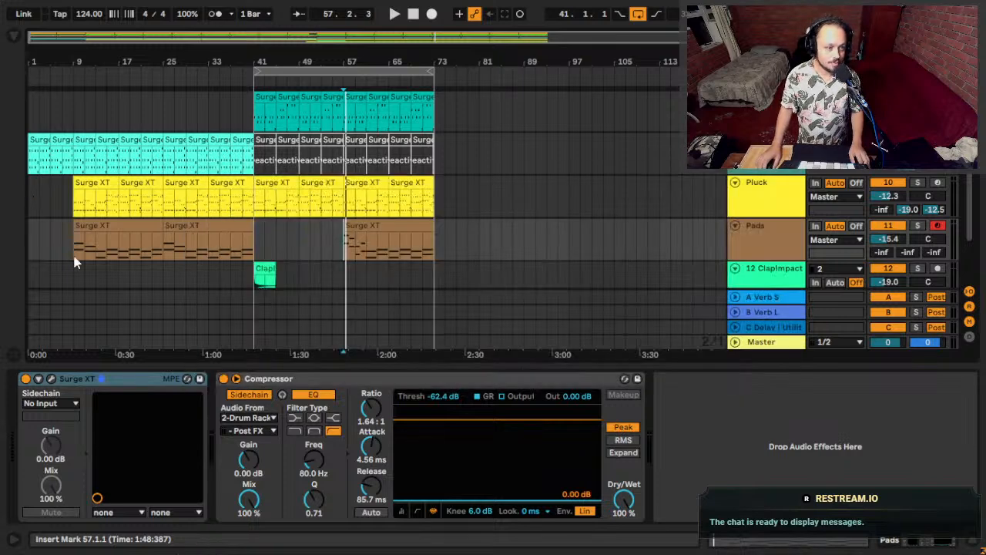
Play the arrangement from bar 57 to hear the Pads clip with the other tracks.
{"action": "key", "text": "space"}
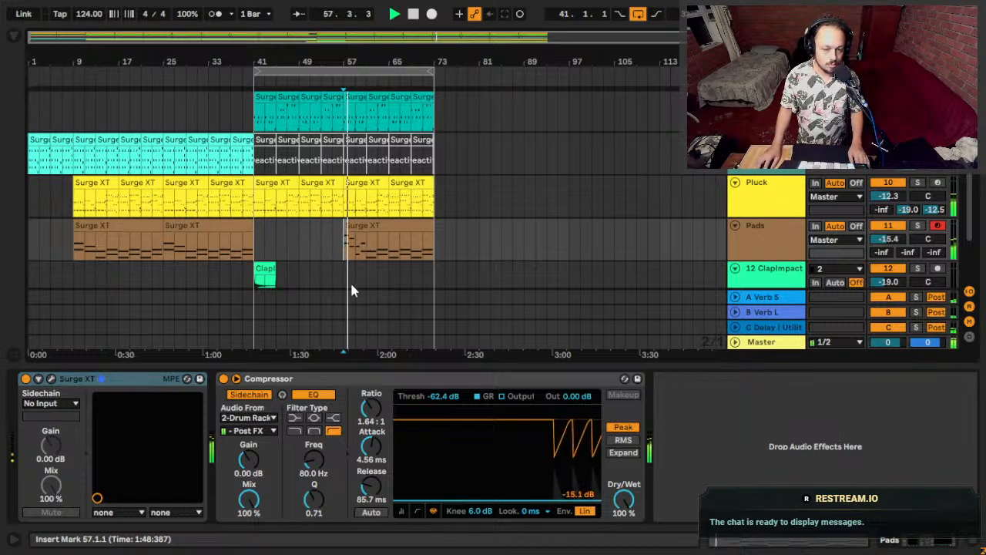
{"action": "key", "text": "alt+Tab"}
{"action": "scroll", "coordinate": [346, 260], "scroll_direction": "down", "scroll_amount": 2}
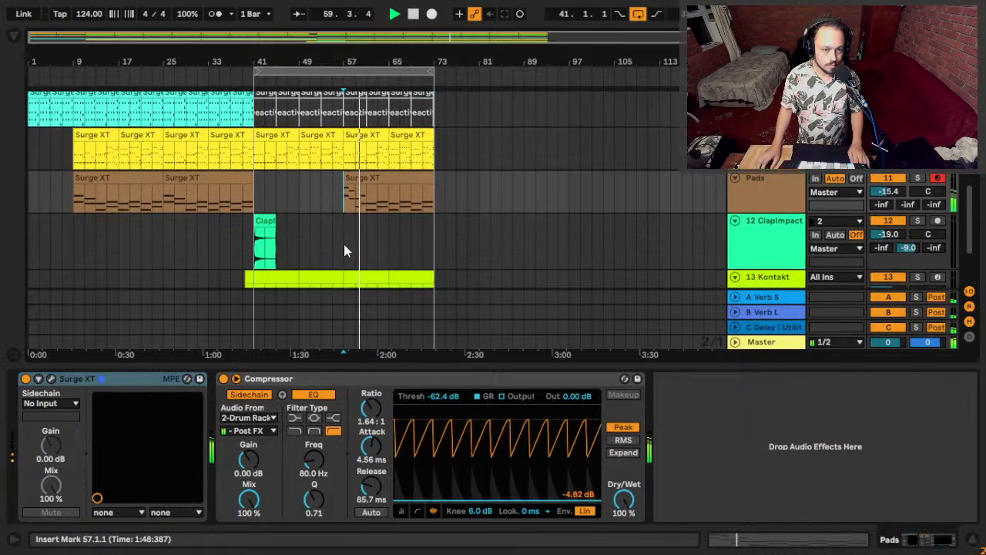
{"action": "left_click", "coordinate": [346, 185]}
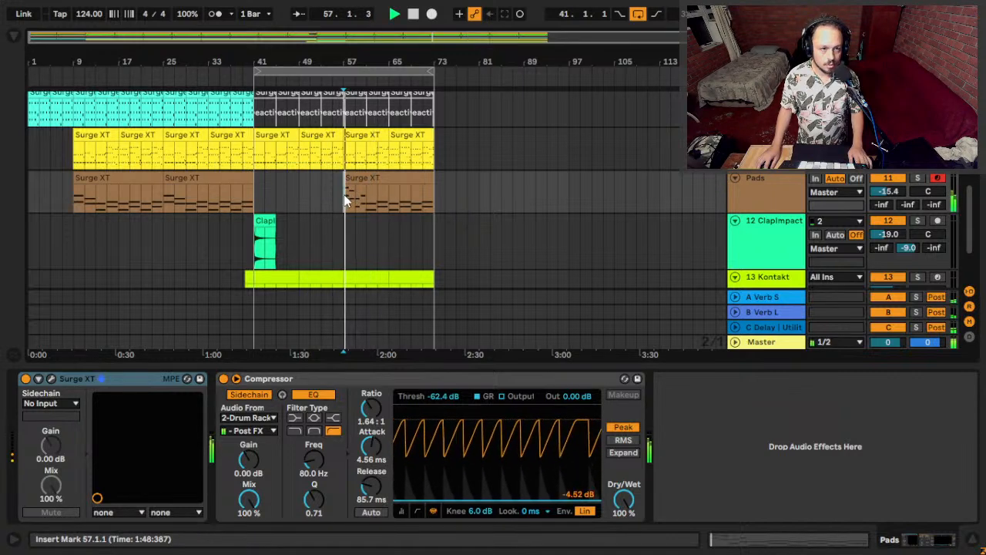
{"action": "left_click", "coordinate": [352, 182]}
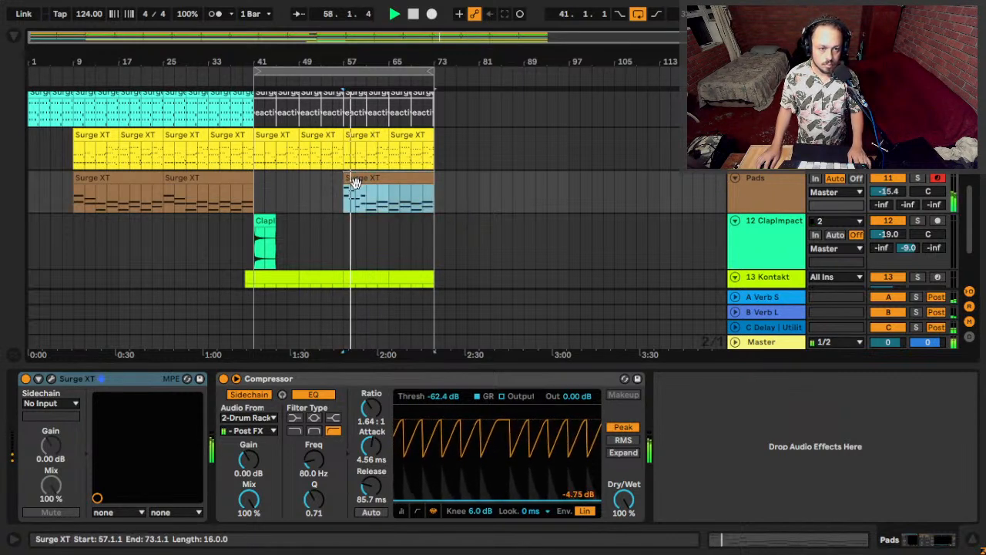
Open the notes of the Pads clip starting at bar 57 and listen through its first bars.
{"action": "double_click", "coordinate": [372, 215]}
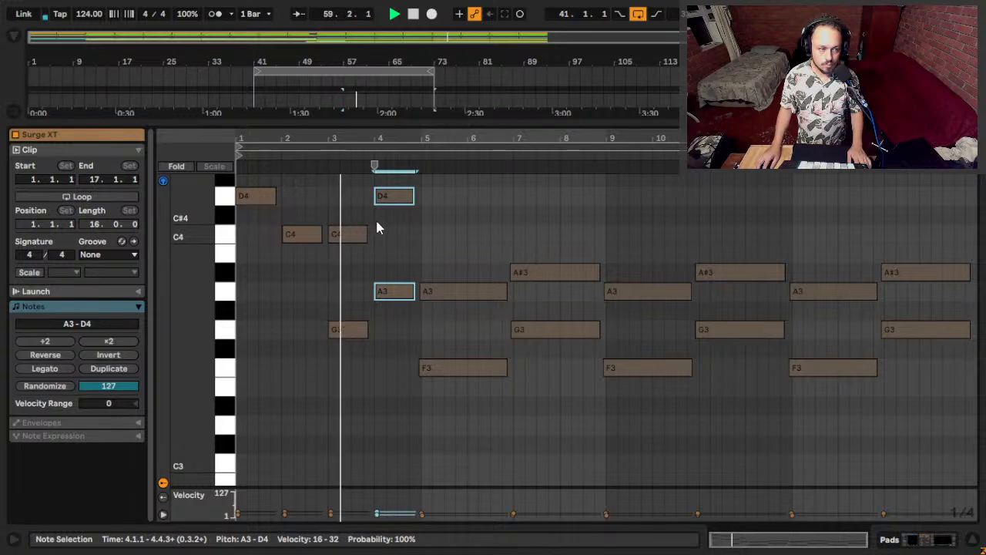
{"action": "key", "text": "shift+Tab"}
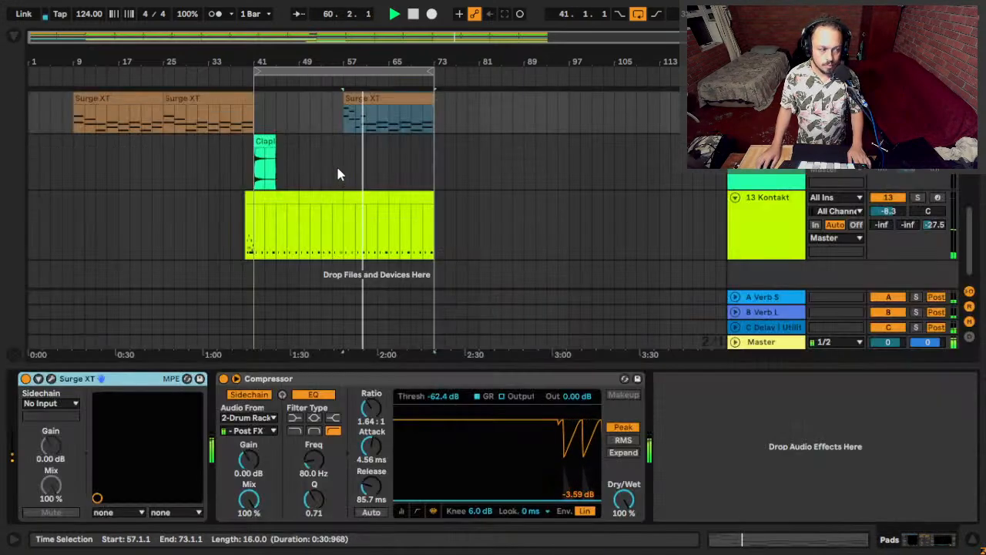
{"action": "key", "text": "shift+Tab"}
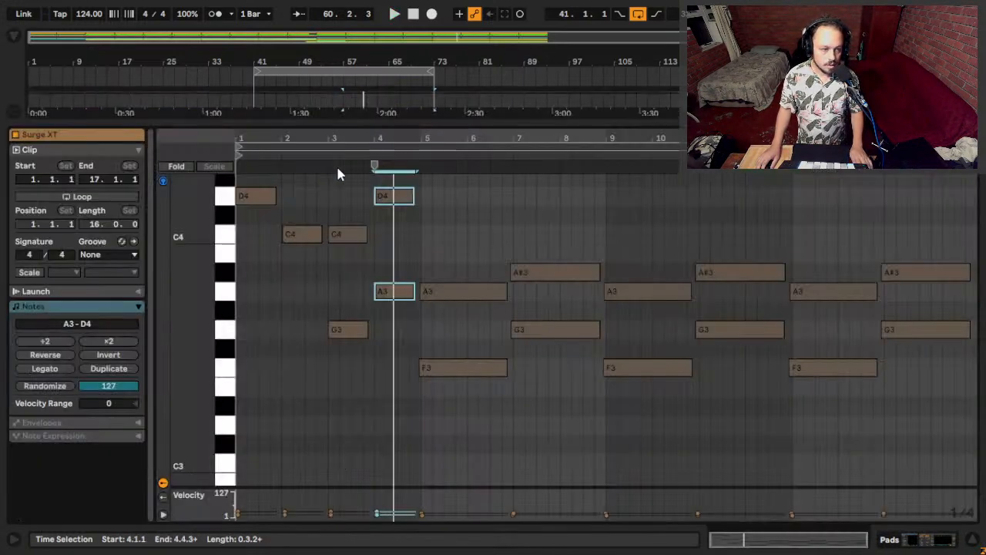
{"action": "left_click", "coordinate": [370, 196]}
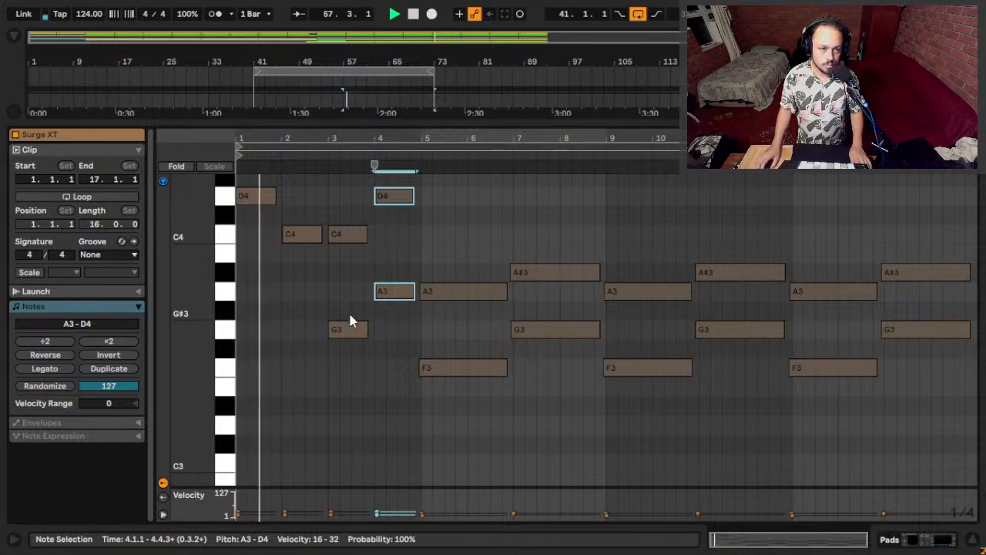
{"action": "scroll", "coordinate": [347, 303], "scroll_direction": "up", "scroll_amount": 5}
{"action": "scroll", "coordinate": [428, 348], "scroll_direction": "down", "scroll_amount": 3}
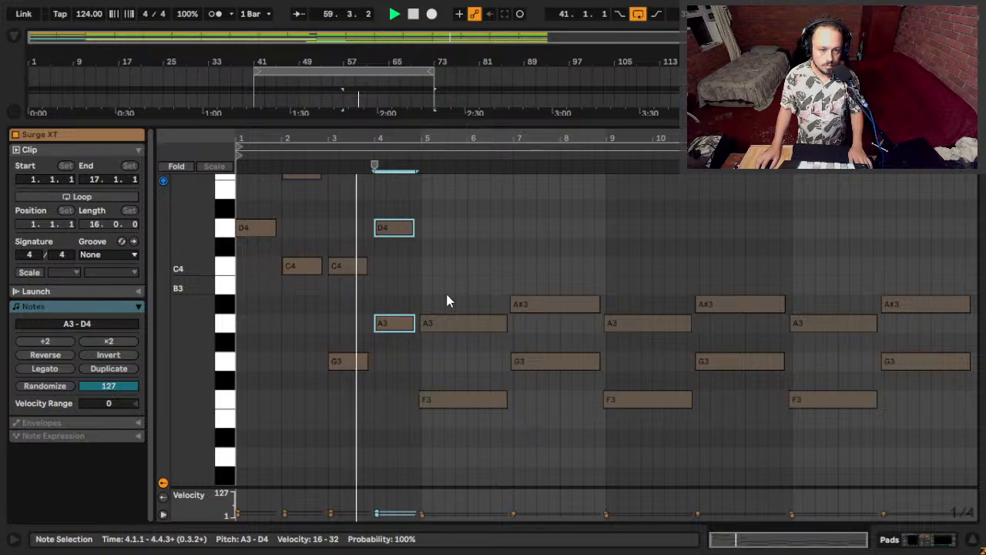
Return to the arrangement and listen to the section starting at bar 61.
{"action": "key", "text": "shift+Tab"}
{"action": "scroll", "coordinate": [341, 193], "scroll_direction": "up", "scroll_amount": 5}
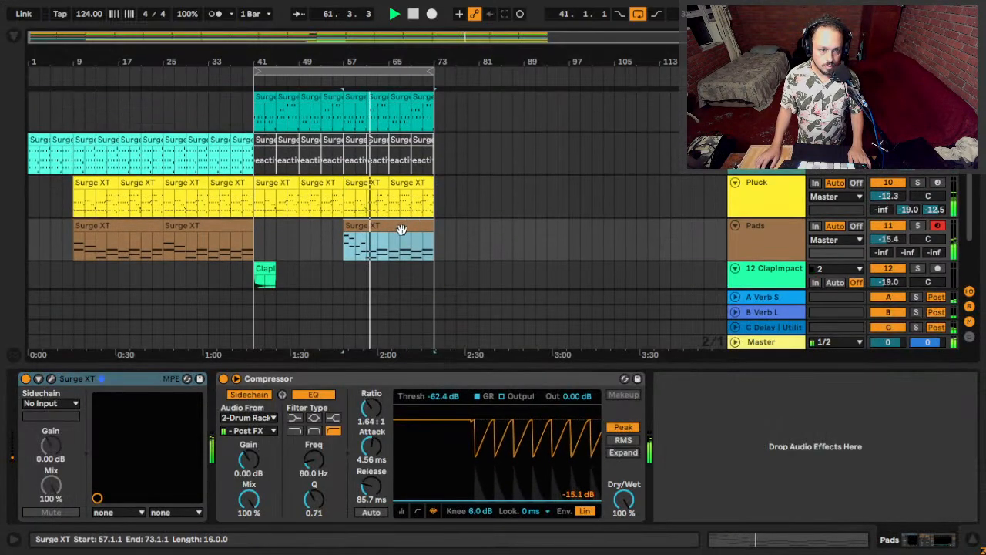
{"action": "scroll", "coordinate": [349, 158], "scroll_direction": "up", "scroll_amount": 3}
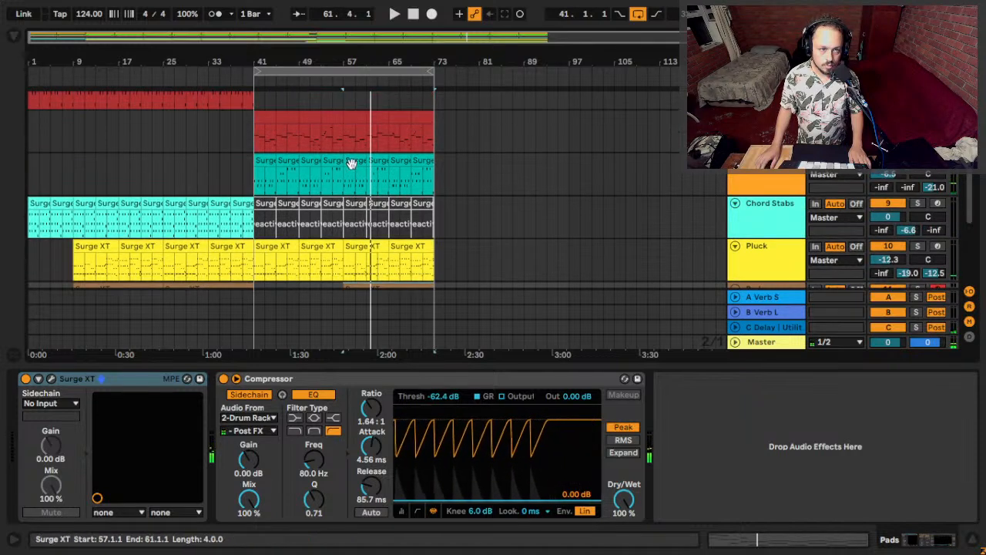
{"action": "left_click", "coordinate": [366, 144]}
{"action": "key", "text": "space"}
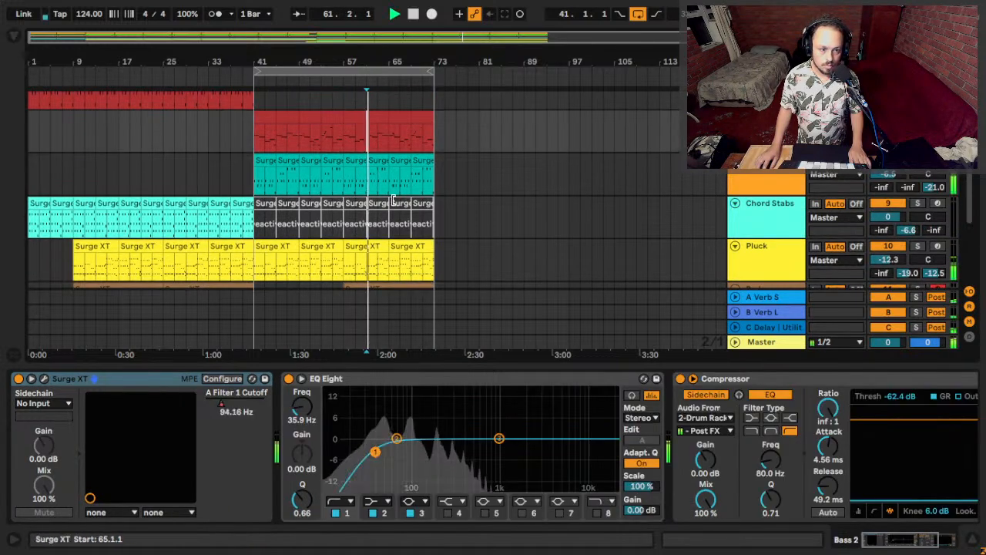
{"action": "scroll", "coordinate": [392, 248], "scroll_direction": "down", "scroll_amount": 5}
{"action": "key", "text": "space"}
In the Pads clip, delete the F3 and A3 notes at bar 5 and move the following G3–A#3 chord to bar 5.
{"action": "double_click", "coordinate": [361, 182]}
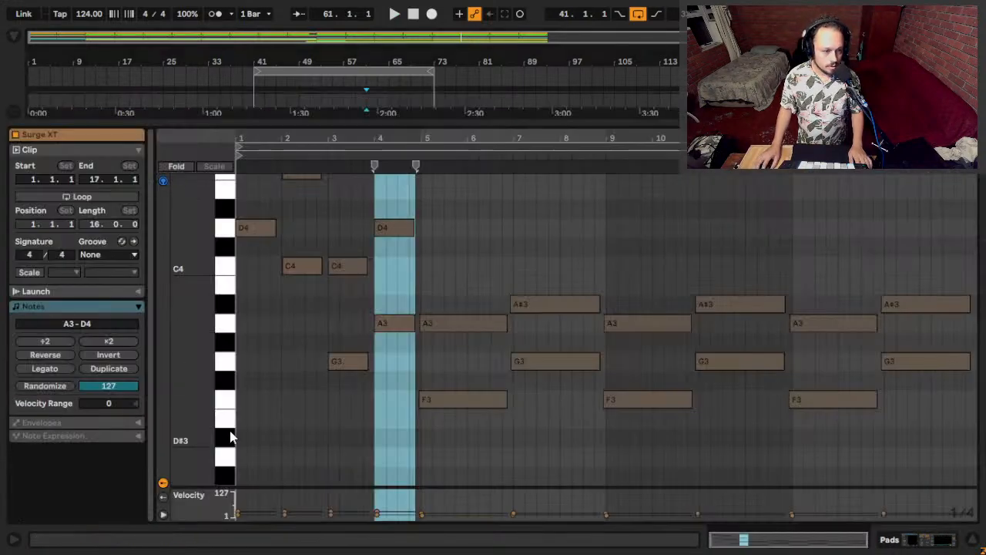
{"action": "left_click", "coordinate": [459, 324]}
{"action": "left_click", "coordinate": [463, 399], "text": "shift"}
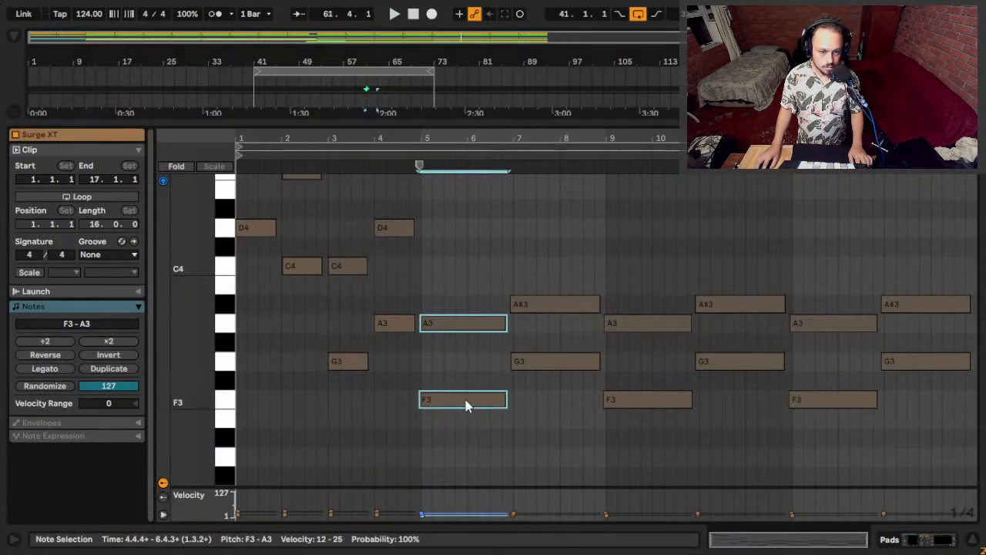
{"action": "key", "text": "Delete"}
{"action": "left_click_drag", "start_coordinate": [537, 277], "coordinate": [532, 459]}
{"action": "left_click_drag", "start_coordinate": [518, 364], "coordinate": [429, 365]}
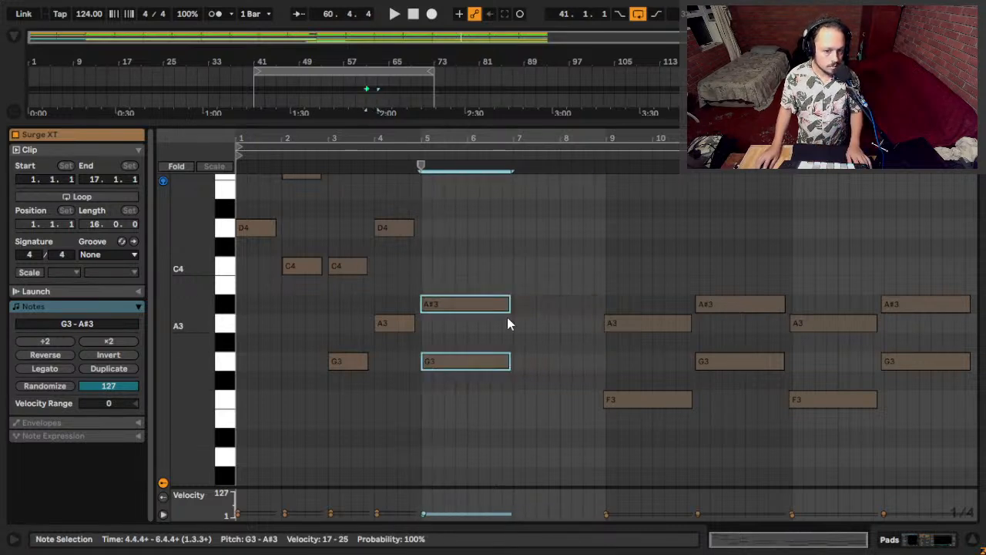
Shorten the G3–A#3 chord to about one bar, copy it to bar 6 as F3–G#3, and play the passage.
{"action": "left_click_drag", "start_coordinate": [509, 305], "coordinate": [505, 306]}
{"action": "key", "text": "space"}
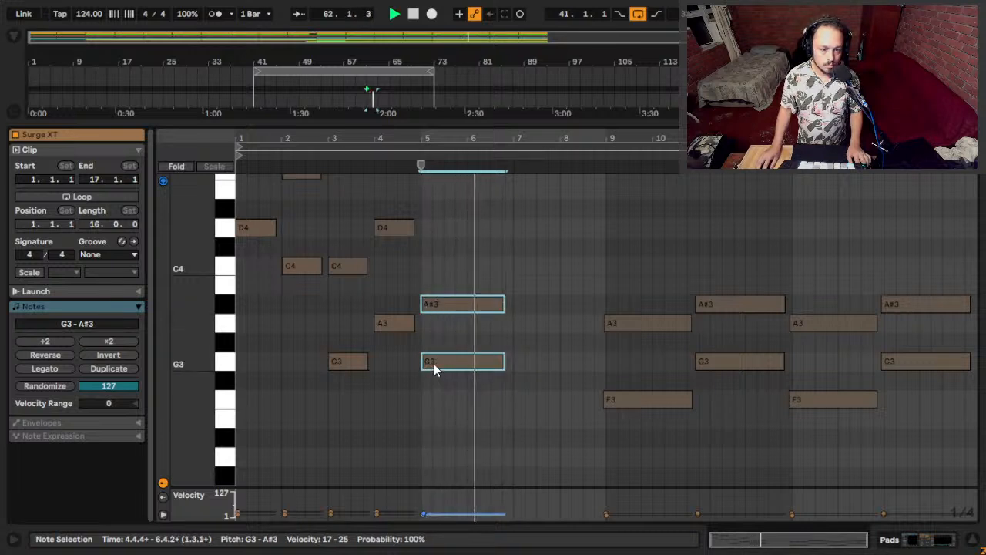
{"action": "left_click_drag", "start_coordinate": [504, 360], "coordinate": [493, 403]}
{"action": "key", "text": "space"}
{"action": "key", "text": "space"}
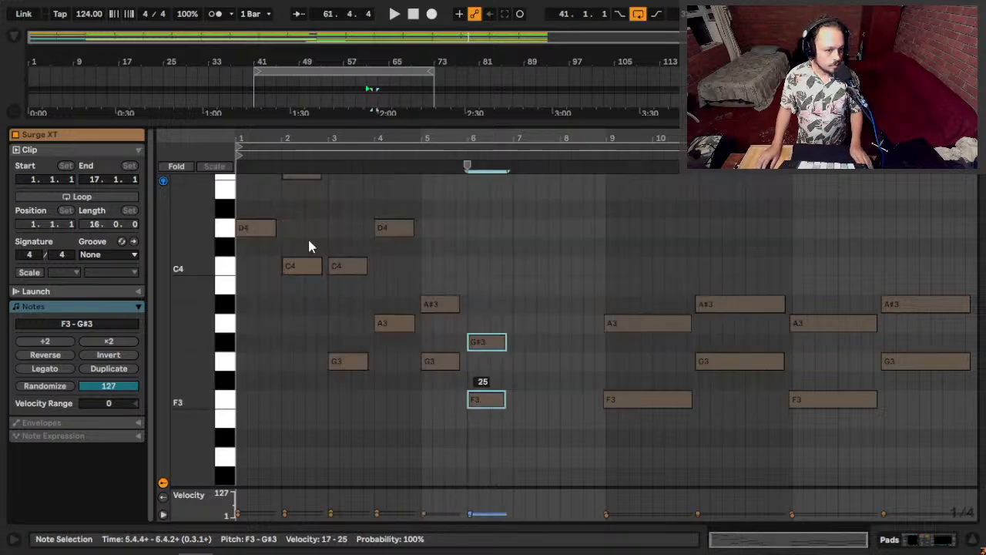
{"action": "key", "text": "space"}
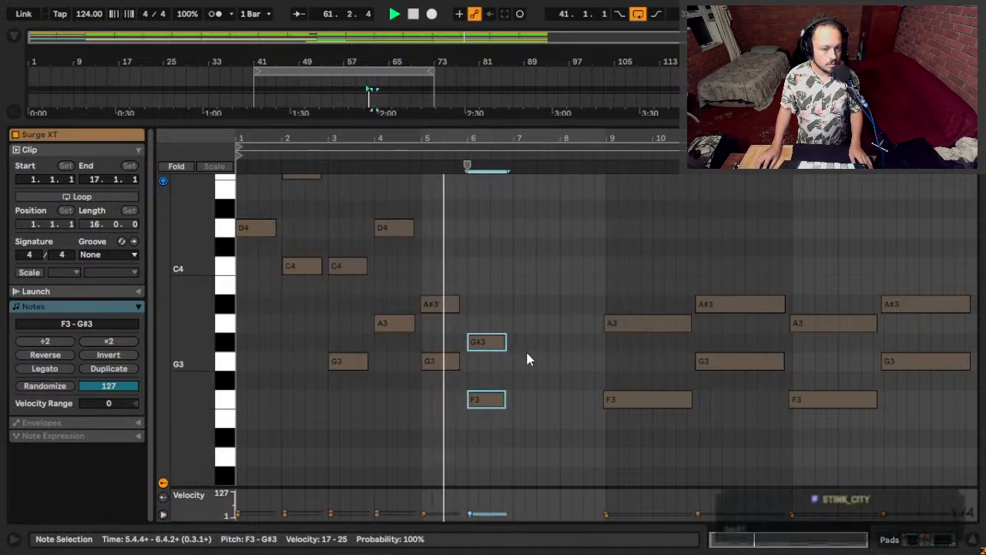
Raise the G#3 note at bar 6 to A3 and play the Pads clip from bar 5.
{"action": "key", "text": "space"}
{"action": "left_click", "coordinate": [488, 339]}
{"action": "key", "text": "Up"}
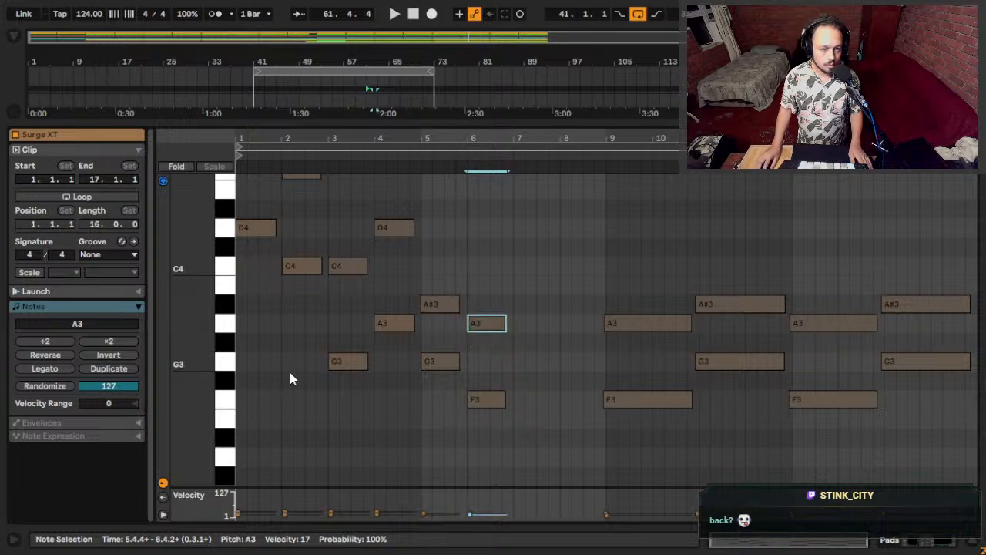
{"action": "left_click", "coordinate": [431, 385]}
{"action": "left_click", "coordinate": [420, 382]}
{"action": "key", "text": "space"}
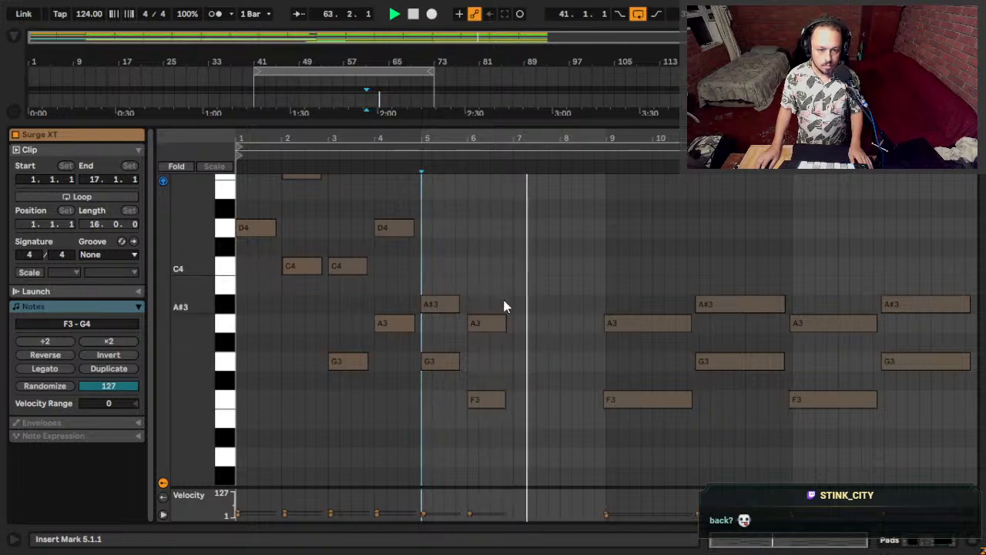
Add an A#3–D4 chord at bar 7 and copy the G3–A#3 chord from bar 5 to bar 8.
{"action": "key", "text": "space"}
{"action": "left_click_drag", "start_coordinate": [455, 270], "coordinate": [525, 305]}
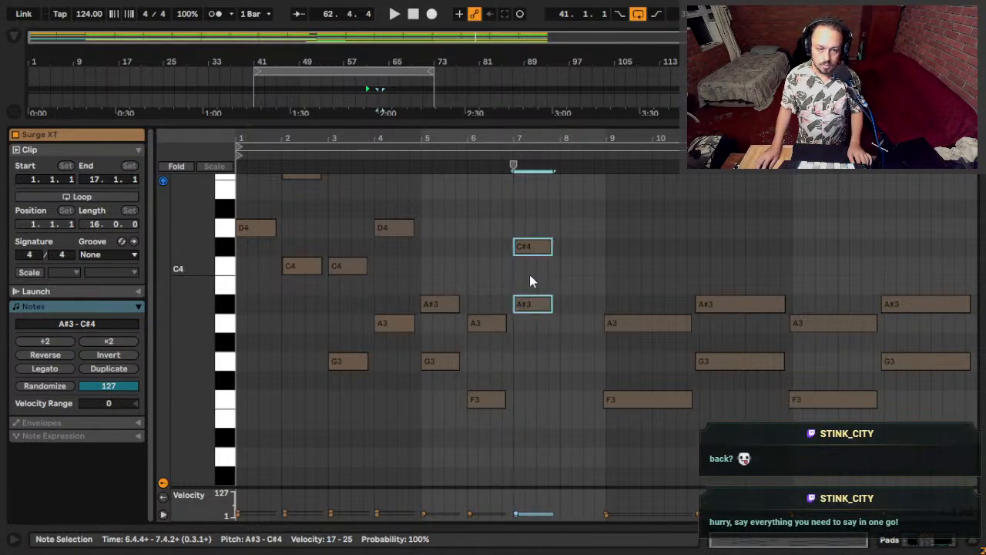
{"action": "left_click", "coordinate": [539, 254]}
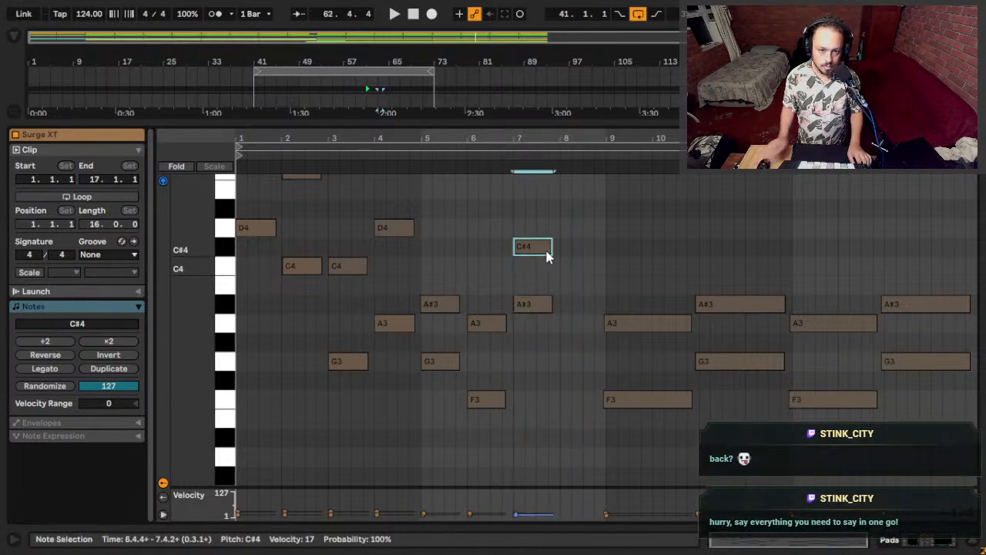
{"action": "key", "text": "Up"}
{"action": "key", "text": "space"}
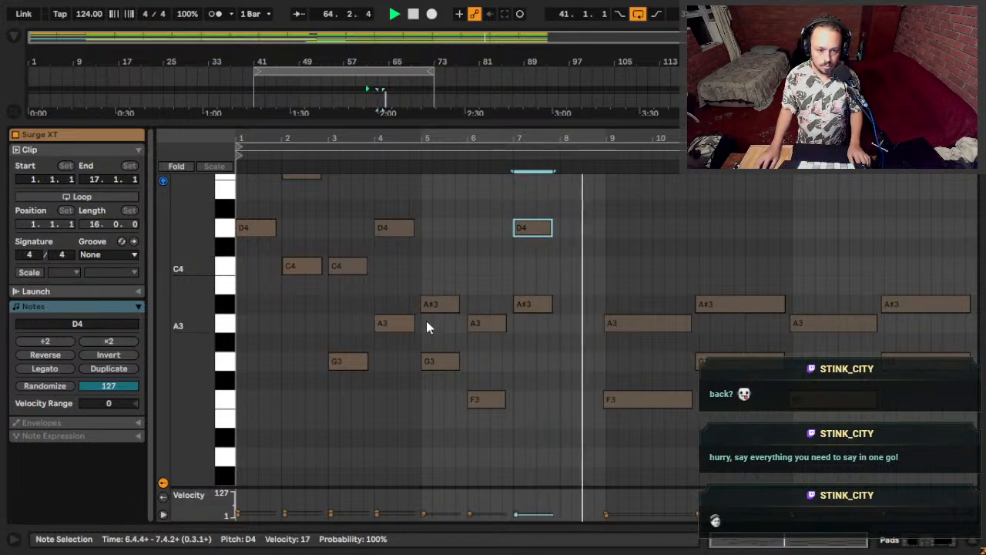
{"action": "left_click_drag", "start_coordinate": [434, 288], "coordinate": [432, 397]}
{"action": "left_click_drag", "start_coordinate": [433, 361], "coordinate": [574, 370]}
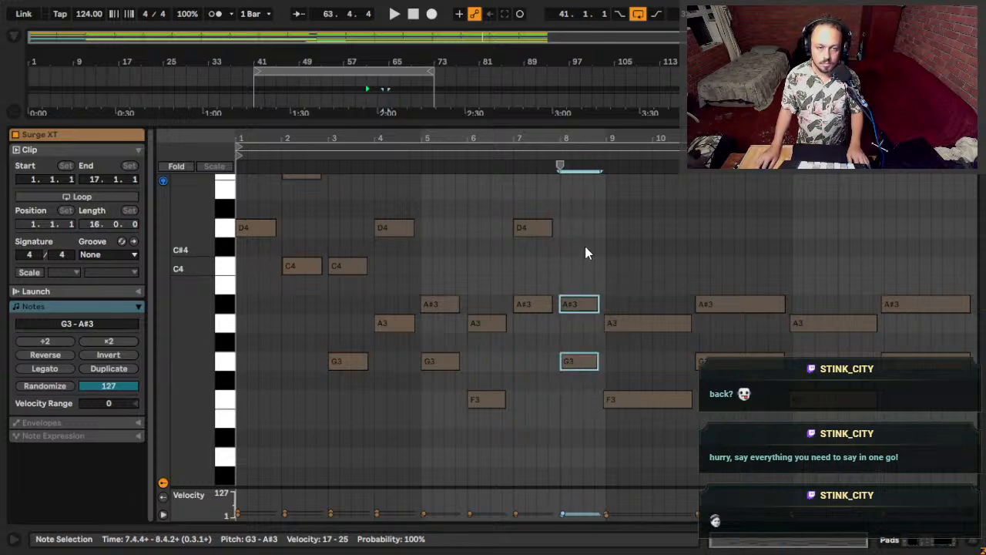
Split the Pads clip at bar 65 in the arrangement and replace its second half with a duplicate of the first eight bars.
{"action": "key", "text": "shift+Tab"}
{"action": "scroll", "coordinate": [394, 146], "scroll_direction": "up", "scroll_amount": 2}
{"action": "left_click", "coordinate": [388, 203]}
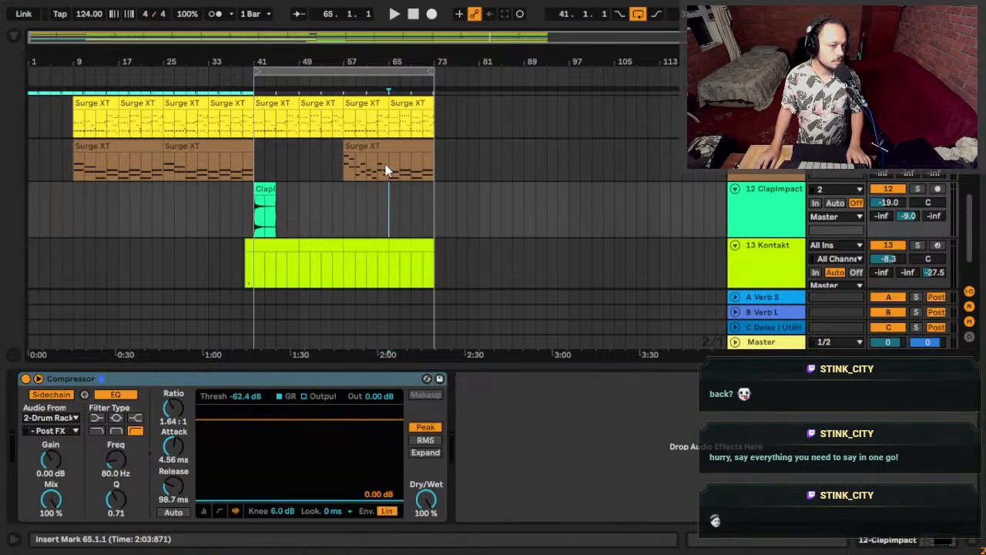
{"action": "left_click", "coordinate": [385, 169]}
{"action": "left_click", "coordinate": [416, 146]}
{"action": "left_click", "coordinate": [354, 168]}
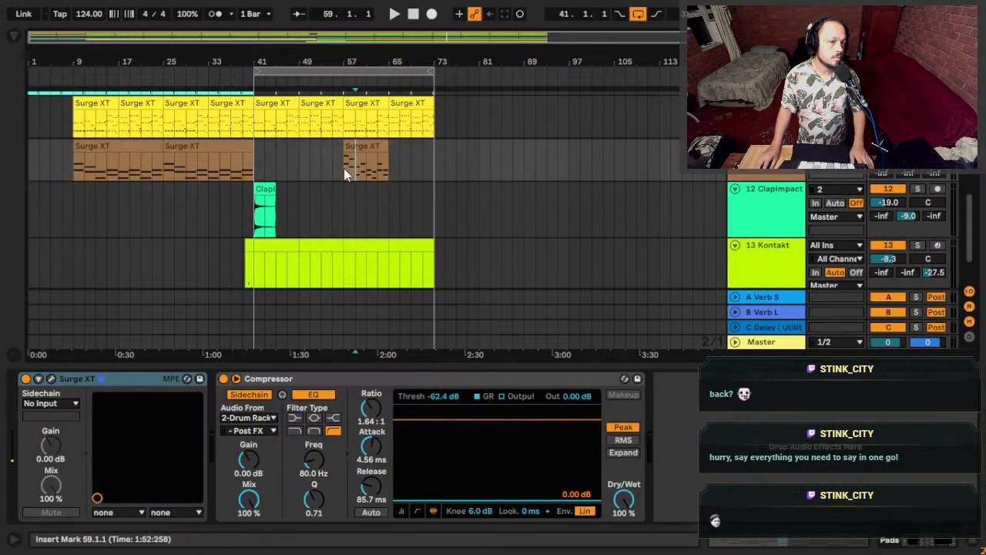
{"action": "left_click", "coordinate": [344, 175]}
{"action": "key", "text": "ctrl+d"}
Play the arrangement from bar 57 to check the edited Pads part.
{"action": "left_click", "coordinate": [344, 176]}
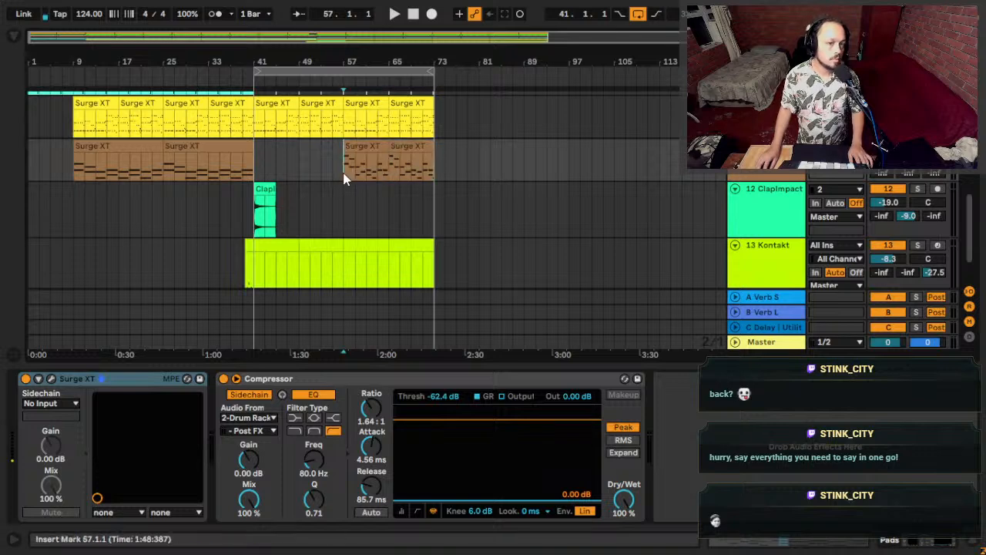
{"action": "key", "text": "space"}
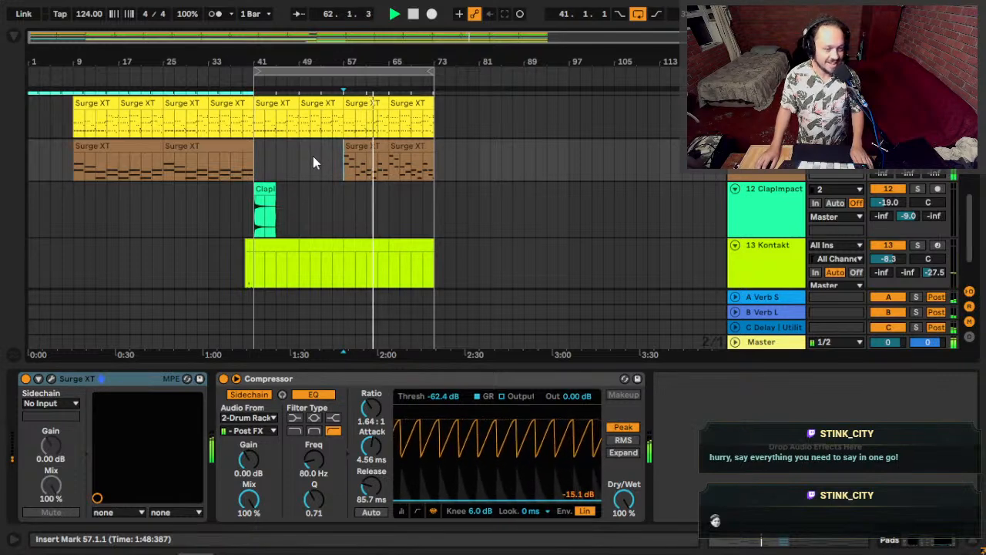
{"action": "key", "text": "alt+Tab"}
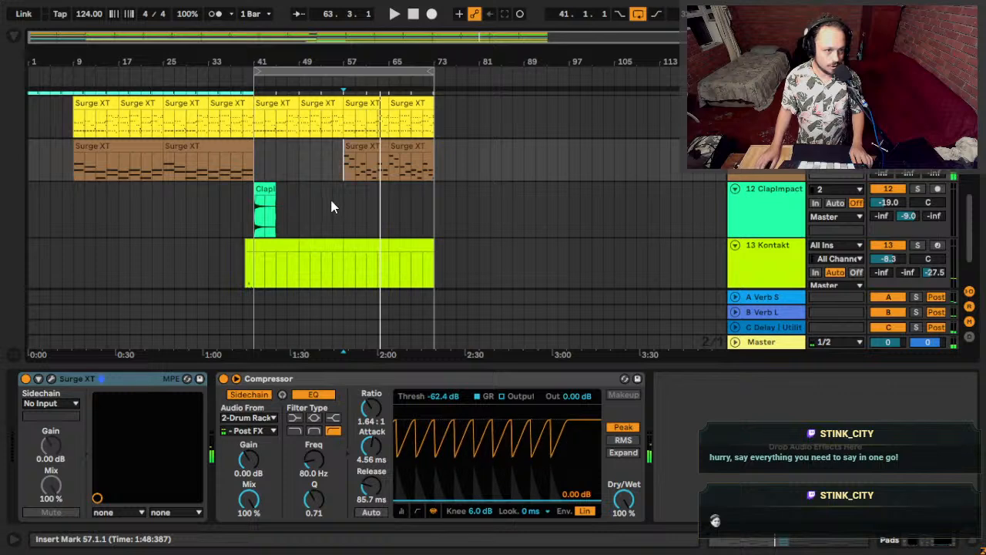
{"action": "scroll", "coordinate": [336, 204], "scroll_direction": "up", "scroll_amount": 4}
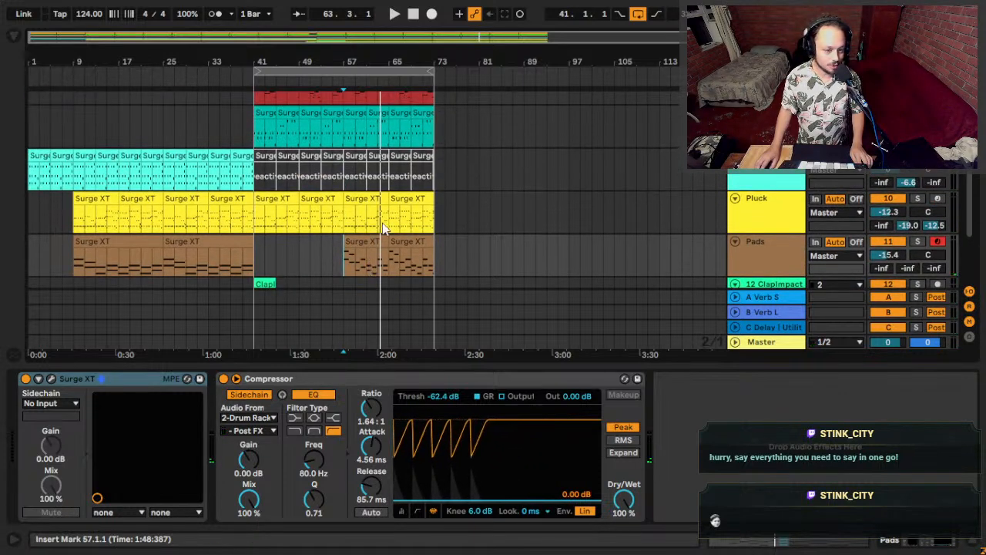
{"action": "scroll", "coordinate": [187, 195], "scroll_direction": "up", "scroll_amount": 1}
{"action": "scroll", "coordinate": [200, 216], "scroll_direction": "down", "scroll_amount": 1}
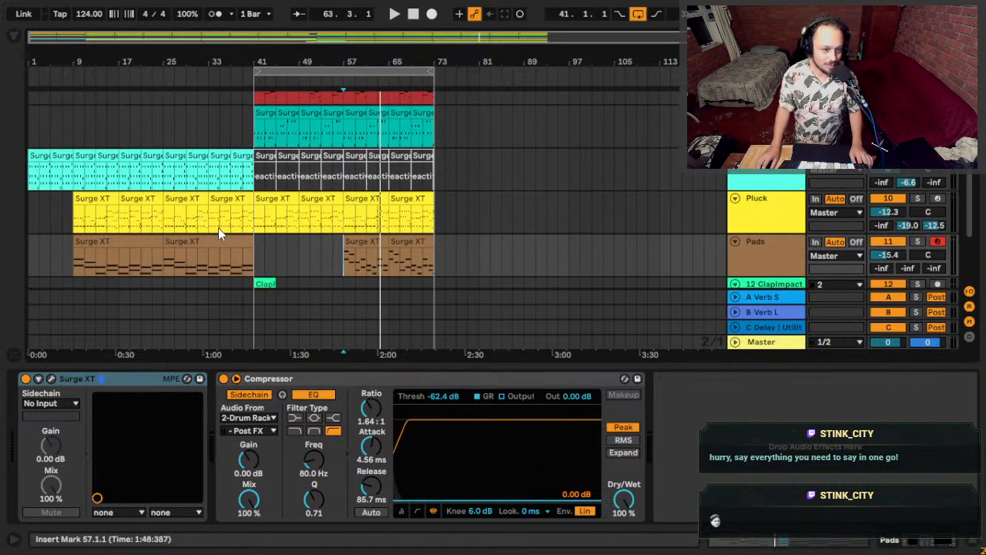
{"action": "scroll", "coordinate": [224, 198], "scroll_direction": "down", "scroll_amount": 1}
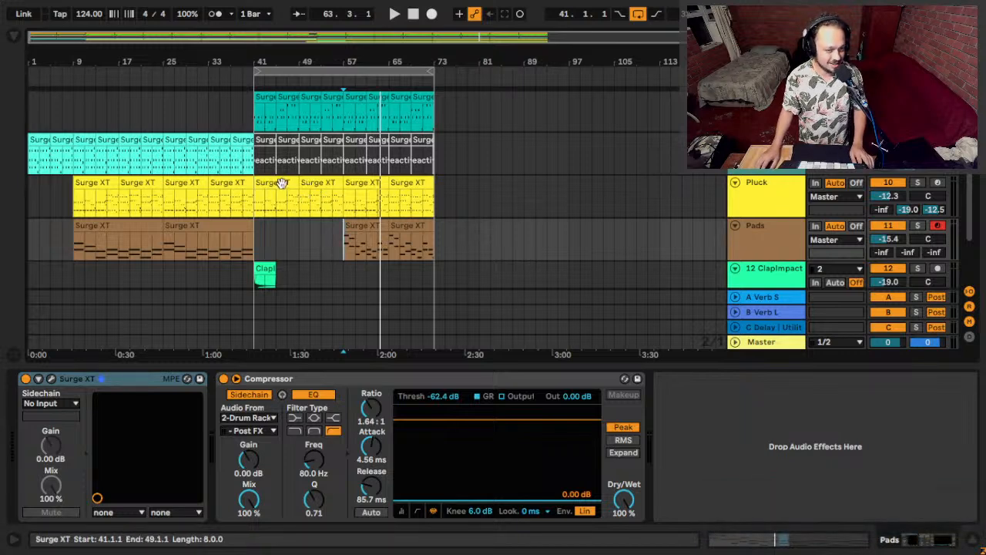
{"action": "key", "text": "alt+Tab"}
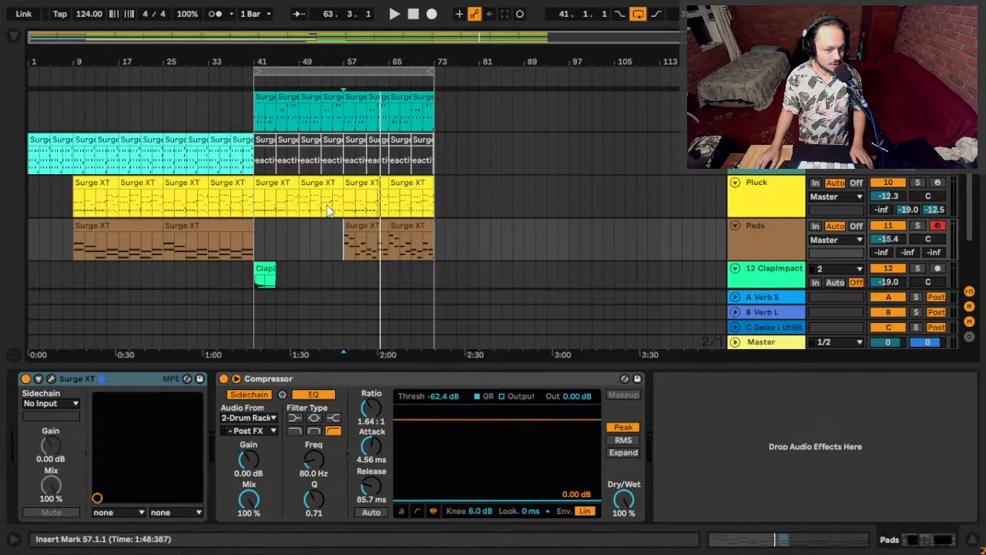
Select the duplicated Pads clip starting at bar 65.
{"action": "left_click", "coordinate": [297, 246]}
{"action": "left_click", "coordinate": [397, 225]}
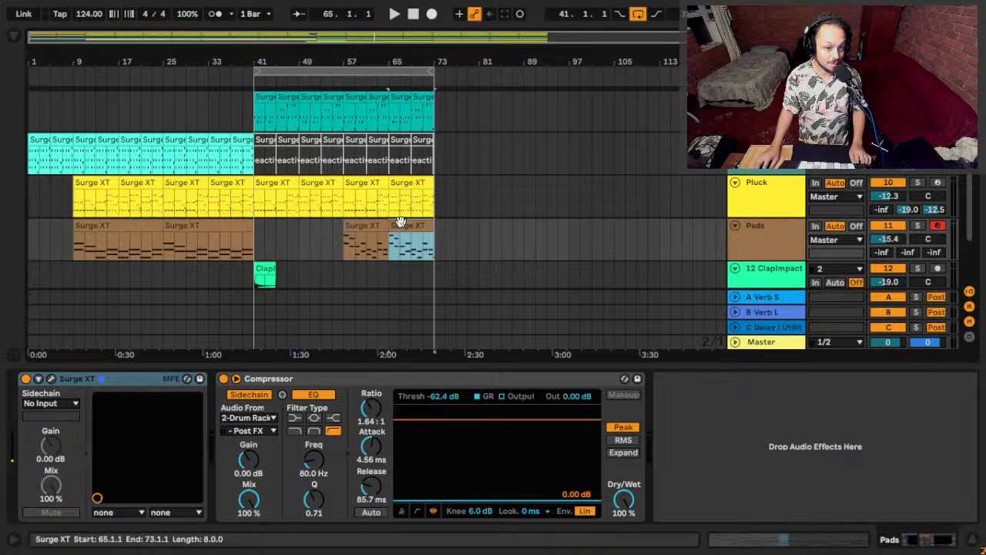
{"action": "scroll", "coordinate": [234, 220], "scroll_direction": "down", "scroll_amount": 1}
{"action": "scroll", "coordinate": [236, 221], "scroll_direction": "up", "scroll_amount": 1}
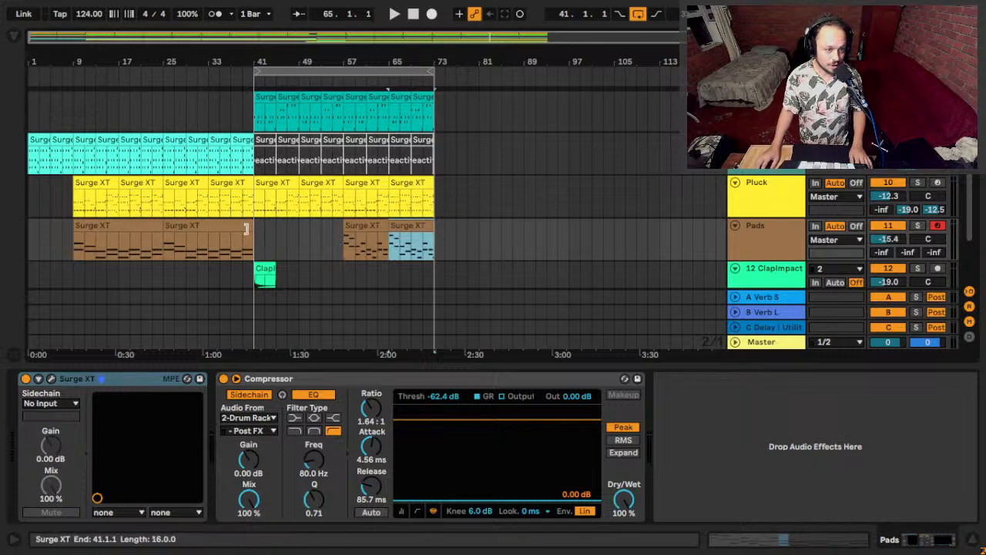
{"action": "scroll", "coordinate": [274, 231], "scroll_direction": "down", "scroll_amount": 2}
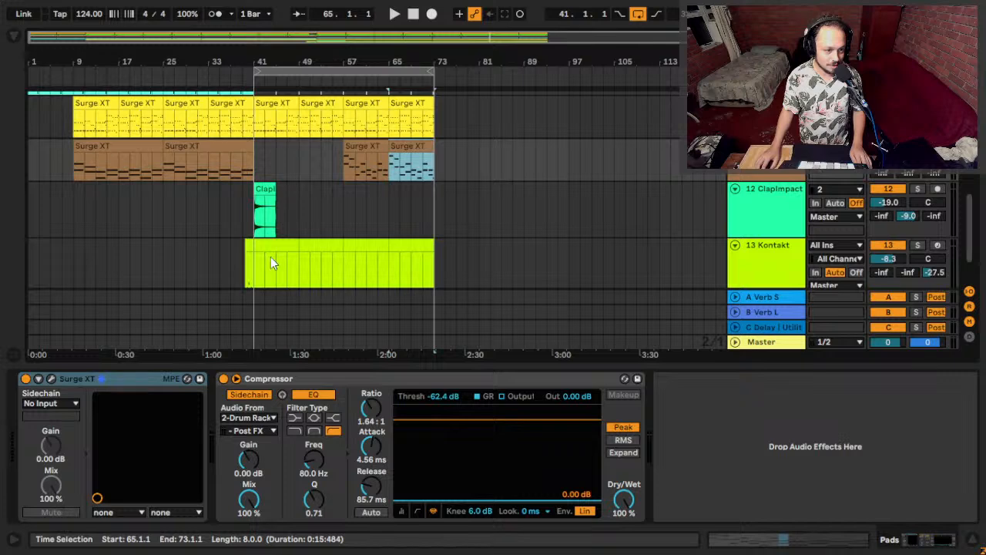
{"action": "scroll", "coordinate": [272, 262], "scroll_direction": "down", "scroll_amount": 1}
{"action": "scroll", "coordinate": [235, 248], "scroll_direction": "up", "scroll_amount": 1}
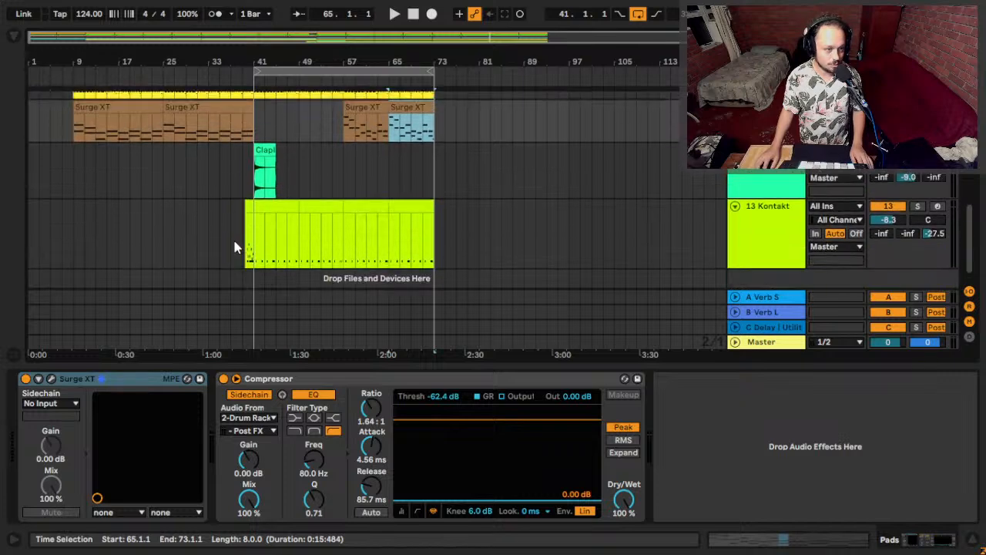
{"action": "left_click", "coordinate": [236, 248]}
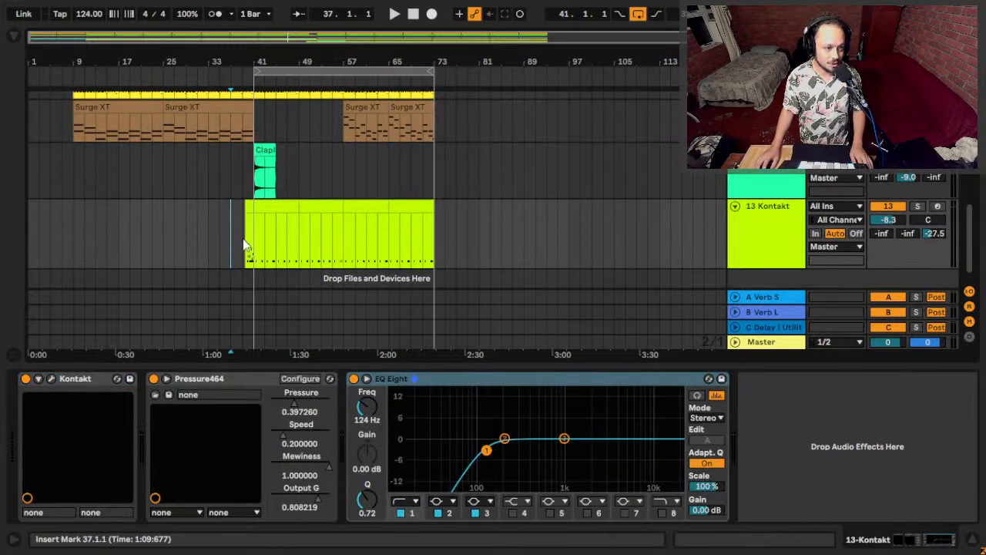
{"action": "left_click_drag", "start_coordinate": [246, 245], "coordinate": [256, 241]}
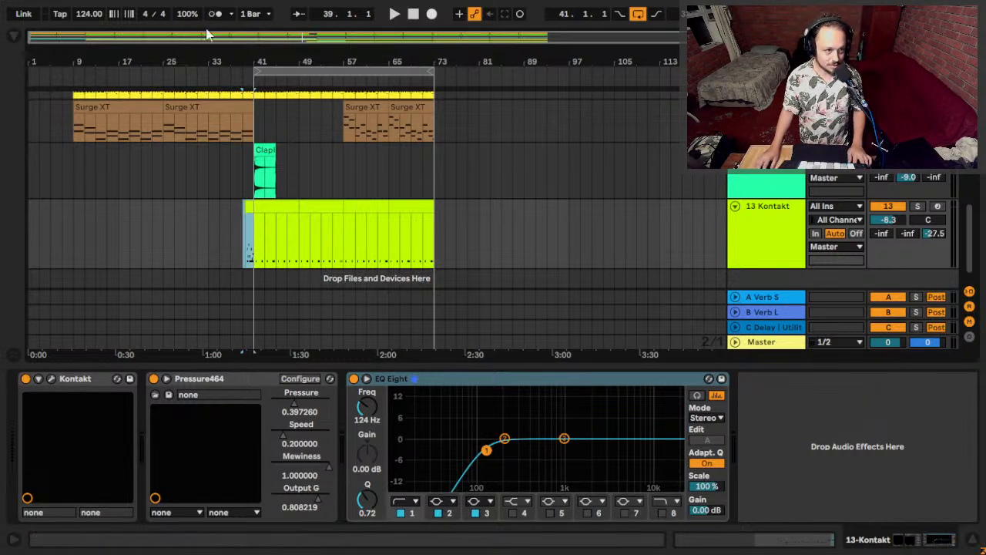
{"action": "left_click", "coordinate": [219, 216]}
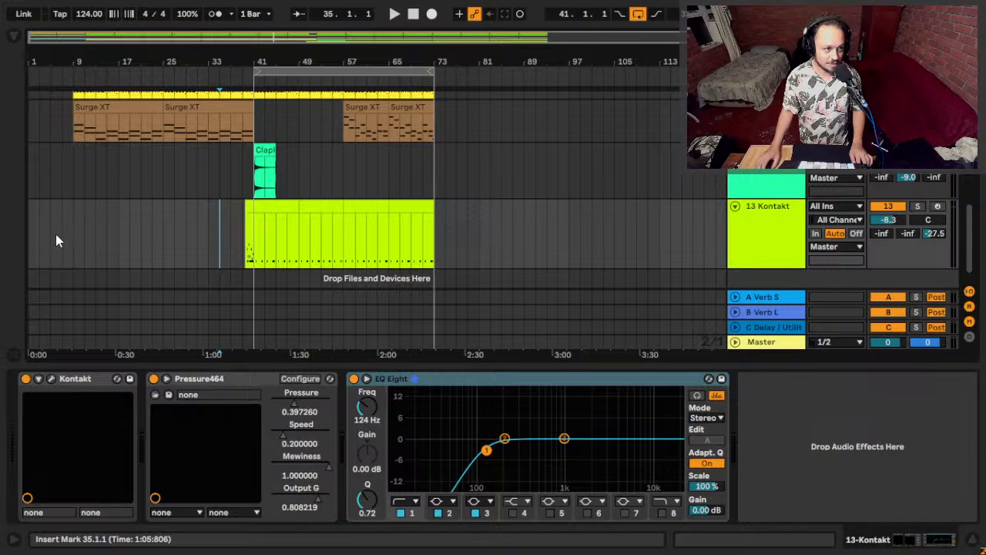
Play the arrangement from bar 1 to about bar 50 and review the bass, synth, Pads, clap and Kontakt tracks.
{"action": "left_click", "coordinate": [32, 234]}
{"action": "key", "text": "alt+Tab"}
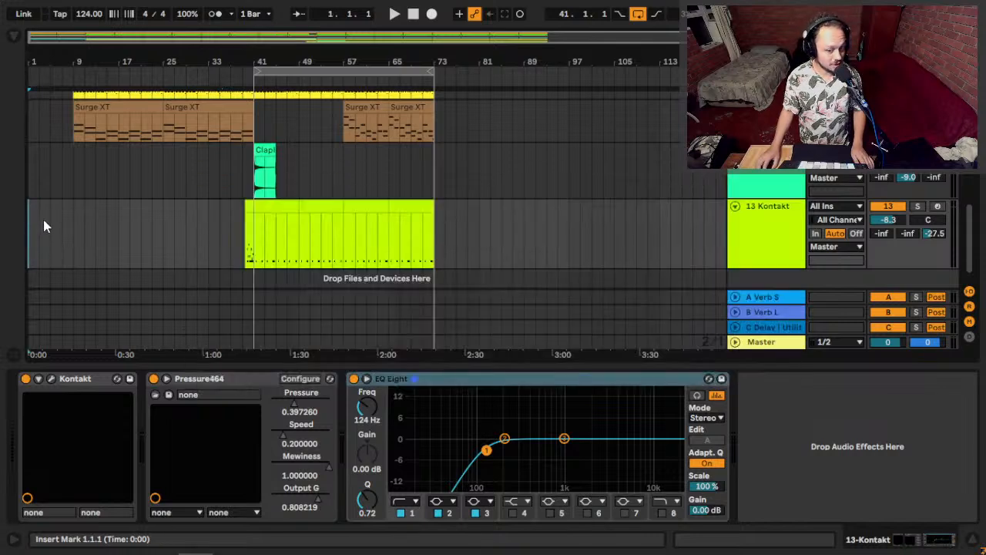
{"action": "key", "text": "space"}
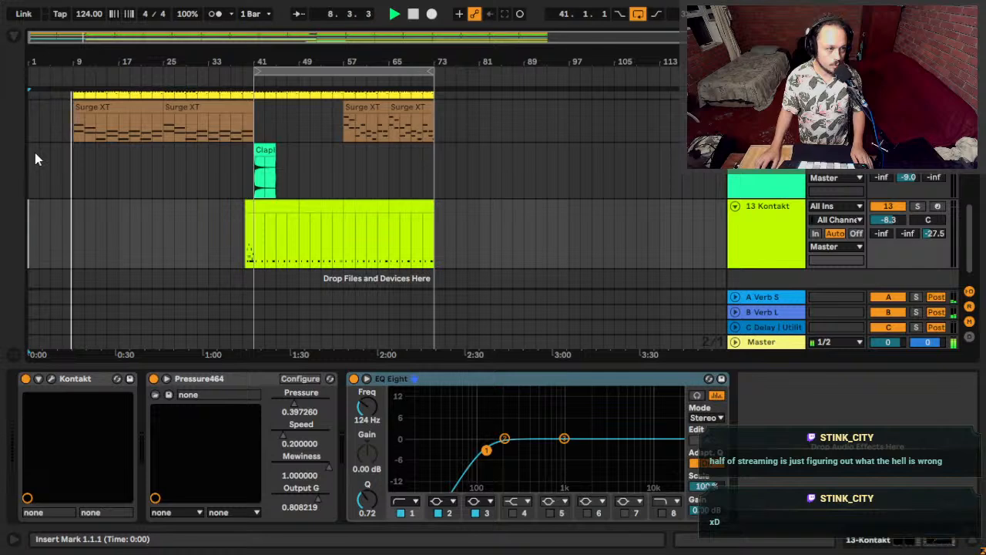
{"action": "scroll", "coordinate": [45, 208], "scroll_direction": "up", "scroll_amount": 2}
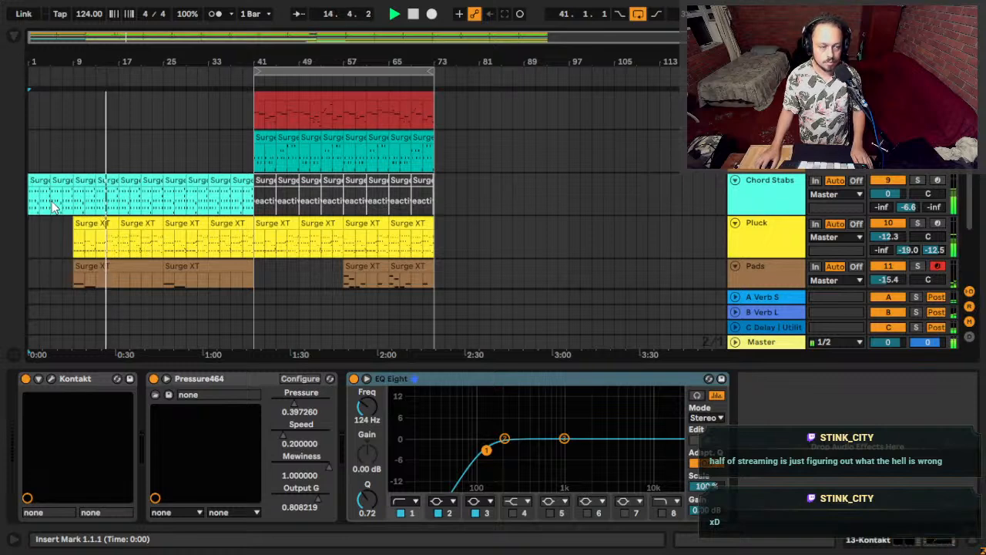
{"action": "scroll", "coordinate": [79, 219], "scroll_direction": "down", "scroll_amount": 2}
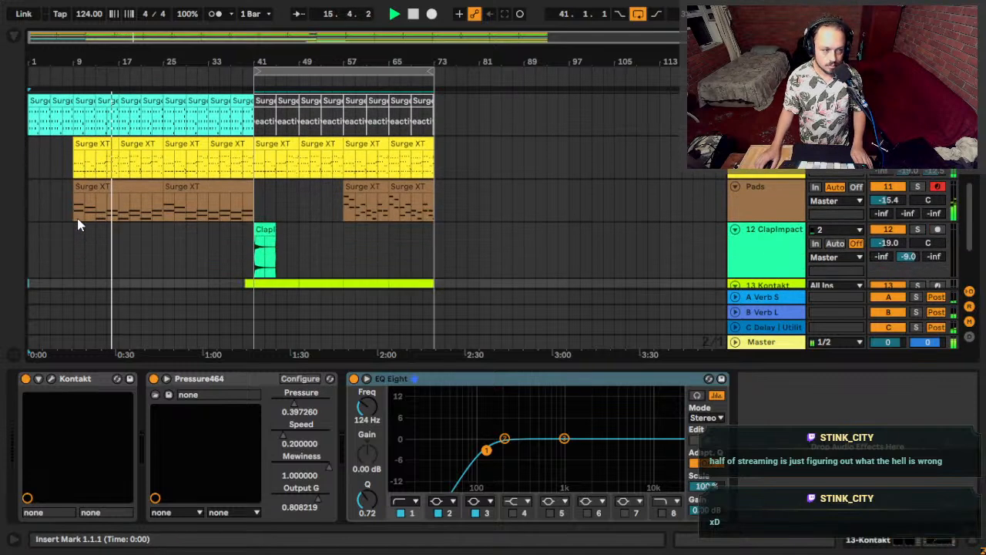
{"action": "scroll", "coordinate": [77, 220], "scroll_direction": "down", "scroll_amount": 2}
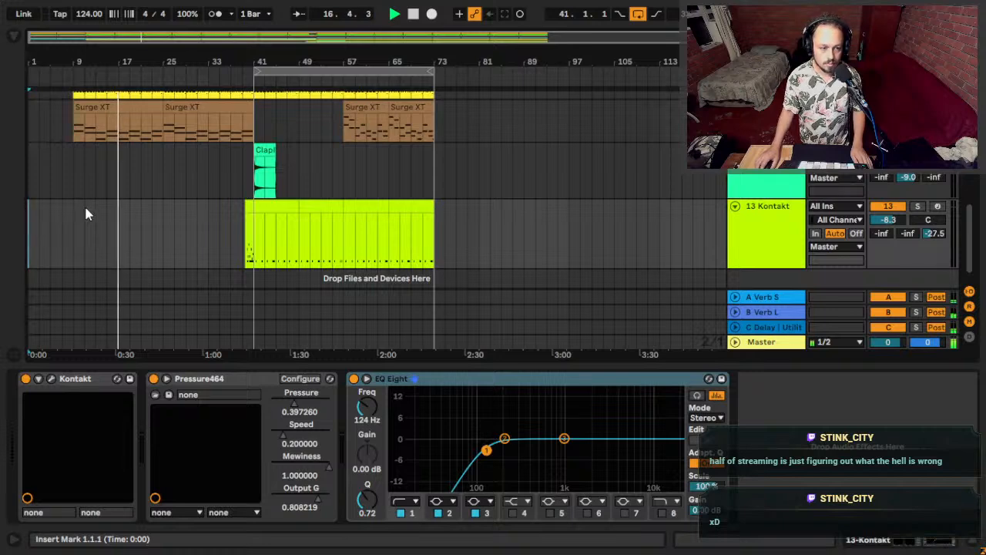
{"action": "key", "text": "alt+Tab"}
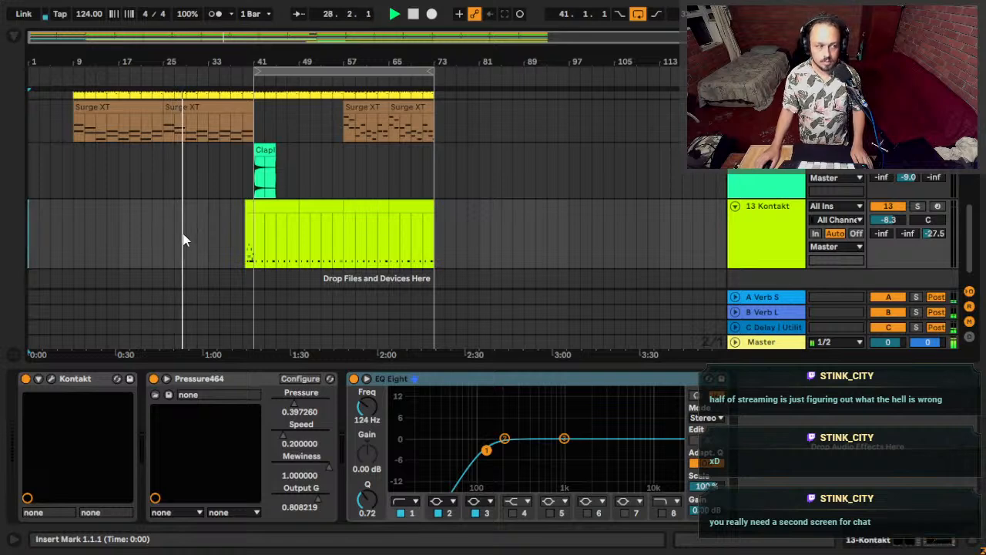
{"action": "scroll", "coordinate": [182, 243], "scroll_direction": "up", "scroll_amount": 3}
{"action": "scroll", "coordinate": [183, 244], "scroll_direction": "up", "scroll_amount": 3}
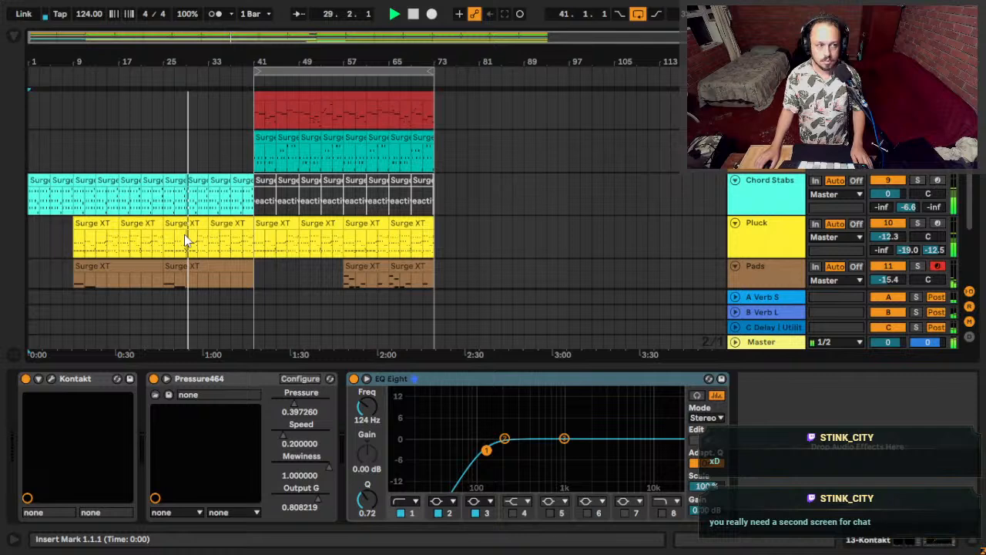
{"action": "scroll", "coordinate": [184, 234], "scroll_direction": "down", "scroll_amount": 5}
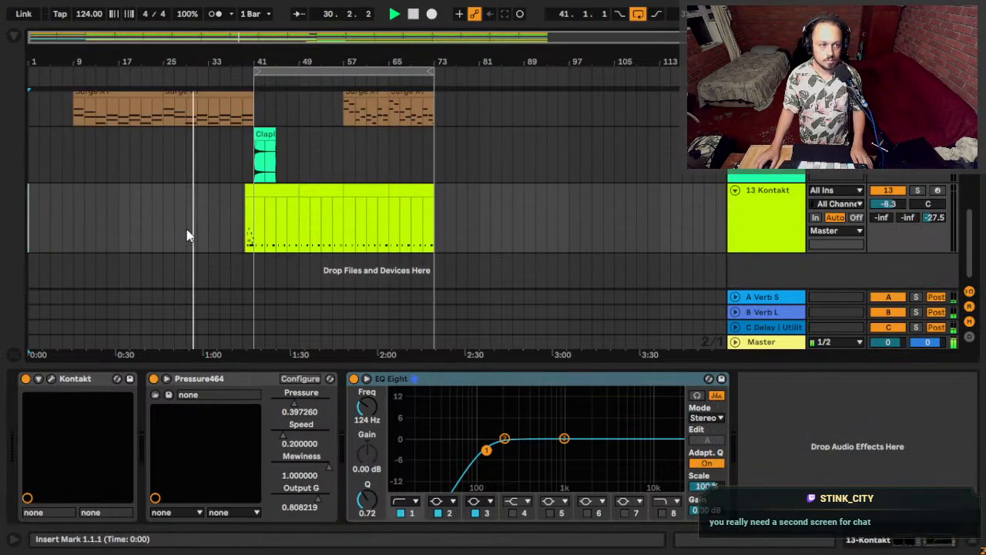
{"action": "scroll", "coordinate": [452, 165], "scroll_direction": "up", "scroll_amount": 1}
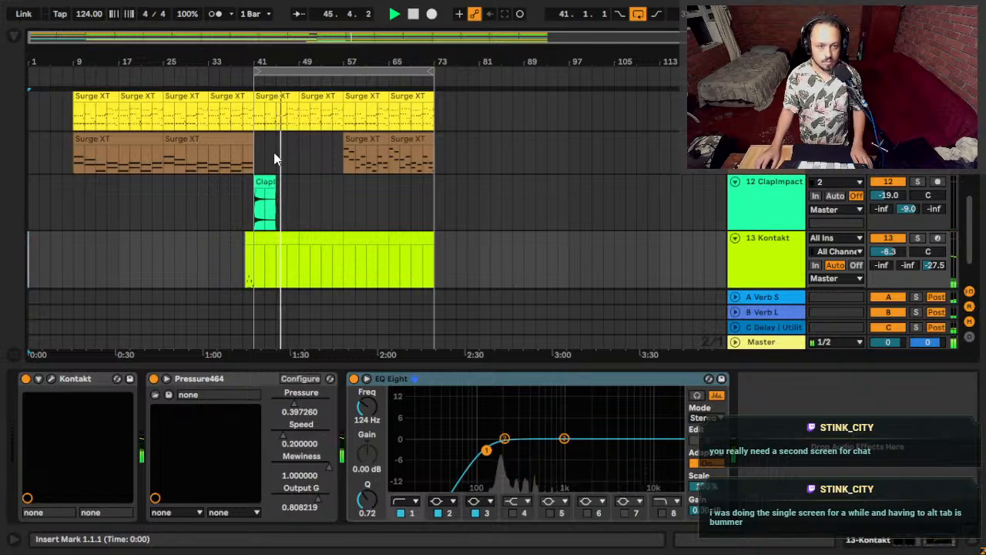
{"action": "key", "text": "super+z"}
{"action": "key", "text": "super+z"}
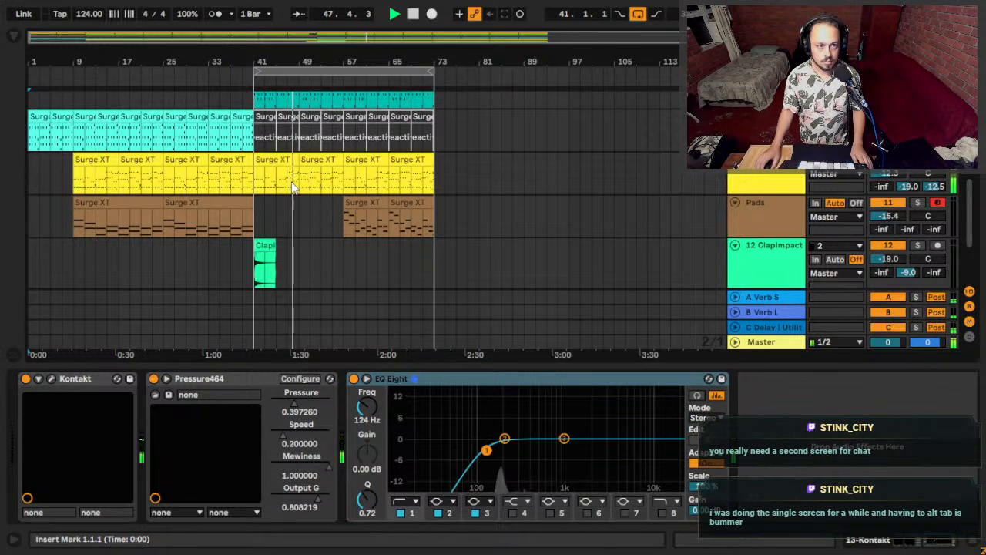
{"action": "key", "text": "super+z"}
{"action": "key", "text": "super+z"}
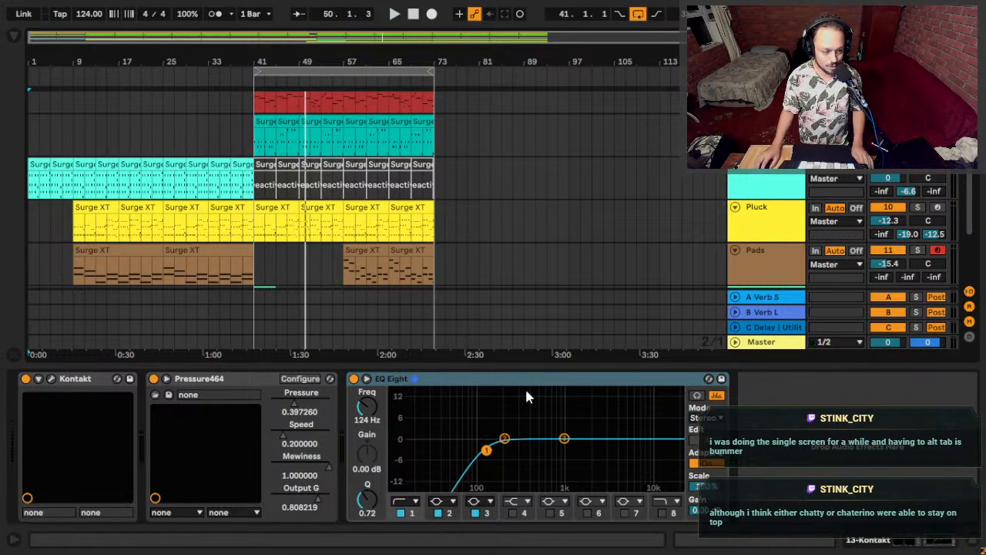
Switch to the UMC Control Panel and set the preferred ASIO buffer size to 512 samples.
{"action": "key", "text": "super"}
{"action": "type", "text": "umc"}
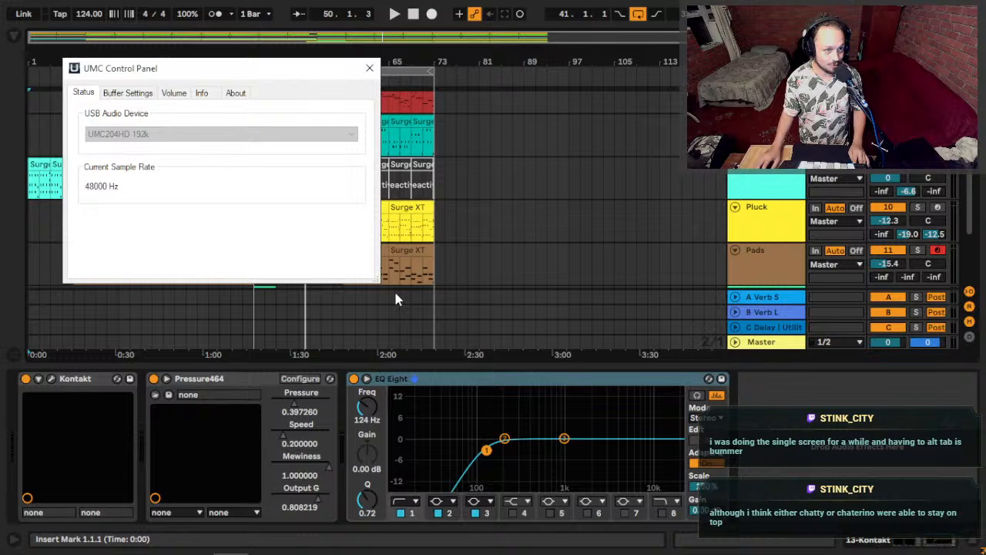
{"action": "left_click", "coordinate": [129, 92]}
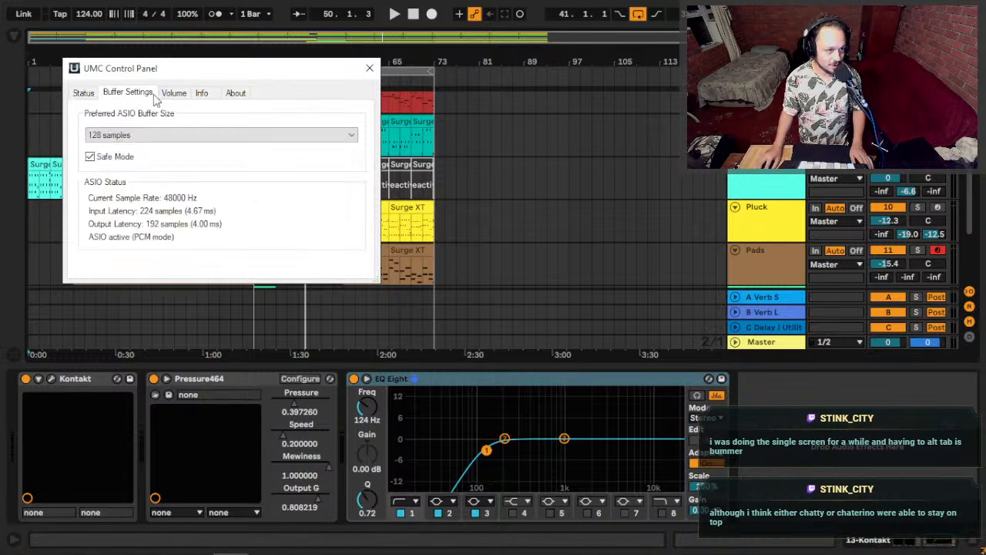
{"action": "left_click", "coordinate": [127, 134]}
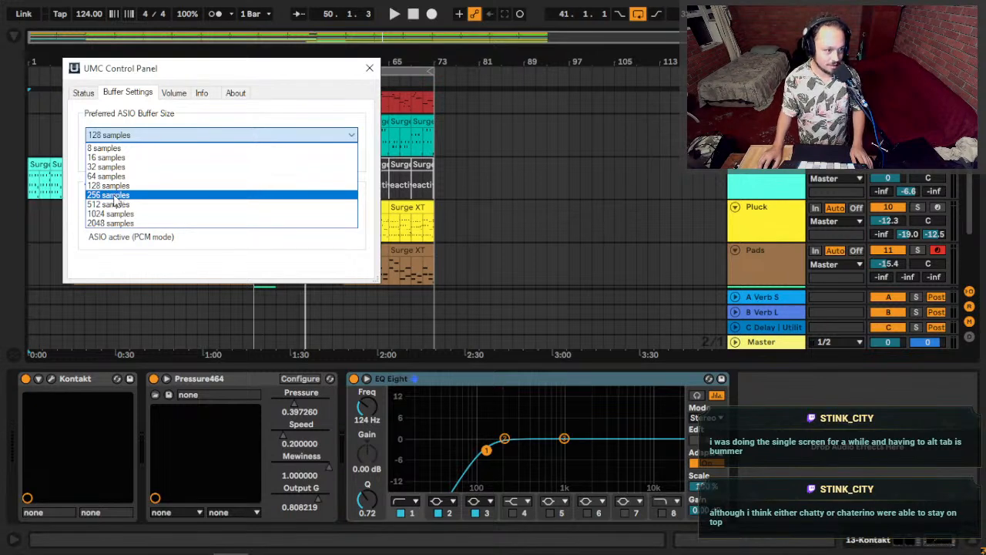
{"action": "left_click", "coordinate": [128, 206]}
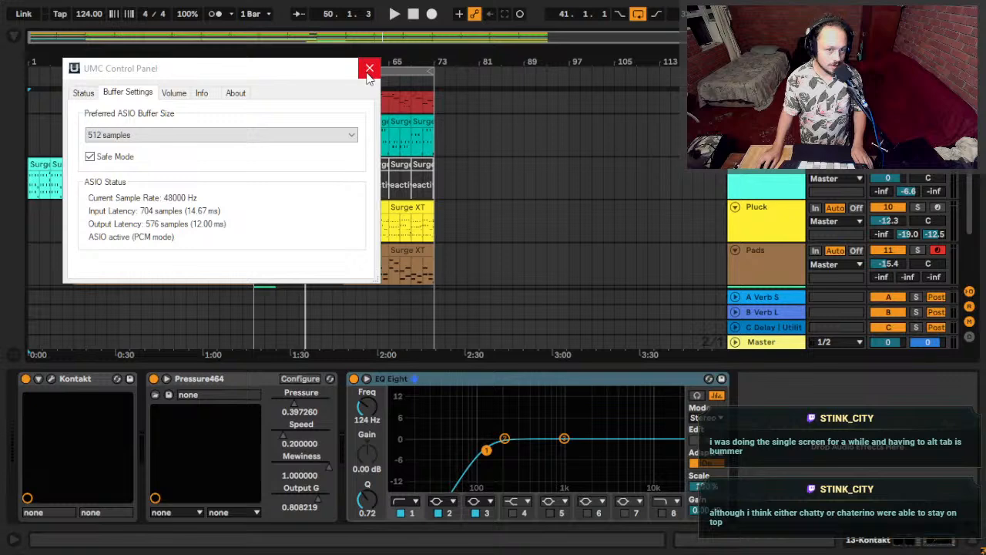
{"action": "left_click", "coordinate": [368, 75]}
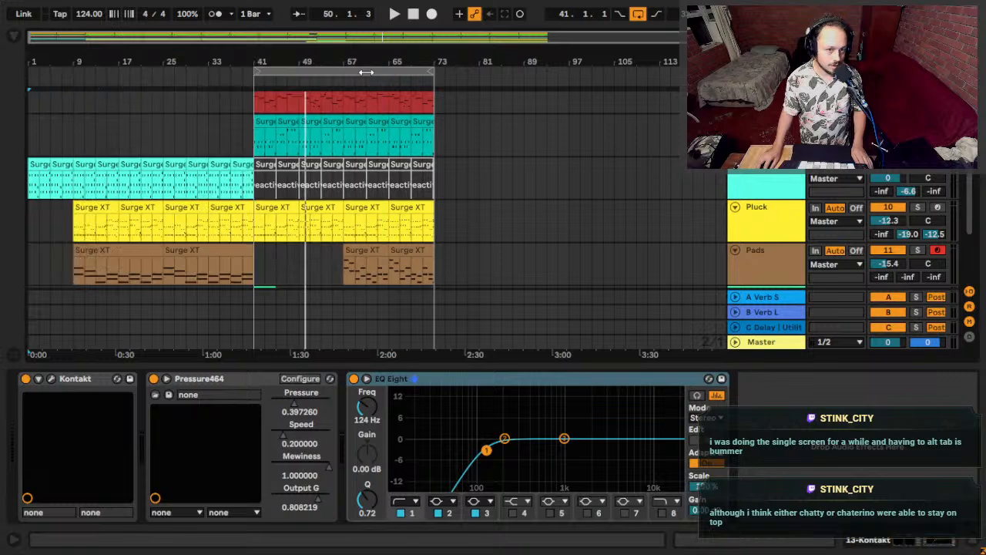
Play the arrangement from bar 41 and review the tracks from the Pads up to the drums.
{"action": "left_click", "coordinate": [256, 145]}
{"action": "key", "text": "space"}
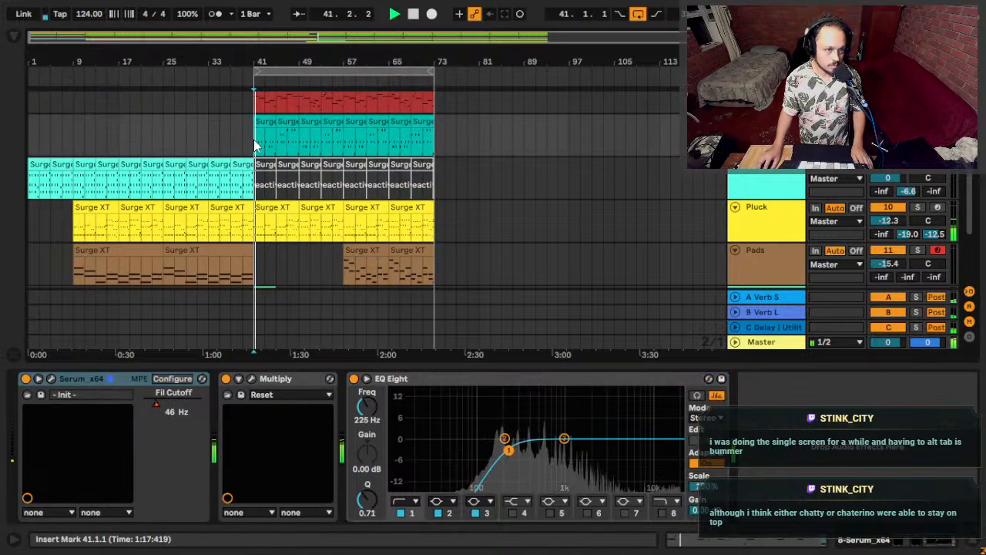
{"action": "key", "text": "alt+Tab"}
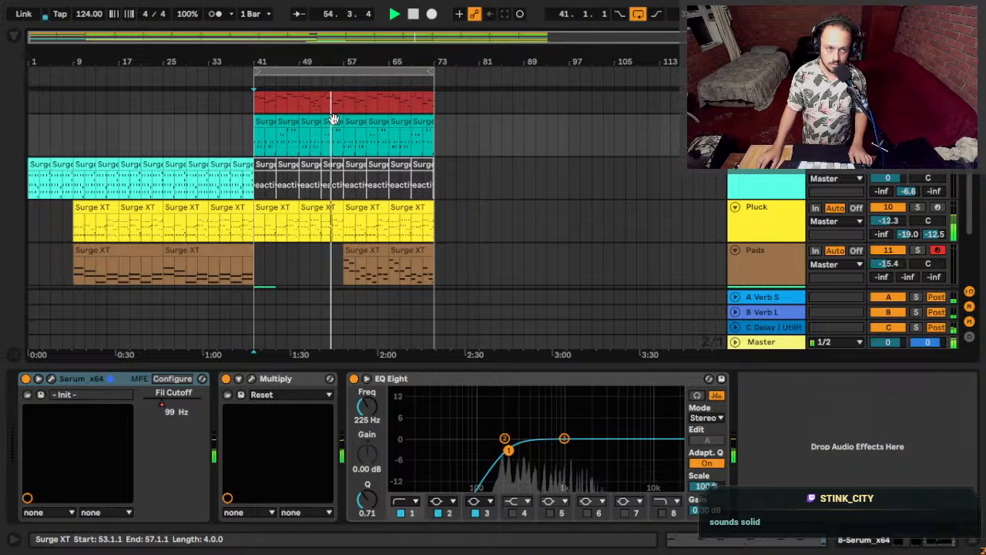
{"action": "scroll", "coordinate": [354, 154], "scroll_direction": "down", "scroll_amount": 2}
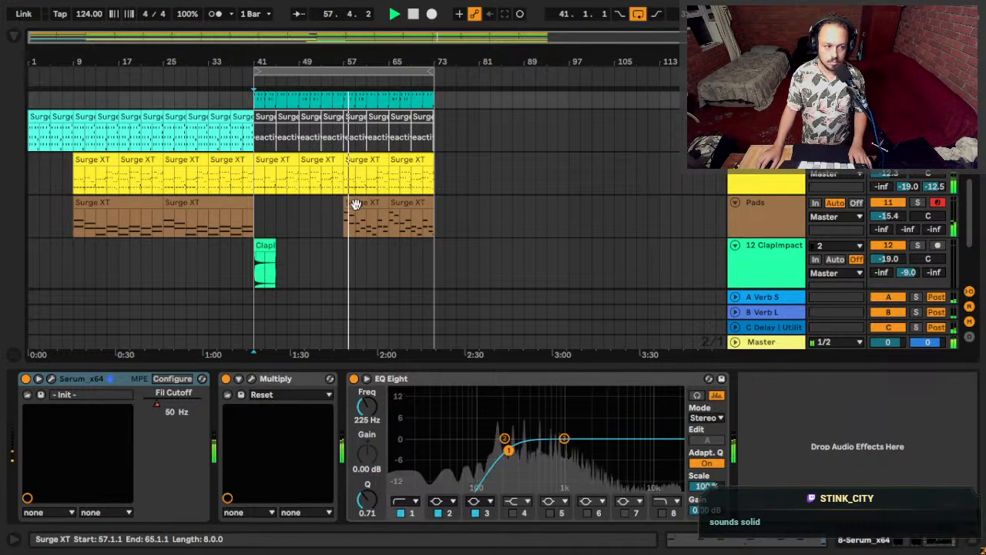
{"action": "scroll", "coordinate": [332, 169], "scroll_direction": "up", "scroll_amount": 6}
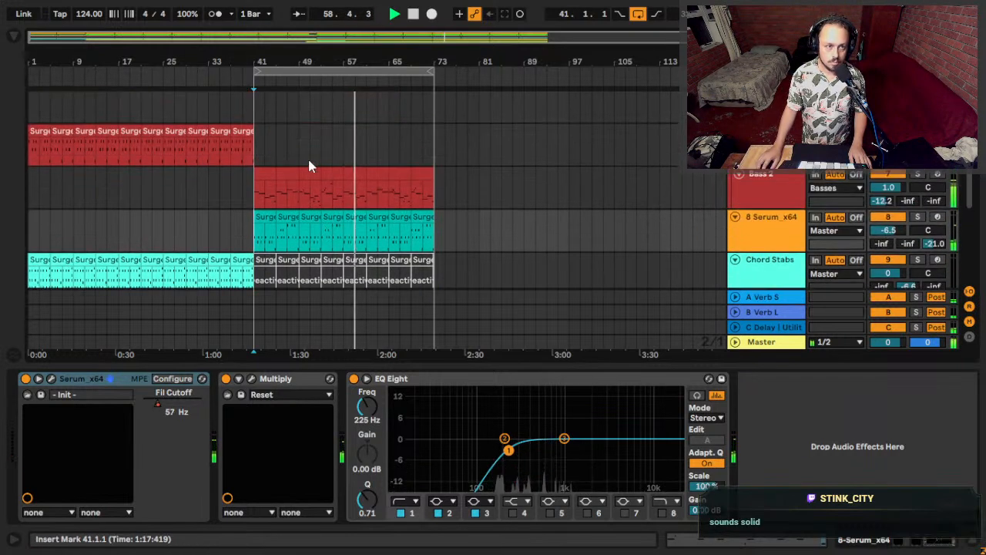
{"action": "scroll", "coordinate": [282, 169], "scroll_direction": "up", "scroll_amount": 5}
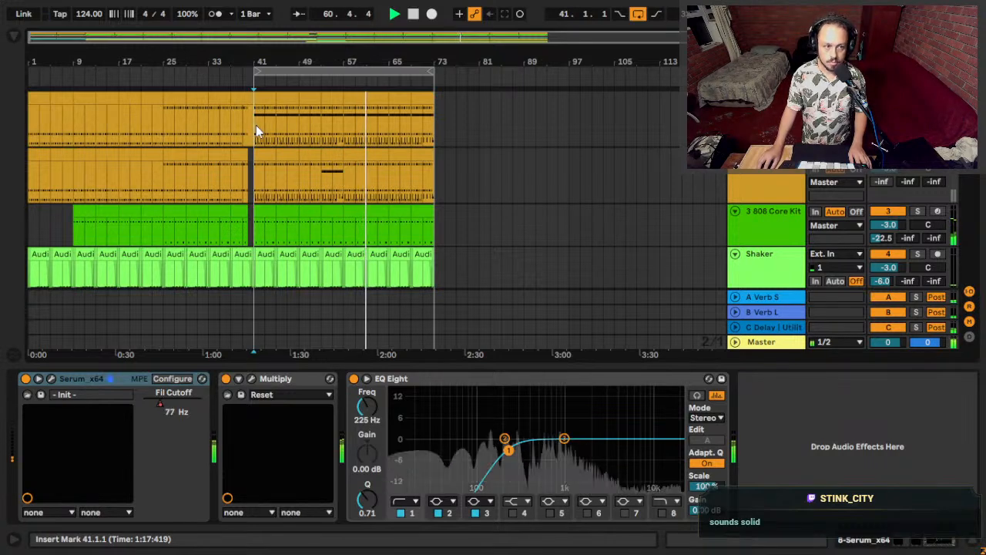
Show the CYM_RE_Ride_Xtc3 pad's devices in the first track's Drum Rack and add an EQ Eight after AIRPumper_x64.
{"action": "left_click", "coordinate": [256, 128]}
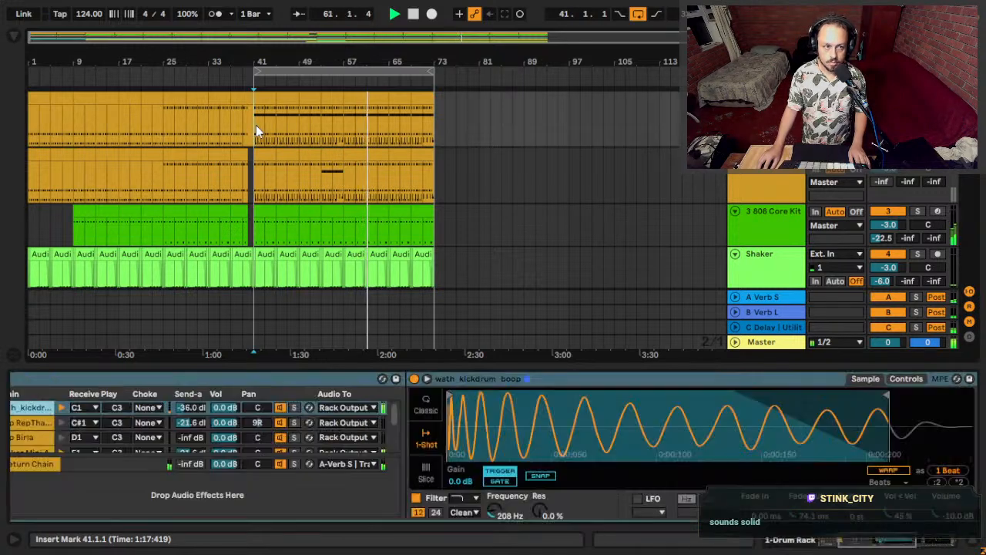
{"action": "left_click", "coordinate": [129, 438]}
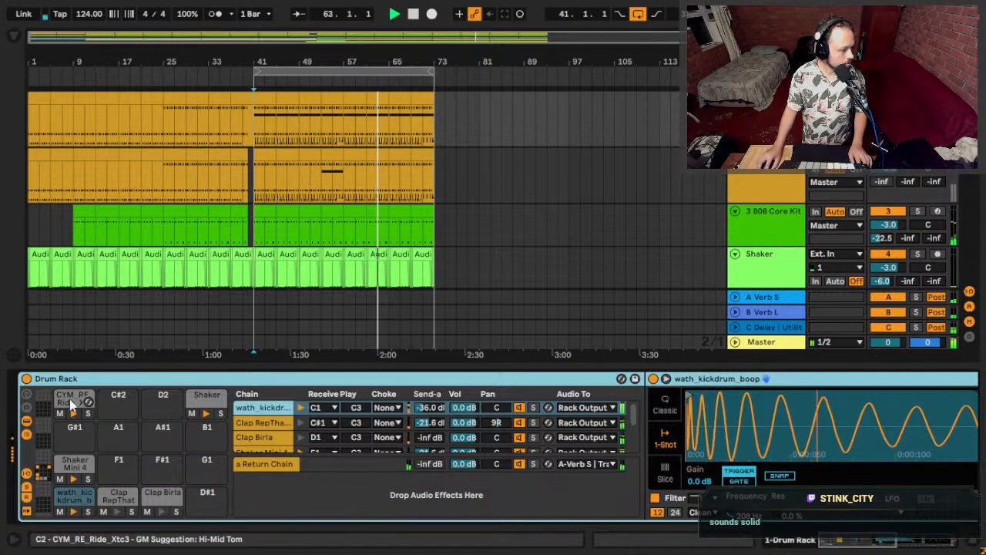
{"action": "left_click", "coordinate": [75, 400]}
{"action": "scroll", "coordinate": [530, 441], "scroll_direction": "right", "scroll_amount": 10}
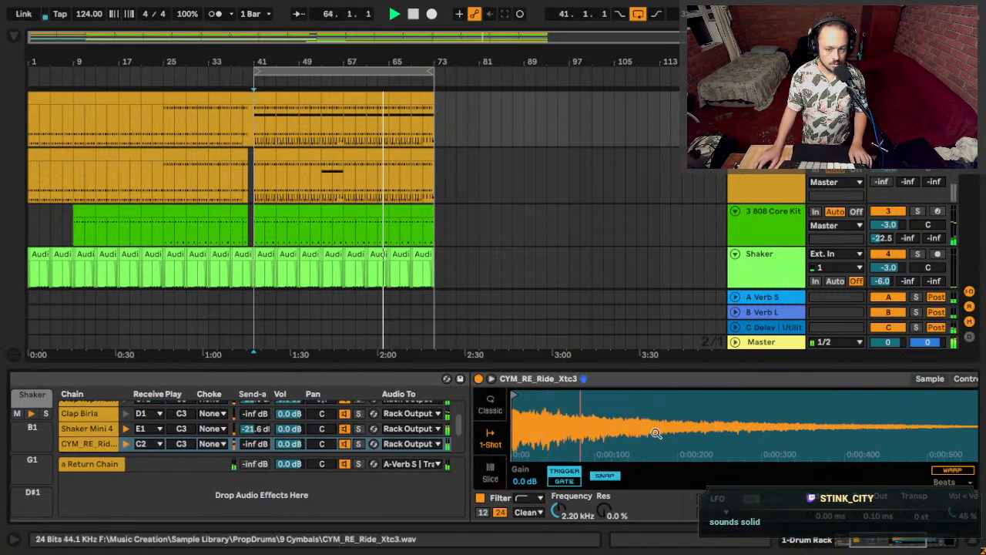
{"action": "scroll", "coordinate": [641, 444], "scroll_direction": "right", "scroll_amount": 5}
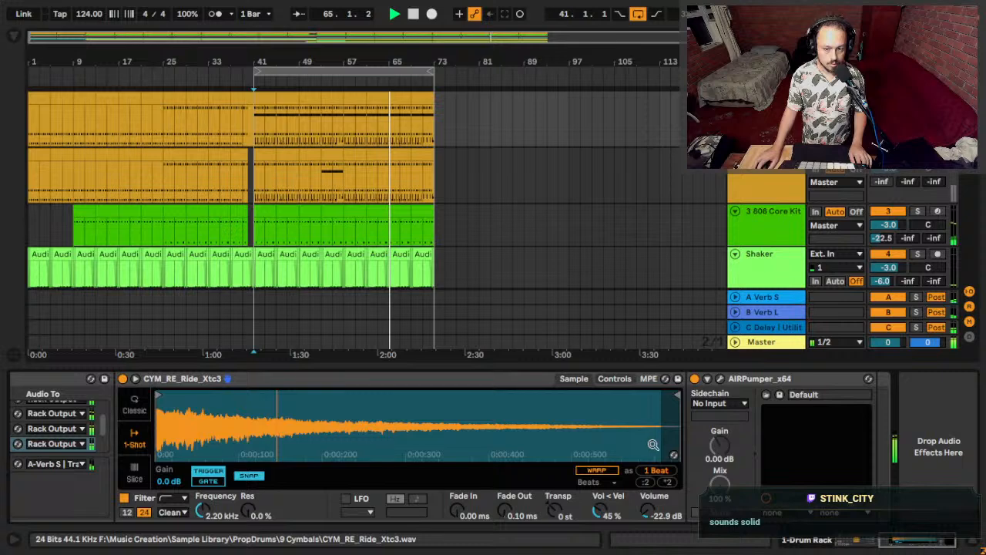
{"action": "left_click", "coordinate": [14, 36]}
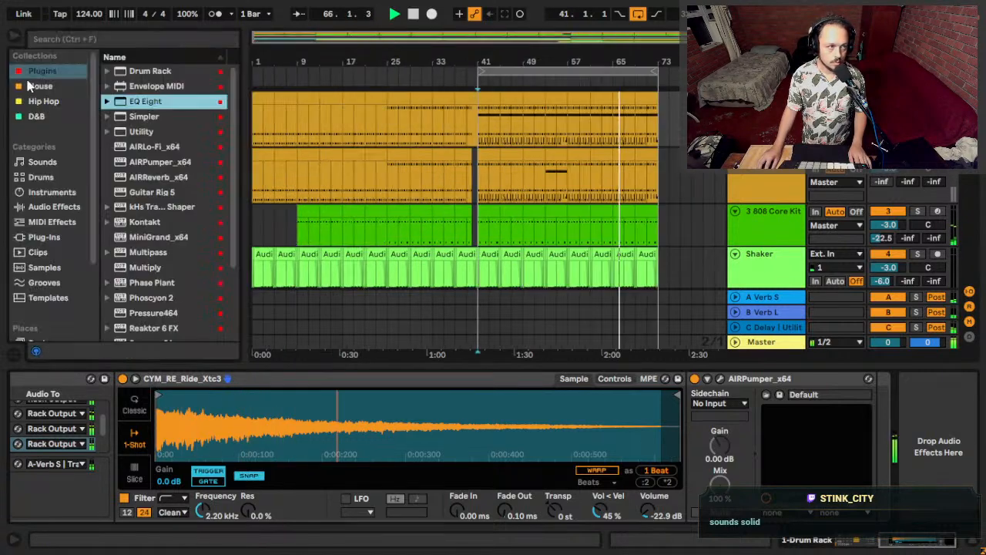
{"action": "left_click_drag", "start_coordinate": [125, 101], "coordinate": [866, 414]}
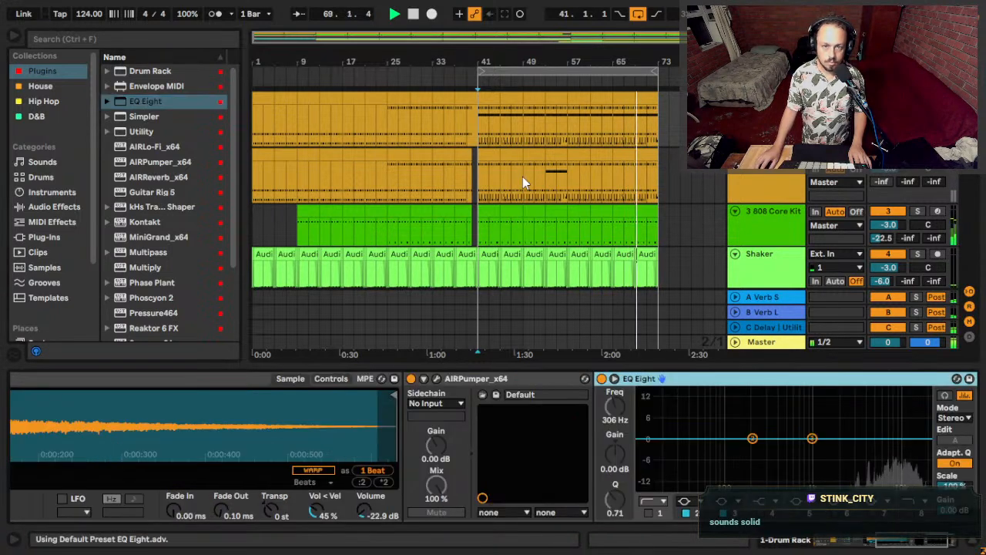
Open the Pads clip starting at bar 65 in the note editor.
{"action": "scroll", "coordinate": [522, 176], "scroll_direction": "down", "scroll_amount": 5}
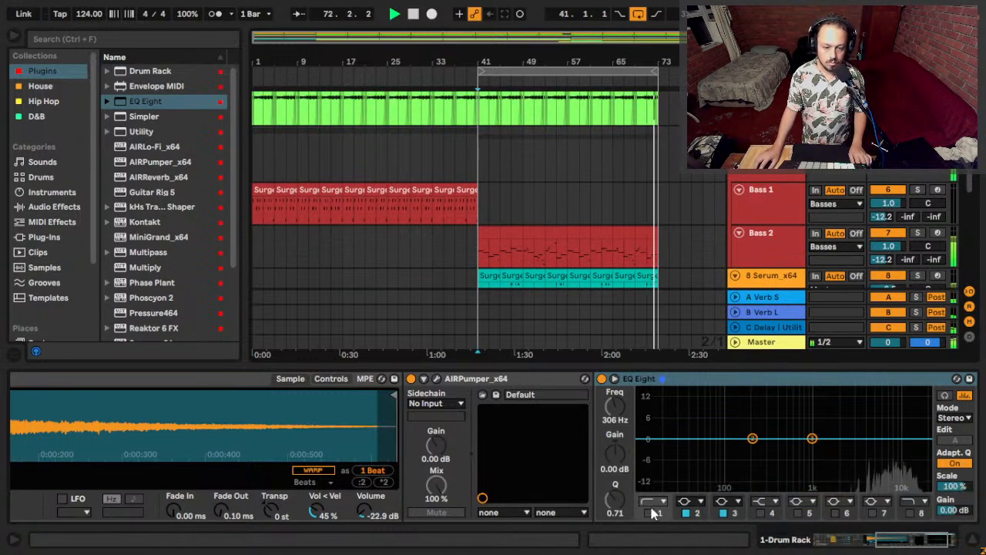
{"action": "scroll", "coordinate": [592, 235], "scroll_direction": "down", "scroll_amount": 3}
{"action": "scroll", "coordinate": [597, 228], "scroll_direction": "down", "scroll_amount": 4}
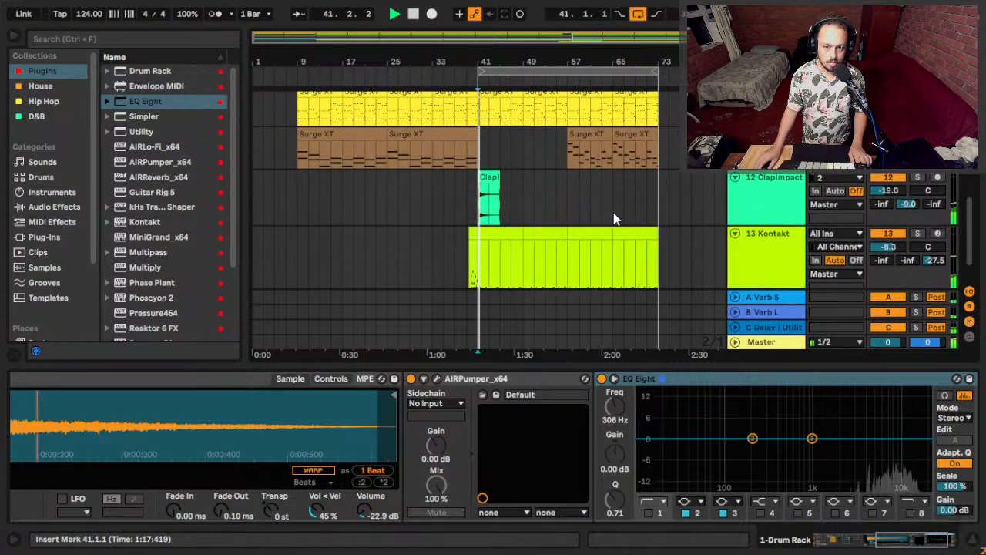
{"action": "left_click", "coordinate": [650, 169]}
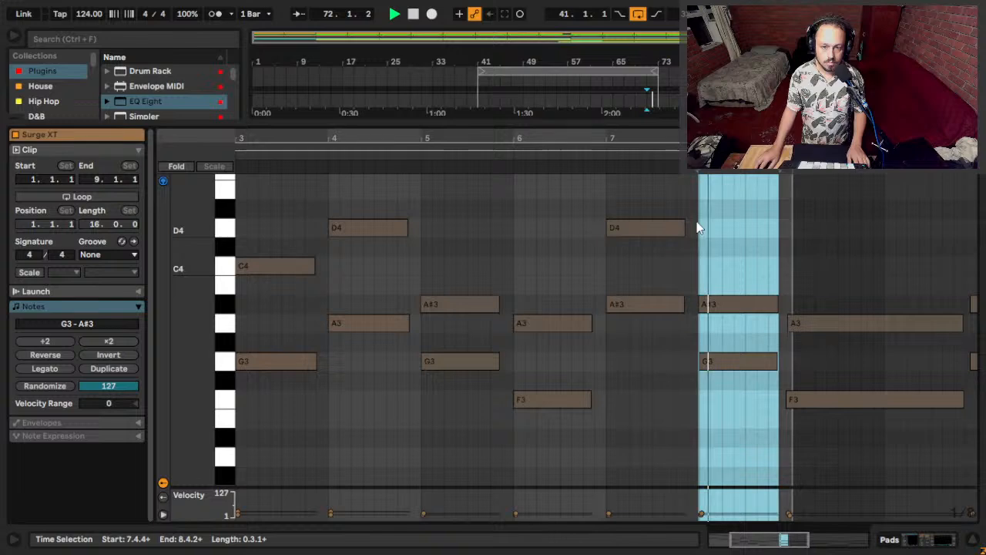
Play the Pads part from bars 61 and 71 and open the clip starting at bar 65 in the note editor.
{"action": "scroll", "coordinate": [697, 227], "scroll_direction": "down", "scroll_amount": 2}
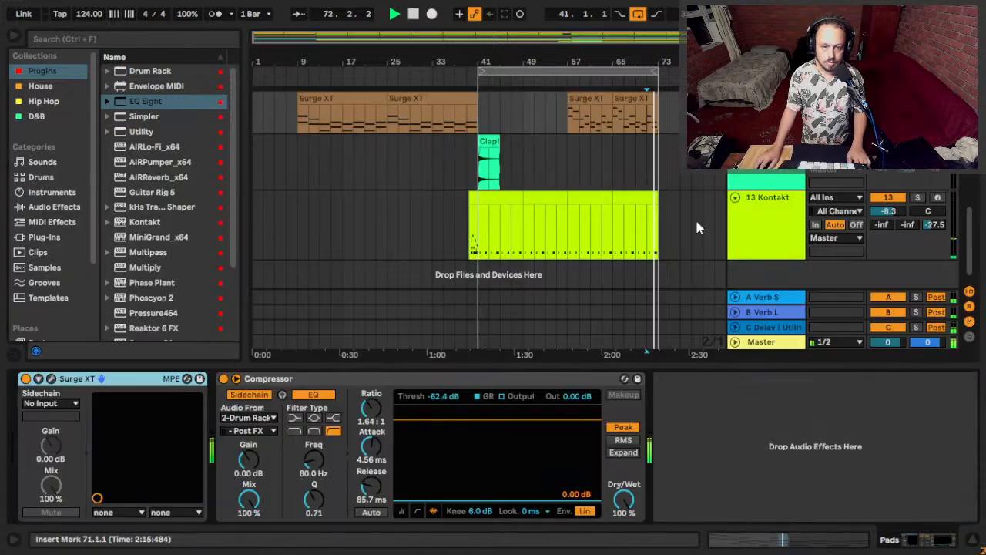
{"action": "left_click", "coordinate": [592, 106]}
{"action": "double_click", "coordinate": [612, 123]}
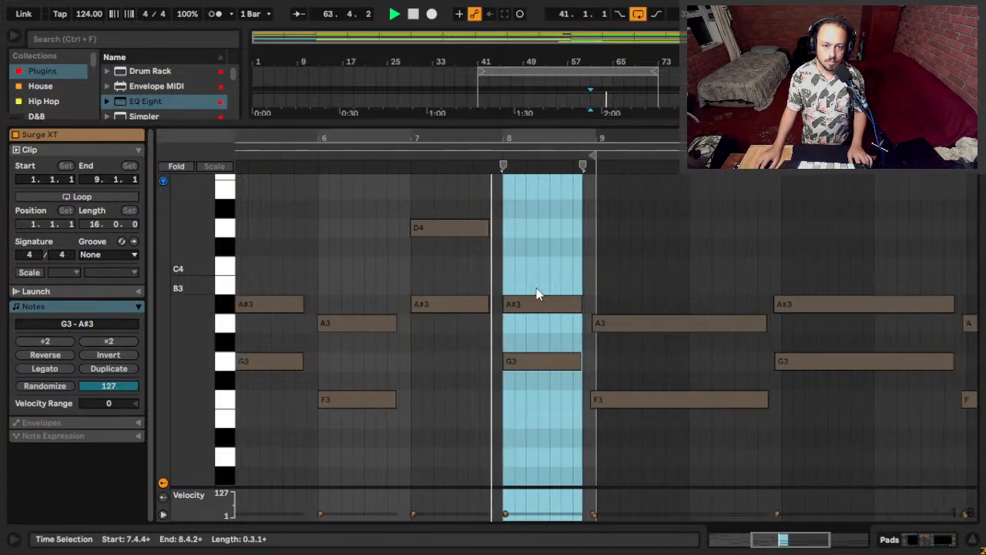
{"action": "key", "text": "shift+Tab"}
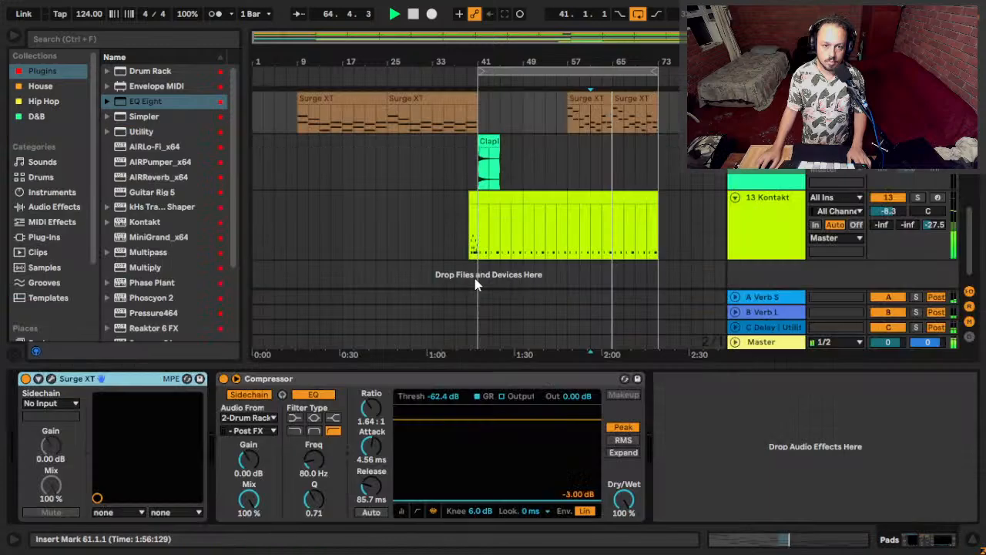
{"action": "left_click", "coordinate": [611, 150]}
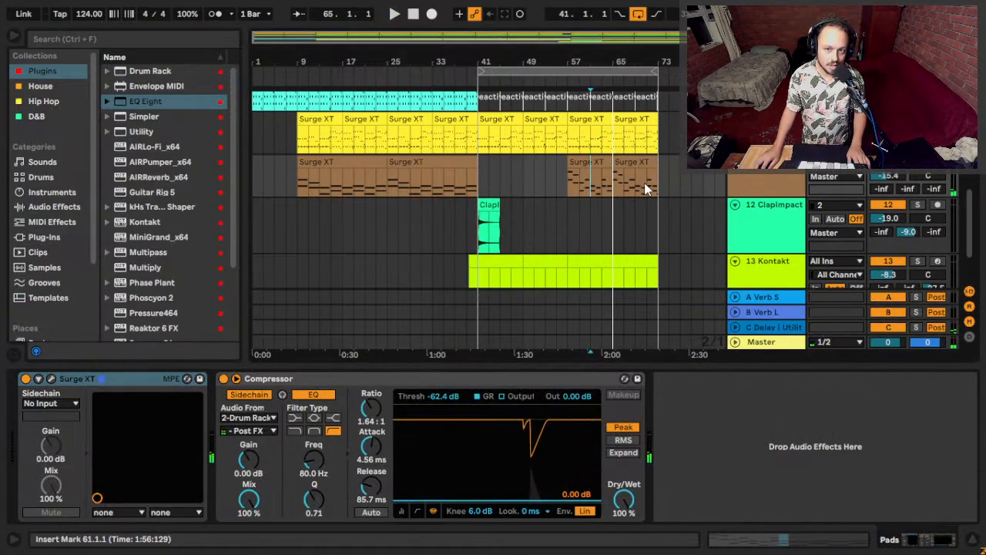
{"action": "left_click", "coordinate": [647, 180]}
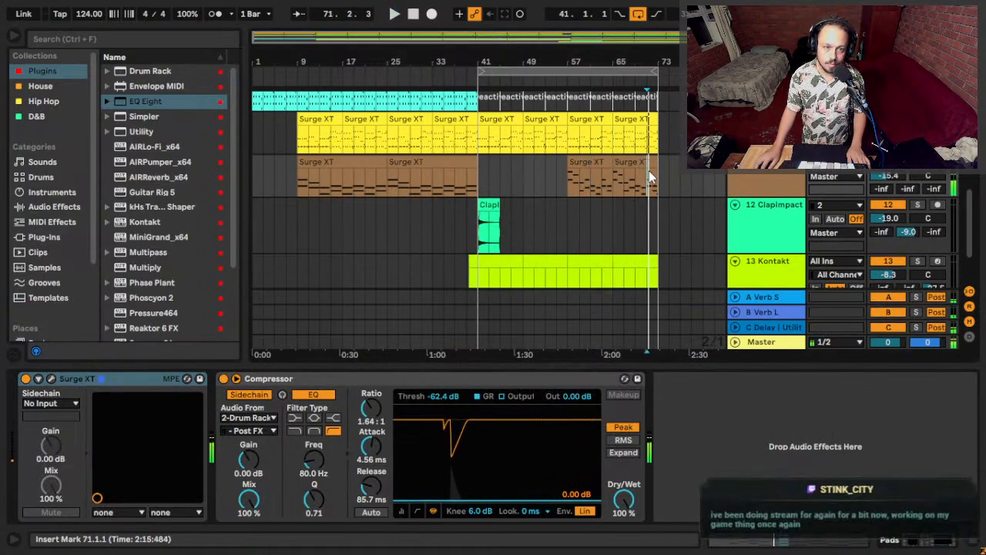
{"action": "double_click", "coordinate": [648, 170]}
{"action": "key", "text": "space"}
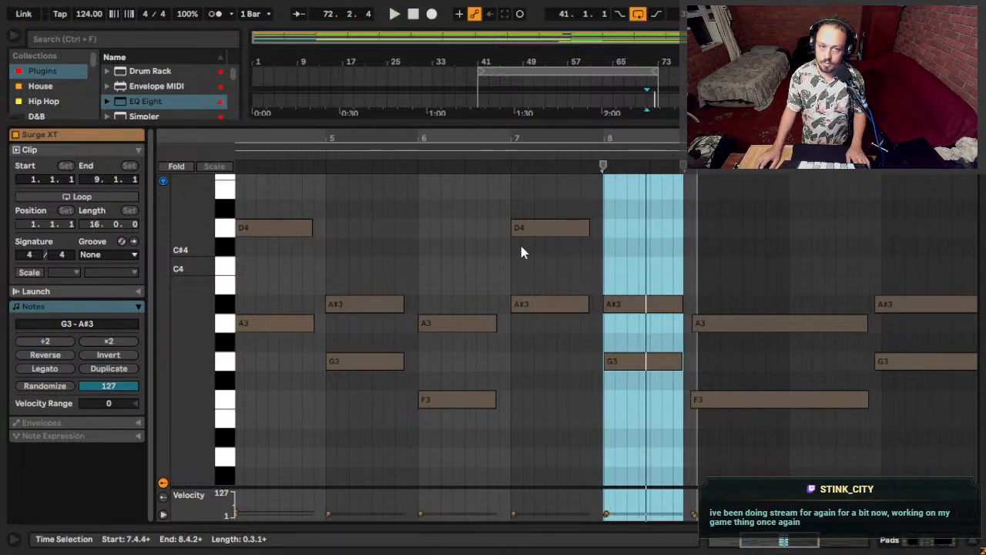
Transpose the A#3–D4 chord in bar 7 down five semitones to F3 and A3, and play from bar 6.
{"action": "scroll", "coordinate": [521, 247], "scroll_direction": "up", "scroll_amount": 3}
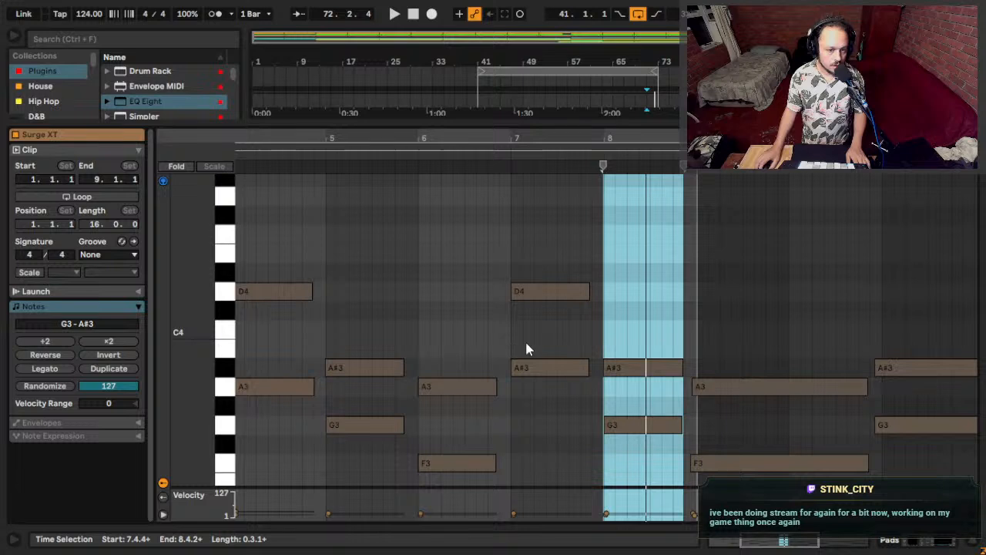
{"action": "scroll", "coordinate": [614, 244], "scroll_direction": "down", "scroll_amount": 2}
{"action": "scroll", "coordinate": [614, 245], "scroll_direction": "down", "scroll_amount": 2}
{"action": "left_click_drag", "start_coordinate": [566, 179], "coordinate": [545, 369]}
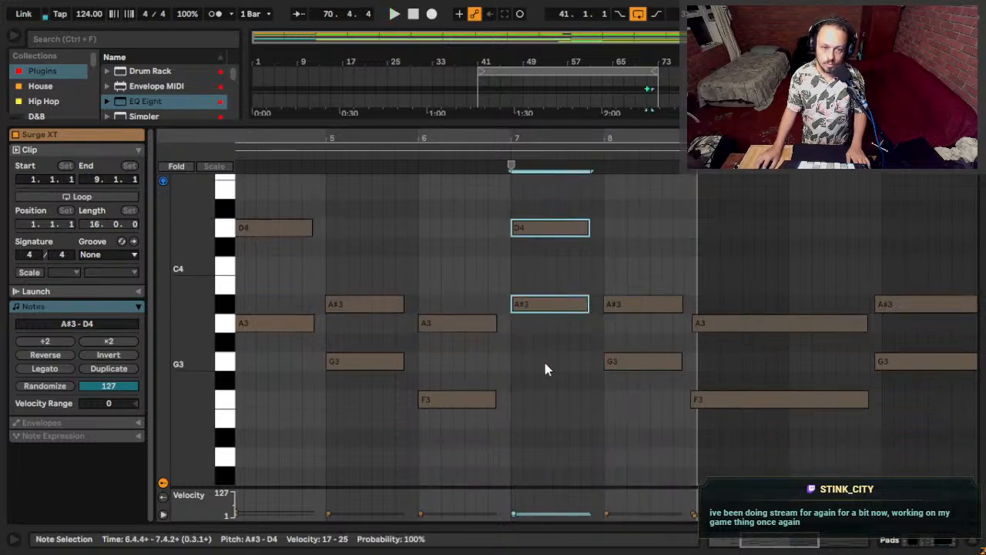
{"action": "key", "text": "Down"}
{"action": "key", "text": "Down"}
{"action": "key", "text": "Down"}
{"action": "key", "text": "Down"}
{"action": "key", "text": "Down"}
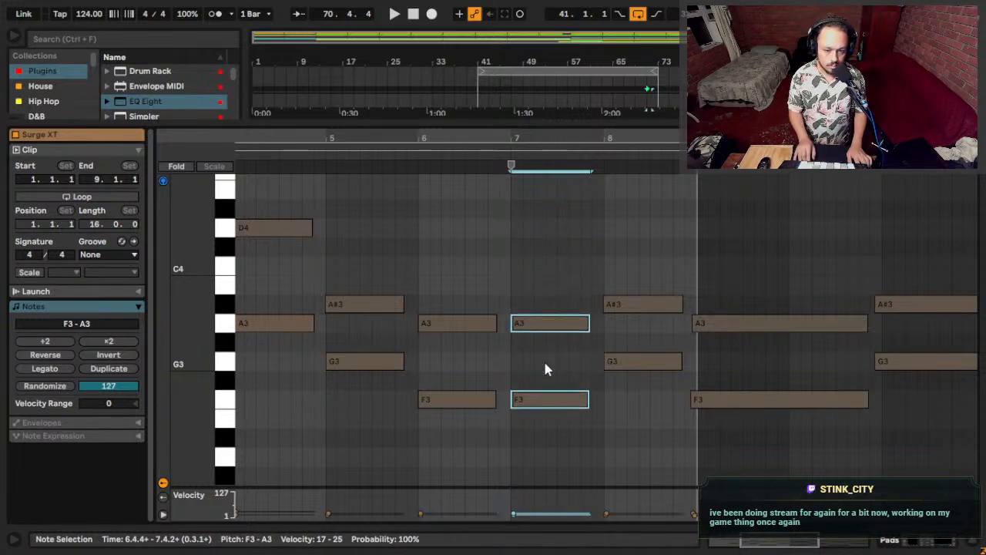
{"action": "left_click", "coordinate": [417, 157]}
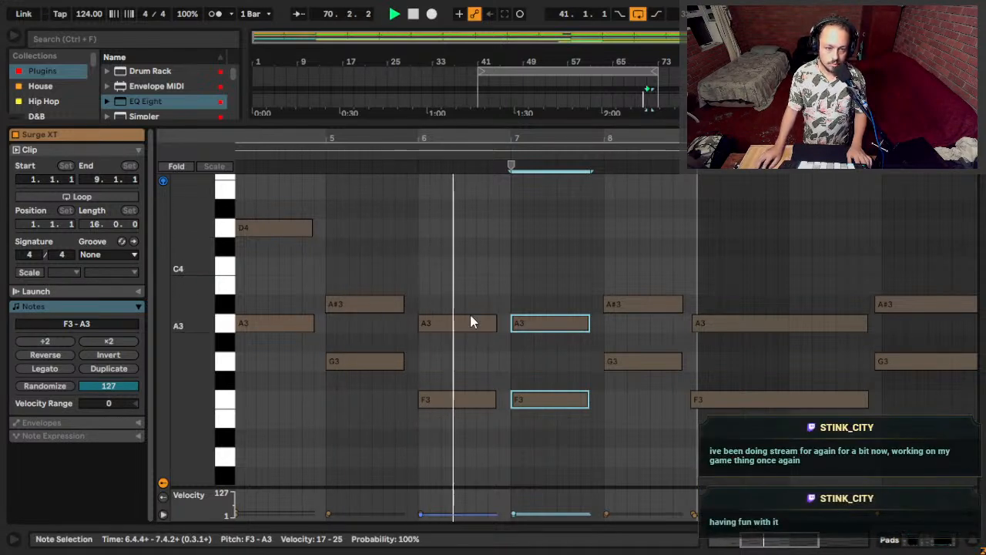
Transpose the bar 7 chord down three semitones to D3 and F#3, lower only its upper note to F3, and play it.
{"action": "key", "text": "space"}
{"action": "key", "text": "Down"}
{"action": "key", "text": "Down"}
{"action": "key", "text": "Down"}
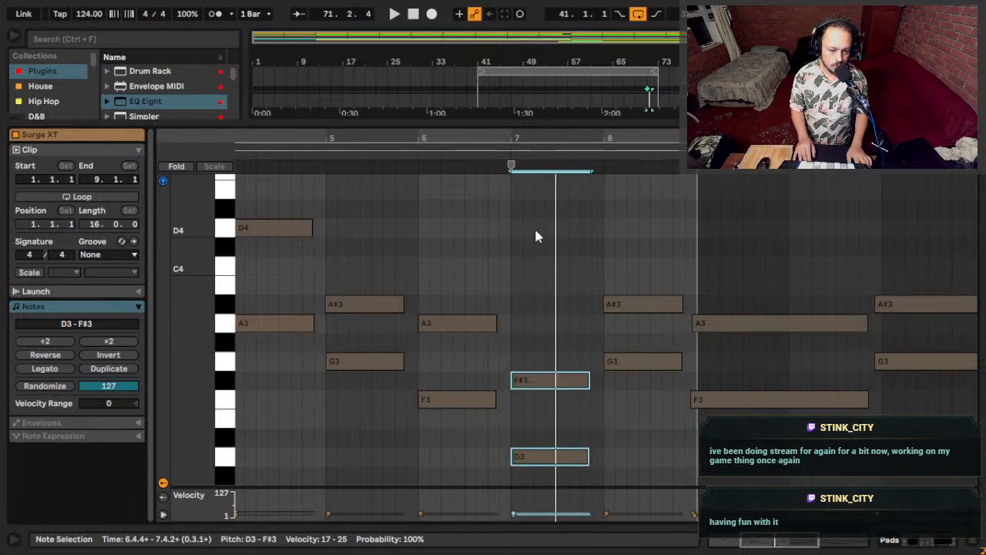
{"action": "key", "text": "space"}
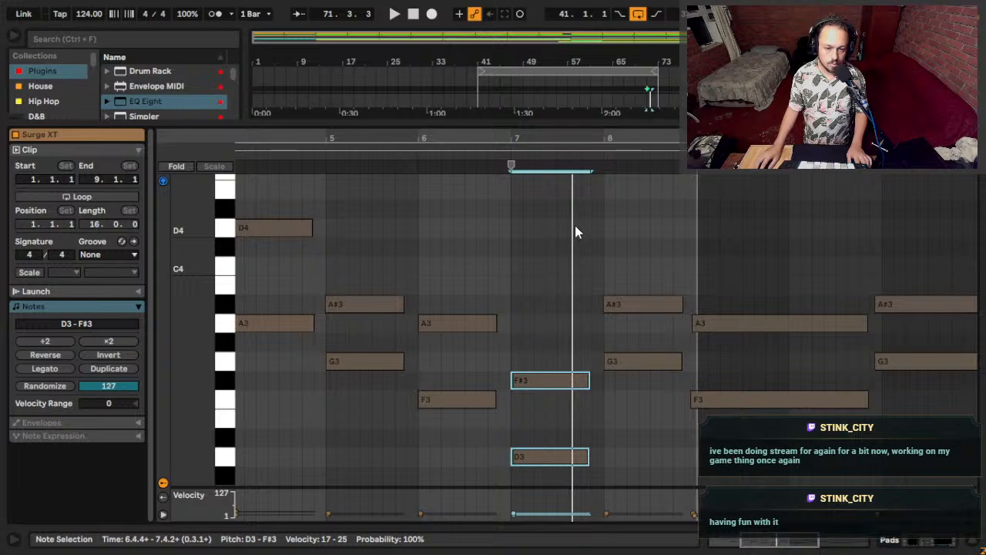
{"action": "left_click", "coordinate": [526, 317]}
{"action": "left_click_drag", "start_coordinate": [540, 353], "coordinate": [533, 387]}
{"action": "key", "text": "Down"}
{"action": "key", "text": "space"}
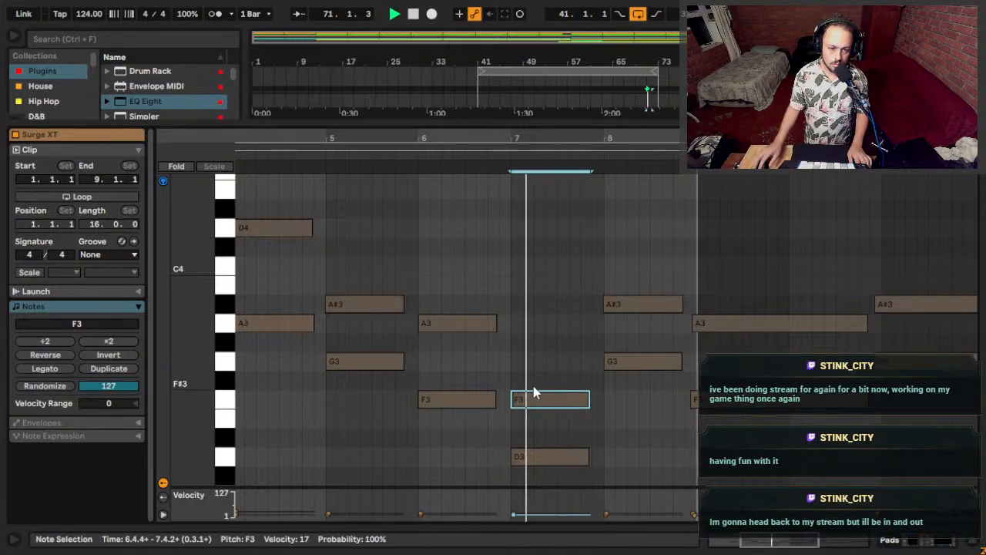
Try raising the bar 8 chord three semitones, setting its upper note to D4, and dropping that note an octave to D3.
{"action": "key", "text": "space"}
{"action": "left_click_drag", "start_coordinate": [653, 269], "coordinate": [657, 399]}
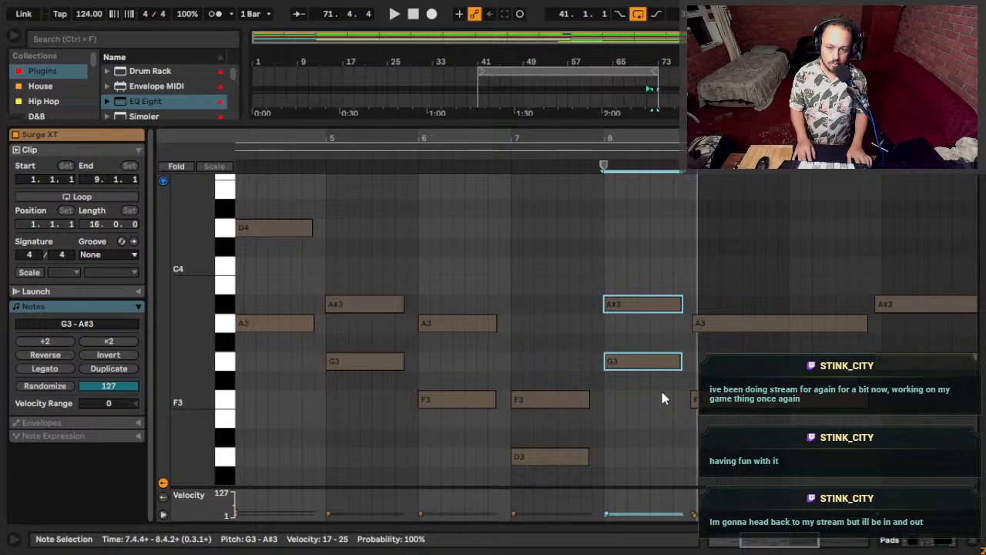
{"action": "key", "text": "Up"}
{"action": "key", "text": "Up"}
{"action": "key", "text": "Up"}
{"action": "left_click", "coordinate": [622, 245]}
{"action": "key", "text": "Up"}
{"action": "key", "text": "space"}
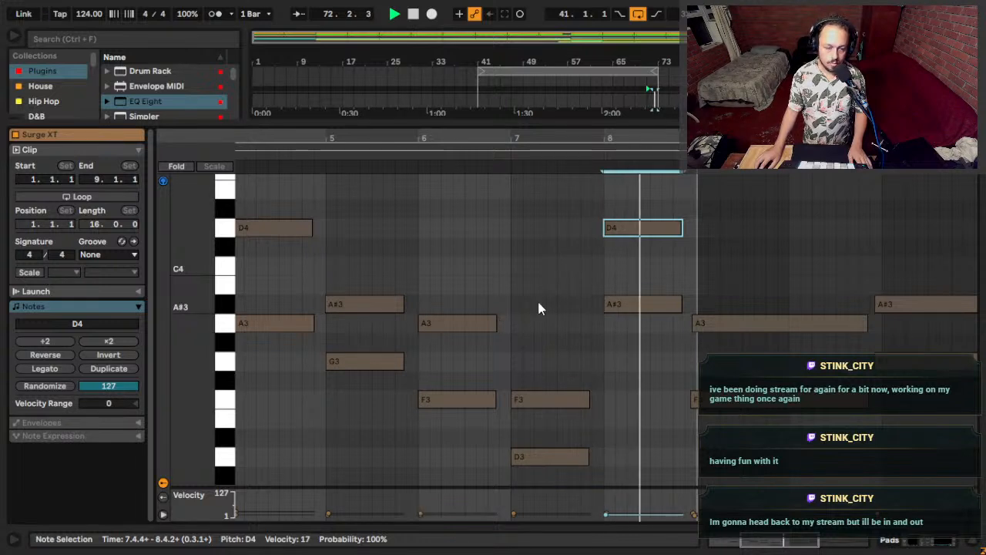
{"action": "key", "text": "shift+Down"}
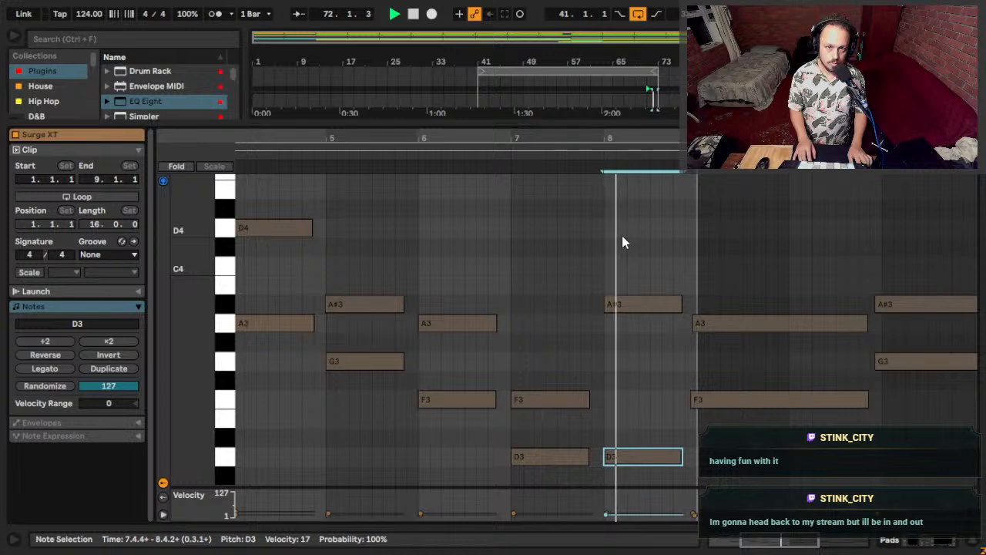
Undo the bar 8 chord edits and lower the upper note of the bar 7 chord to F3 again while auditioning.
{"action": "key", "text": "ctrl+z"}
{"action": "key", "text": "ctrl+z"}
{"action": "key", "text": "ctrl+z"}
{"action": "key", "text": "ctrl+z"}
{"action": "key", "text": "ctrl+z"}
{"action": "key", "text": "ctrl+z"}
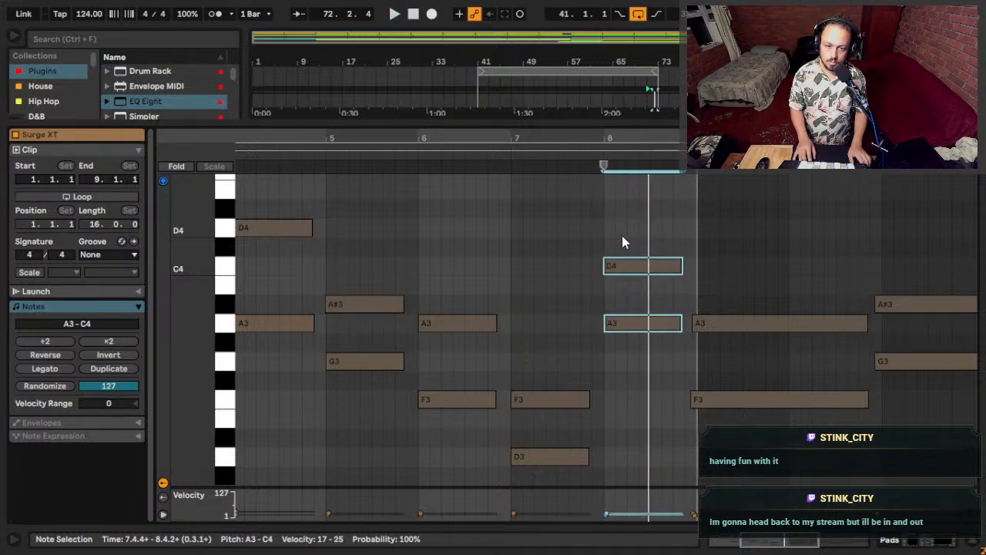
{"action": "key", "text": "space"}
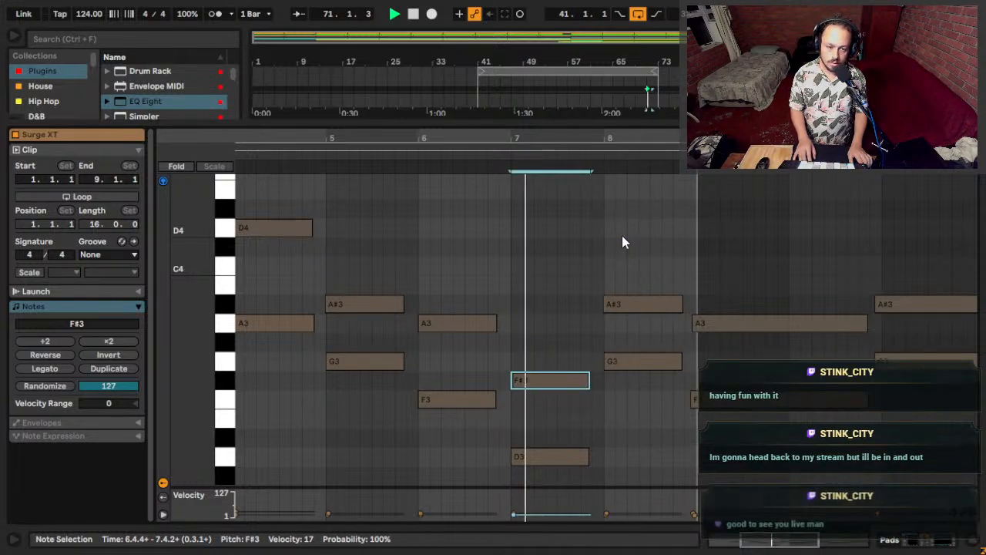
{"action": "key", "text": "space"}
{"action": "key", "text": "Down"}
{"action": "key", "text": "space"}
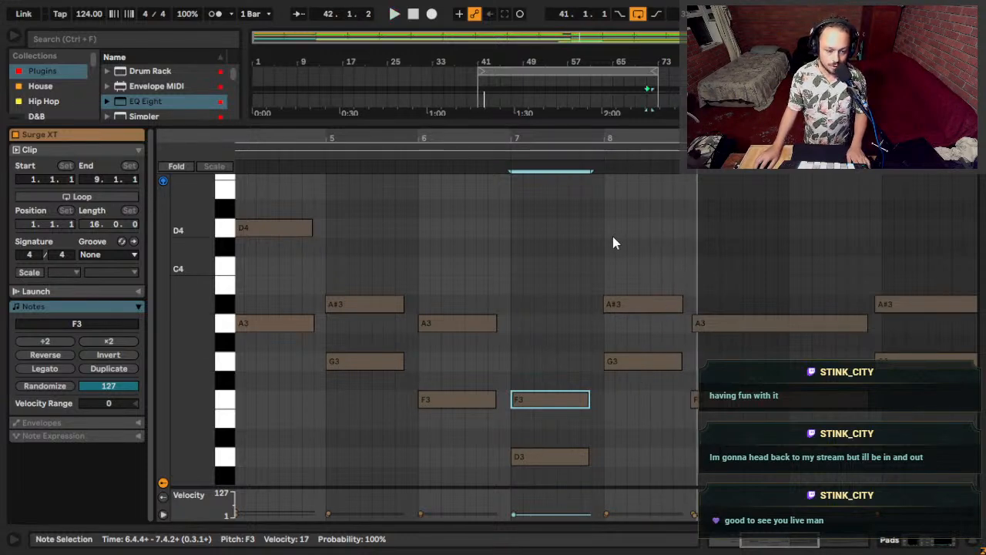
Return to the arrangement and set the insert marker at bar 1 on the Chord Stabs track.
{"action": "key", "text": "shift+Tab"}
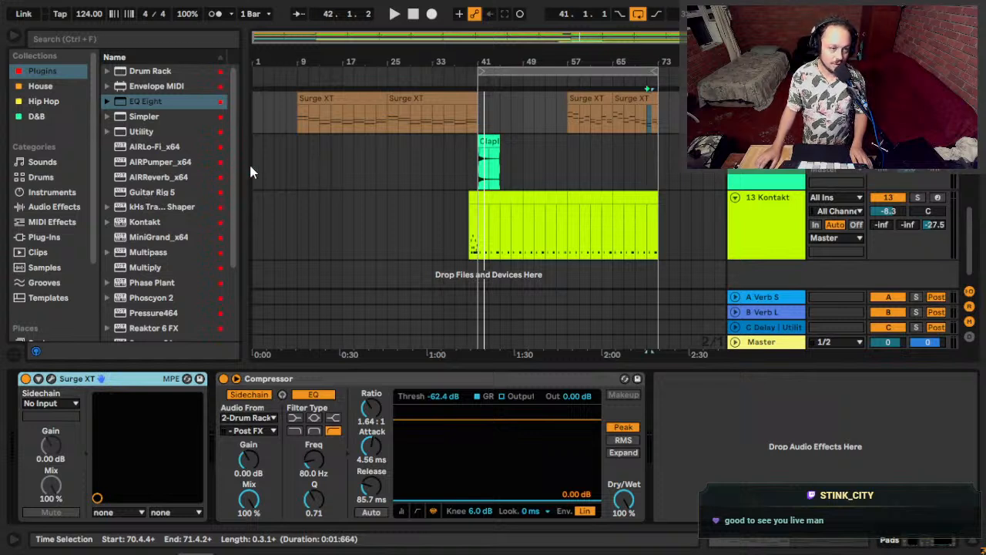
{"action": "left_click", "coordinate": [446, 218]}
{"action": "left_click", "coordinate": [332, 241]}
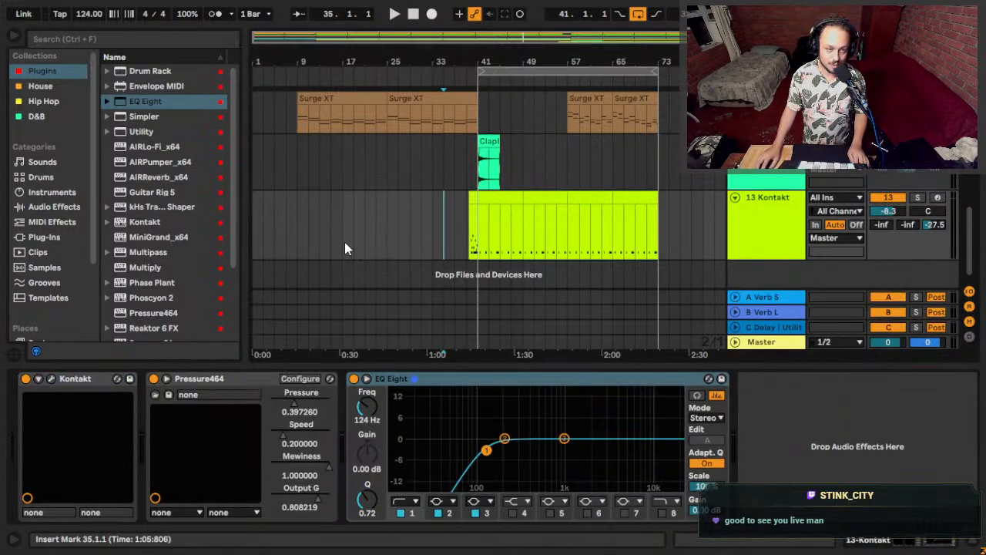
{"action": "left_click", "coordinate": [263, 231]}
{"action": "left_click", "coordinate": [256, 233]}
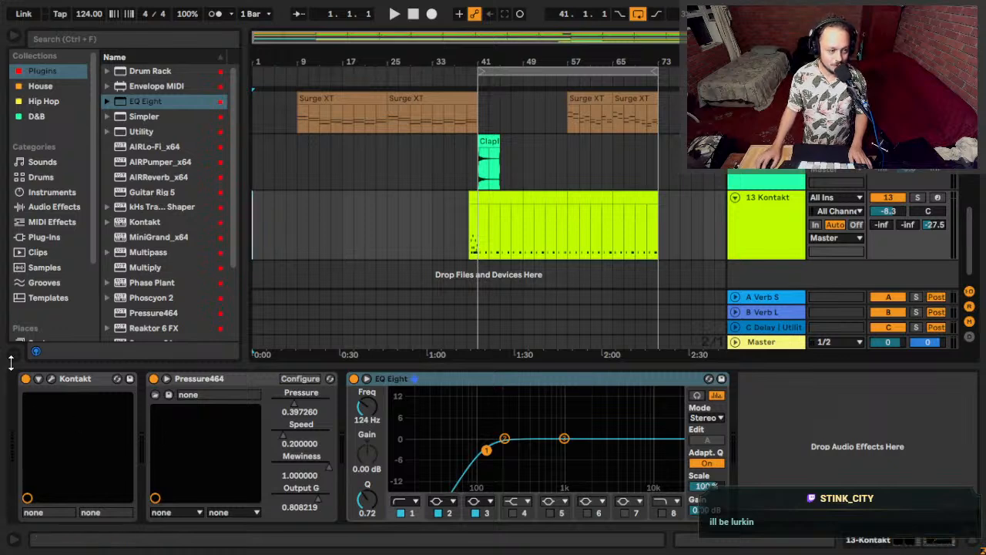
{"action": "scroll", "coordinate": [369, 167], "scroll_direction": "up", "scroll_amount": 5}
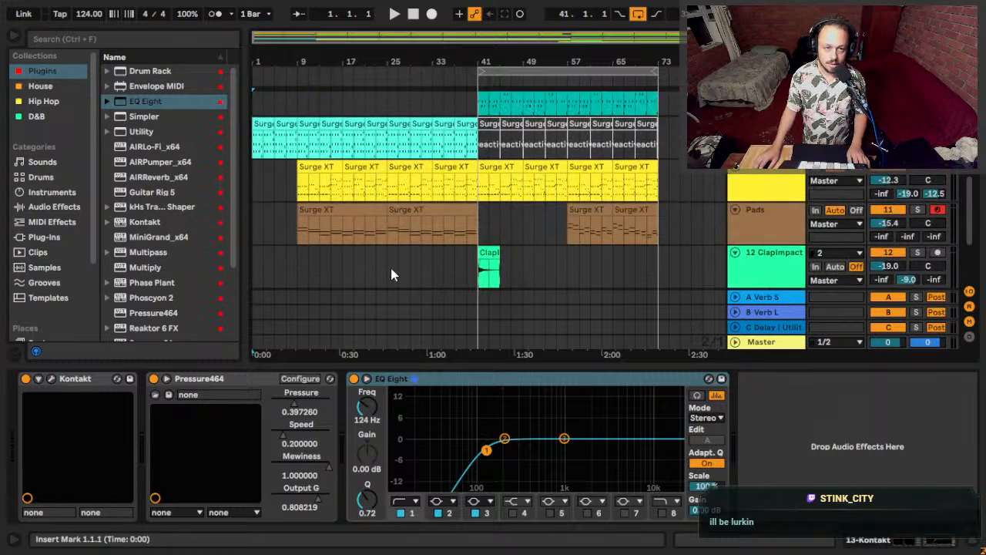
{"action": "scroll", "coordinate": [262, 216], "scroll_direction": "down", "scroll_amount": 2}
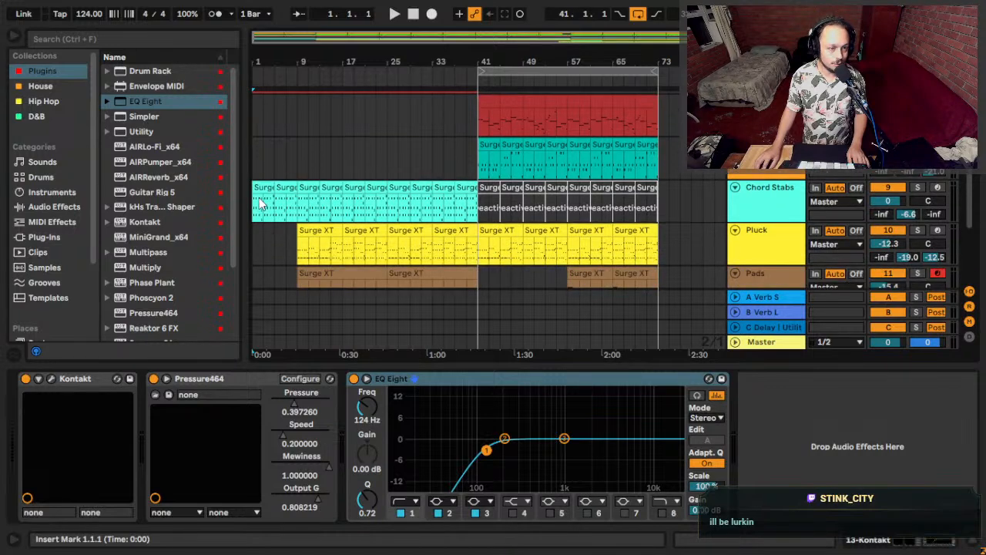
{"action": "left_click", "coordinate": [258, 204]}
Solo the Chord Stabs track and compare how it sounds from bar 1 and from bar 23.
{"action": "key", "text": "space"}
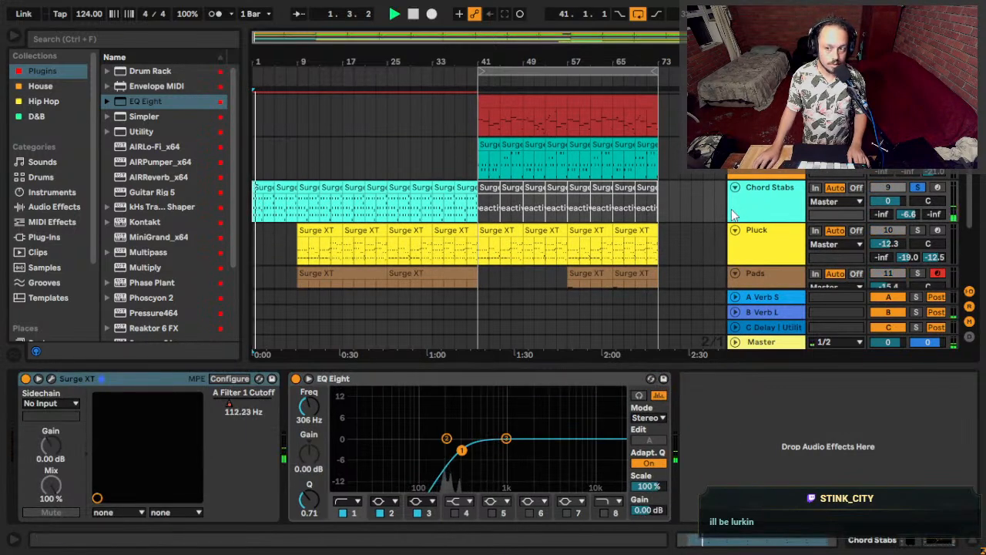
{"action": "left_click", "coordinate": [376, 214]}
{"action": "key", "text": "space"}
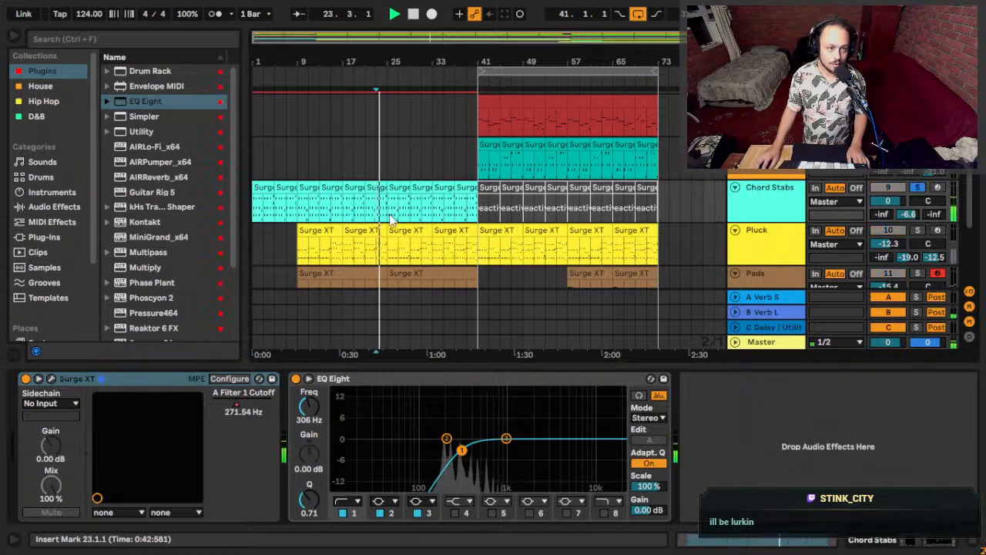
{"action": "left_click", "coordinate": [259, 212]}
{"action": "key", "text": "space"}
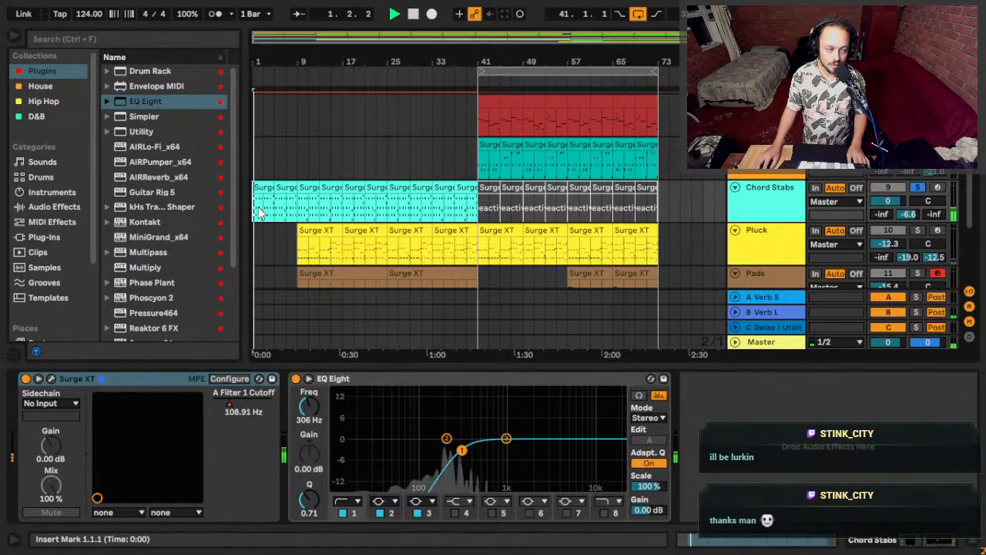
Show the automation lanes, display the Chord Stabs' A Filter 1 Cutoff automation, and play it from the start.
{"action": "key", "text": "a"}
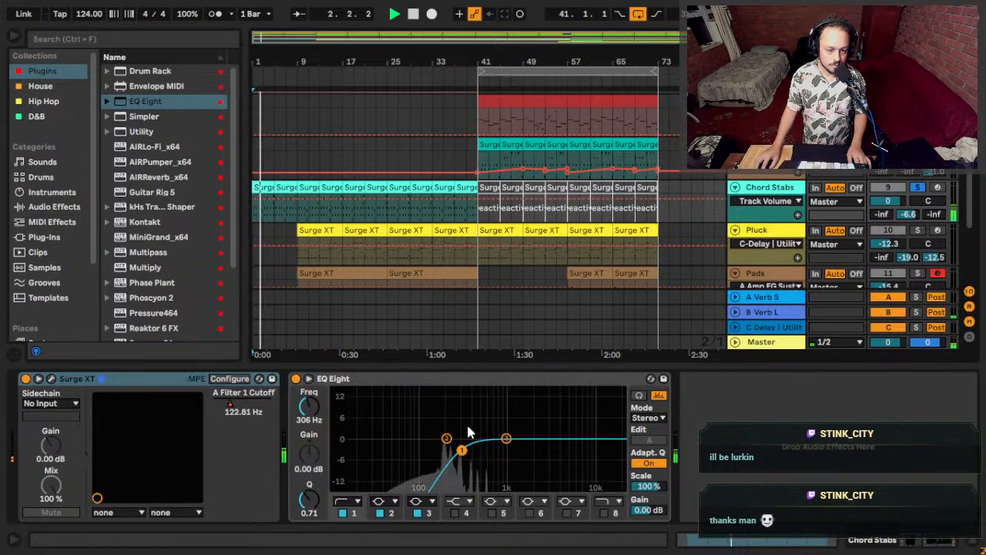
{"action": "key", "text": "space"}
{"action": "left_click", "coordinate": [231, 408]}
{"action": "key", "text": "Home"}
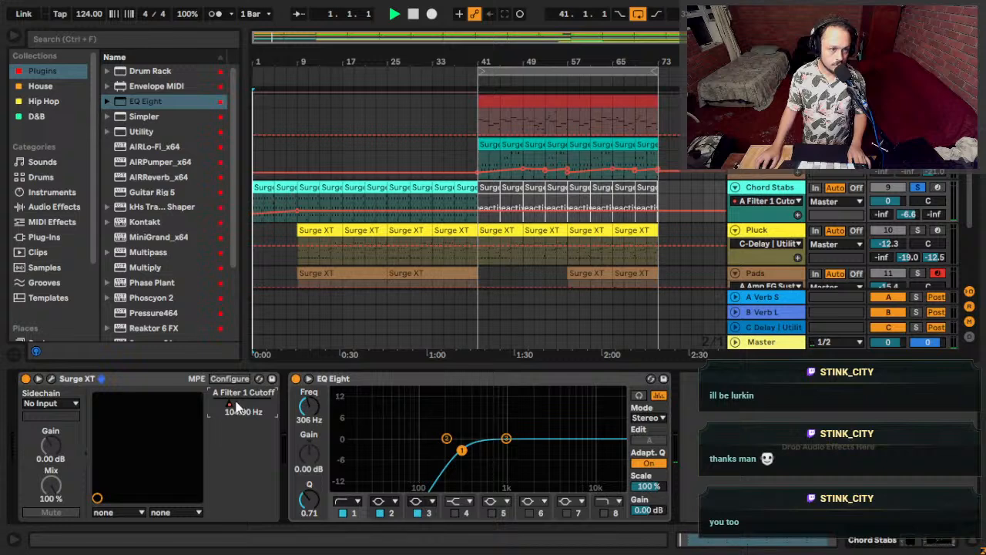
{"action": "key", "text": "space"}
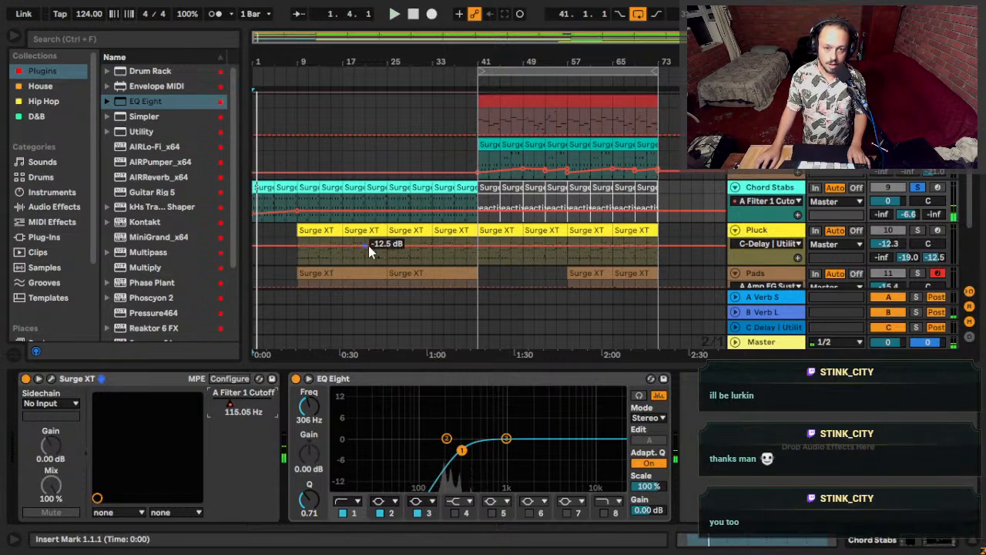
Turn off the Chord Stabs solo, select bars 33 to 41 on the Pluck track, and play from bar 33.
{"action": "left_click", "coordinate": [444, 200]}
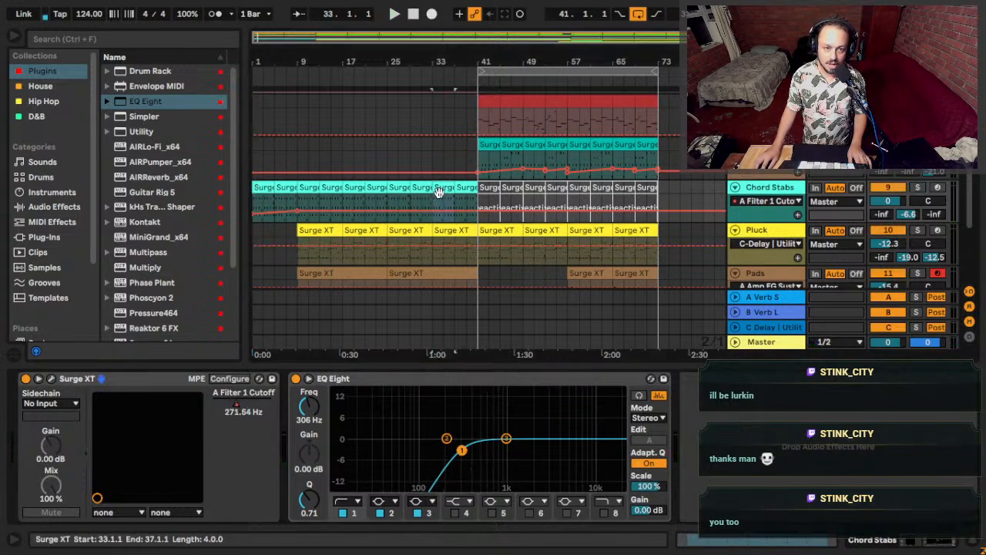
{"action": "key", "text": "shift+Right"}
{"action": "key", "text": "Down"}
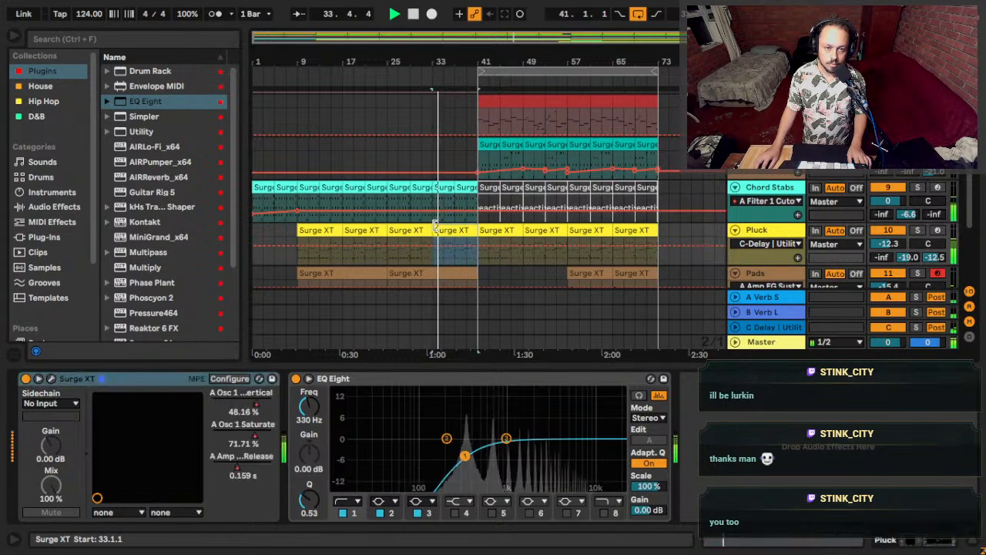
{"action": "key", "text": "space"}
Select bars 37 to 41 of the Chord Stabs track, play into bar 41, and hide the automation lanes.
{"action": "left_click_drag", "start_coordinate": [434, 203], "coordinate": [475, 196]}
{"action": "left_click", "coordinate": [457, 208]}
{"action": "key", "text": "space"}
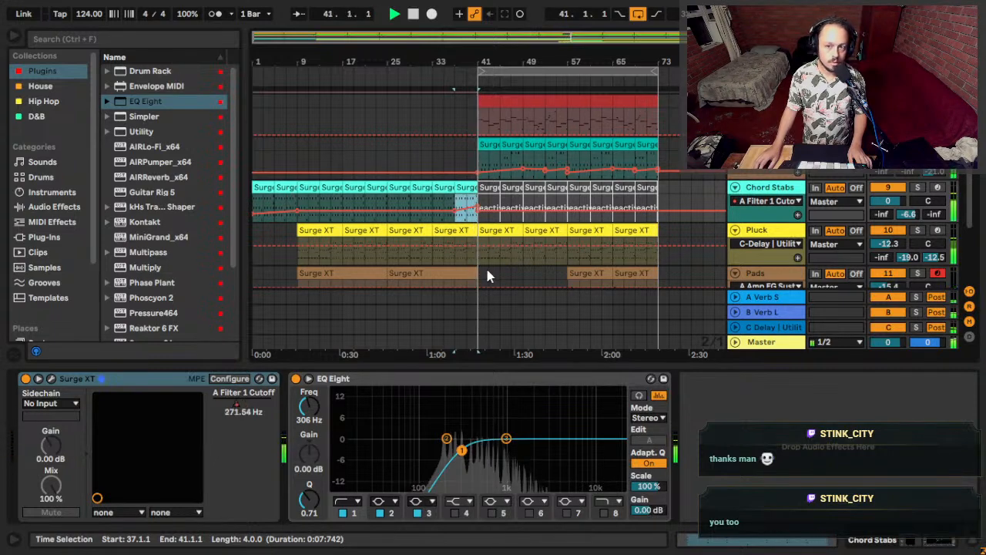
{"action": "key", "text": "space"}
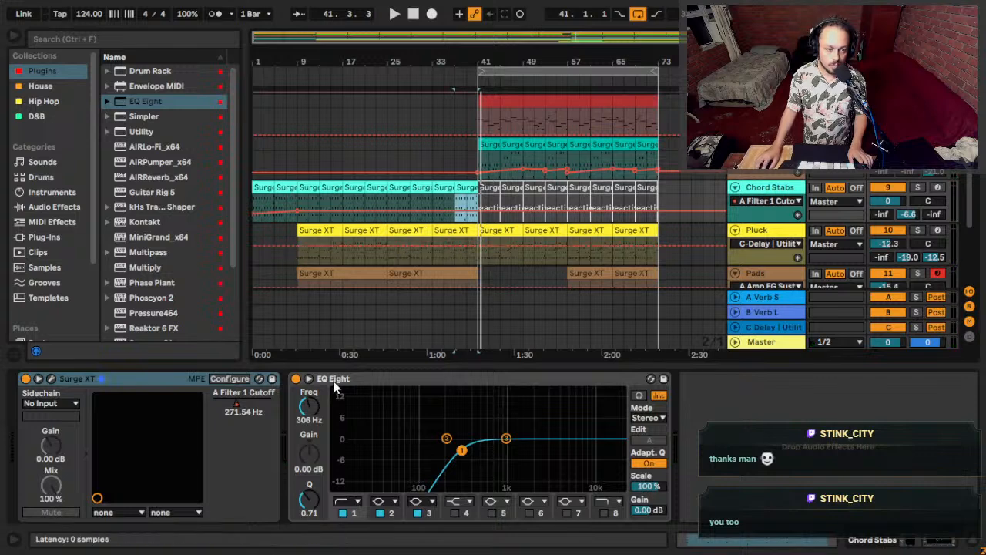
{"action": "left_click_drag", "start_coordinate": [471, 241], "coordinate": [470, 261]}
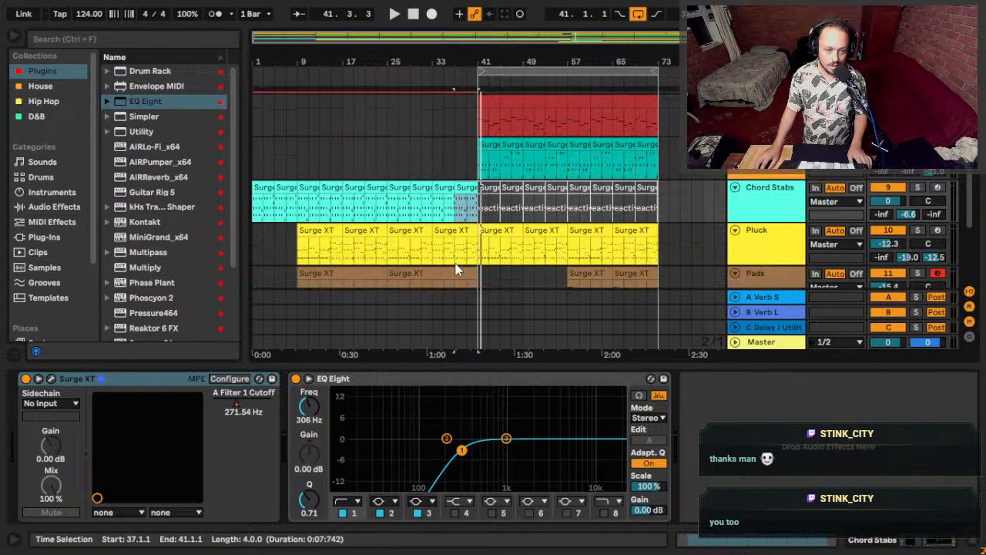
Place the playhead near bar 9 on the Pluck track, solo the track, and check its automation lane before hiding the lanes again.
{"action": "left_click", "coordinate": [412, 264]}
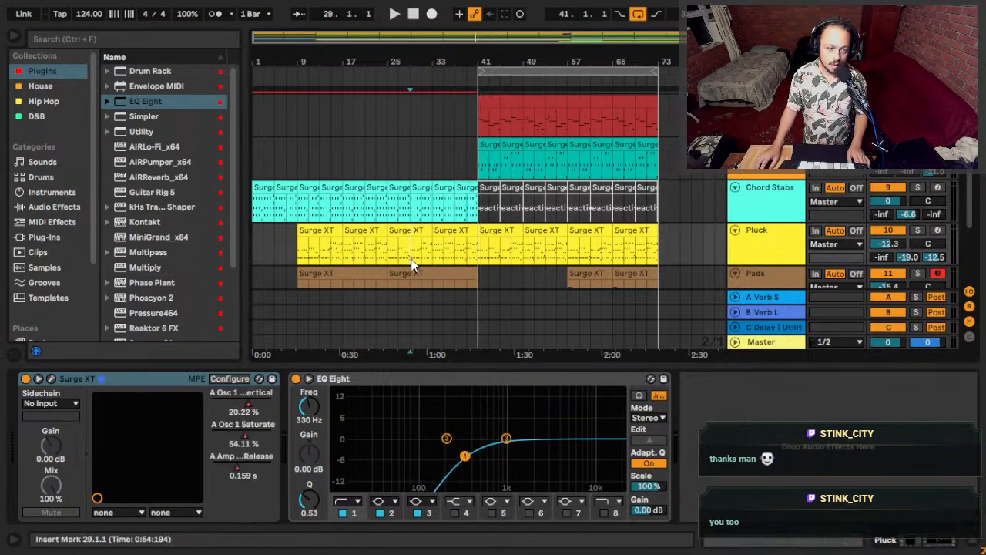
{"action": "left_click", "coordinate": [299, 255]}
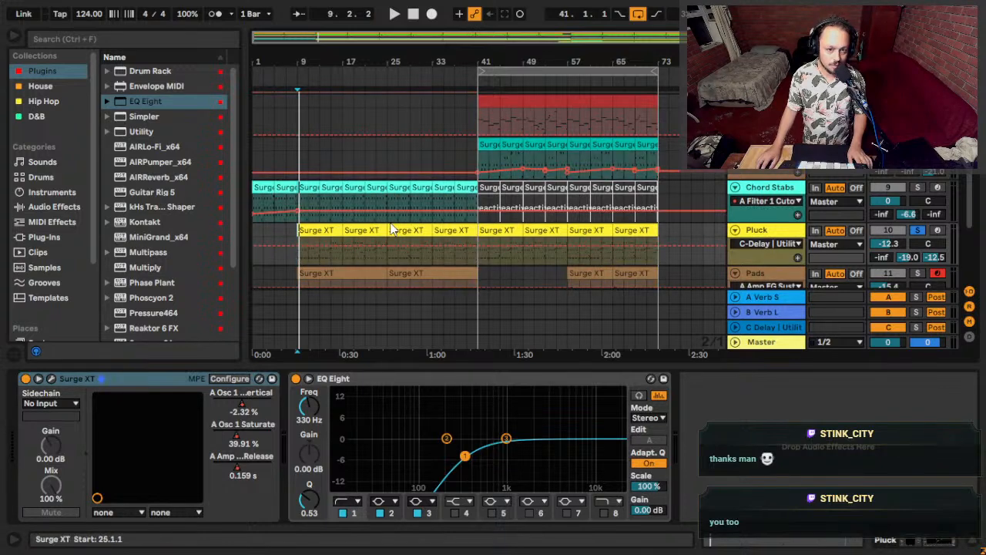
{"action": "key", "text": "a"}
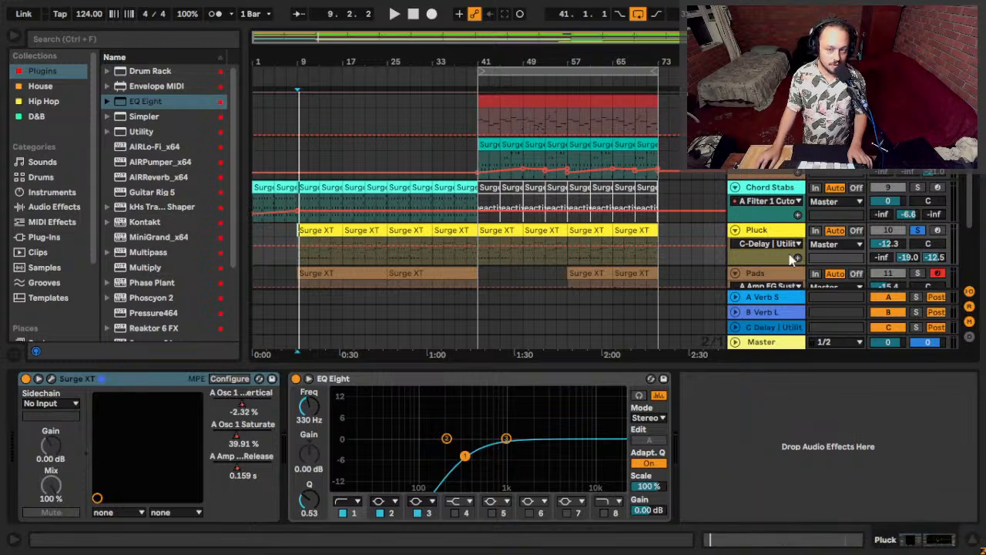
{"action": "key", "text": "a"}
Duplicate the Pluck track, solo the lower copy, and play it from bar 9.
{"action": "left_click", "coordinate": [777, 232]}
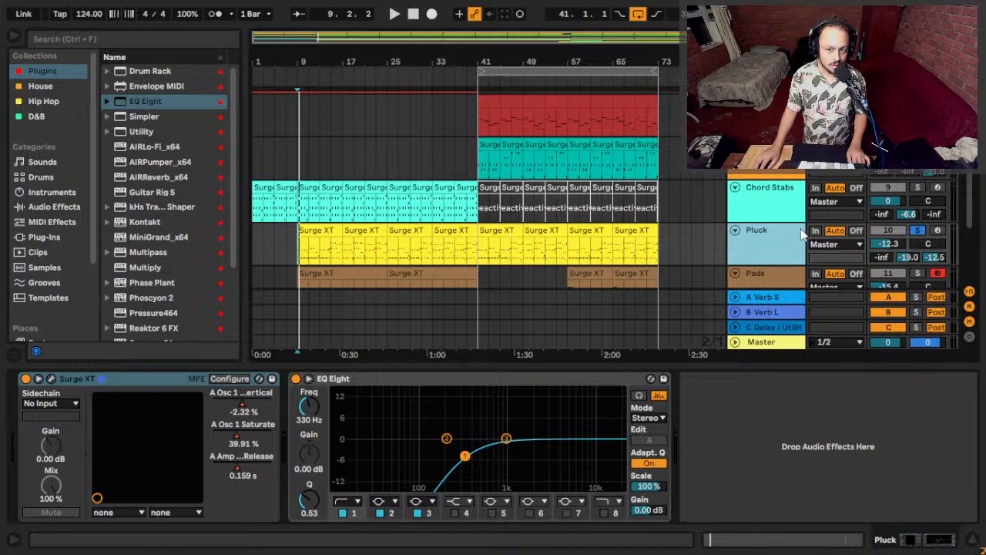
{"action": "key", "text": "ctrl+d"}
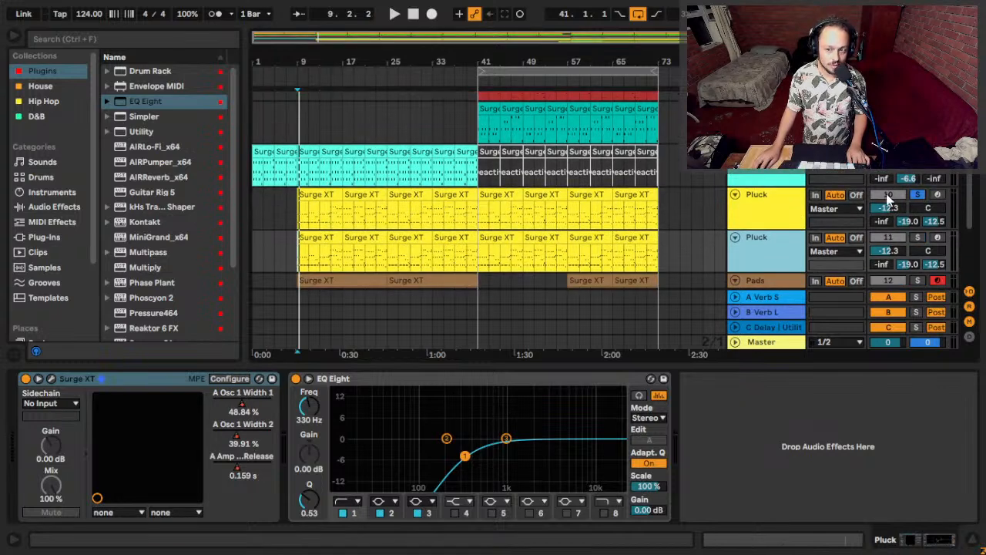
{"action": "left_click", "coordinate": [919, 239]}
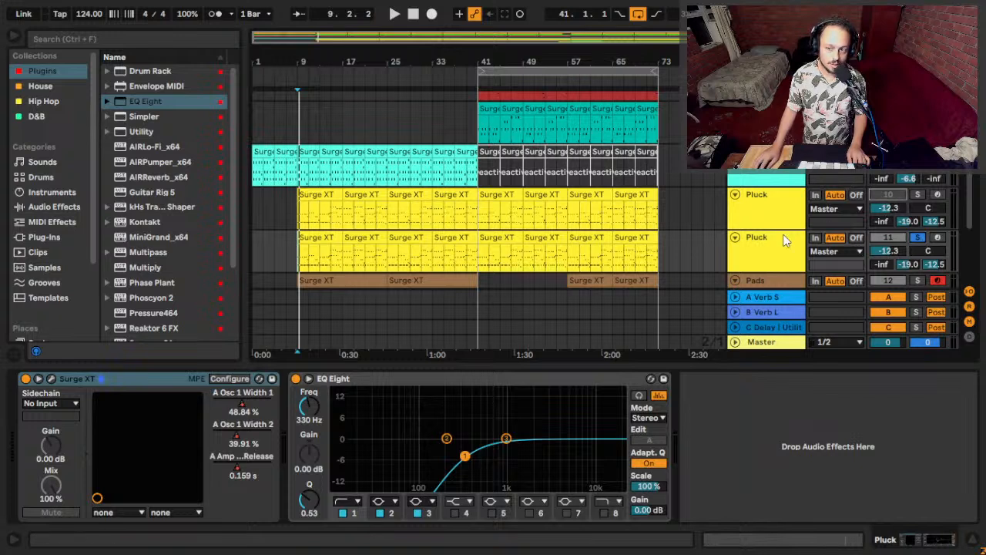
{"action": "key", "text": "space"}
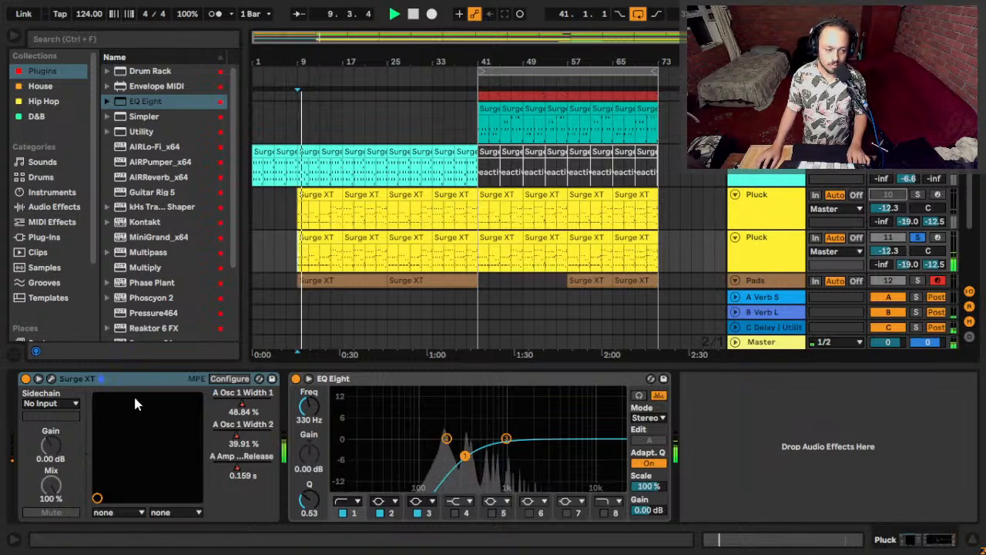
Open the Surge XT synth on the duplicated Pluck track and look through its patch list and settings options.
{"action": "left_click", "coordinate": [50, 379]}
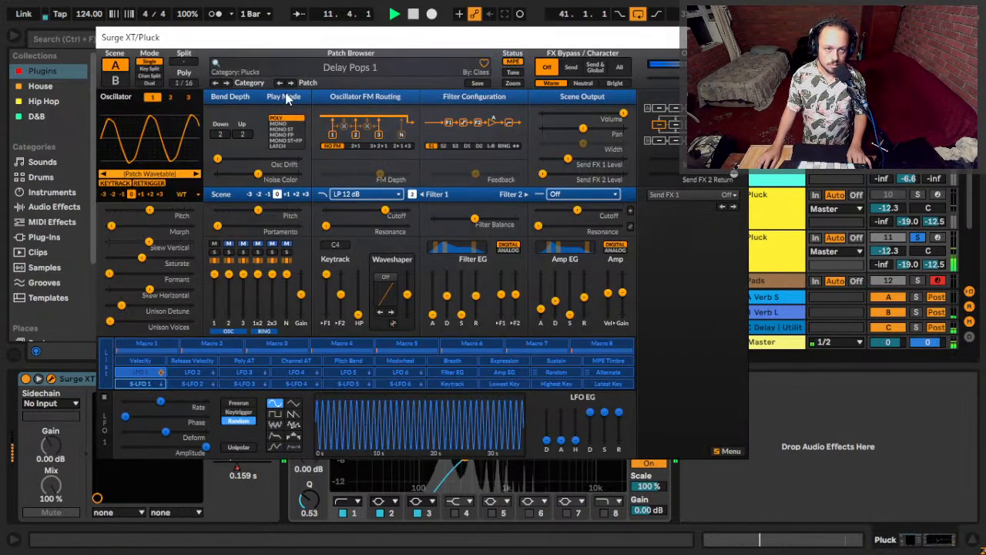
{"action": "left_click", "coordinate": [336, 67]}
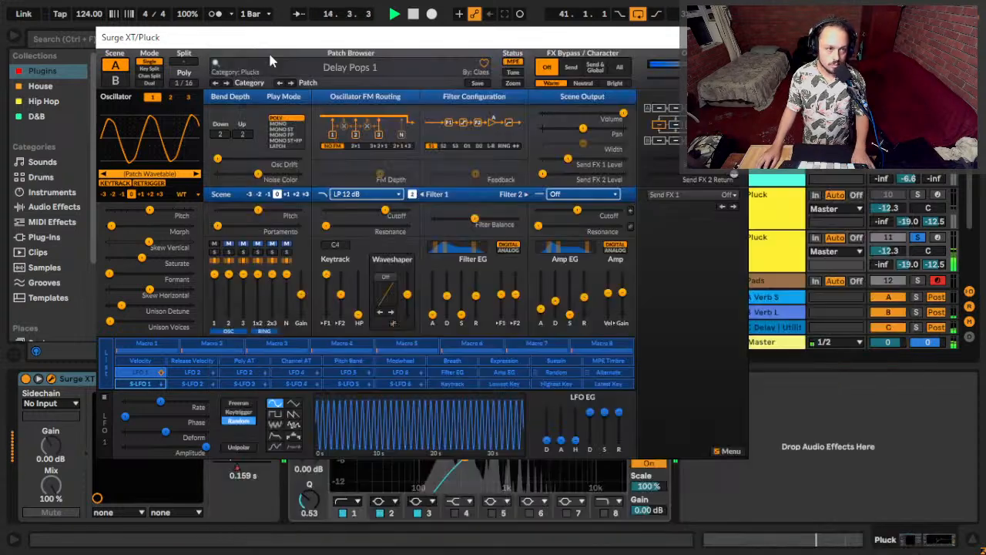
{"action": "left_click", "coordinate": [274, 59]}
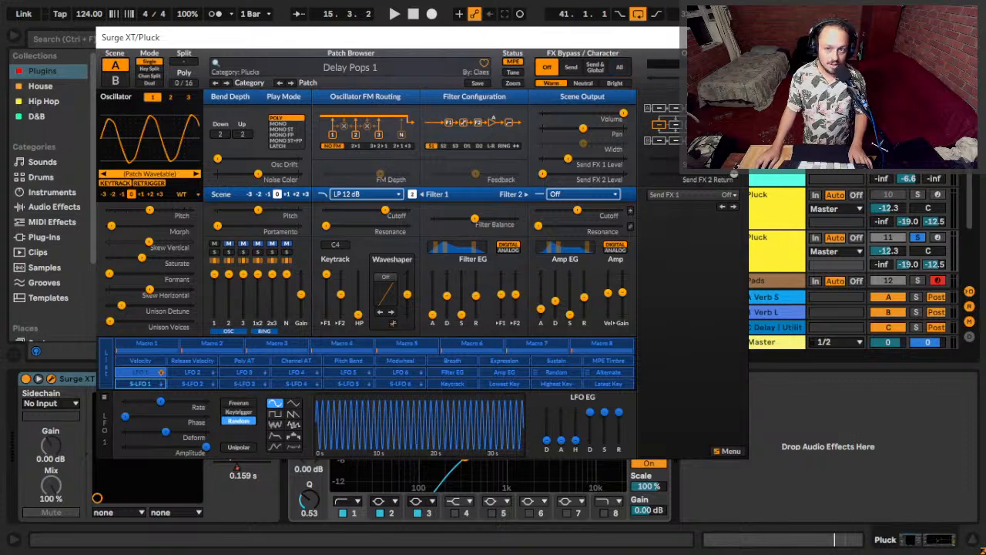
{"action": "left_click", "coordinate": [729, 451]}
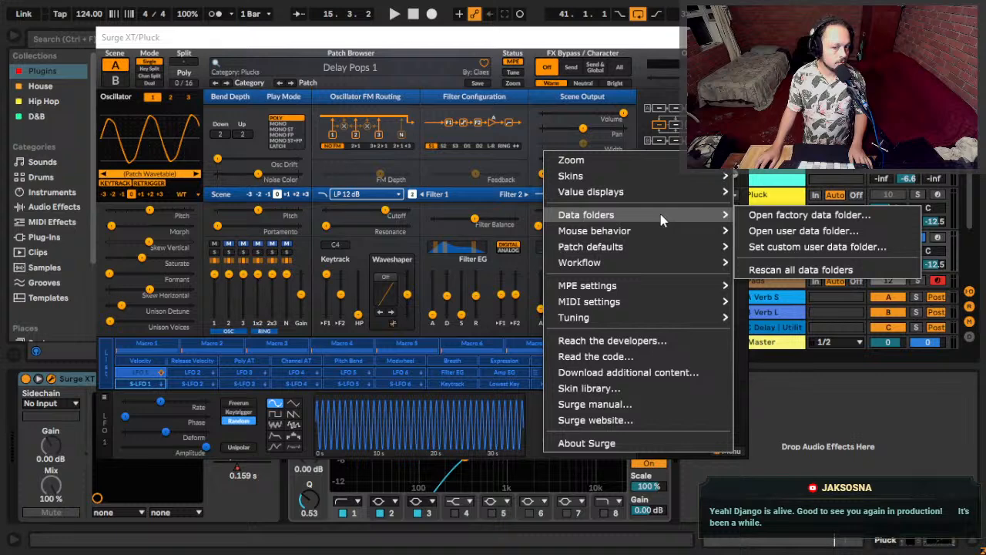
{"action": "mouse_move", "coordinate": [570, 176]}
{"action": "left_click", "coordinate": [316, 63]}
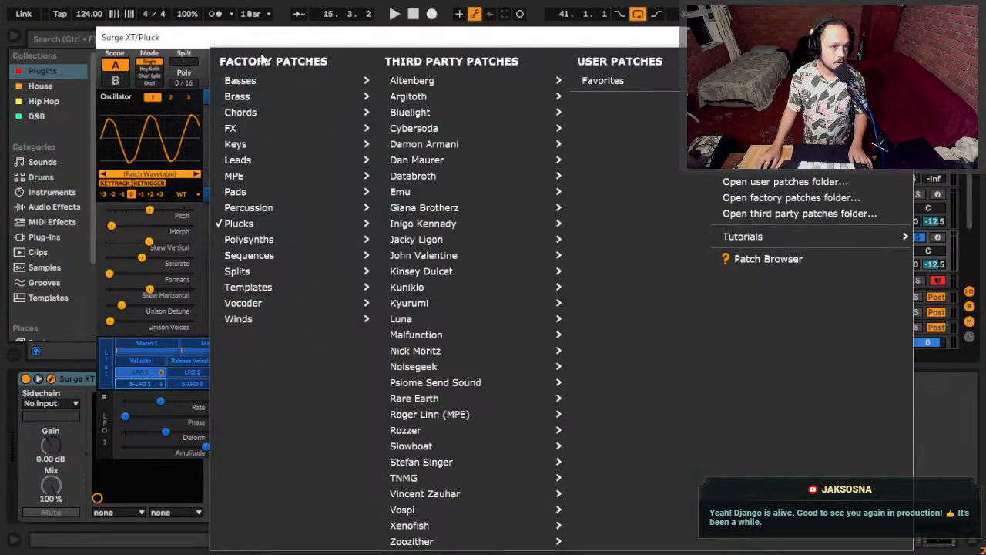
{"action": "left_click", "coordinate": [191, 59]}
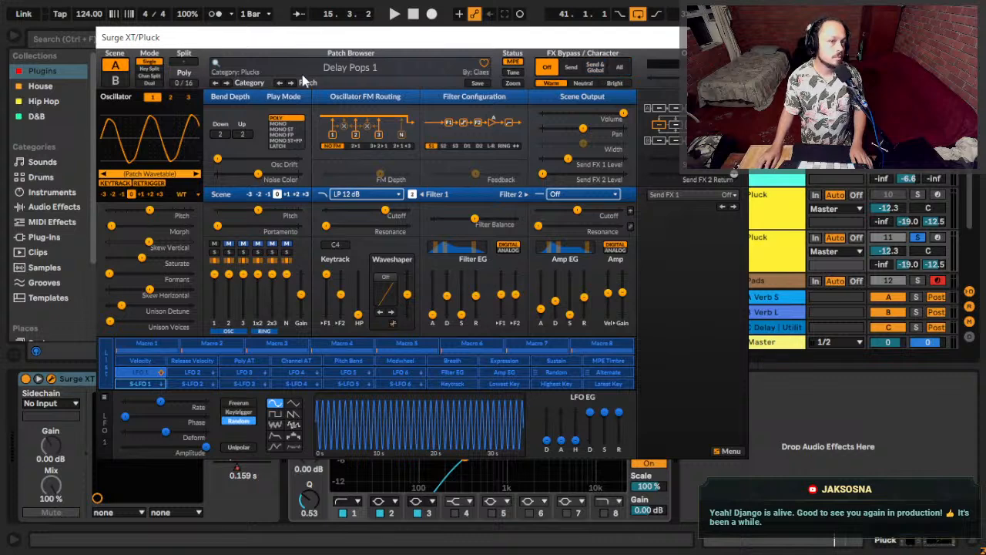
Load the Init Saw patch in the duplicated Pluck's Surge XT and play it from bar 9.
{"action": "left_click", "coordinate": [264, 61]}
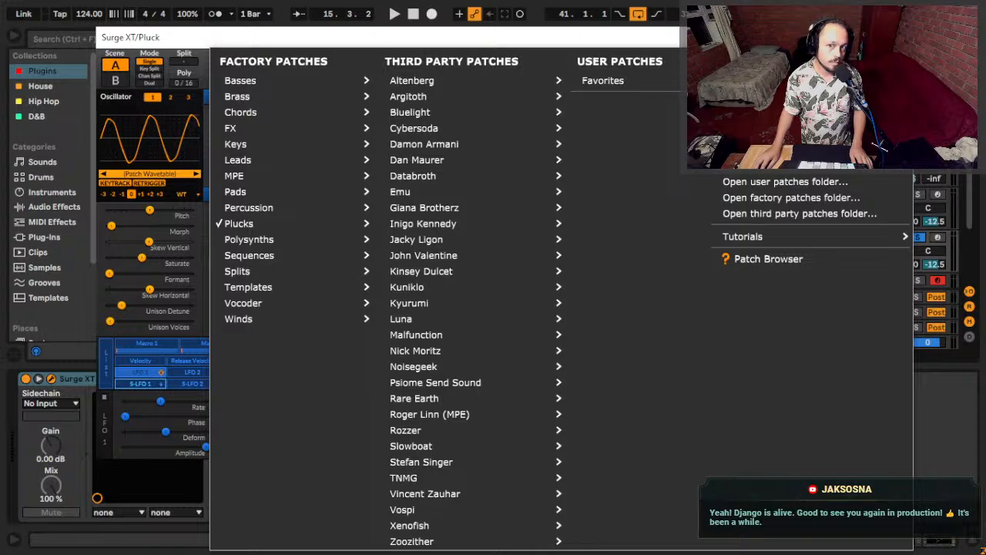
{"action": "left_click", "coordinate": [758, 80]}
{"action": "key", "text": "space"}
{"action": "key", "text": "space"}
{"action": "key", "text": "space"}
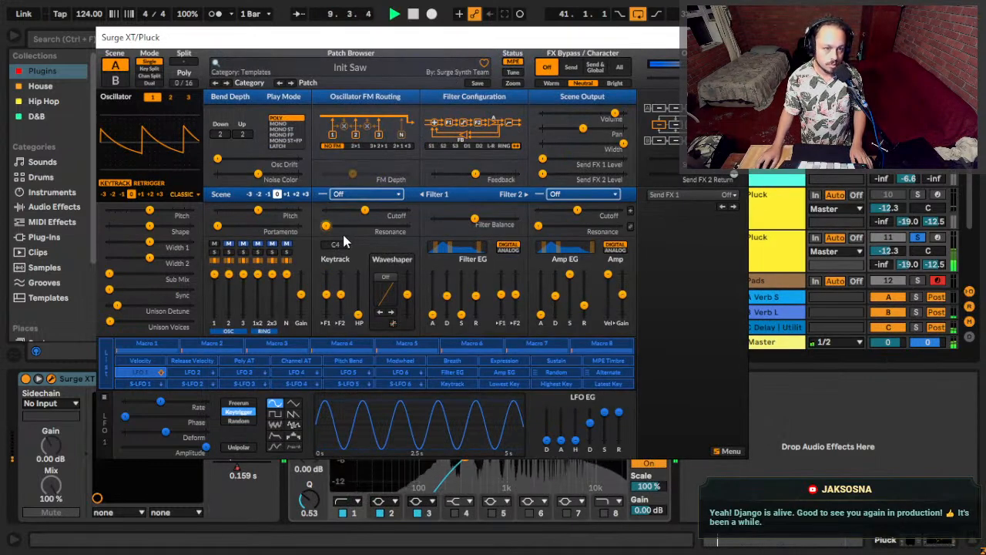
{"action": "left_click", "coordinate": [376, 196]}
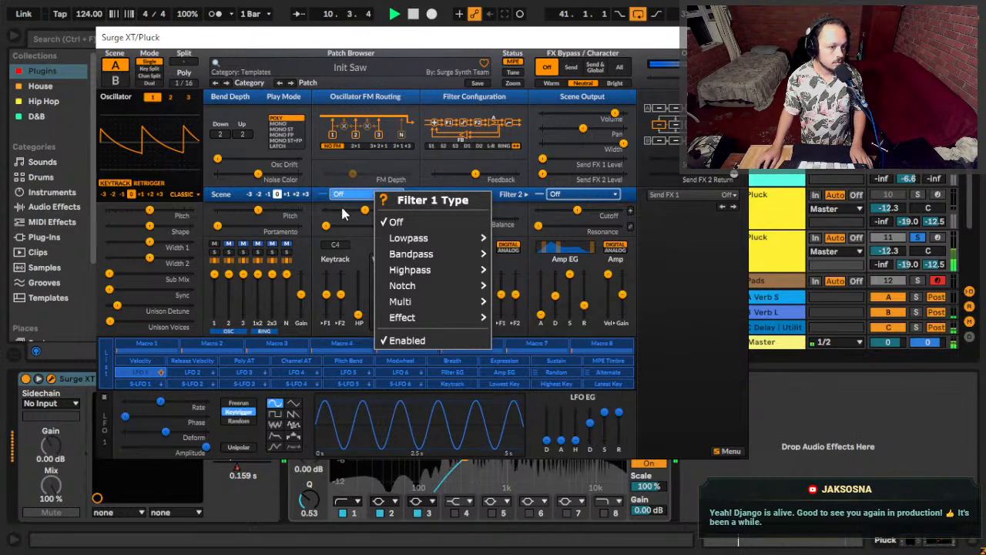
{"action": "left_click", "coordinate": [316, 229]}
{"action": "key", "text": "alt+Tab"}
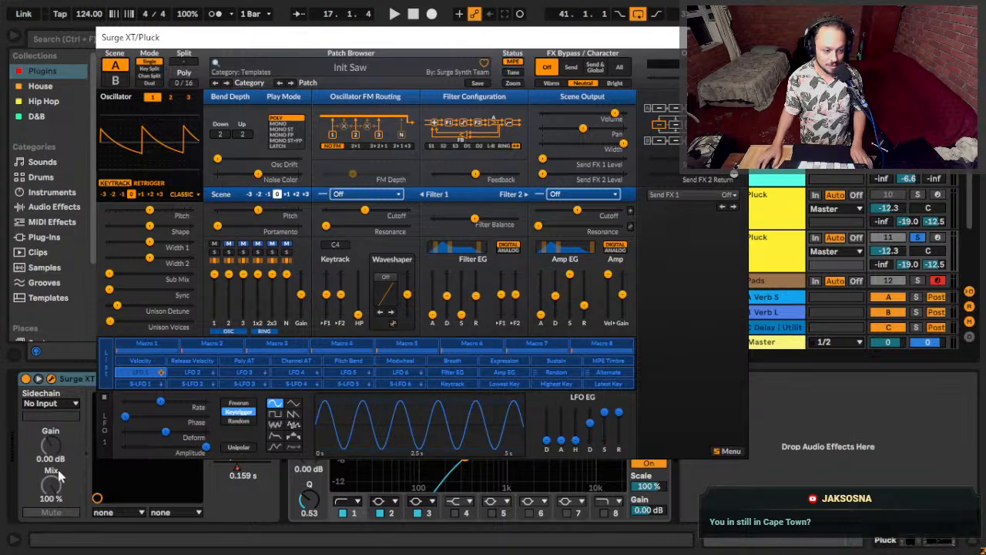
{"action": "key", "text": "super"}
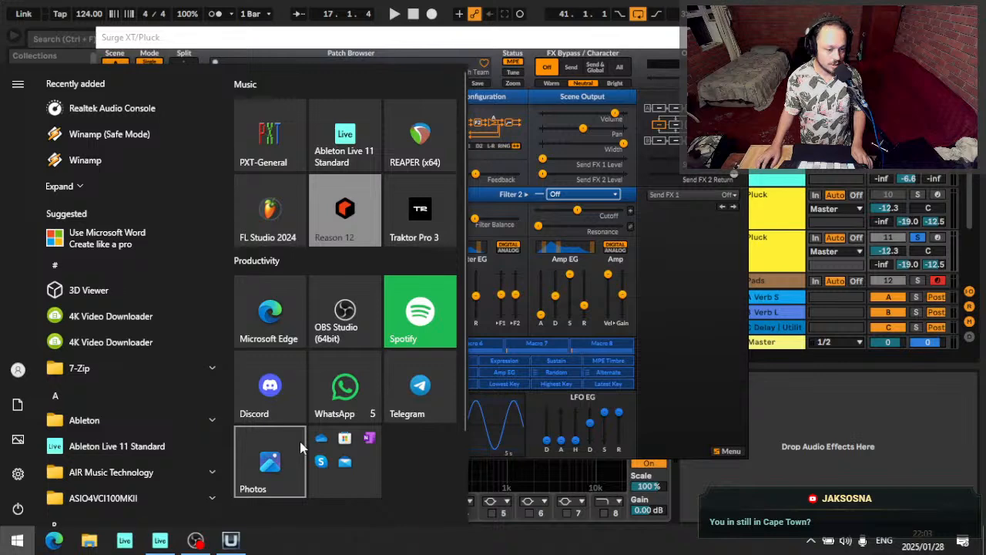
{"action": "key", "text": "Escape"}
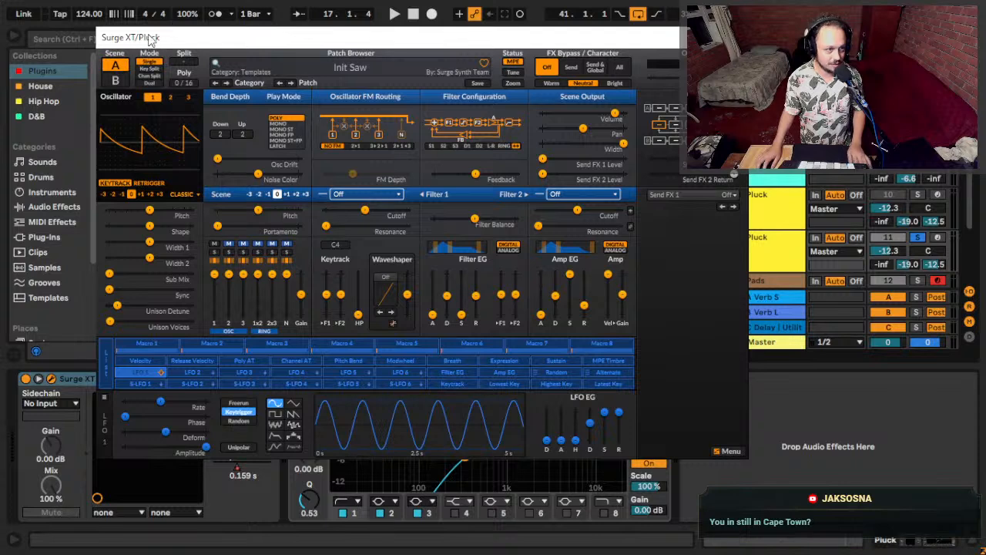
Set the duplicated Pluck synth's Filter 1 to a 24 dB lowpass, audition it, and hide the synth window.
{"action": "left_click_drag", "start_coordinate": [153, 37], "coordinate": [221, 54]}
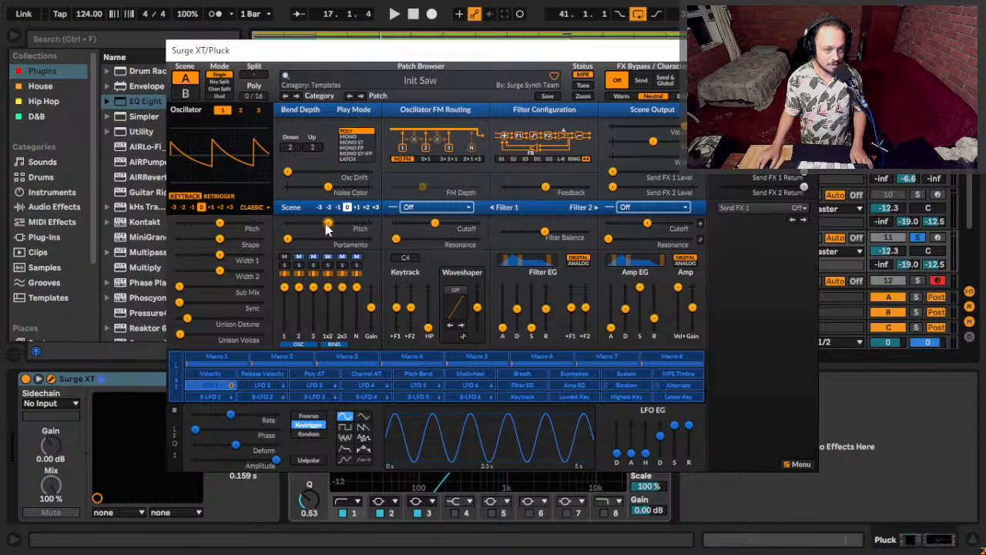
{"action": "left_click", "coordinate": [446, 208]}
{"action": "mouse_move", "coordinate": [490, 262]}
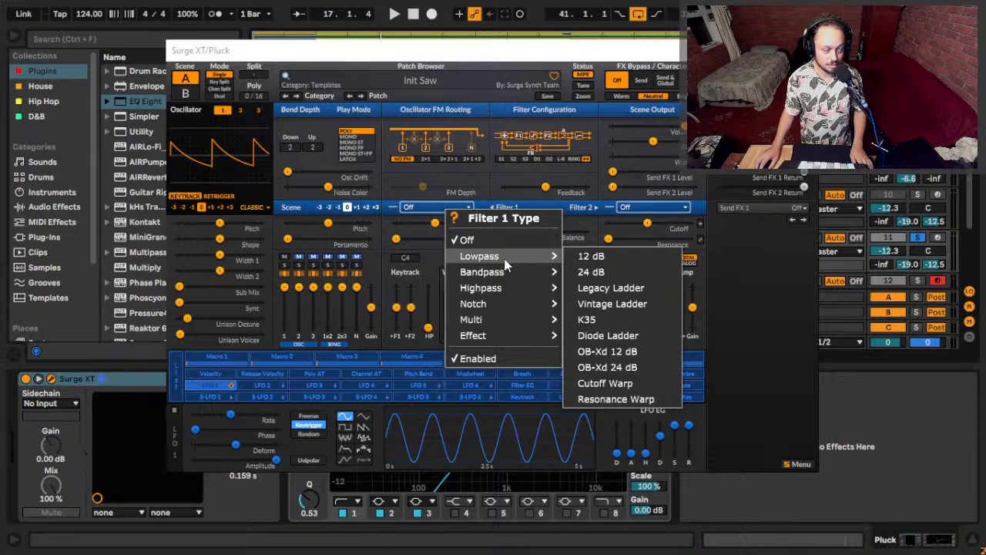
{"action": "left_click", "coordinate": [587, 272]}
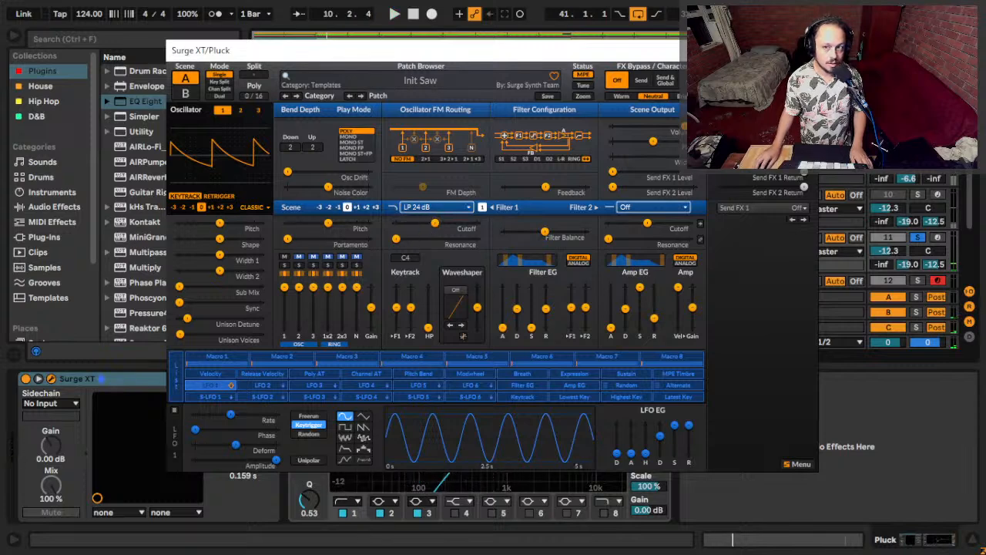
{"action": "key", "text": "ctrl+alt+p"}
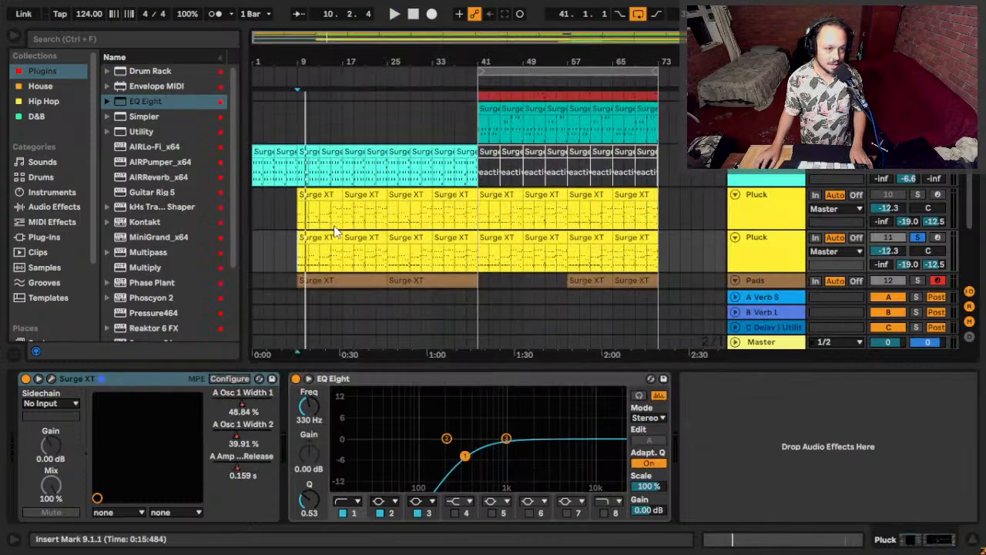
Select all eight clips on the duplicated Pluck track from bar 9 to 73 and open their notes zoomed in around bar 11.4.
{"action": "left_click", "coordinate": [306, 239]}
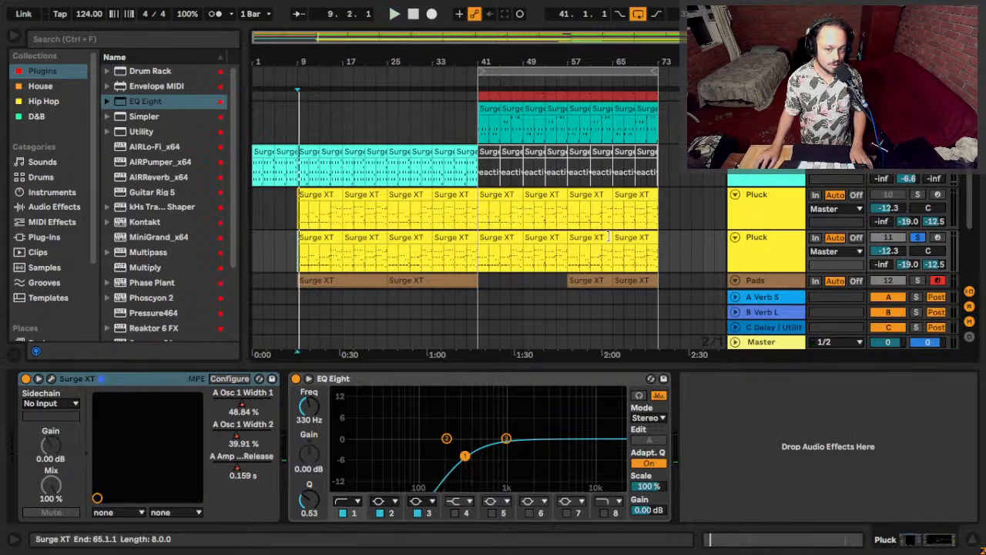
{"action": "left_click", "coordinate": [644, 242]}
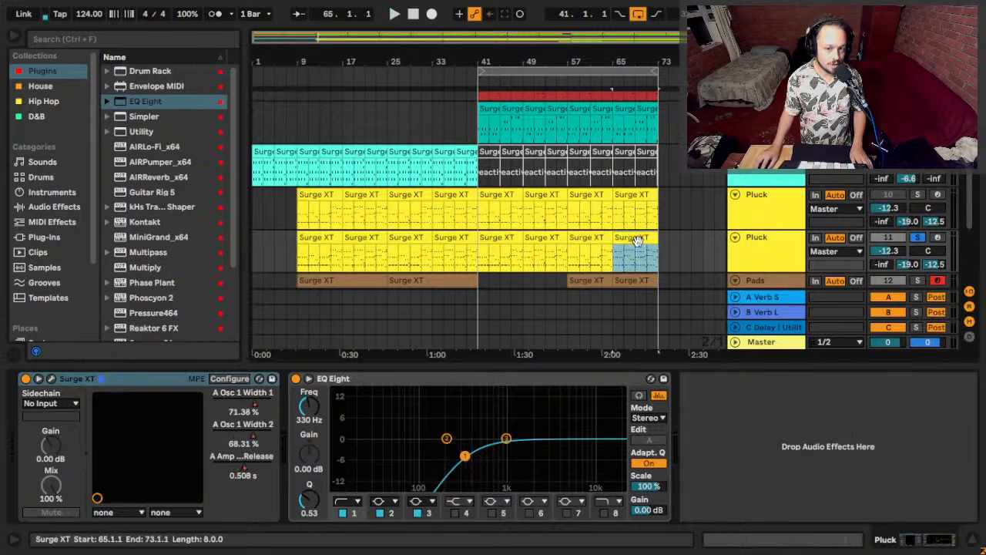
{"action": "left_click", "coordinate": [307, 239], "text": "shift"}
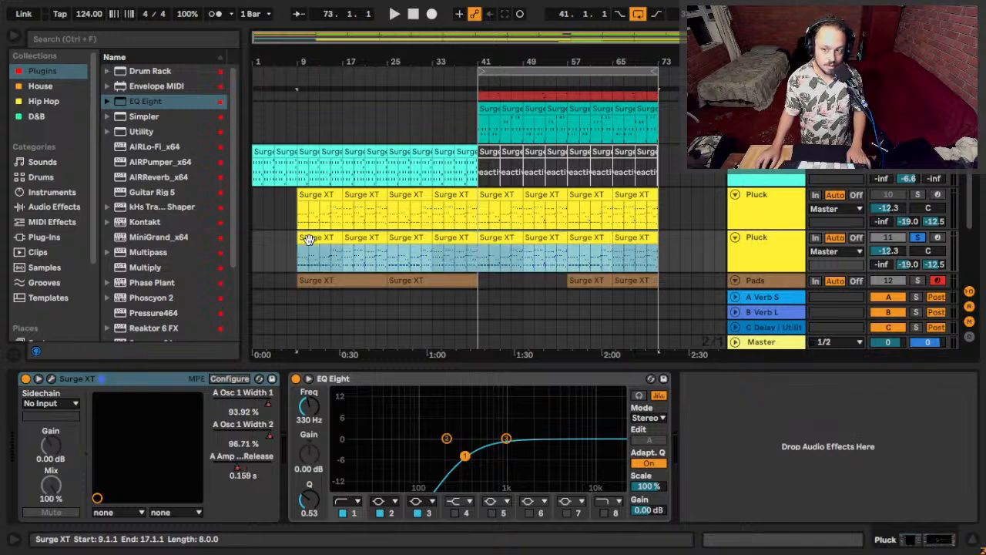
{"action": "double_click", "coordinate": [307, 239]}
{"action": "left_click_drag", "start_coordinate": [265, 139], "coordinate": [265, 250]}
{"action": "scroll", "coordinate": [486, 304], "scroll_direction": "down", "scroll_amount": 4}
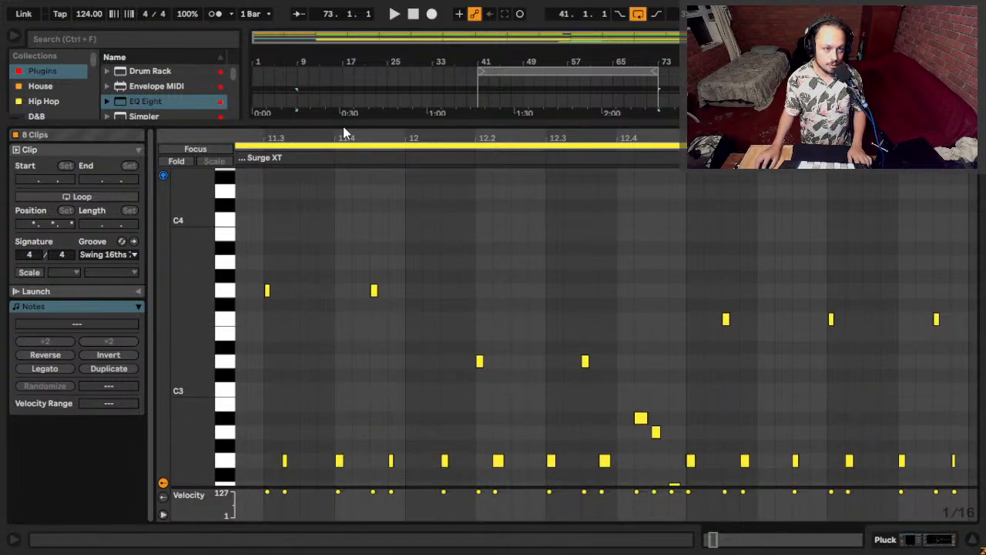
{"action": "left_click_drag", "start_coordinate": [344, 135], "coordinate": [392, 216]}
Widen the note grid to 1/32 and quantize the starts and ends of all notes to the current grid at 100%.
{"action": "key", "text": "ctrl+a"}
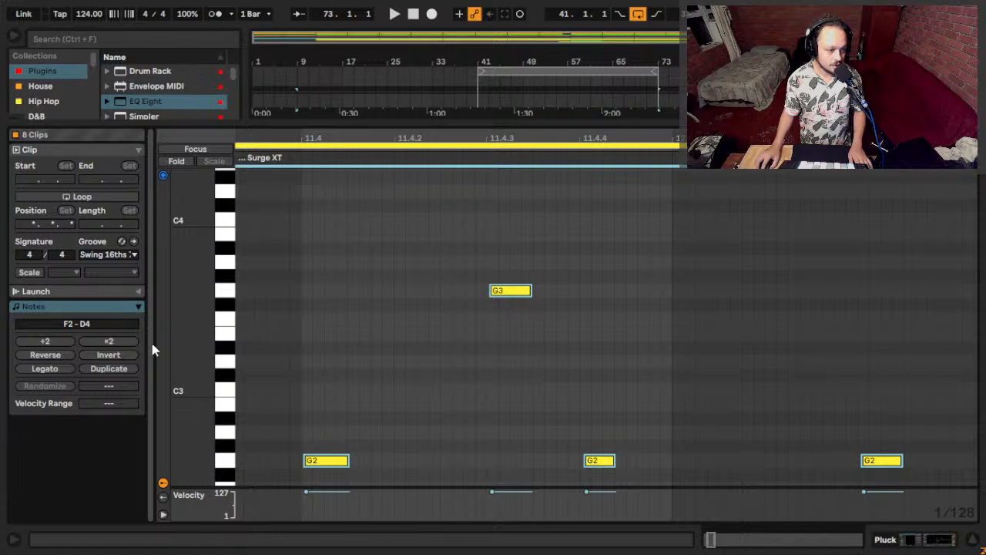
{"action": "left_click", "coordinate": [348, 385]}
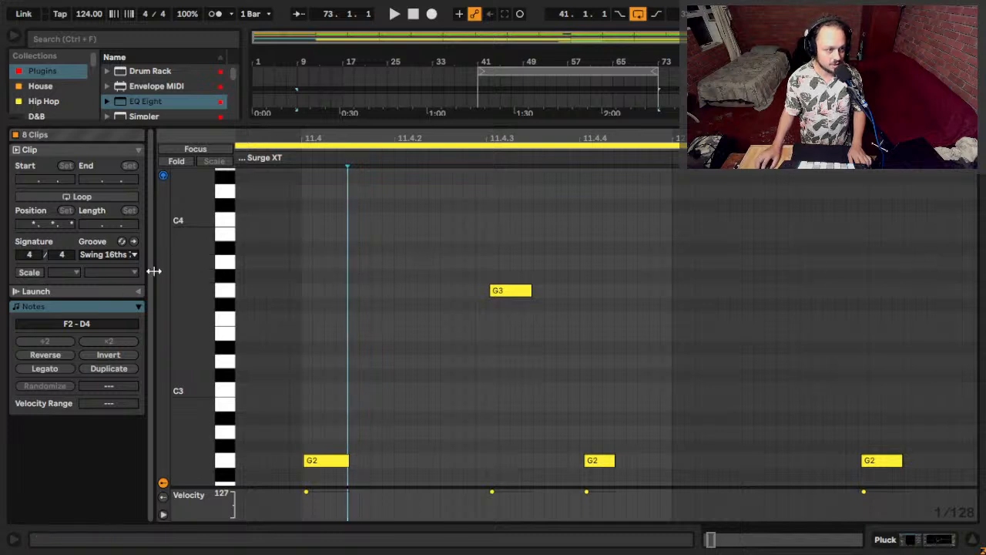
{"action": "key", "text": "ctrl+a"}
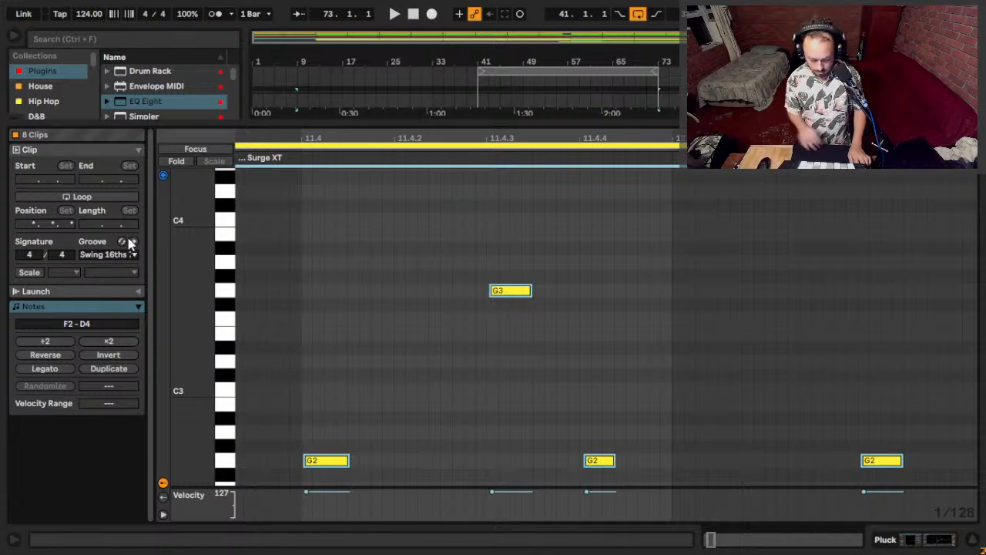
{"action": "key", "text": "ctrl+2"}
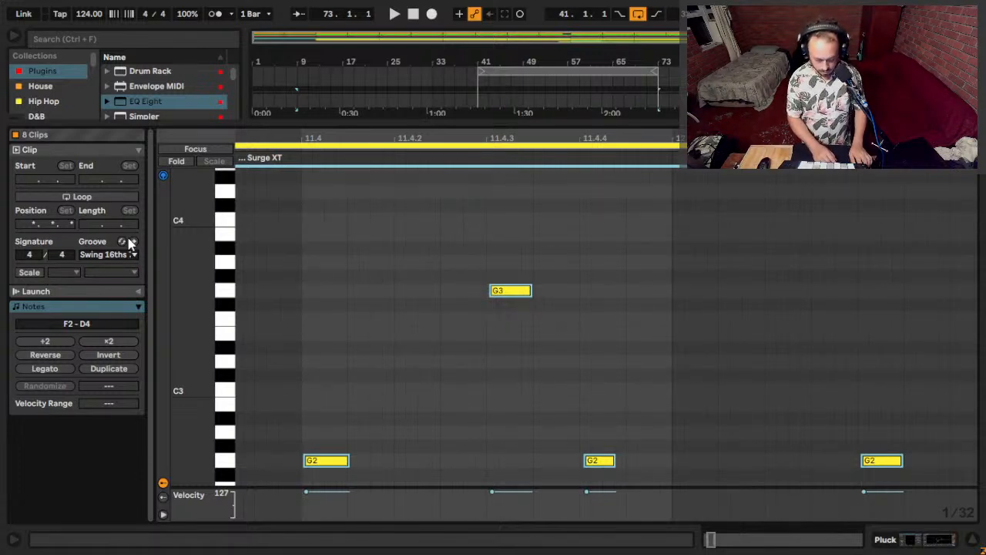
{"action": "key", "text": "ctrl+shift+u"}
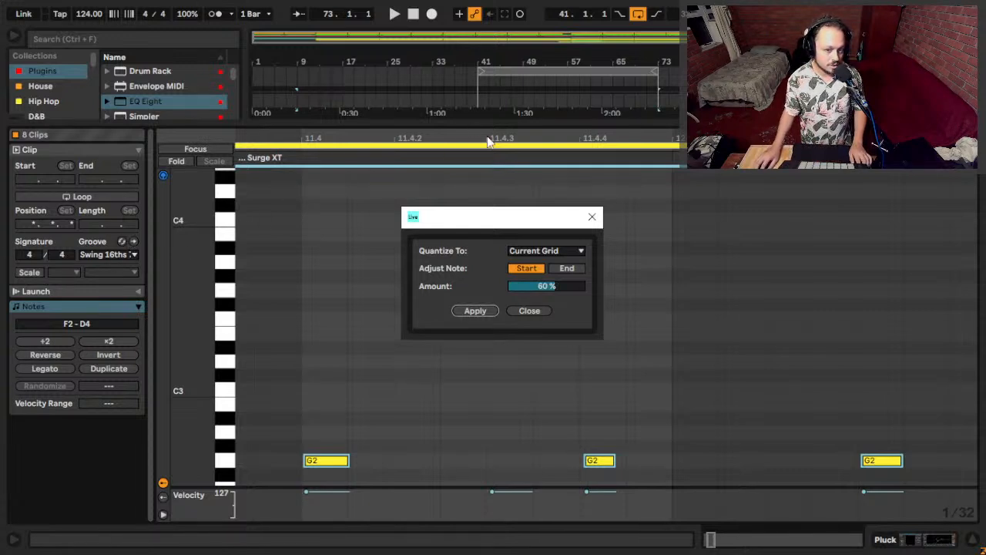
{"action": "left_click", "coordinate": [576, 269]}
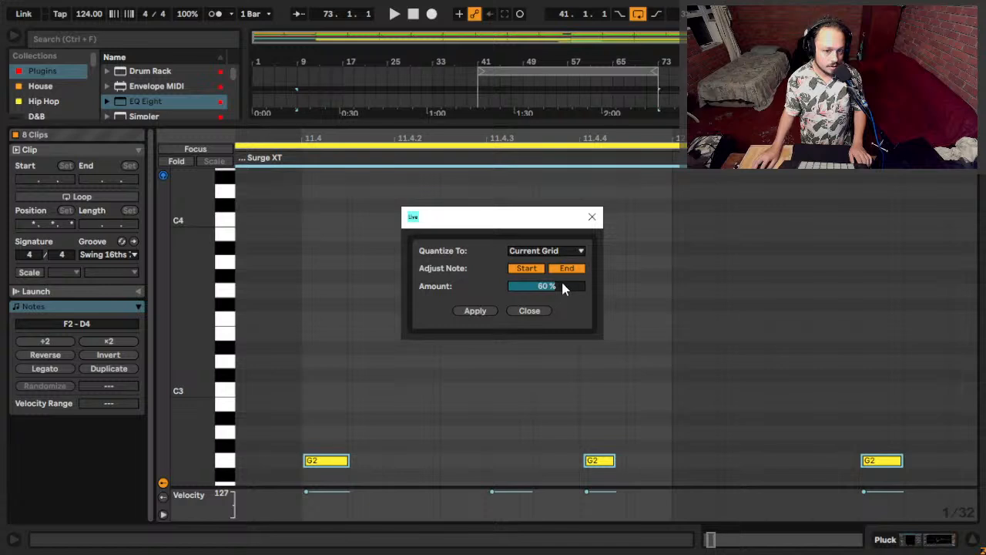
{"action": "mouse_move", "coordinate": [562, 288]}
{"action": "left_mouse_down"}
{"action": "mouse_move", "coordinate": [562, 273]}
{"action": "mouse_move", "coordinate": [562, 287]}
{"action": "left_mouse_up"}
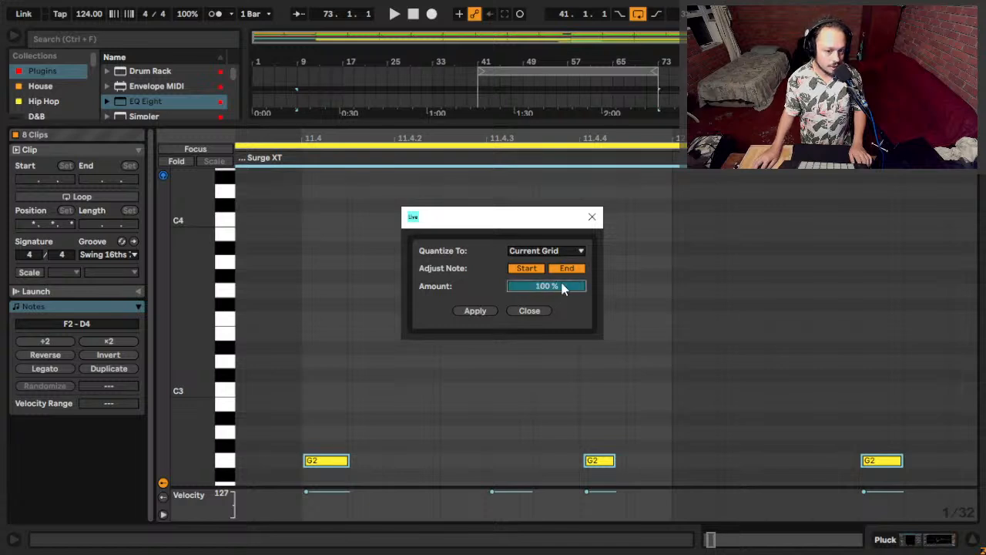
{"action": "left_click", "coordinate": [474, 311]}
{"action": "scroll", "coordinate": [474, 312], "scroll_direction": "down", "scroll_amount": 4}
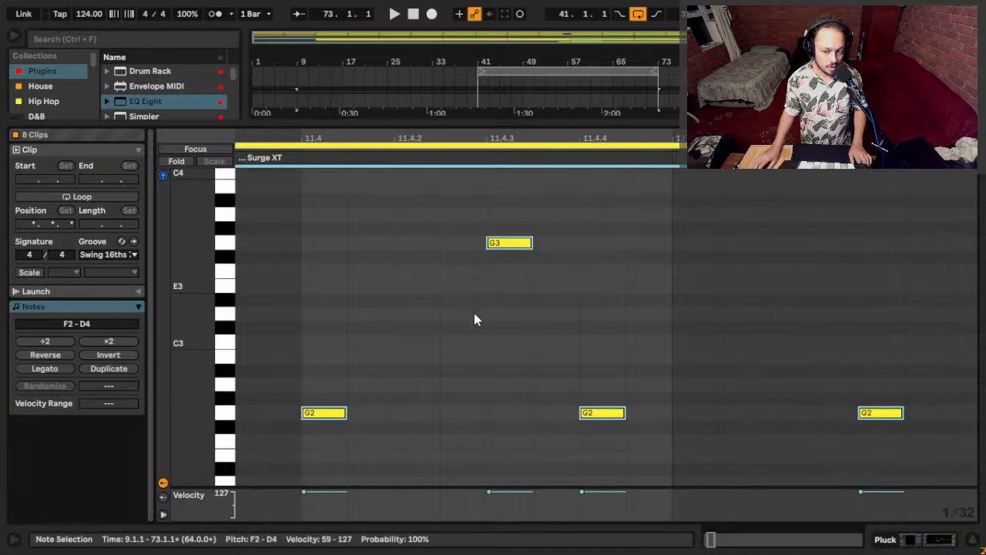
Audition the quantized notes on the duplicated Pluck track and return from the note editor to its device chain.
{"action": "key", "text": "space"}
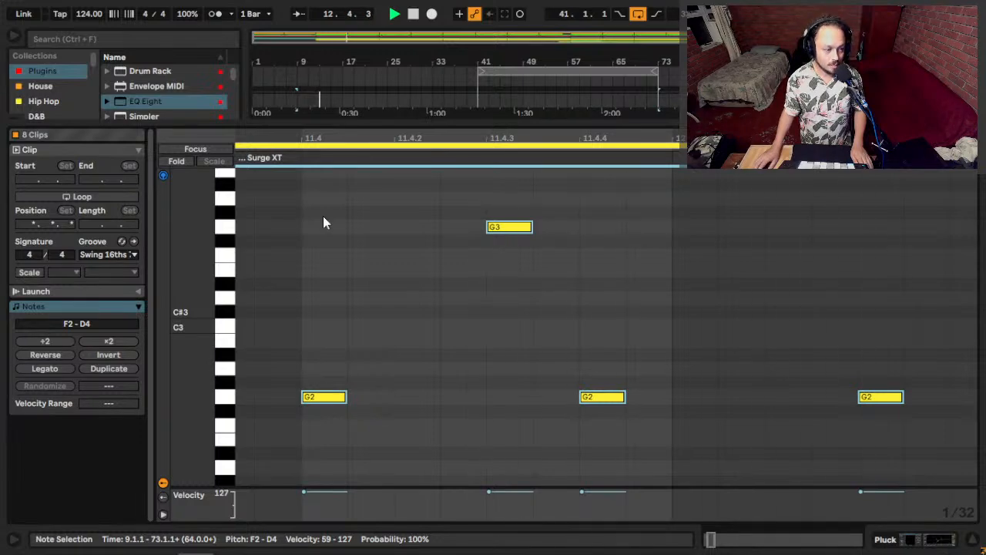
{"action": "left_click_drag", "start_coordinate": [437, 140], "coordinate": [443, 139]}
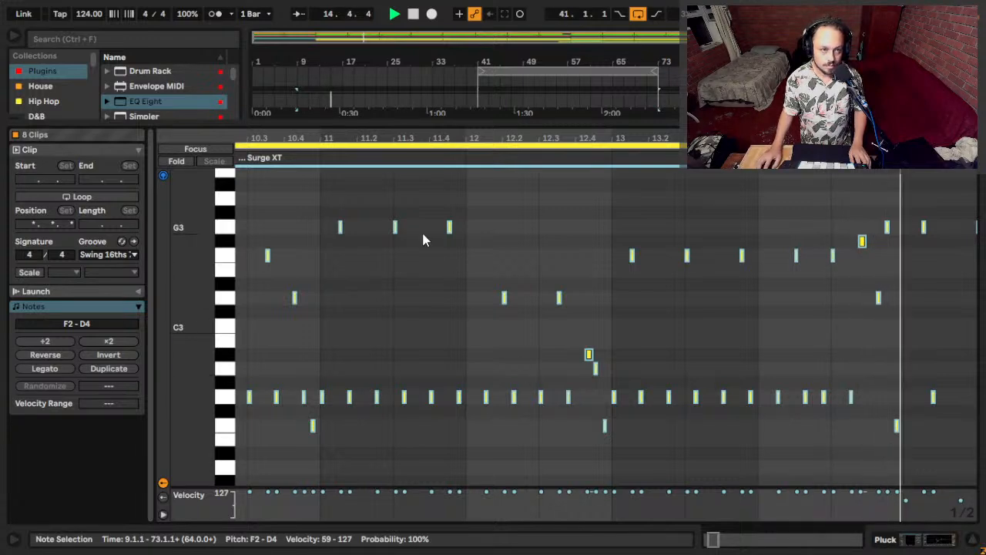
{"action": "left_click_drag", "start_coordinate": [358, 139], "coordinate": [298, 123]}
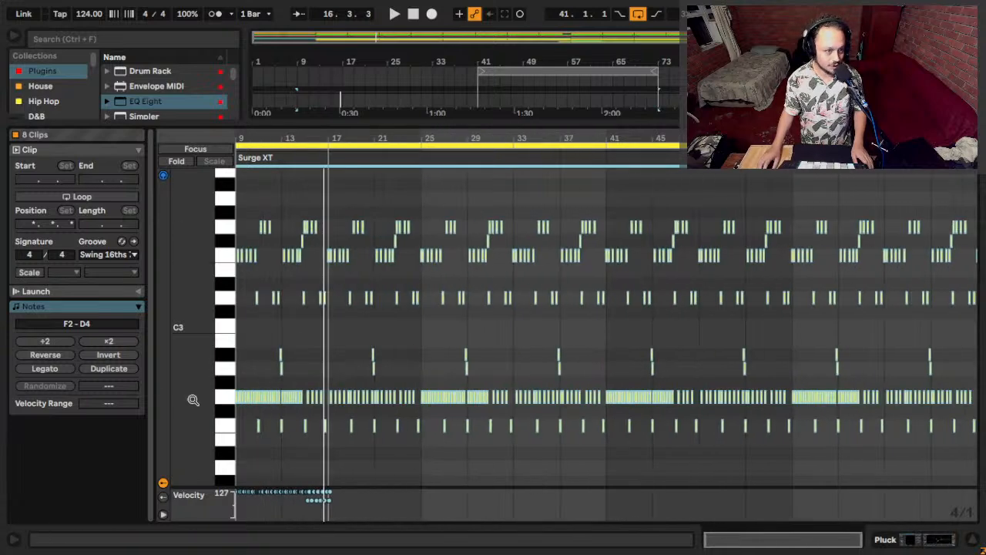
{"action": "key", "text": "shift+Tab"}
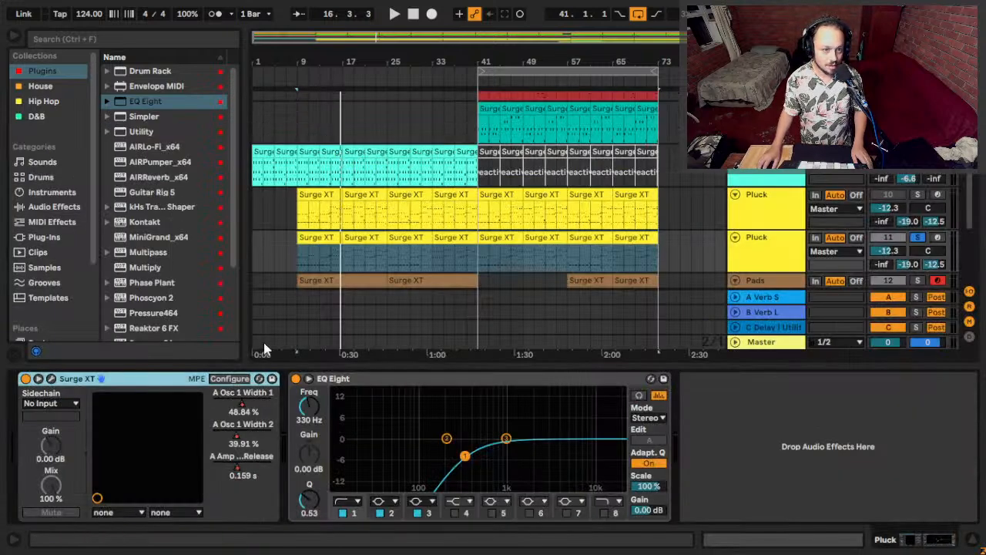
Place the playback start at bar 9 and lower Filter 1's cutoff in the duplicated Pluck's Surge XT to about 323 Hz.
{"action": "left_click", "coordinate": [301, 263]}
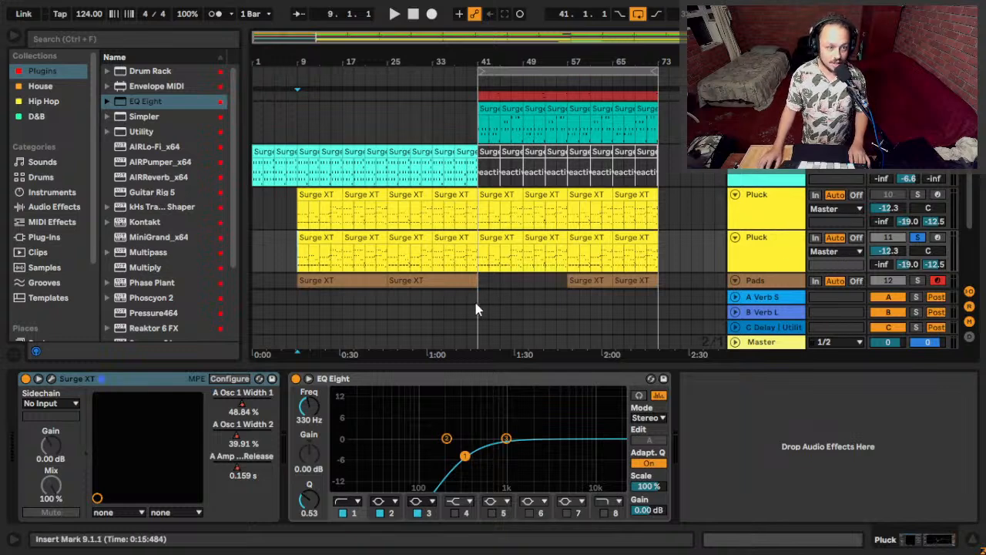
{"action": "left_click", "coordinate": [52, 379]}
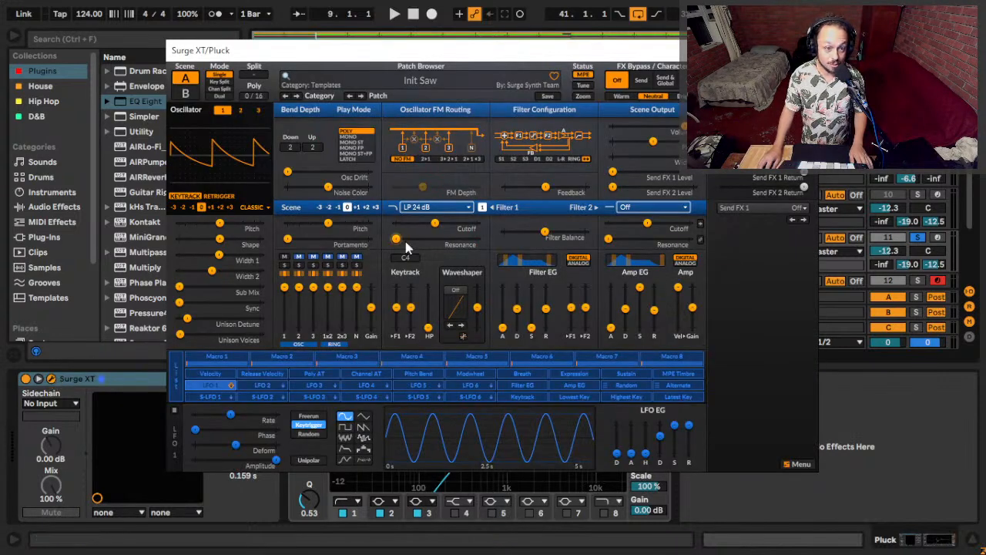
{"action": "mouse_move", "coordinate": [437, 223]}
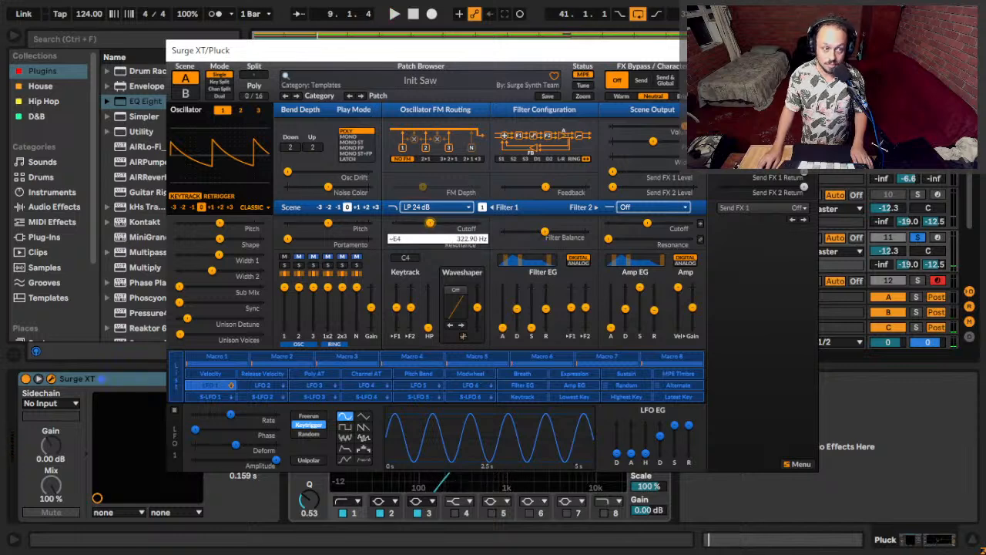
{"action": "left_click_drag", "start_coordinate": [430, 223], "coordinate": [429, 233]}
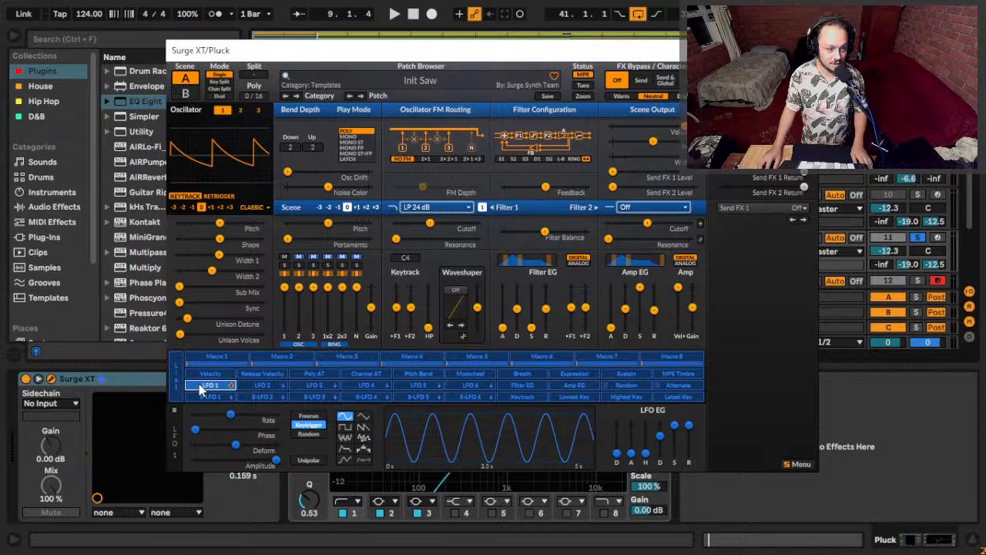
Switch LFO 1 to the envelope shape with minimum sustain and a shorter decay, and turn its modulation assignment on and off again.
{"action": "left_click", "coordinate": [345, 450]}
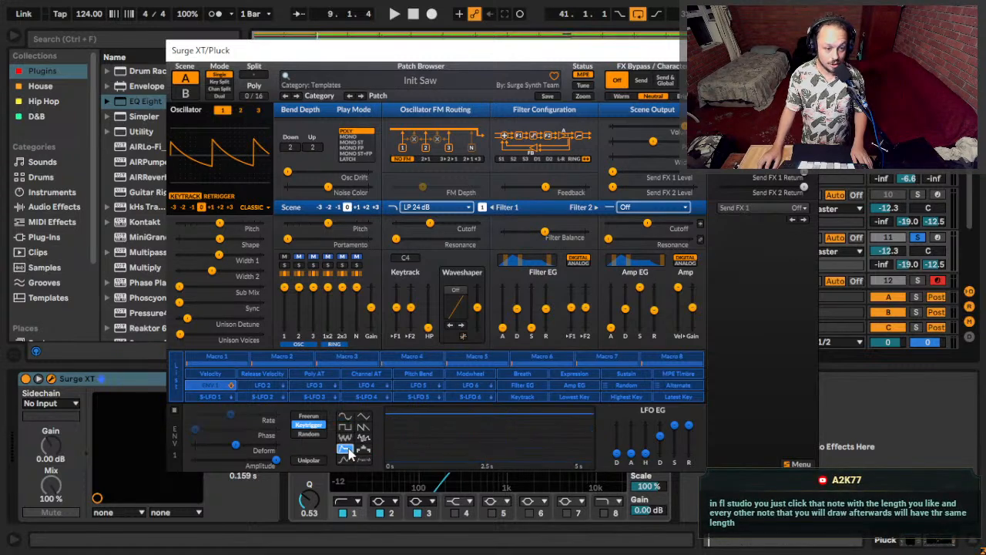
{"action": "left_click_drag", "start_coordinate": [672, 432], "coordinate": [674, 453]}
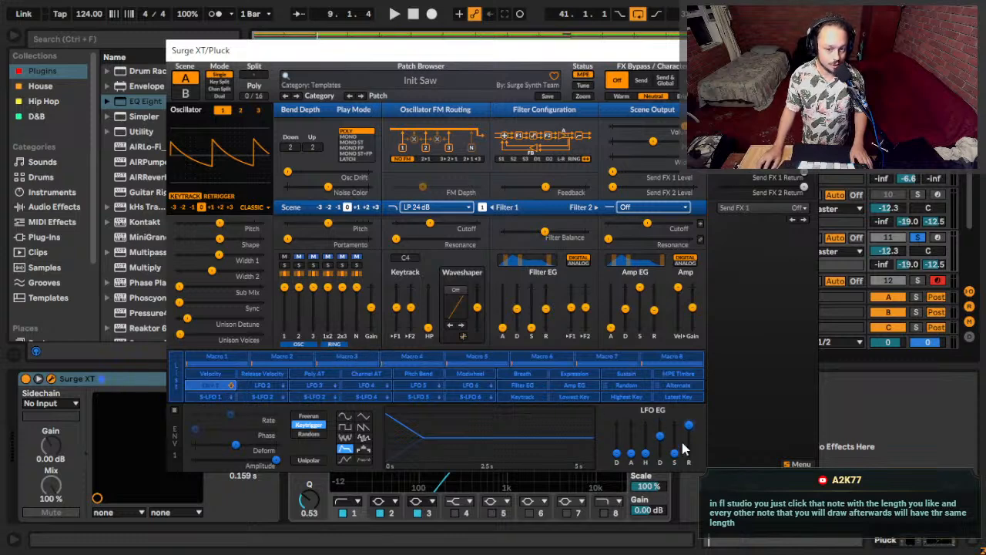
{"action": "left_click_drag", "start_coordinate": [660, 436], "coordinate": [660, 436]}
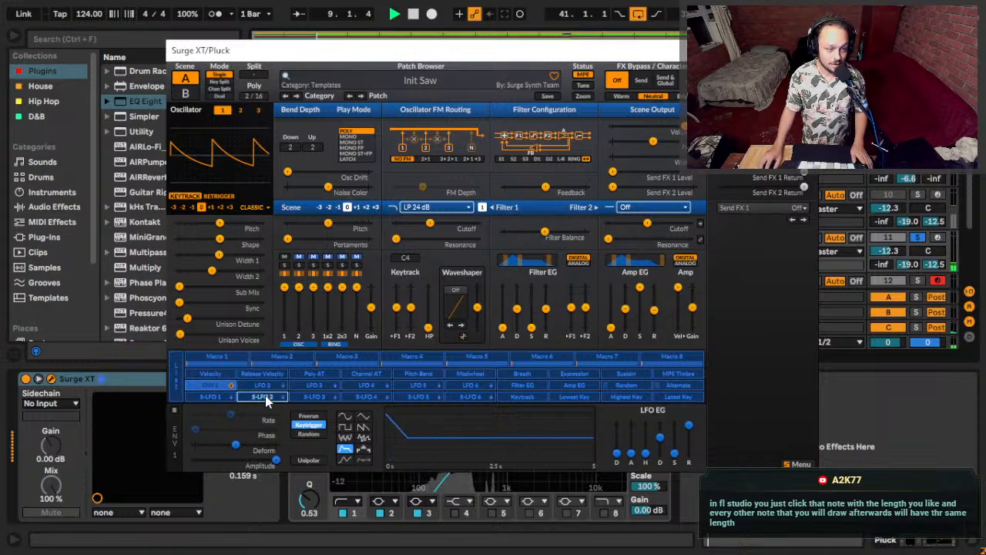
{"action": "left_click", "coordinate": [212, 385]}
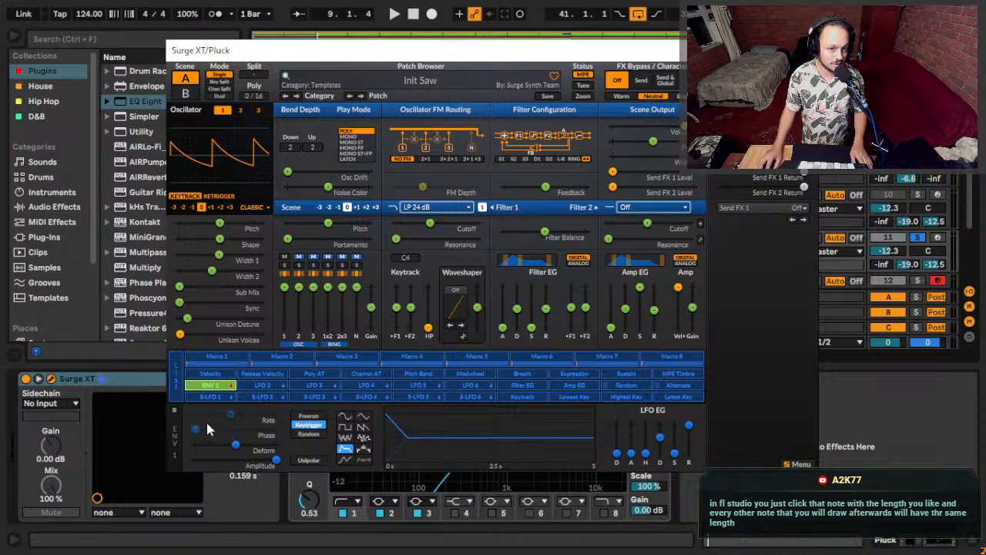
{"action": "left_click", "coordinate": [211, 385]}
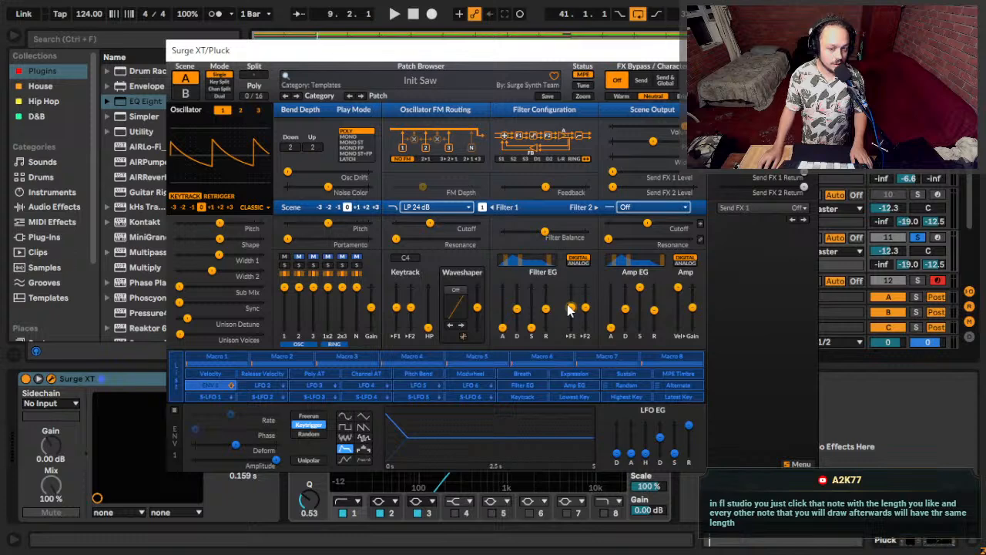
Raise the Filter EG's modulation amount on Filter 1 and slightly shorten the Filter EG's decay during playback.
{"action": "left_click_drag", "start_coordinate": [570, 308], "coordinate": [516, 315]}
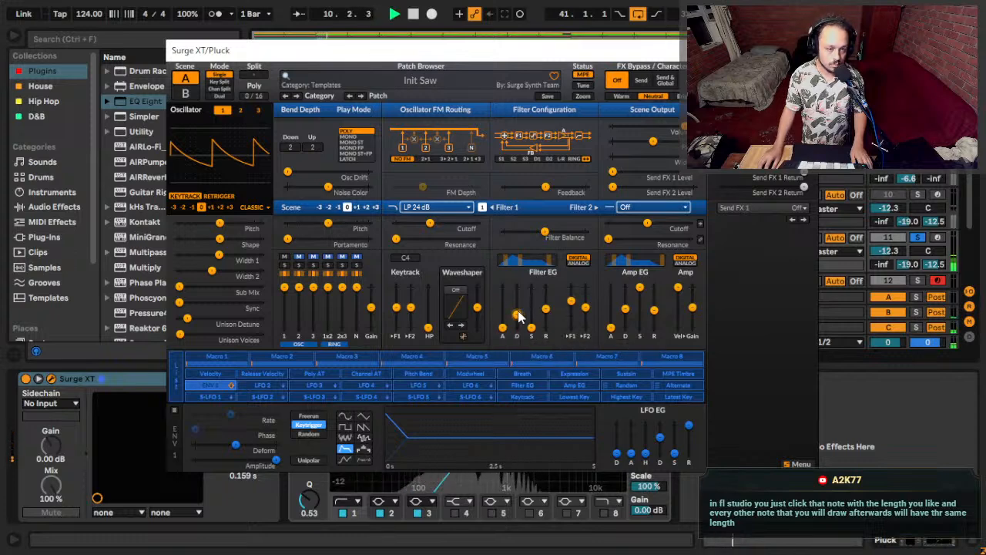
{"action": "left_click_drag", "start_coordinate": [524, 318], "coordinate": [514, 317]}
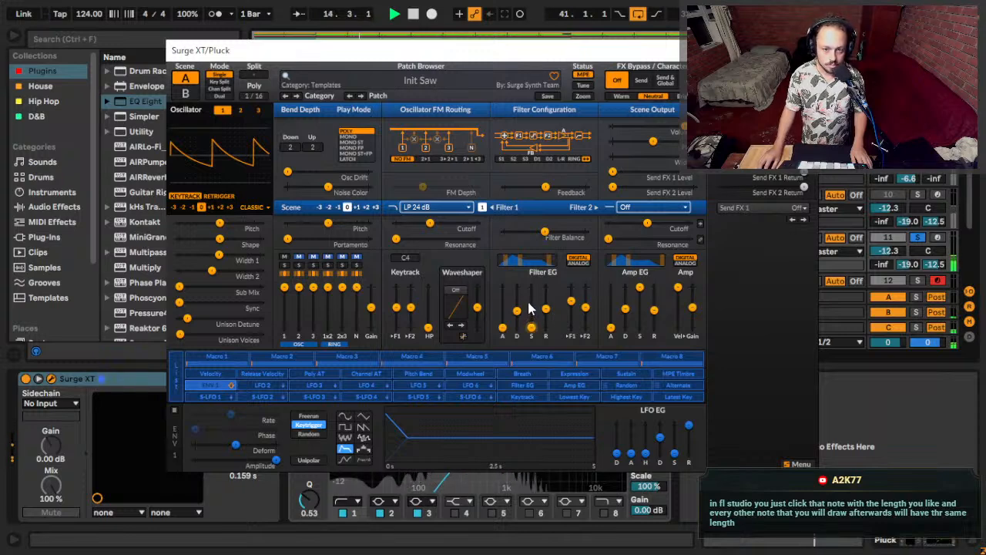
{"action": "mouse_move", "coordinate": [570, 291]}
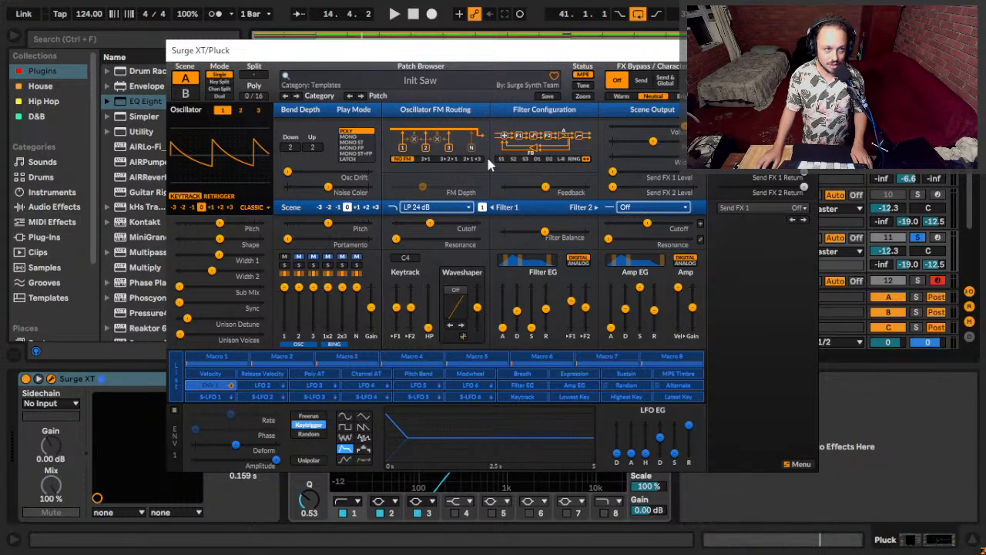
{"action": "key", "text": "alt+Tab"}
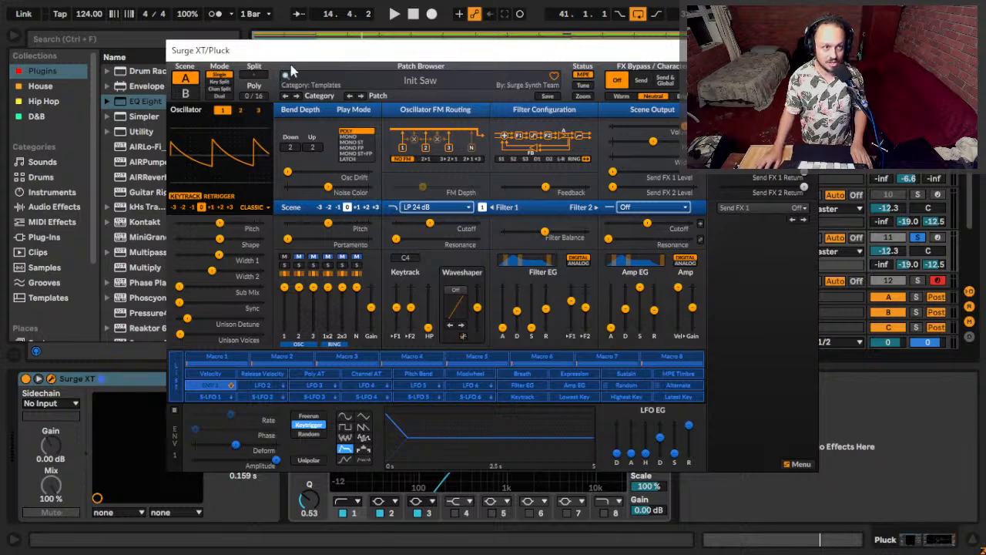
{"action": "left_click_drag", "start_coordinate": [220, 58], "coordinate": [215, 72]}
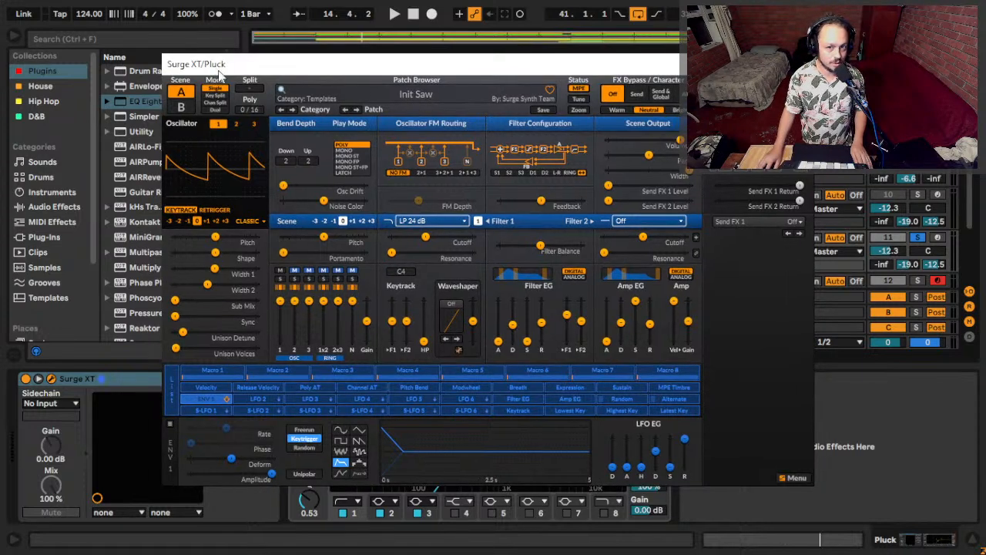
{"action": "left_click_drag", "start_coordinate": [532, 60], "coordinate": [521, 87]}
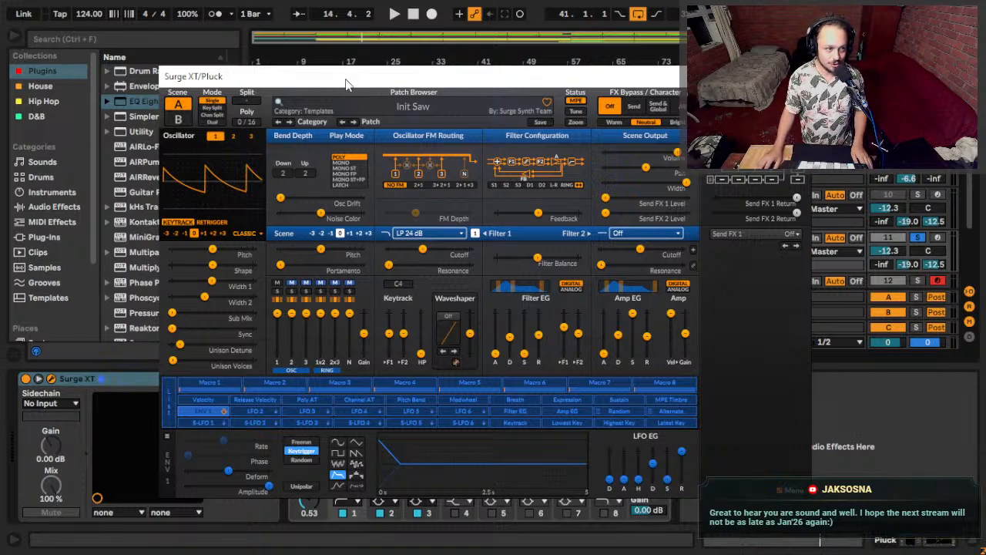
{"action": "left_click_drag", "start_coordinate": [345, 83], "coordinate": [290, 78]}
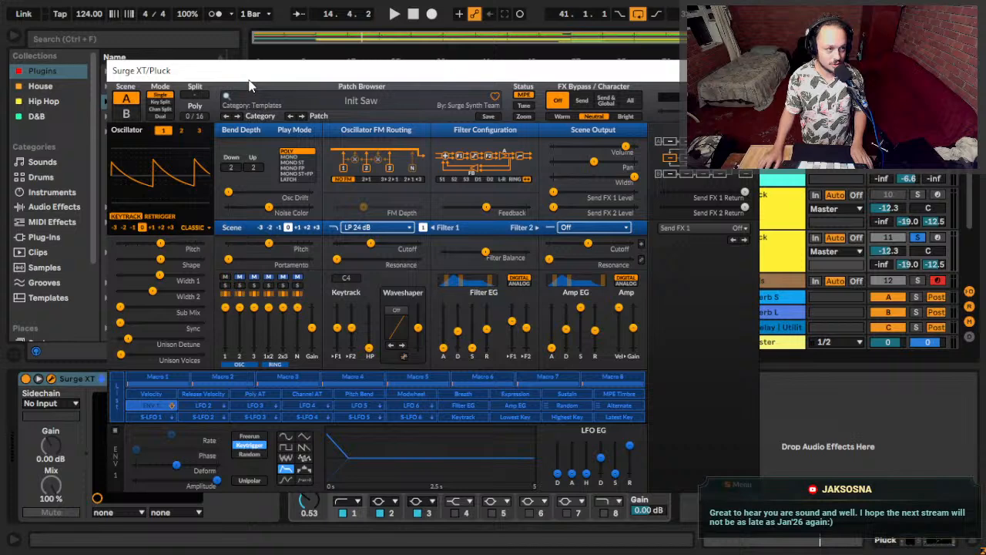
{"action": "left_click_drag", "start_coordinate": [246, 77], "coordinate": [271, 74]}
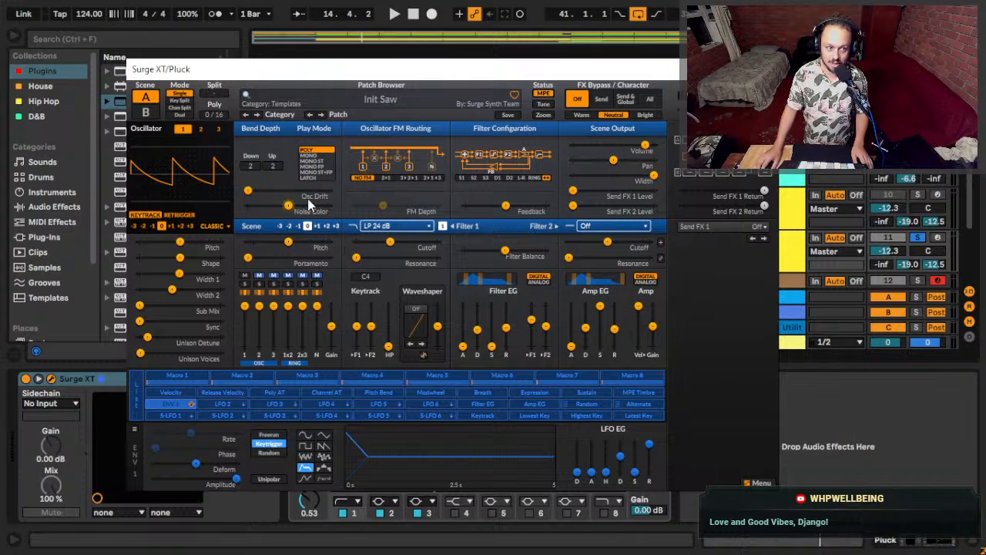
{"action": "mouse_move", "coordinate": [275, 205]}
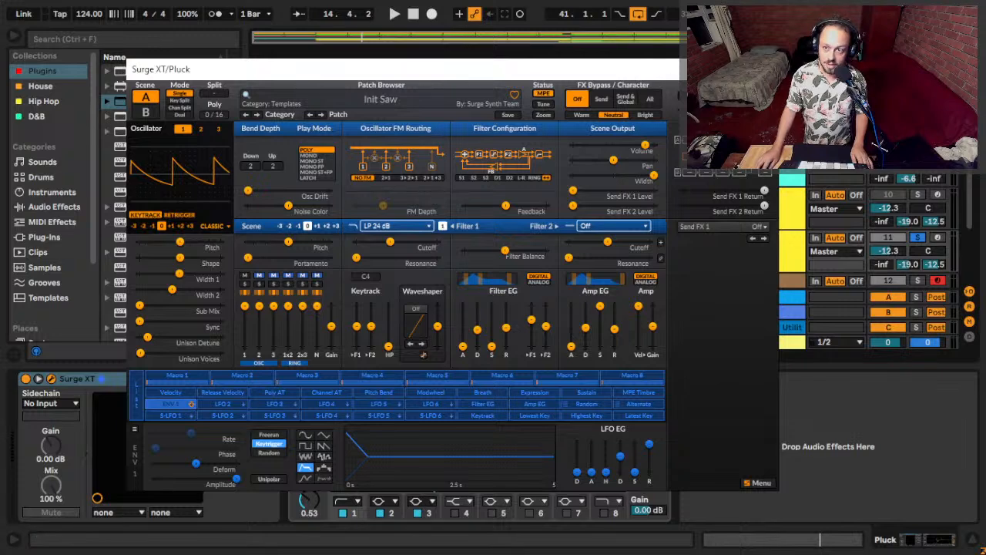
Hide the synth window and look over the arrangement's tracks between the basses and the Kontakt track.
{"action": "key", "text": "ctrl+alt+p"}
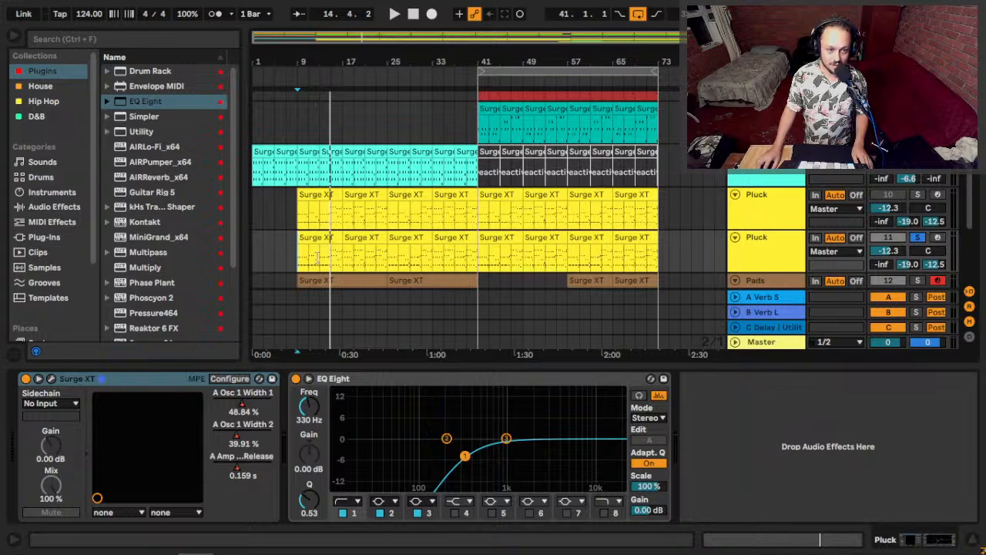
{"action": "left_click", "coordinate": [253, 221]}
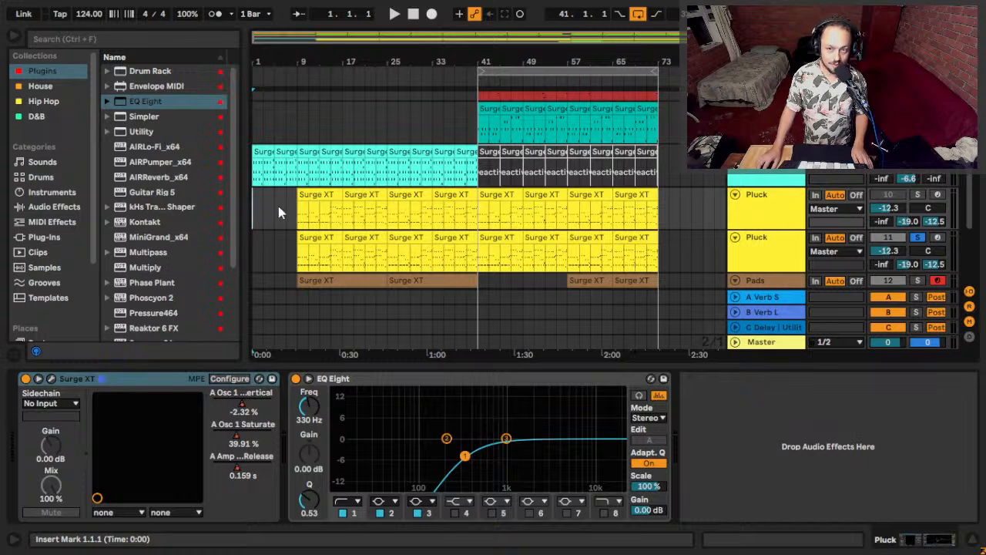
{"action": "scroll", "coordinate": [278, 206], "scroll_direction": "down", "scroll_amount": 5}
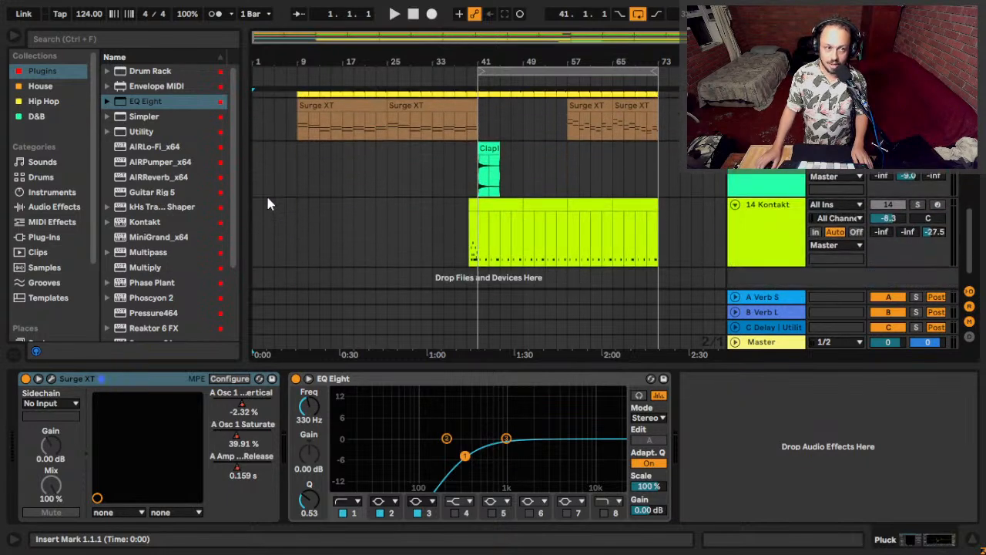
{"action": "scroll", "coordinate": [267, 189], "scroll_direction": "up", "scroll_amount": 1}
{"action": "scroll", "coordinate": [267, 171], "scroll_direction": "down", "scroll_amount": 1}
{"action": "scroll", "coordinate": [278, 212], "scroll_direction": "down", "scroll_amount": 2}
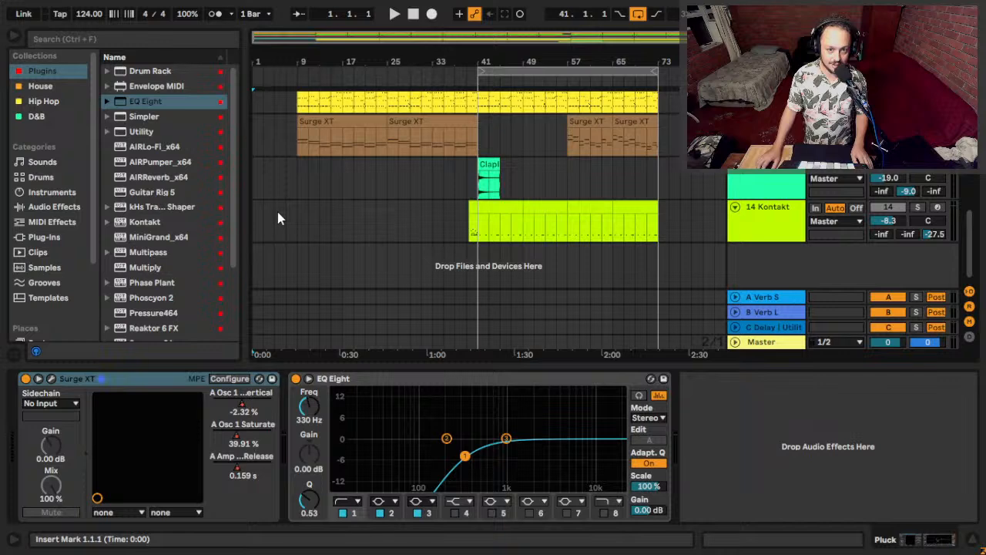
{"action": "scroll", "coordinate": [278, 212], "scroll_direction": "up", "scroll_amount": 4}
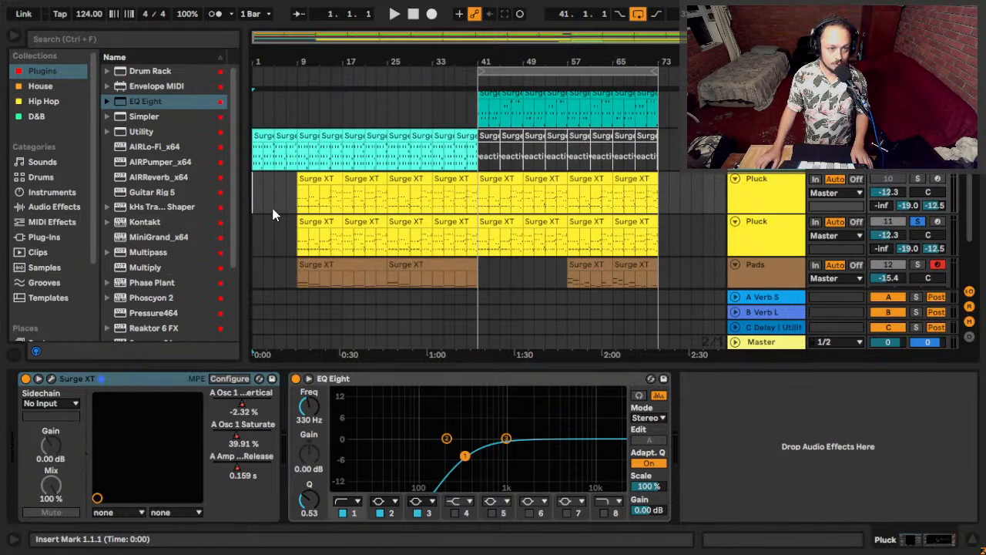
{"action": "scroll", "coordinate": [273, 212], "scroll_direction": "up", "scroll_amount": 4}
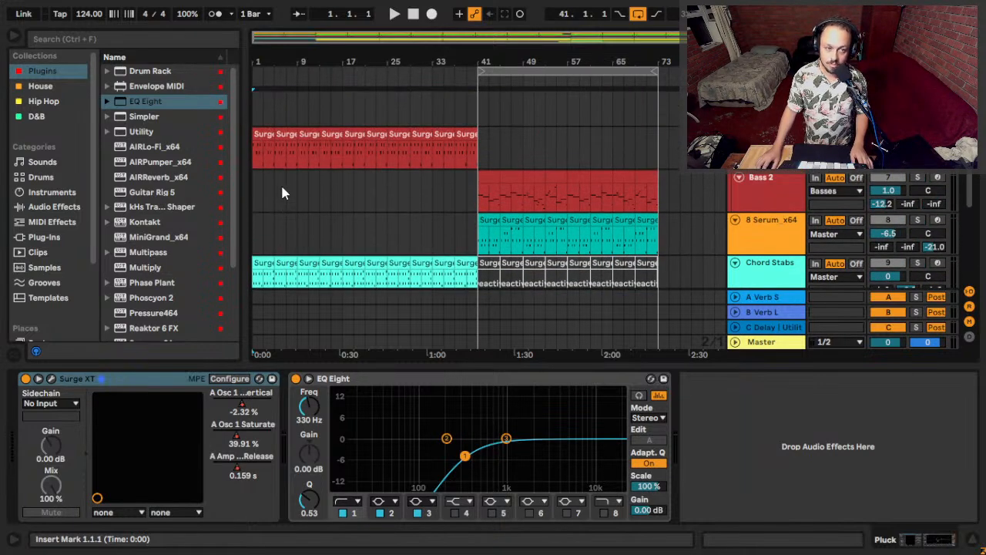
{"action": "scroll", "coordinate": [308, 195], "scroll_direction": "down", "scroll_amount": 3}
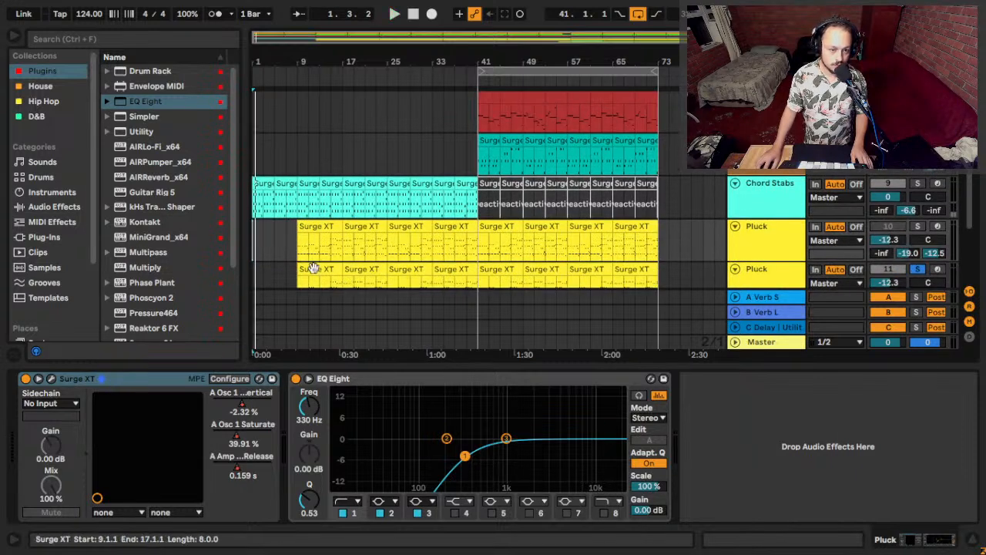
{"action": "scroll", "coordinate": [315, 271], "scroll_direction": "down", "scroll_amount": 2}
Compare the duplicated Pluck in the mix and soloed from bar 9, and reopen its Surge XT window during playback.
{"action": "left_click", "coordinate": [319, 214]}
{"action": "key", "text": "space"}
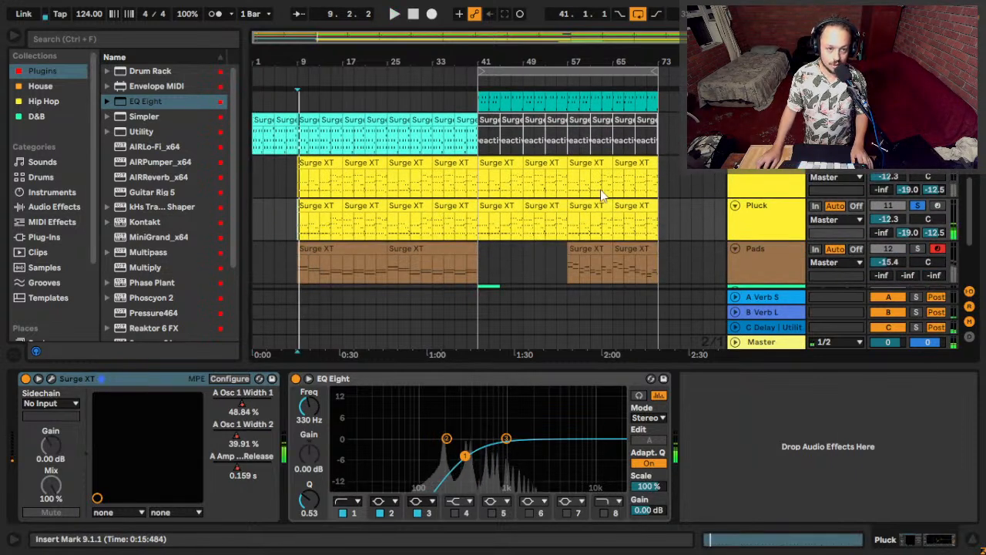
{"action": "key", "text": "space"}
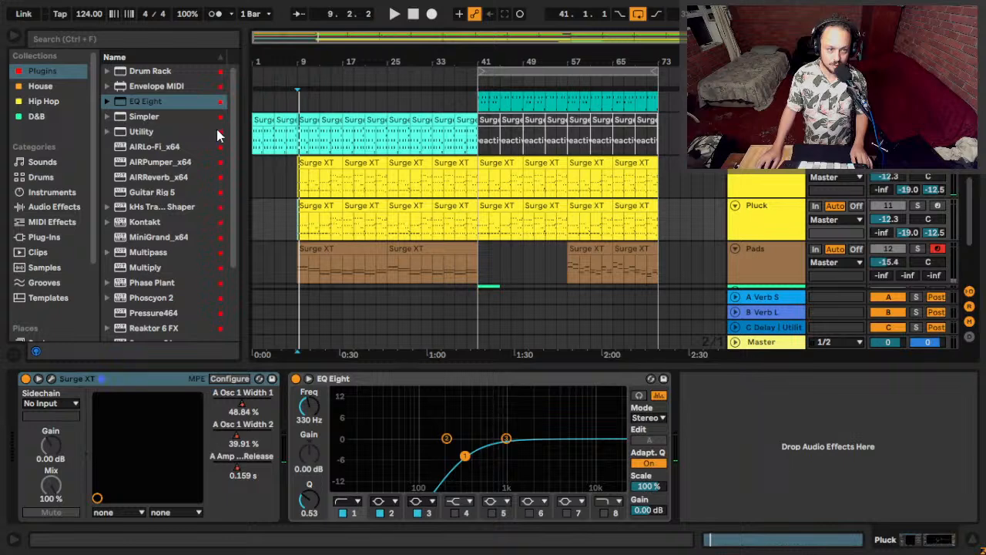
{"action": "key", "text": "space"}
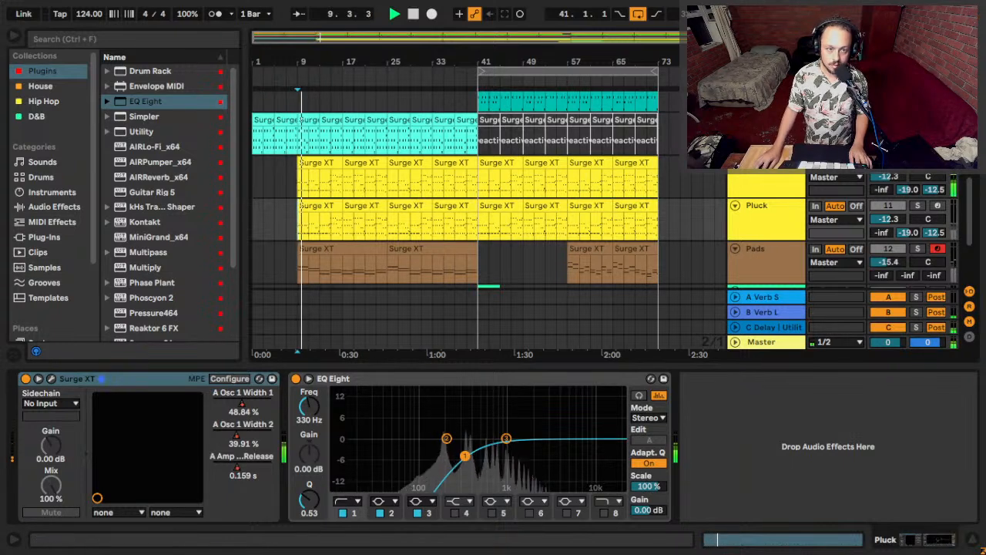
{"action": "key", "text": "space"}
{"action": "left_click", "coordinate": [917, 205]}
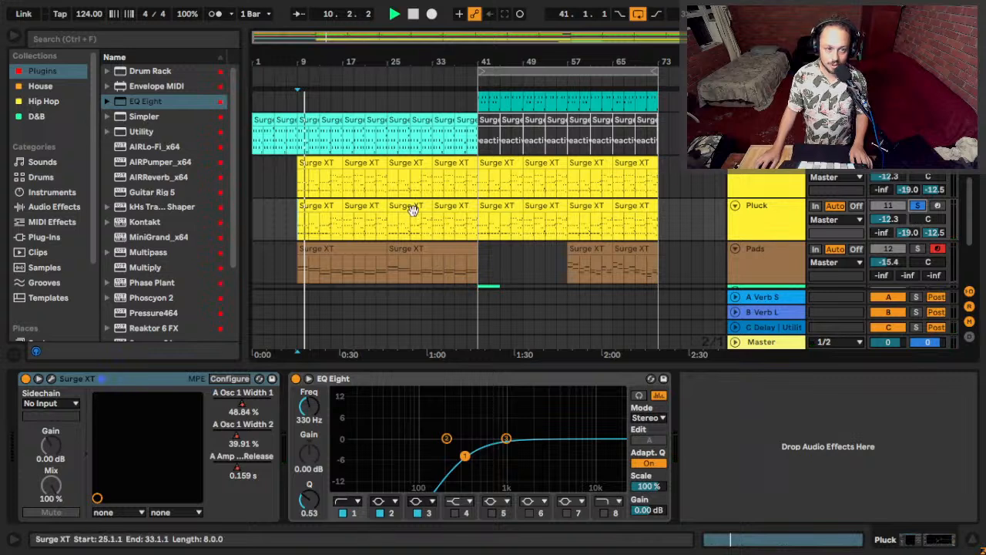
{"action": "key", "text": "space"}
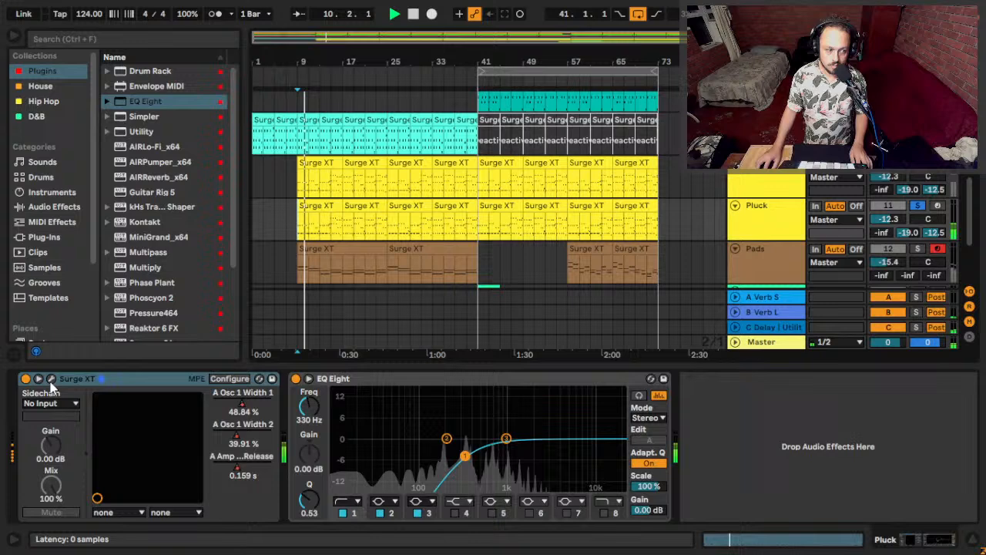
{"action": "left_click", "coordinate": [51, 379]}
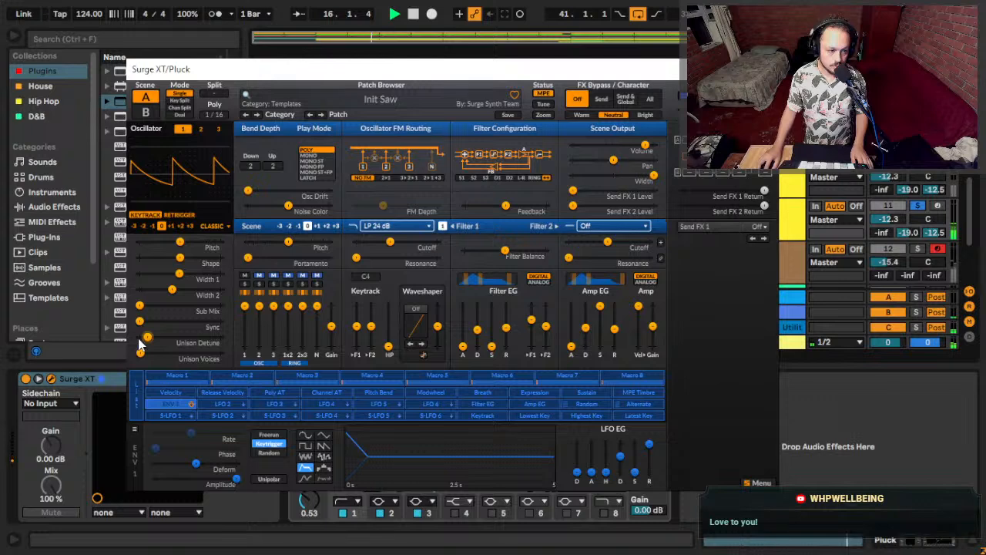
Experiment with Oscillator 1's sliders, return Width 2 to 50.00%, and browse the oscillator types without changing the selection.
{"action": "left_click_drag", "start_coordinate": [141, 352], "coordinate": [139, 305]}
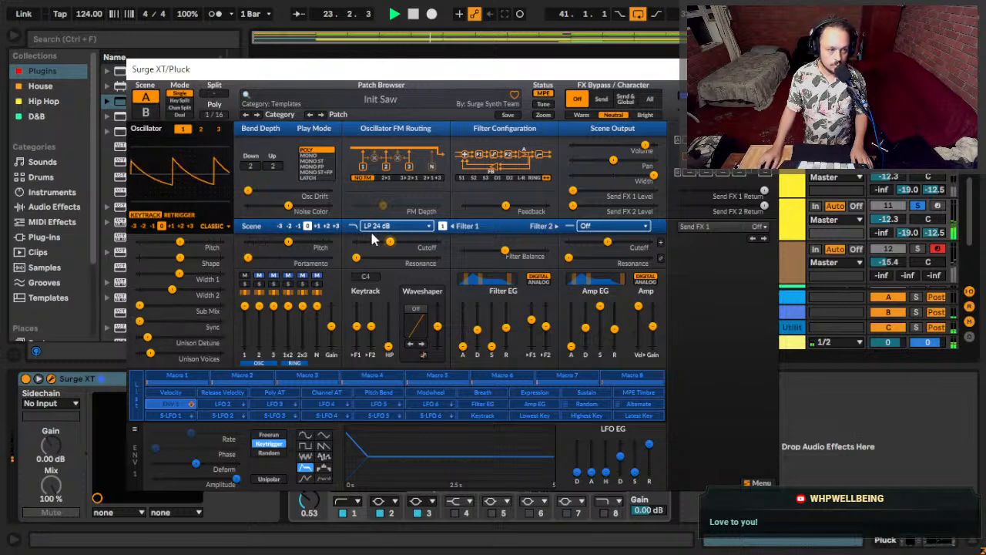
{"action": "left_click_drag", "start_coordinate": [179, 257], "coordinate": [161, 274]}
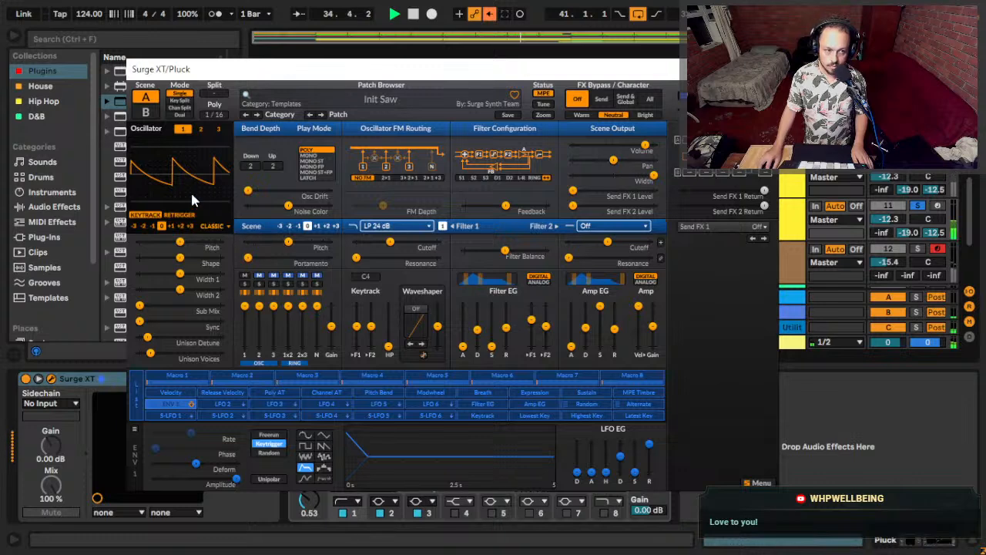
{"action": "left_click", "coordinate": [222, 228]}
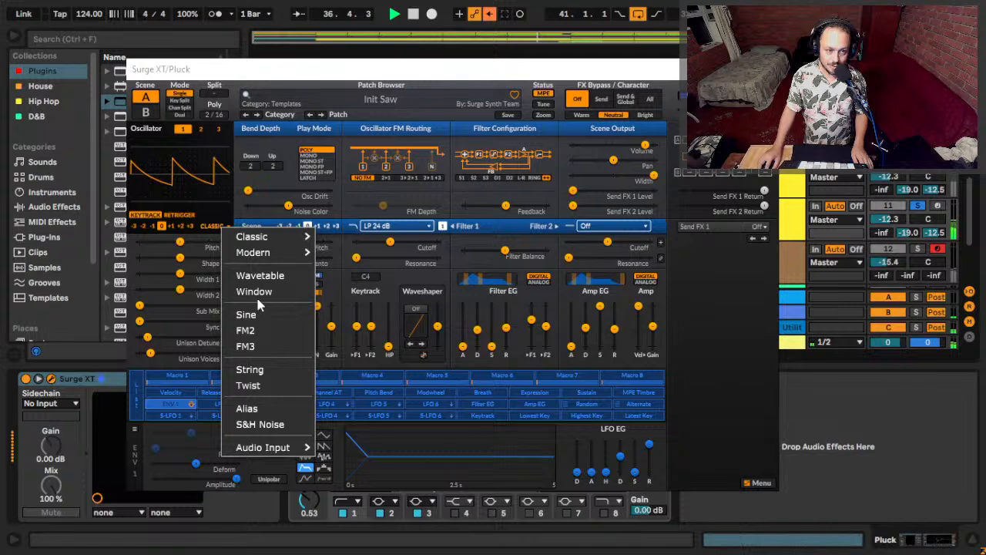
{"action": "left_click", "coordinate": [700, 269]}
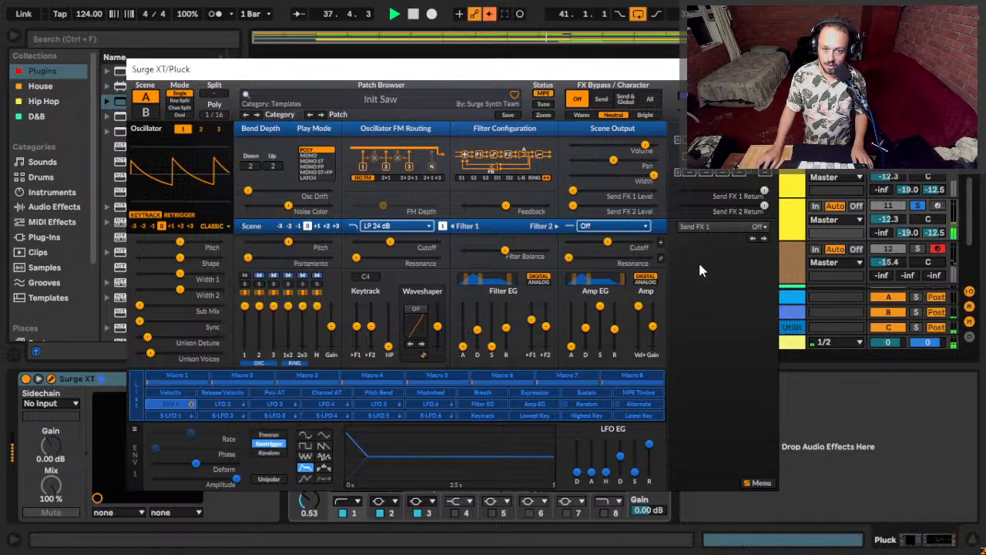
Try the 12 dB lowpass type on Filter 1 while nudging its resonance and cutoff.
{"action": "left_click_drag", "start_coordinate": [357, 257], "coordinate": [355, 257]}
{"action": "left_click", "coordinate": [363, 257]}
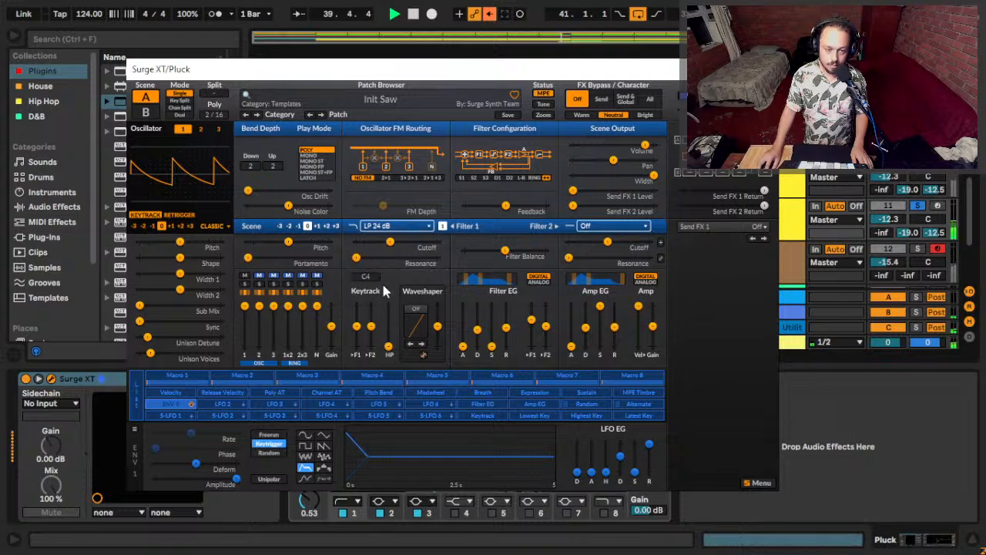
{"action": "left_click", "coordinate": [414, 231]}
{"action": "mouse_move", "coordinate": [474, 271]}
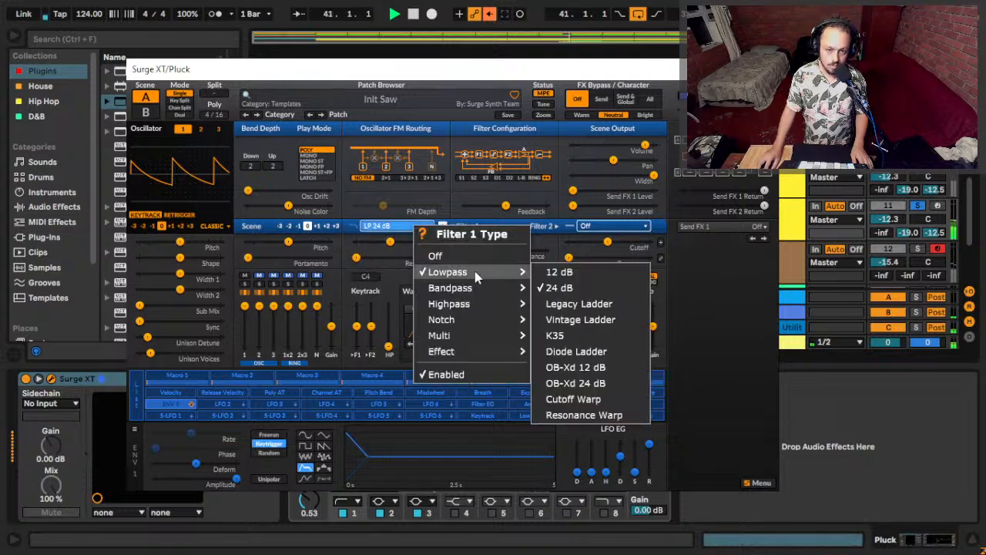
{"action": "left_click", "coordinate": [556, 271]}
{"action": "mouse_move", "coordinate": [390, 242]}
{"action": "left_mouse_down"}
{"action": "mouse_move", "coordinate": [379, 242]}
{"action": "mouse_move", "coordinate": [395, 235]}
{"action": "left_mouse_up"}
Switch Filter 1 to the Legacy Ladder lowpass, readjust its cutoff, and hide the synth window.
{"action": "left_click", "coordinate": [402, 230]}
{"action": "mouse_move", "coordinate": [446, 273]}
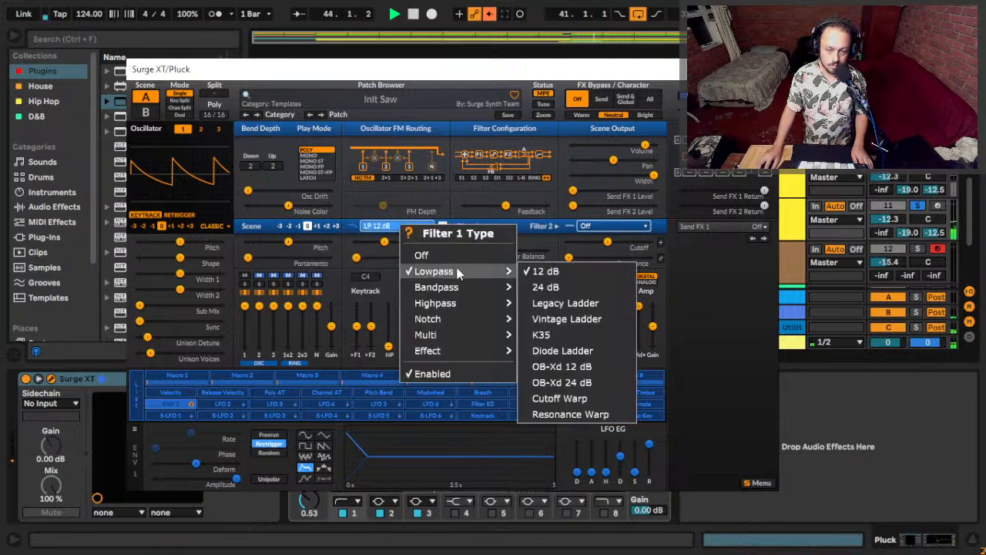
{"action": "left_click", "coordinate": [570, 303]}
{"action": "mouse_move", "coordinate": [386, 242]}
{"action": "left_mouse_down"}
{"action": "mouse_move", "coordinate": [411, 241]}
{"action": "mouse_move", "coordinate": [381, 241]}
{"action": "left_mouse_up"}
{"action": "key", "text": "ctrl+alt+p"}
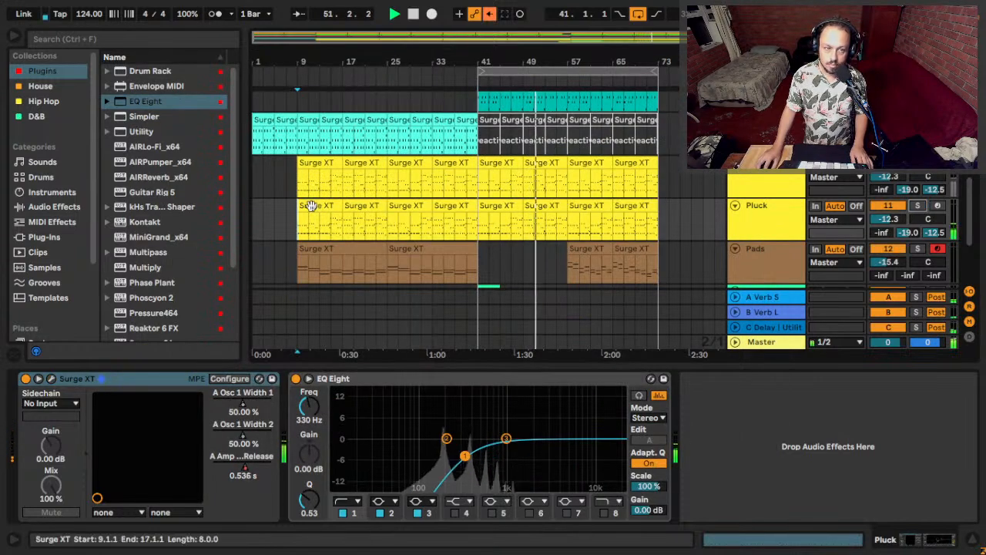
Listen to the arrangement from bar 9 with the reshaped Pluck layer, and stop playback.
{"action": "left_click", "coordinate": [304, 235]}
{"action": "key", "text": "space"}
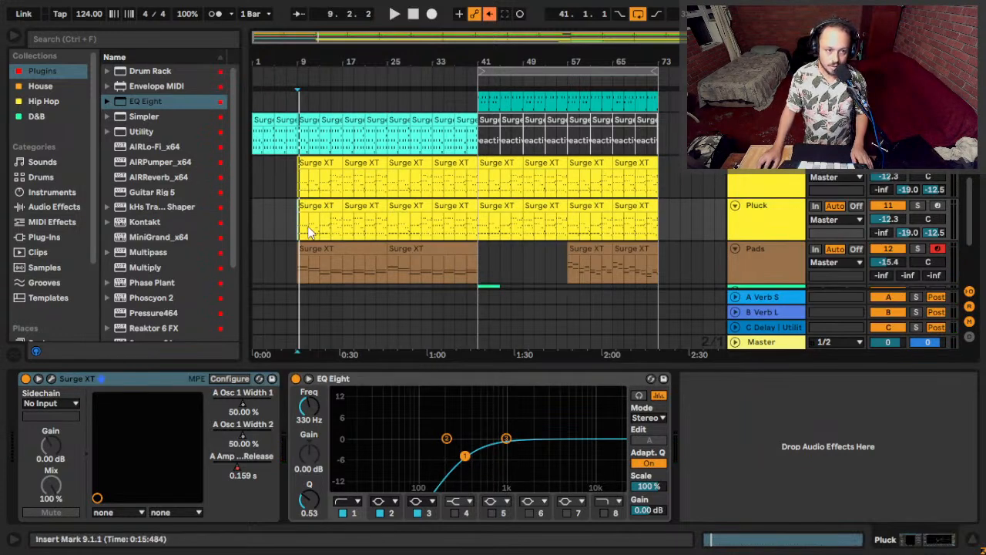
{"action": "key", "text": "space"}
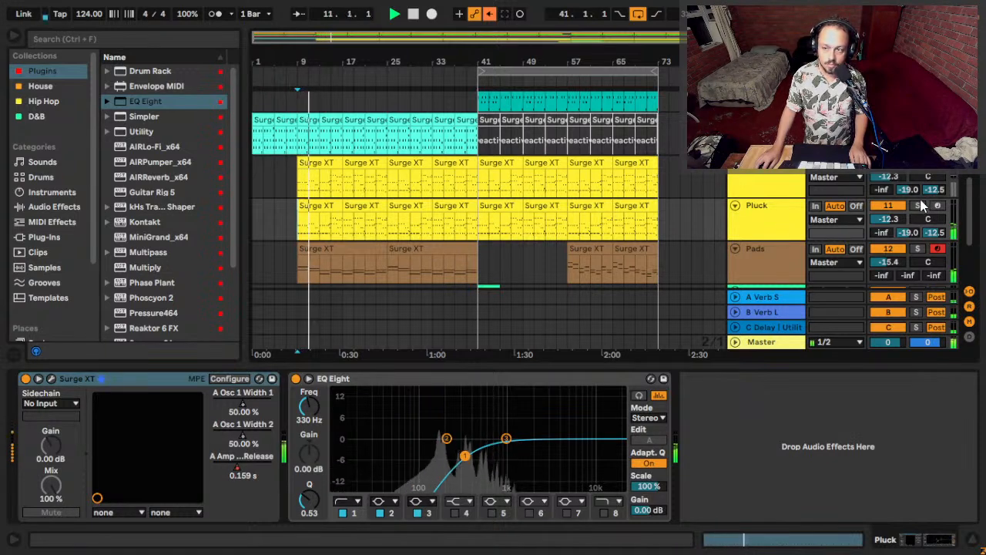
{"action": "key", "text": "space"}
{"action": "left_click", "coordinate": [309, 205]}
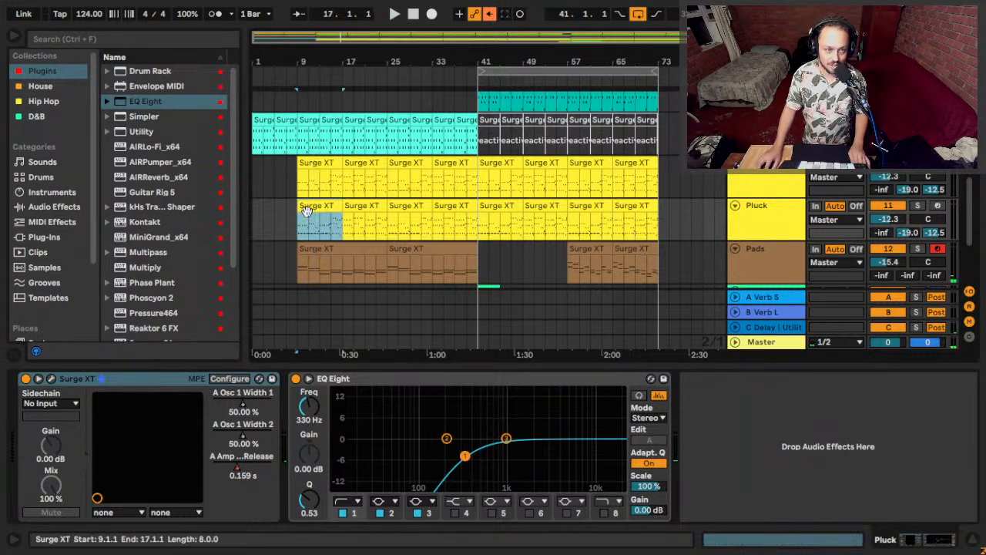
{"action": "left_click", "coordinate": [264, 209]}
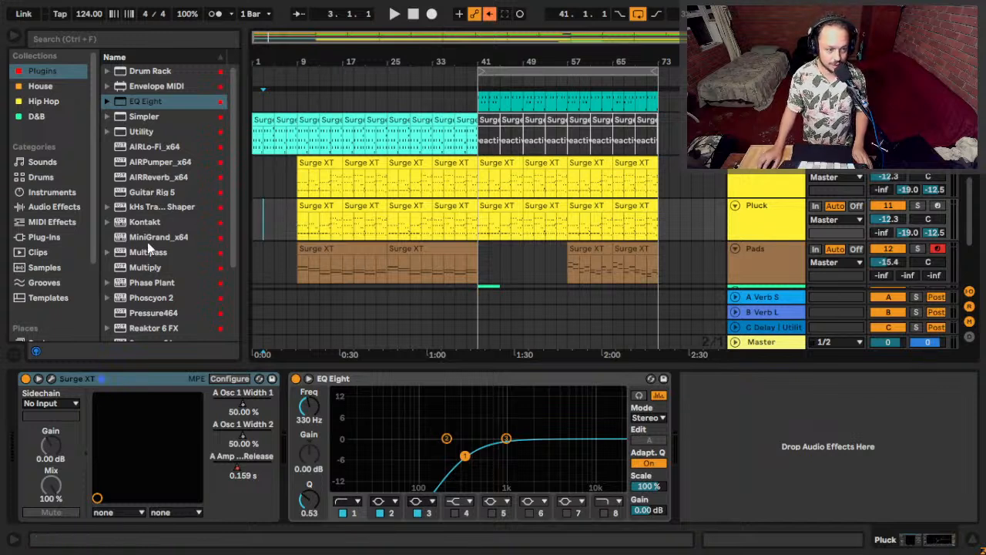
{"action": "left_click", "coordinate": [256, 222]}
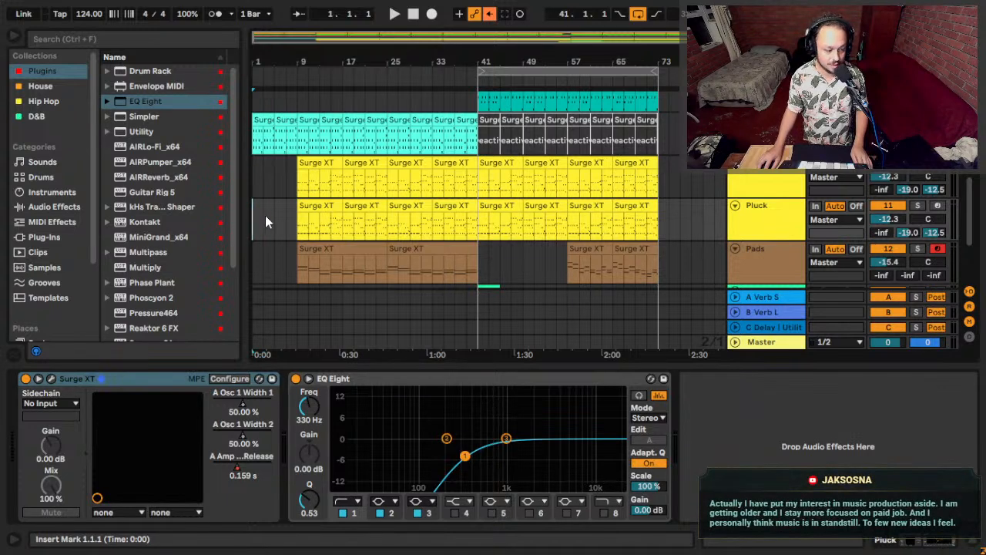
{"action": "left_click", "coordinate": [305, 222]}
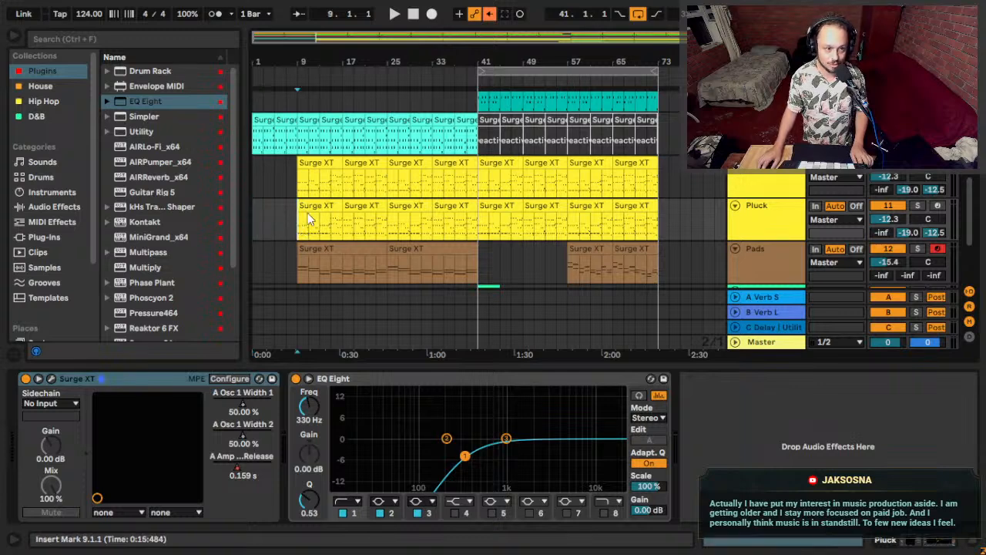
{"action": "left_click", "coordinate": [336, 235]}
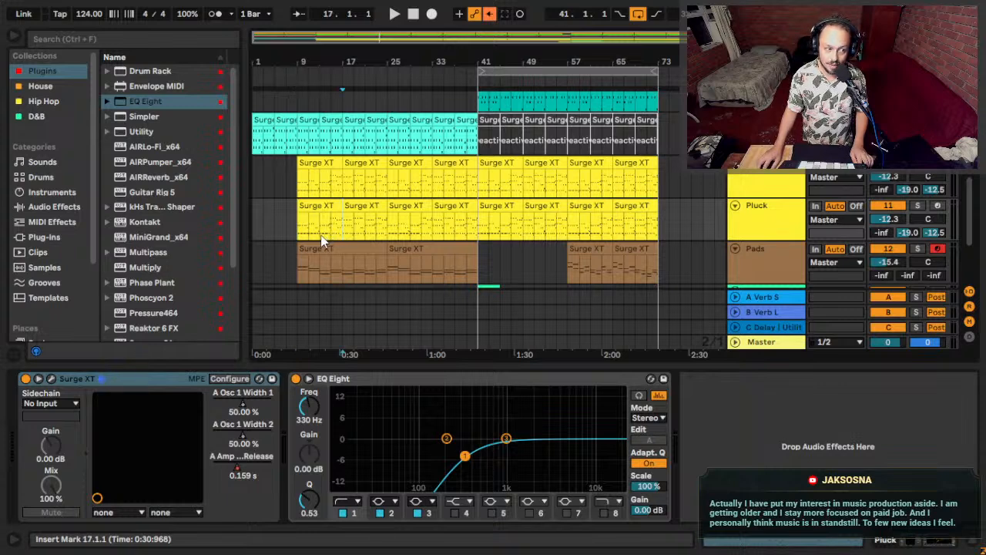
{"action": "left_click", "coordinate": [302, 222]}
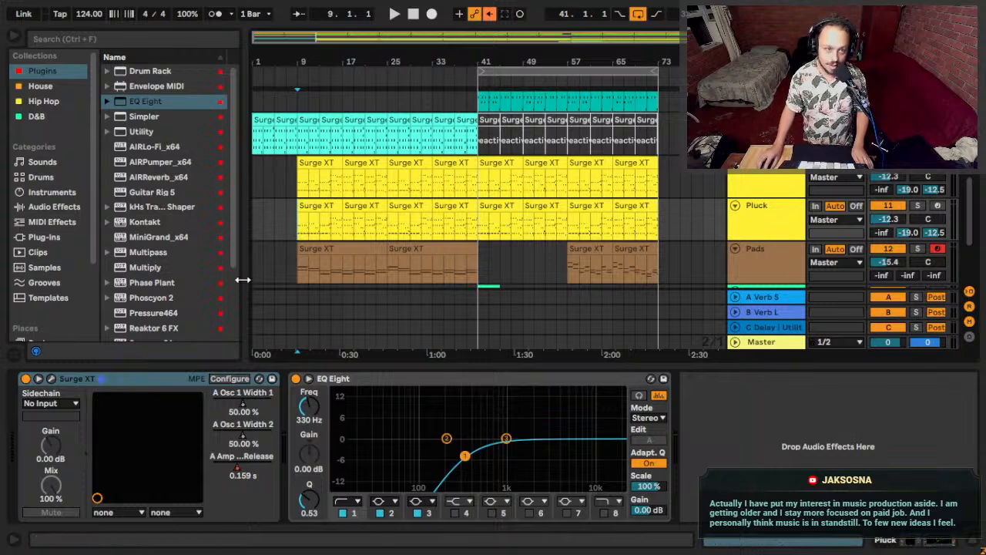
{"action": "left_click", "coordinate": [258, 220]}
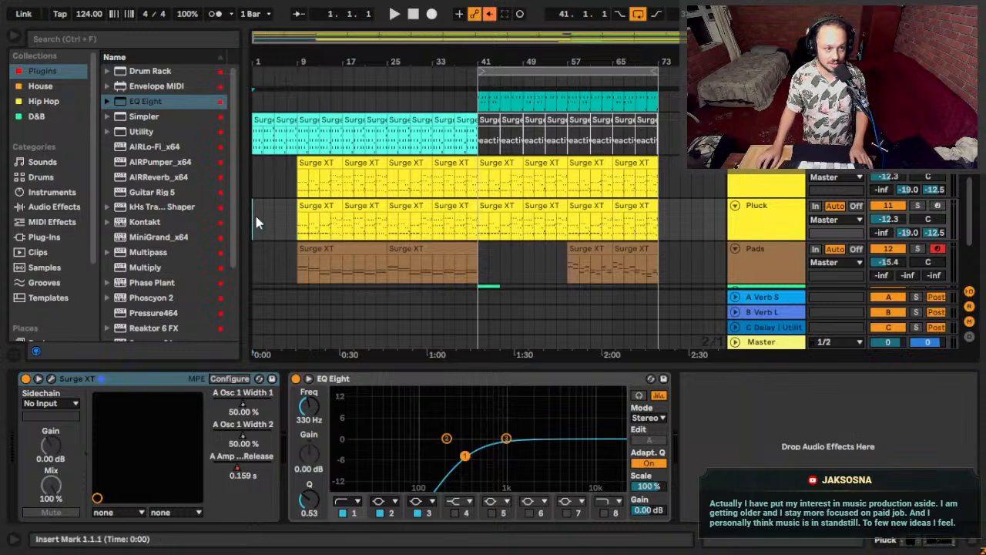
Look through the arrangement's tracks from the basses down to Kontakt.
{"action": "scroll", "coordinate": [255, 219], "scroll_direction": "down", "scroll_amount": 2}
{"action": "scroll", "coordinate": [253, 217], "scroll_direction": "up", "scroll_amount": 3}
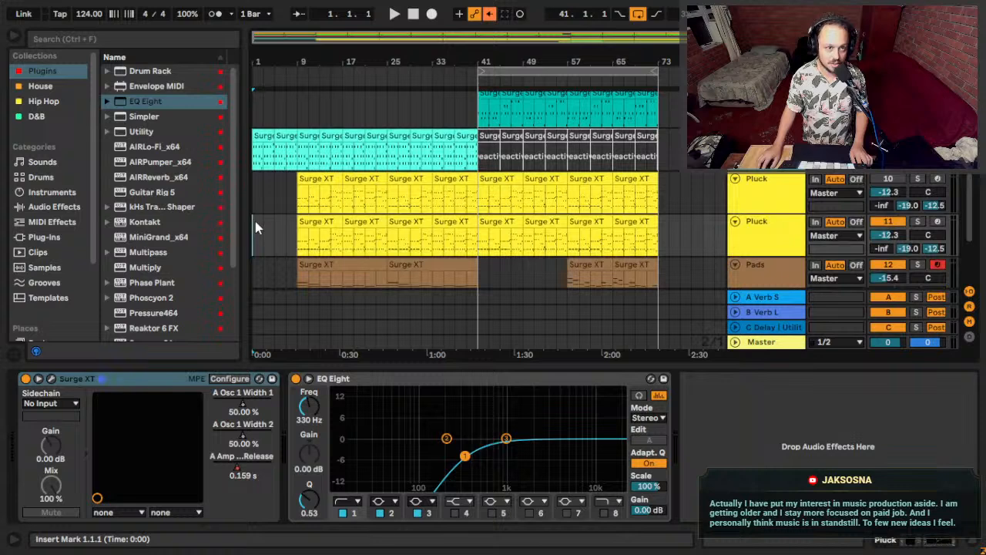
{"action": "scroll", "coordinate": [255, 221], "scroll_direction": "up", "scroll_amount": 5}
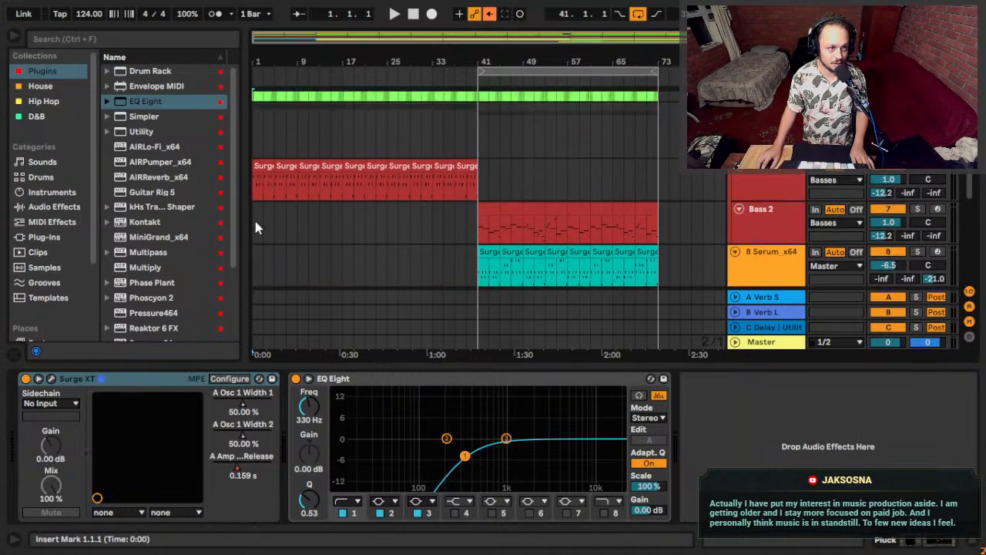
{"action": "scroll", "coordinate": [255, 221], "scroll_direction": "up", "scroll_amount": 1}
{"action": "scroll", "coordinate": [255, 221], "scroll_direction": "down", "scroll_amount": 5}
{"action": "scroll", "coordinate": [259, 225], "scroll_direction": "down", "scroll_amount": 8}
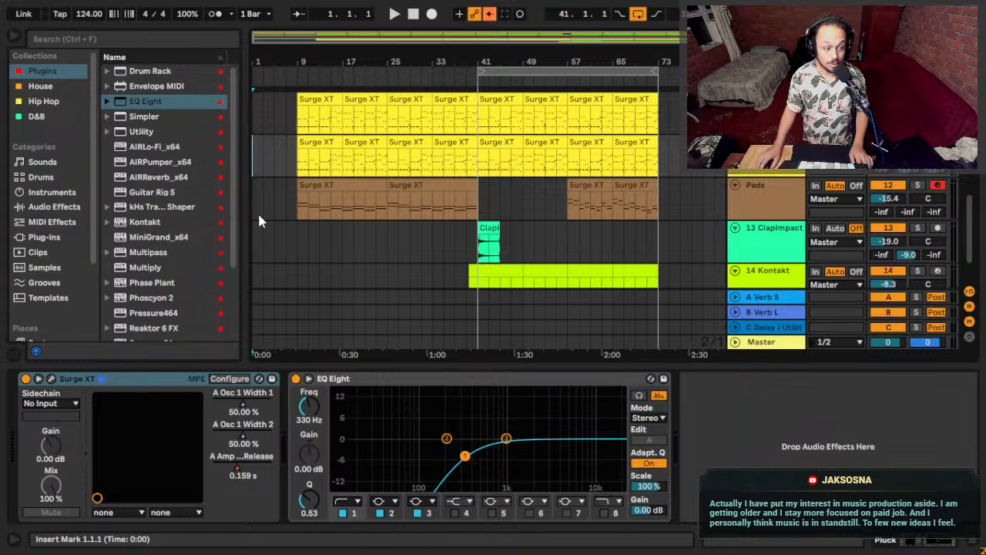
Set the insert marker to bar 1 on the Pads track, re-enable automation, and play the arrangement from the start.
{"action": "left_click", "coordinate": [266, 204]}
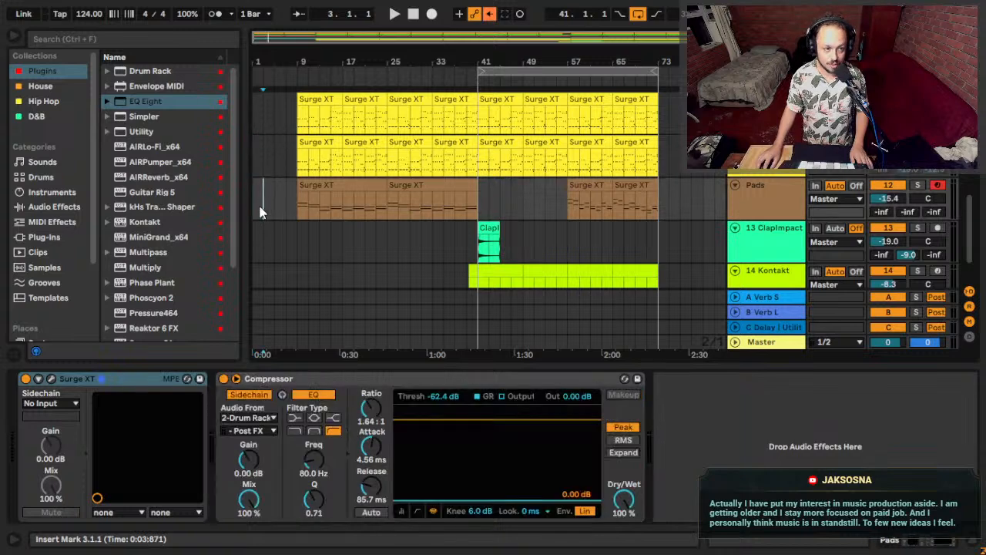
{"action": "scroll", "coordinate": [263, 241], "scroll_direction": "up", "scroll_amount": 1}
{"action": "scroll", "coordinate": [264, 244], "scroll_direction": "down", "scroll_amount": 3}
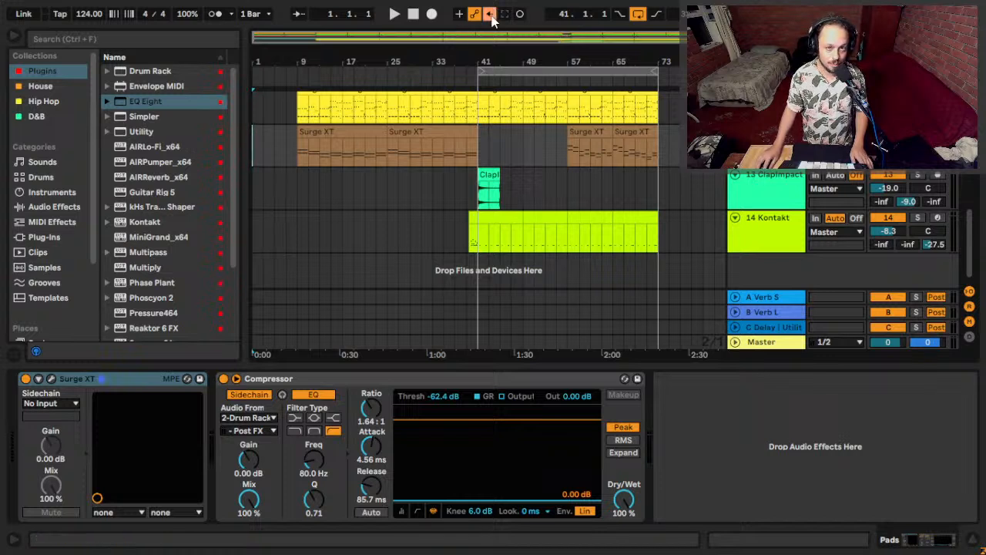
{"action": "key", "text": "space"}
{"action": "key", "text": "alt+Tab"}
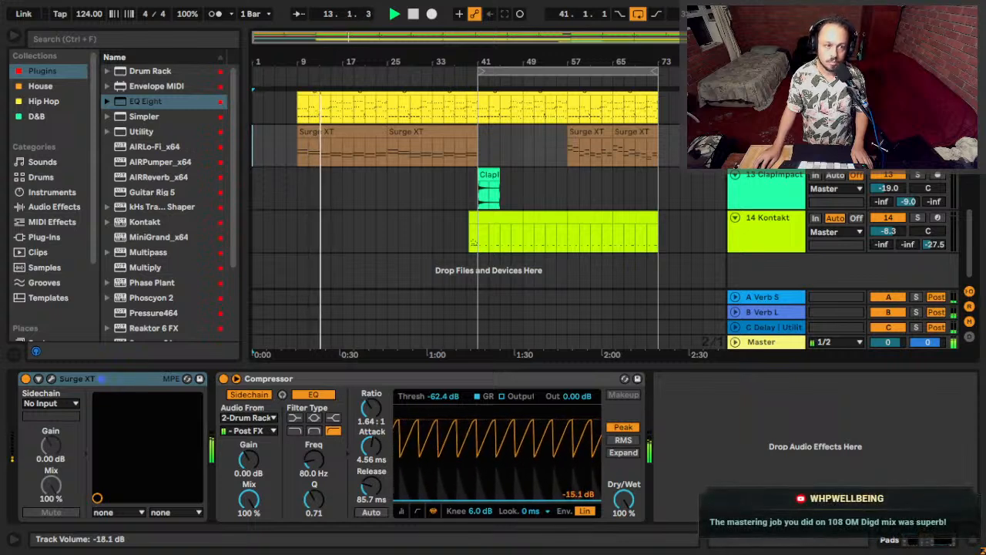
Open the first Surge XT clip on the Pads track and quantize all of its notes.
{"action": "double_click", "coordinate": [319, 161]}
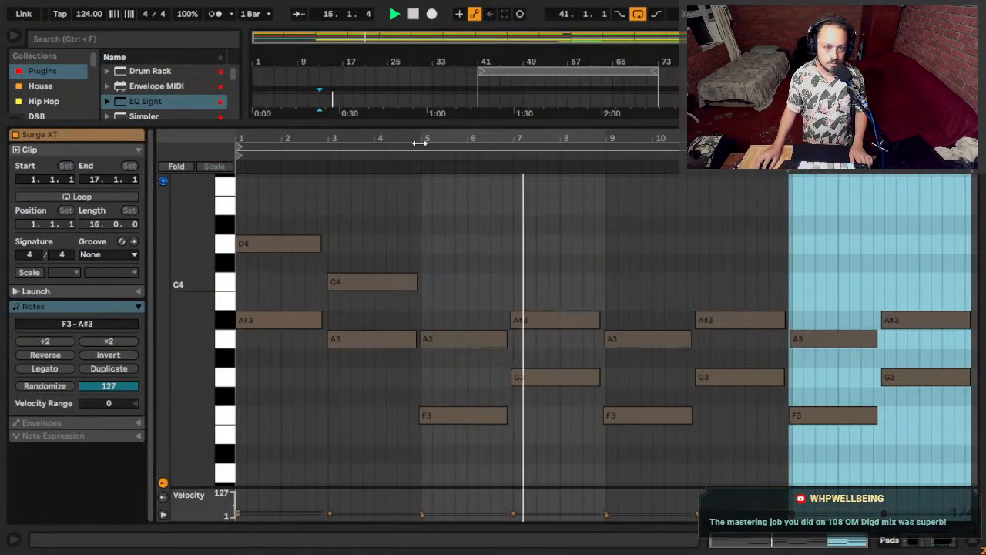
{"action": "left_click_drag", "start_coordinate": [423, 139], "coordinate": [422, 185]}
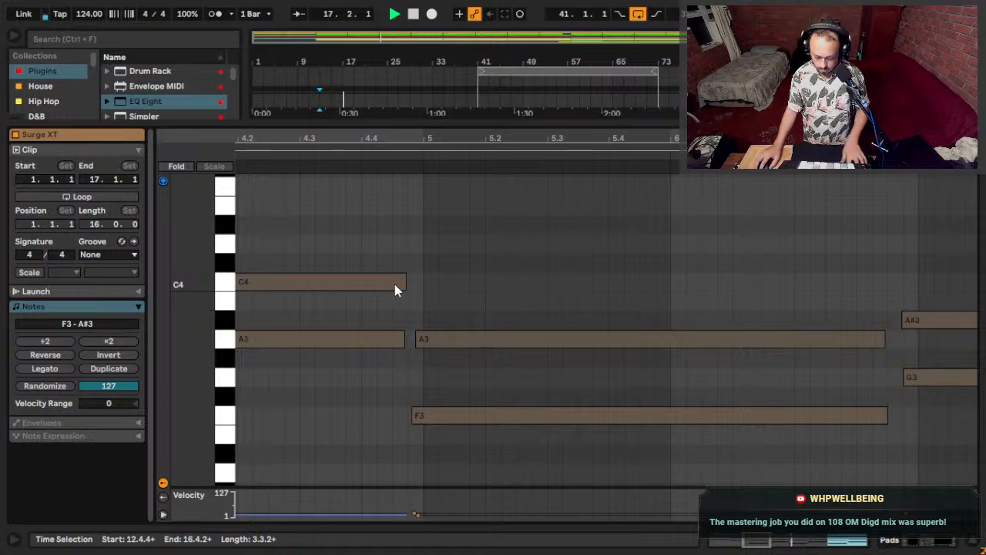
{"action": "key", "text": "ctrl+a"}
{"action": "key", "text": "ctrl+u"}
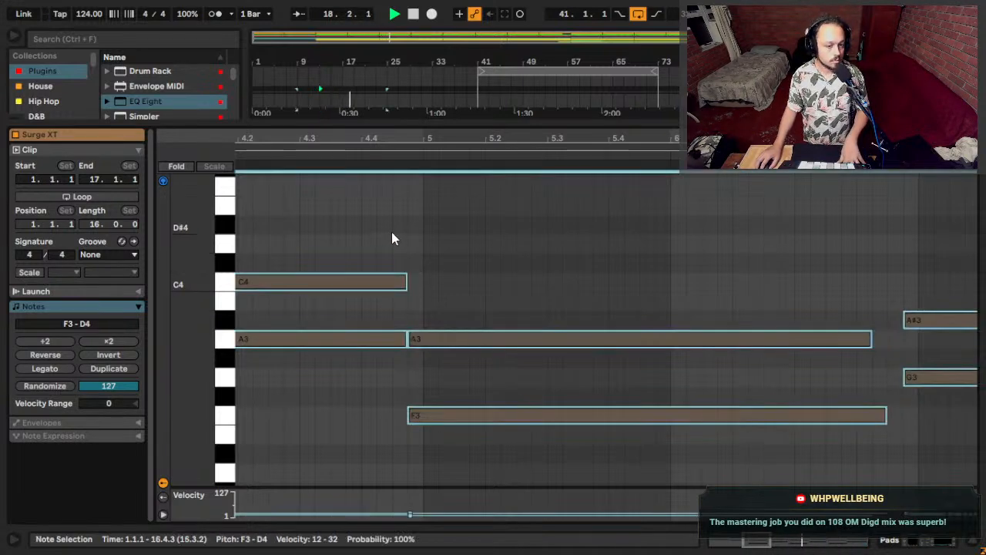
Move the F3–A3 chord to start at bar 5 and the following G3–A#3 chord to start at bar 7.
{"action": "left_click_drag", "start_coordinate": [420, 293], "coordinate": [467, 520]}
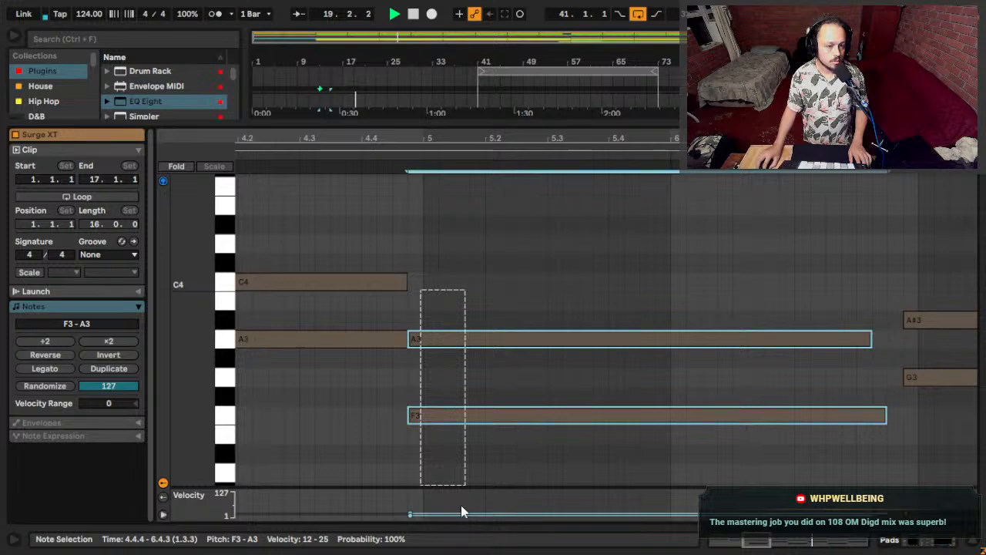
{"action": "left_click_drag", "start_coordinate": [409, 418], "coordinate": [425, 432]}
{"action": "scroll", "coordinate": [339, 331], "scroll_direction": "left", "scroll_amount": 2}
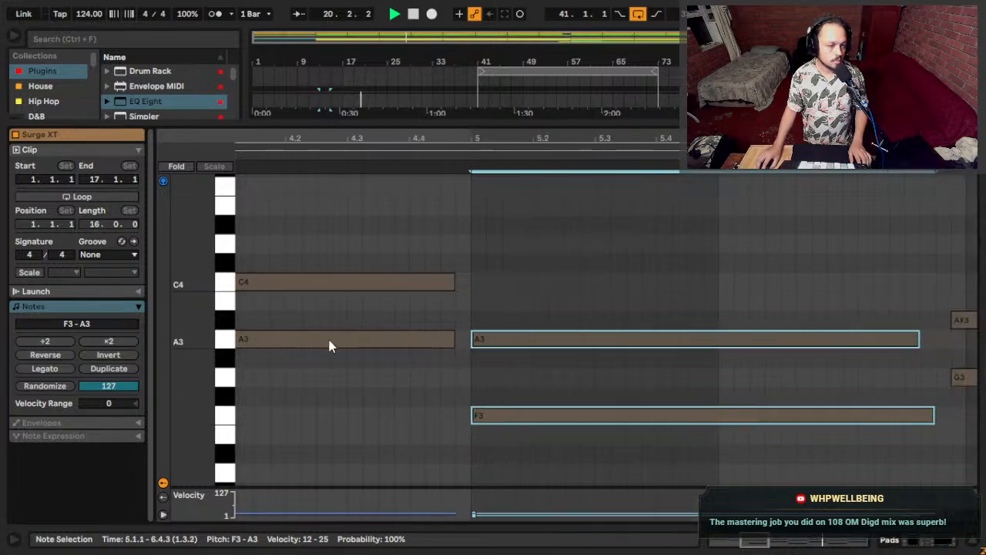
{"action": "scroll", "coordinate": [328, 348], "scroll_direction": "right", "scroll_amount": 5}
{"action": "left_click_drag", "start_coordinate": [636, 281], "coordinate": [632, 378]}
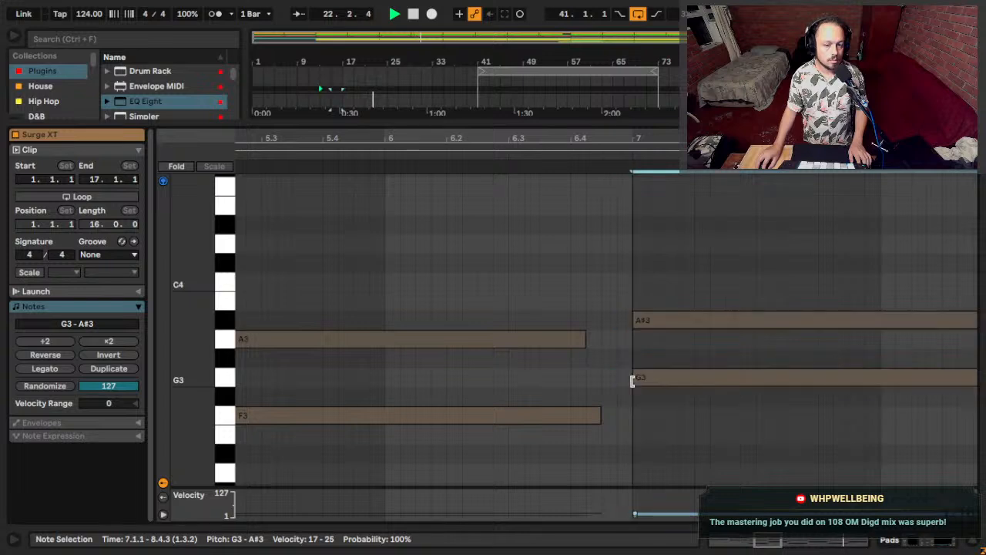
Move the last four chords so they begin at bar 9, and lengthen each to a full two bars.
{"action": "left_click_drag", "start_coordinate": [446, 138], "coordinate": [445, 108]}
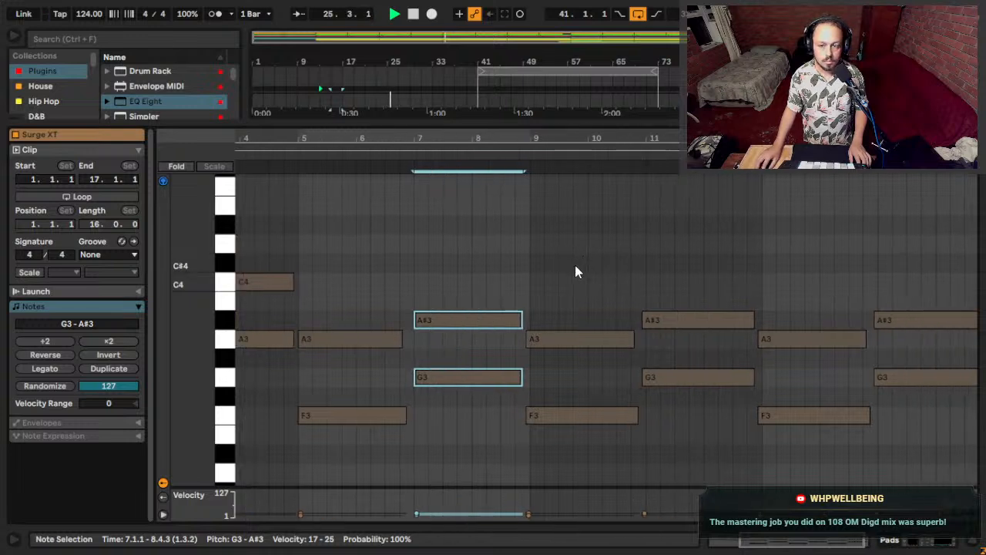
{"action": "left_click_drag", "start_coordinate": [573, 268], "coordinate": [975, 449]}
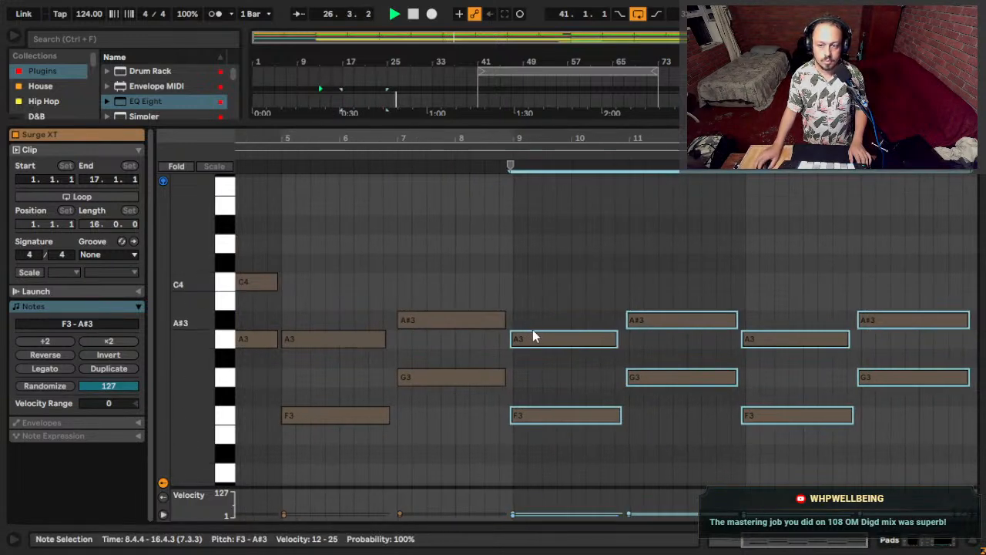
{"action": "left_click_drag", "start_coordinate": [517, 341], "coordinate": [521, 340]}
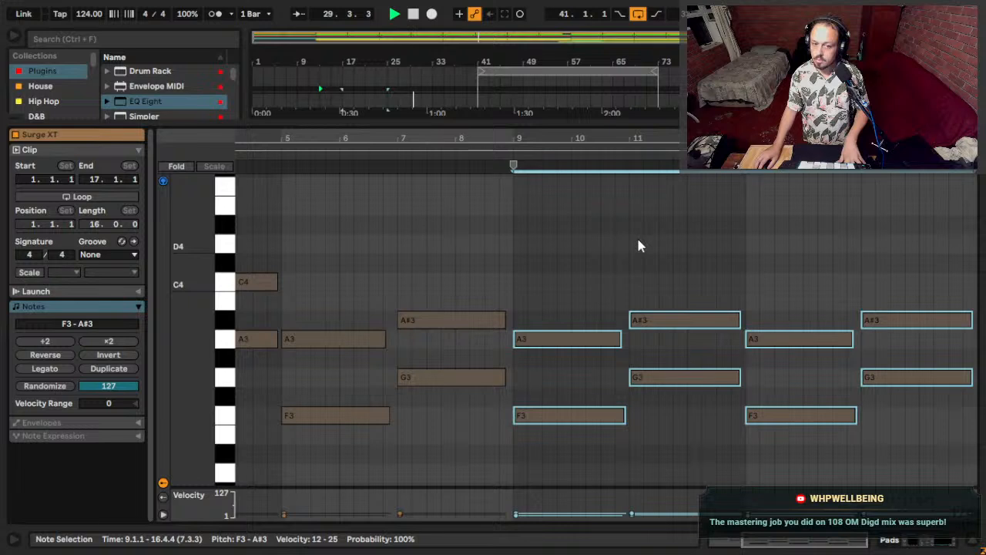
{"action": "key", "text": "shift+Right"}
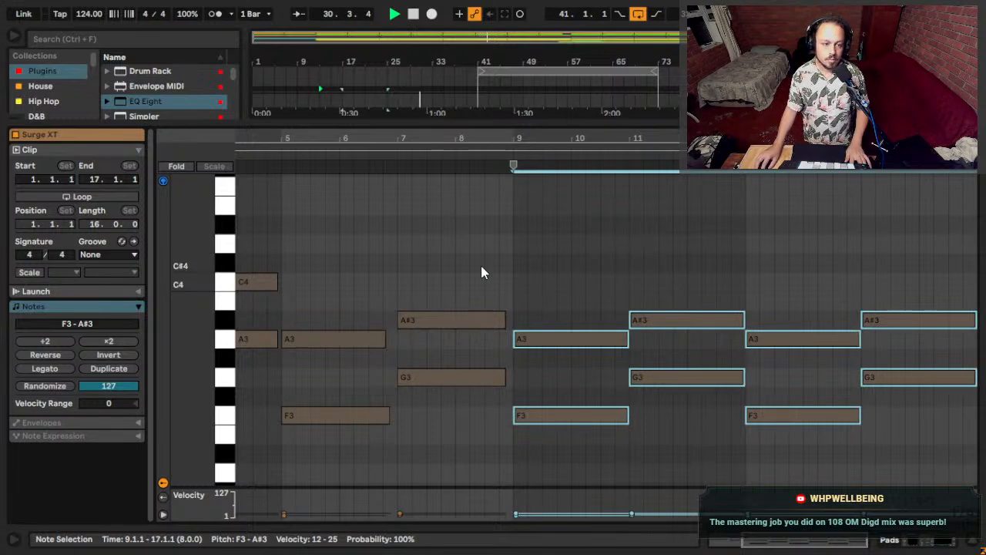
Extend the G3–A#3 chord at bar 7 to bar 9, and the F3–A3 chord at bar 5 to bar 7.
{"action": "left_click_drag", "start_coordinate": [461, 277], "coordinate": [431, 457]}
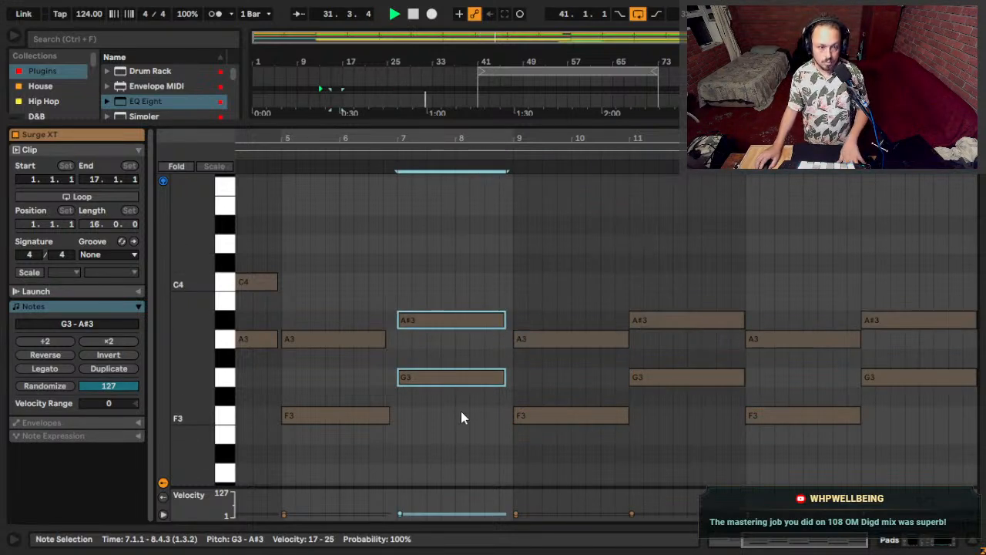
{"action": "left_click_drag", "start_coordinate": [339, 277], "coordinate": [347, 480]}
{"action": "left_click_drag", "start_coordinate": [389, 415], "coordinate": [396, 330]}
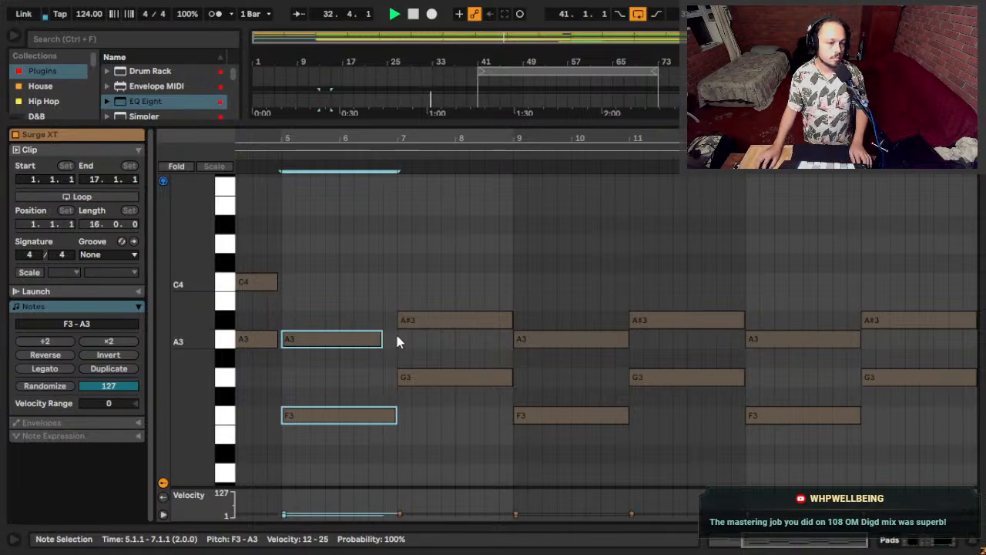
{"action": "left_click", "coordinate": [382, 353]}
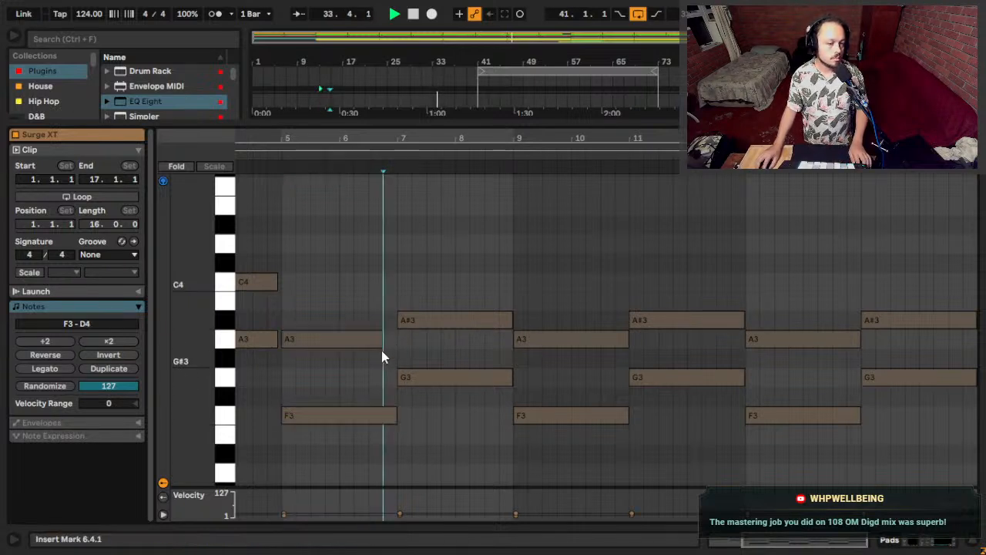
{"action": "left_click_drag", "start_coordinate": [382, 339], "coordinate": [396, 342]}
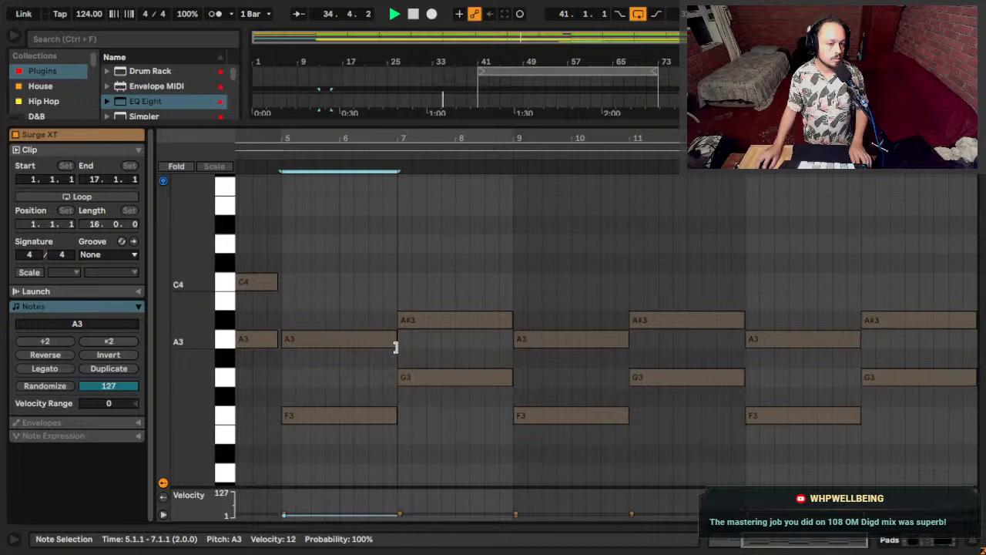
Lengthen the opening A#3–D4 chord to bar 3 and the A3–C4 chord to bar 5, then clear the selection.
{"action": "scroll", "coordinate": [371, 361], "scroll_direction": "left", "scroll_amount": 3}
{"action": "scroll", "coordinate": [370, 356], "scroll_direction": "left", "scroll_amount": 3}
{"action": "scroll", "coordinate": [383, 251], "scroll_direction": "left", "scroll_amount": 1}
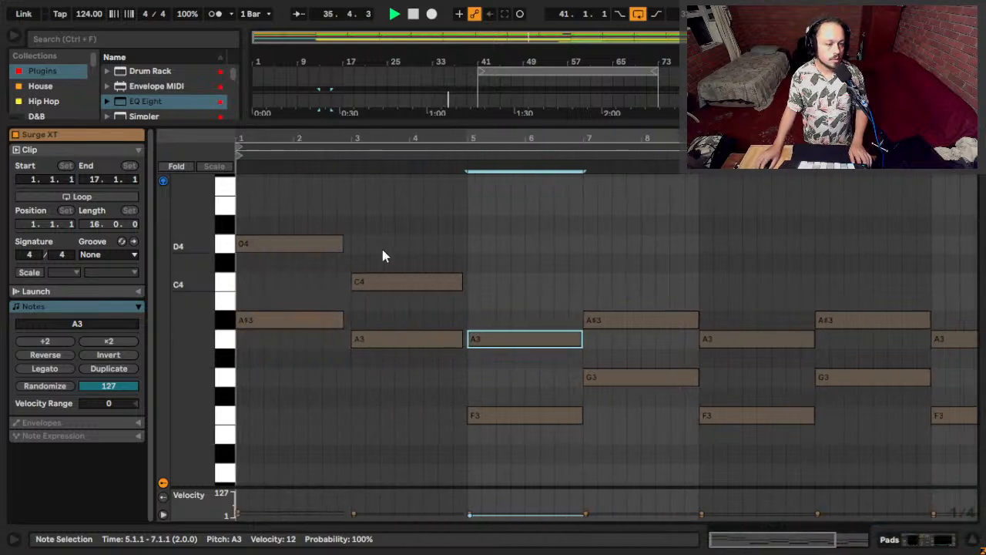
{"action": "left_click_drag", "start_coordinate": [282, 213], "coordinate": [354, 331]}
{"action": "left_click_drag", "start_coordinate": [396, 231], "coordinate": [466, 349]}
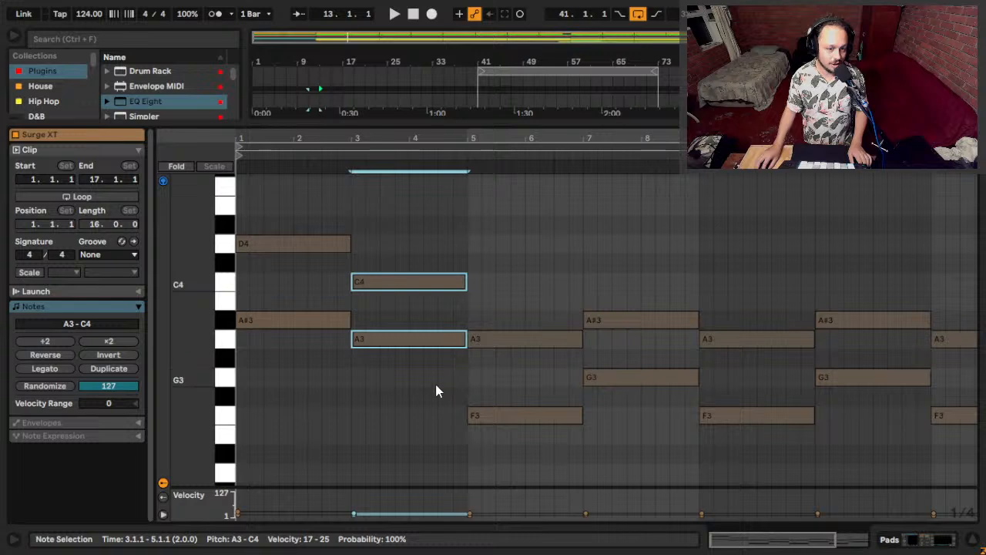
{"action": "left_click", "coordinate": [365, 205]}
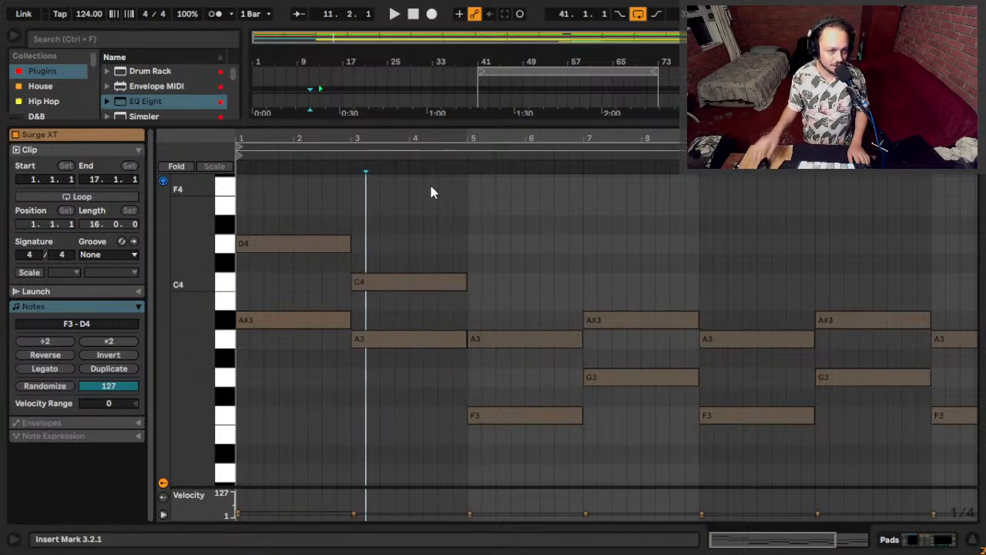
Shorten all notes in the clip together to about 1.75 bars each, leaving about one beat of gap before the next chord.
{"action": "key", "text": "ctrl+a"}
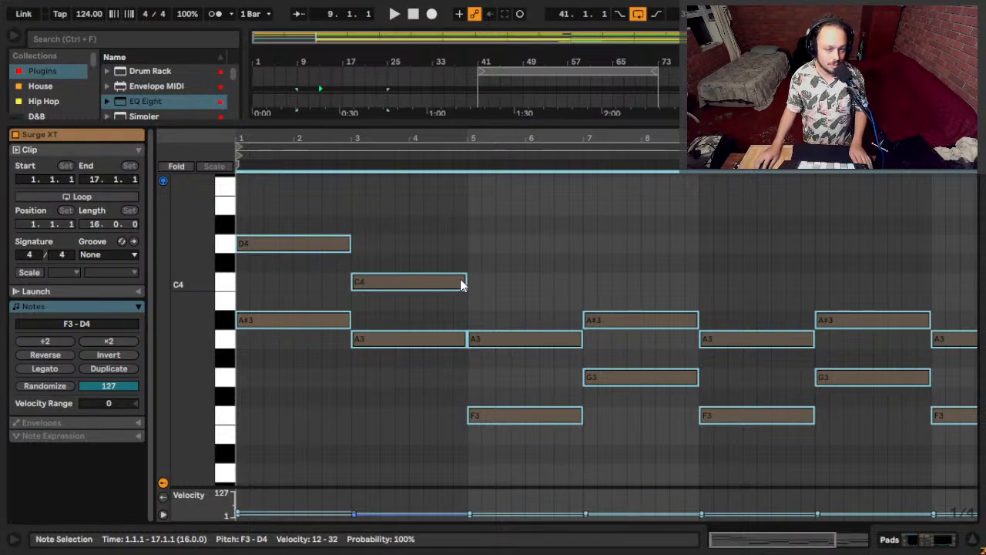
{"action": "left_click_drag", "start_coordinate": [465, 132], "coordinate": [429, 286]}
{"action": "left_click", "coordinate": [346, 167]}
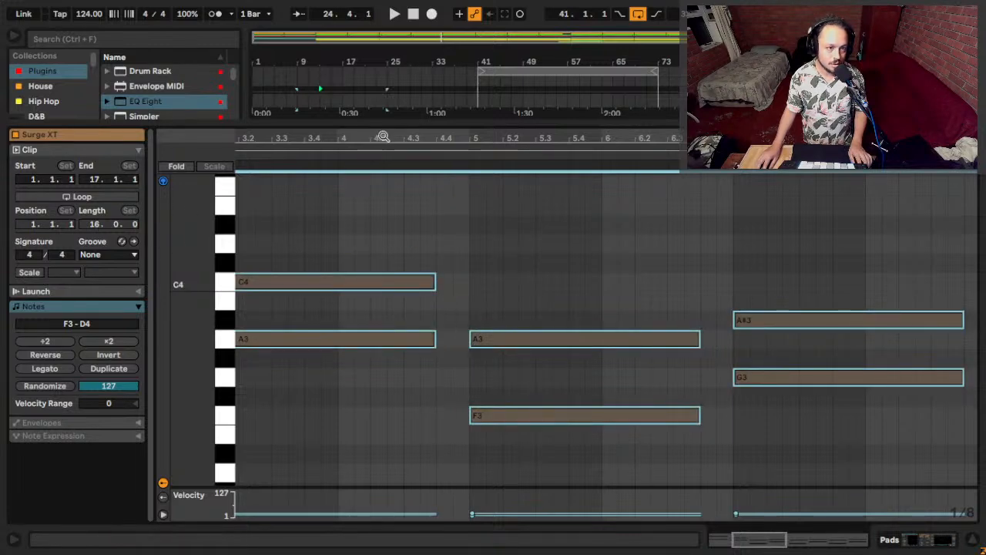
{"action": "key", "text": "z"}
{"action": "left_click", "coordinate": [359, 247]}
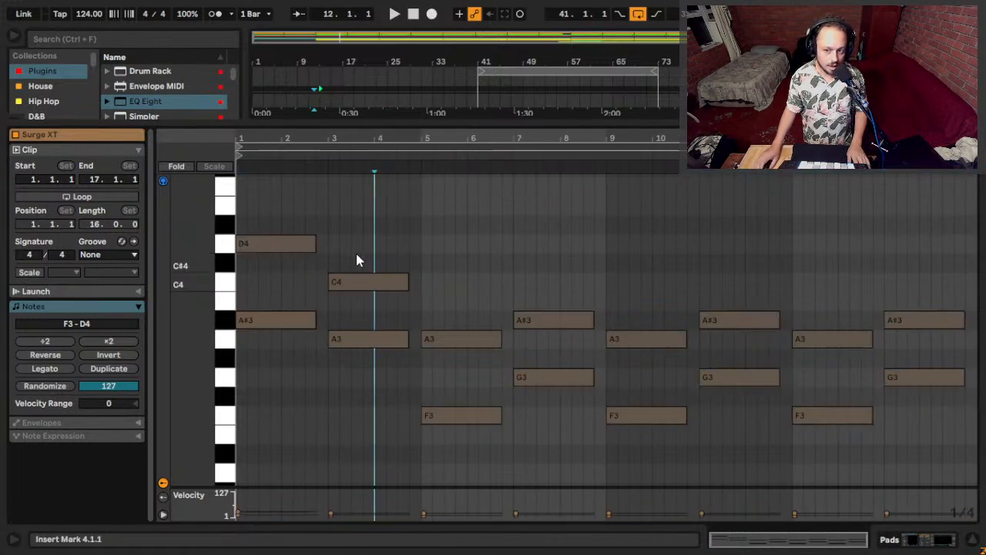
Switch from the clip's notes to the Pads track's devices and place the insert marker at bar 1 on Pads.
{"action": "key", "text": "shift+Tab"}
{"action": "left_click", "coordinate": [341, 131]}
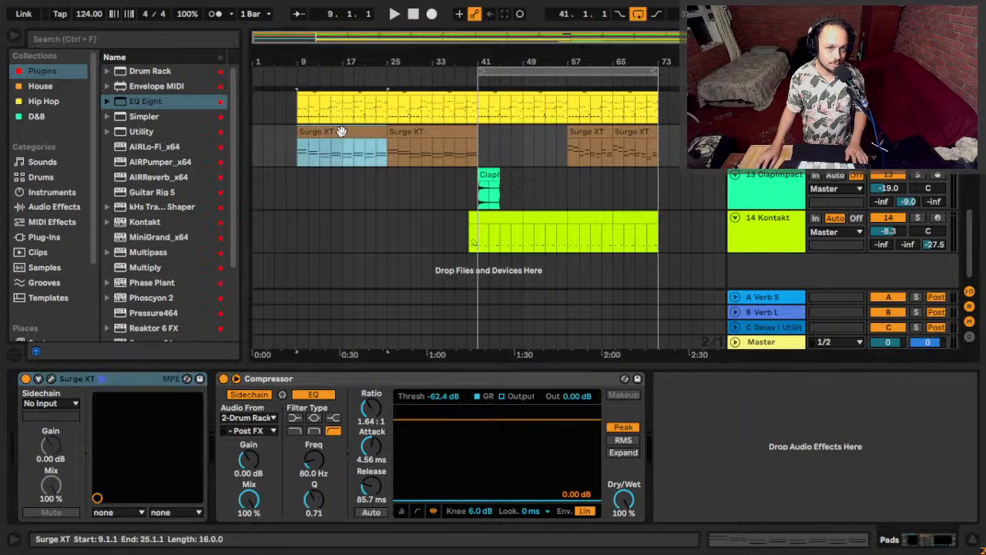
{"action": "left_click", "coordinate": [299, 162]}
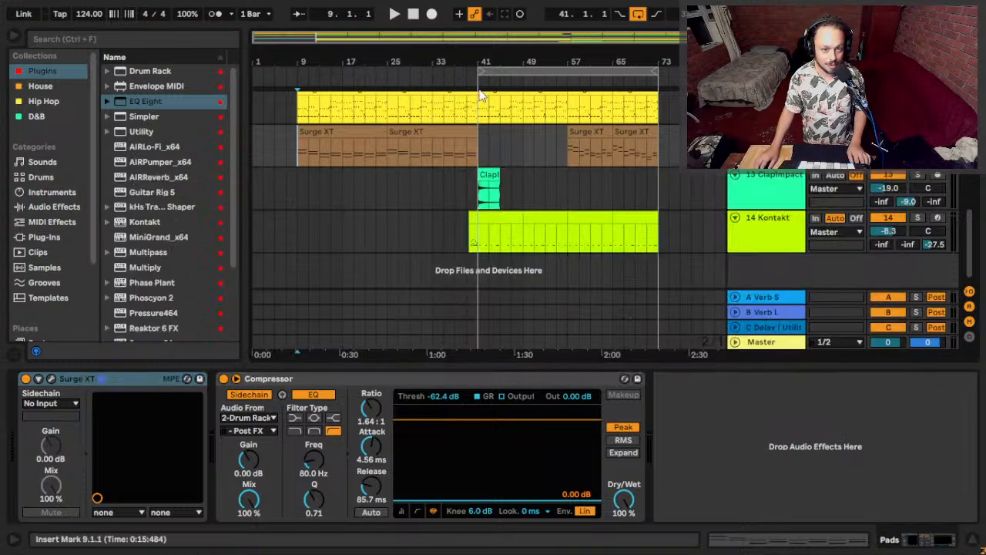
{"action": "scroll", "coordinate": [510, 276], "scroll_direction": "up", "scroll_amount": 4}
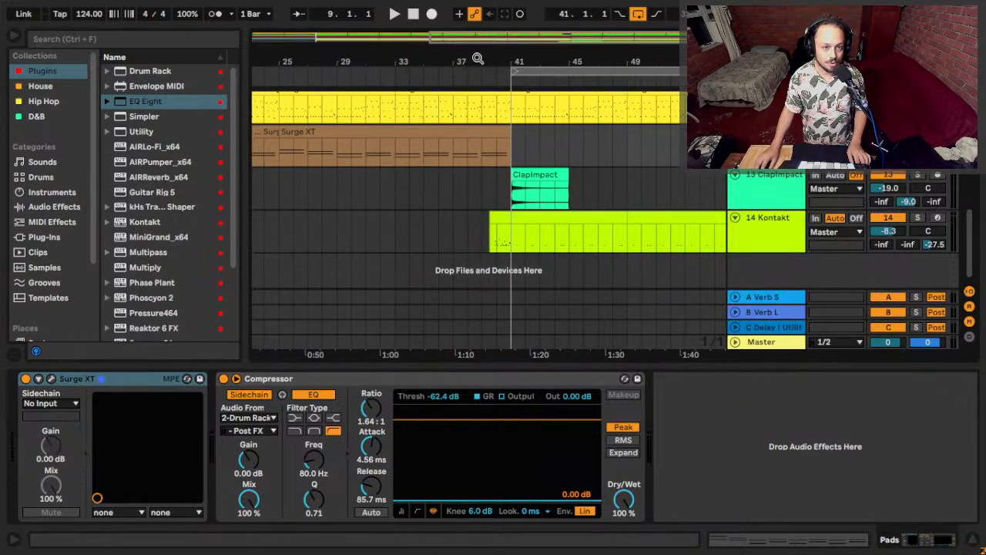
{"action": "left_click_drag", "start_coordinate": [478, 60], "coordinate": [472, 63]}
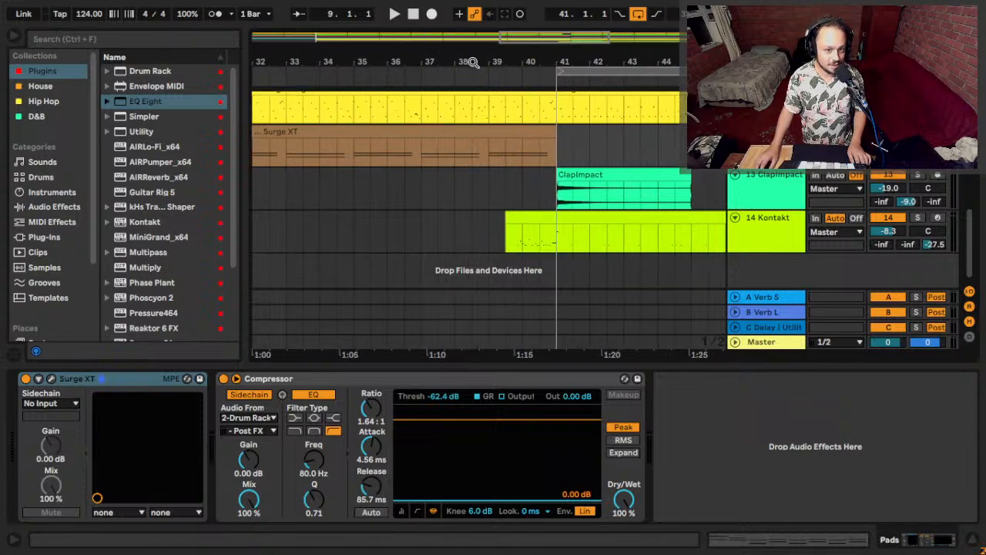
{"action": "left_click_drag", "start_coordinate": [435, 62], "coordinate": [448, 26]}
{"action": "scroll", "coordinate": [252, 206], "scroll_direction": "up", "scroll_amount": 2}
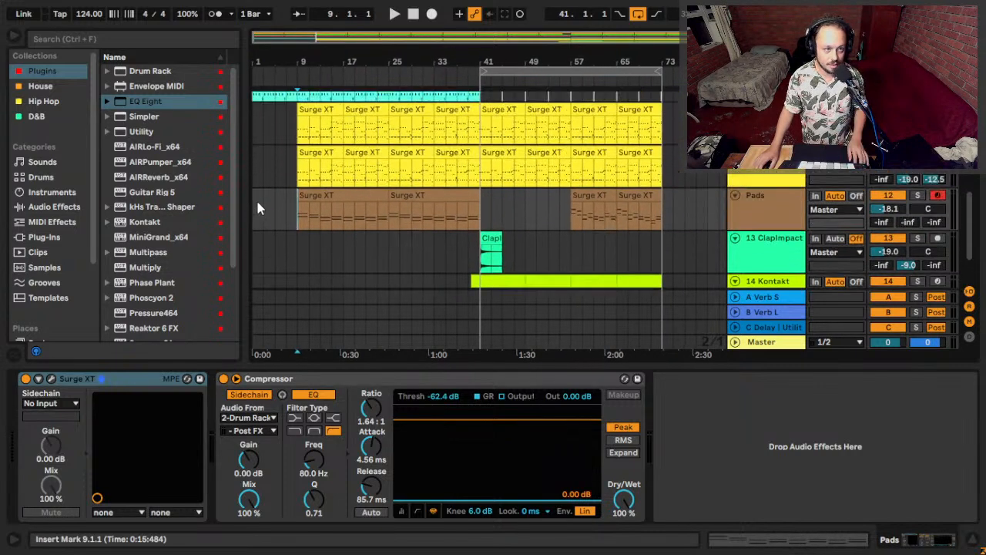
{"action": "left_click", "coordinate": [259, 215]}
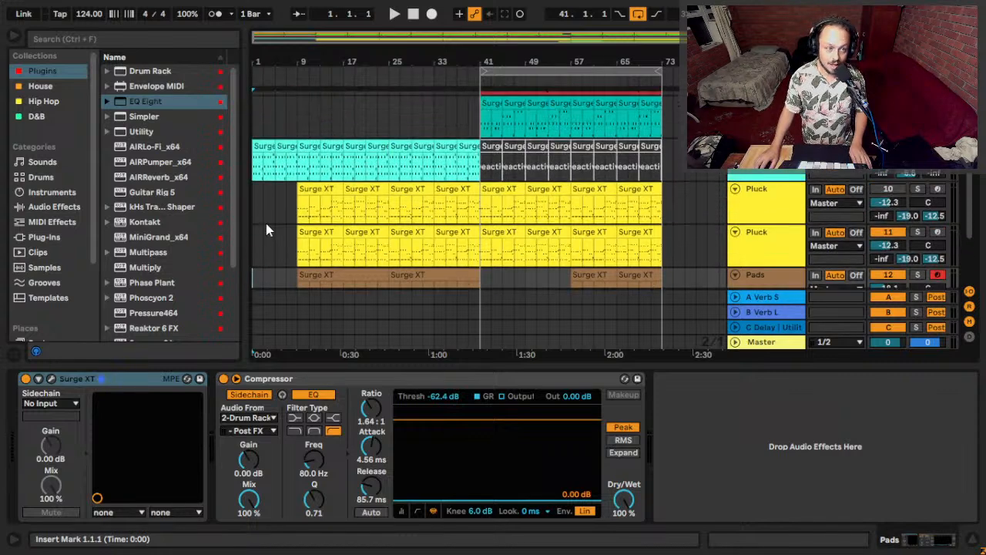
Reduce the heights of the Kontakt, ClapImpact, Pads and both Pluck tracks in the arrangement.
{"action": "scroll", "coordinate": [266, 223], "scroll_direction": "up", "scroll_amount": 2}
{"action": "scroll", "coordinate": [265, 230], "scroll_direction": "down", "scroll_amount": 3}
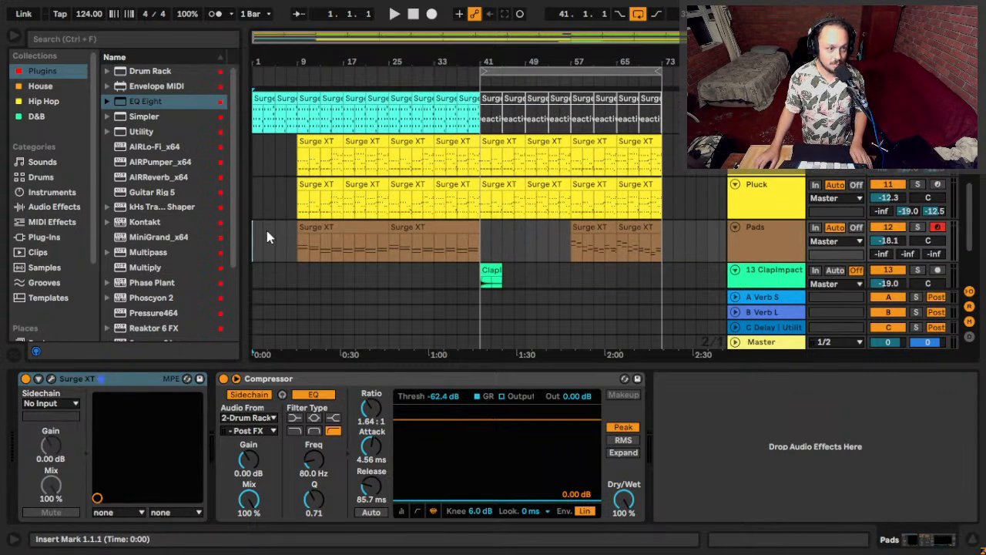
{"action": "scroll", "coordinate": [267, 231], "scroll_direction": "down", "scroll_amount": 4}
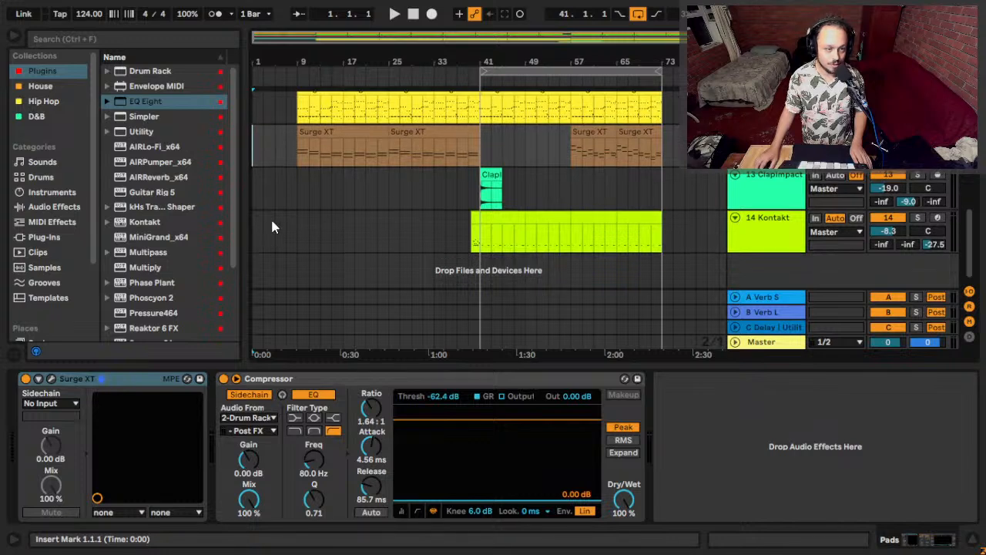
{"action": "scroll", "coordinate": [271, 217], "scroll_direction": "down", "scroll_amount": 1, "text": "alt"}
{"action": "scroll", "coordinate": [276, 178], "scroll_direction": "down", "scroll_amount": 1, "text": "alt"}
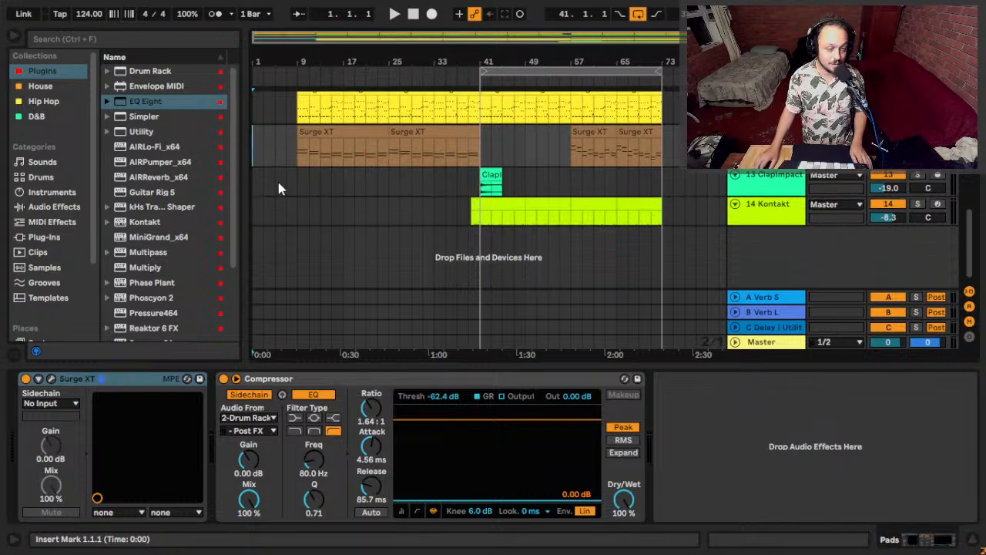
{"action": "scroll", "coordinate": [266, 143], "scroll_direction": "down", "scroll_amount": 1, "text": "alt"}
{"action": "scroll", "coordinate": [266, 130], "scroll_direction": "up", "scroll_amount": 2}
{"action": "scroll", "coordinate": [272, 143], "scroll_direction": "down", "scroll_amount": 1, "text": "alt"}
{"action": "scroll", "coordinate": [267, 116], "scroll_direction": "up", "scroll_amount": 1}
{"action": "scroll", "coordinate": [267, 127], "scroll_direction": "down", "scroll_amount": 1, "text": "alt"}
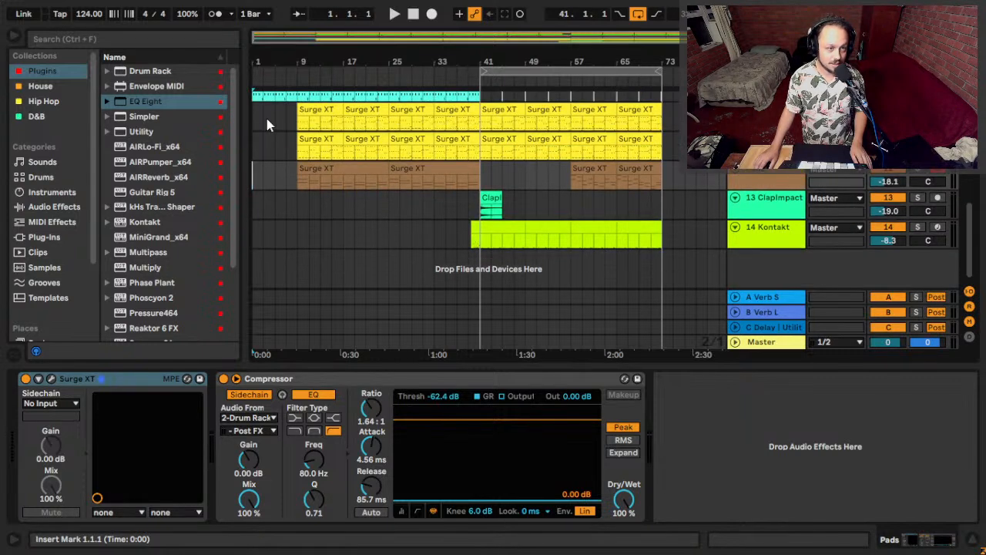
Reduce the heights of the Chord Stabs, 8 Serum_x64 and Bass 2 tracks.
{"action": "scroll", "coordinate": [267, 122], "scroll_direction": "up", "scroll_amount": 1}
{"action": "scroll", "coordinate": [267, 124], "scroll_direction": "down", "scroll_amount": 1, "text": "alt"}
{"action": "scroll", "coordinate": [268, 129], "scroll_direction": "up", "scroll_amount": 1}
{"action": "scroll", "coordinate": [269, 135], "scroll_direction": "up", "scroll_amount": 3}
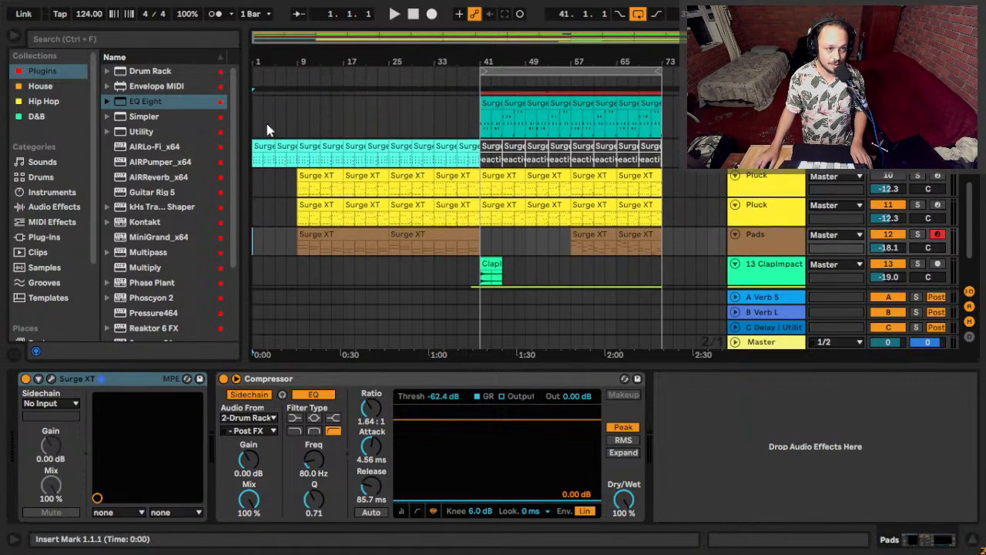
{"action": "scroll", "coordinate": [287, 160], "scroll_direction": "down", "scroll_amount": 1, "text": "alt"}
{"action": "scroll", "coordinate": [272, 127], "scroll_direction": "up", "scroll_amount": 2}
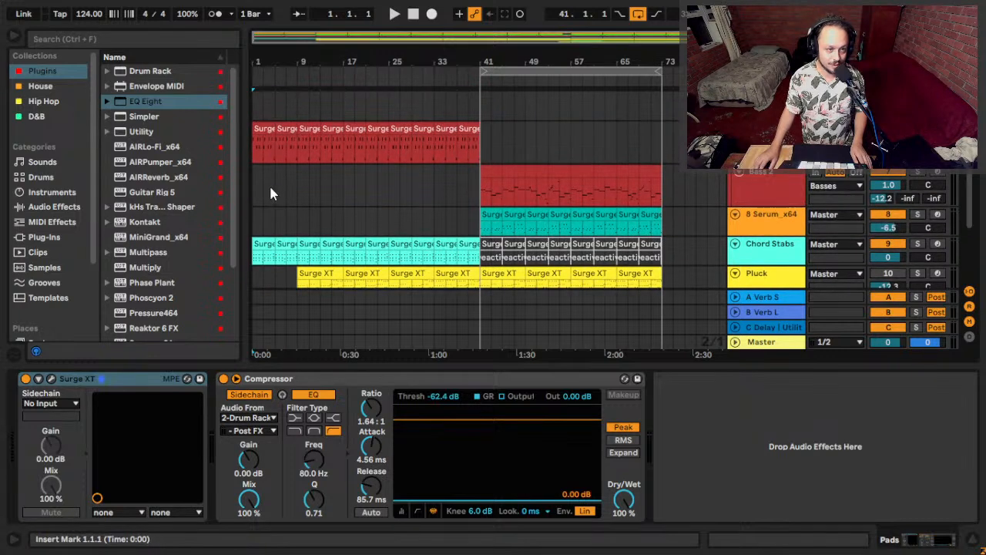
{"action": "scroll", "coordinate": [269, 180], "scroll_direction": "down", "scroll_amount": 1, "text": "alt"}
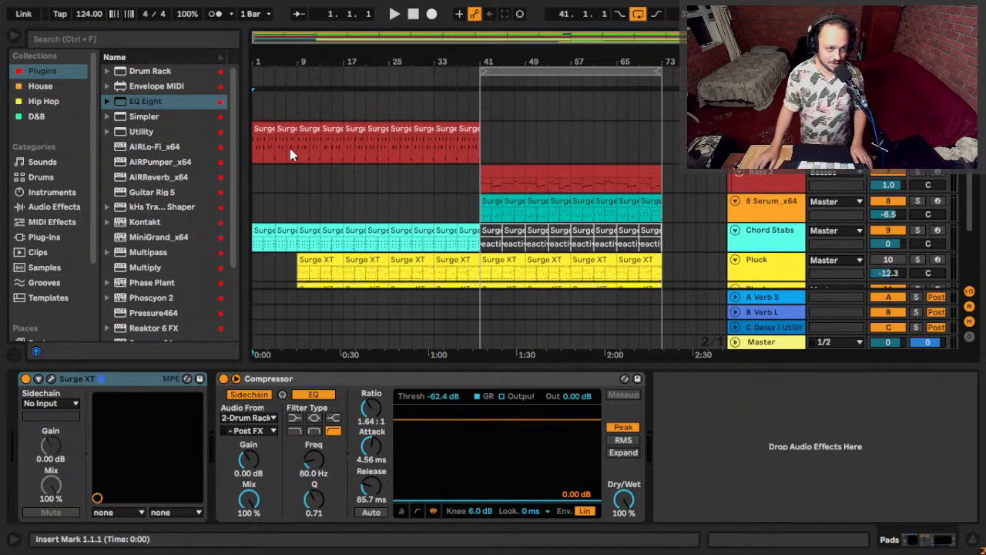
Place the insert marker at the start of bar 1 on the Bass 2 track.
{"action": "scroll", "coordinate": [281, 162], "scroll_direction": "up", "scroll_amount": 2}
{"action": "left_click", "coordinate": [312, 215]}
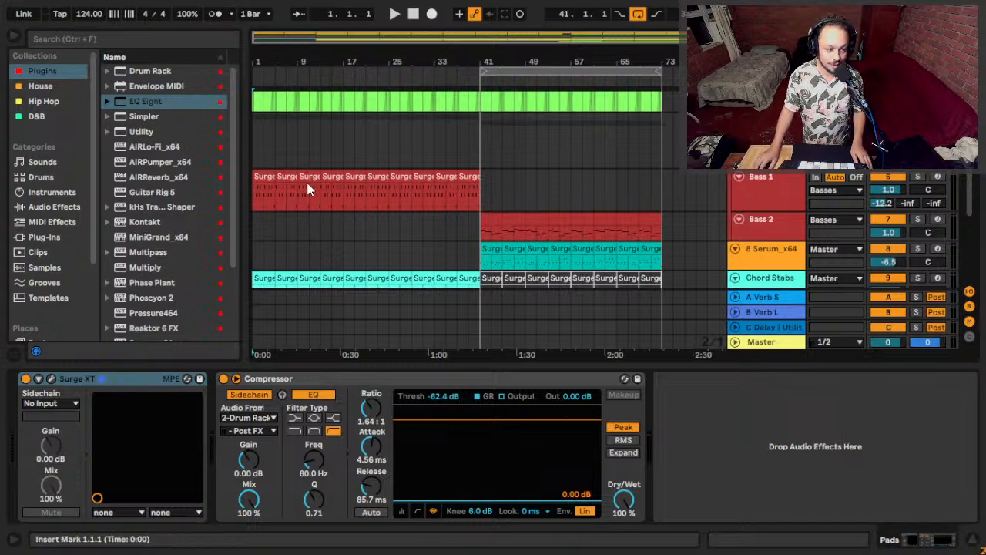
{"action": "left_click", "coordinate": [263, 235]}
{"action": "left_click", "coordinate": [327, 223]}
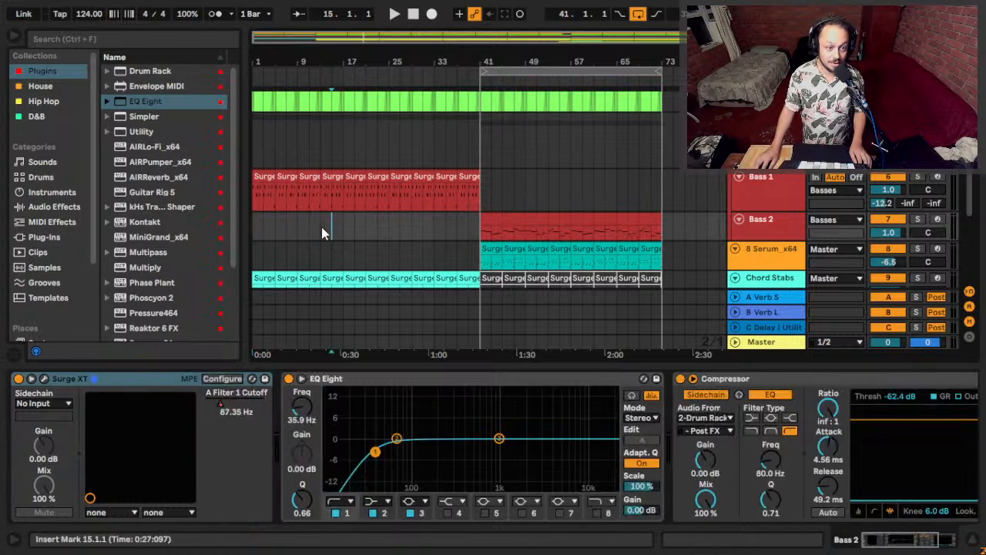
{"action": "left_click", "coordinate": [286, 235]}
{"action": "left_click_drag", "start_coordinate": [286, 235], "coordinate": [255, 232]}
{"action": "left_click", "coordinate": [252, 235]}
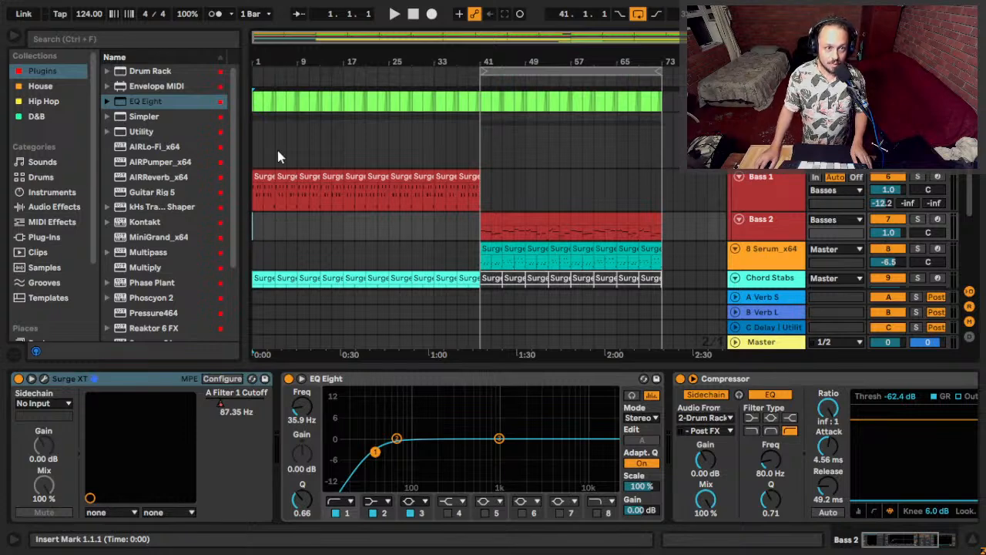
Reduce the heights of the two orange drum tracks above the 808 Core Kit.
{"action": "scroll", "coordinate": [279, 209], "scroll_direction": "up", "scroll_amount": 4}
{"action": "scroll", "coordinate": [311, 253], "scroll_direction": "up", "scroll_amount": 2}
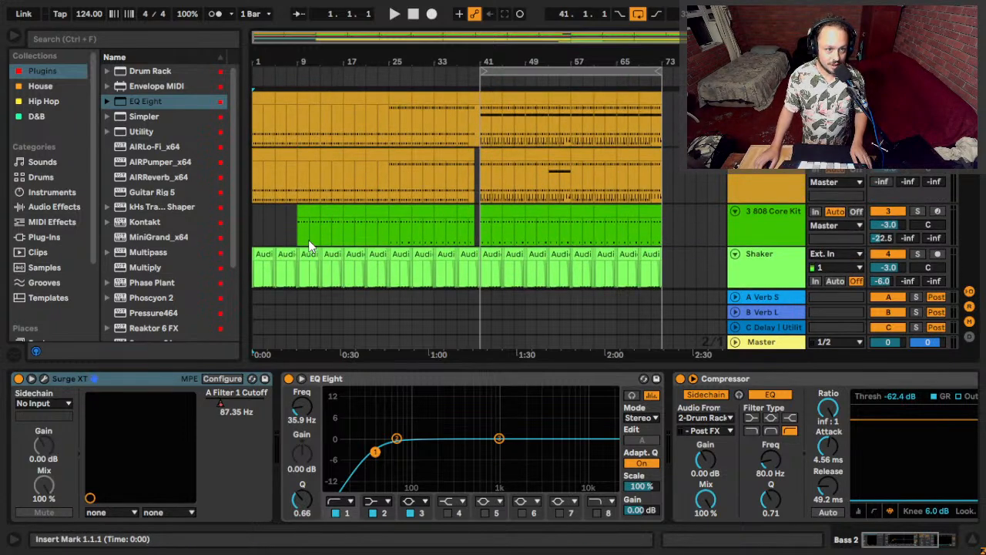
{"action": "scroll", "coordinate": [284, 161], "scroll_direction": "down", "scroll_amount": 1}
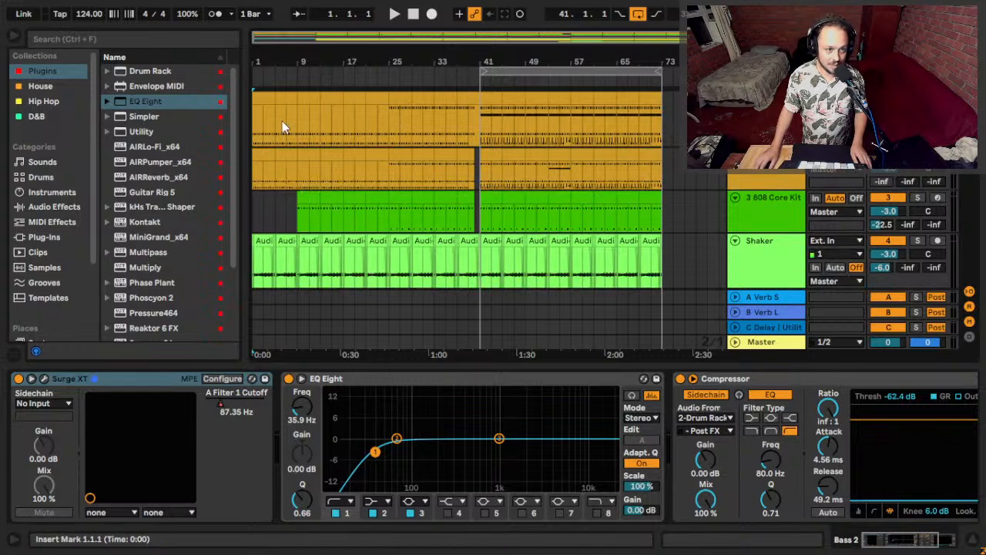
{"action": "scroll", "coordinate": [282, 131], "scroll_direction": "down", "scroll_amount": 1}
{"action": "scroll", "coordinate": [296, 231], "scroll_direction": "down", "scroll_amount": 2}
{"action": "scroll", "coordinate": [288, 198], "scroll_direction": "down", "scroll_amount": 1}
{"action": "scroll", "coordinate": [287, 191], "scroll_direction": "up", "scroll_amount": 3}
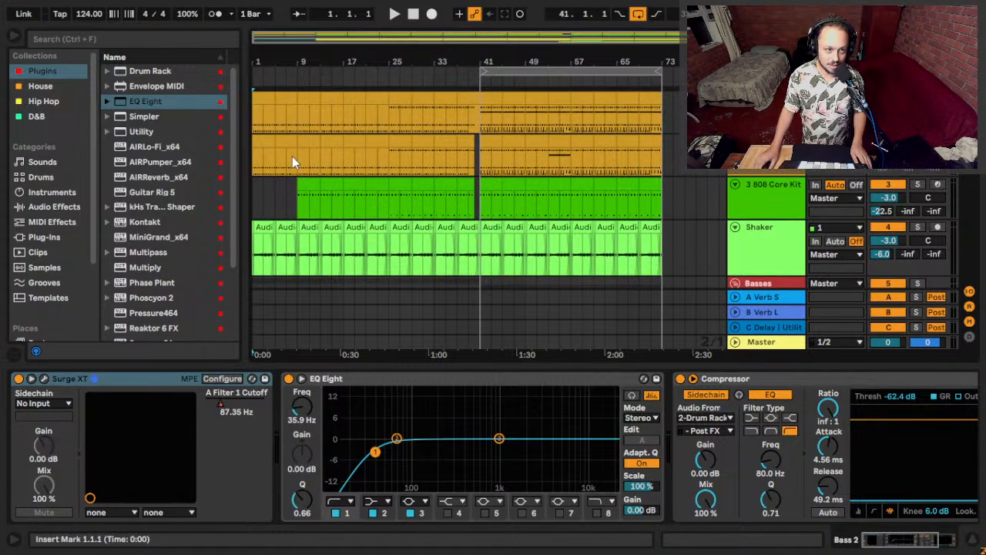
Select the Bass 1 track with the insert marker at the start of bar 1.
{"action": "scroll", "coordinate": [285, 173], "scroll_direction": "down", "scroll_amount": 3}
{"action": "scroll", "coordinate": [279, 188], "scroll_direction": "down", "scroll_amount": 5}
{"action": "scroll", "coordinate": [277, 191], "scroll_direction": "up", "scroll_amount": 6}
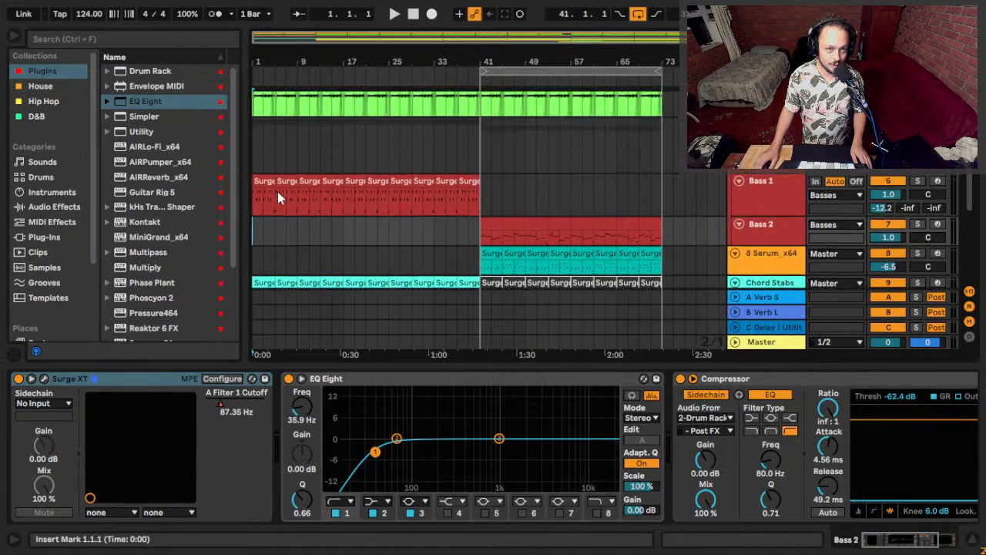
{"action": "scroll", "coordinate": [277, 196], "scroll_direction": "down", "scroll_amount": 4}
{"action": "scroll", "coordinate": [278, 197], "scroll_direction": "up", "scroll_amount": 4}
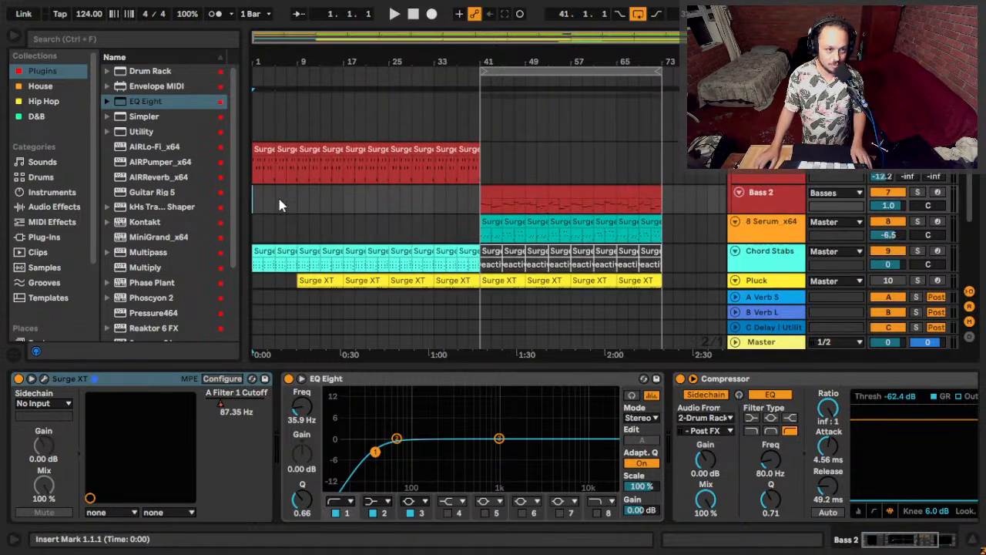
{"action": "scroll", "coordinate": [277, 195], "scroll_direction": "down", "scroll_amount": 3}
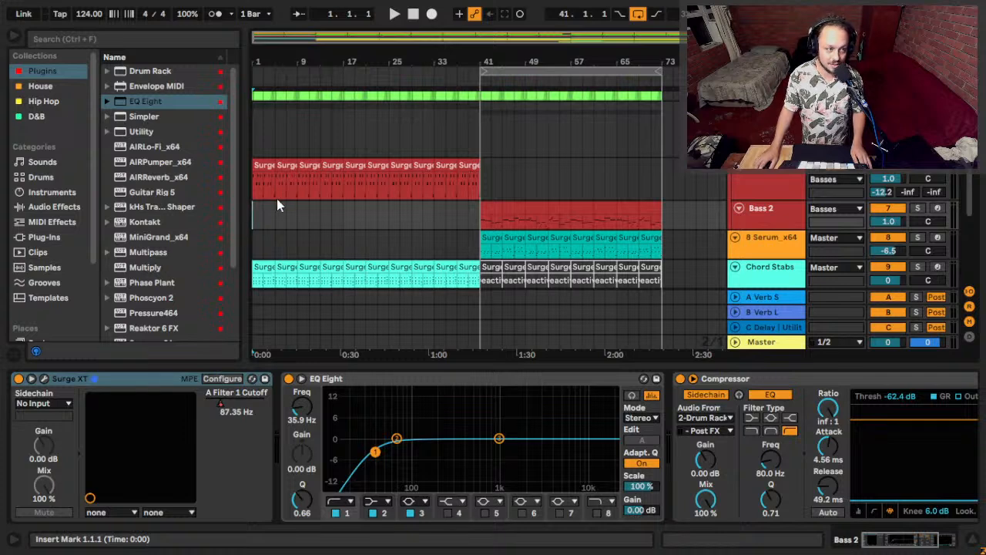
{"action": "left_click", "coordinate": [262, 194]}
{"action": "left_click", "coordinate": [257, 194]}
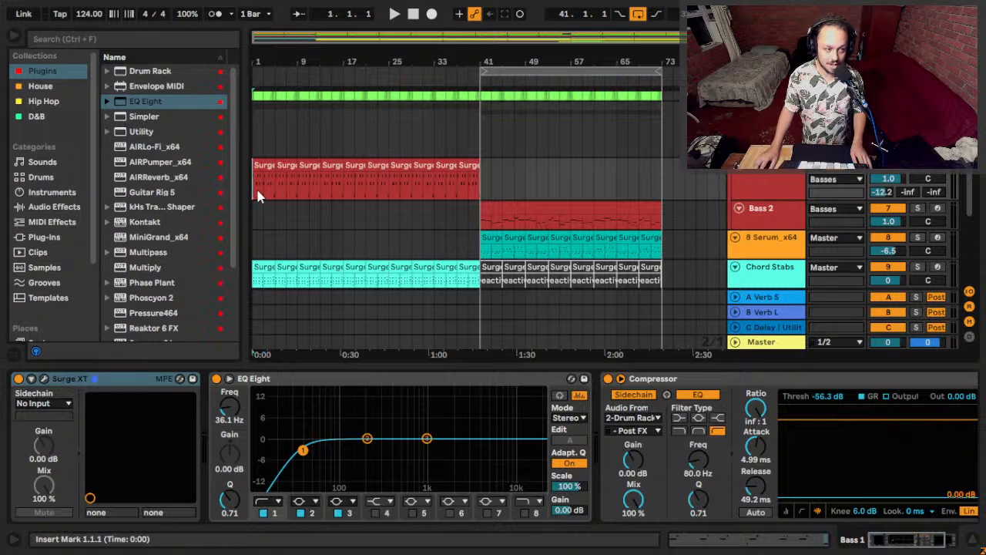
{"action": "scroll", "coordinate": [258, 195], "scroll_direction": "down", "scroll_amount": 3}
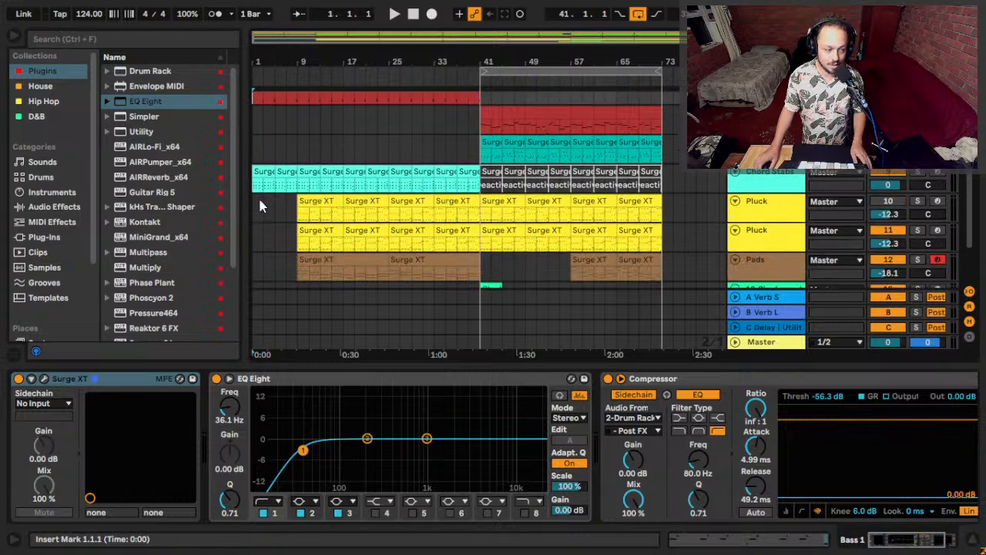
{"action": "scroll", "coordinate": [264, 202], "scroll_direction": "up", "scroll_amount": 2}
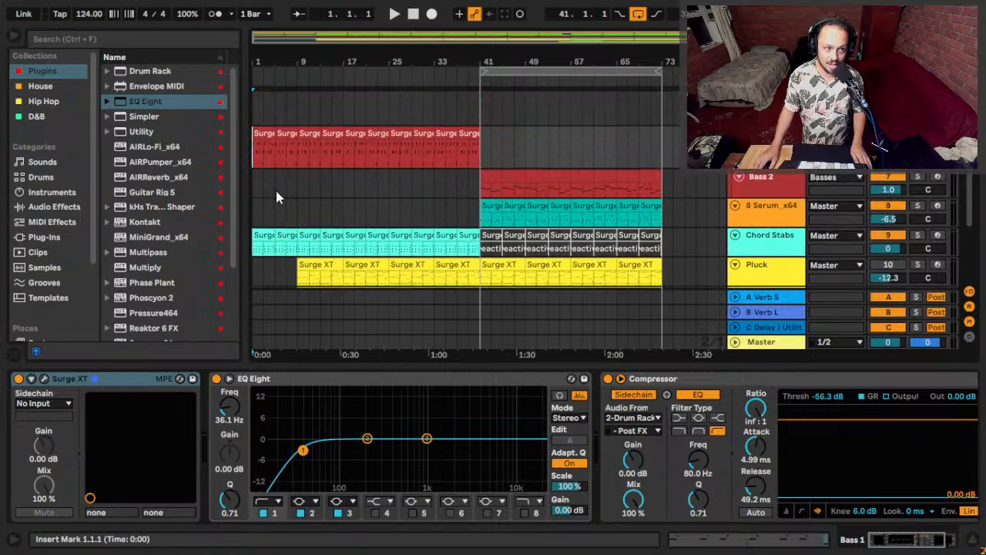
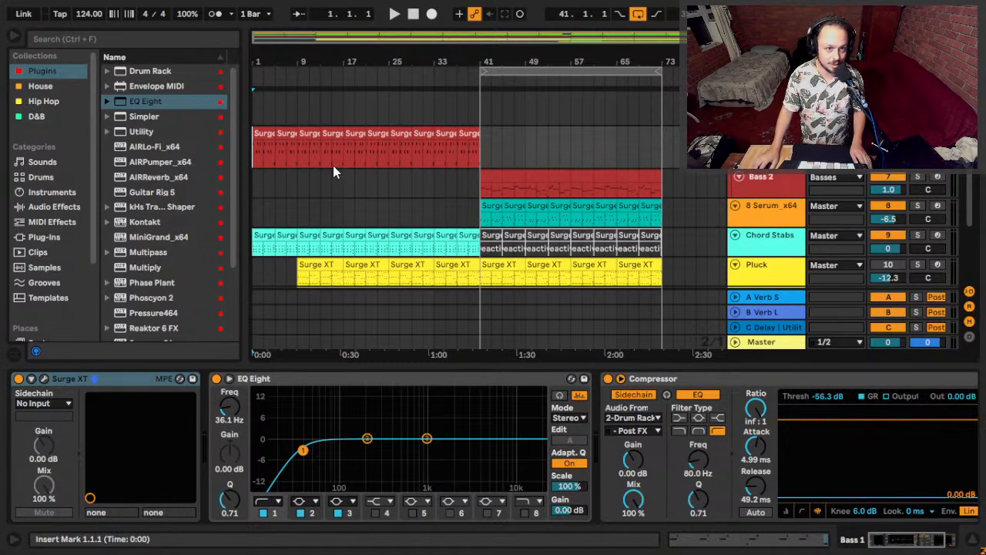
Reduce the heights of the Bass 1 and Shaker tracks.
{"action": "key", "text": "ctrl+d"}
{"action": "scroll", "coordinate": [323, 147], "scroll_direction": "down", "scroll_amount": 5}
{"action": "left_click", "coordinate": [325, 144]}
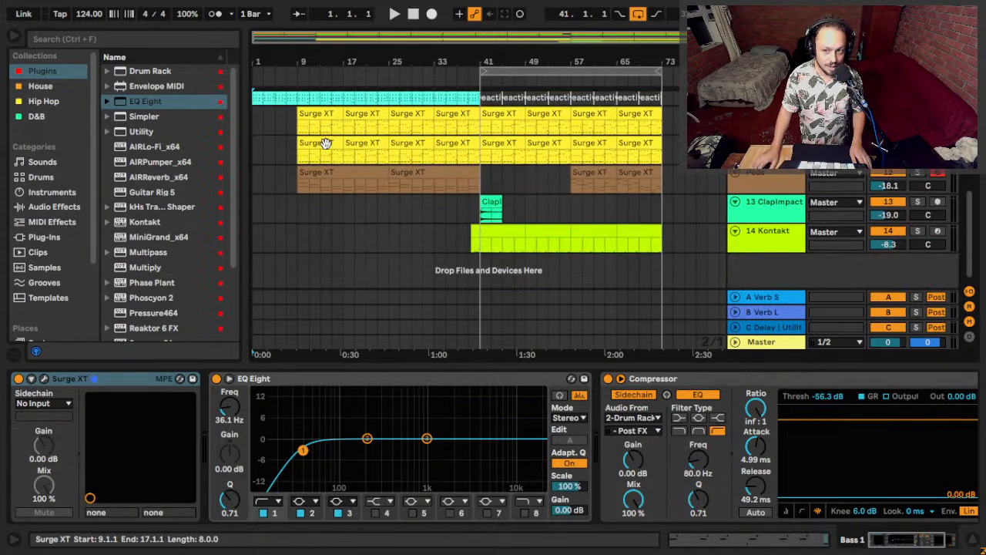
{"action": "scroll", "coordinate": [326, 147], "scroll_direction": "up", "scroll_amount": 5}
{"action": "scroll", "coordinate": [328, 195], "scroll_direction": "up", "scroll_amount": 3}
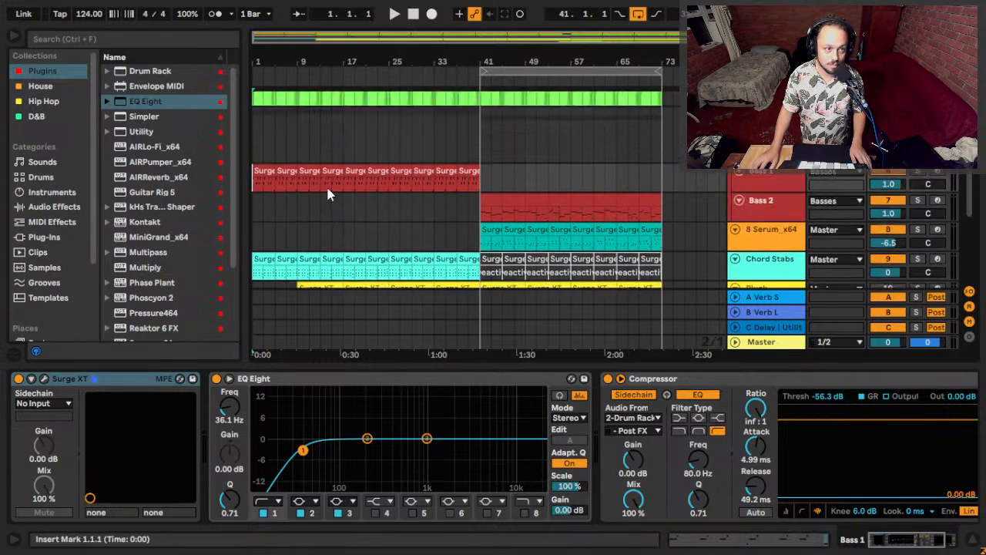
{"action": "scroll", "coordinate": [316, 181], "scroll_direction": "up", "scroll_amount": 3}
{"action": "scroll", "coordinate": [315, 181], "scroll_direction": "down", "scroll_amount": 1}
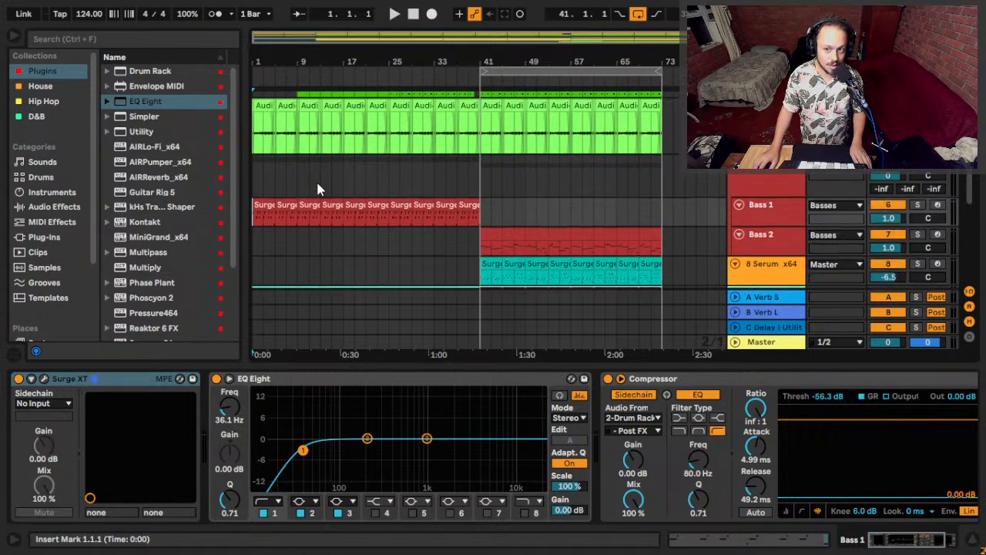
{"action": "scroll", "coordinate": [317, 185], "scroll_direction": "up", "scroll_amount": 2}
{"action": "scroll", "coordinate": [311, 190], "scroll_direction": "down", "scroll_amount": 1}
{"action": "scroll", "coordinate": [304, 150], "scroll_direction": "up", "scroll_amount": 3}
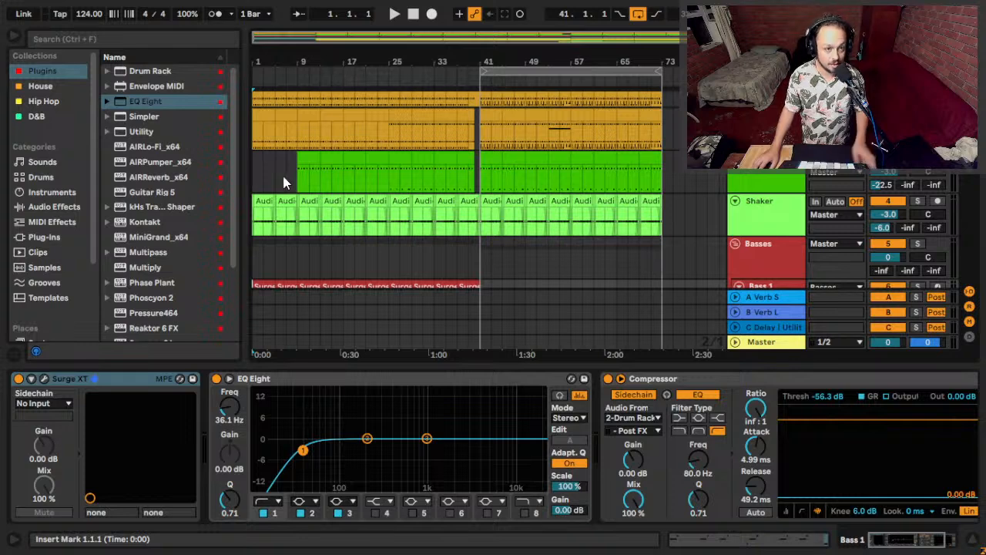
Select the 808 Core Kit track at the start of bar 1 and reduce its height and those of the two orange drum tracks.
{"action": "left_click", "coordinate": [259, 177]}
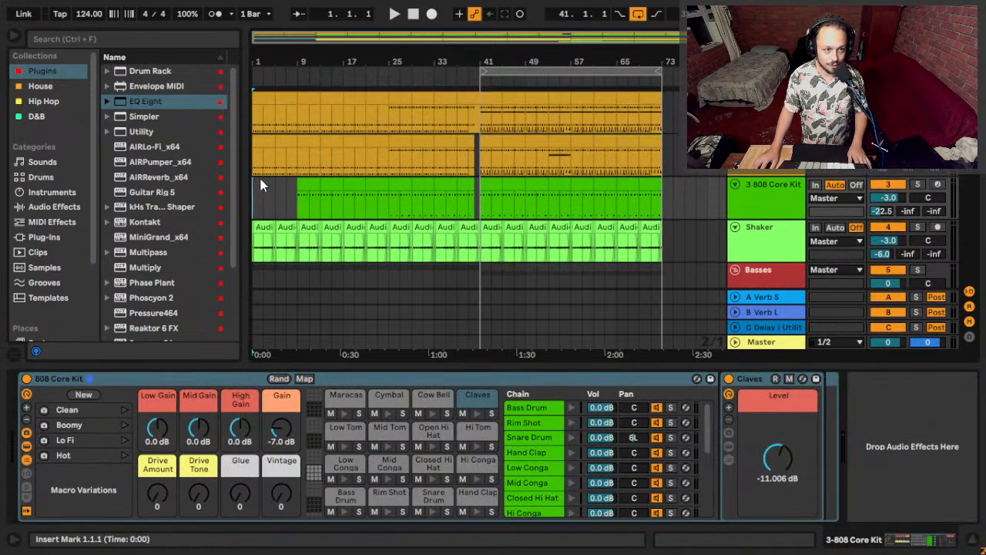
{"action": "scroll", "coordinate": [272, 165], "scroll_direction": "down", "scroll_amount": 1}
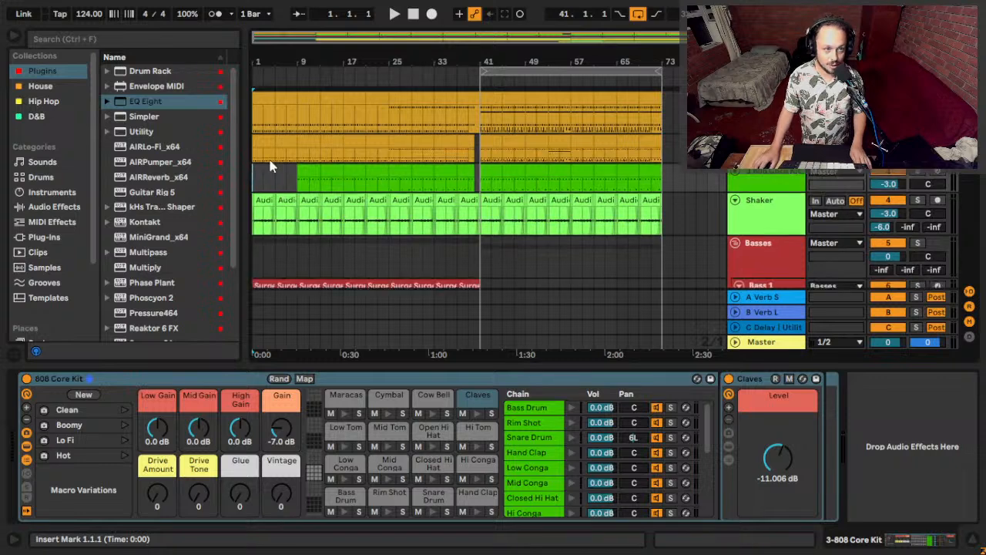
{"action": "scroll", "coordinate": [273, 130], "scroll_direction": "down", "scroll_amount": 1}
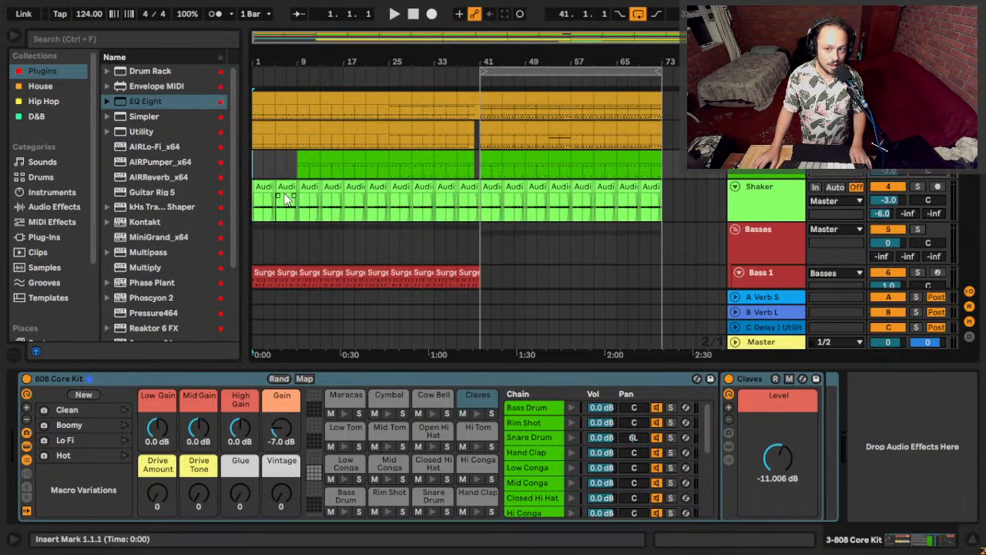
{"action": "scroll", "coordinate": [286, 201], "scroll_direction": "down", "scroll_amount": 1}
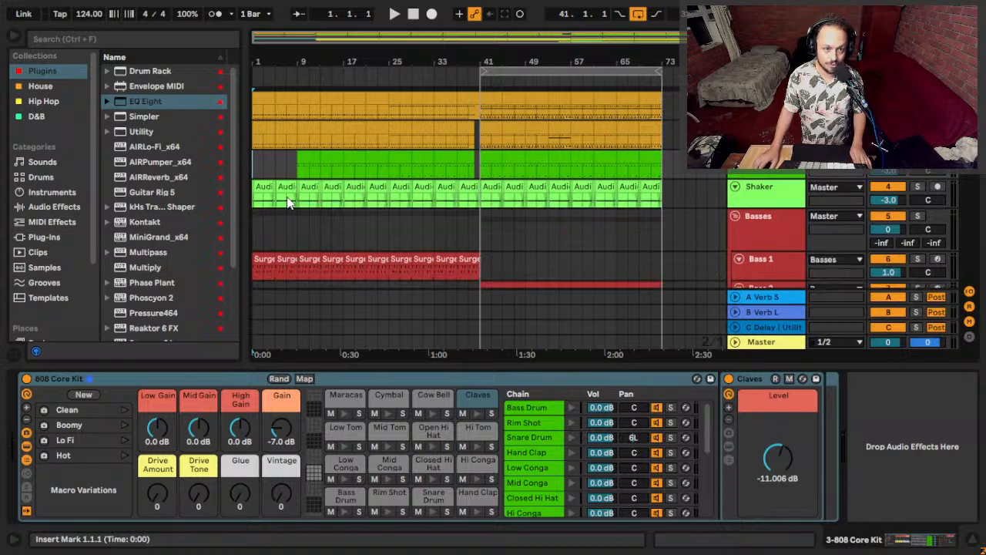
{"action": "scroll", "coordinate": [286, 201], "scroll_direction": "down", "scroll_amount": 5}
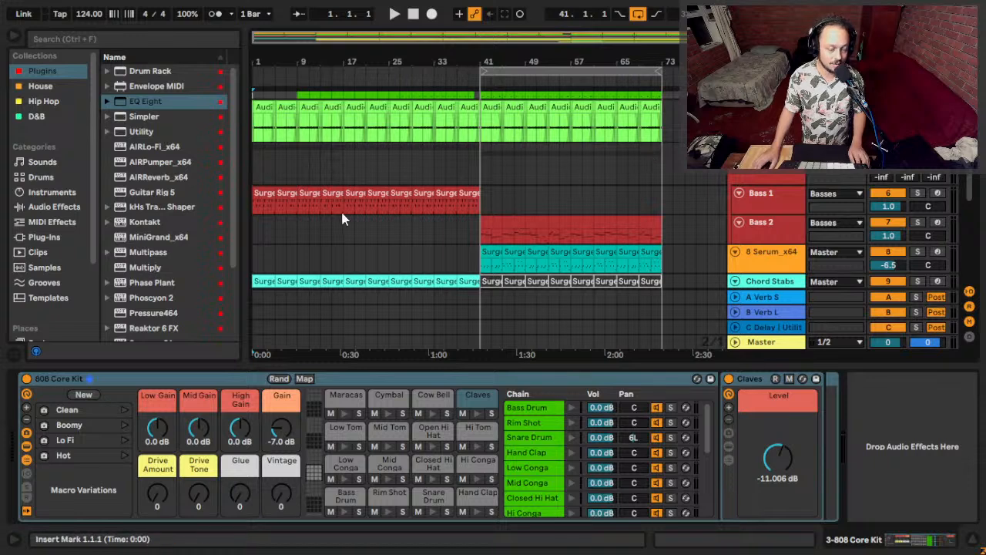
Place the insert marker at bar 17 on the Bass 2 track, and at the start of bar 1 on the first Pluck track.
{"action": "left_click", "coordinate": [262, 233]}
{"action": "left_click", "coordinate": [345, 234]}
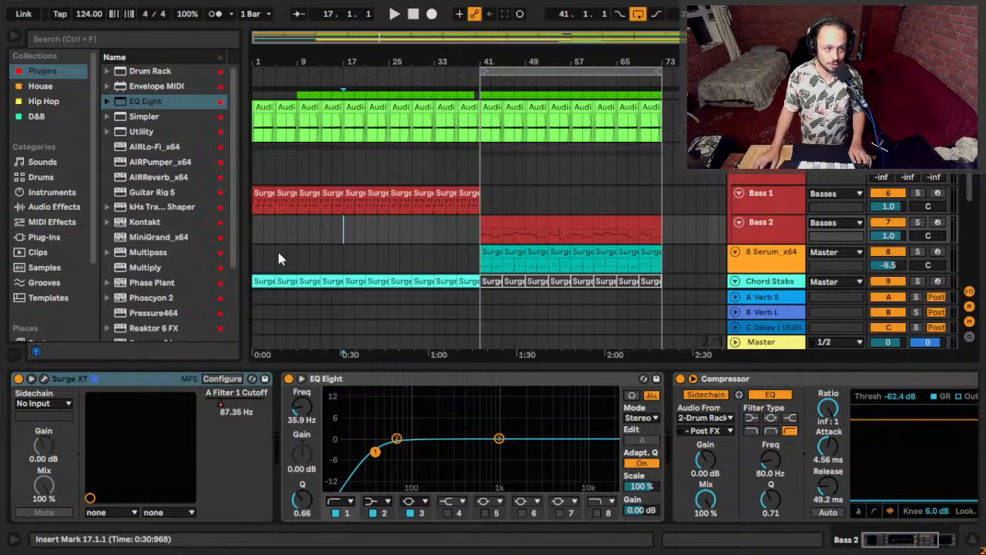
{"action": "left_click", "coordinate": [284, 278]}
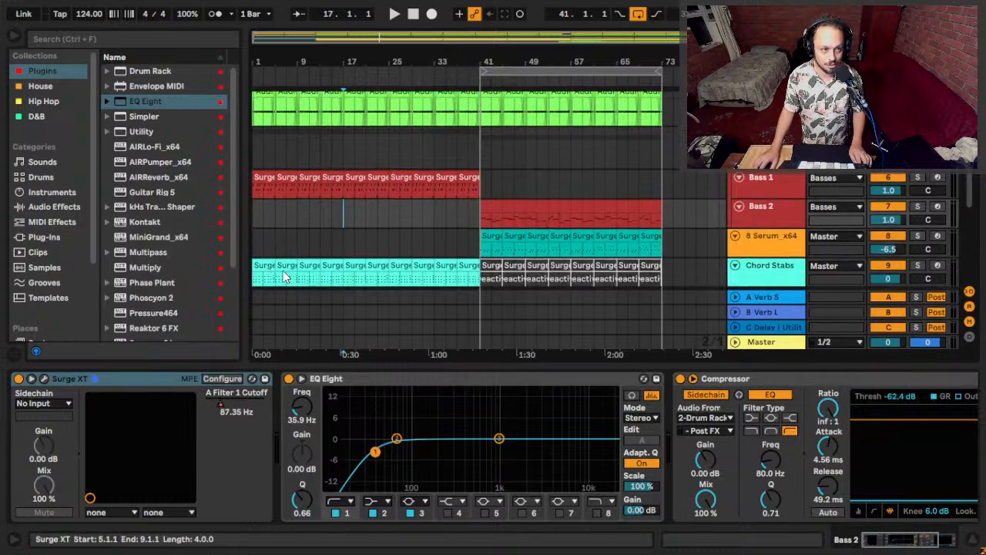
{"action": "scroll", "coordinate": [277, 261], "scroll_direction": "down", "scroll_amount": 3}
{"action": "left_click", "coordinate": [255, 218]}
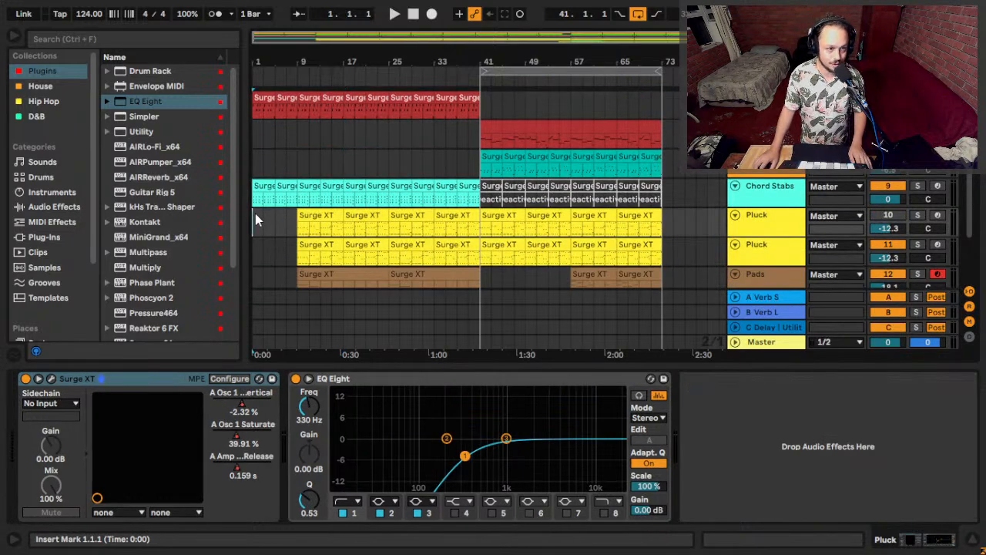
Place the insert marker at bar 25 on the 14 Kontakt track and return it to the start of bar 1.
{"action": "scroll", "coordinate": [255, 215], "scroll_direction": "down", "scroll_amount": 5}
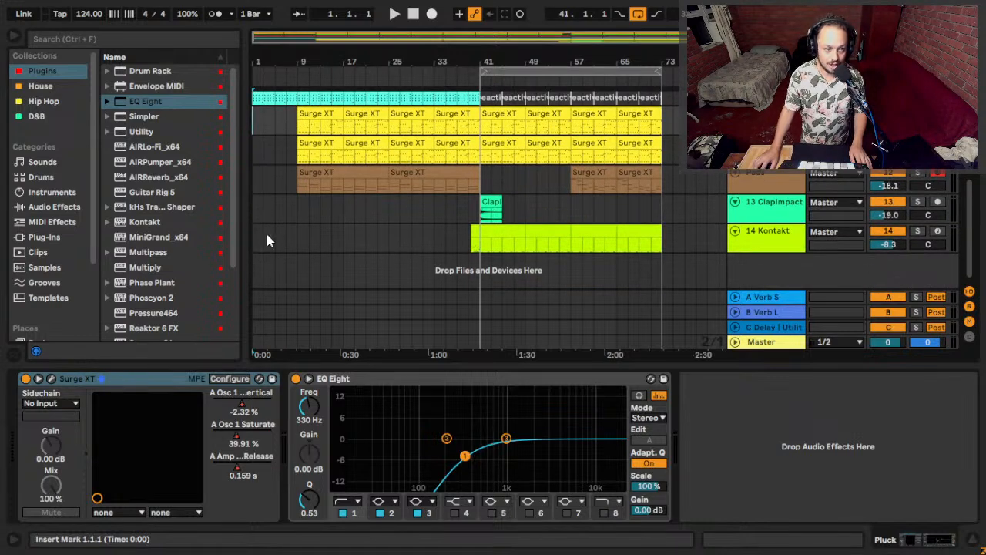
{"action": "left_click", "coordinate": [254, 232]}
{"action": "left_click", "coordinate": [291, 240]}
{"action": "left_click", "coordinate": [300, 237]}
{"action": "left_click", "coordinate": [362, 248]}
{"action": "left_click", "coordinate": [389, 237]}
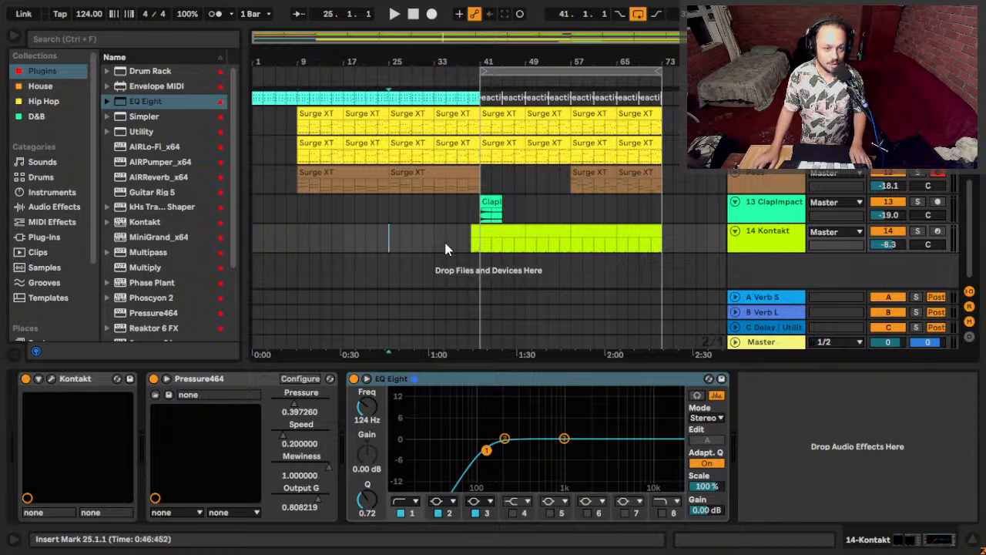
{"action": "left_click", "coordinate": [263, 245]}
{"action": "left_click", "coordinate": [253, 244]}
Place the insert marker at the start of bar 1 in the empty space before the 808 Core Kit clips.
{"action": "scroll", "coordinate": [269, 256], "scroll_direction": "up", "scroll_amount": 3}
{"action": "scroll", "coordinate": [270, 261], "scroll_direction": "down", "scroll_amount": 3}
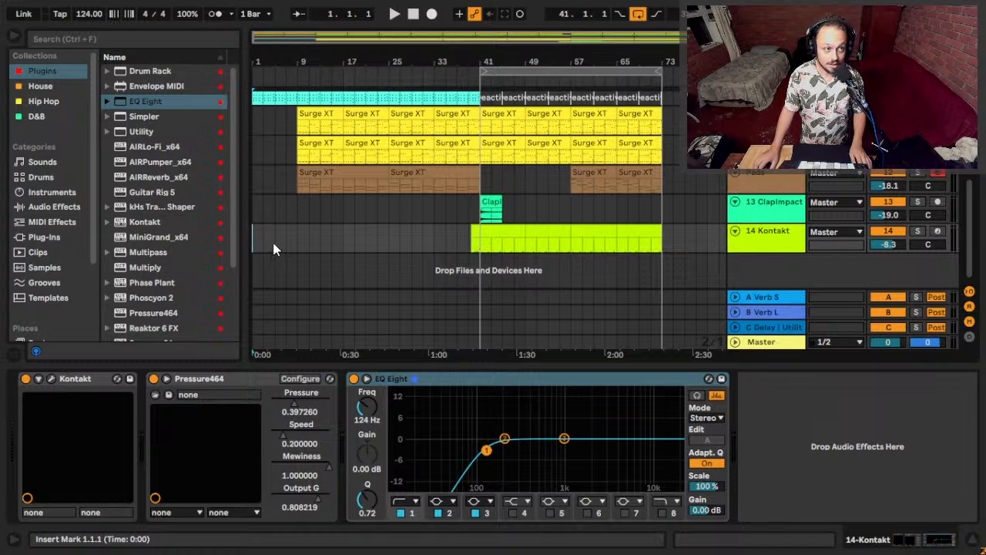
{"action": "scroll", "coordinate": [272, 242], "scroll_direction": "up", "scroll_amount": 8}
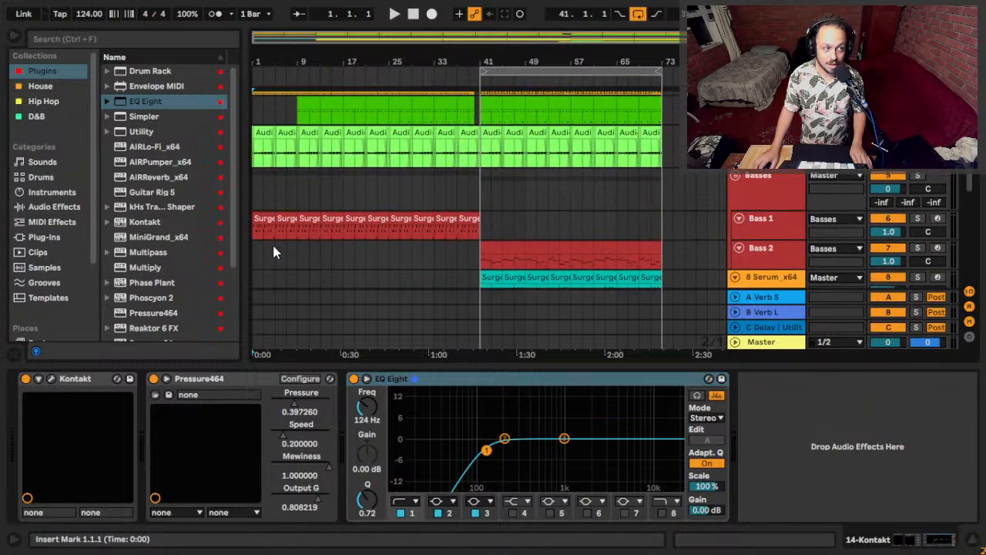
{"action": "scroll", "coordinate": [279, 232], "scroll_direction": "up", "scroll_amount": 3}
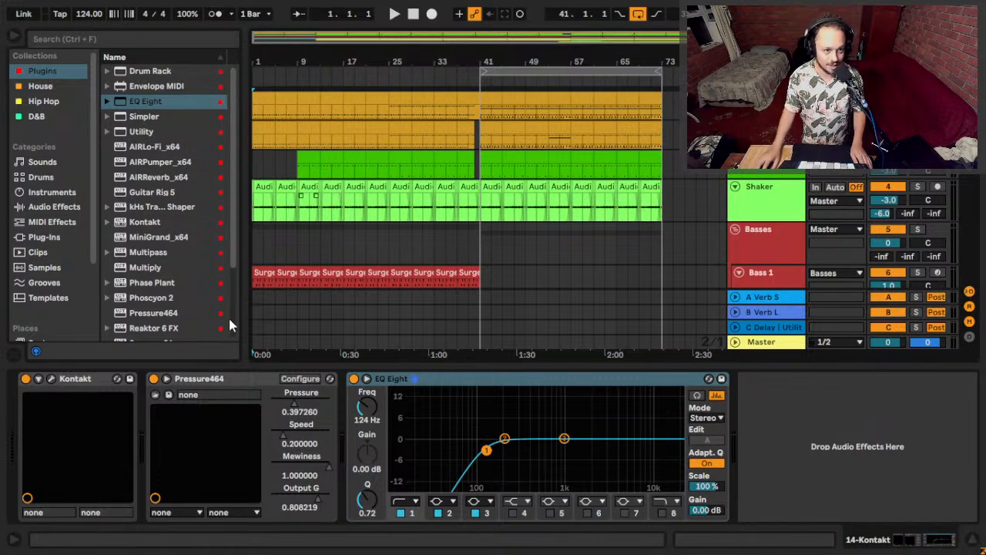
{"action": "left_click", "coordinate": [263, 164]}
{"action": "left_click", "coordinate": [257, 169]}
Select the Pads track and the first Pluck track with the insert marker at the start of bar 1.
{"action": "scroll", "coordinate": [257, 171], "scroll_direction": "down", "scroll_amount": 10}
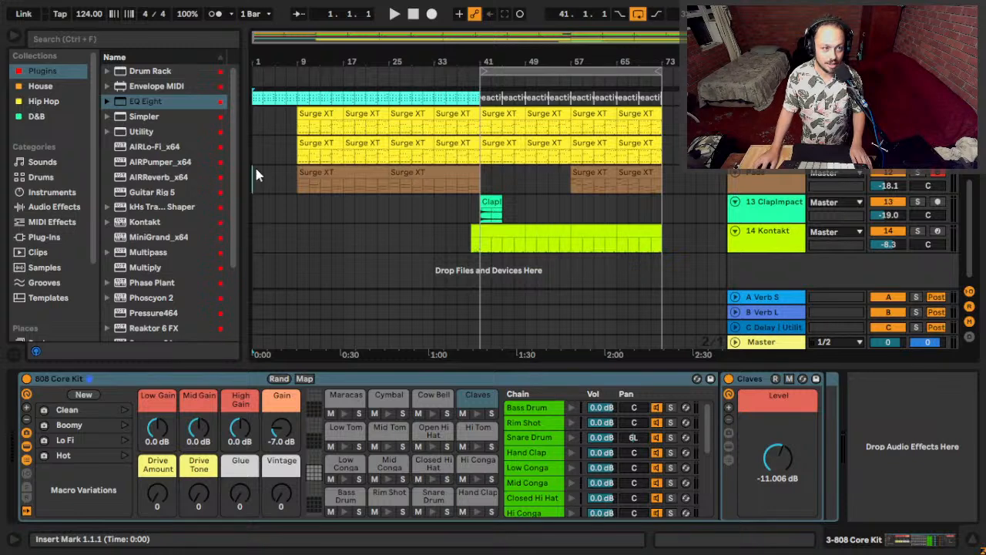
{"action": "left_click", "coordinate": [256, 176]}
{"action": "scroll", "coordinate": [269, 175], "scroll_direction": "up", "scroll_amount": 3}
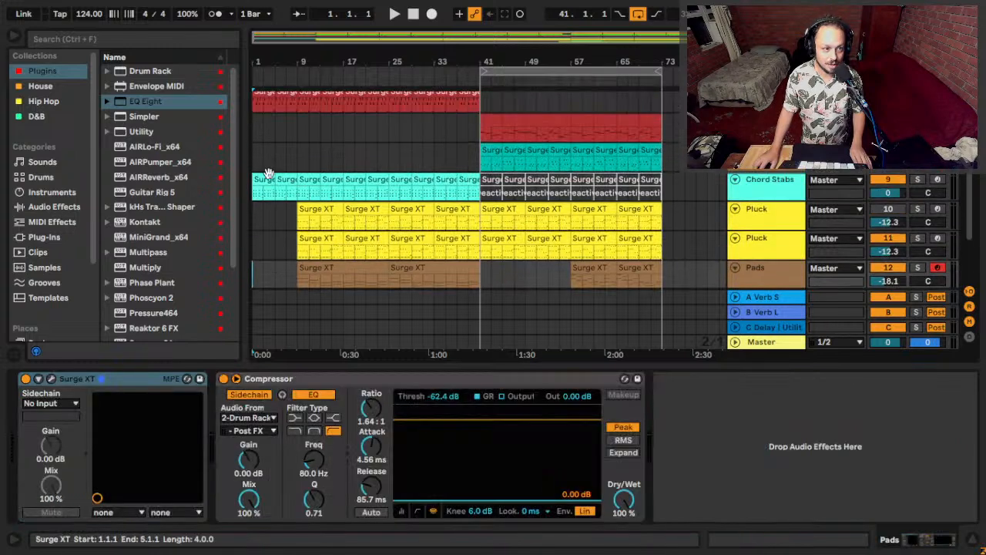
{"action": "left_click", "coordinate": [264, 214]}
{"action": "scroll", "coordinate": [257, 218], "scroll_direction": "up", "scroll_amount": 3}
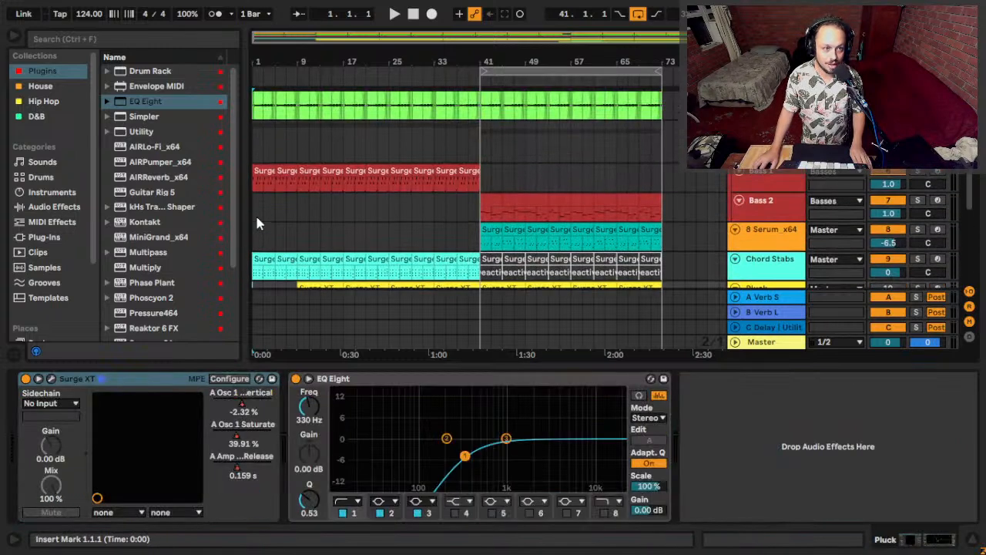
Select the Bass 2 track with the insert marker at the start of bar 1.
{"action": "left_click", "coordinate": [261, 205]}
{"action": "left_click", "coordinate": [261, 211]}
{"action": "left_click", "coordinate": [256, 211]}
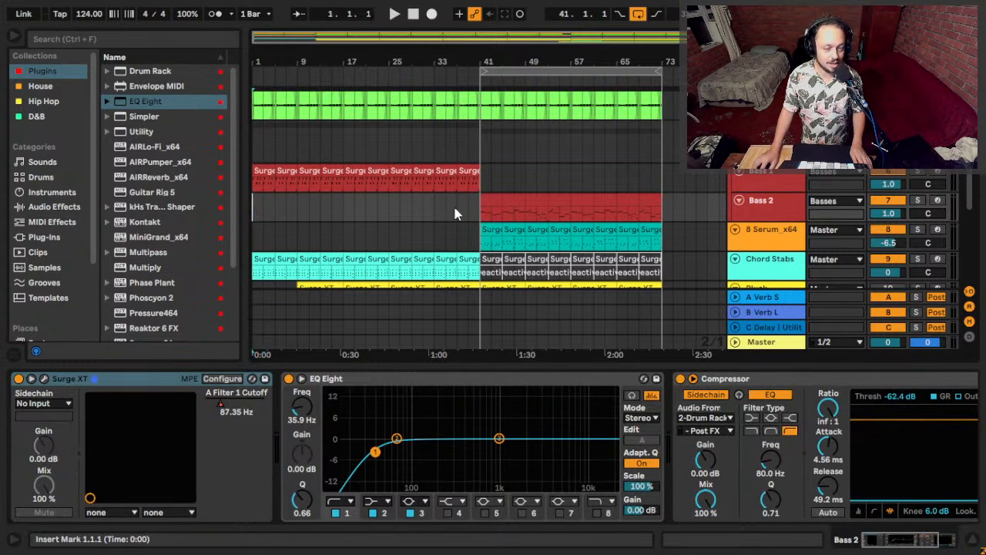
{"action": "key", "text": "alt+Tab"}
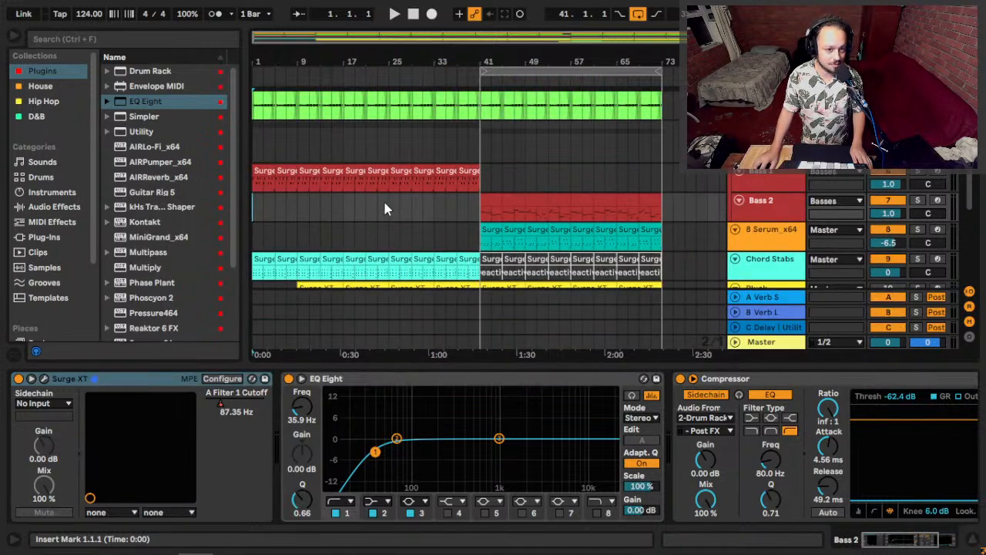
Select the empty range from bar 1 to bar 9 on the 8 Serum_x64 track, and return the insert marker to bar 1.
{"action": "left_click", "coordinate": [297, 210]}
{"action": "left_click_drag", "start_coordinate": [296, 209], "coordinate": [245, 243]}
{"action": "left_click", "coordinate": [275, 231]}
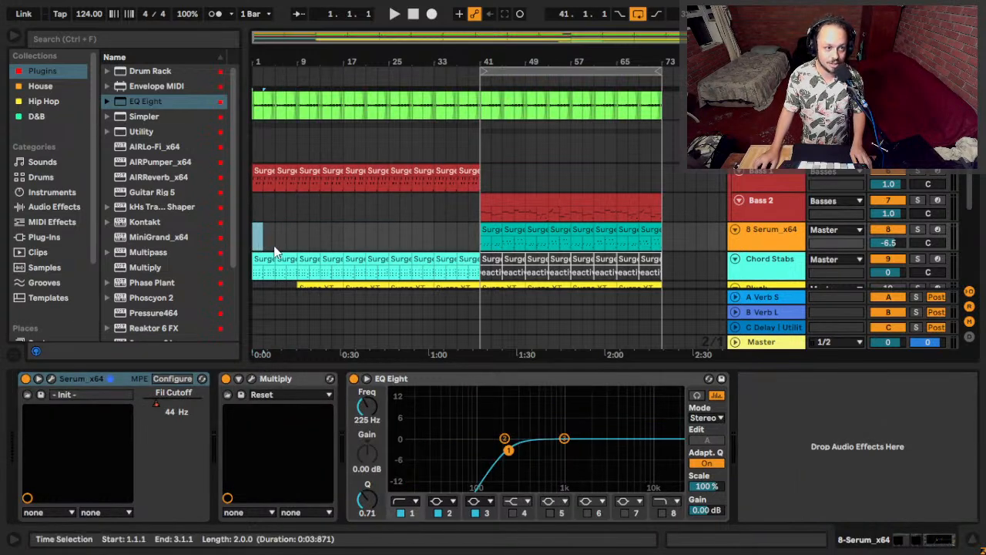
{"action": "left_click", "coordinate": [274, 248]}
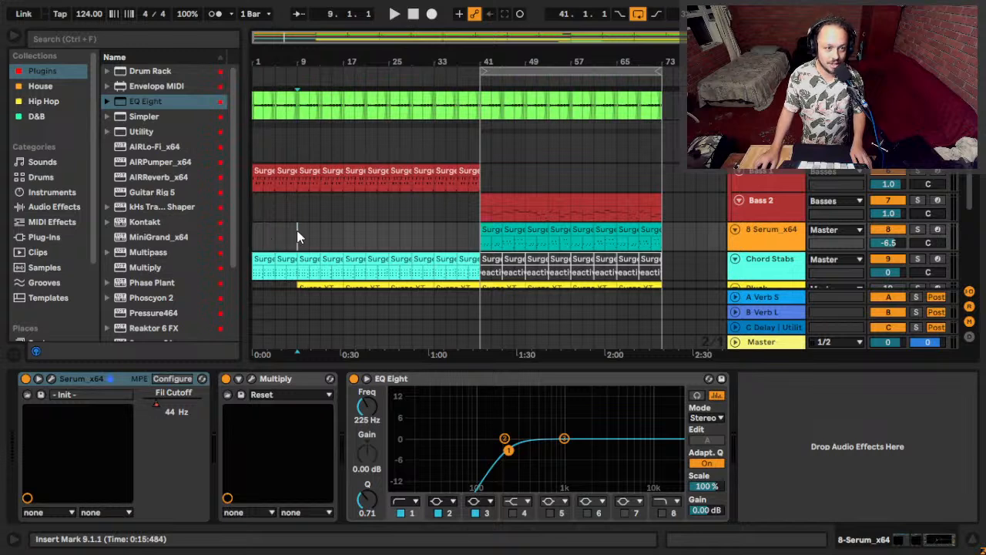
{"action": "left_click_drag", "start_coordinate": [297, 232], "coordinate": [193, 240]}
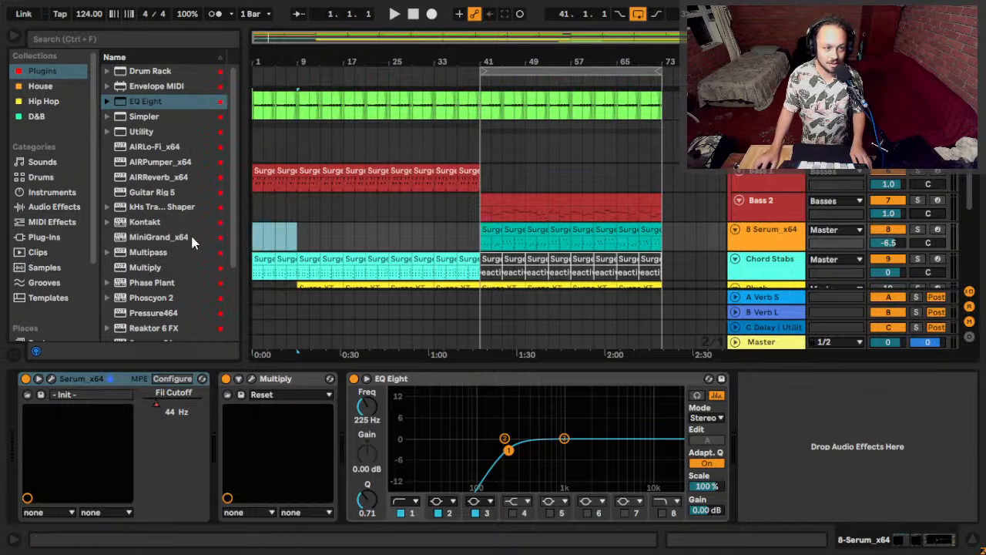
{"action": "left_click", "coordinate": [253, 244]}
Review the tracks' opening bars and place the insert marker at the start of bar 1 on the second Pluck track.
{"action": "scroll", "coordinate": [254, 236], "scroll_direction": "up", "scroll_amount": 3}
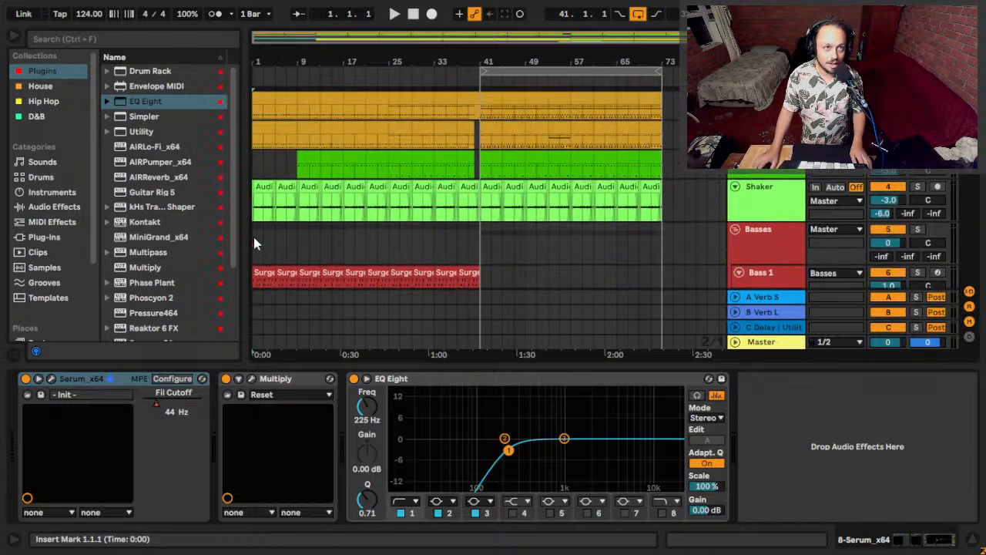
{"action": "scroll", "coordinate": [262, 211], "scroll_direction": "down", "scroll_amount": 3}
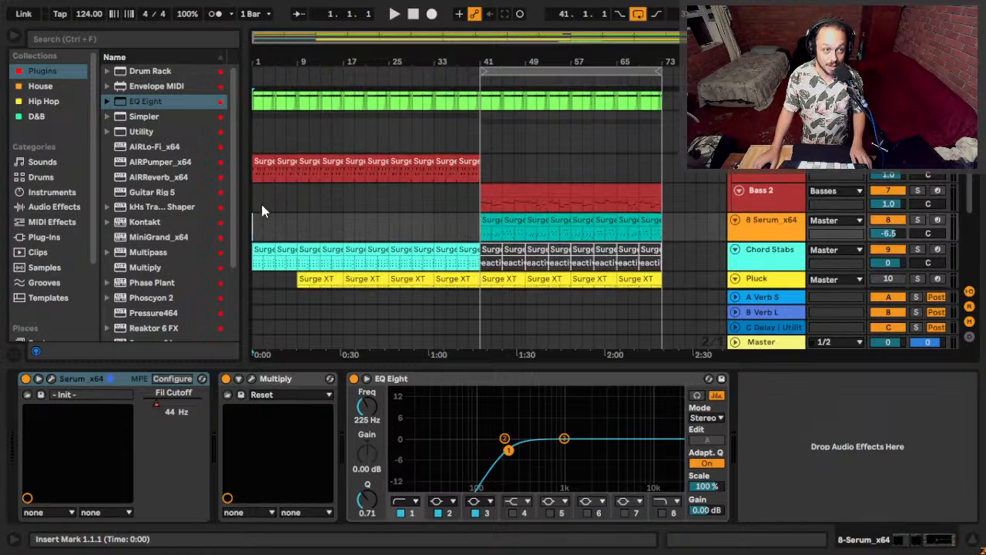
{"action": "scroll", "coordinate": [262, 211], "scroll_direction": "down", "scroll_amount": 3}
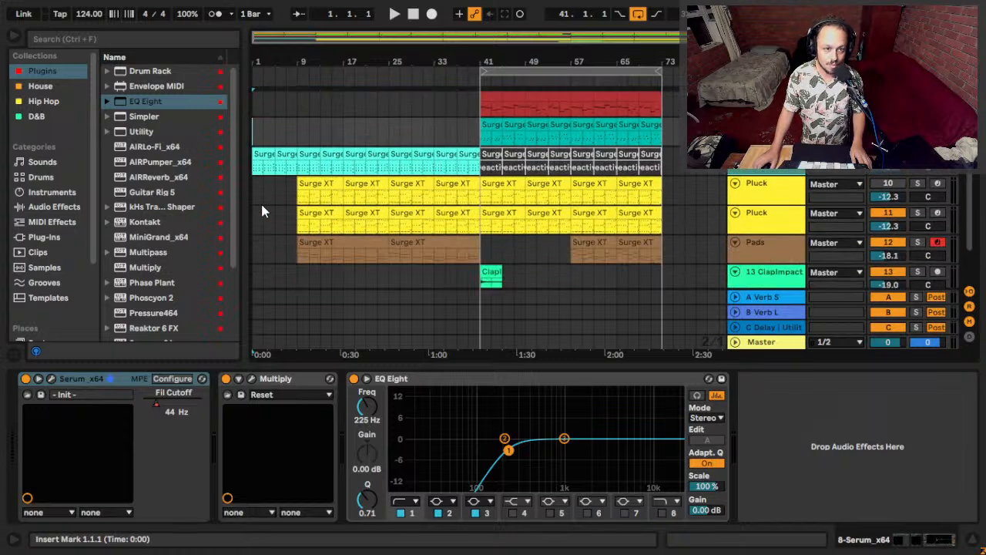
{"action": "key", "text": "alt+Tab"}
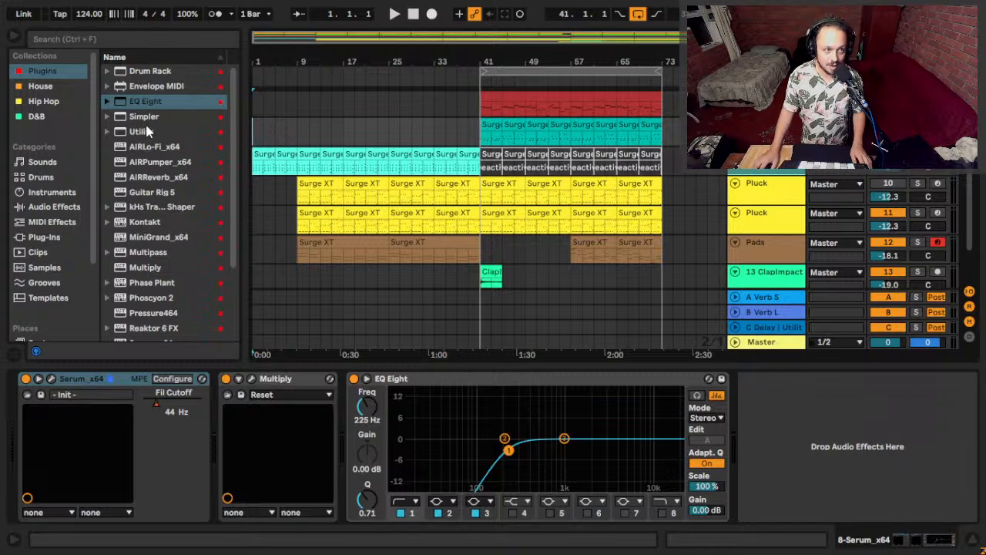
{"action": "left_click", "coordinate": [262, 222]}
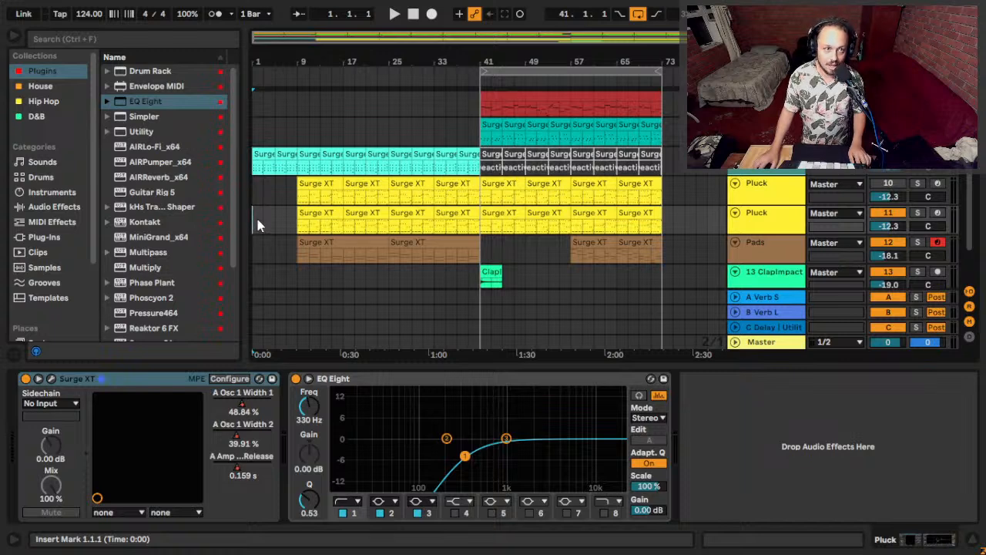
Select the Basses group at the start of bar 1, and the empty range from bar 5 to bar 7 on the 808 Core Kit track.
{"action": "scroll", "coordinate": [259, 222], "scroll_direction": "up", "scroll_amount": 10}
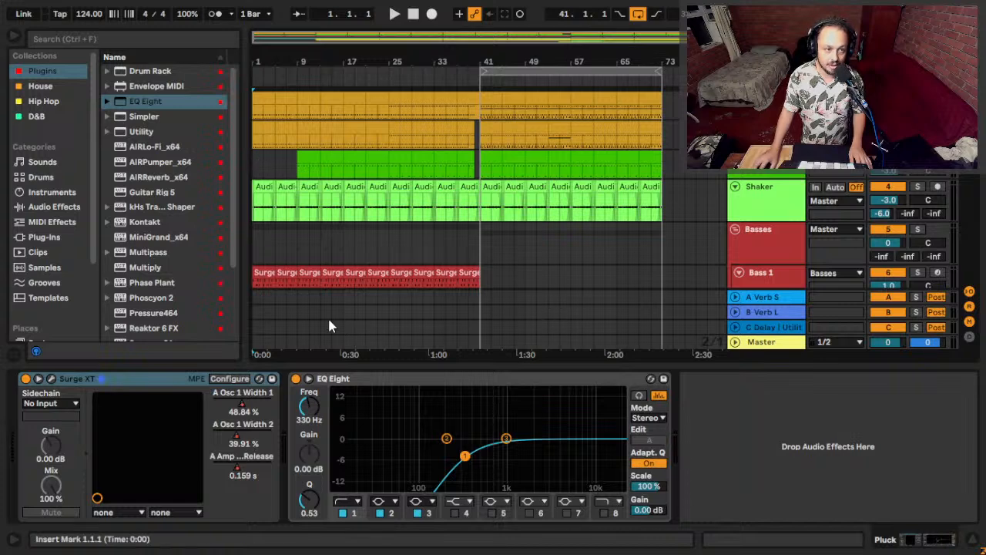
{"action": "left_click", "coordinate": [251, 237]}
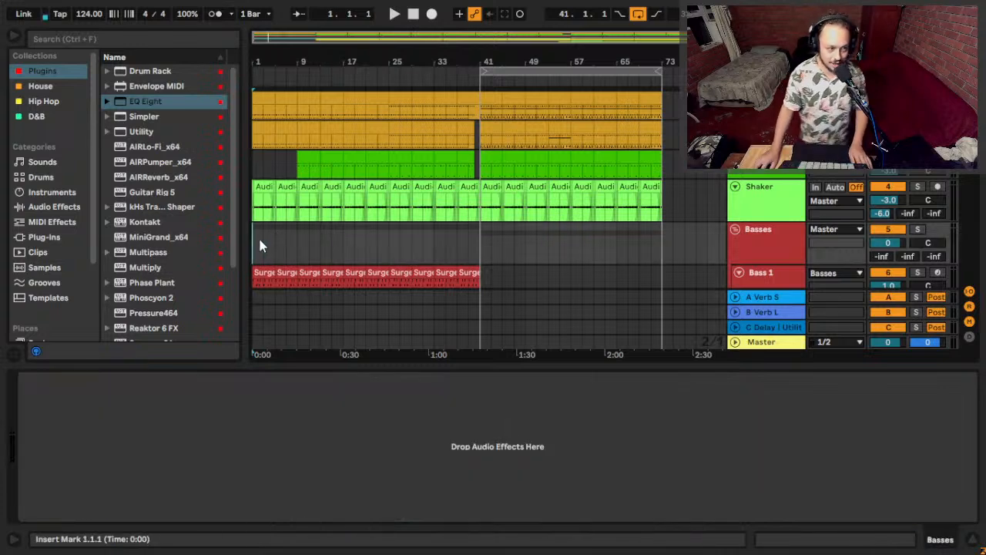
{"action": "left_click", "coordinate": [273, 165]}
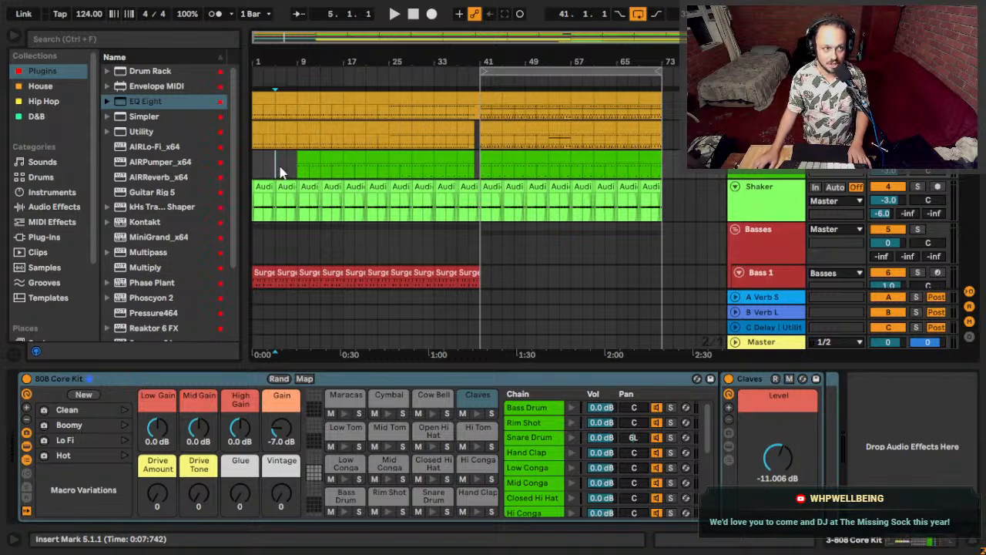
{"action": "mouse_move", "coordinate": [287, 169]}
{"action": "left_mouse_down"}
{"action": "mouse_move", "coordinate": [253, 166]}
{"action": "mouse_move", "coordinate": [300, 171]}
{"action": "left_mouse_up"}
{"action": "left_click", "coordinate": [268, 166]}
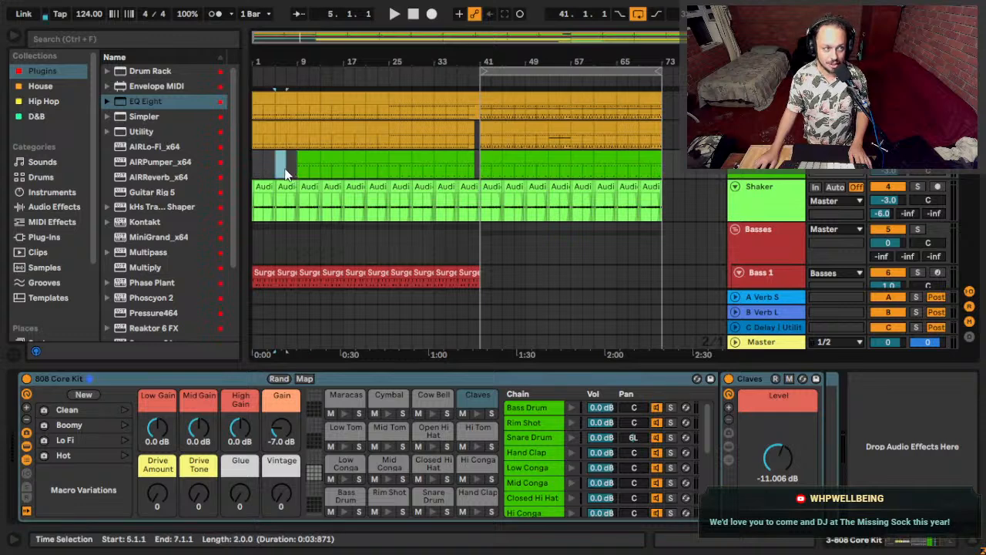
Place the insert marker at the start of bar 1 on the 808 Core Kit track and on the Basses group.
{"action": "left_click", "coordinate": [255, 174]}
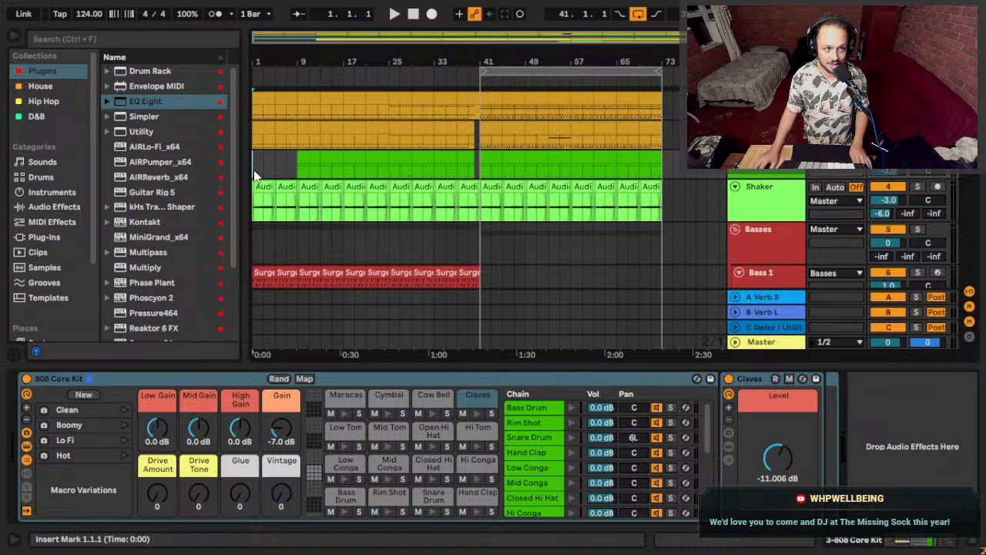
{"action": "key", "text": "alt+Tab"}
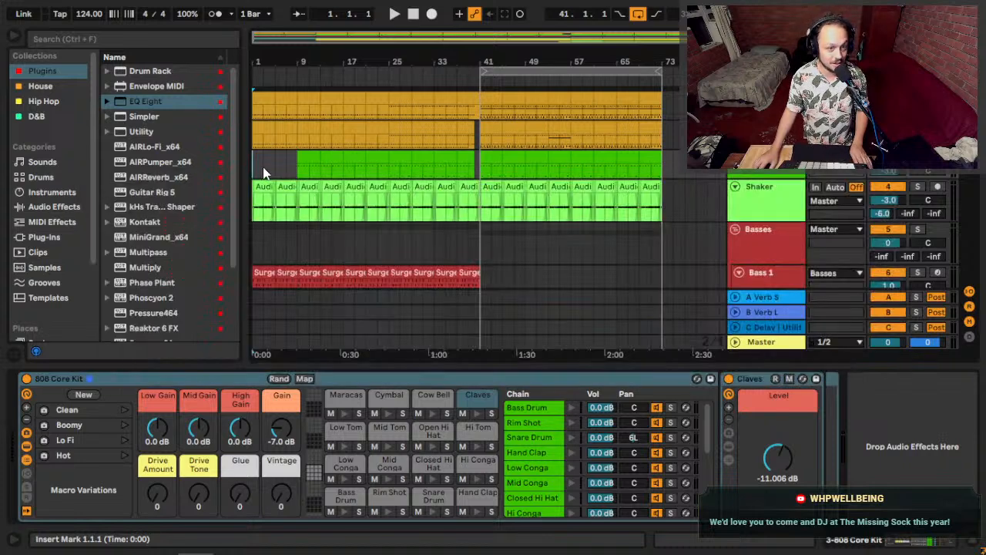
{"action": "key", "text": "alt+Tab"}
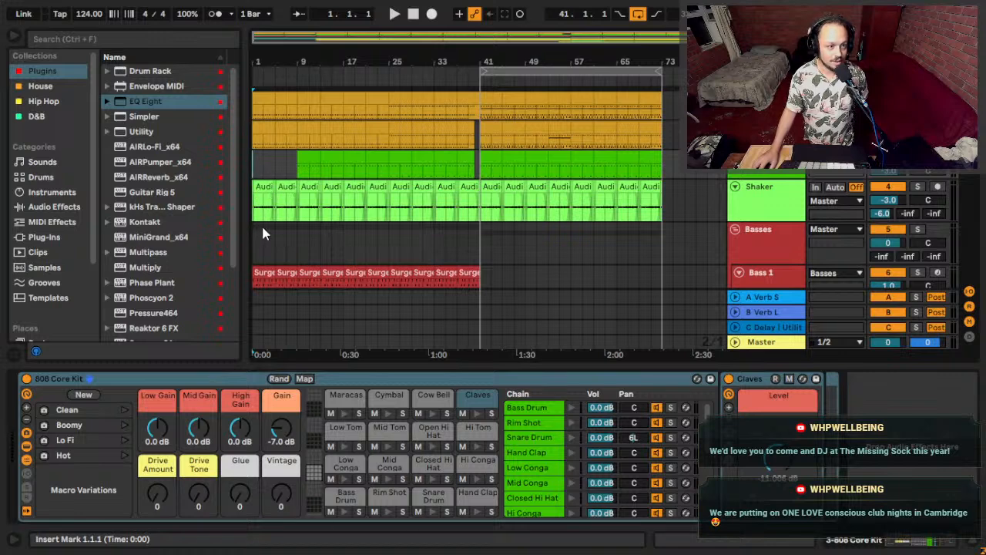
{"action": "left_click", "coordinate": [258, 258]}
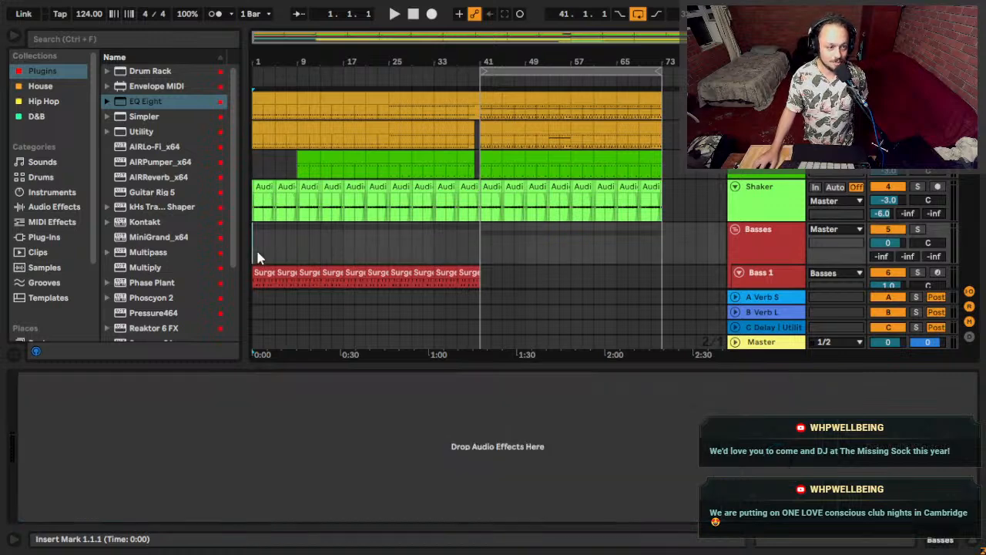
Check the empty opening of the Bass 2 track at bar 3 and of the 8 Serum_x64 track at bar 1.
{"action": "scroll", "coordinate": [257, 250], "scroll_direction": "down", "scroll_amount": 5}
{"action": "scroll", "coordinate": [258, 245], "scroll_direction": "up", "scroll_amount": 3}
{"action": "scroll", "coordinate": [260, 246], "scroll_direction": "up", "scroll_amount": 2}
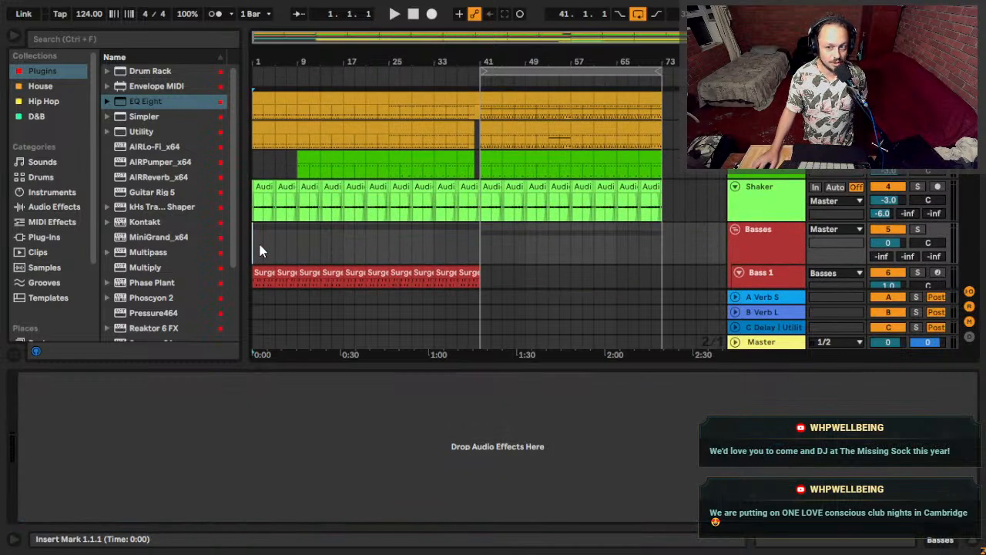
{"action": "scroll", "coordinate": [260, 247], "scroll_direction": "down", "scroll_amount": 8}
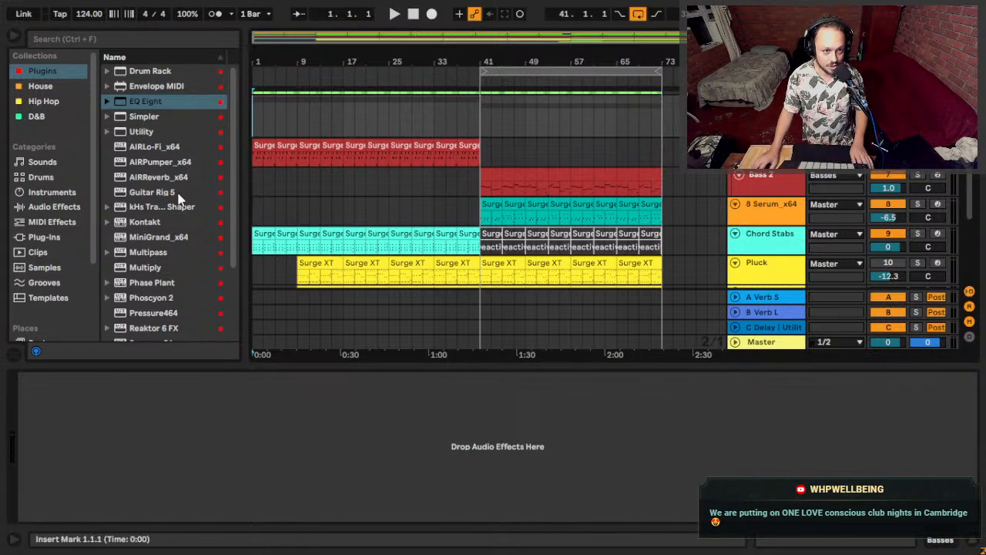
{"action": "left_click", "coordinate": [261, 185]}
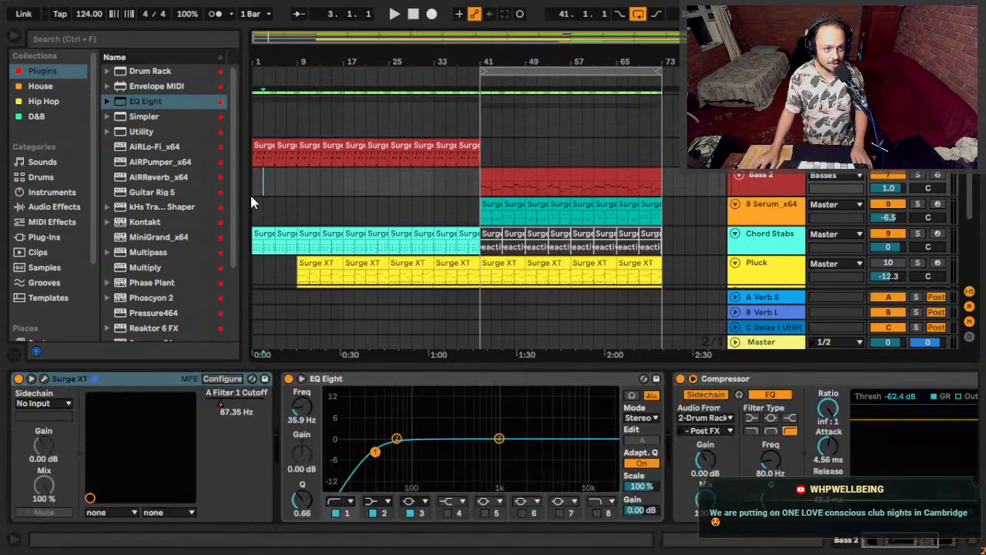
{"action": "left_click", "coordinate": [256, 209]}
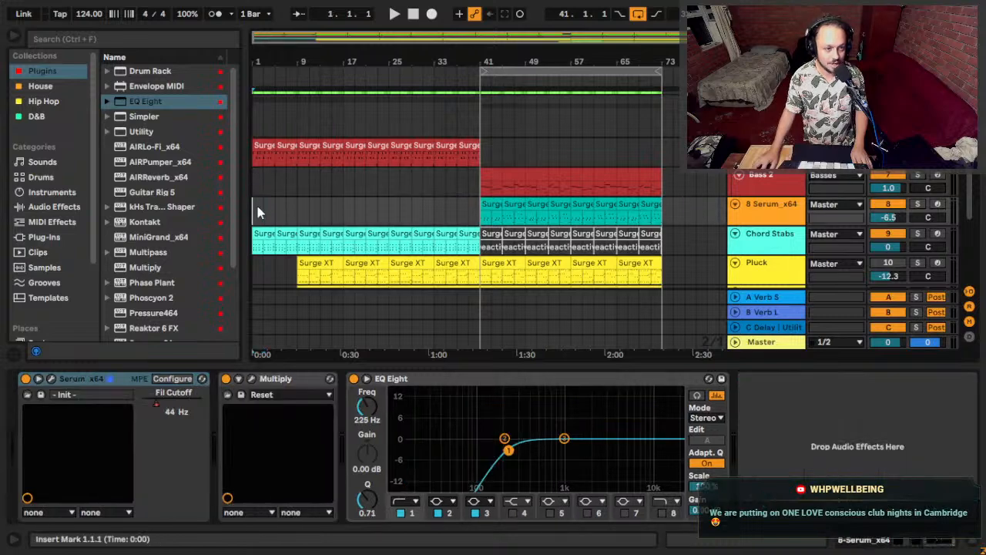
Place the insert marker on the Pads track at bar 3, and move it back to the start of bar 1.
{"action": "scroll", "coordinate": [258, 212], "scroll_direction": "down", "scroll_amount": 2}
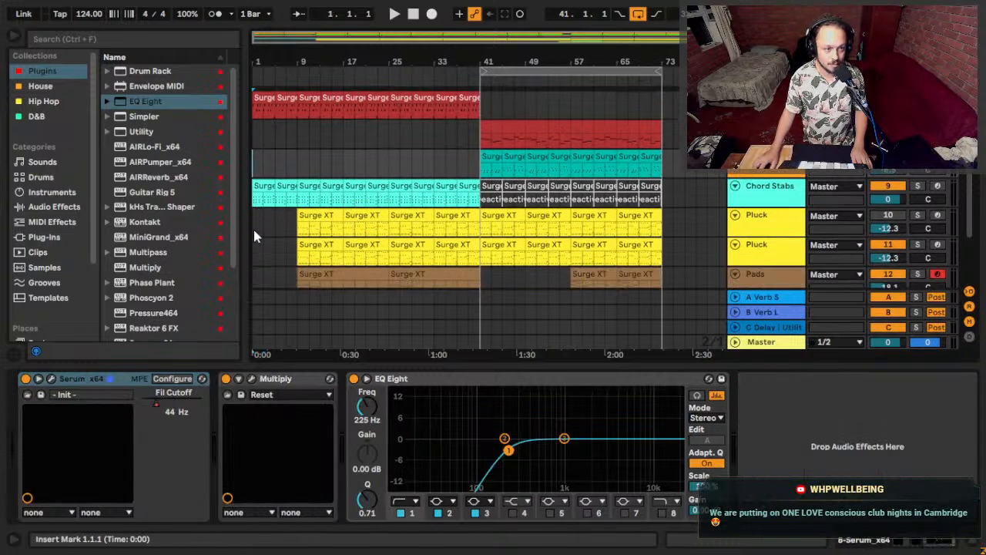
{"action": "scroll", "coordinate": [261, 231], "scroll_direction": "down", "scroll_amount": 3}
{"action": "left_click", "coordinate": [260, 203]}
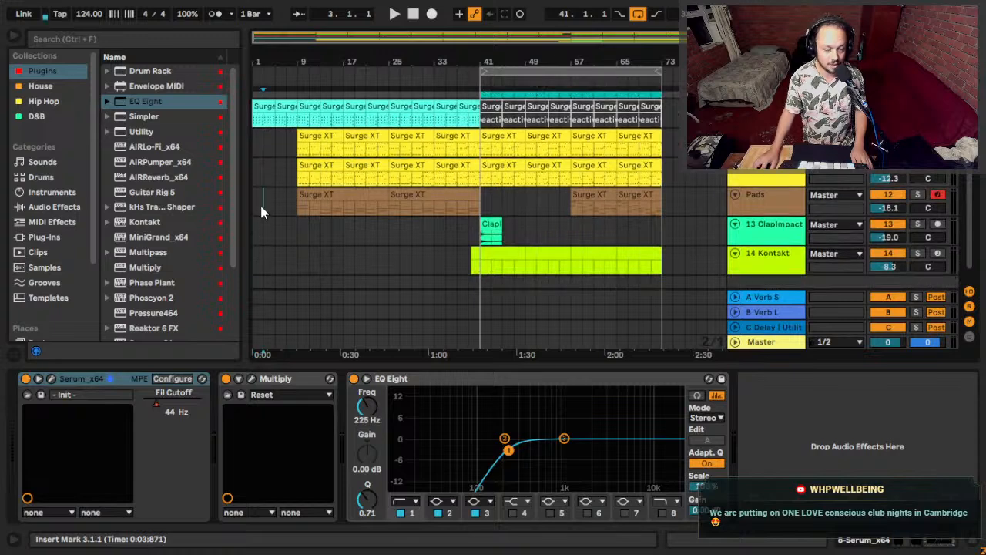
{"action": "left_click", "coordinate": [255, 208]}
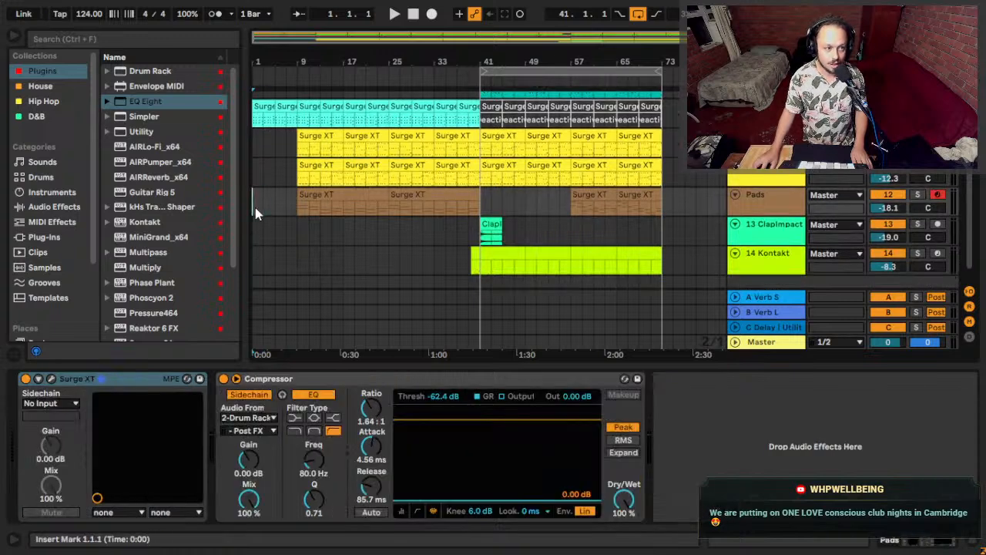
{"action": "scroll", "coordinate": [255, 207], "scroll_direction": "up", "scroll_amount": 3}
{"action": "scroll", "coordinate": [256, 211], "scroll_direction": "up", "scroll_amount": 2}
{"action": "key", "text": "alt+Tab"}
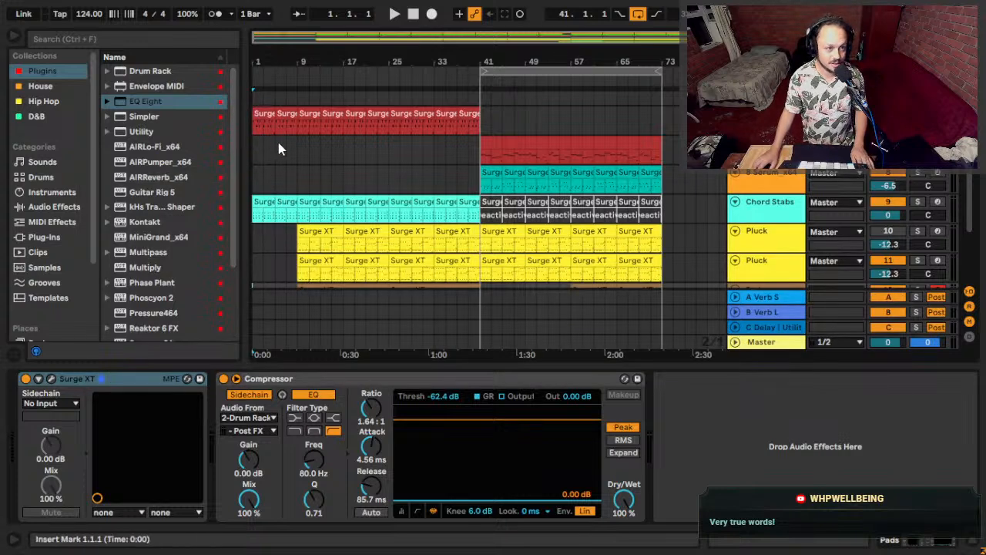
Enlarge the timeline to show about the first 40 bars, and select the empty range from bar 1 to bar 5 on the Pads track.
{"action": "scroll", "coordinate": [271, 151], "scroll_direction": "down", "scroll_amount": 1}
{"action": "scroll", "coordinate": [265, 162], "scroll_direction": "up", "scroll_amount": 5}
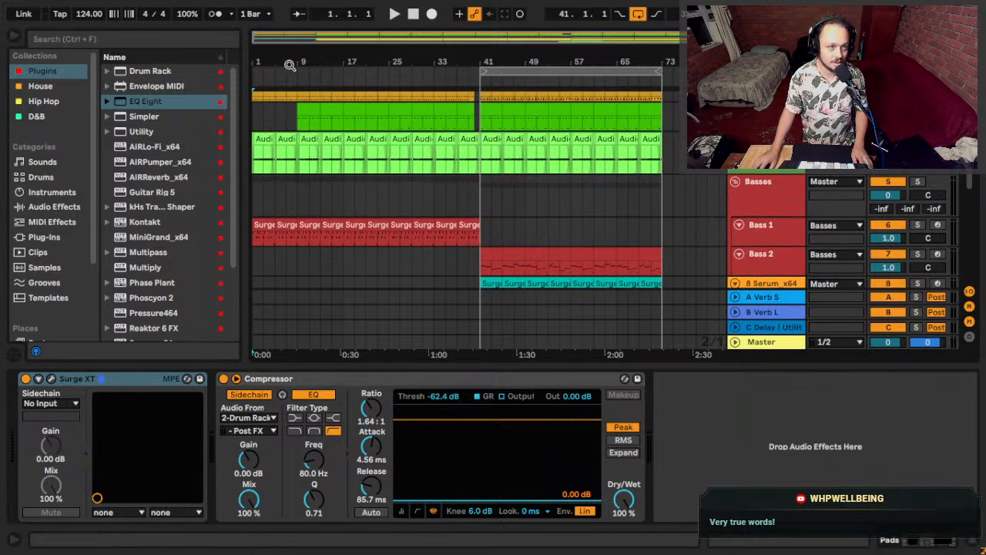
{"action": "left_click_drag", "start_coordinate": [278, 65], "coordinate": [314, 117]}
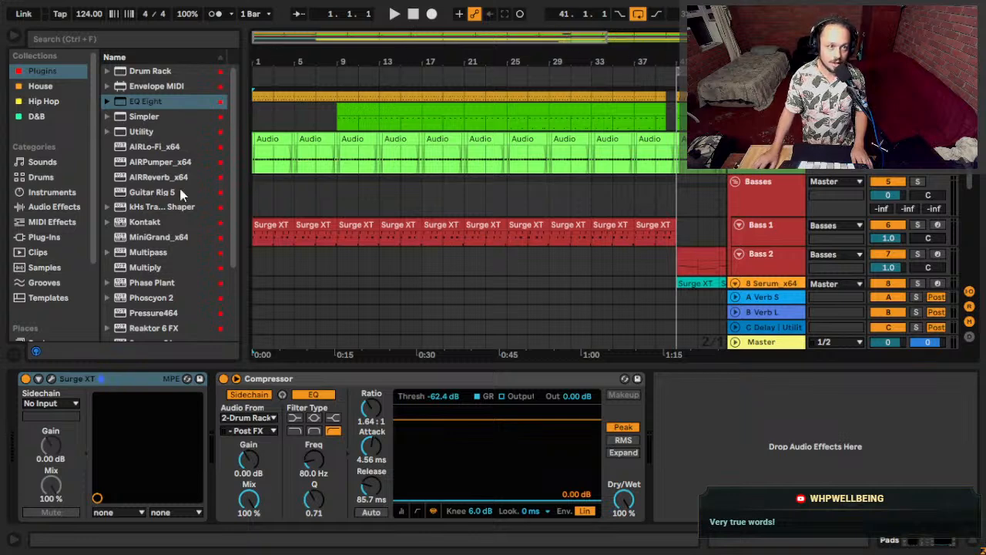
{"action": "scroll", "coordinate": [285, 223], "scroll_direction": "up", "scroll_amount": 2}
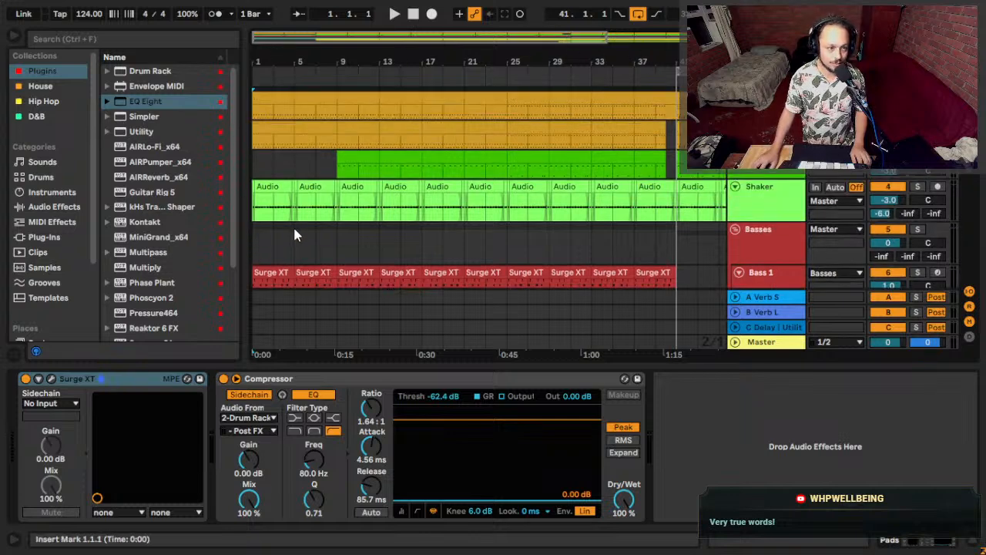
{"action": "scroll", "coordinate": [294, 231], "scroll_direction": "down", "scroll_amount": 8}
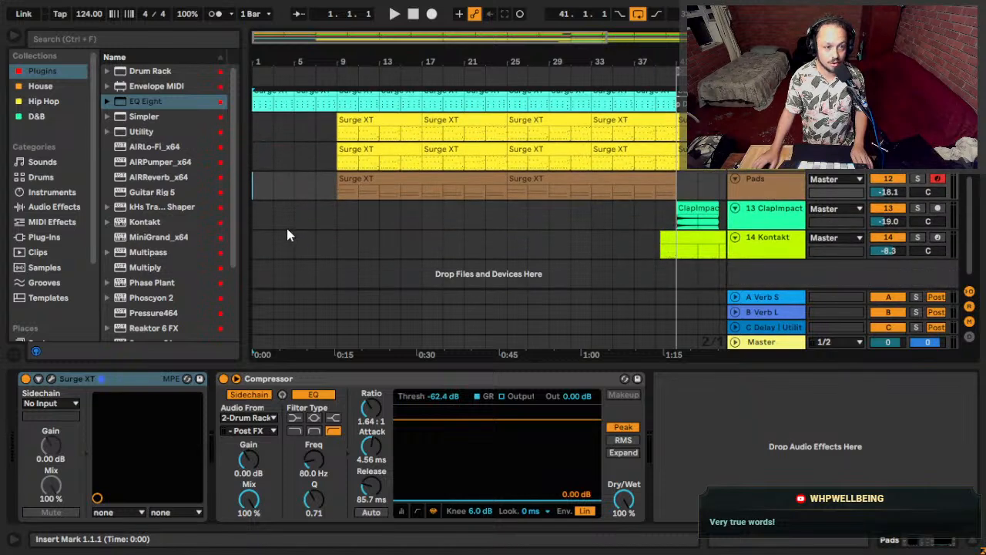
{"action": "left_click", "coordinate": [276, 182]}
{"action": "left_click", "coordinate": [315, 185]}
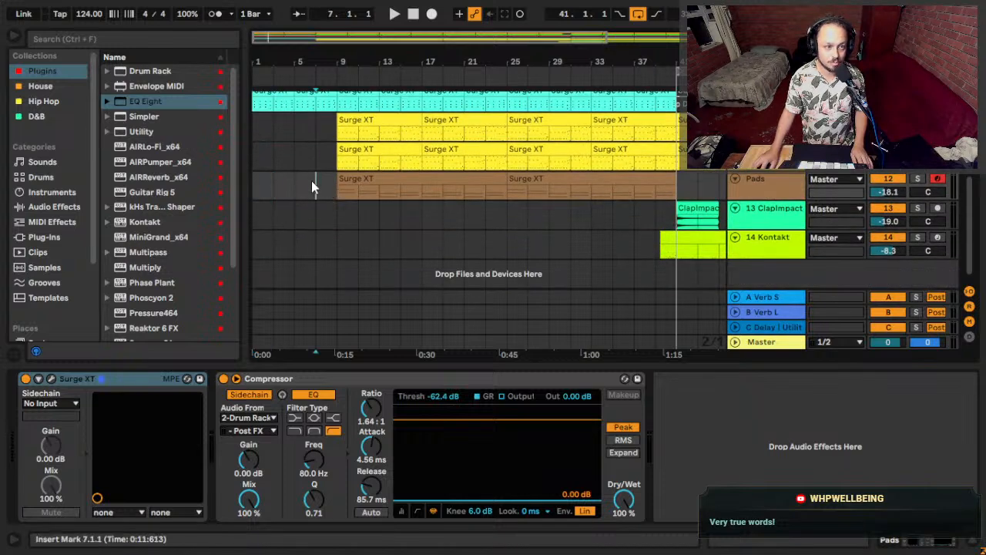
{"action": "left_click_drag", "start_coordinate": [299, 185], "coordinate": [248, 185]}
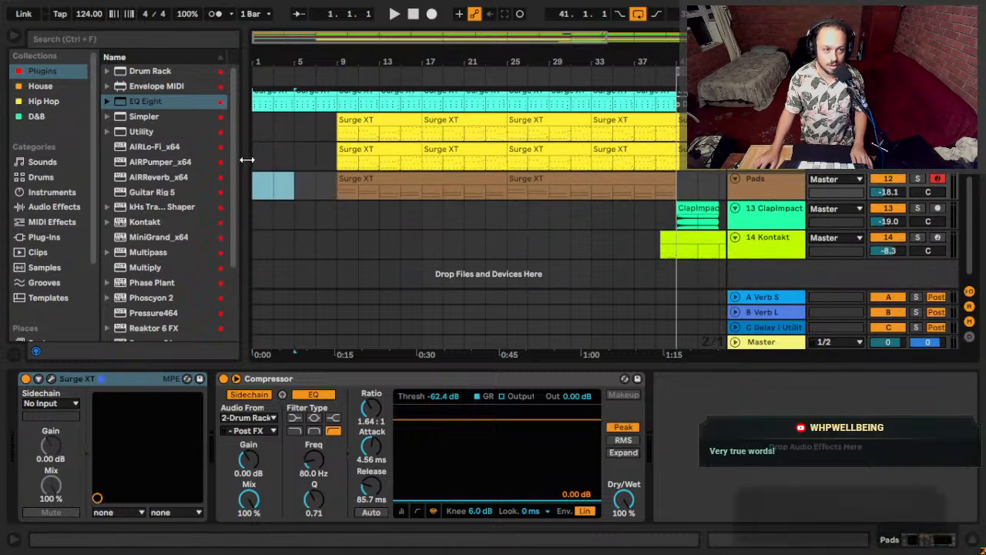
Select bars 1 to 7 across the second Pluck and Pads tracks, and place the insert marker at bar 1 on the first Pluck track.
{"action": "scroll", "coordinate": [254, 201], "scroll_direction": "up", "scroll_amount": 3}
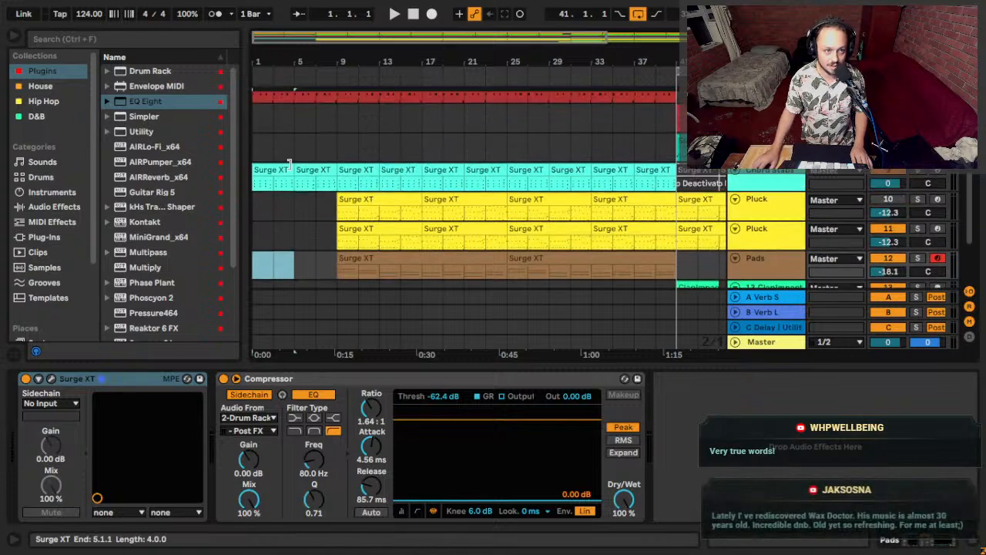
{"action": "left_click", "coordinate": [257, 233]}
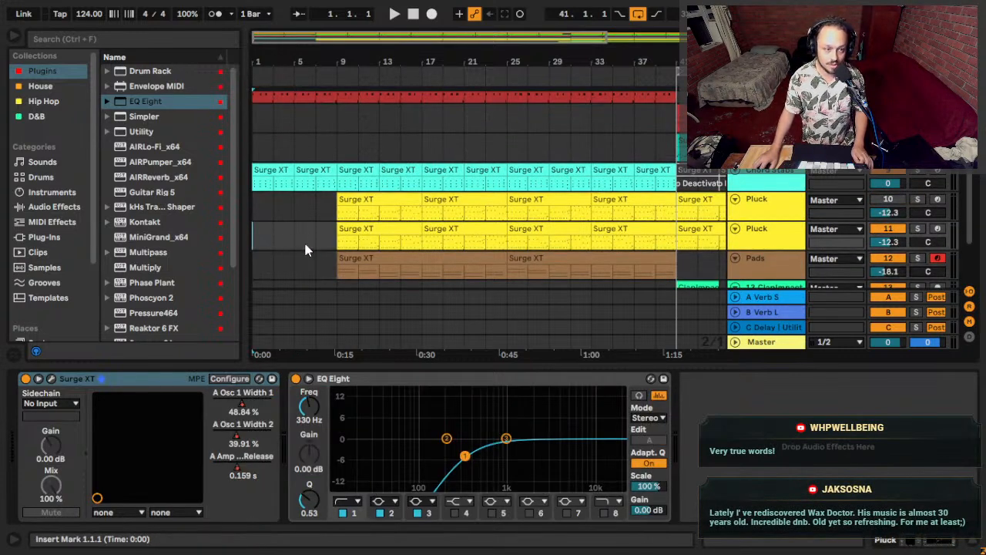
{"action": "left_click_drag", "start_coordinate": [320, 234], "coordinate": [275, 214]}
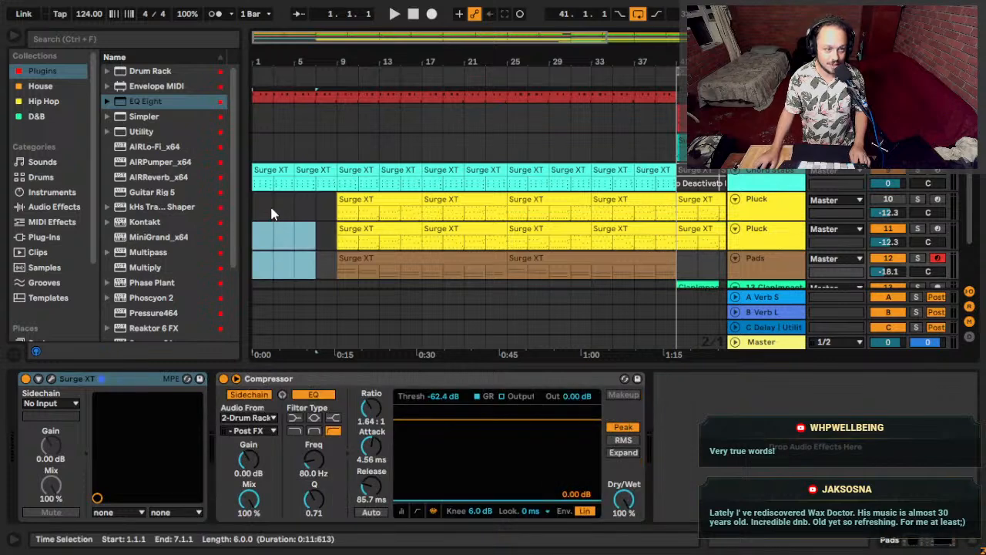
{"action": "left_click", "coordinate": [272, 209]}
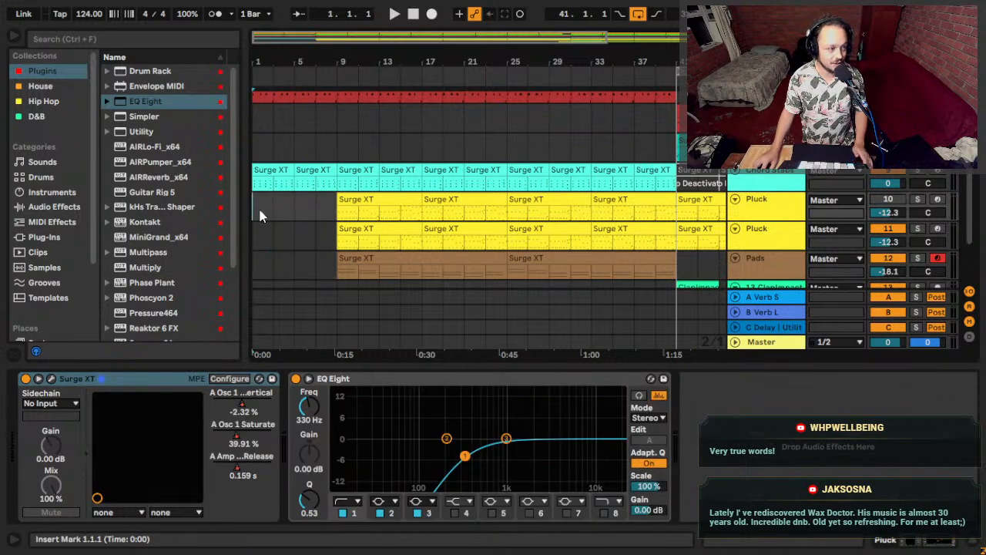
{"action": "left_click", "coordinate": [252, 214]}
{"action": "scroll", "coordinate": [262, 235], "scroll_direction": "up", "scroll_amount": 8}
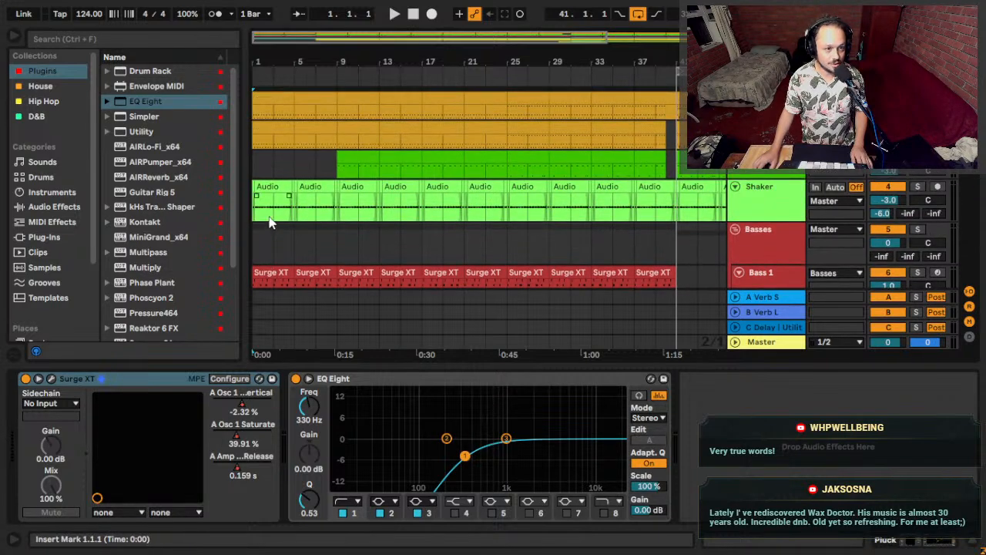
Select the Basses group at the start of bar 1 and review the opening bars of the tracks below it.
{"action": "left_click", "coordinate": [260, 251]}
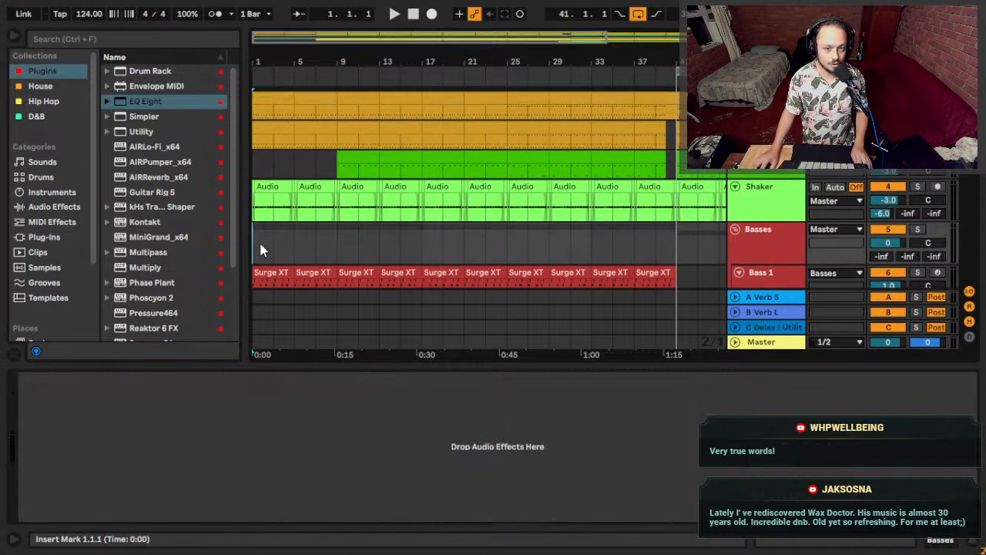
{"action": "scroll", "coordinate": [261, 250], "scroll_direction": "down", "scroll_amount": 4}
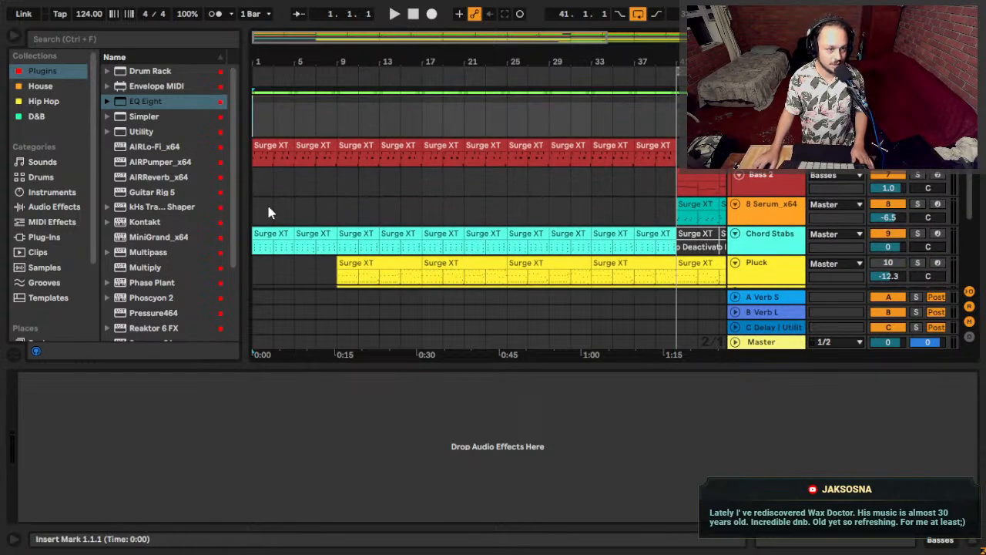
{"action": "scroll", "coordinate": [277, 223], "scroll_direction": "down", "scroll_amount": 3}
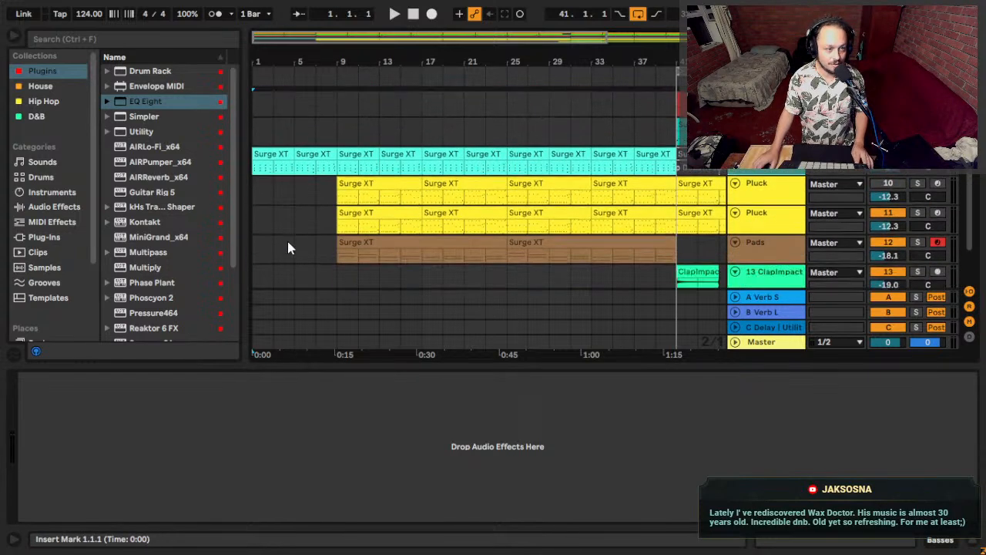
{"action": "scroll", "coordinate": [294, 216], "scroll_direction": "down", "scroll_amount": 3}
{"action": "key", "text": "alt+Tab"}
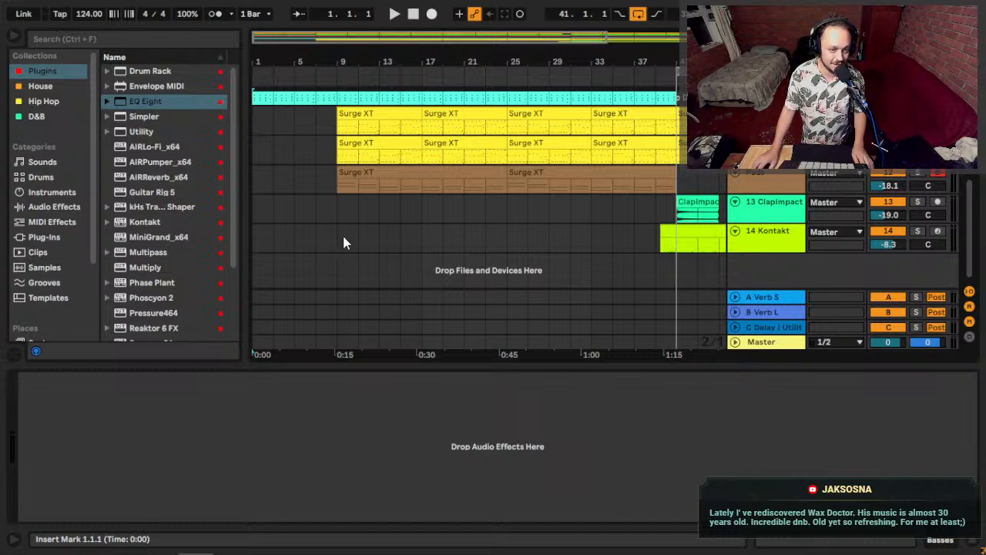
{"action": "key", "text": "alt+Tab"}
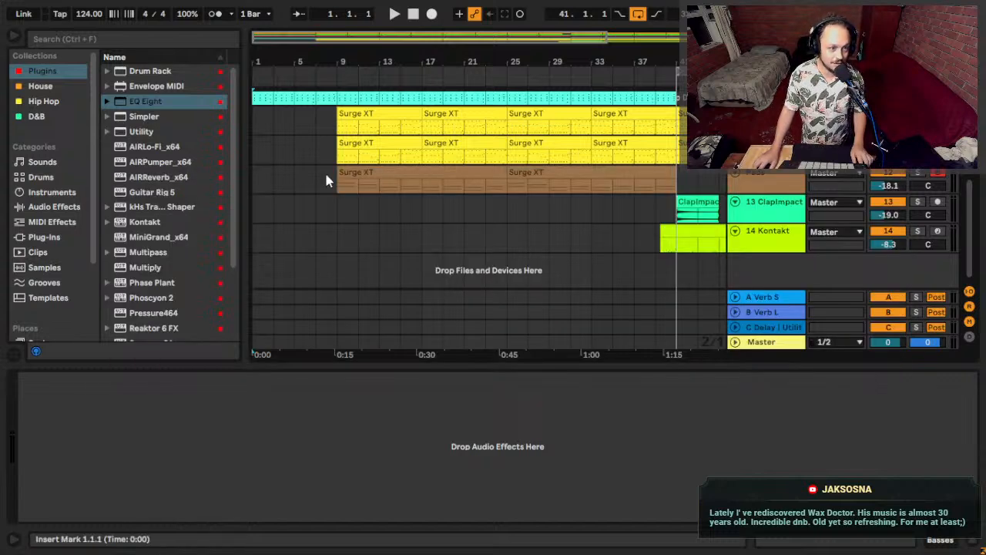
Return to the drum tracks and place the insert marker at the start of bar 1 on the 808 Core Kit track.
{"action": "scroll", "coordinate": [293, 193], "scroll_direction": "up", "scroll_amount": 6}
{"action": "scroll", "coordinate": [273, 207], "scroll_direction": "up", "scroll_amount": 1}
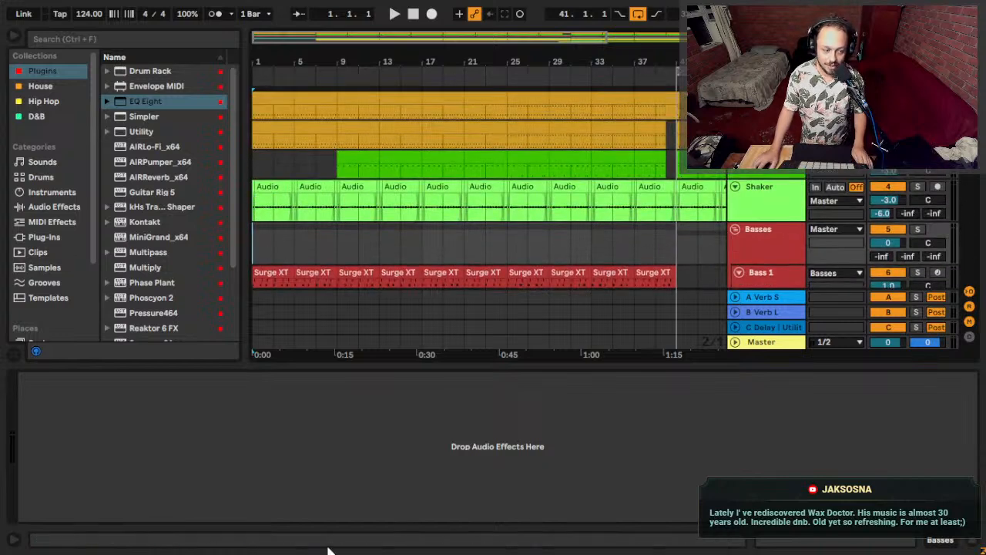
{"action": "scroll", "coordinate": [231, 200], "scroll_direction": "down", "scroll_amount": 3}
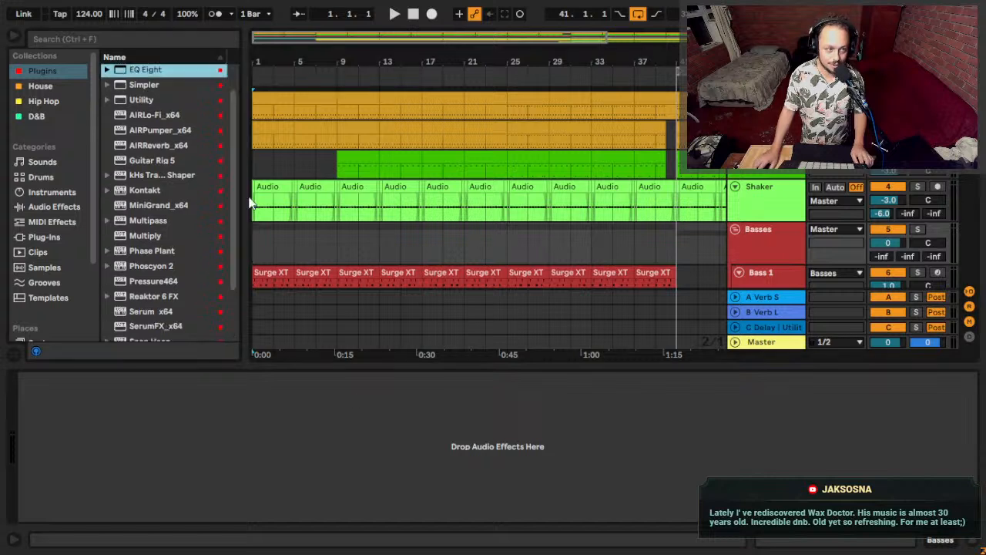
{"action": "scroll", "coordinate": [126, 192], "scroll_direction": "up", "scroll_amount": 3}
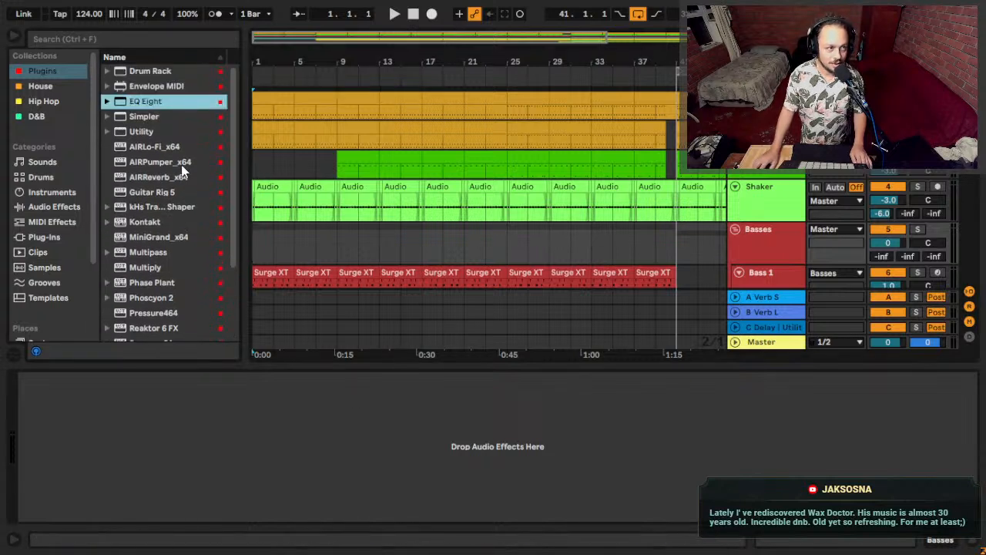
{"action": "left_click", "coordinate": [266, 162]}
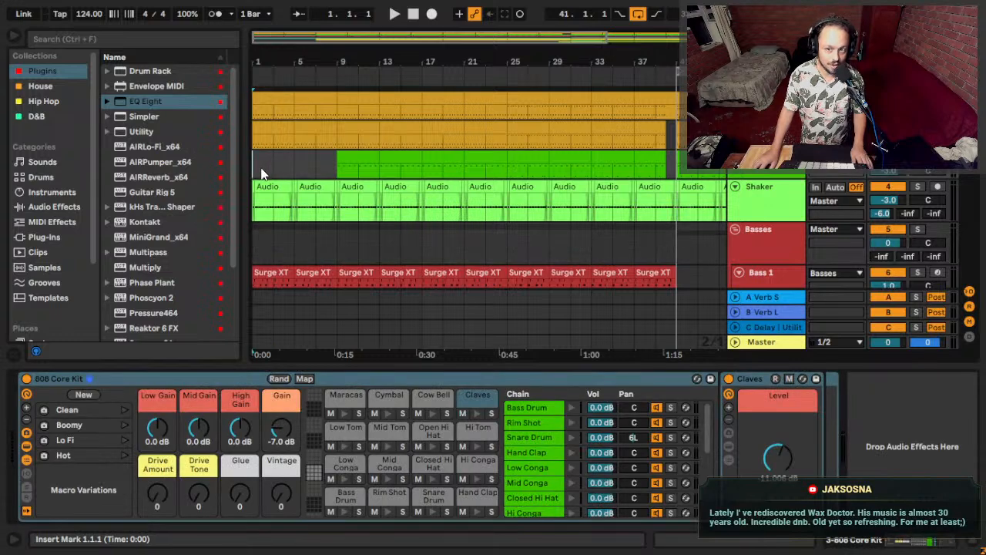
Examine the Pluck, Pads, ClapImpact and Kontakt tracks through the looped section from bar 41 to bar 73.
{"action": "scroll", "coordinate": [260, 173], "scroll_direction": "down", "scroll_amount": 10}
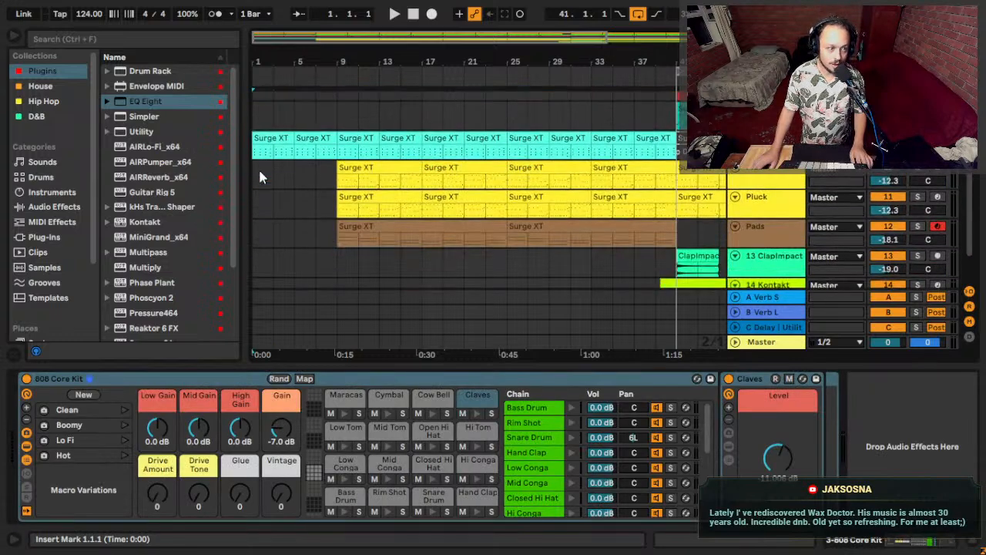
{"action": "scroll", "coordinate": [262, 171], "scroll_direction": "up", "scroll_amount": 1}
{"action": "scroll", "coordinate": [265, 156], "scroll_direction": "down", "scroll_amount": 1}
{"action": "scroll", "coordinate": [266, 156], "scroll_direction": "right", "scroll_amount": 2}
{"action": "scroll", "coordinate": [266, 165], "scroll_direction": "right", "scroll_amount": 6}
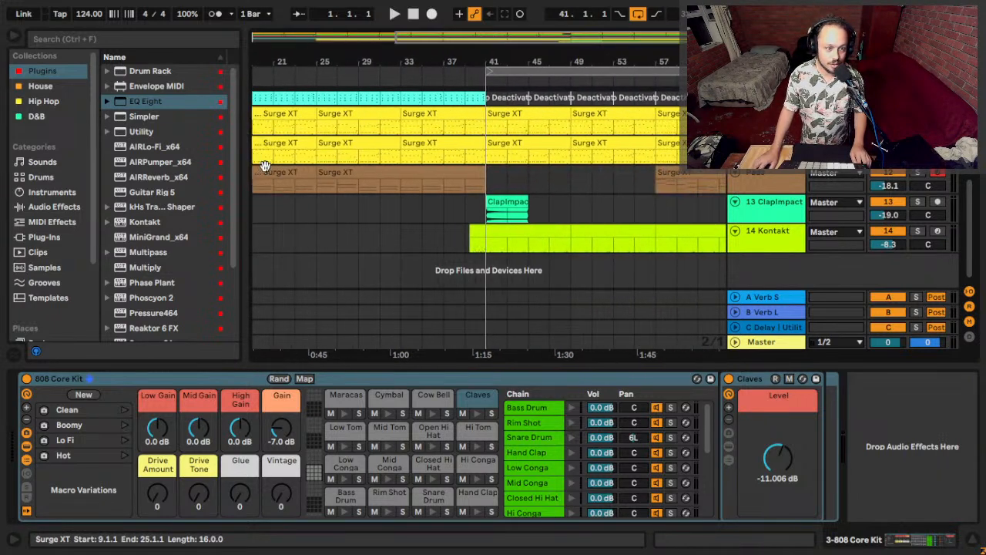
{"action": "scroll", "coordinate": [424, 128], "scroll_direction": "right", "scroll_amount": 1}
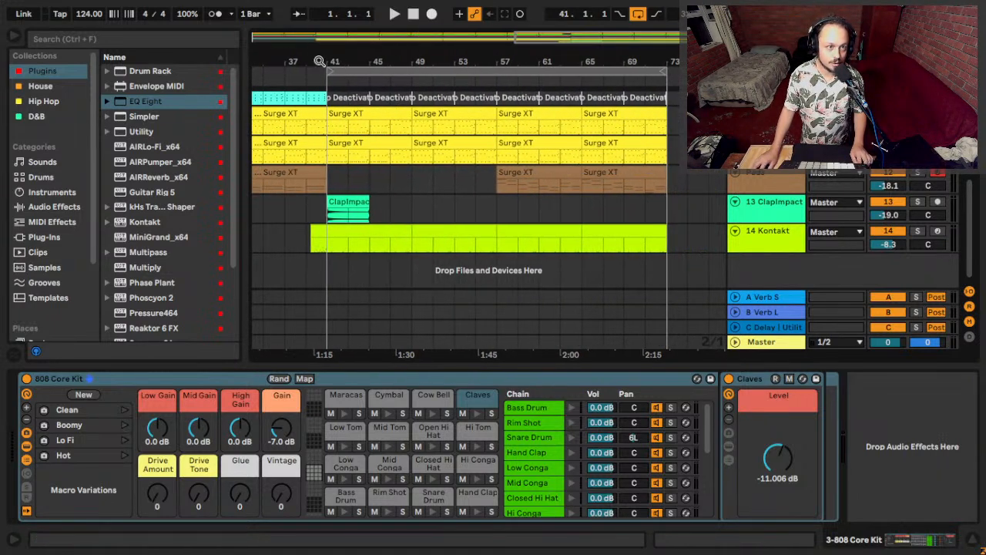
Place the insert marker at the start of bar 1 on the Kontakt track and review the opening bars of the tracks above it.
{"action": "scroll", "coordinate": [435, 166], "scroll_direction": "down", "scroll_amount": 3}
{"action": "scroll", "coordinate": [430, 285], "scroll_direction": "up", "scroll_amount": 5}
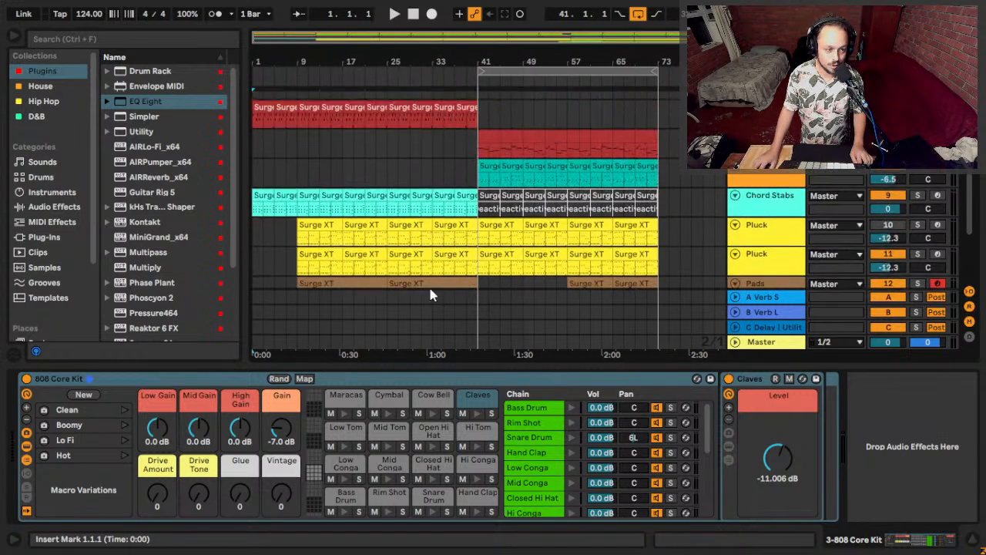
{"action": "scroll", "coordinate": [422, 270], "scroll_direction": "up", "scroll_amount": 2}
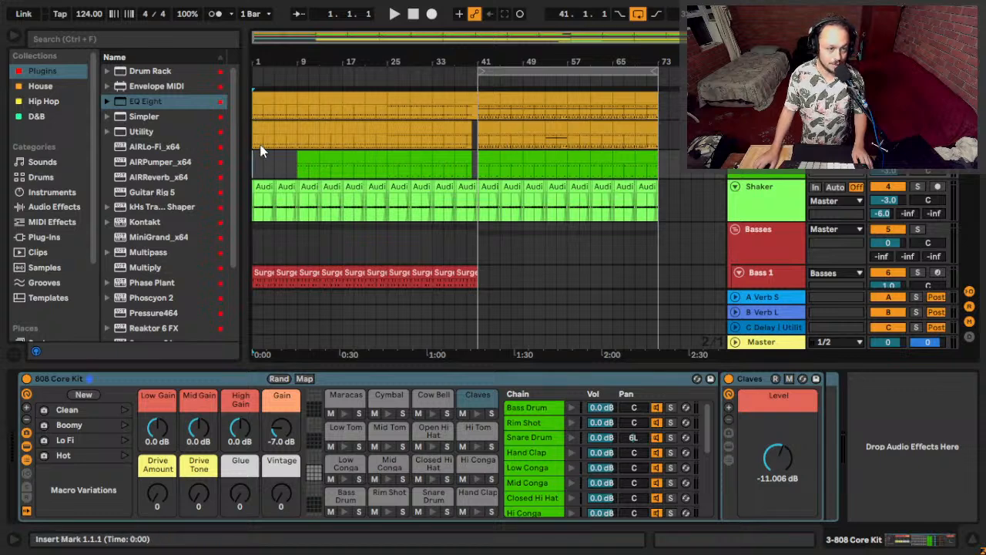
{"action": "scroll", "coordinate": [266, 168], "scroll_direction": "down", "scroll_amount": 4}
{"action": "scroll", "coordinate": [266, 173], "scroll_direction": "down", "scroll_amount": 7}
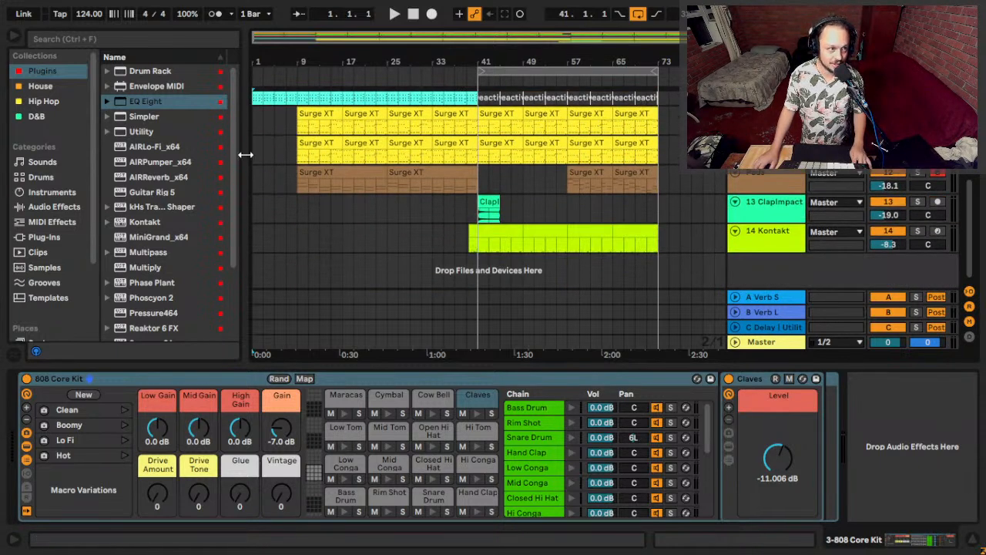
{"action": "left_click", "coordinate": [263, 240]}
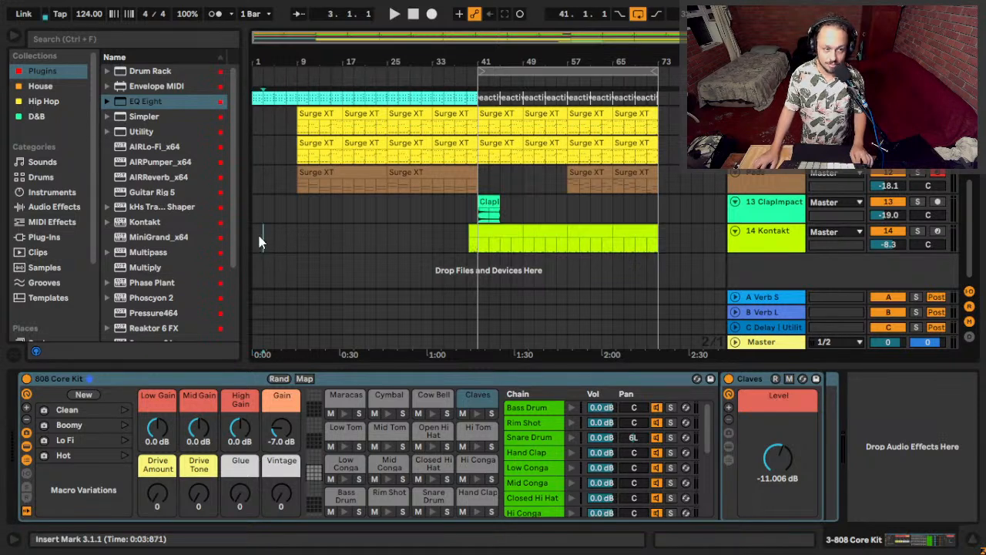
{"action": "left_click", "coordinate": [254, 240]}
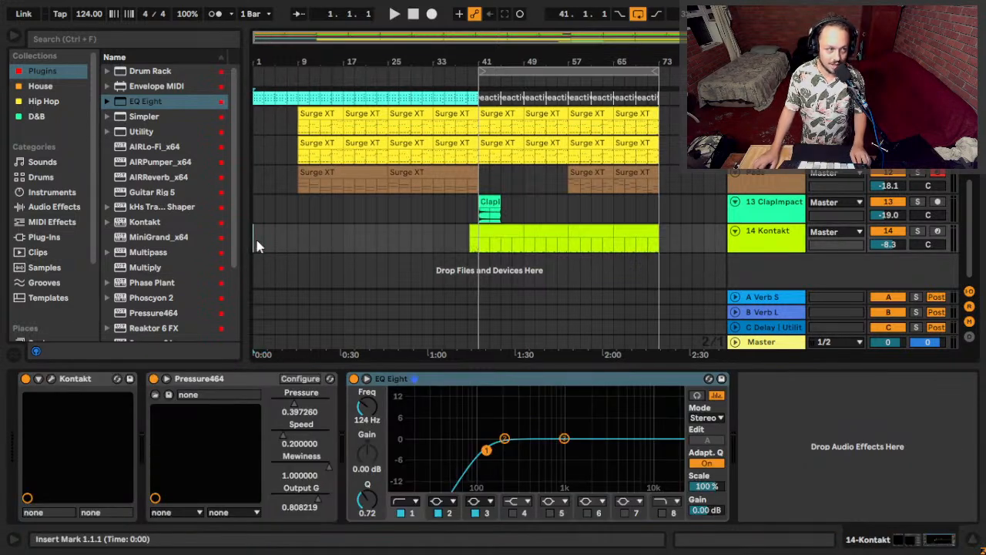
{"action": "scroll", "coordinate": [255, 236], "scroll_direction": "up", "scroll_amount": 5}
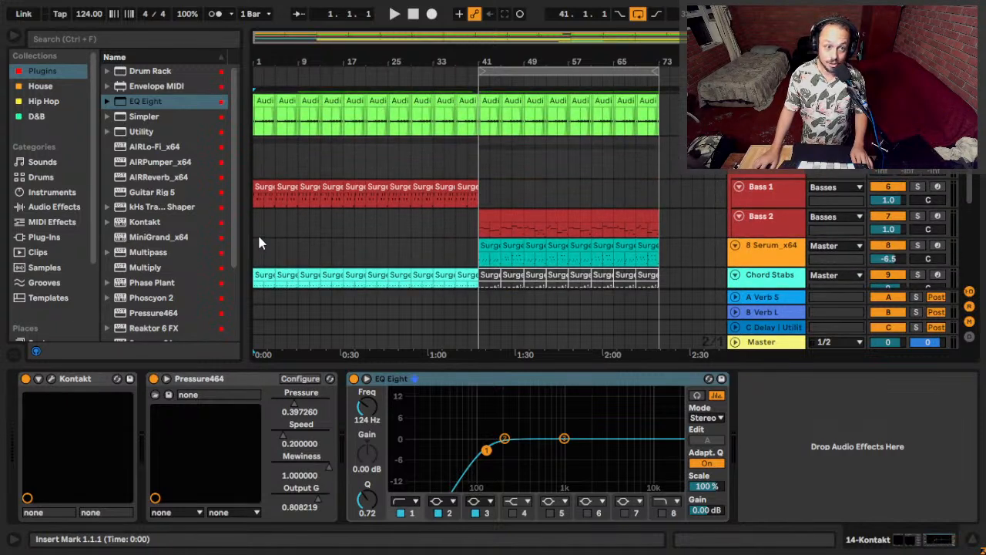
{"action": "scroll", "coordinate": [257, 233], "scroll_direction": "up", "scroll_amount": 4}
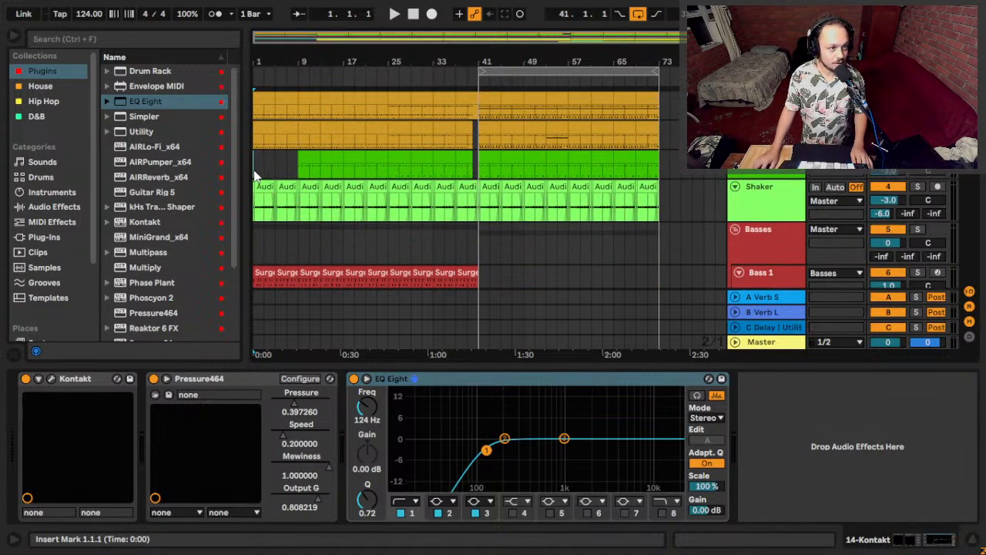
Play the arrangement from bar 9 to listen to the second Pluck track.
{"action": "left_click", "coordinate": [253, 169]}
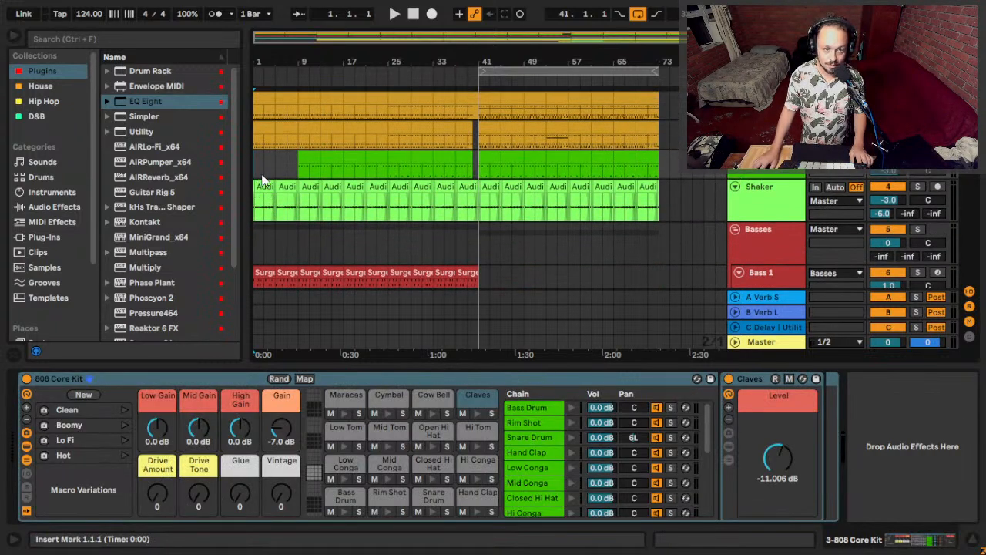
{"action": "scroll", "coordinate": [301, 236], "scroll_direction": "down", "scroll_amount": 5}
{"action": "left_click", "coordinate": [299, 175]}
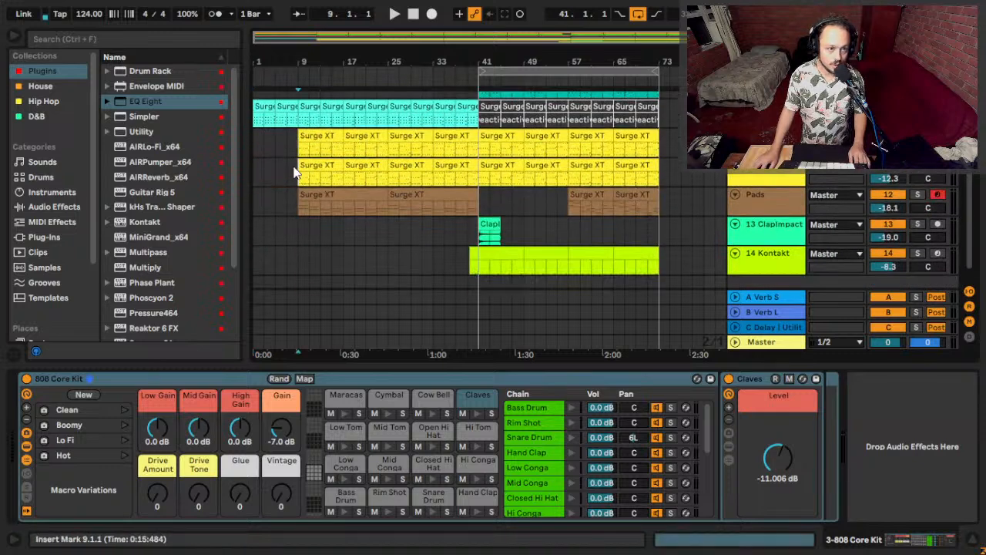
{"action": "key", "text": "space"}
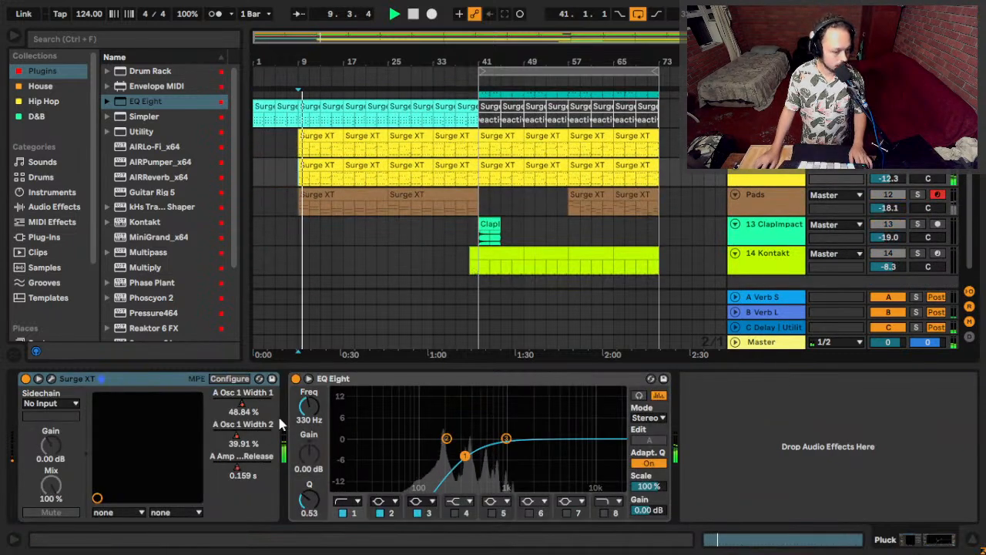
{"action": "key", "text": "space"}
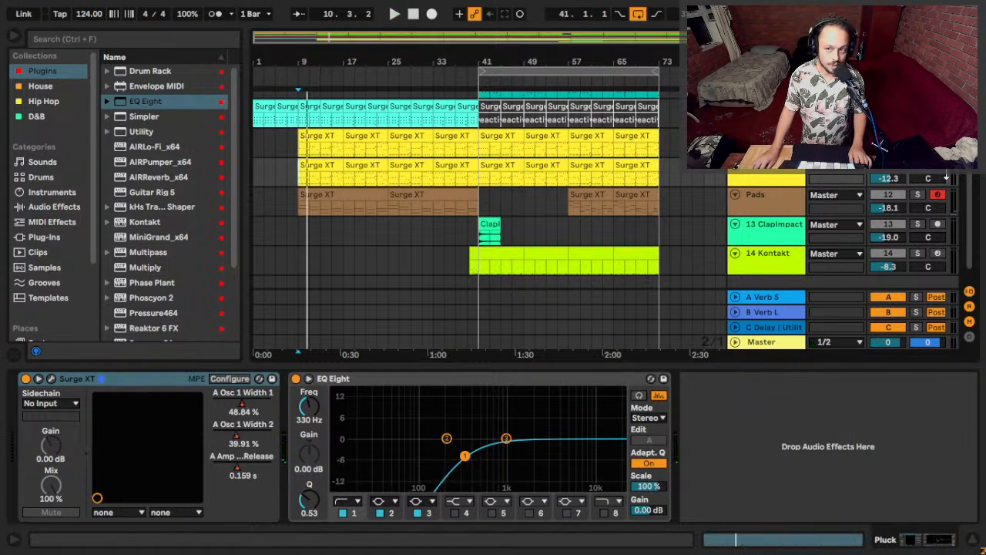
Remove the A Osc 1 Width 1, A Osc 1 Width 2 and Amp Release parameters and their automation from the second Pluck's Surge XT.
{"action": "left_click", "coordinate": [218, 378]}
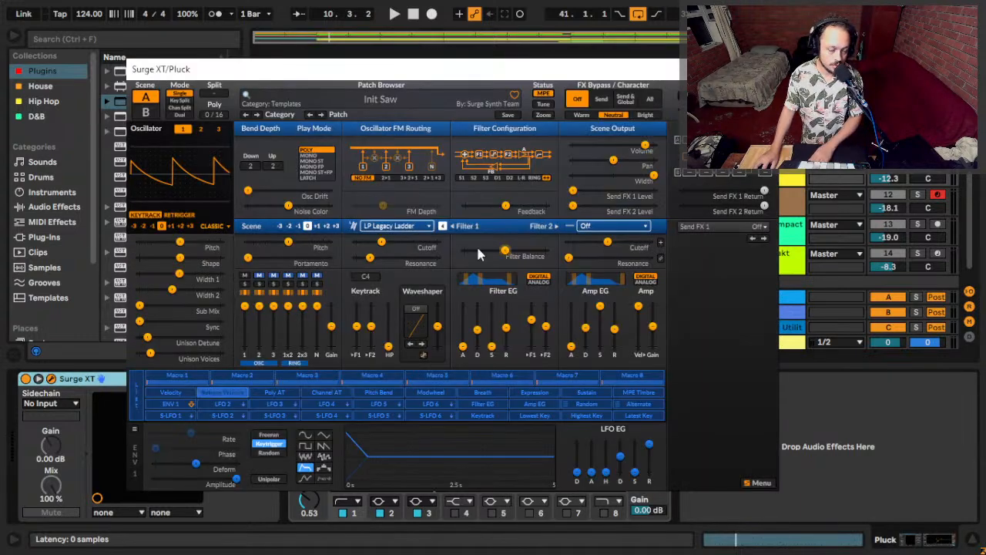
{"action": "key", "text": "ctrl+alt+p"}
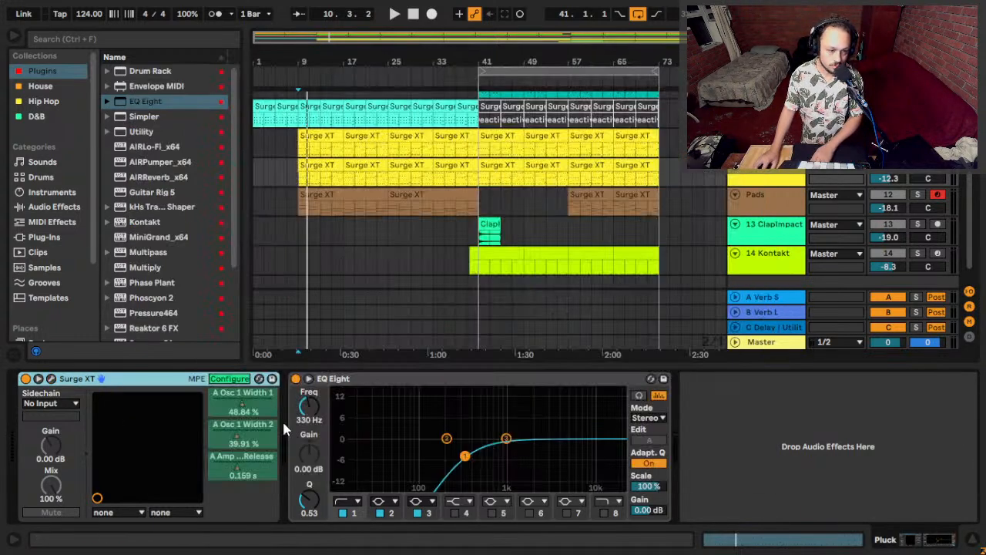
{"action": "key", "text": "Delete"}
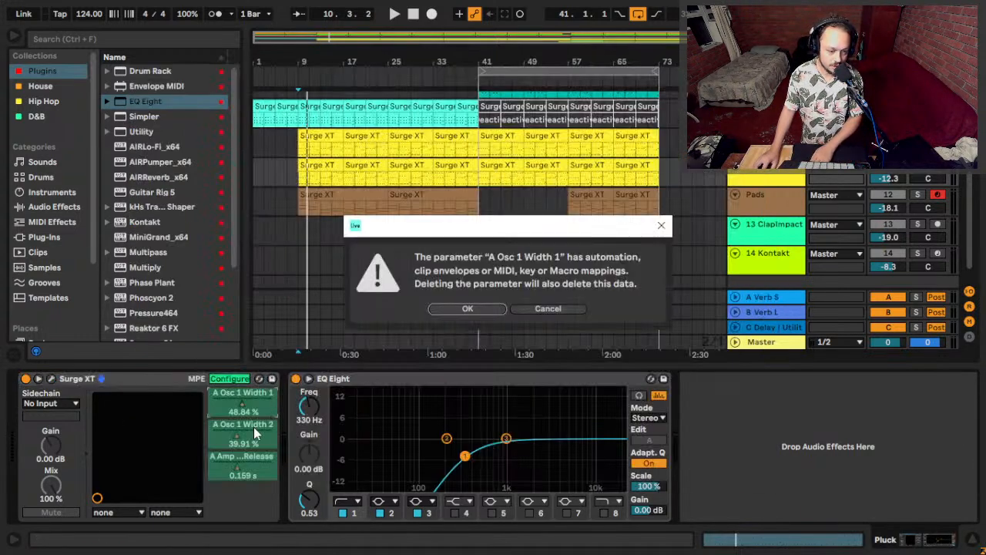
{"action": "left_click", "coordinate": [468, 308]}
{"action": "key", "text": "Delete"}
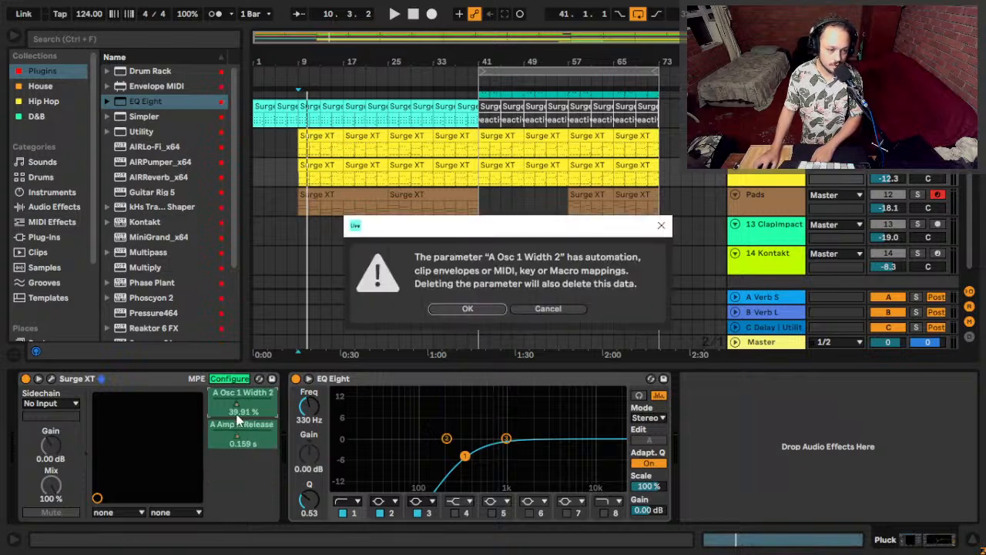
{"action": "left_click", "coordinate": [466, 310]}
{"action": "key", "text": "Delete"}
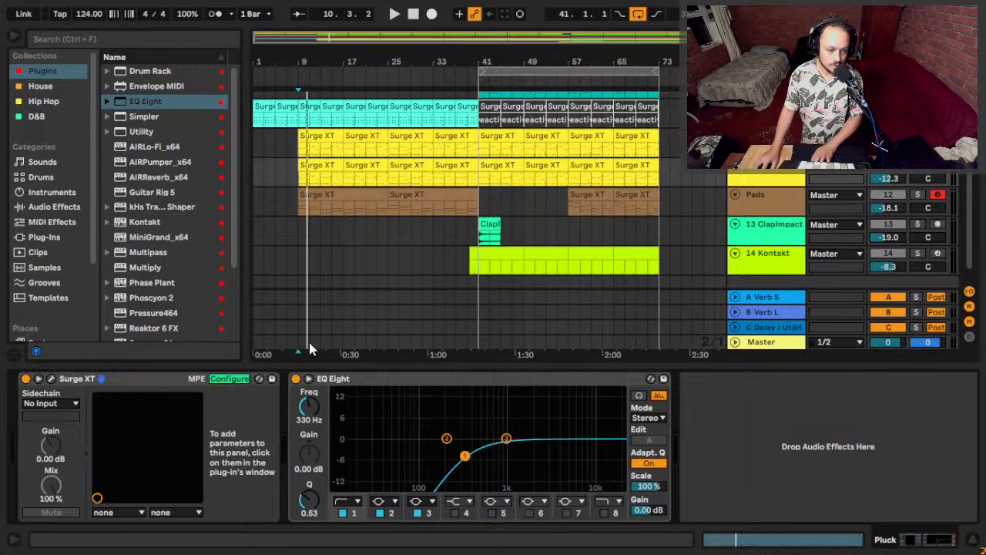
Inspect the first Pluck track's Surge XT automation between bars 25 and 41, and hide the automation lanes.
{"action": "left_click", "coordinate": [302, 178]}
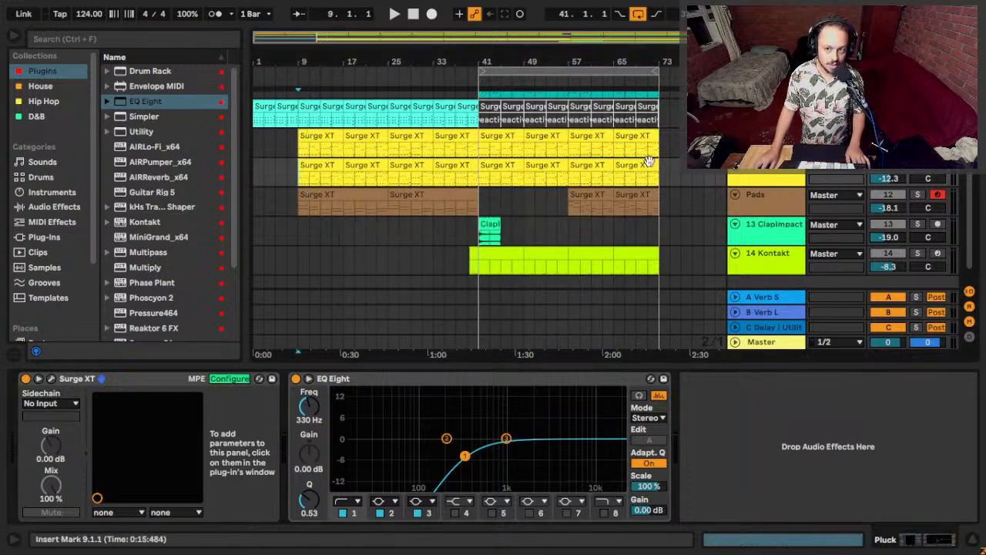
{"action": "key", "text": "a"}
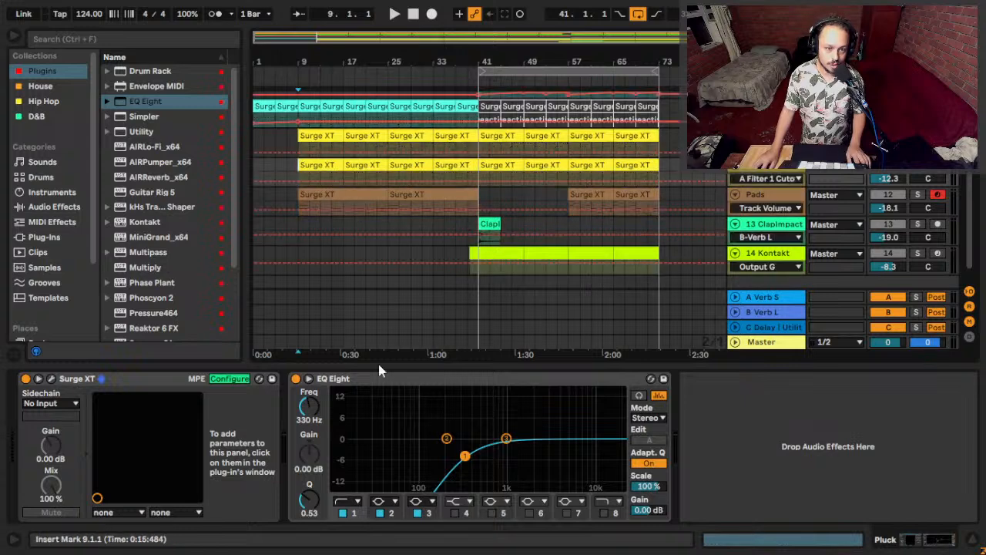
{"action": "key", "text": "ctrl+z"}
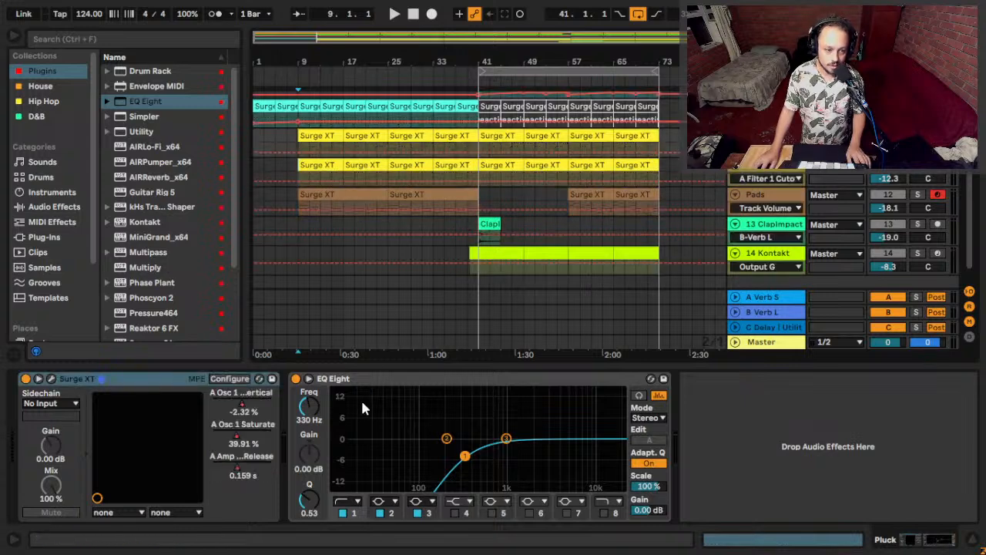
{"action": "left_click", "coordinate": [241, 402]}
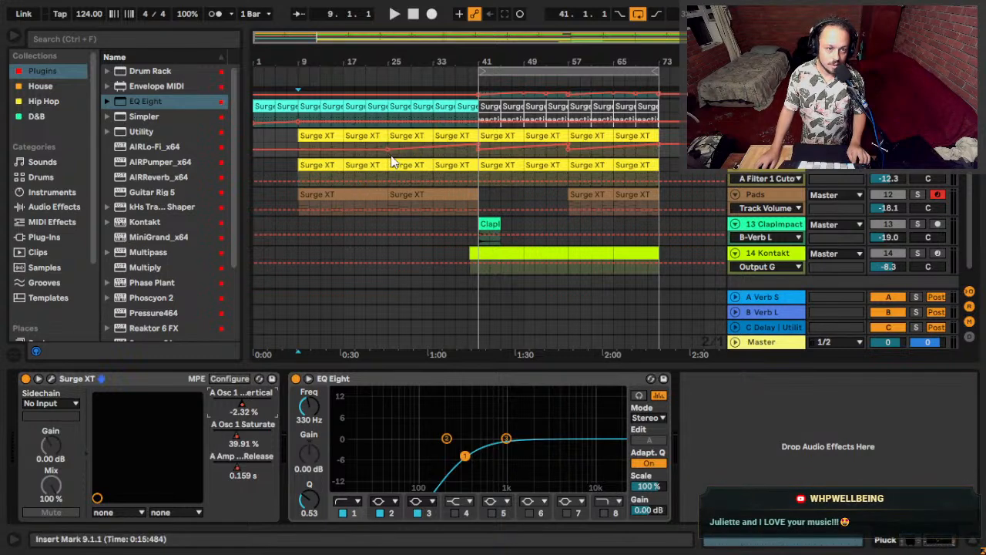
{"action": "left_click_drag", "start_coordinate": [389, 150], "coordinate": [483, 157]}
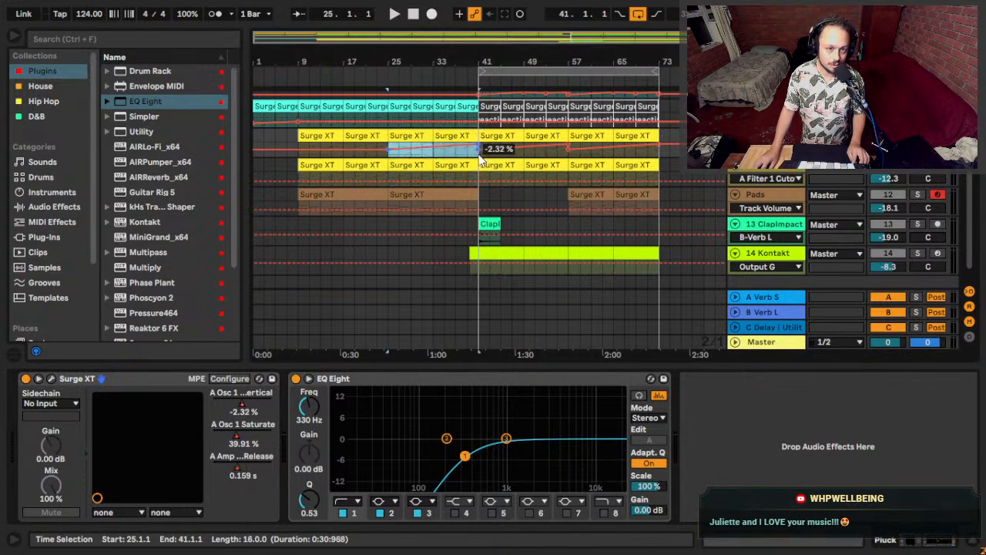
{"action": "key", "text": "a"}
Play from bar 25 and add A Filter 1 Cutoff, at 128.01 Hz, to the second Pluck's configured Surge XT parameters.
{"action": "left_click", "coordinate": [389, 179]}
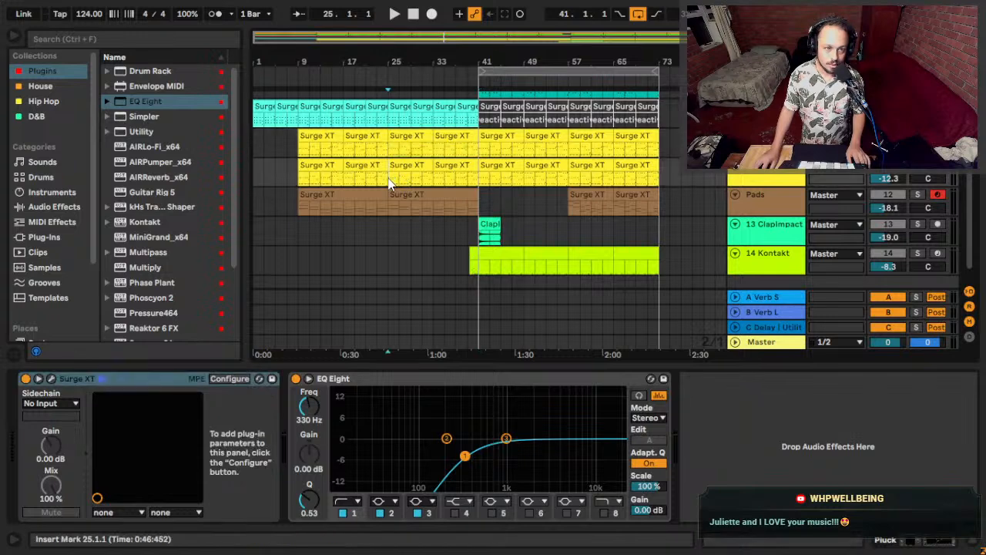
{"action": "key", "text": "space"}
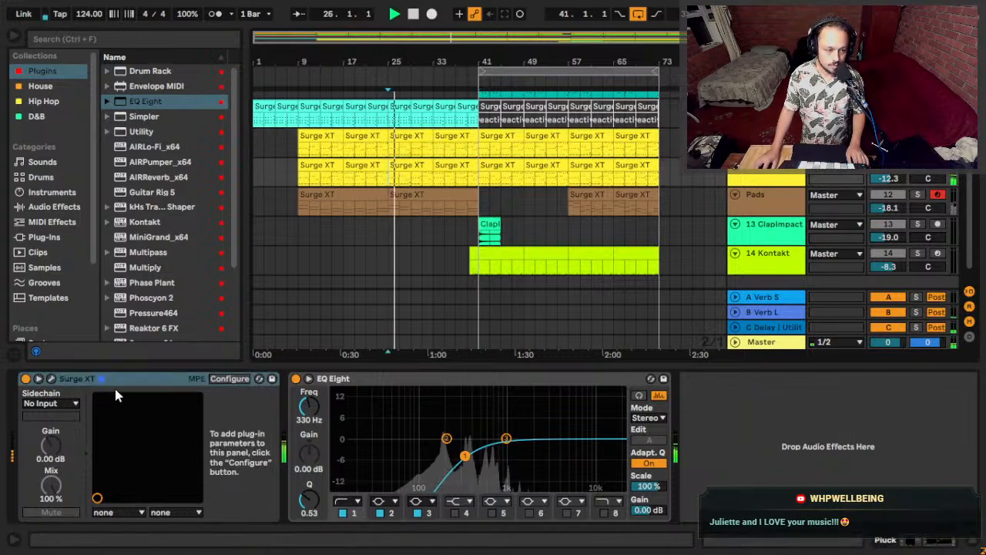
{"action": "left_click", "coordinate": [219, 378]}
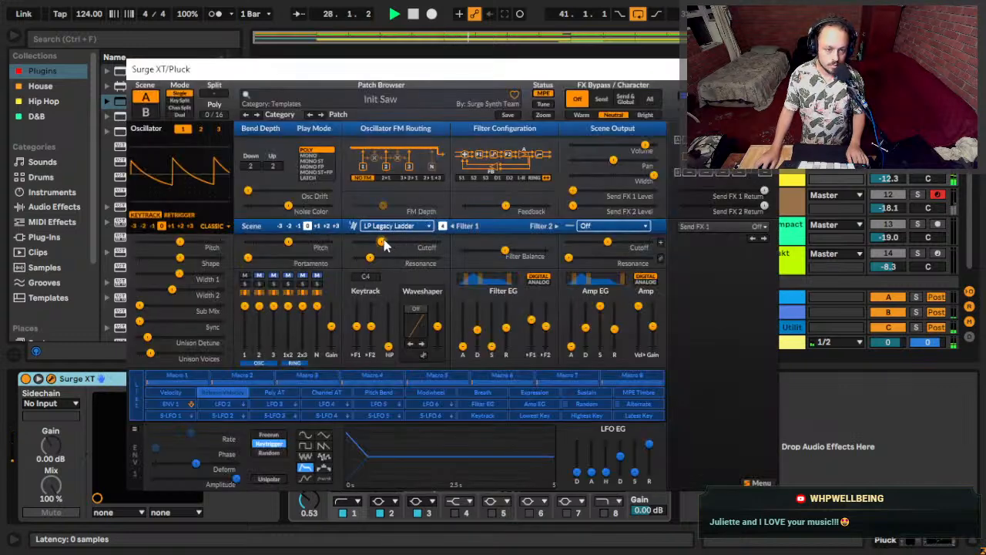
{"action": "left_click_drag", "start_coordinate": [383, 244], "coordinate": [380, 241]}
{"action": "left_click", "coordinate": [765, 69]}
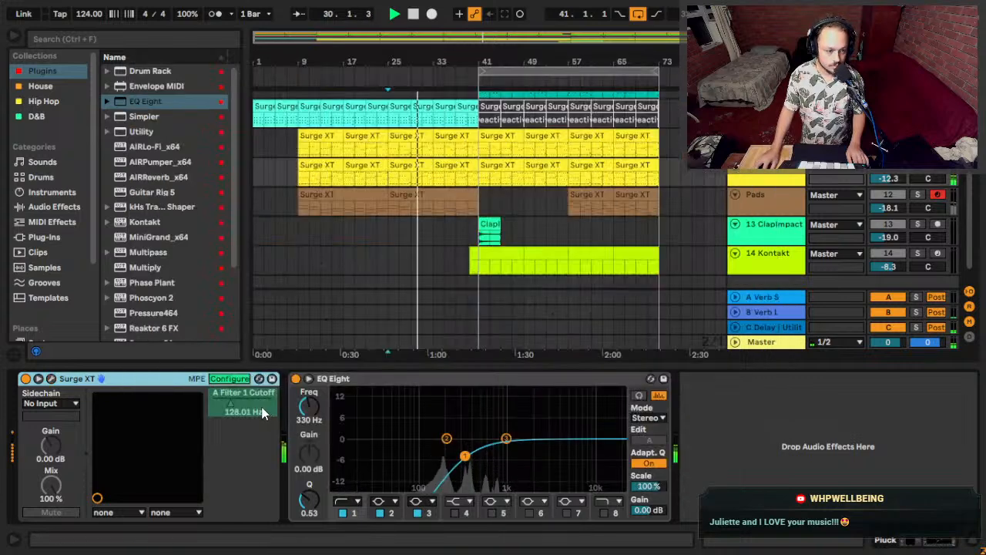
Show automation and create a rising A Filter 1 Cutoff ramp on the second Pluck track from bar 25 to bar 41.
{"action": "key", "text": "a"}
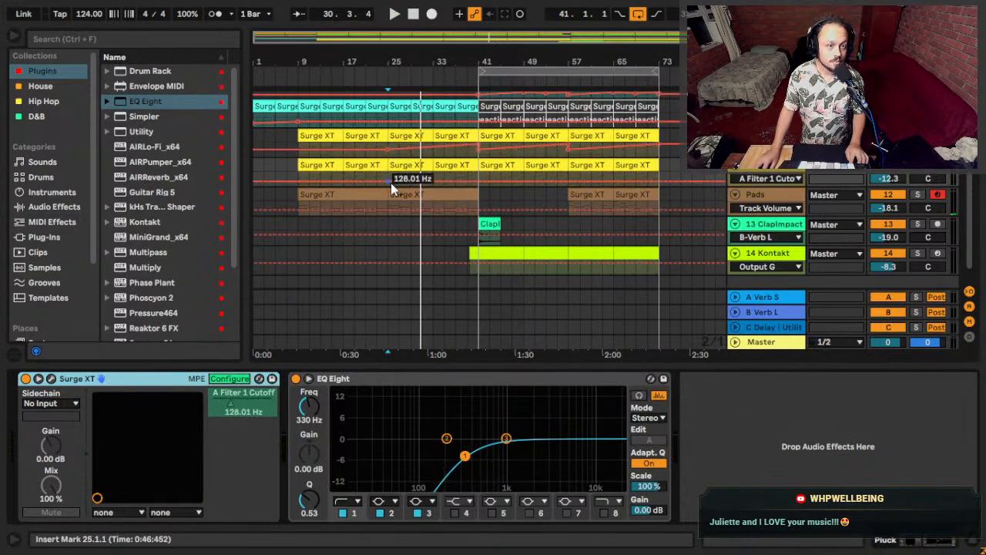
{"action": "left_click_drag", "start_coordinate": [391, 171], "coordinate": [478, 176]}
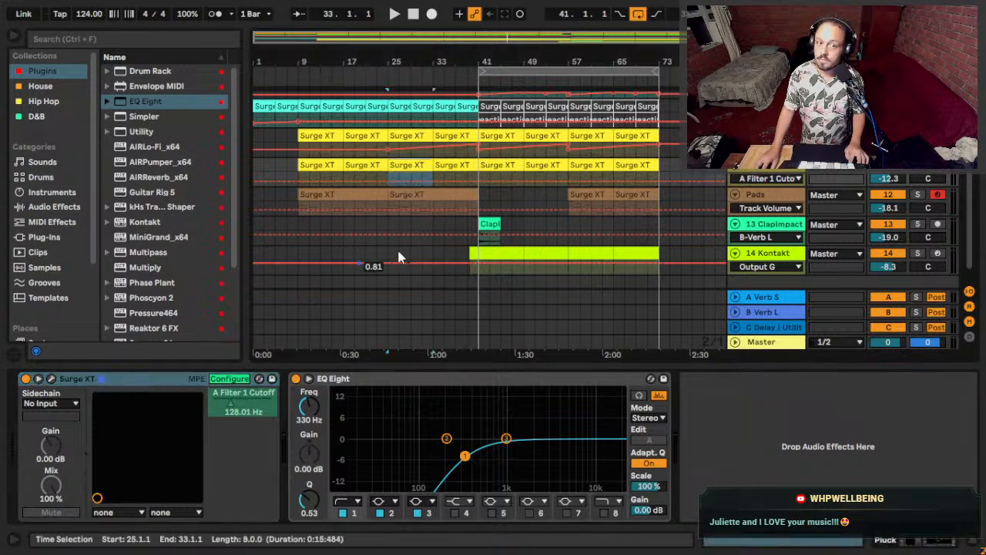
{"action": "key", "text": "space"}
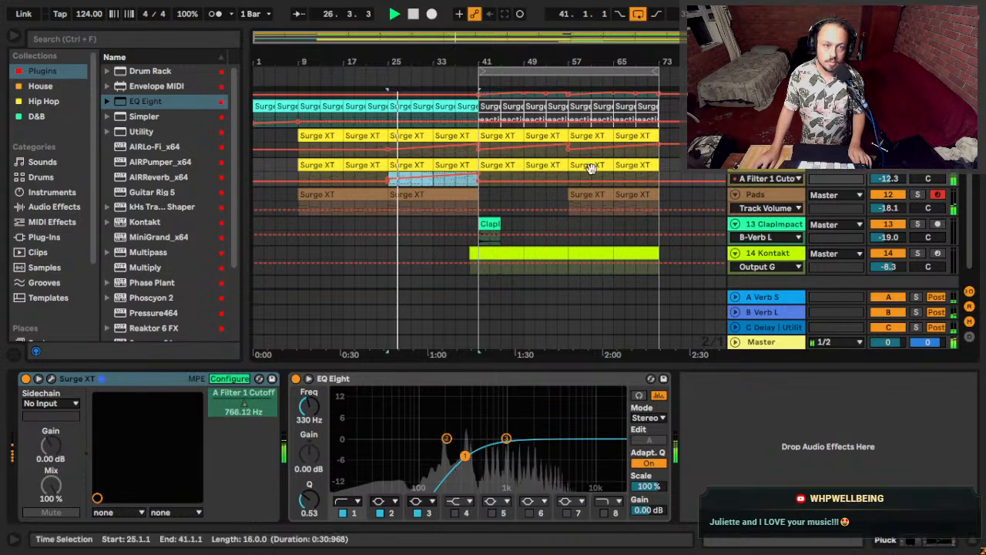
Enlarge the second Pluck's automation lane and lower the cutoff ramp's starting point at bar 25 to 128.01 Hz.
{"action": "scroll", "coordinate": [576, 175], "scroll_direction": "up", "scroll_amount": 1}
{"action": "scroll", "coordinate": [539, 189], "scroll_direction": "up", "scroll_amount": 3}
{"action": "mouse_move", "coordinate": [391, 221]}
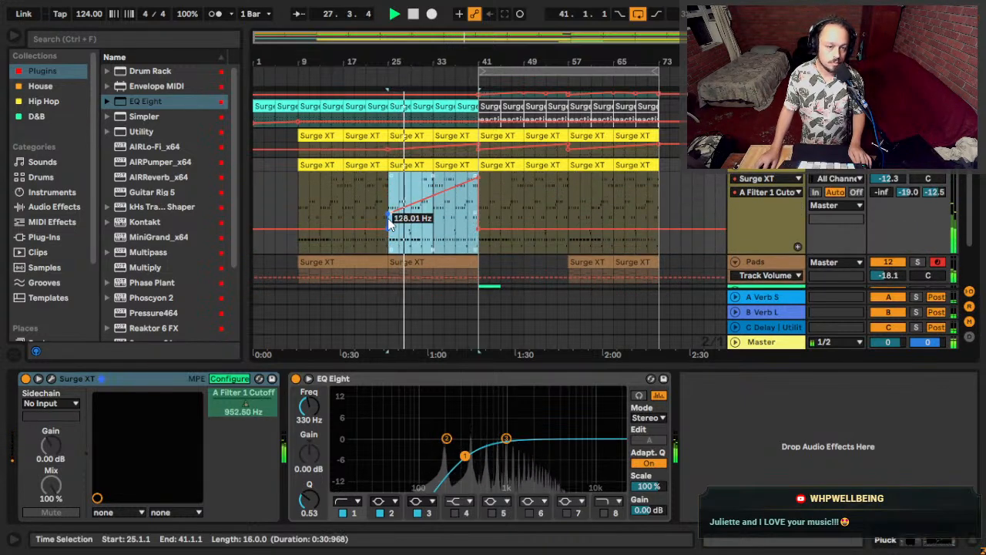
{"action": "left_click_drag", "start_coordinate": [390, 220], "coordinate": [385, 217]}
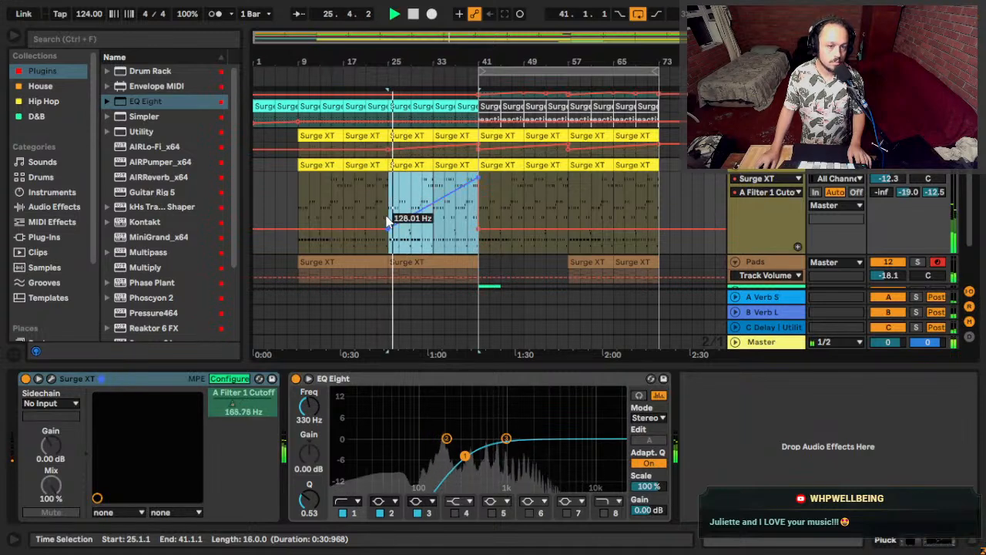
{"action": "left_click", "coordinate": [456, 221]}
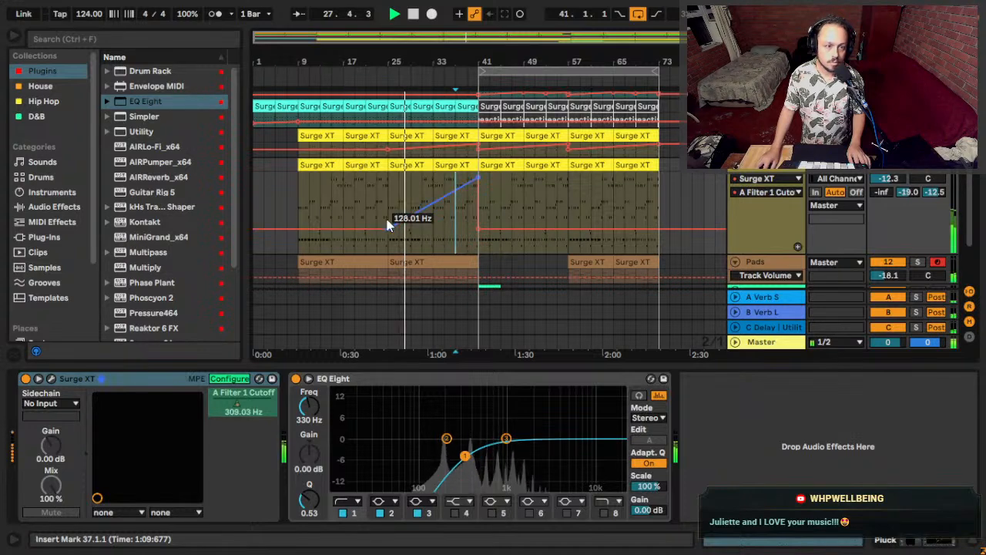
Audition the second Pluck from bar 9 and raise the flat filter cutoff automation before bar 25 to 269.23 Hz.
{"action": "left_click", "coordinate": [300, 216]}
{"action": "key", "text": "space"}
{"action": "key", "text": "space"}
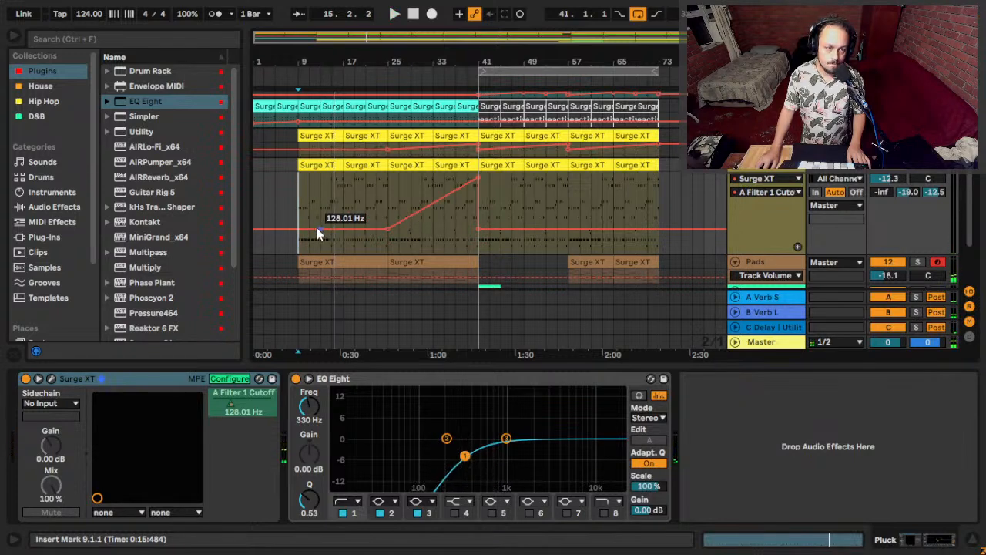
{"action": "left_click_drag", "start_coordinate": [296, 227], "coordinate": [299, 215]}
{"action": "key", "text": "space"}
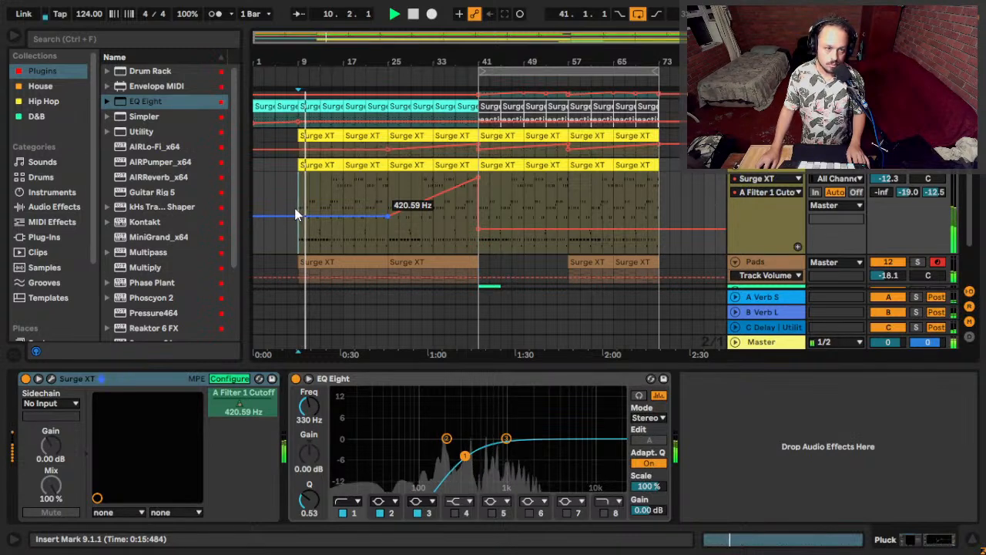
{"action": "left_click_drag", "start_coordinate": [296, 215], "coordinate": [296, 221]}
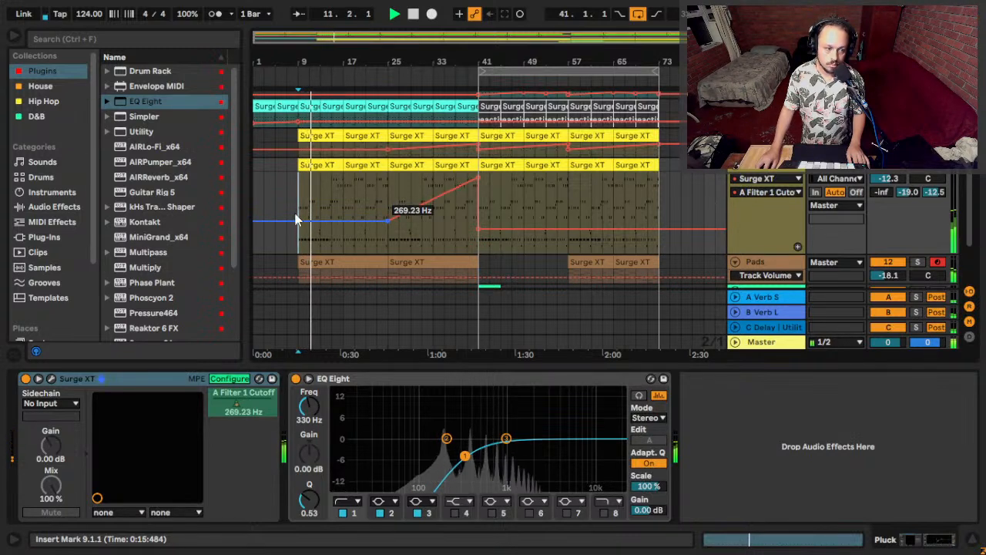
Compare the two Pluck tracks by switching them off and on during playback, and review the arrangement with automation hidden.
{"action": "left_click", "coordinate": [888, 135]}
{"action": "key", "text": "space"}
{"action": "left_click", "coordinate": [888, 165]}
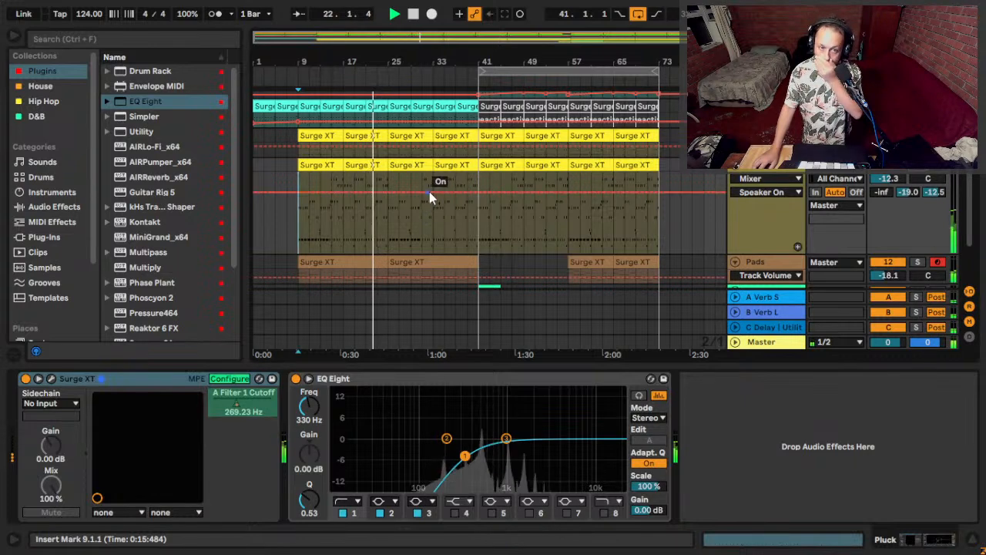
{"action": "left_click", "coordinate": [461, 162]}
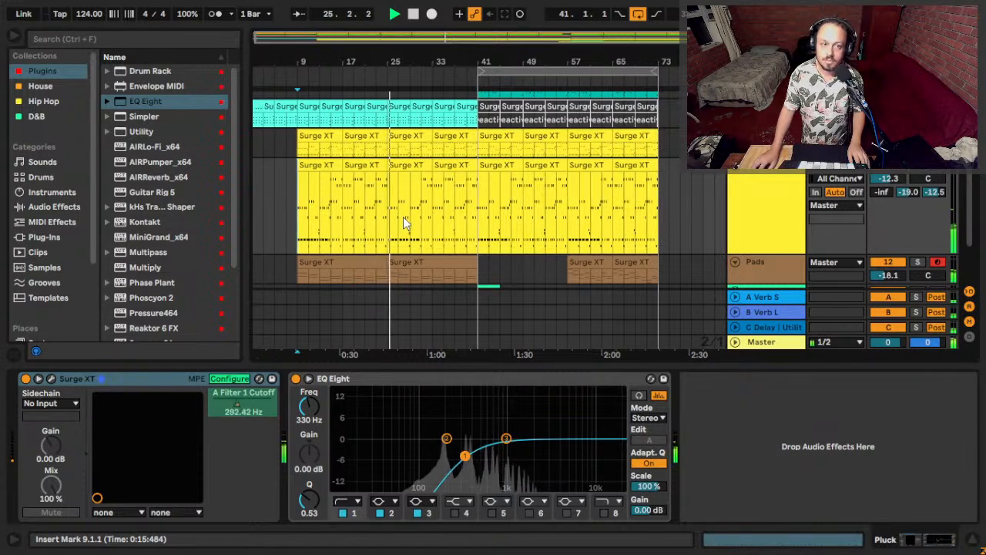
{"action": "scroll", "coordinate": [462, 206], "scroll_direction": "down", "scroll_amount": 3}
{"action": "scroll", "coordinate": [439, 223], "scroll_direction": "up", "scroll_amount": 5}
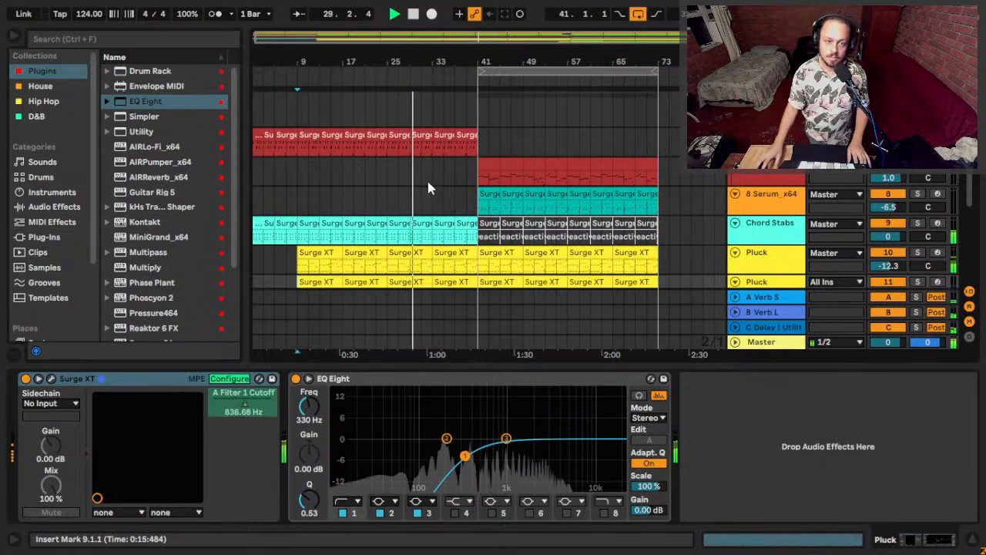
Rename the two Pluck tracks as Pluck 1 and Pluck 2, reduce Pluck 2's track height and select Pluck 1.
{"action": "scroll", "coordinate": [428, 186], "scroll_direction": "down", "scroll_amount": 2}
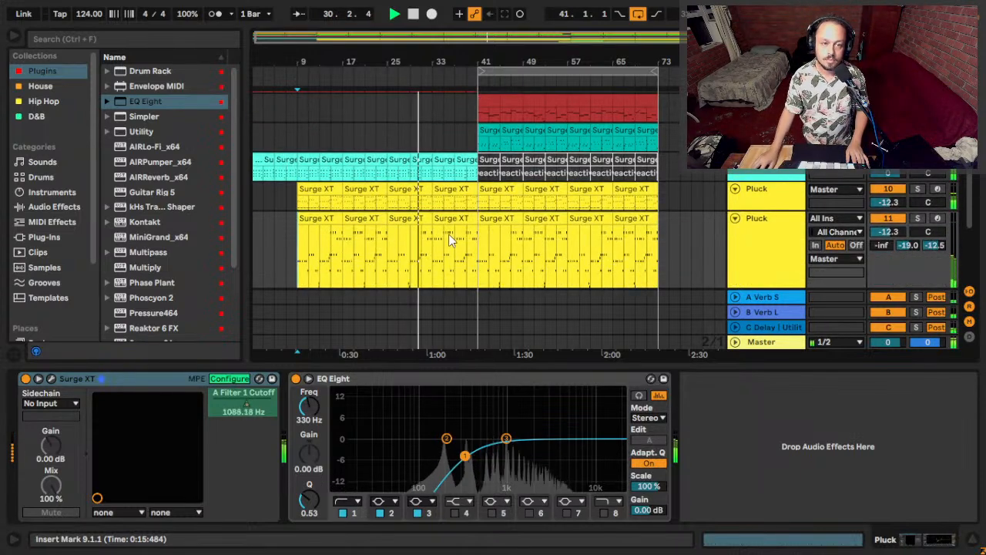
{"action": "left_click", "coordinate": [771, 188]}
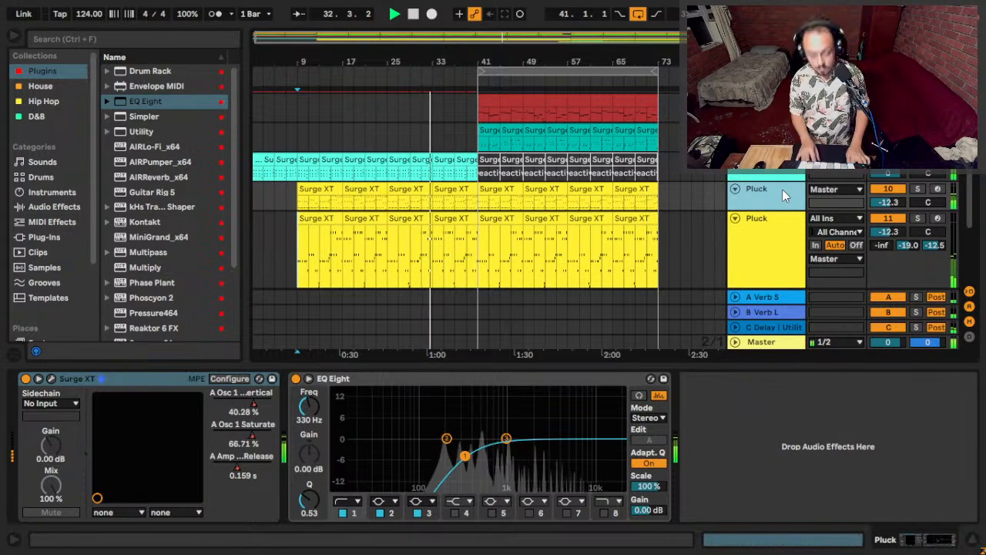
{"action": "key", "text": "Down"}
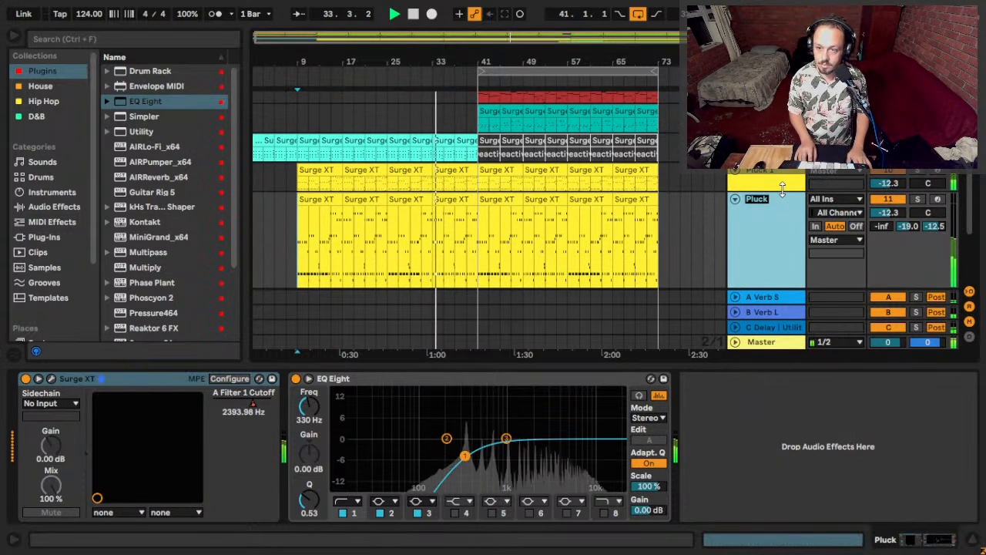
{"action": "key", "text": "Return"}
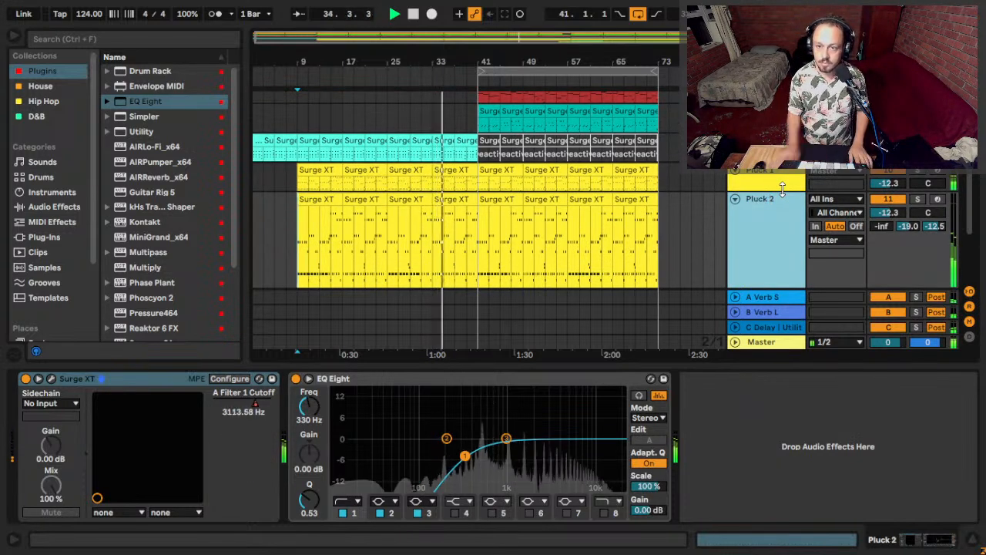
{"action": "left_click", "coordinate": [762, 179]}
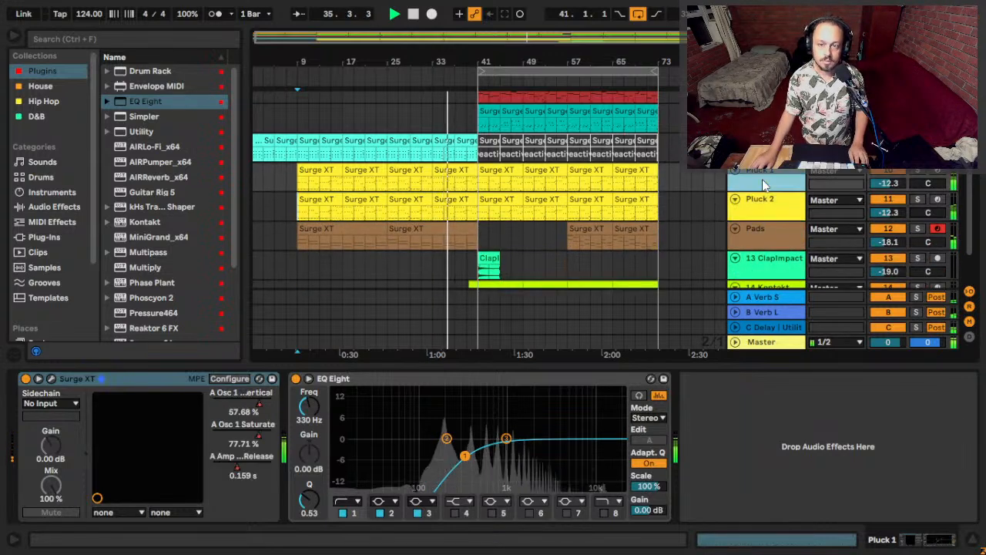
Group the Pluck 1 and Pluck 2 tracks and rename the group as Plucks.
{"action": "left_click", "coordinate": [776, 216], "text": "shift"}
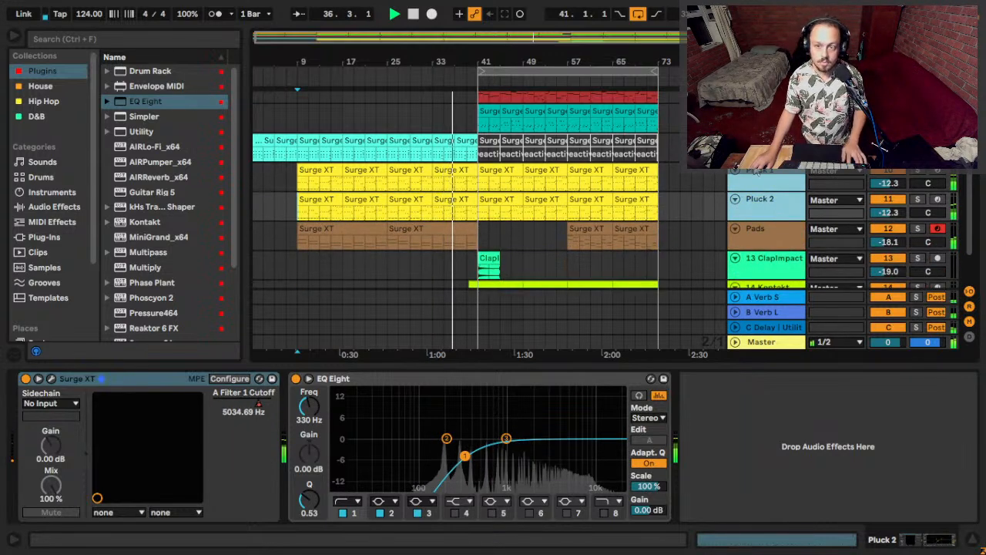
{"action": "key", "text": "ctrl+g"}
{"action": "left_click", "coordinate": [756, 177]}
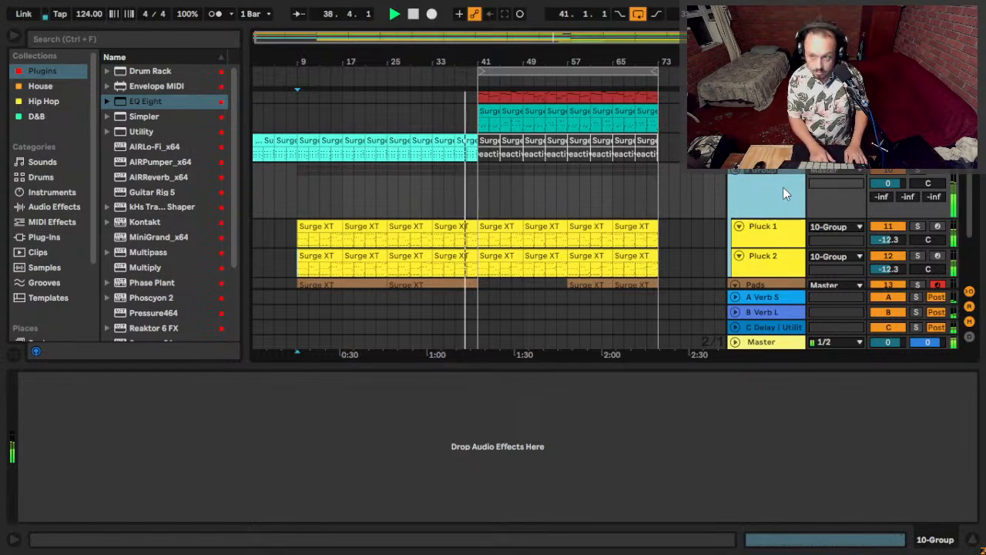
{"action": "key", "text": "ctrl+r"}
{"action": "type", "text": "Plucks"}
{"action": "key", "text": "Return"}
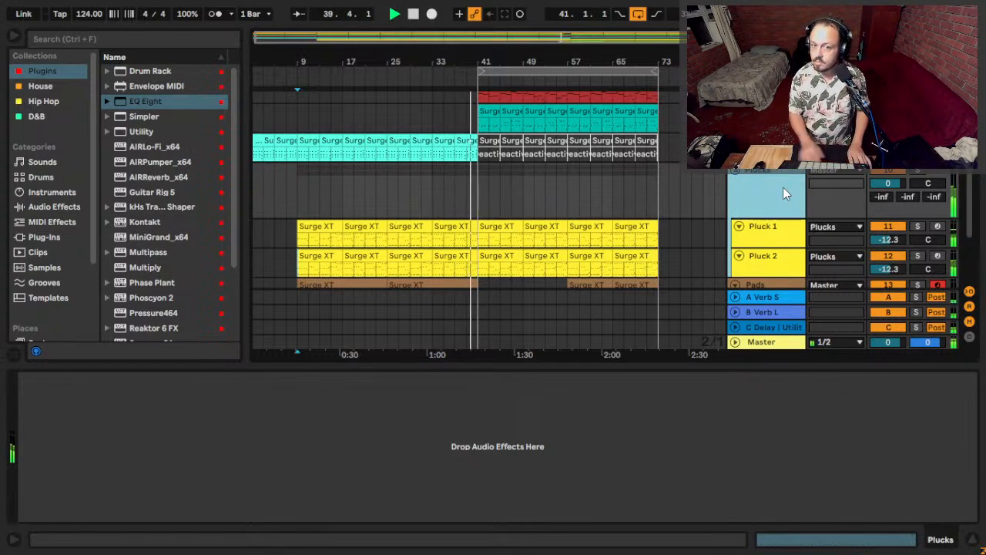
Copy the Pressure464 compressor from the Kontakt track onto the Plucks group.
{"action": "scroll", "coordinate": [783, 192], "scroll_direction": "down", "scroll_amount": 3}
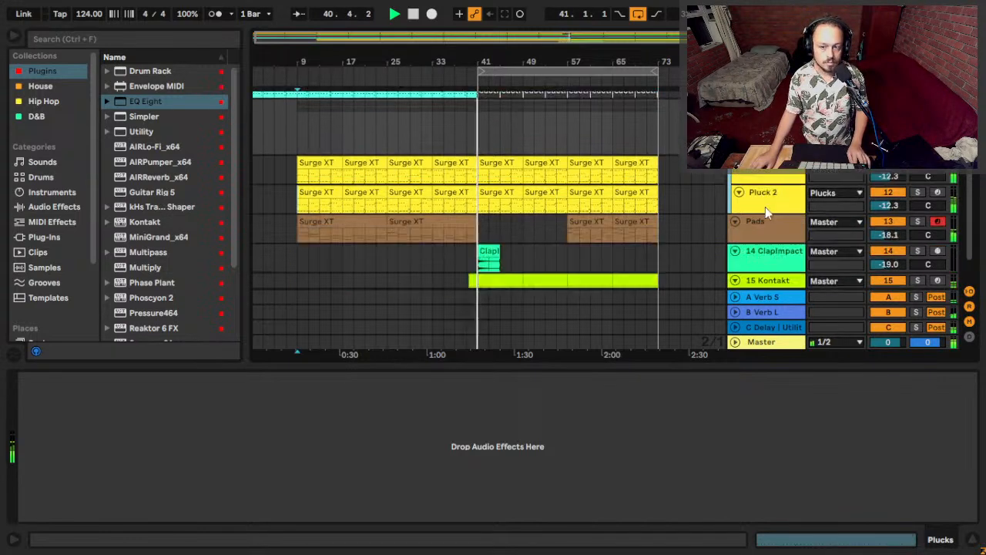
{"action": "left_click", "coordinate": [764, 240]}
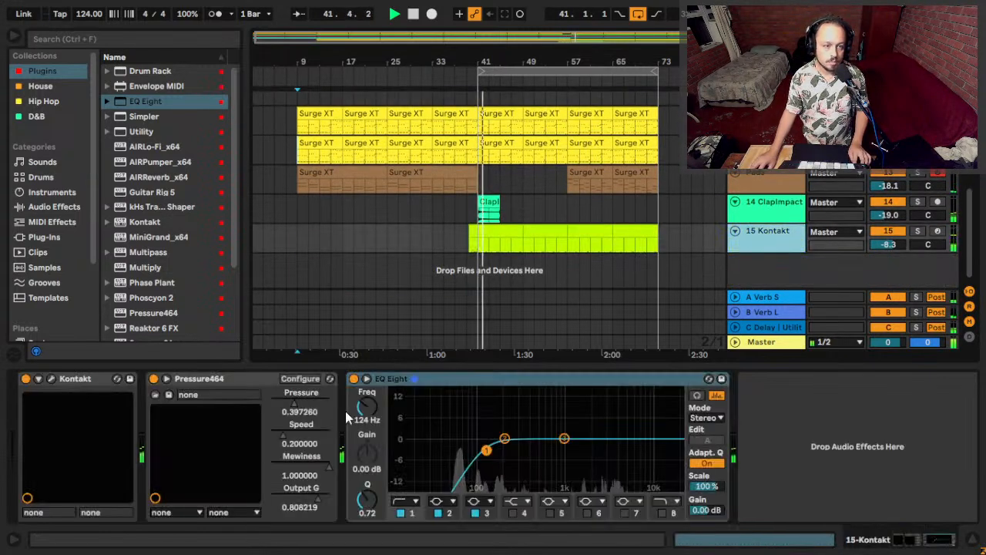
{"action": "left_click", "coordinate": [197, 378]}
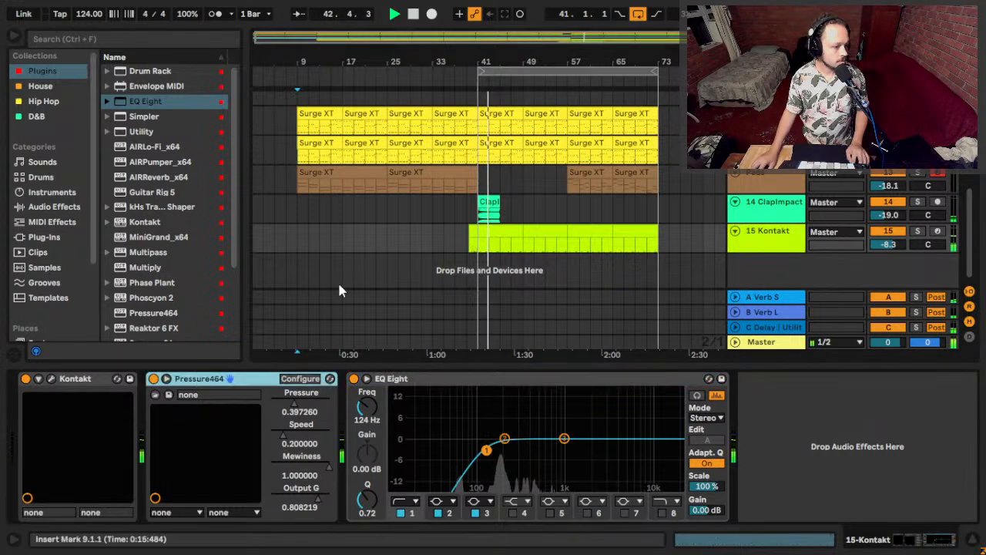
{"action": "scroll", "coordinate": [537, 178], "scroll_direction": "up", "scroll_amount": 3}
{"action": "left_click", "coordinate": [537, 178]}
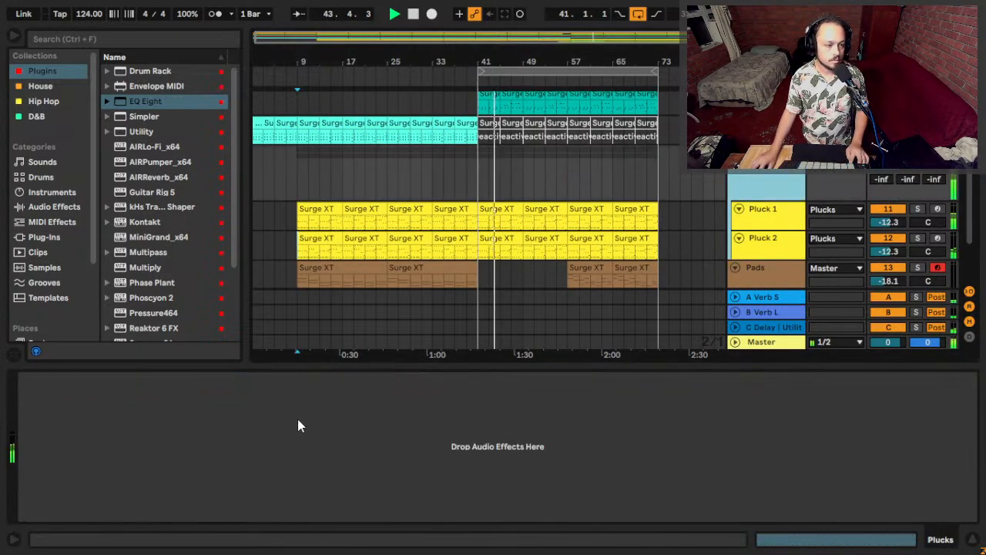
{"action": "key", "text": "ctrl+v"}
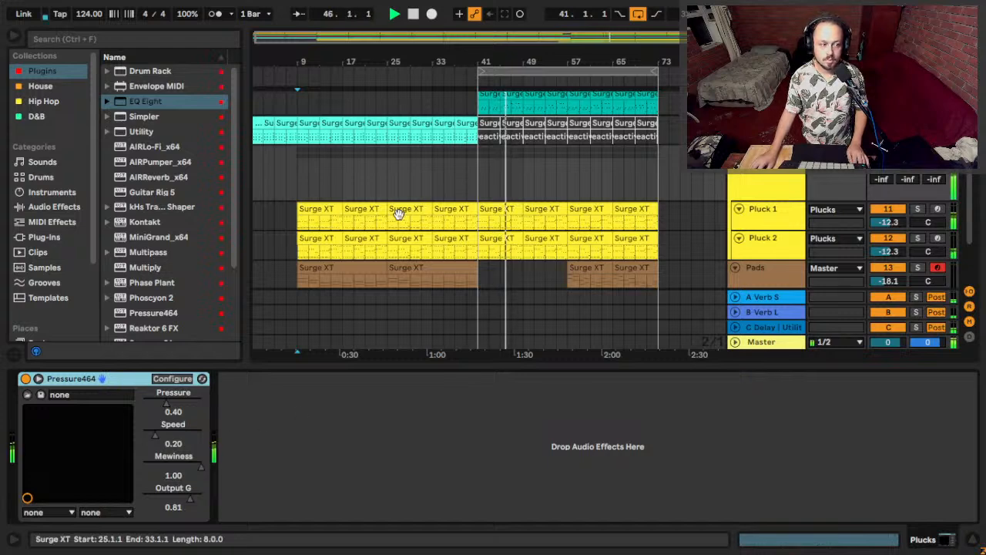
Set the volume of Pluck 1 to -14.3 dB and of Pluck 2 to -10.3 dB.
{"action": "left_click", "coordinate": [761, 225]}
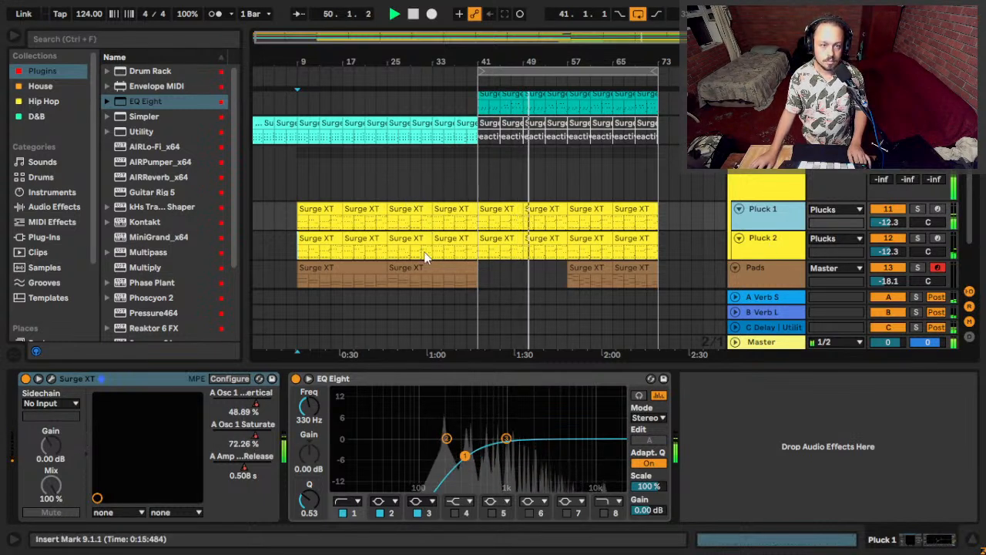
{"action": "left_click", "coordinate": [888, 222]}
{"action": "key", "text": "Down"}
{"action": "key", "text": "Down"}
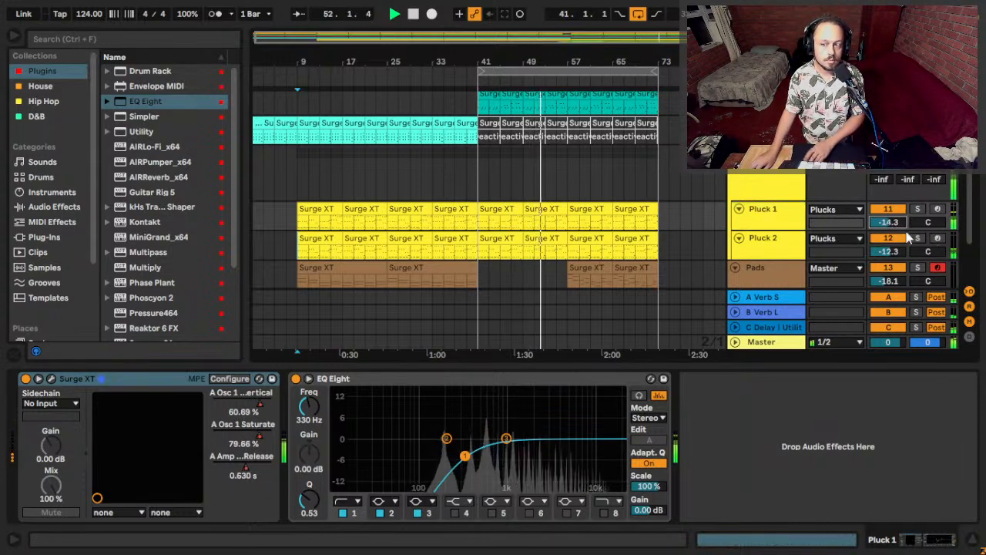
{"action": "left_click", "coordinate": [896, 253]}
{"action": "key", "text": "Up"}
{"action": "key", "text": "Up"}
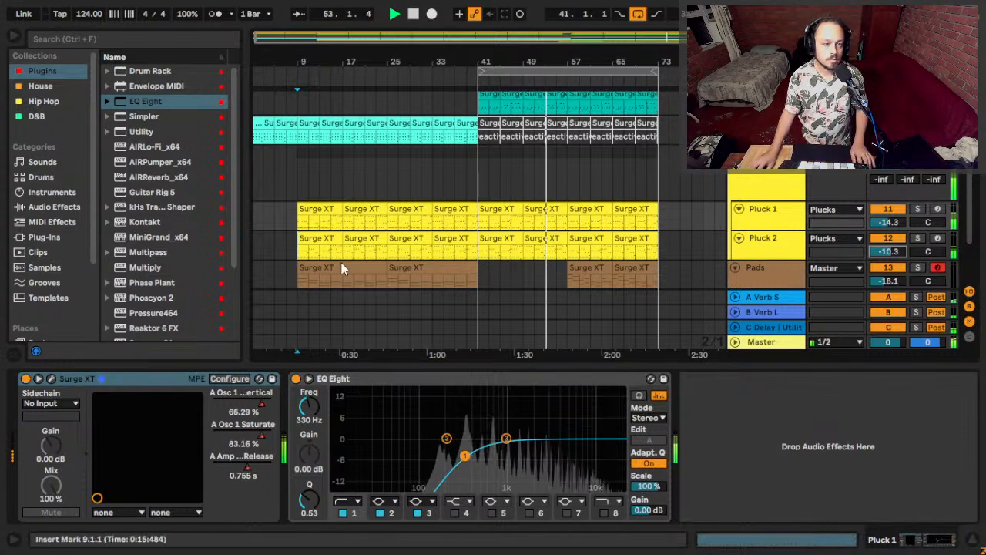
Audition the pluck balance from bar 9 and from bar 33, and solo both Pluck tracks.
{"action": "left_click", "coordinate": [299, 253]}
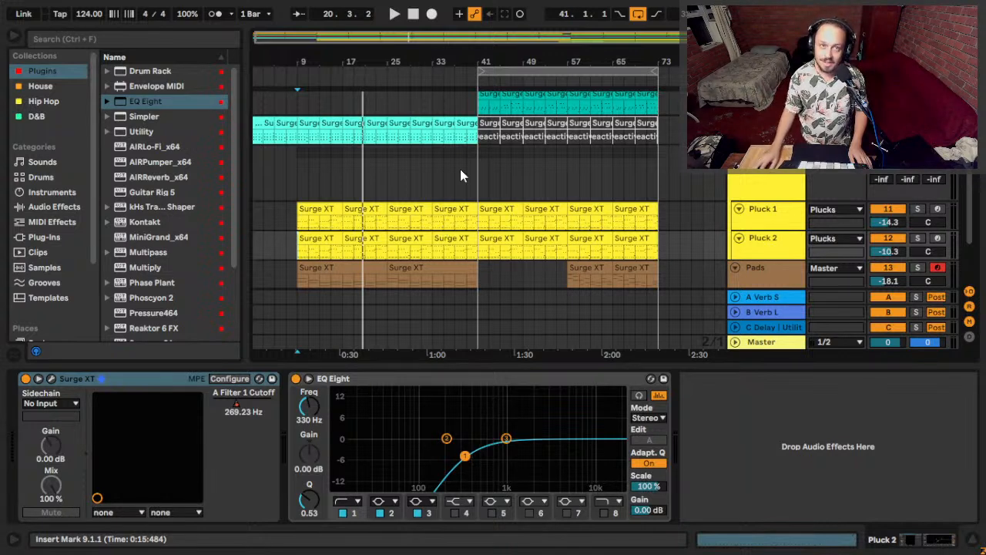
{"action": "left_click", "coordinate": [436, 232]}
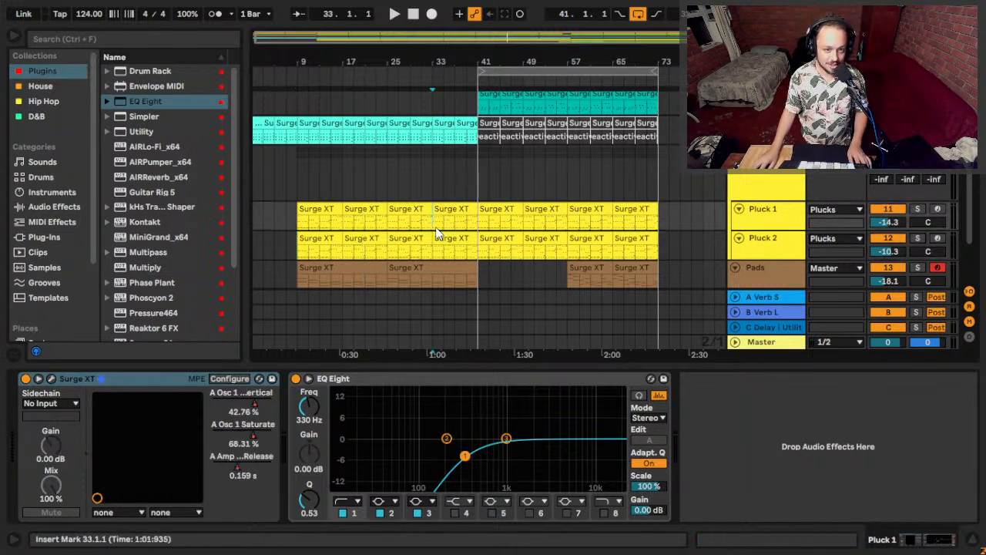
{"action": "scroll", "coordinate": [436, 232], "scroll_direction": "up", "scroll_amount": 2}
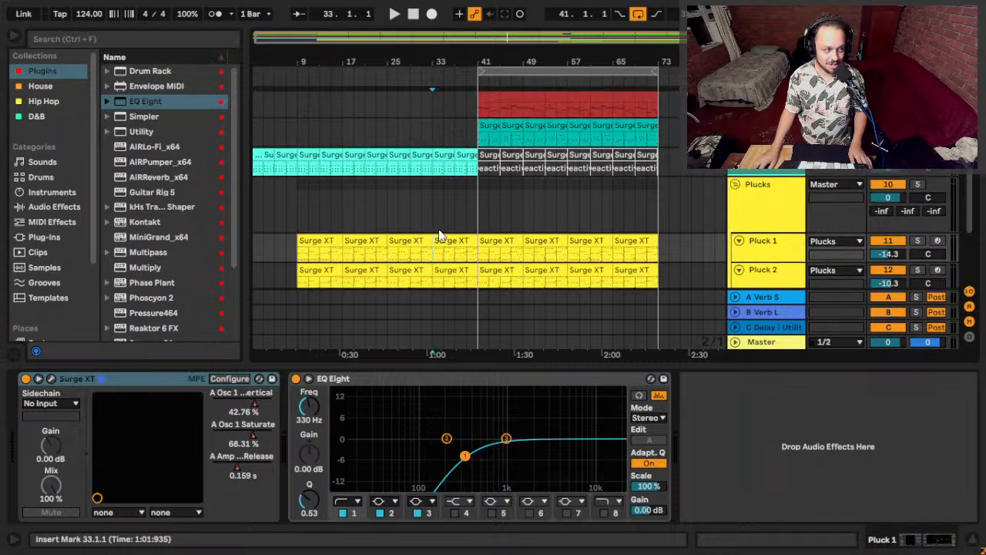
{"action": "scroll", "coordinate": [439, 235], "scroll_direction": "down", "scroll_amount": 3}
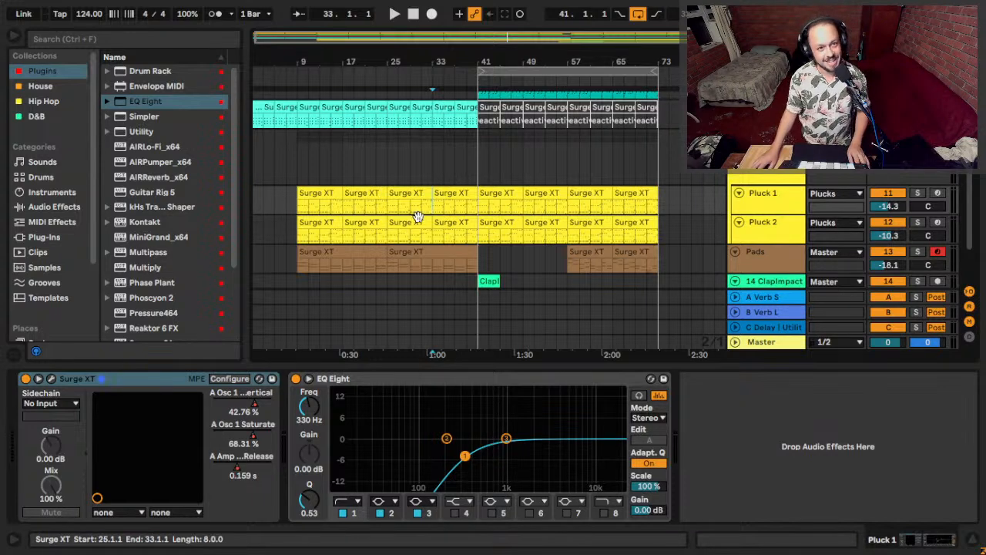
{"action": "key", "text": "space"}
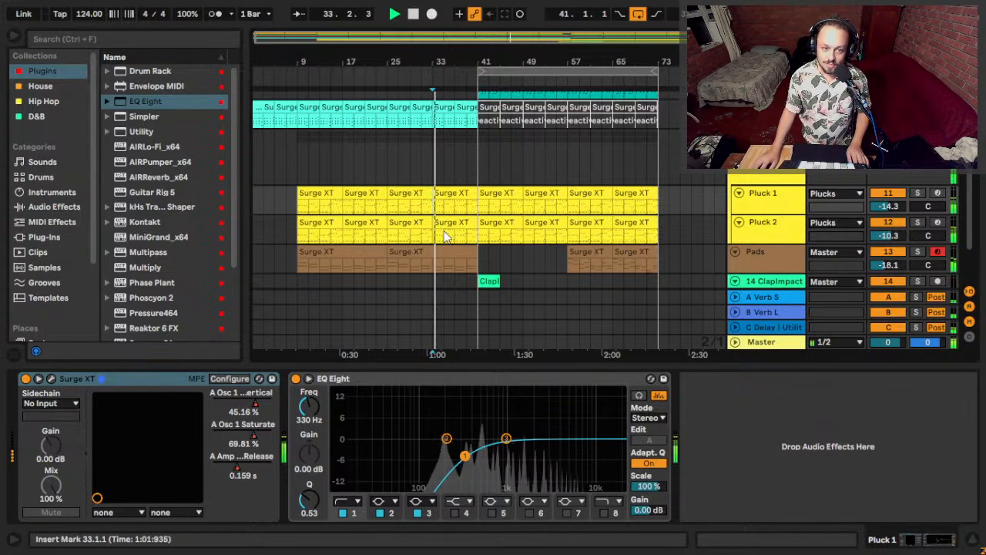
{"action": "left_click", "coordinate": [916, 222]}
{"action": "left_click", "coordinate": [916, 193], "text": "ctrl"}
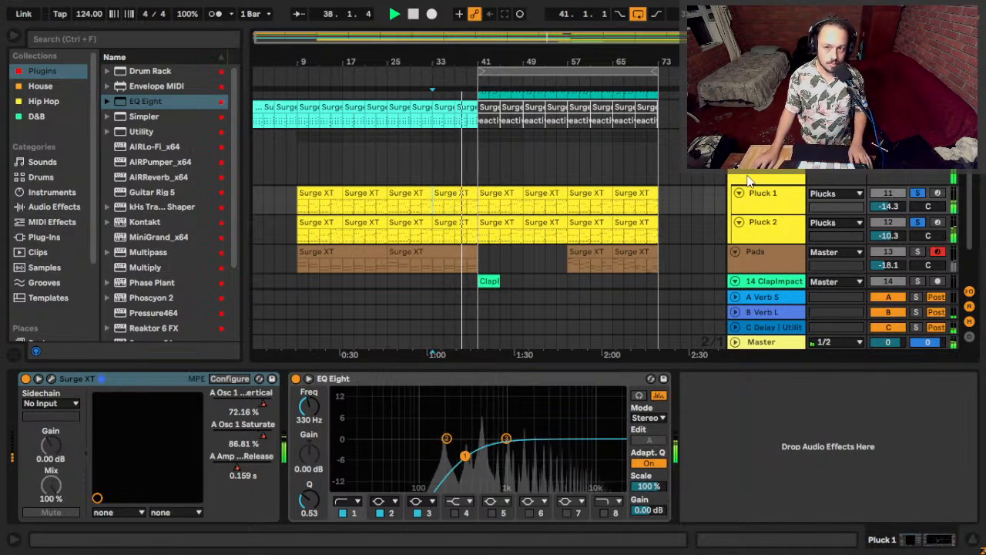
Compare the soloed Plucks group with Pressure464 bypassed and enabled during playback from bars 33 and 37.
{"action": "left_click", "coordinate": [520, 181]}
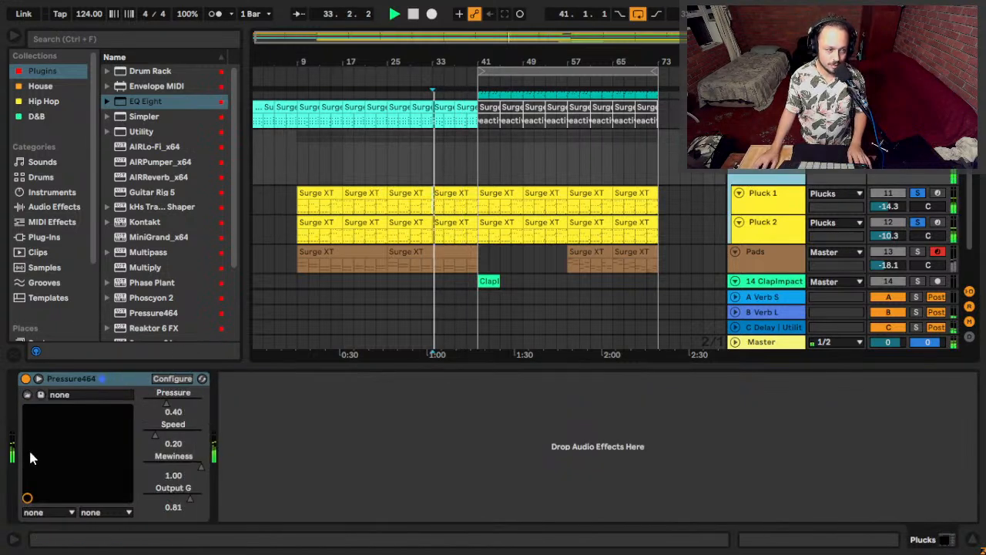
{"action": "left_click", "coordinate": [25, 379]}
{"action": "left_click", "coordinate": [26, 379]}
{"action": "key", "text": "space"}
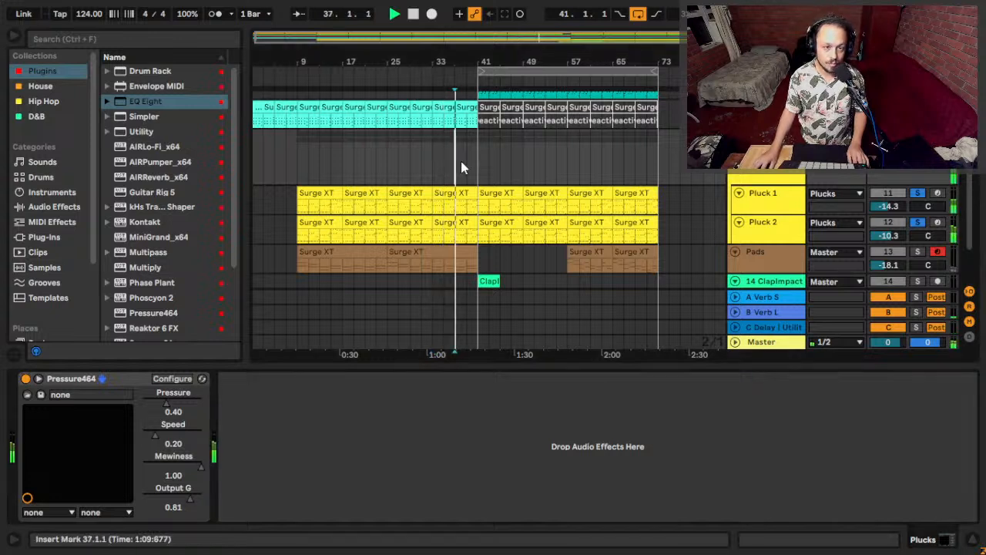
{"action": "left_click", "coordinate": [26, 379]}
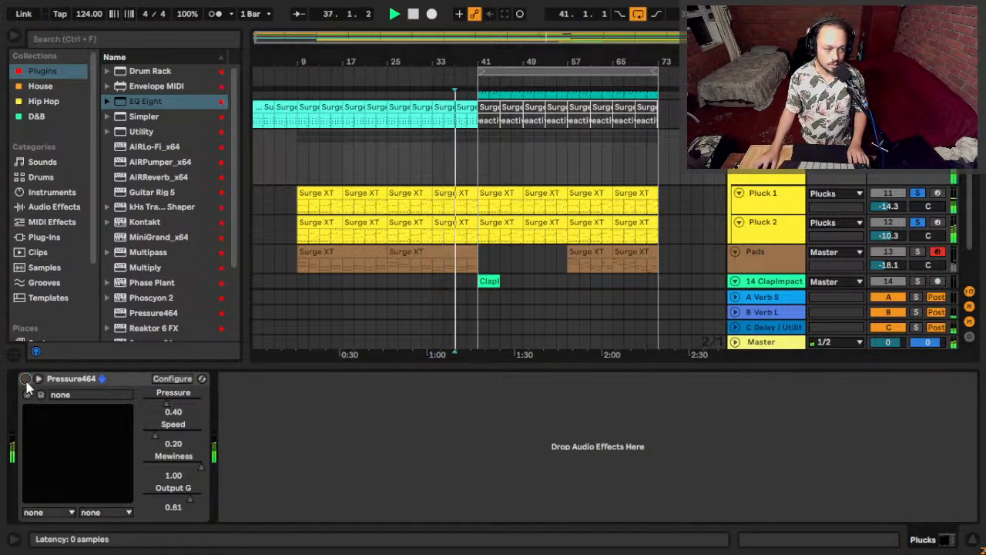
{"action": "left_click", "coordinate": [26, 379]}
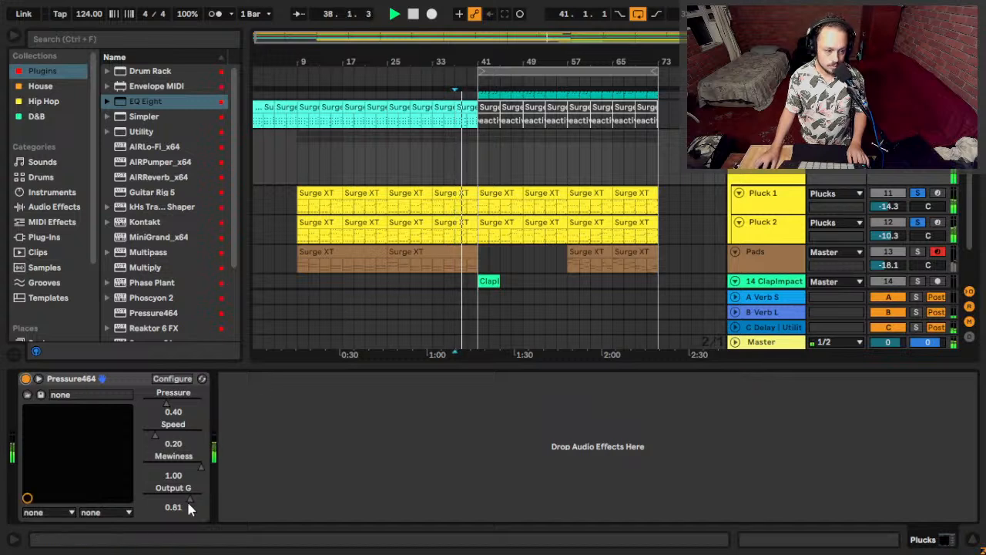
Set the Plucks group's Pressure464 output gain to 0.712328 and pressure to 0.561643, comparing it bypassed and enabled after each change.
{"action": "left_click_drag", "start_coordinate": [188, 507], "coordinate": [189, 515]}
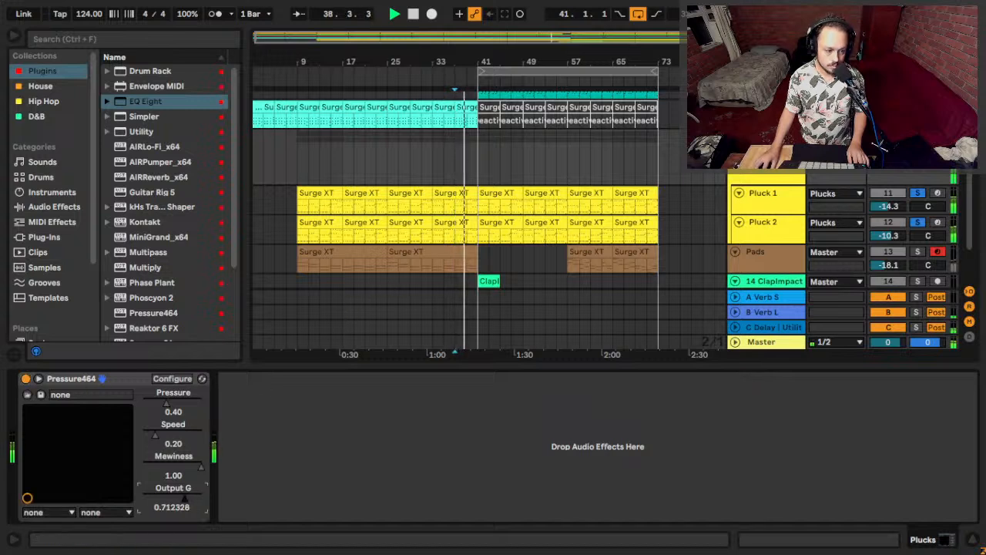
{"action": "left_click", "coordinate": [25, 379]}
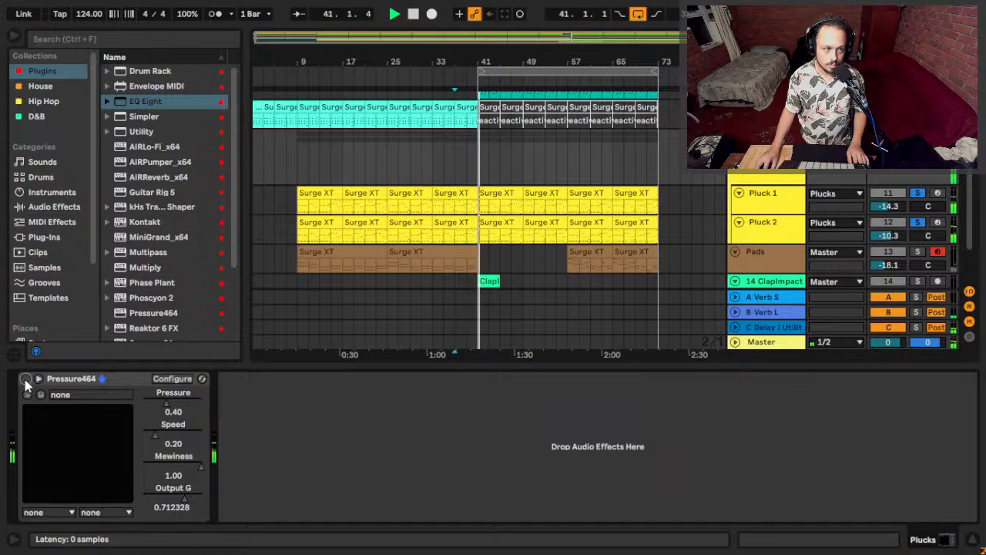
{"action": "left_click", "coordinate": [25, 379]}
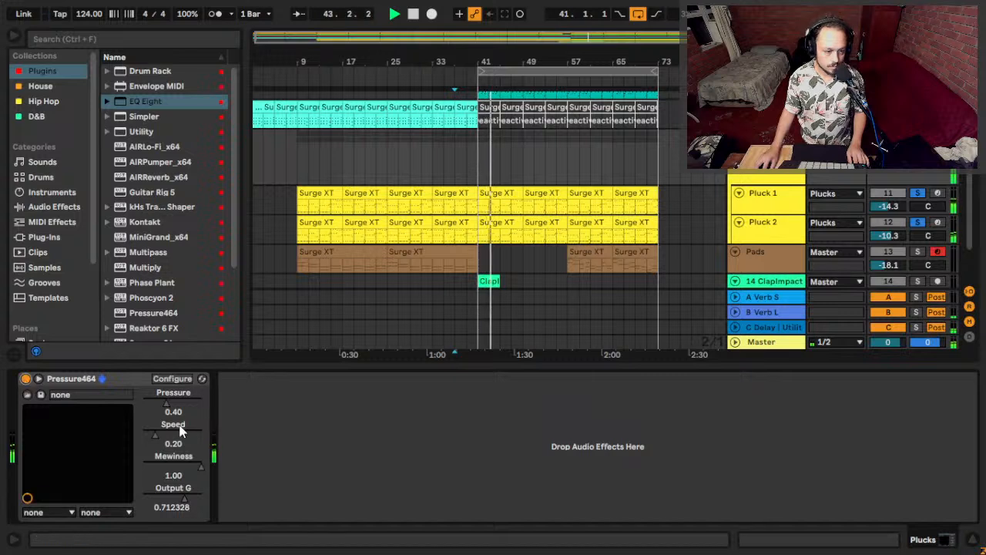
{"action": "left_click_drag", "start_coordinate": [172, 410], "coordinate": [173, 410]}
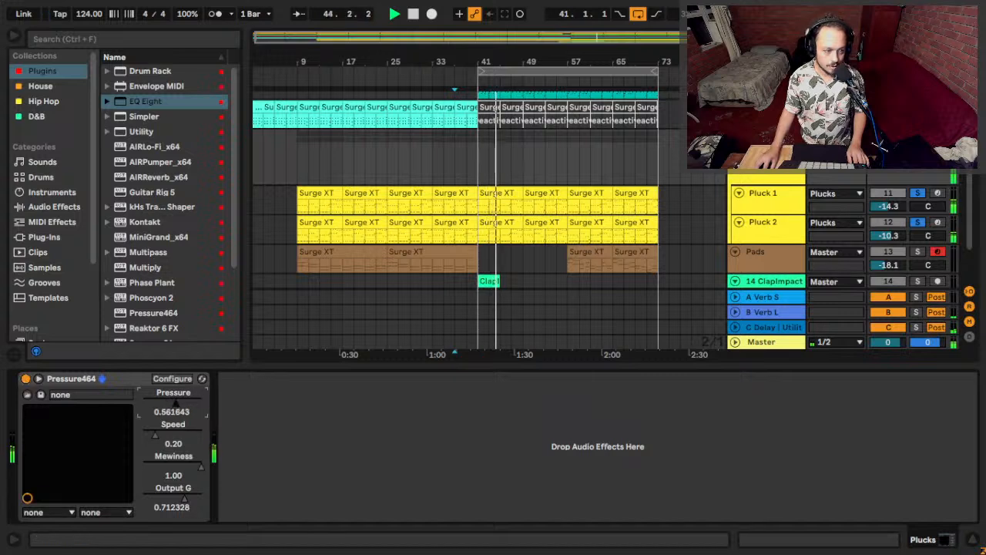
{"action": "left_click", "coordinate": [26, 378]}
{"action": "left_click", "coordinate": [25, 379]}
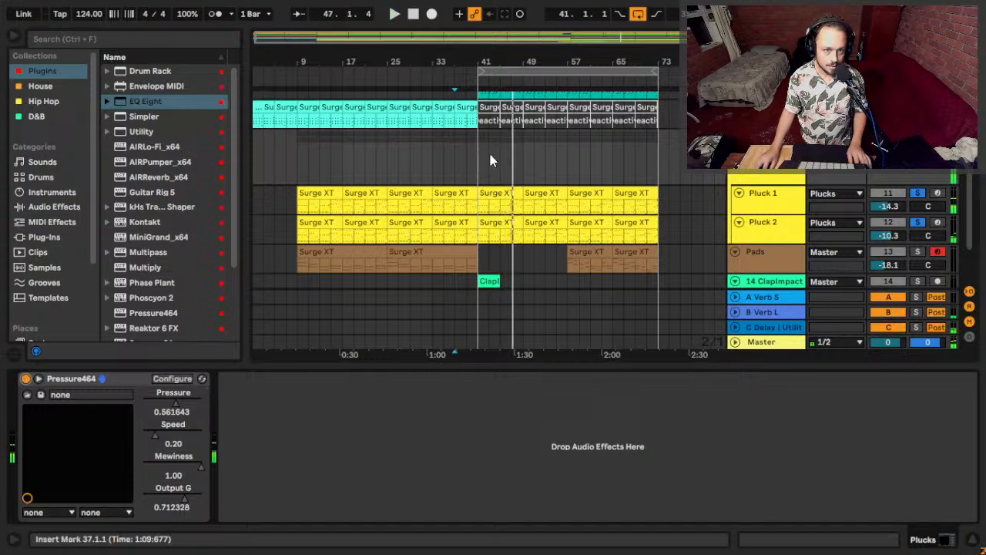
Play the full mix from bar 45 with the Pluck tracks unsoloed and lower the Plucks group's volume to -3.0 dB.
{"action": "key", "text": "space"}
{"action": "left_click", "coordinate": [500, 178]}
{"action": "key", "text": "space"}
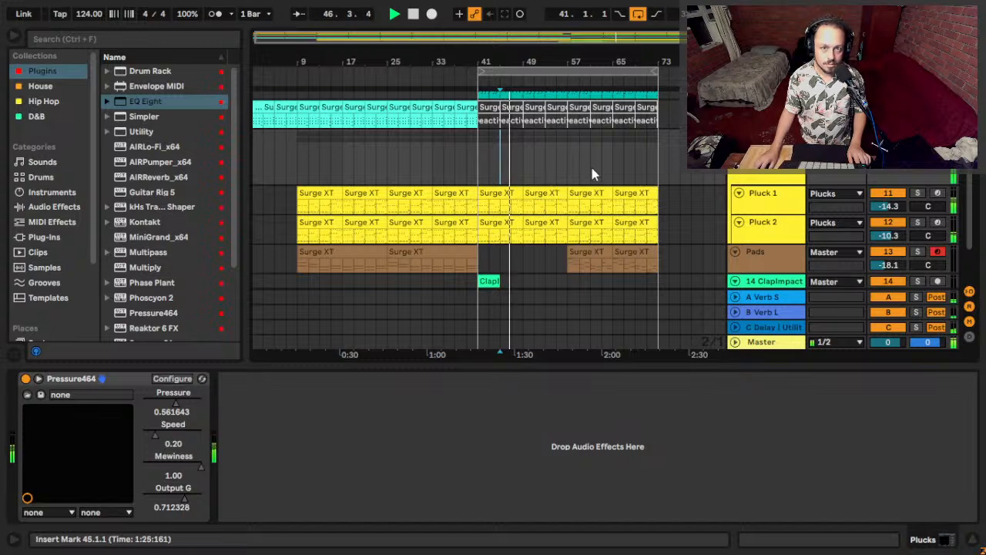
{"action": "scroll", "coordinate": [466, 163], "scroll_direction": "down", "scroll_amount": 3}
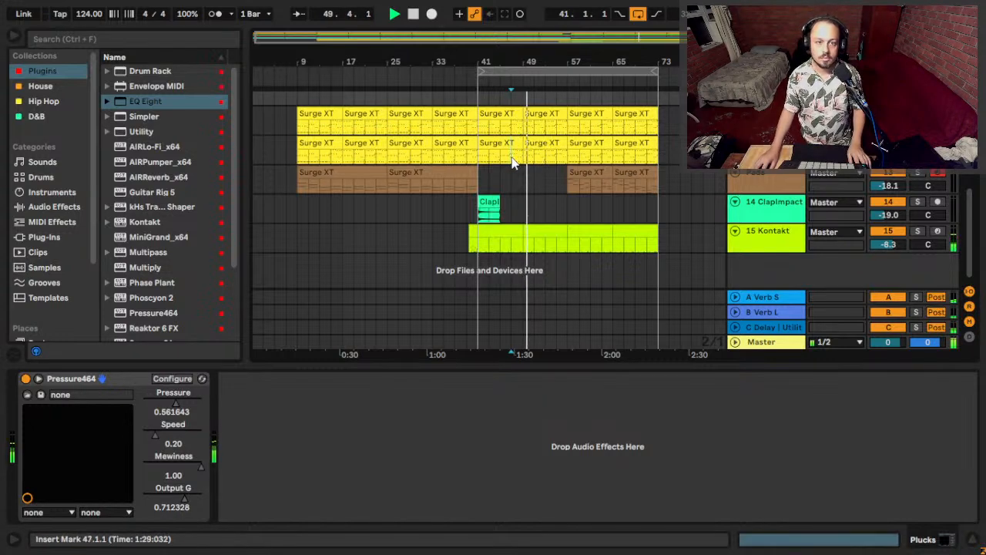
Place the insert marker at bar 47 on Pluck 2, select the 8 Serum_x64 track and arm it for recording.
{"action": "left_click", "coordinate": [513, 162]}
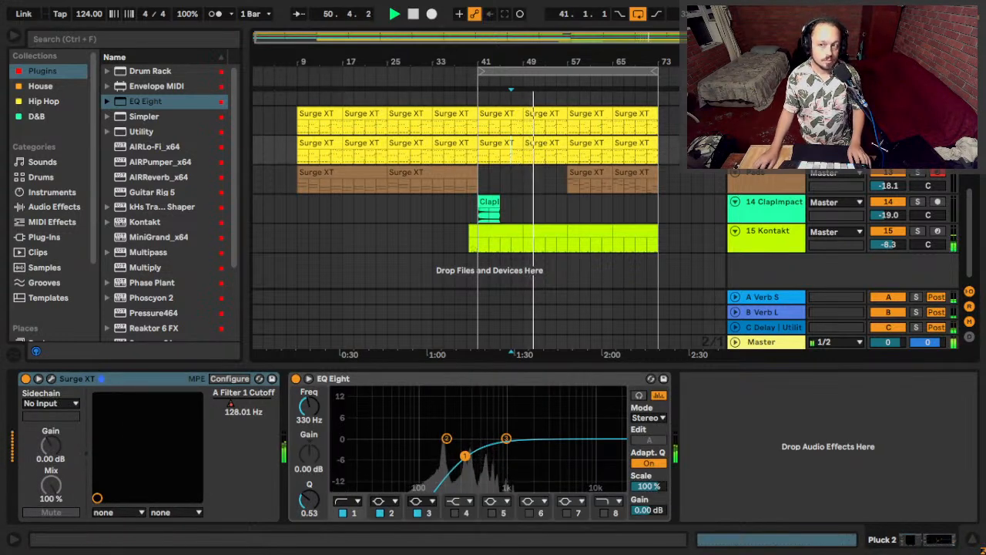
{"action": "scroll", "coordinate": [776, 216], "scroll_direction": "up", "scroll_amount": 5}
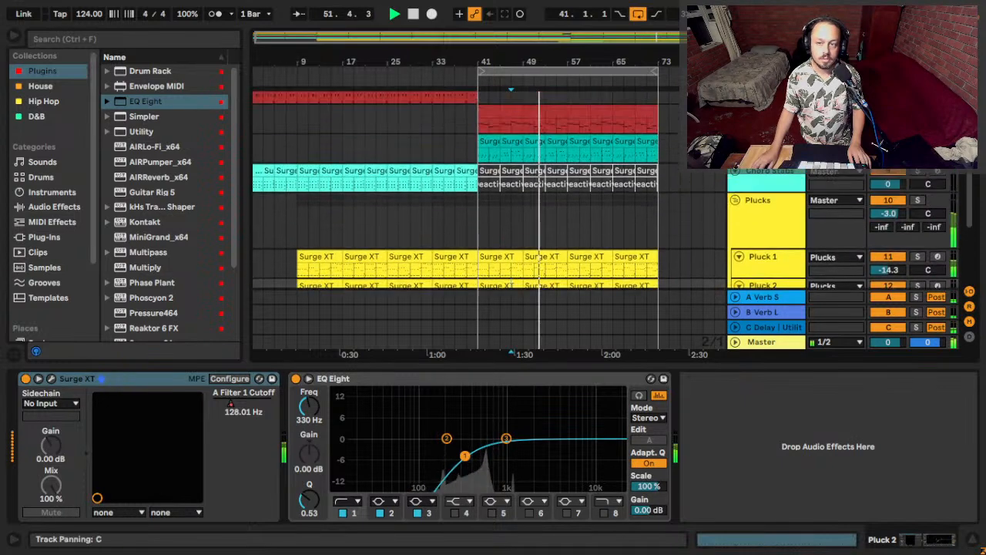
{"action": "scroll", "coordinate": [776, 216], "scroll_direction": "down", "scroll_amount": 1}
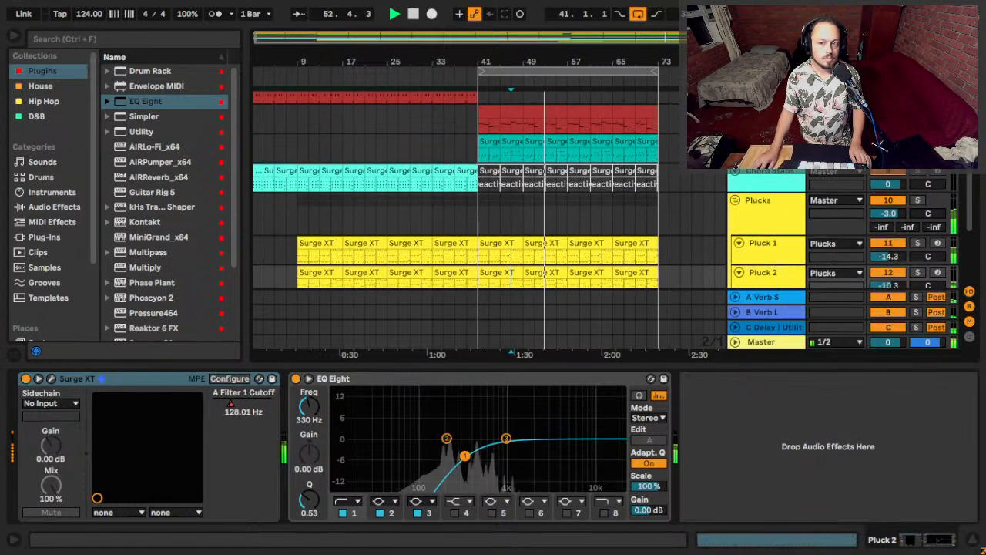
{"action": "left_click", "coordinate": [767, 142]}
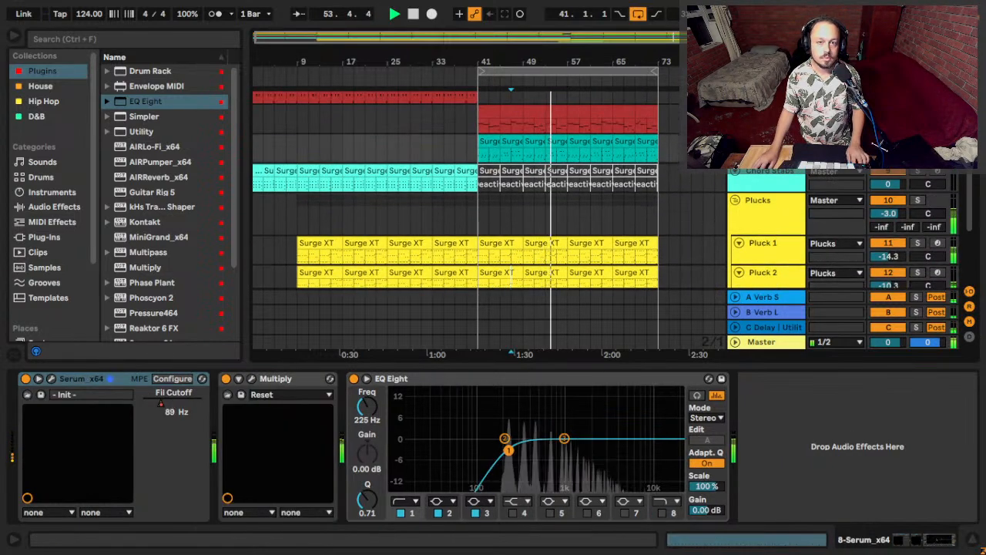
{"action": "scroll", "coordinate": [493, 220], "scroll_direction": "up", "scroll_amount": 2}
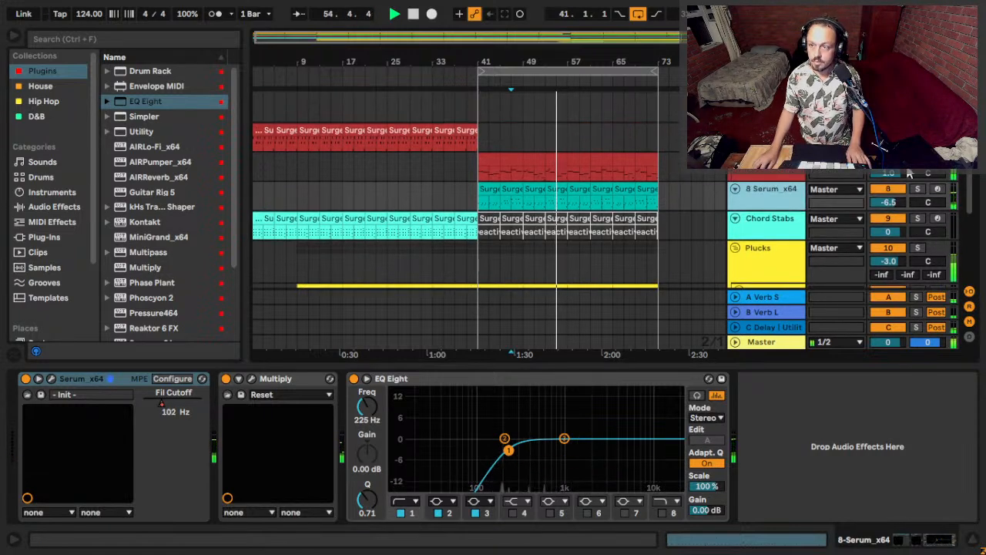
{"action": "left_click", "coordinate": [933, 189]}
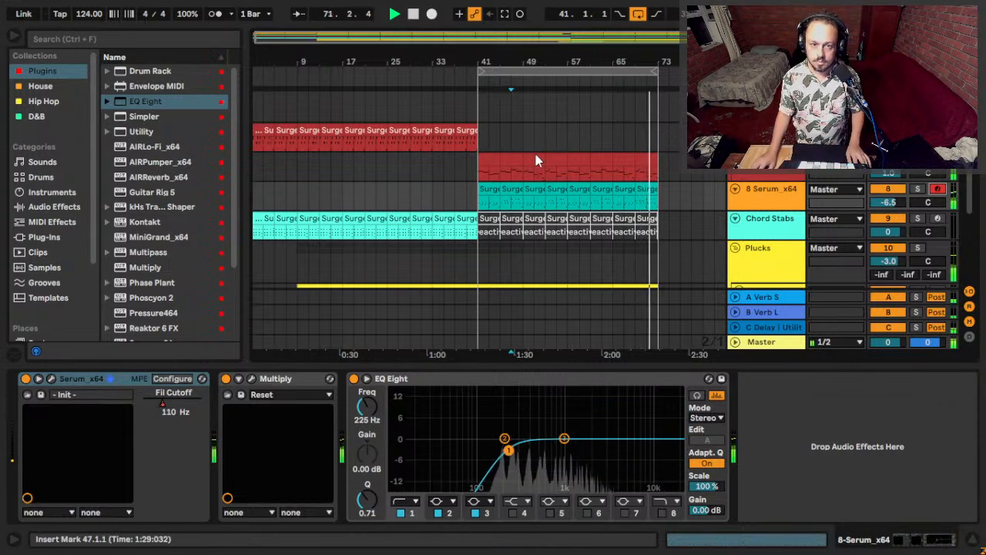
{"action": "scroll", "coordinate": [547, 157], "scroll_direction": "down", "scroll_amount": 1}
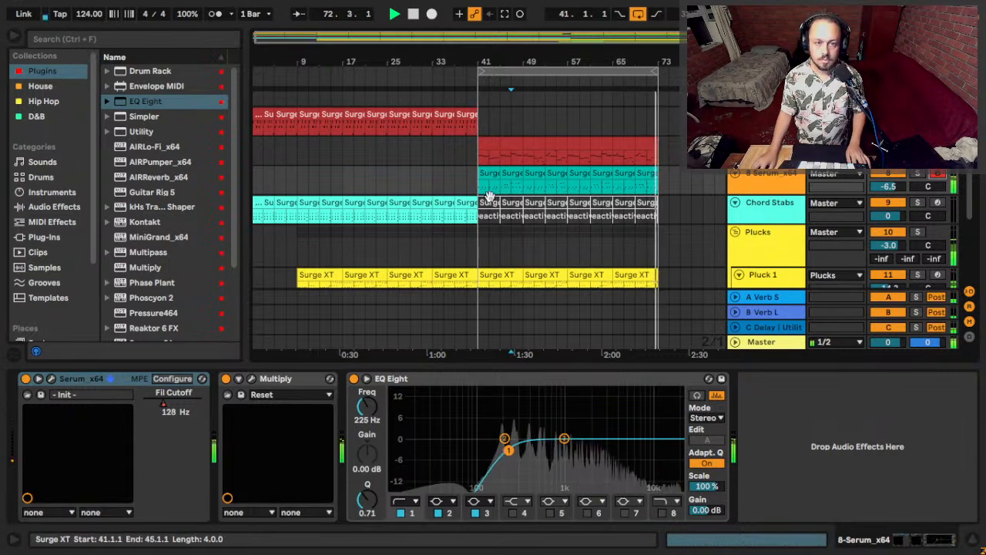
Play the arrangement from bar 23 and stop playback.
{"action": "left_click", "coordinate": [376, 190]}
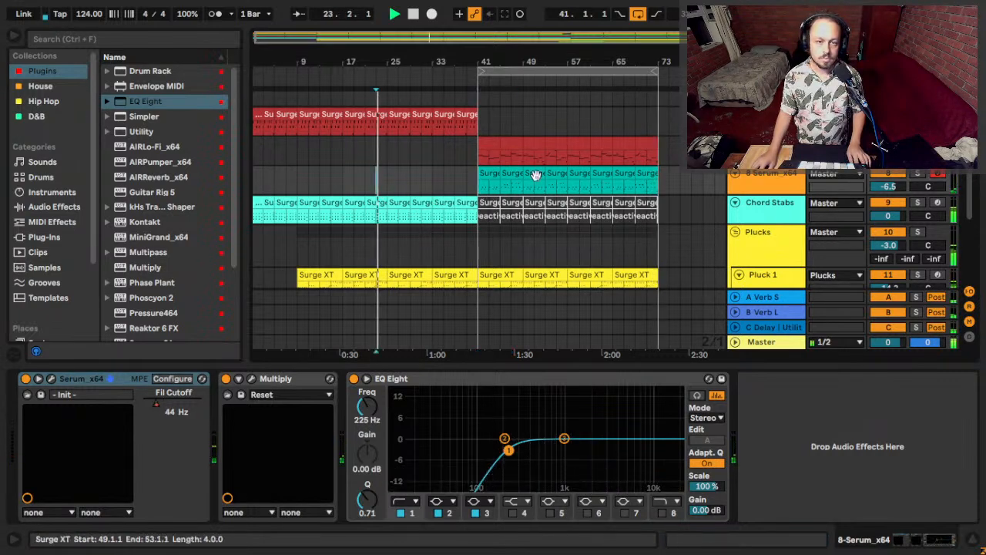
{"action": "left_click", "coordinate": [467, 192]}
{"action": "left_click", "coordinate": [481, 191]}
{"action": "key", "text": "space"}
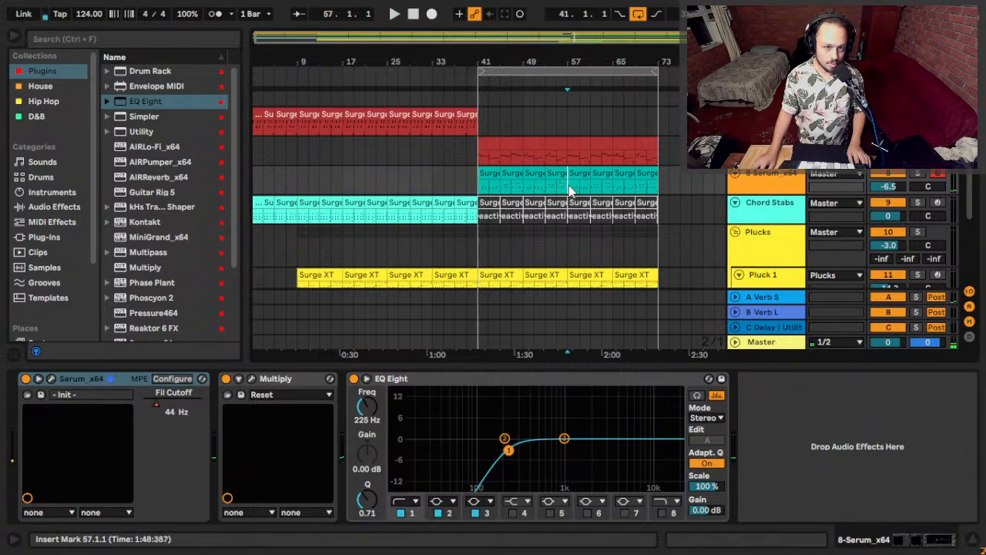
Delete the clips between bars 57 and 73 on the 8 Serum_x64 track and place the insert marker at bar 57.
{"action": "left_click_drag", "start_coordinate": [568, 184], "coordinate": [591, 184]}
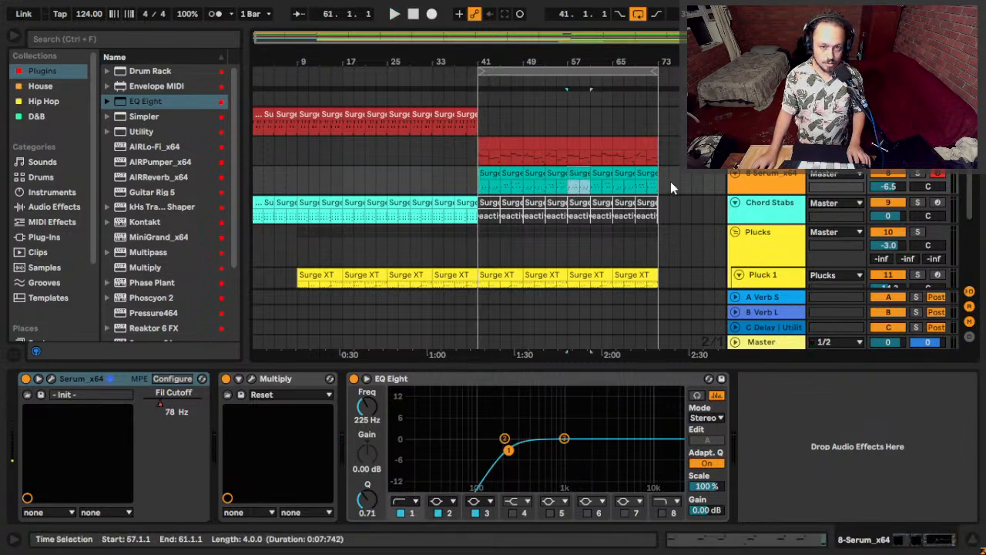
{"action": "left_click", "coordinate": [644, 198], "text": "shift"}
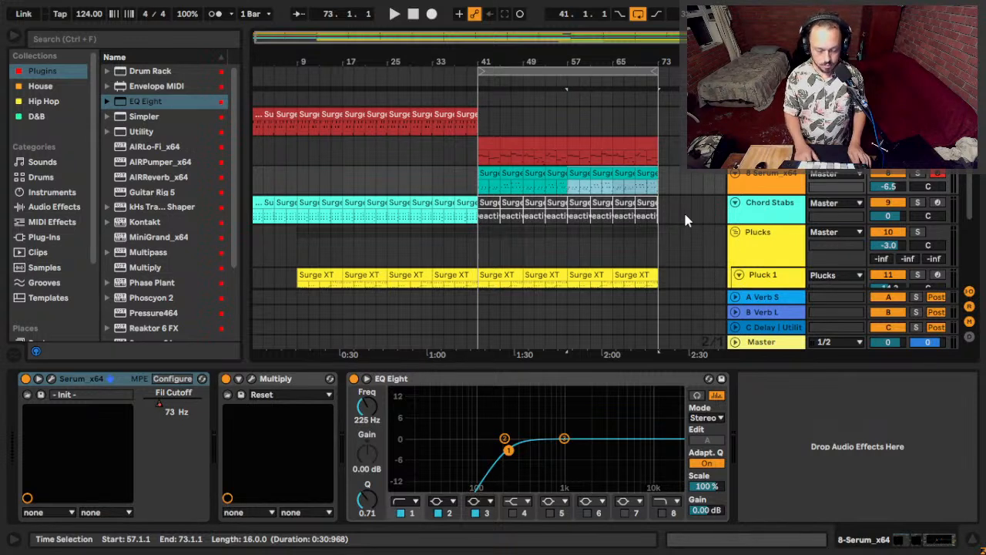
{"action": "key", "text": "Delete"}
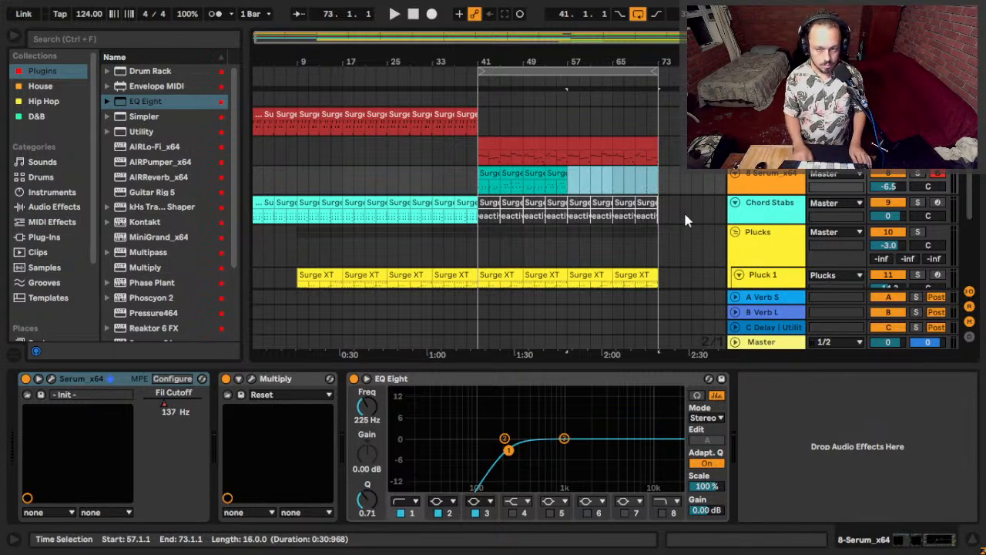
{"action": "left_click", "coordinate": [572, 187]}
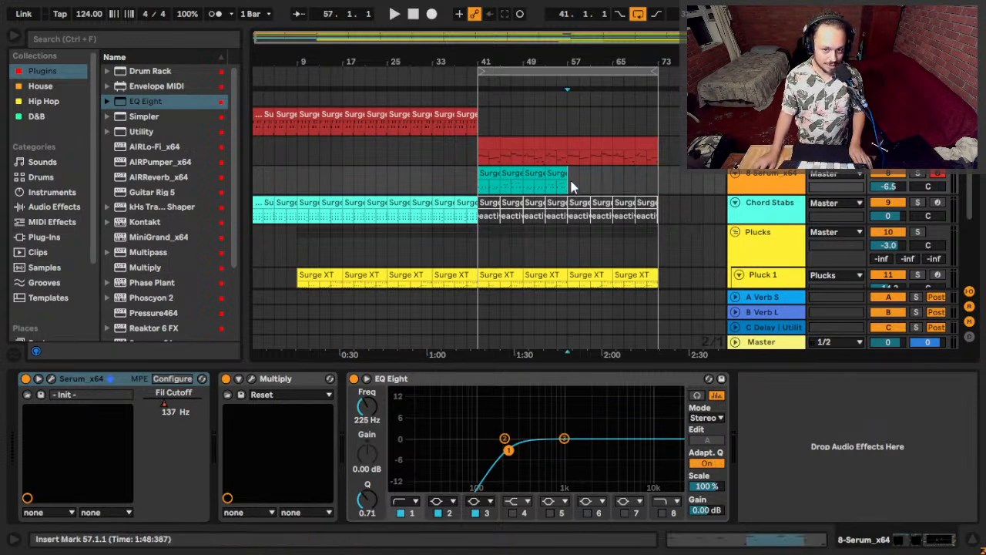
Audition the armed 8 Serum_x64 track live over playback of the arrangement from bar 57.
{"action": "scroll", "coordinate": [574, 181], "scroll_direction": "up", "scroll_amount": 1}
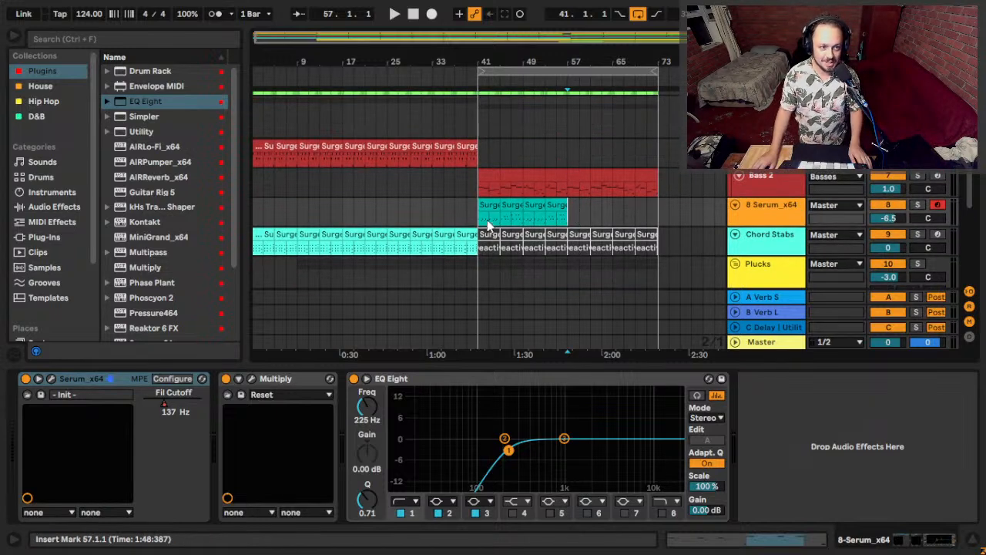
{"action": "key", "text": "space"}
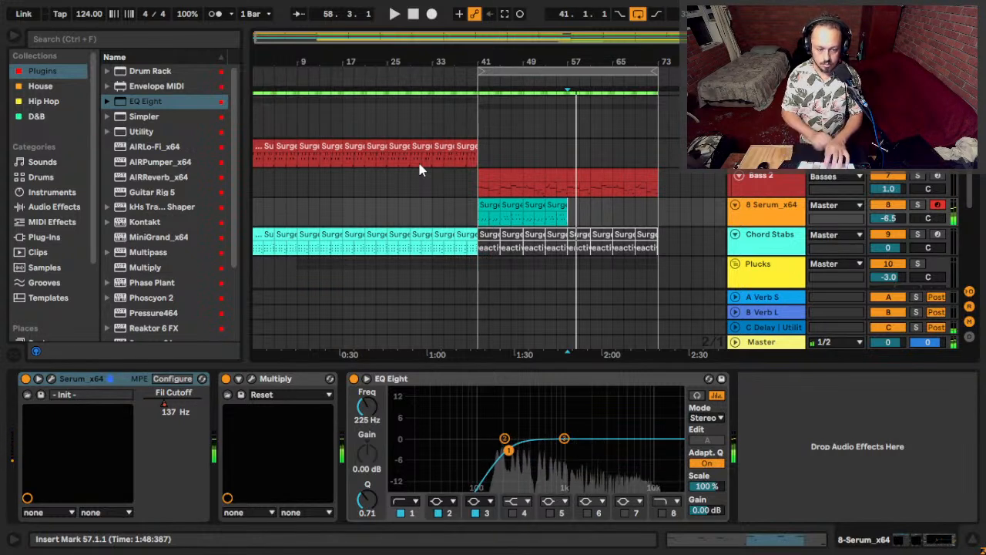
{"action": "key", "text": "space"}
{"action": "key", "text": "space"}
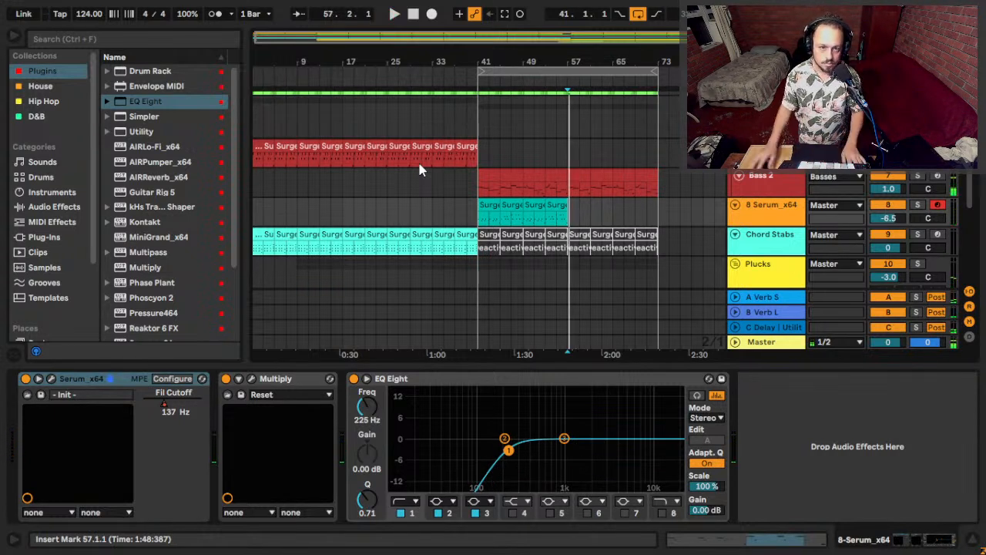
Compare playback of the arrangement from bar 21 and bar 41, briefly soloing the 8 Serum_x64 track.
{"action": "left_click", "coordinate": [483, 215]}
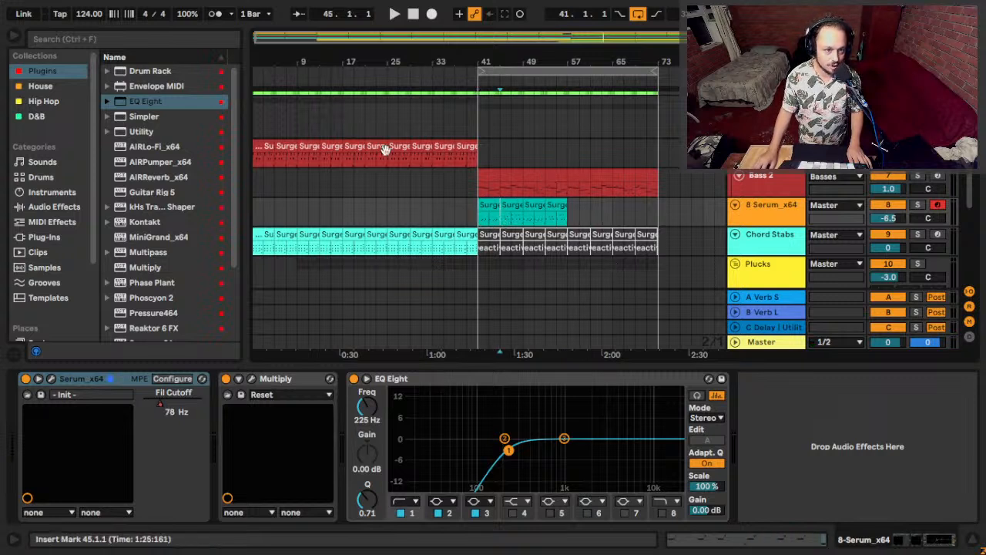
{"action": "left_click", "coordinate": [377, 150]}
{"action": "key", "text": "space"}
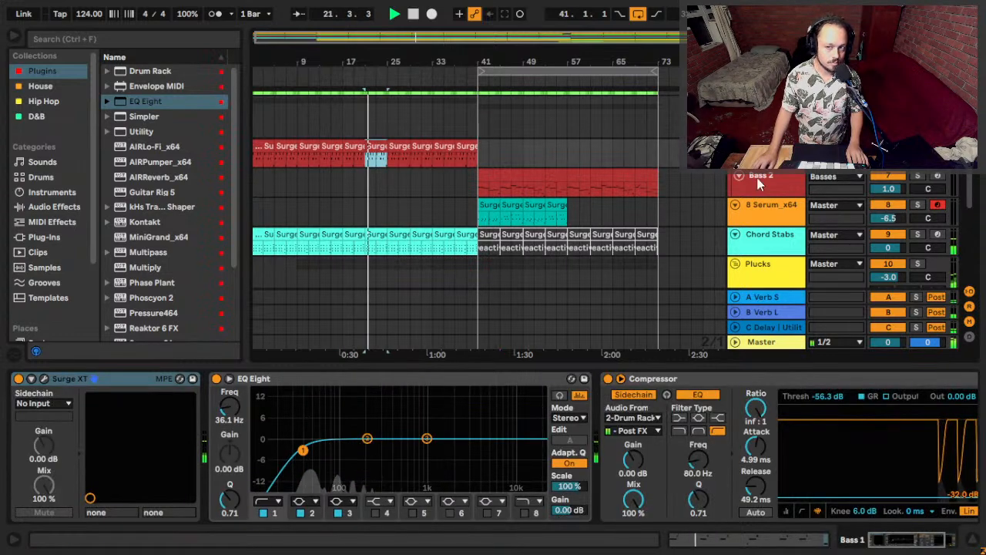
{"action": "left_click", "coordinate": [543, 225]}
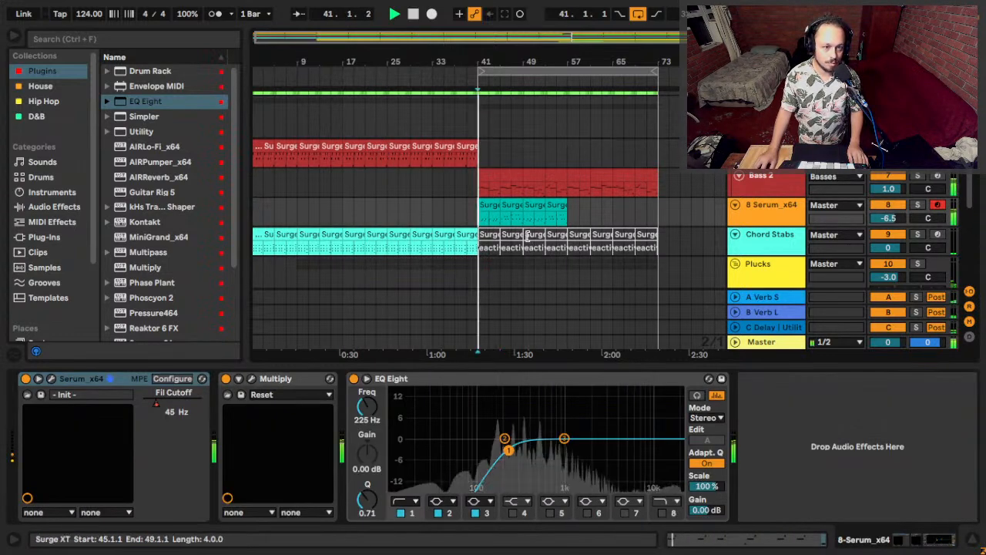
{"action": "key", "text": "space"}
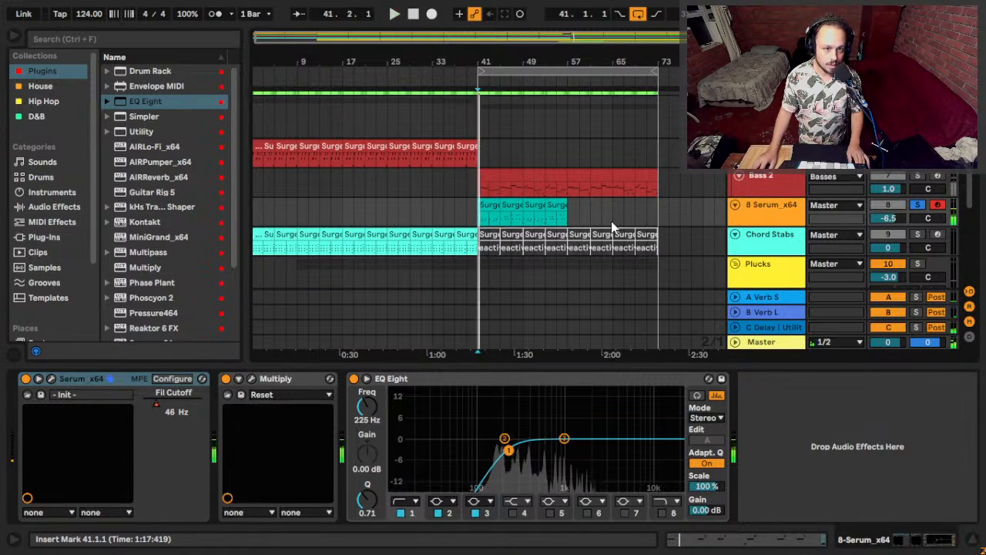
Place the insert marker at bar 57, open the 8 Serum_x64 track's Serum instrument and compare its sound with oscillator B off and on.
{"action": "left_click", "coordinate": [566, 221]}
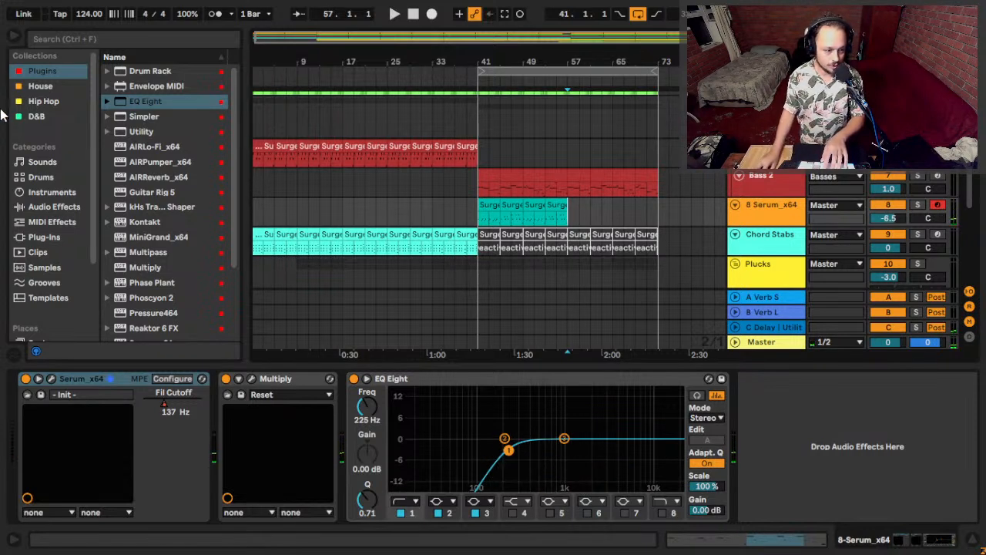
{"action": "left_click", "coordinate": [50, 380]}
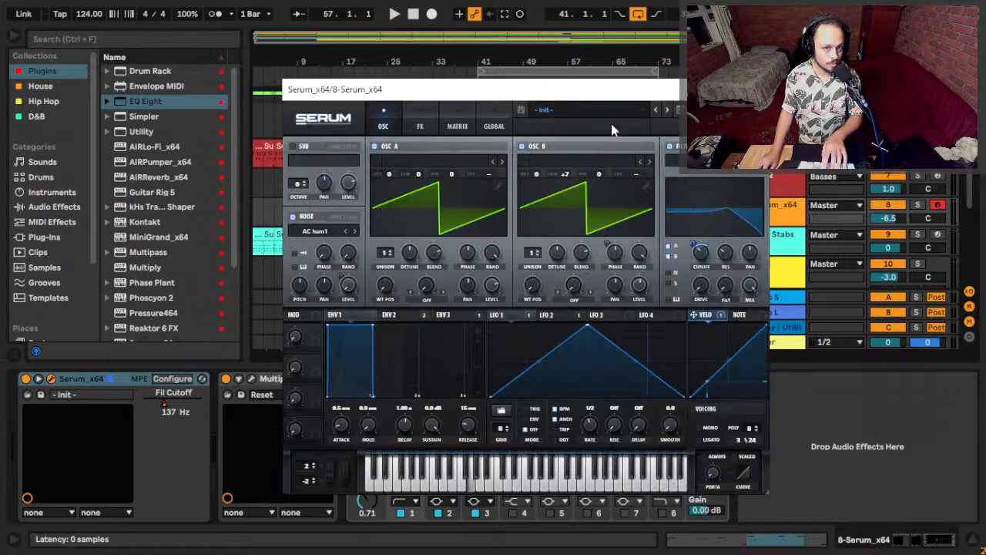
{"action": "left_click", "coordinate": [522, 146]}
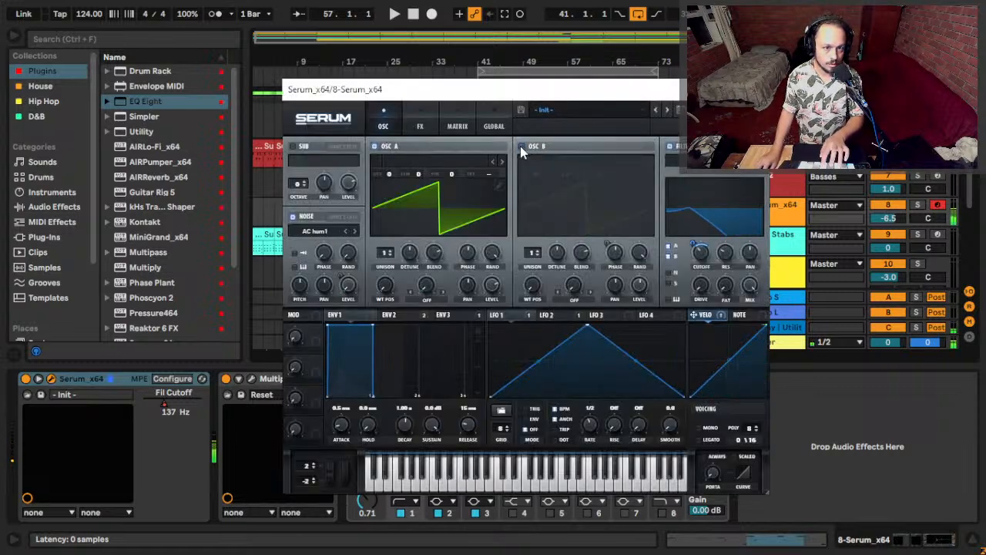
{"action": "left_click", "coordinate": [522, 147]}
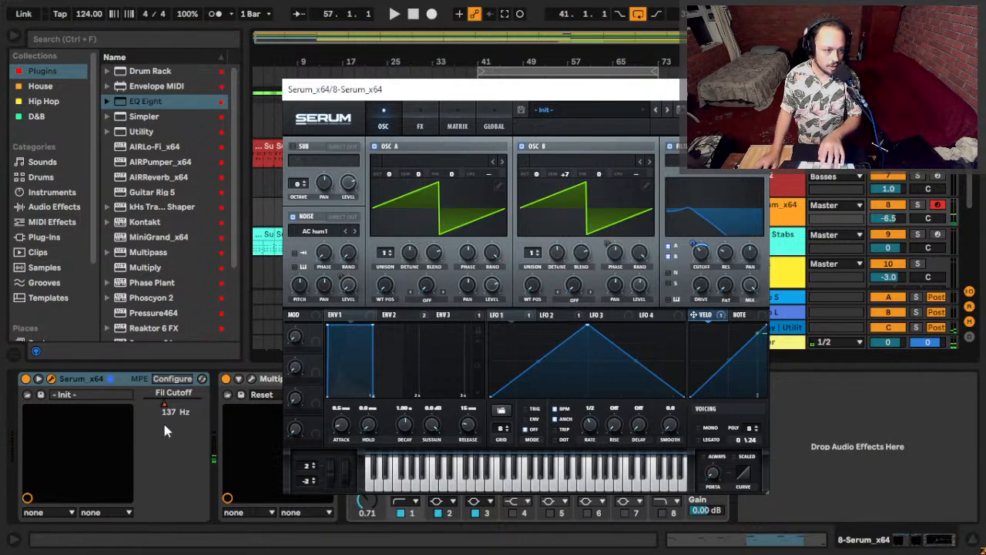
Compare the Serum sound with the Multiply effect bypassed and enabled, and with the noise oscillator off and on.
{"action": "left_click", "coordinate": [226, 378]}
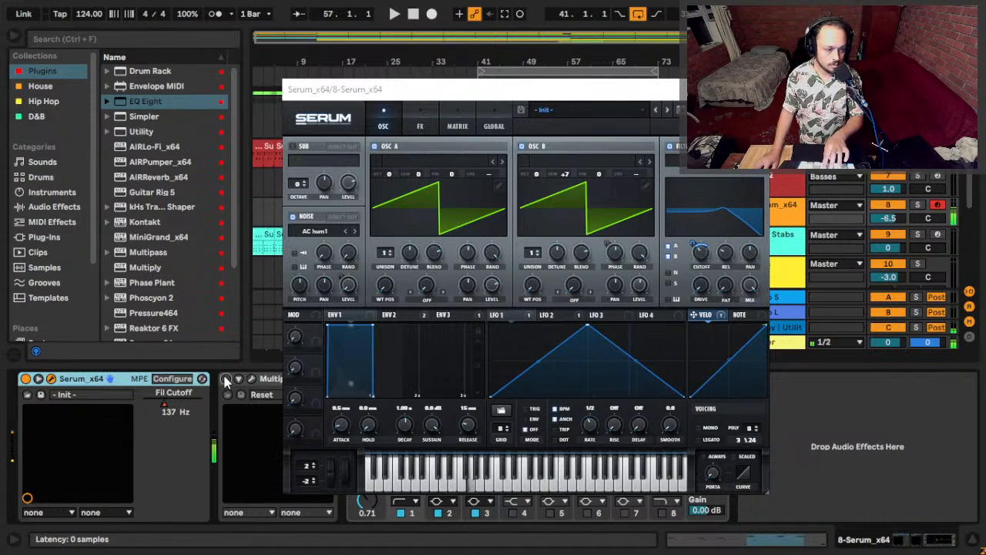
{"action": "left_click", "coordinate": [226, 379]}
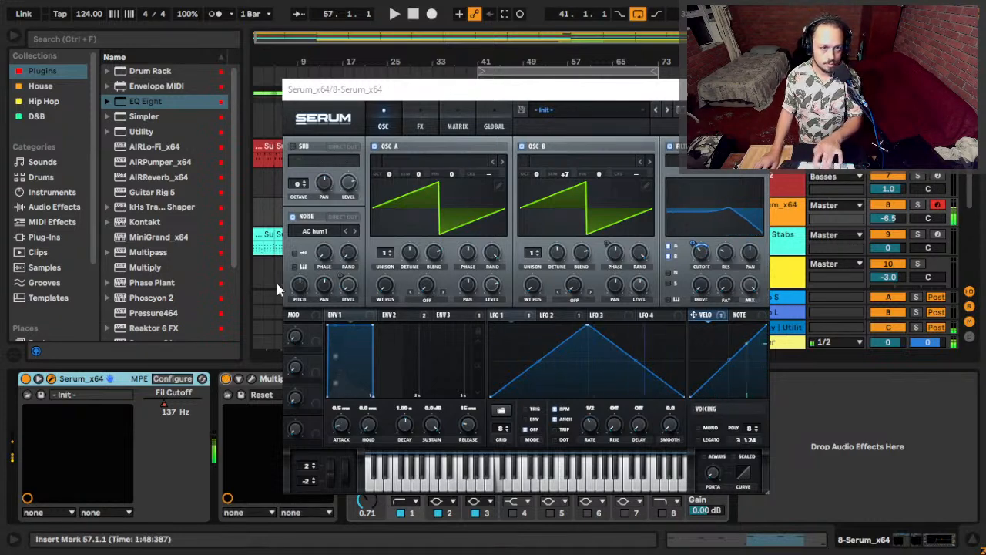
{"action": "left_click", "coordinate": [296, 218]}
{"action": "left_click", "coordinate": [296, 218]}
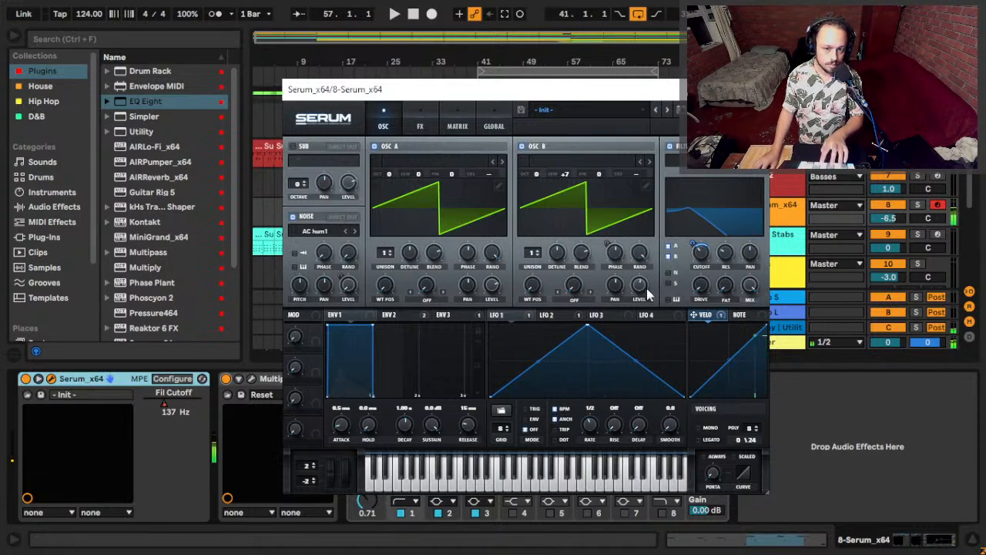
Inspect oscillator B's phase modulation in Serum and compare the sound with the LFO 1 to B Phase modulation bypassed and active.
{"action": "right_click", "coordinate": [616, 258]}
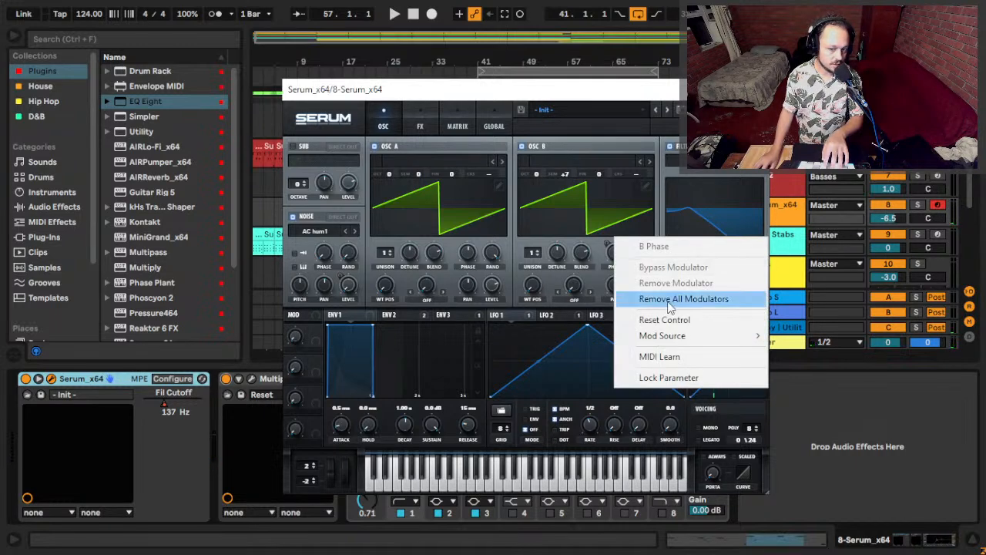
{"action": "left_click", "coordinate": [561, 239]}
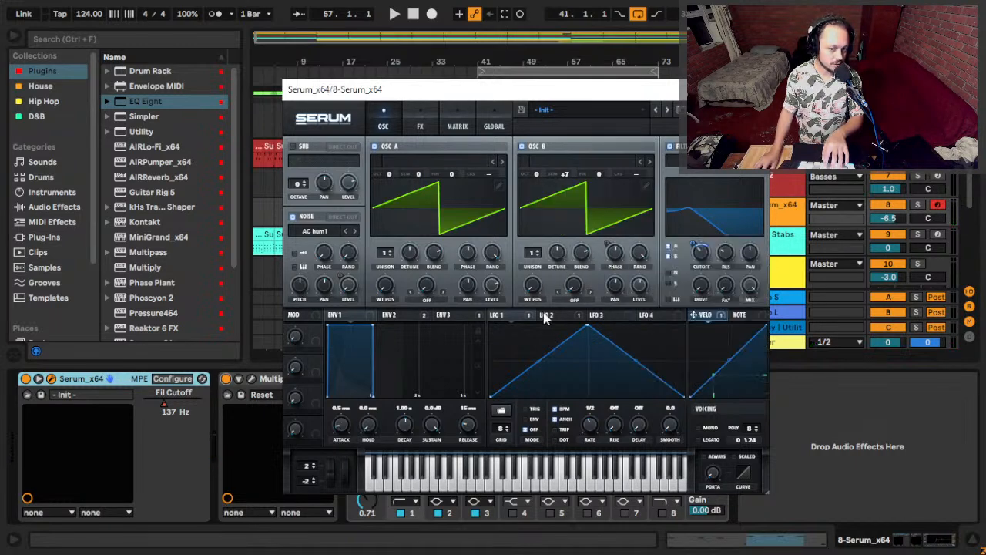
{"action": "right_click", "coordinate": [504, 320]}
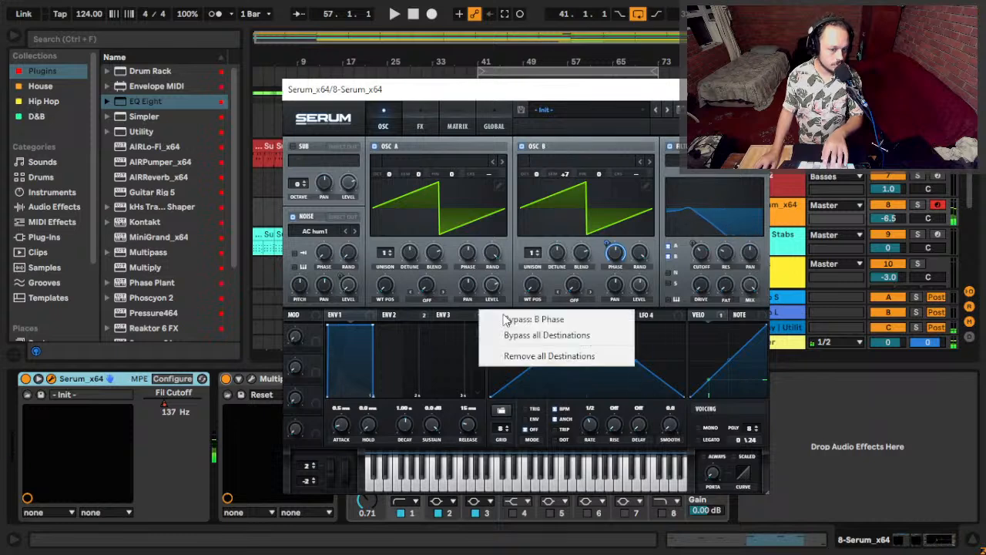
{"action": "left_click", "coordinate": [588, 320]}
{"action": "right_click", "coordinate": [589, 320]}
{"action": "left_click", "coordinate": [514, 322]}
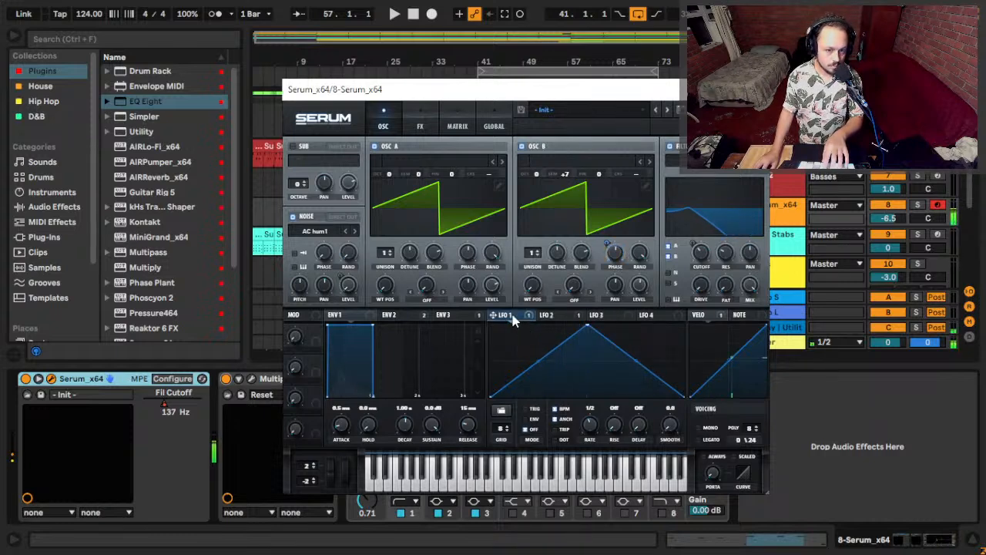
{"action": "right_click", "coordinate": [514, 322]}
{"action": "left_click", "coordinate": [520, 322]}
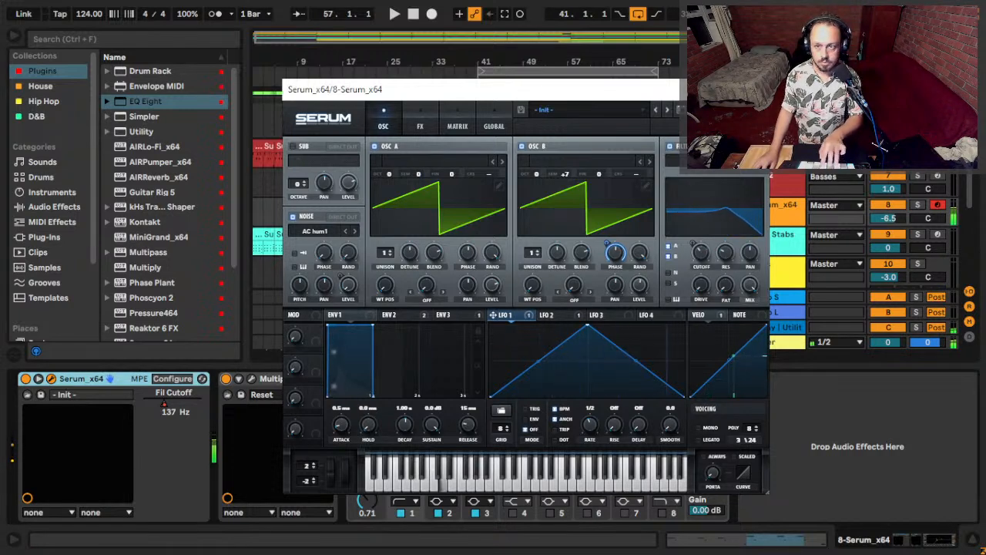
Review the velocity modulation on Serum's filter cutoff and close the Serum window.
{"action": "left_click_drag", "start_coordinate": [704, 318], "coordinate": [709, 254]}
{"action": "mouse_move", "coordinate": [695, 262]}
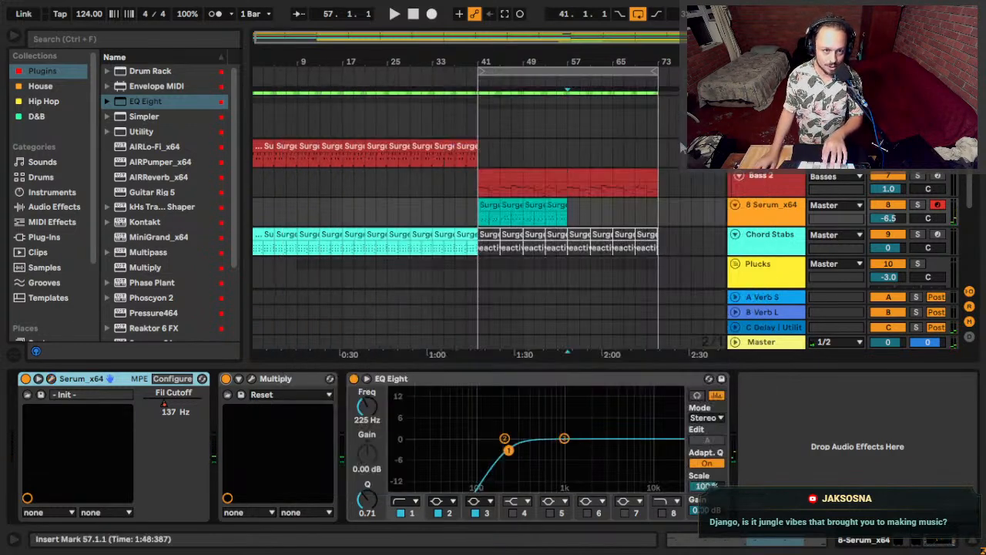
{"action": "left_click", "coordinate": [759, 89]}
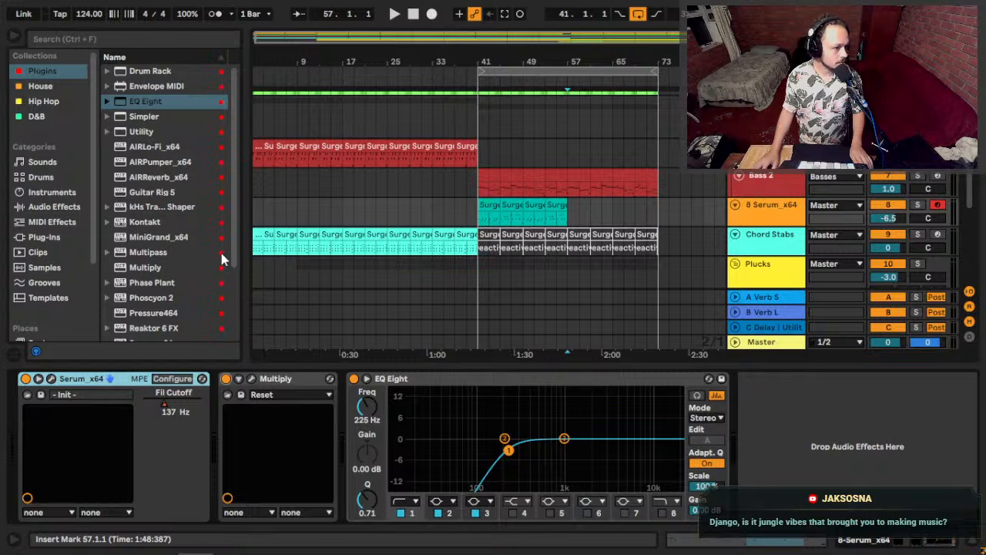
{"action": "key", "text": "alt+Tab"}
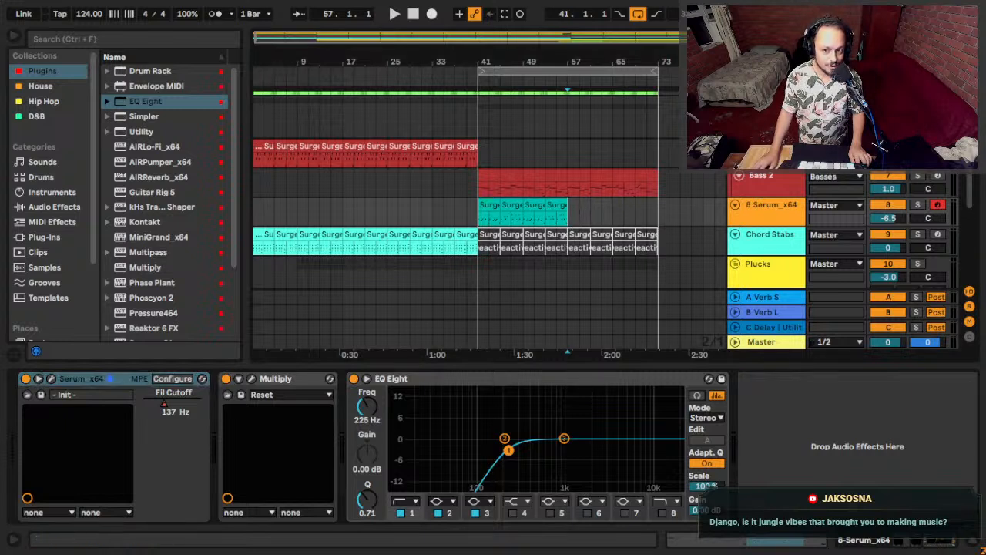
Mark out the empty stretch between bars 57 and 73 on the 8 Serum_x64 track and return the insert marker to bar 41.
{"action": "scroll", "coordinate": [399, 291], "scroll_direction": "up", "scroll_amount": 3}
{"action": "scroll", "coordinate": [451, 241], "scroll_direction": "down", "scroll_amount": 5}
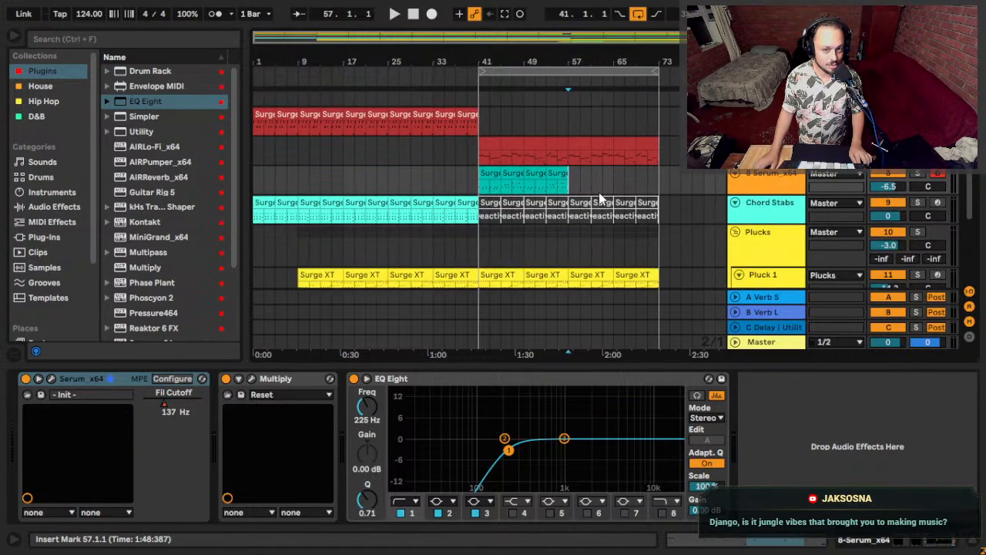
{"action": "scroll", "coordinate": [599, 192], "scroll_direction": "up", "scroll_amount": 2}
{"action": "left_click", "coordinate": [596, 197]}
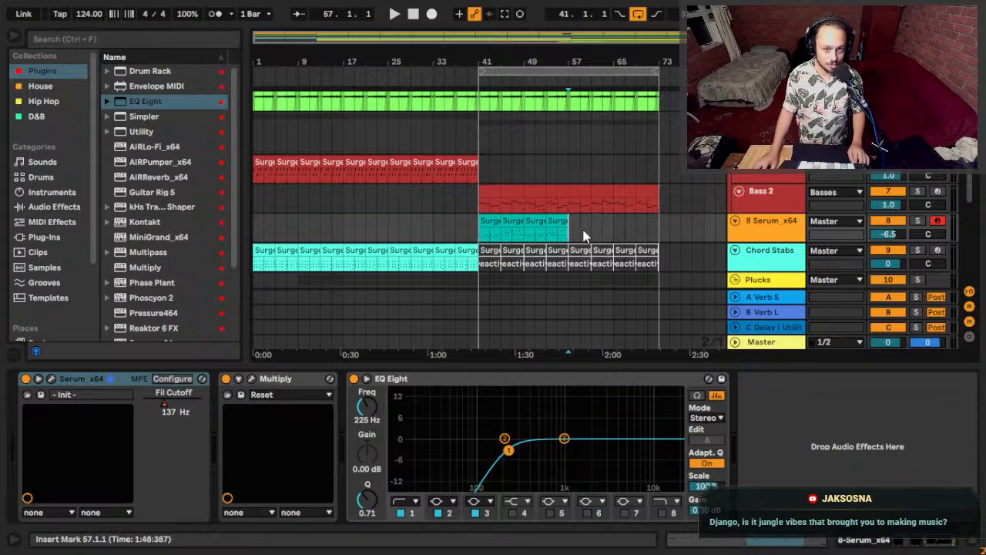
{"action": "left_click_drag", "start_coordinate": [568, 234], "coordinate": [653, 242]}
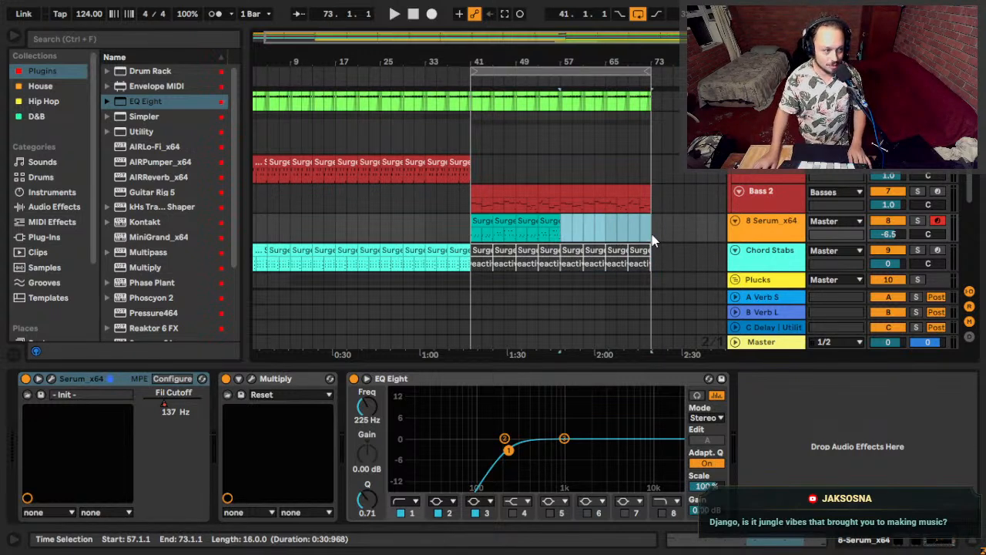
{"action": "left_click", "coordinate": [651, 235]}
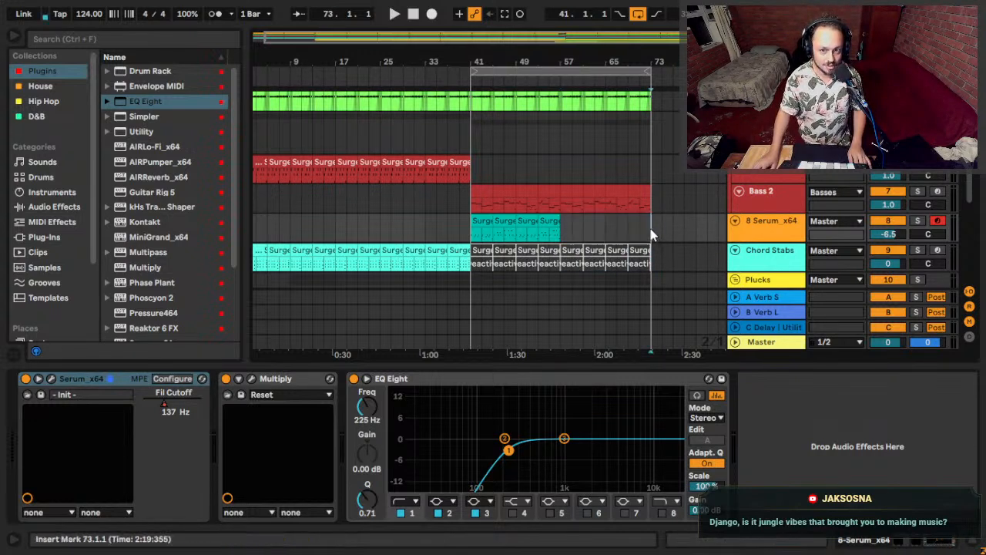
{"action": "left_click", "coordinate": [561, 231]}
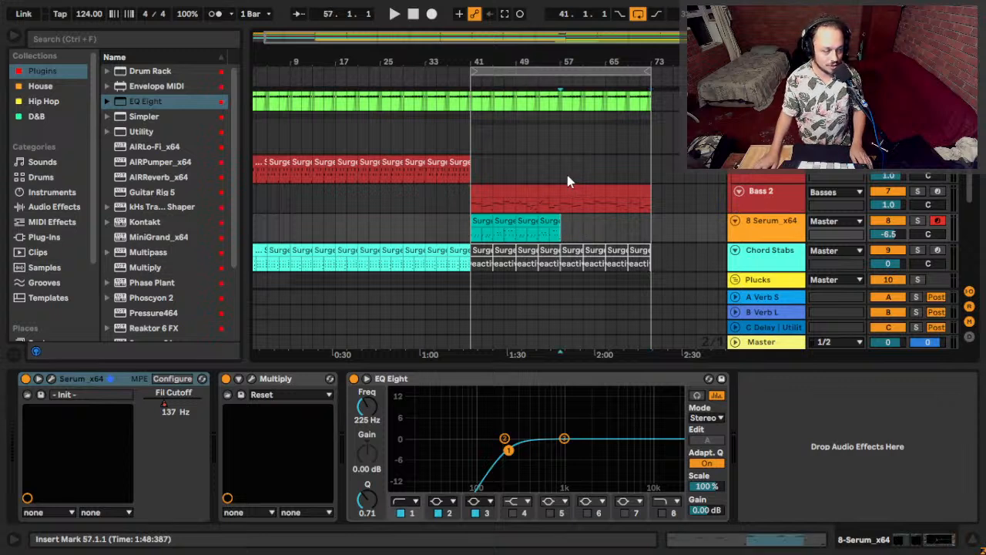
{"action": "left_click_drag", "start_coordinate": [557, 214], "coordinate": [651, 227]}
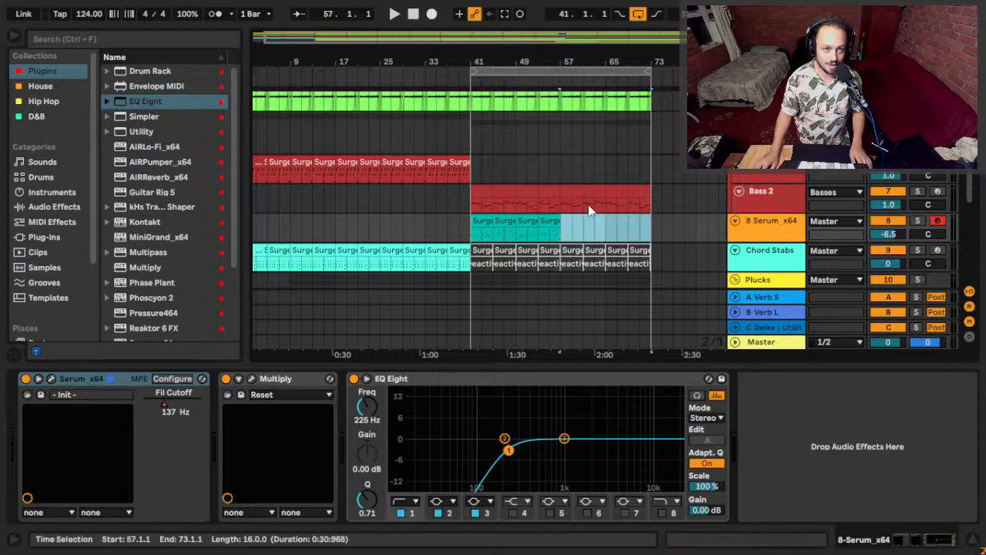
{"action": "key", "text": "ctrl+z"}
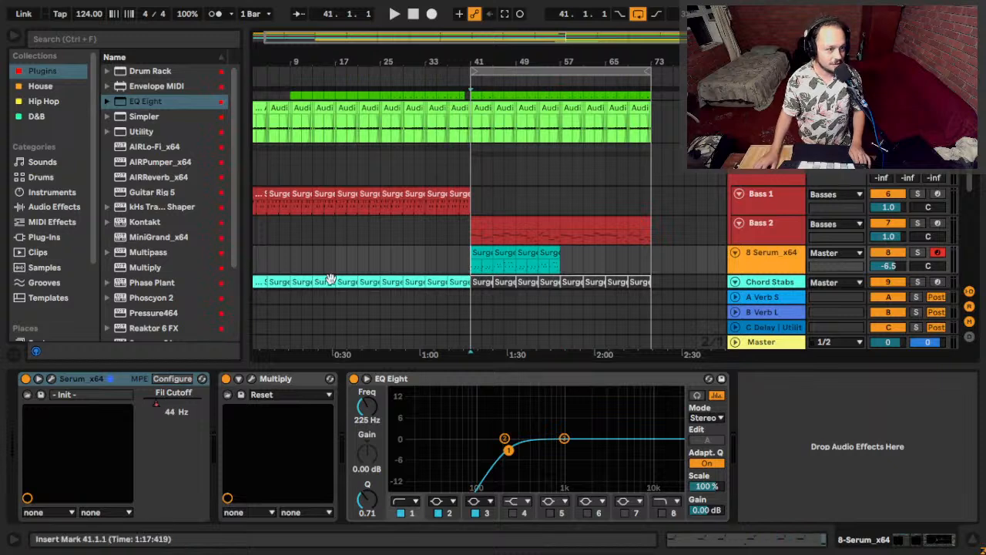
{"action": "key", "text": "ctrl+z"}
{"action": "key", "text": "ctrl+z"}
{"action": "key", "text": "ctrl+y"}
{"action": "key", "text": "ctrl+y"}
{"action": "key", "text": "ctrl+z"}
{"action": "key", "text": "ctrl+z"}
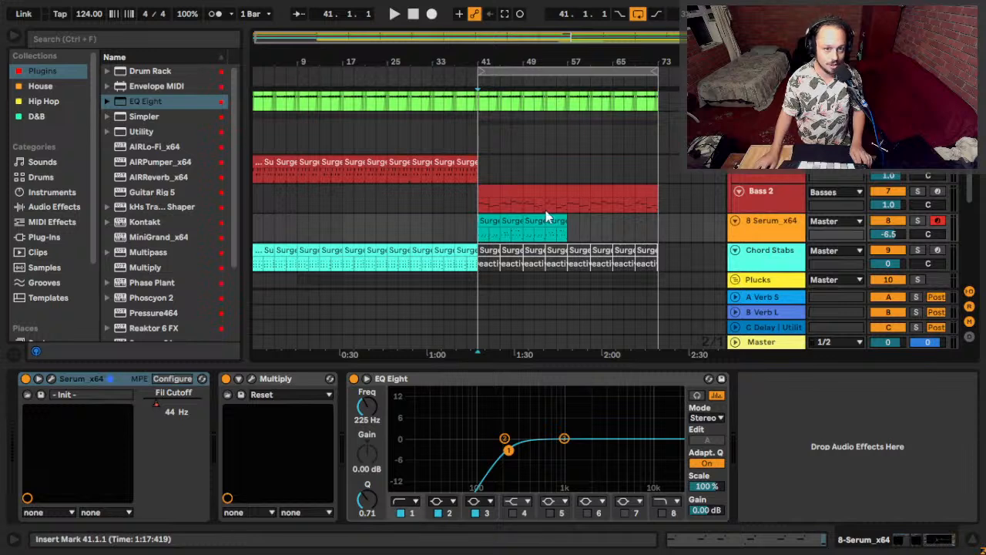
{"action": "left_click", "coordinate": [567, 224]}
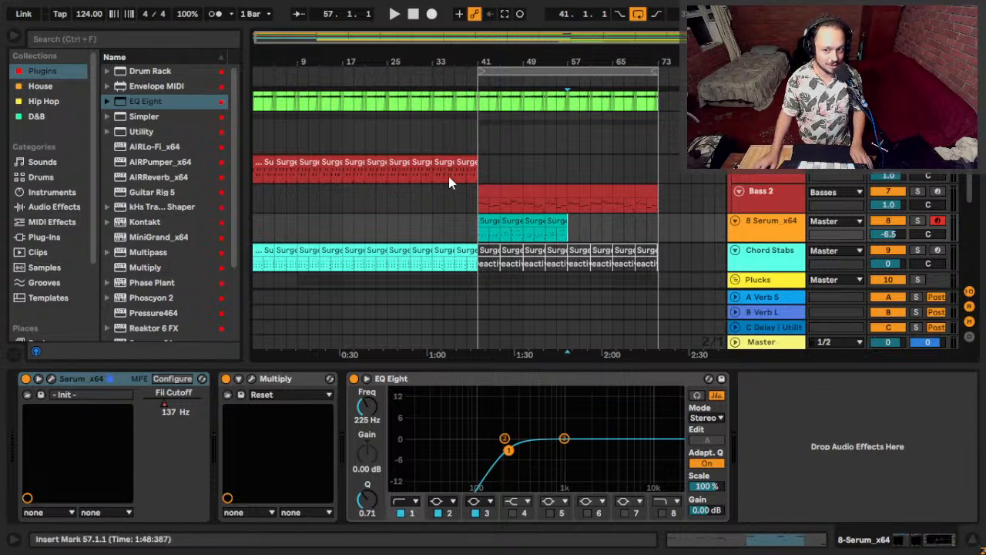
{"action": "scroll", "coordinate": [450, 182], "scroll_direction": "down", "scroll_amount": 3}
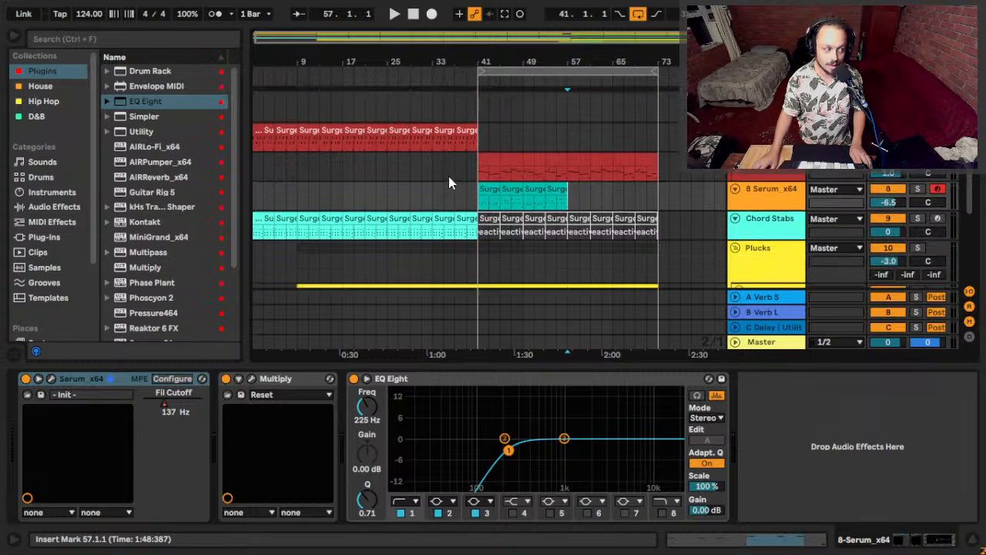
{"action": "scroll", "coordinate": [442, 193], "scroll_direction": "up", "scroll_amount": 5}
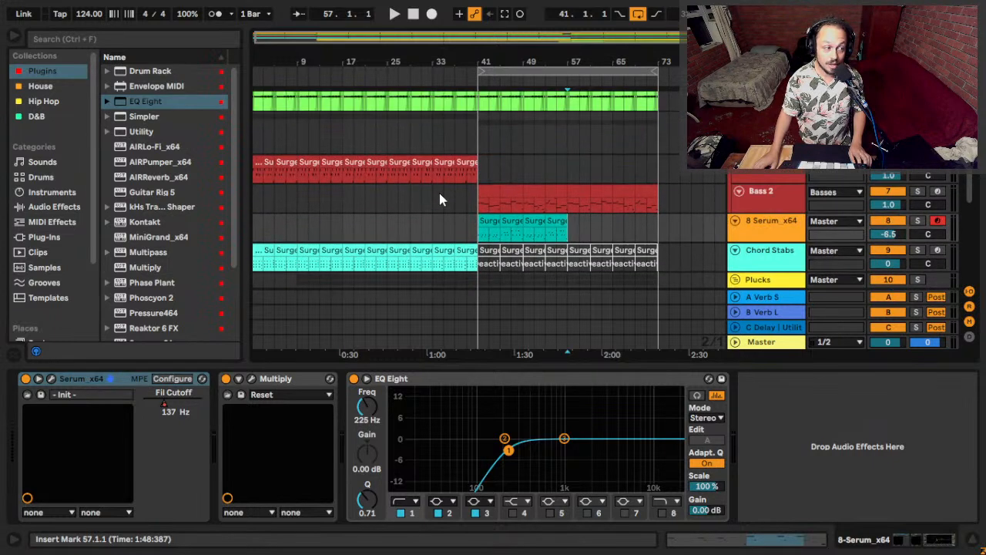
{"action": "scroll", "coordinate": [439, 199], "scroll_direction": "down", "scroll_amount": 2}
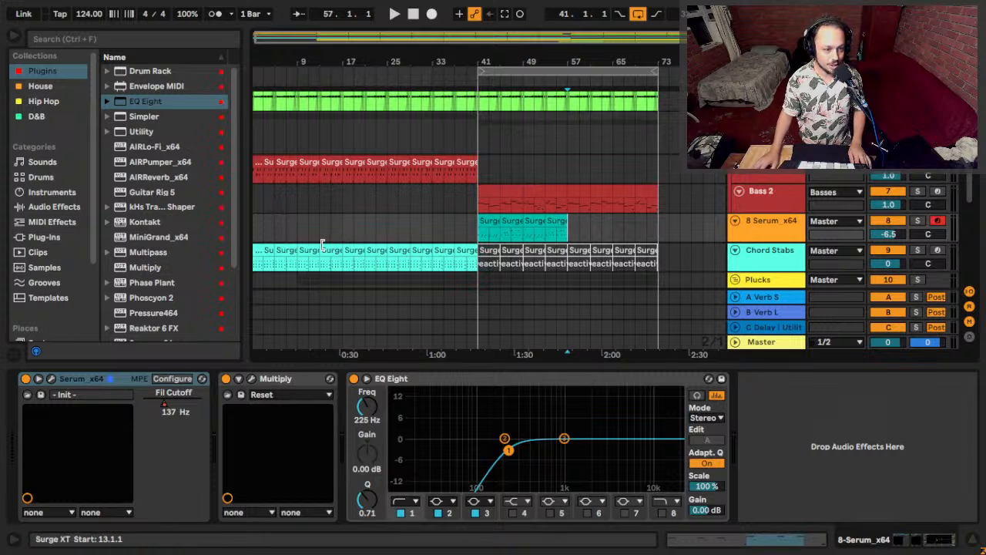
{"action": "left_click", "coordinate": [377, 231]}
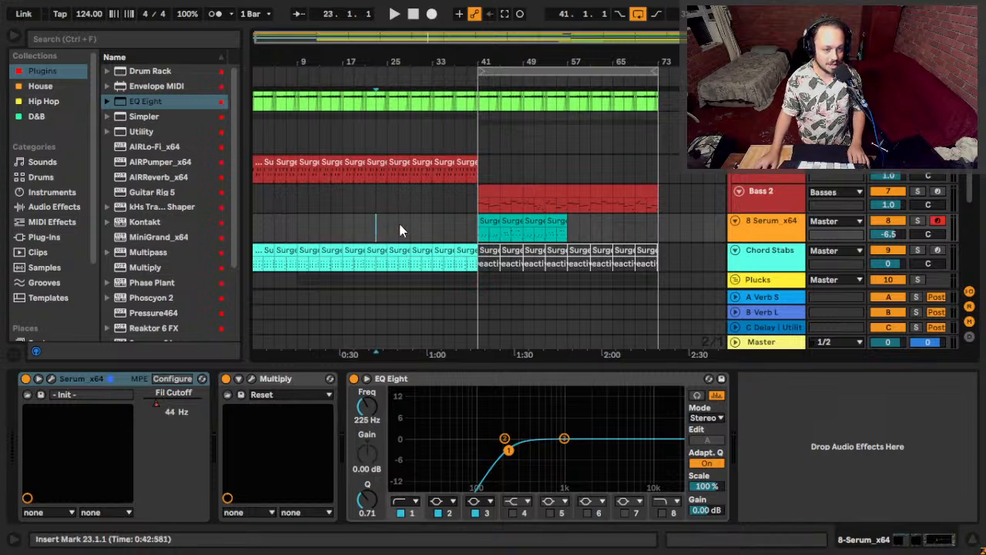
{"action": "left_click", "coordinate": [572, 235]}
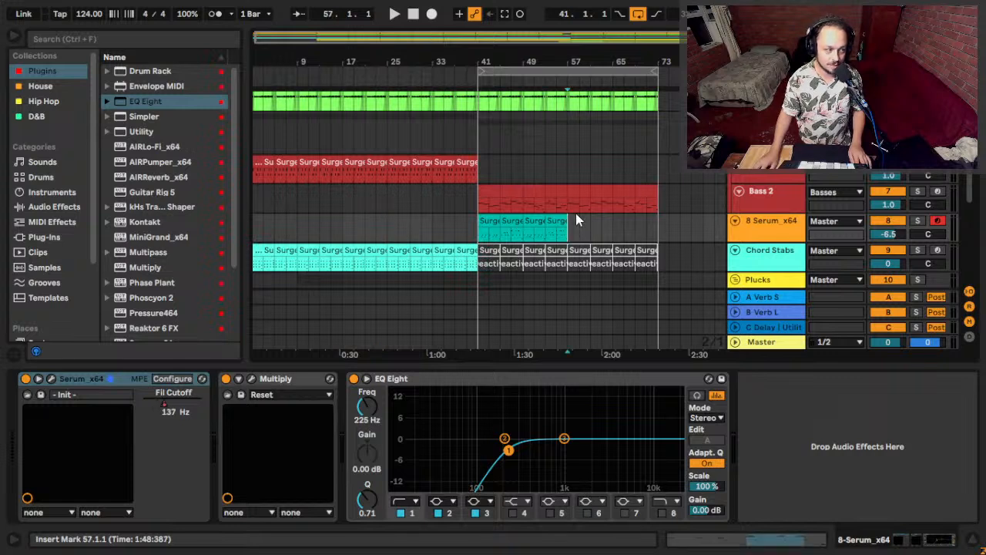
{"action": "left_click", "coordinate": [652, 194]}
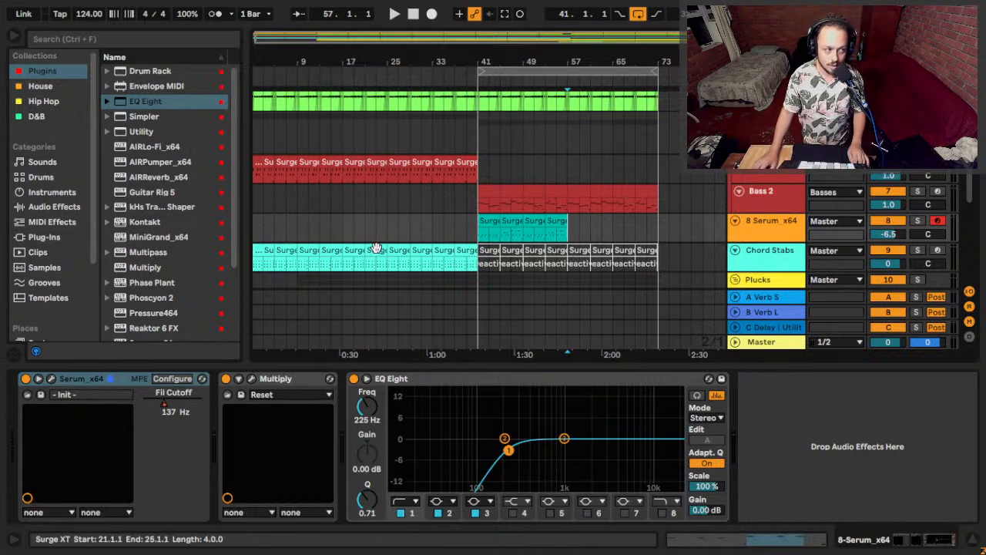
{"action": "left_click", "coordinate": [476, 235]}
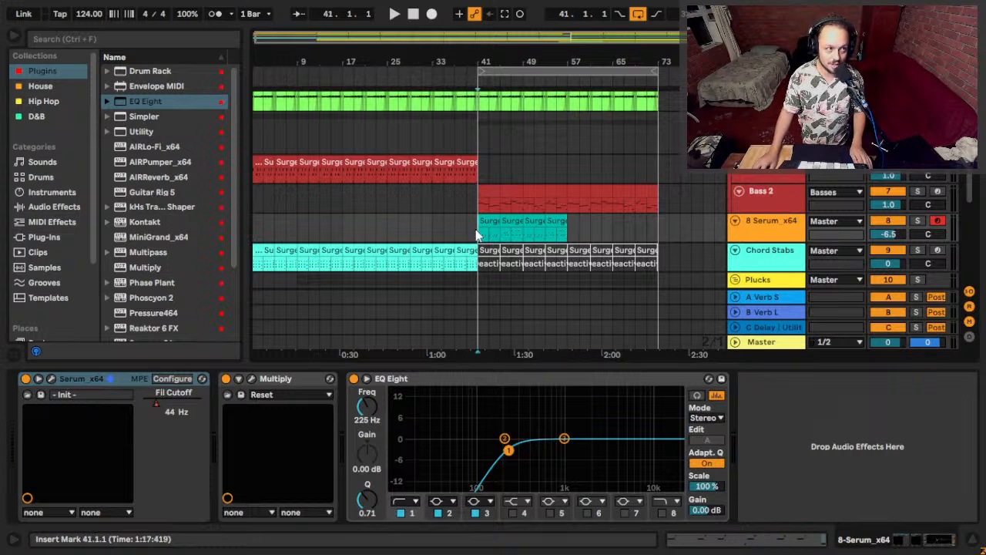
{"action": "key", "text": "alt+Tab"}
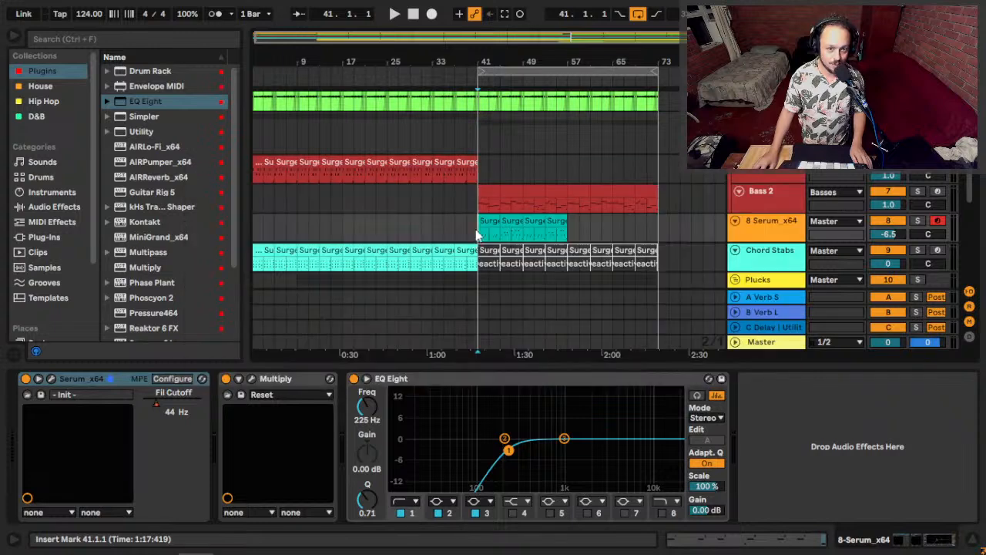
{"action": "key", "text": "alt+Tab"}
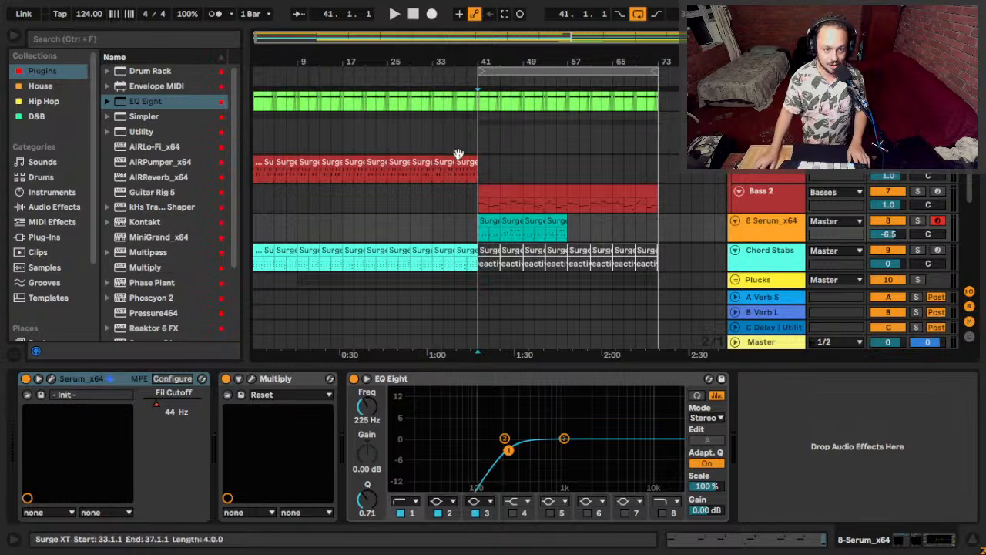
{"action": "left_click", "coordinate": [570, 235]}
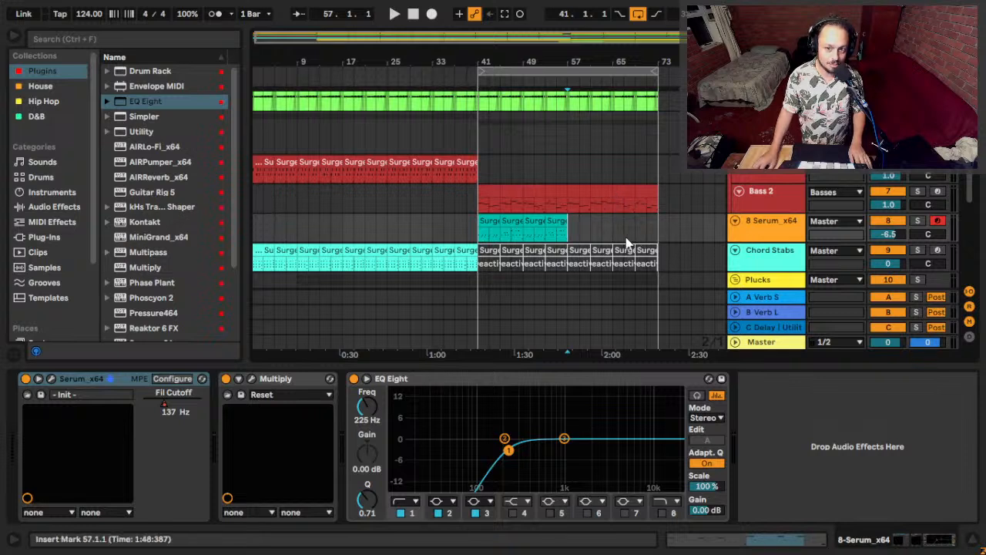
{"action": "left_click_drag", "start_coordinate": [570, 237], "coordinate": [661, 239]}
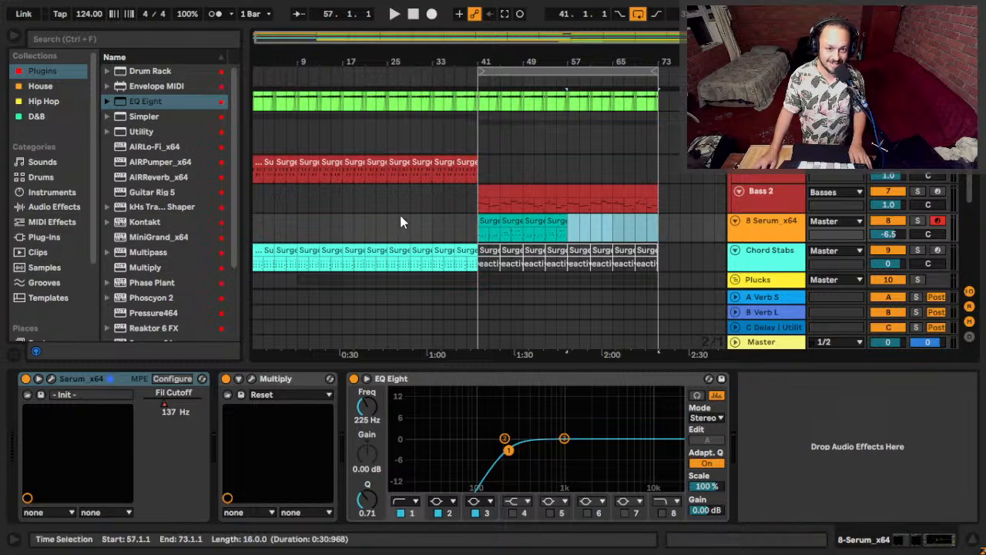
Play the arrangement from bar 39 and look over the pluck, pad, ClapImpact and Kontakt tracks during the transition into bar 41.
{"action": "left_click", "coordinate": [466, 223]}
{"action": "key", "text": "space"}
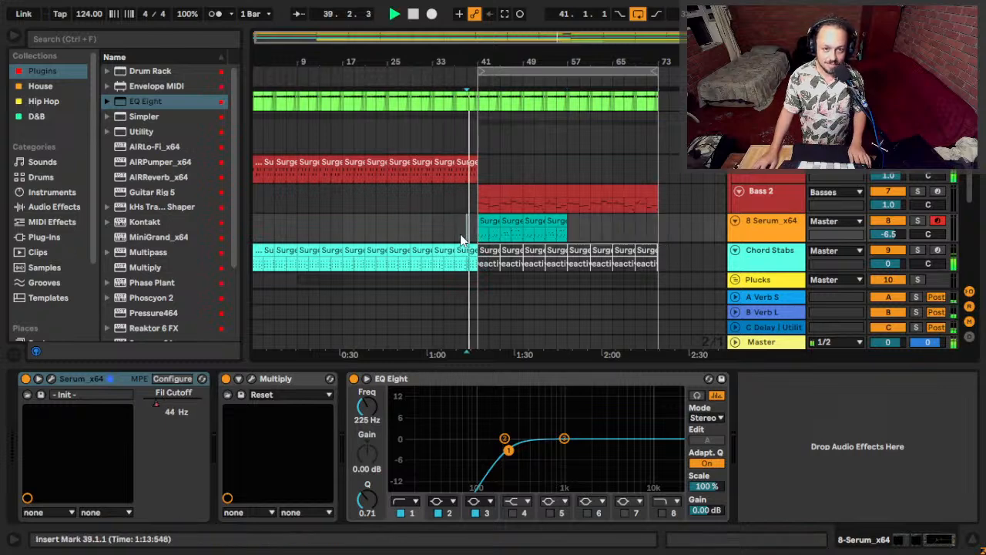
{"action": "scroll", "coordinate": [493, 208], "scroll_direction": "down", "scroll_amount": 6}
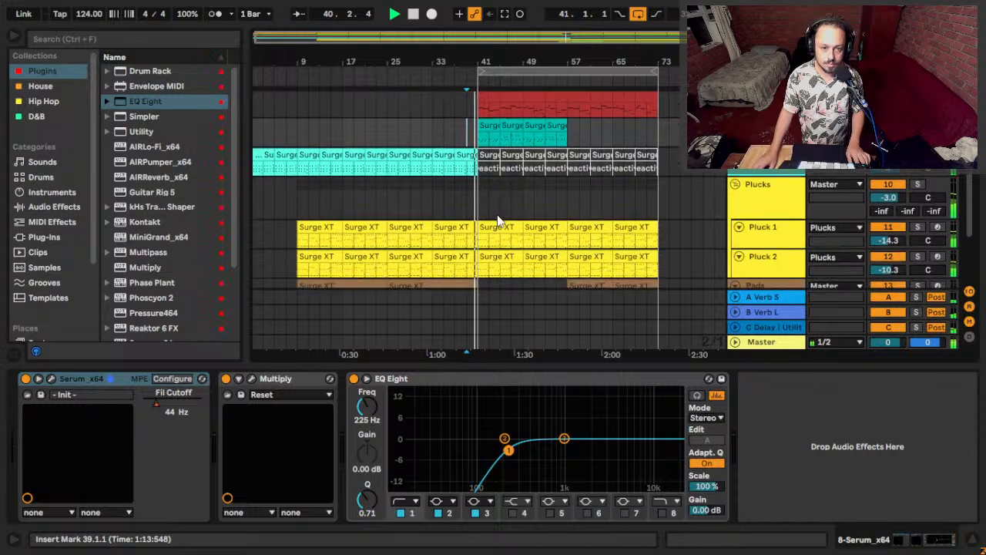
{"action": "scroll", "coordinate": [494, 219], "scroll_direction": "down", "scroll_amount": 4}
{"action": "scroll", "coordinate": [514, 212], "scroll_direction": "down", "scroll_amount": 1}
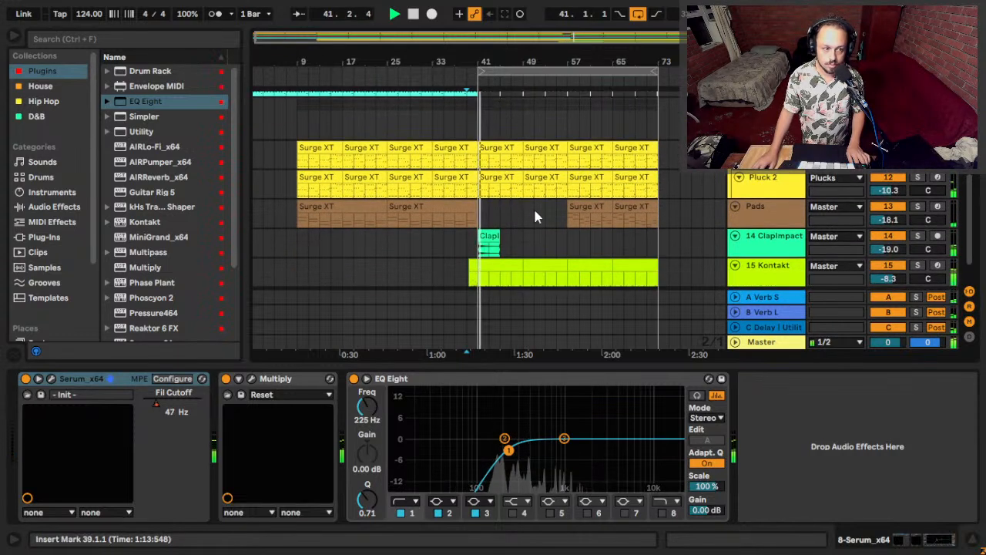
{"action": "scroll", "coordinate": [549, 166], "scroll_direction": "up", "scroll_amount": 6}
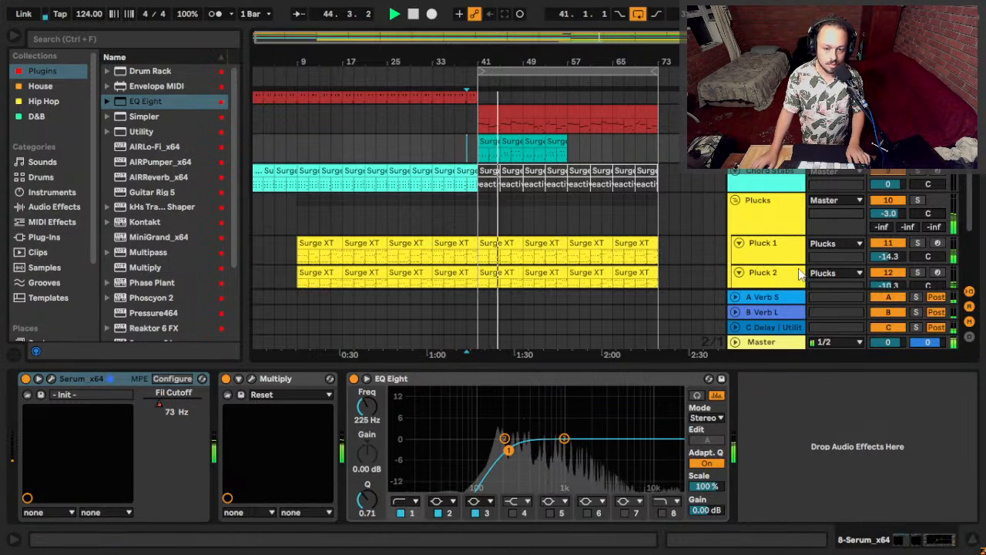
{"action": "scroll", "coordinate": [539, 116], "scroll_direction": "up", "scroll_amount": 10}
{"action": "key", "text": "space"}
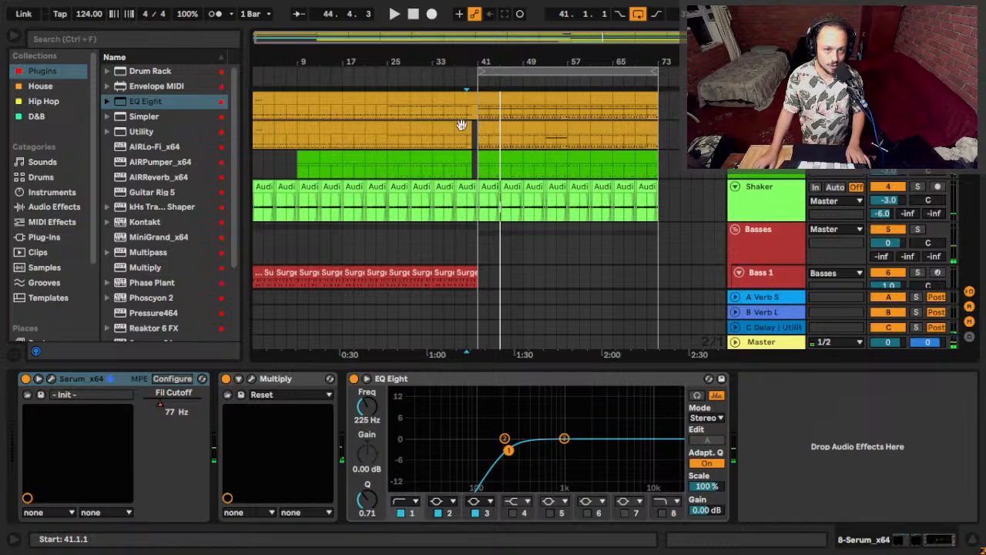
Play the first drum rack from bar 41 and set the Depth of the ride sample's AIRPumper to 81 %.
{"action": "left_click", "coordinate": [371, 108]}
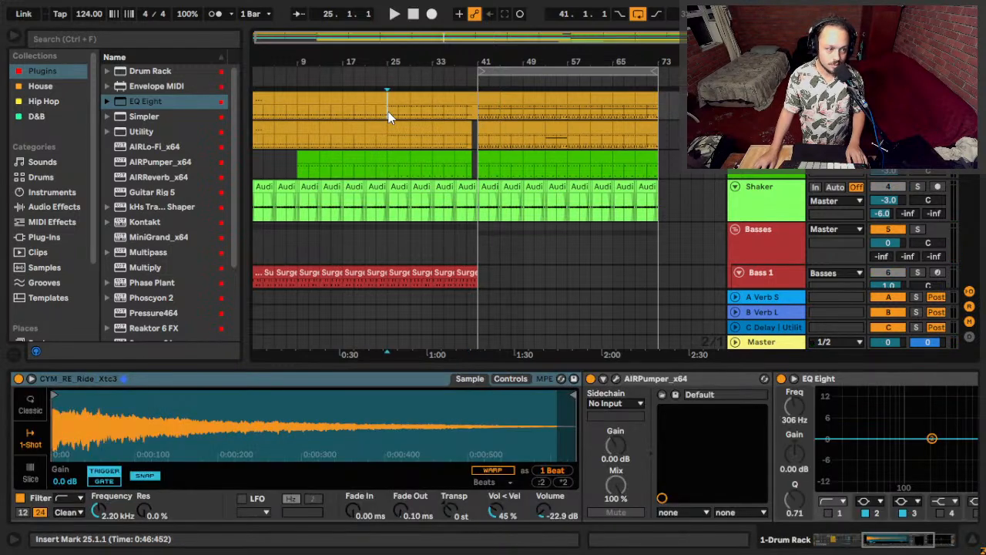
{"action": "key", "text": "space"}
{"action": "left_click", "coordinate": [478, 111]}
{"action": "scroll", "coordinate": [131, 395], "scroll_direction": "down", "scroll_amount": 5}
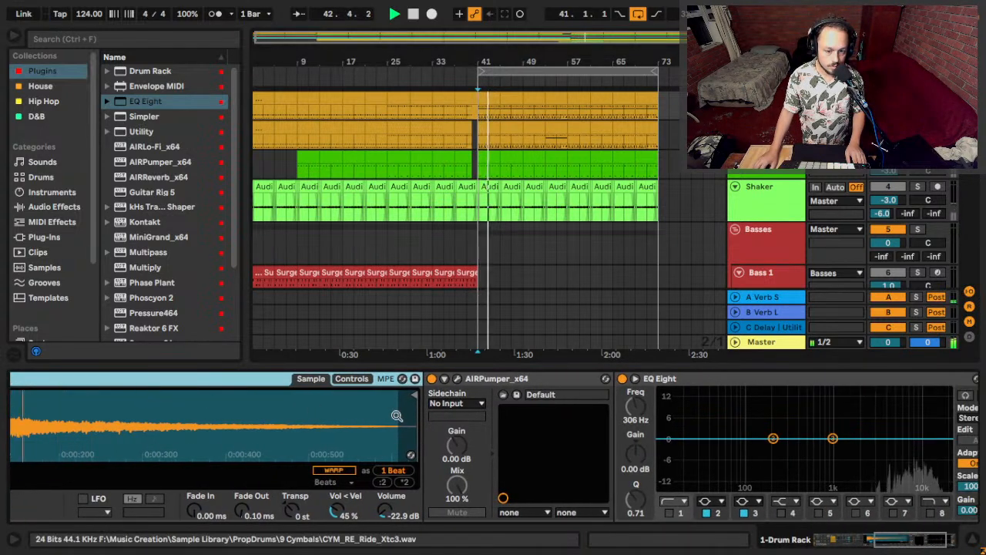
{"action": "left_click", "coordinate": [456, 378]}
{"action": "left_click_drag", "start_coordinate": [330, 163], "coordinate": [335, 154]}
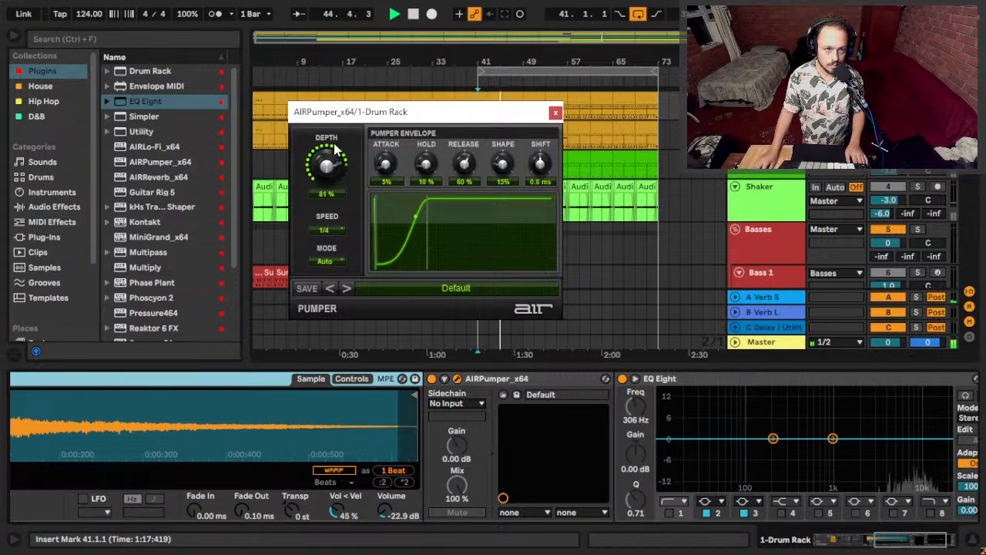
{"action": "left_click", "coordinate": [555, 112]}
Add a high-cut band at about 9.18 kHz in the ride's EQ Eight and set the ride sample's volume to -25.9 dB.
{"action": "scroll", "coordinate": [932, 469], "scroll_direction": "right", "scroll_amount": 4}
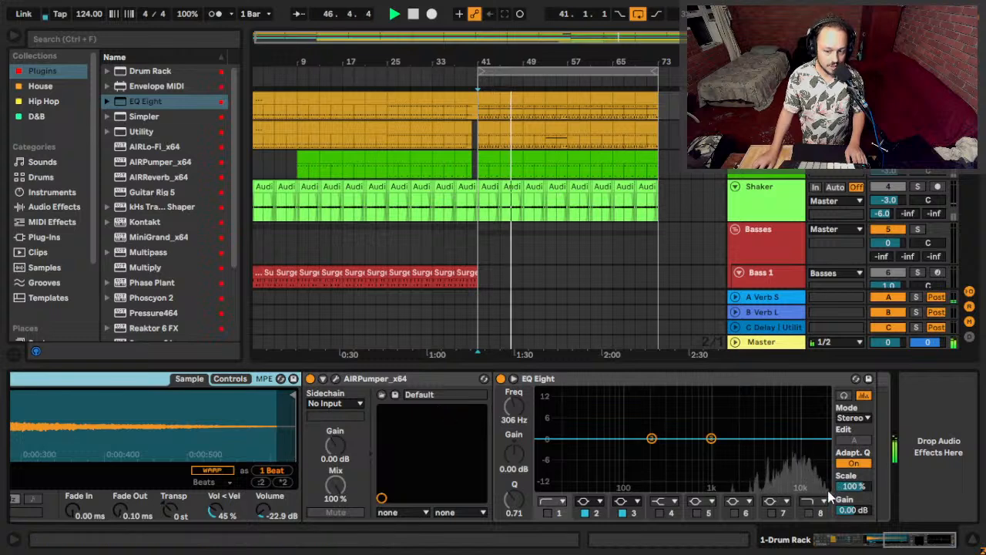
{"action": "double_click", "coordinate": [818, 451]}
{"action": "left_click_drag", "start_coordinate": [821, 453], "coordinate": [794, 453]}
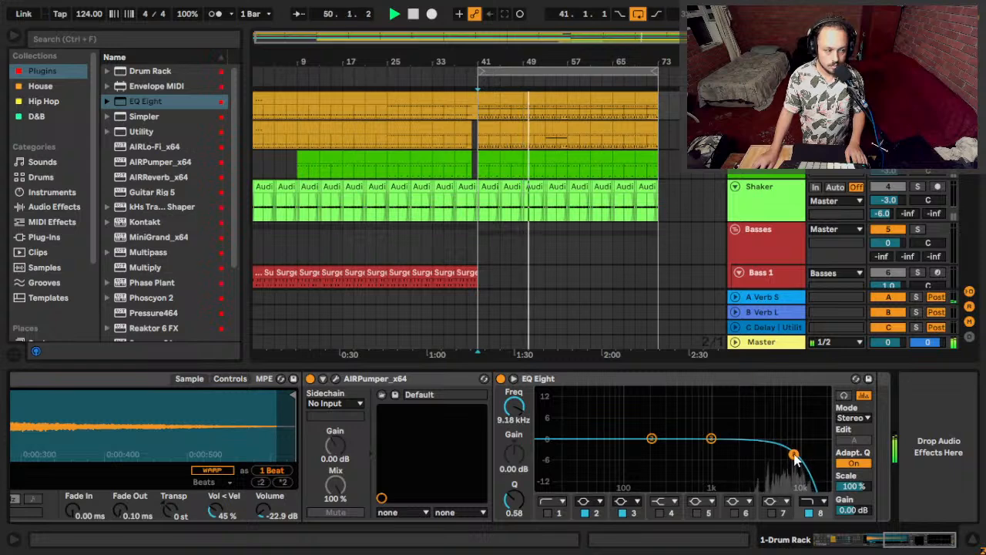
{"action": "left_click", "coordinate": [202, 455]}
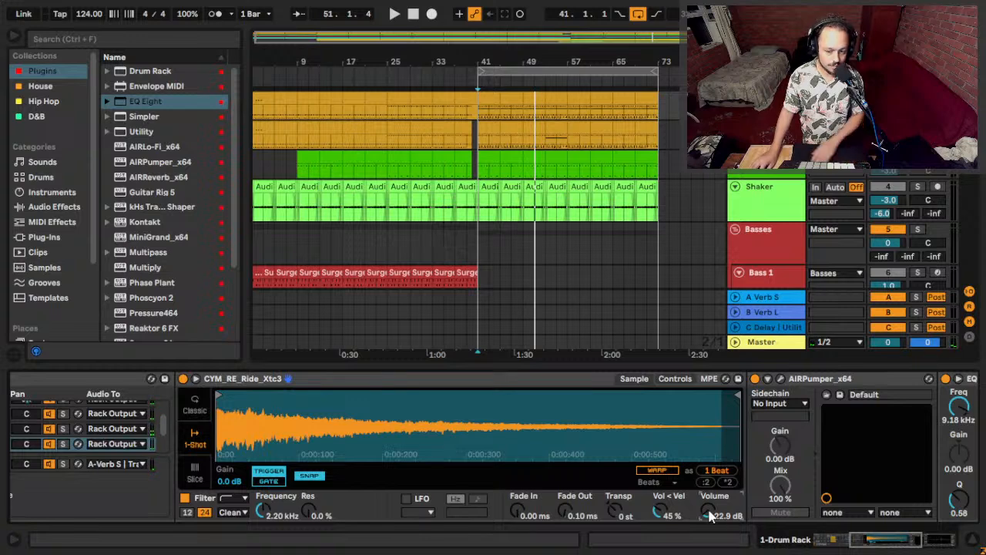
{"action": "key", "text": "space"}
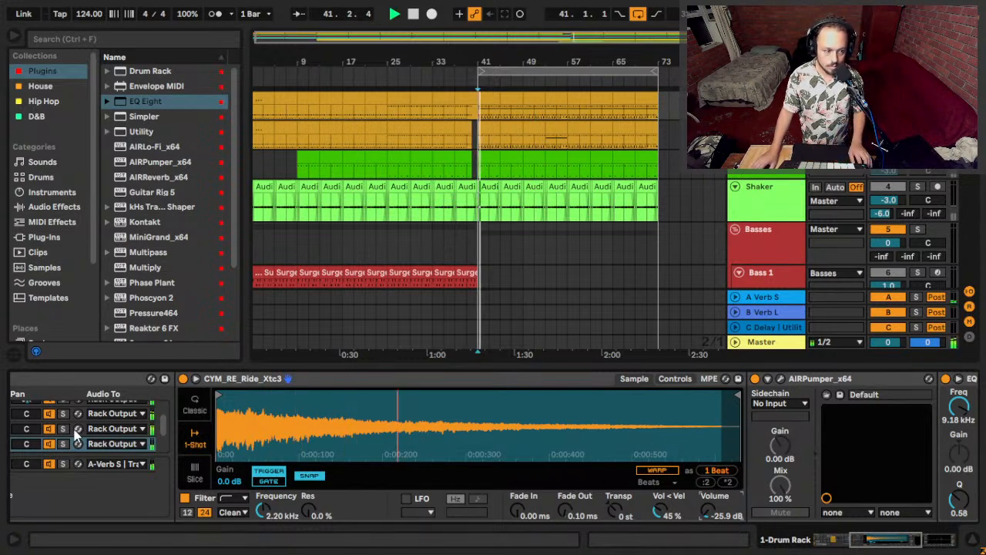
Try panning the ride's C2 chain to 21L and listen to the section from bar 41.
{"action": "scroll", "coordinate": [196, 447], "scroll_direction": "up", "scroll_amount": 3}
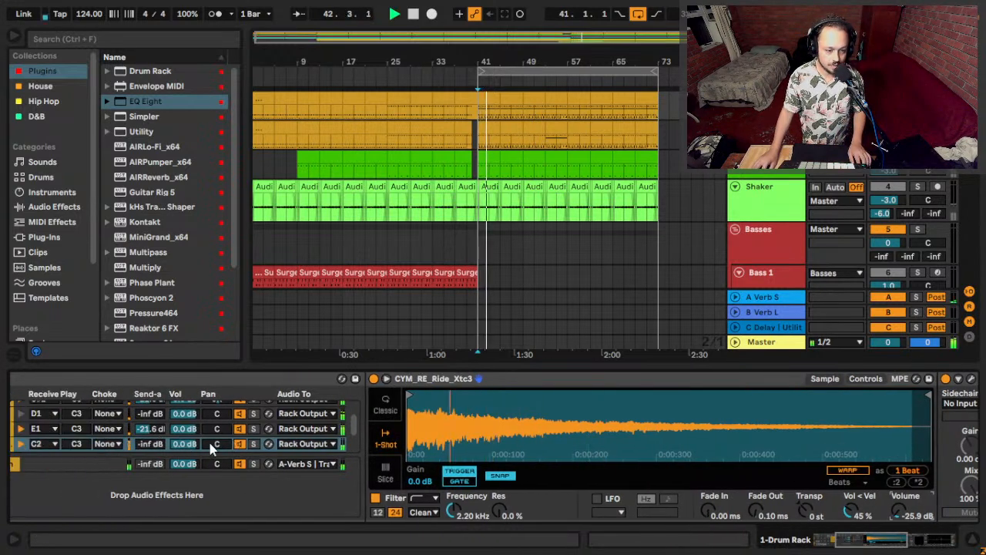
{"action": "left_click_drag", "start_coordinate": [210, 448], "coordinate": [209, 464]}
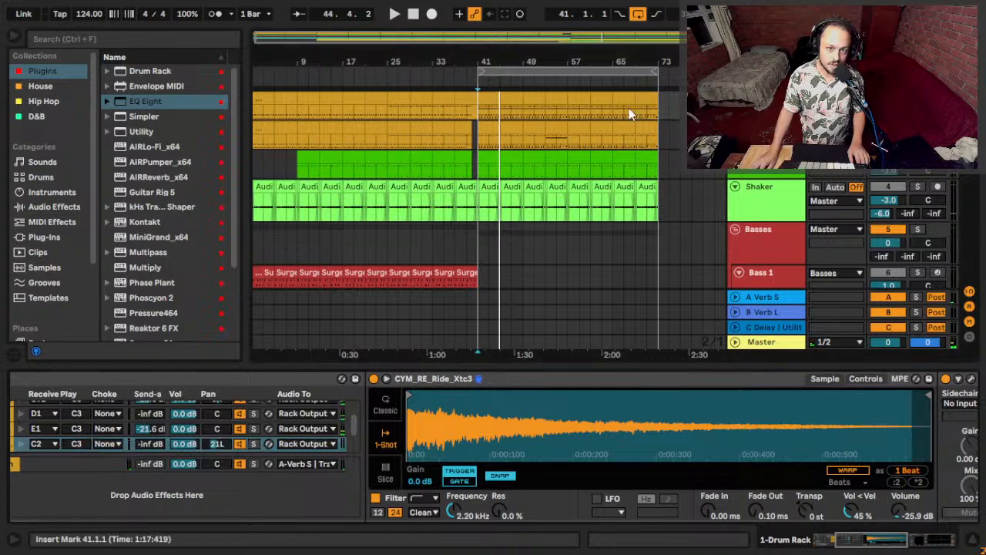
{"action": "key", "text": "space"}
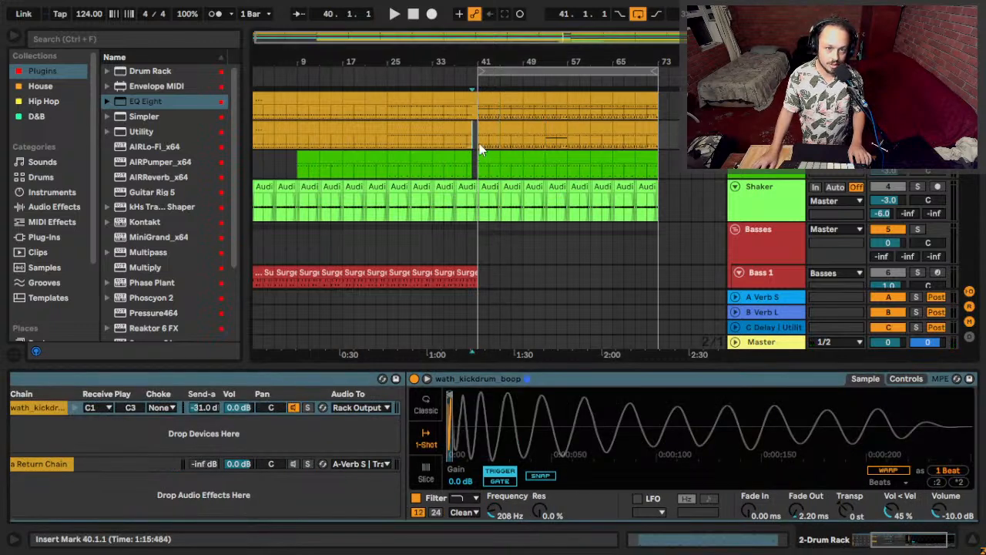
{"action": "left_click", "coordinate": [479, 144]}
{"action": "key", "text": "space"}
{"action": "key", "text": "space"}
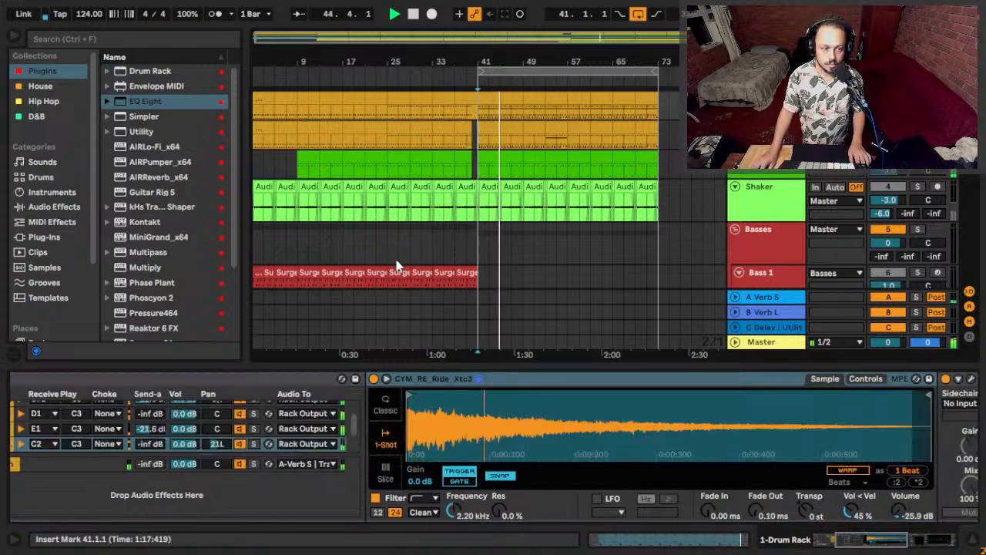
Pan the ride's C2 chain to 11R and the shaker synth's D#2 chain to 5L, and play back the result.
{"action": "left_click_drag", "start_coordinate": [216, 444], "coordinate": [217, 426]}
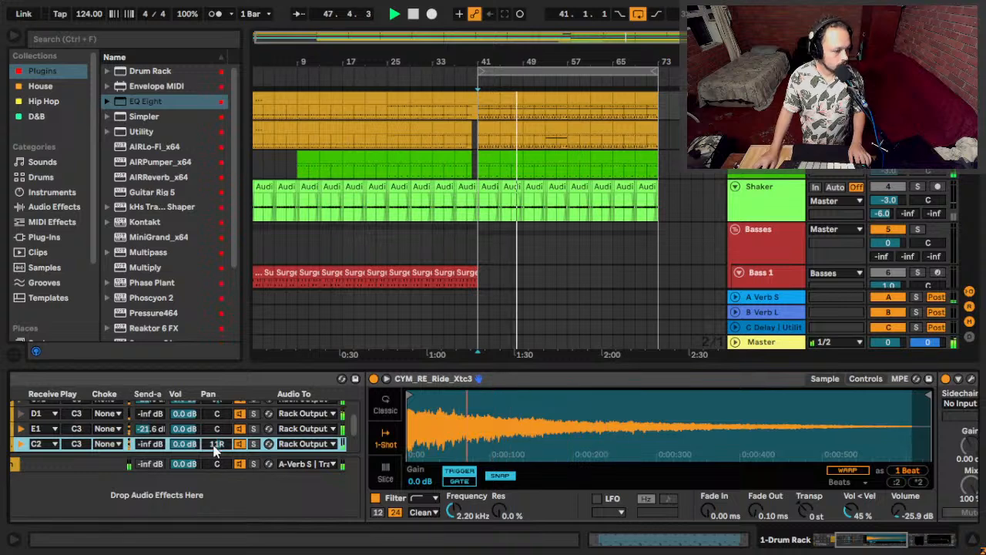
{"action": "scroll", "coordinate": [151, 435], "scroll_direction": "down", "scroll_amount": 2}
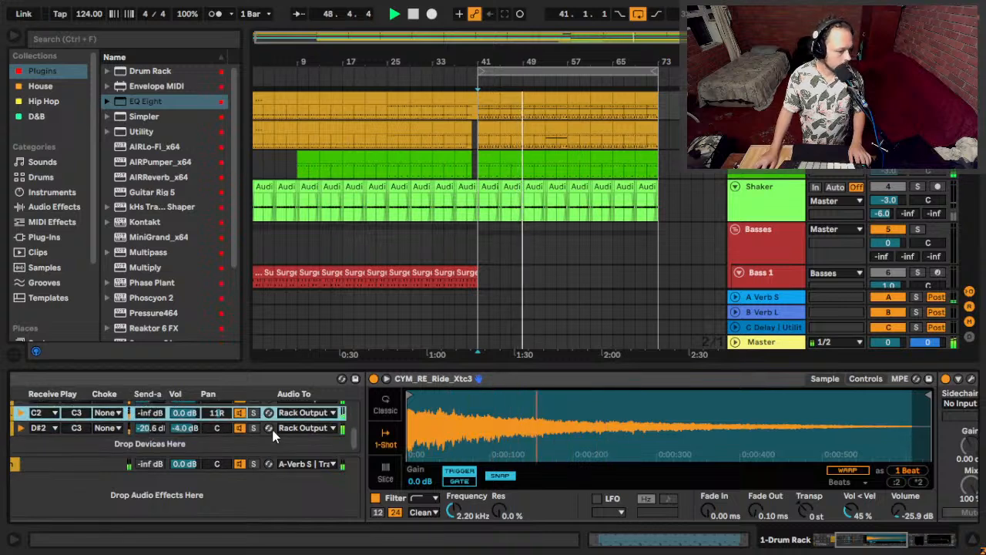
{"action": "left_click", "coordinate": [243, 428]}
{"action": "left_click_drag", "start_coordinate": [217, 428], "coordinate": [221, 429]}
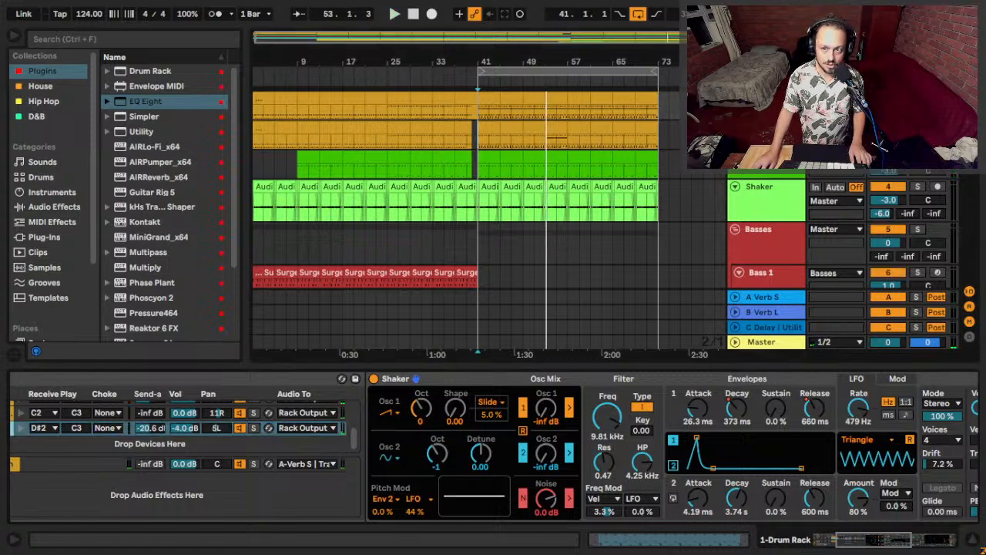
{"action": "key", "text": "space"}
{"action": "key", "text": "space"}
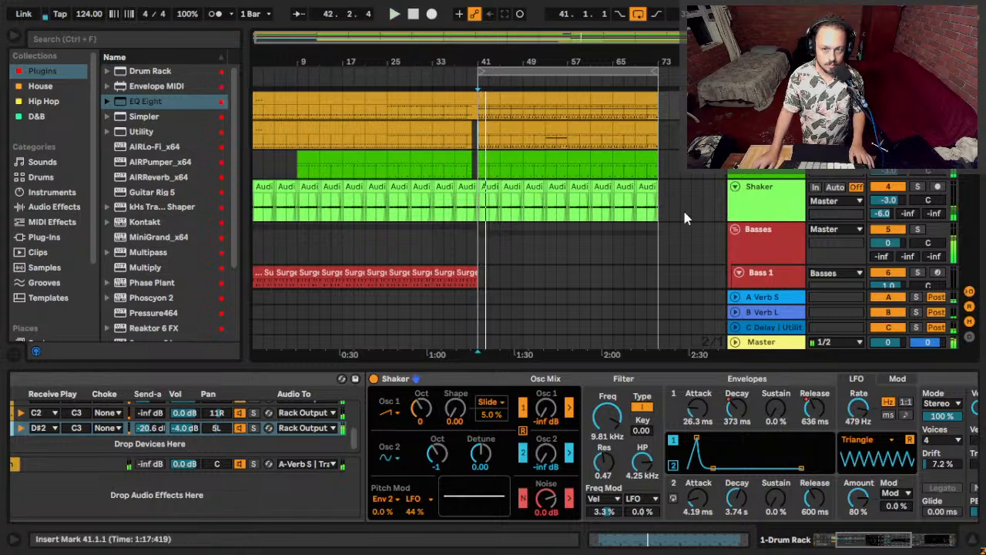
Solo the Shaker track and play it from bar 41.
{"action": "left_click", "coordinate": [918, 188]}
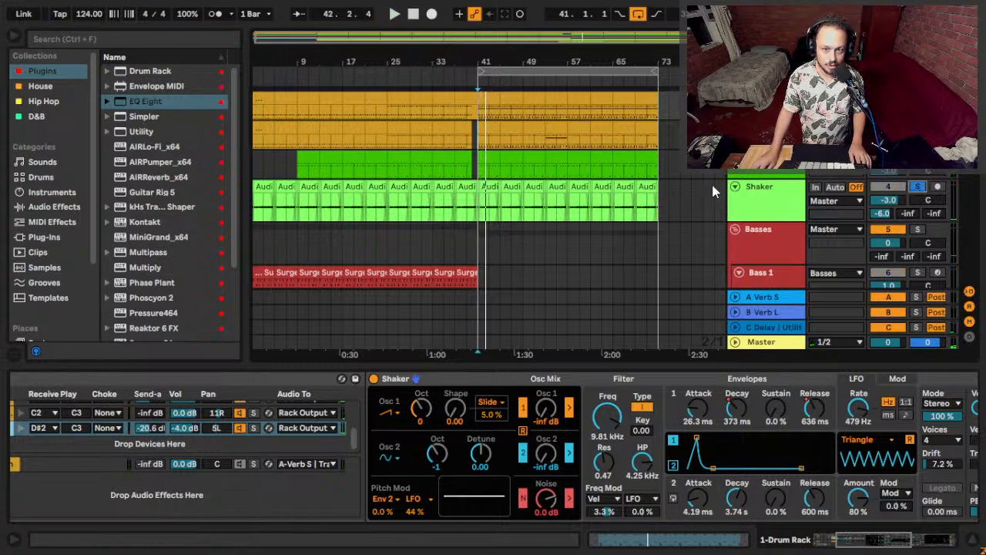
{"action": "key", "text": "space"}
{"action": "key", "text": "space"}
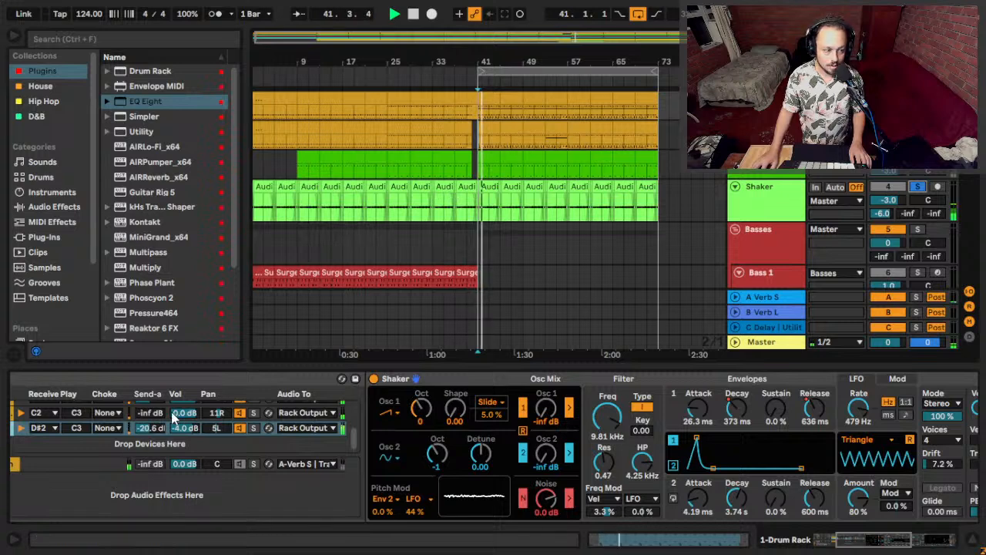
Unsolo the Shaker track and raise its volume to -1.0 dB.
{"action": "left_click", "coordinate": [866, 193]}
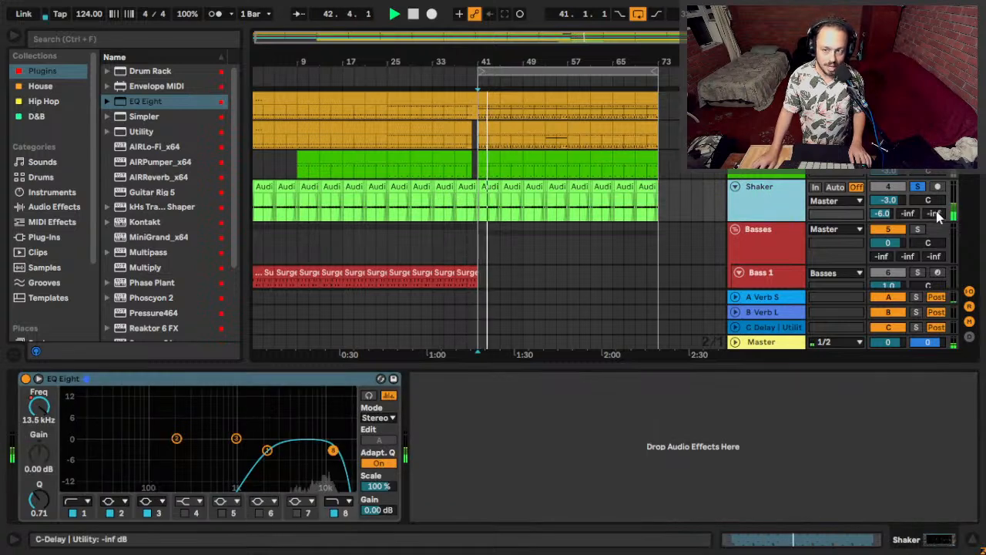
{"action": "left_click", "coordinate": [917, 187]}
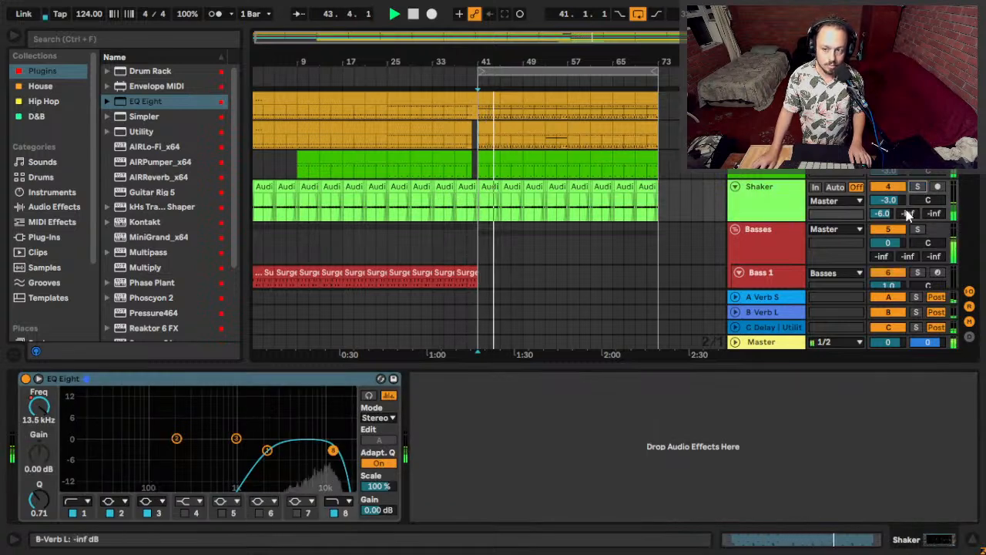
{"action": "left_click_drag", "start_coordinate": [927, 200], "coordinate": [888, 197]}
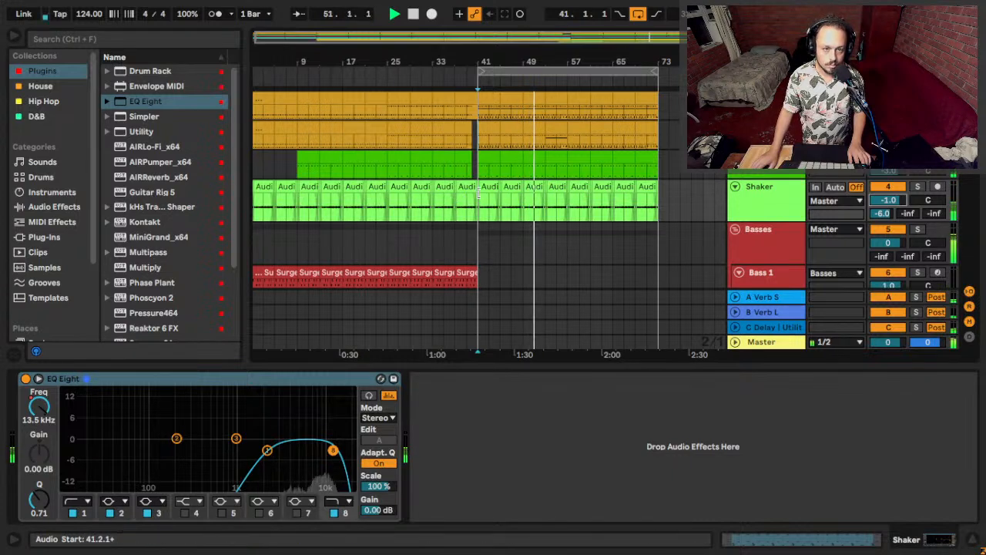
Play the arrangement from bar 9 and then from bar 1, and save the project.
{"action": "scroll", "coordinate": [433, 191], "scroll_direction": "down", "scroll_amount": 3}
{"action": "scroll", "coordinate": [427, 191], "scroll_direction": "down", "scroll_amount": 6}
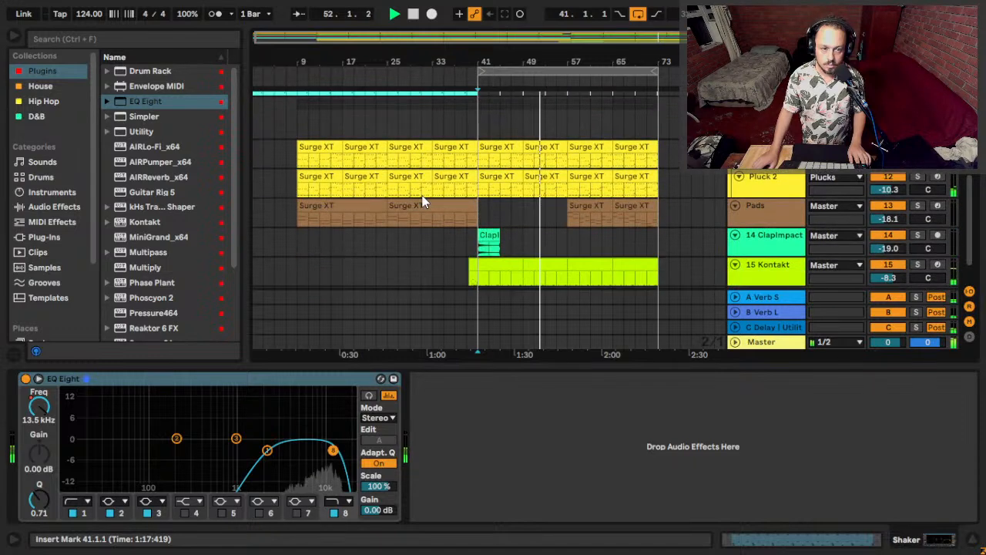
{"action": "left_click", "coordinate": [301, 123]}
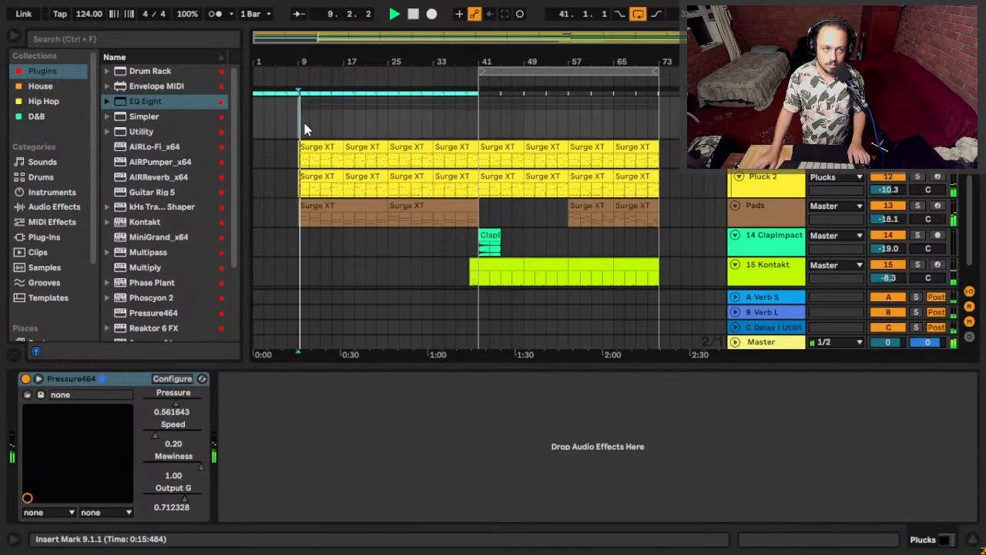
{"action": "scroll", "coordinate": [304, 131], "scroll_direction": "up", "scroll_amount": 3}
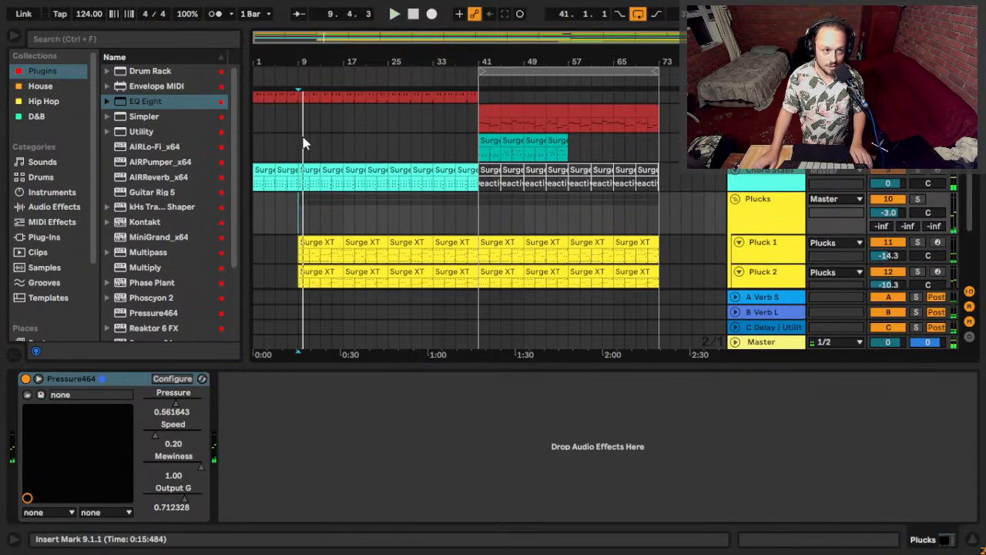
{"action": "scroll", "coordinate": [285, 146], "scroll_direction": "up", "scroll_amount": 6}
{"action": "left_click", "coordinate": [254, 208]}
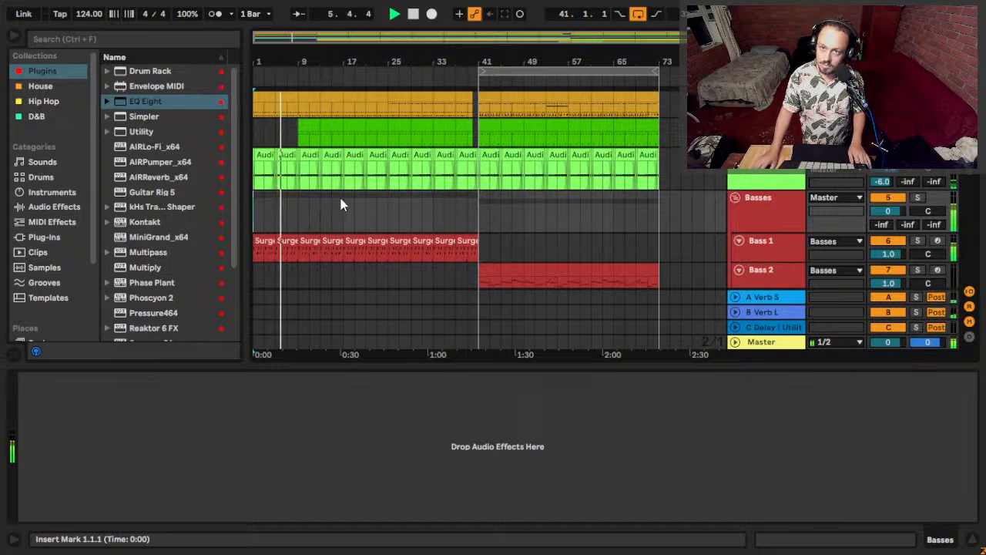
{"action": "key", "text": "ctrl+s"}
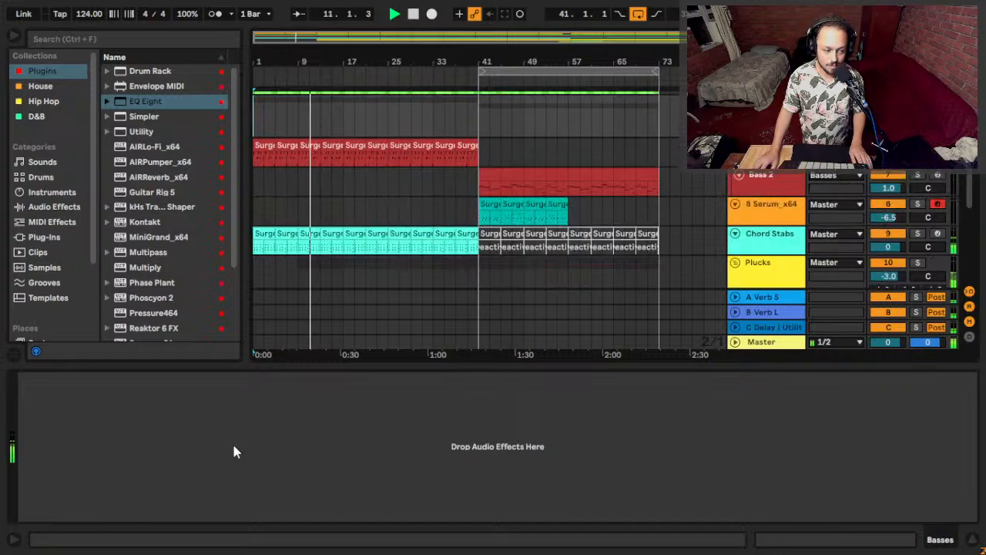
Play the arrangement from bar 17 toward bar 41 and review the bass, chord, pluck and pad tracks.
{"action": "left_click", "coordinate": [345, 222]}
{"action": "key", "text": "space"}
{"action": "key", "text": "alt+Tab"}
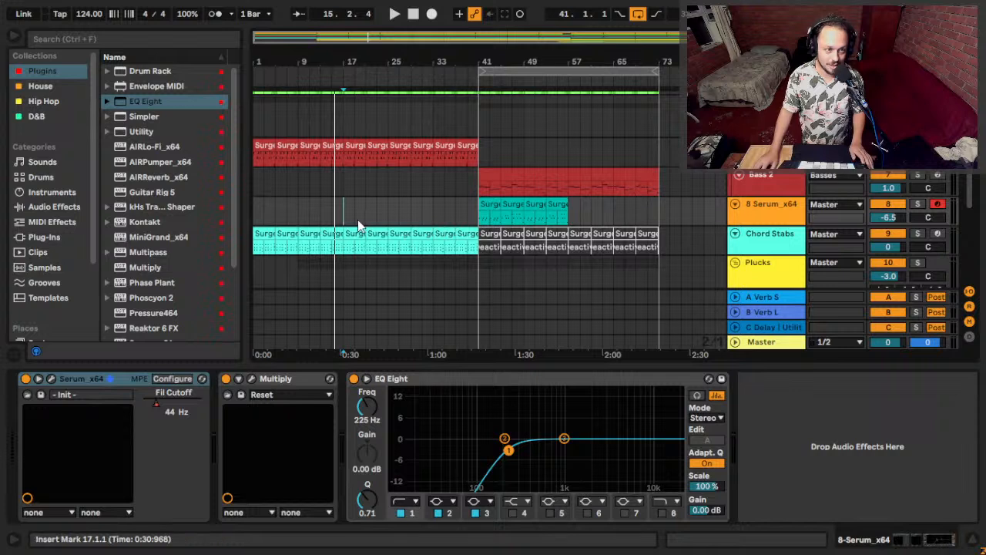
{"action": "key", "text": "space"}
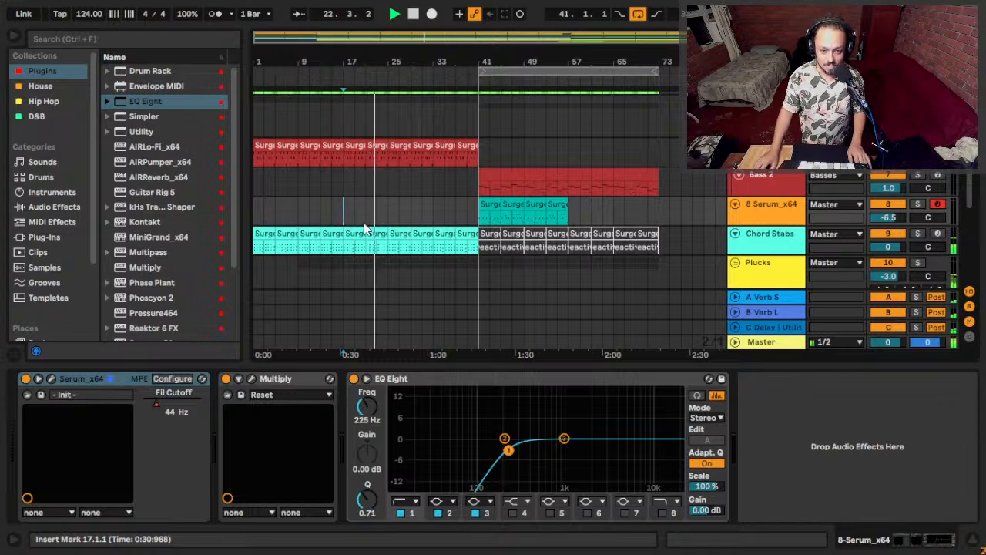
{"action": "scroll", "coordinate": [465, 195], "scroll_direction": "down", "scroll_amount": 1}
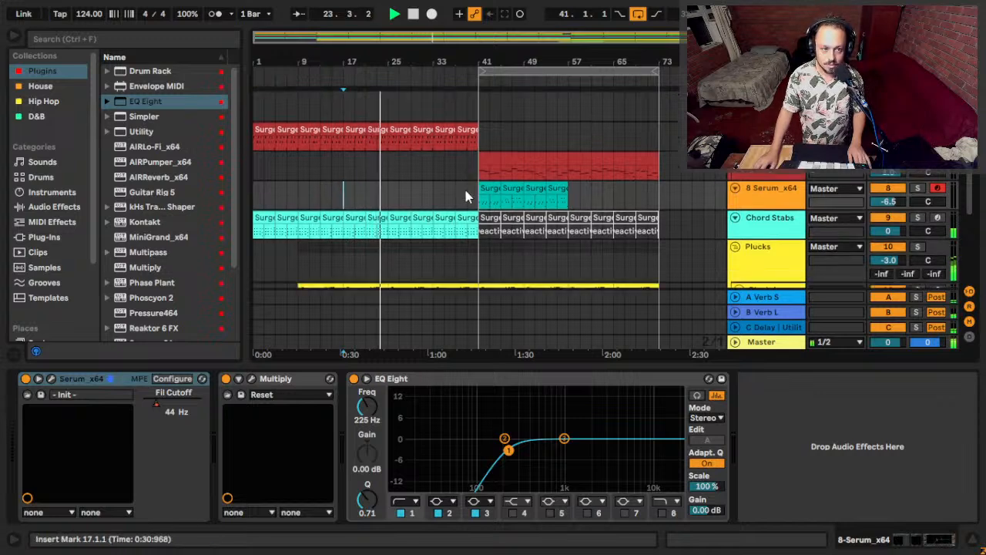
{"action": "scroll", "coordinate": [465, 195], "scroll_direction": "down", "scroll_amount": 5}
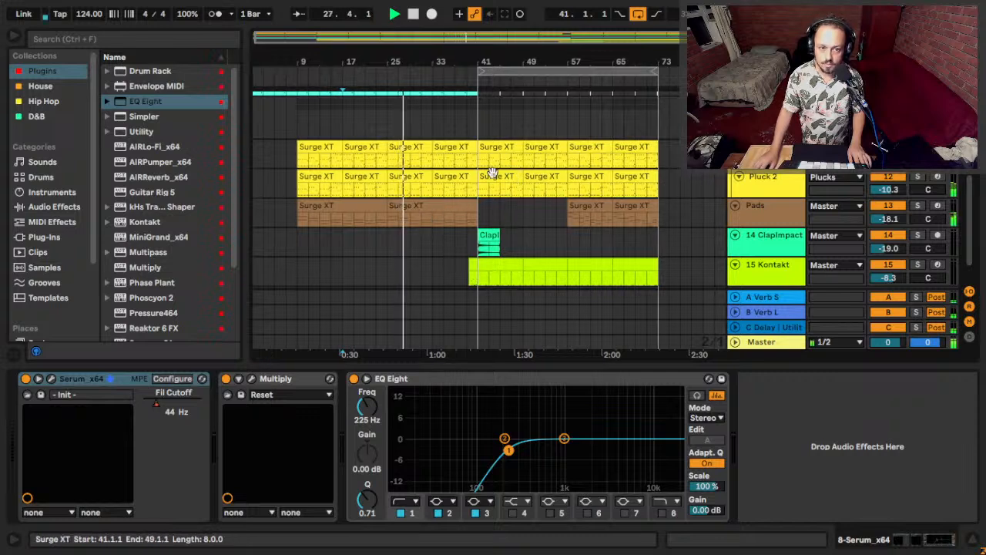
{"action": "scroll", "coordinate": [452, 199], "scroll_direction": "down", "scroll_amount": 2}
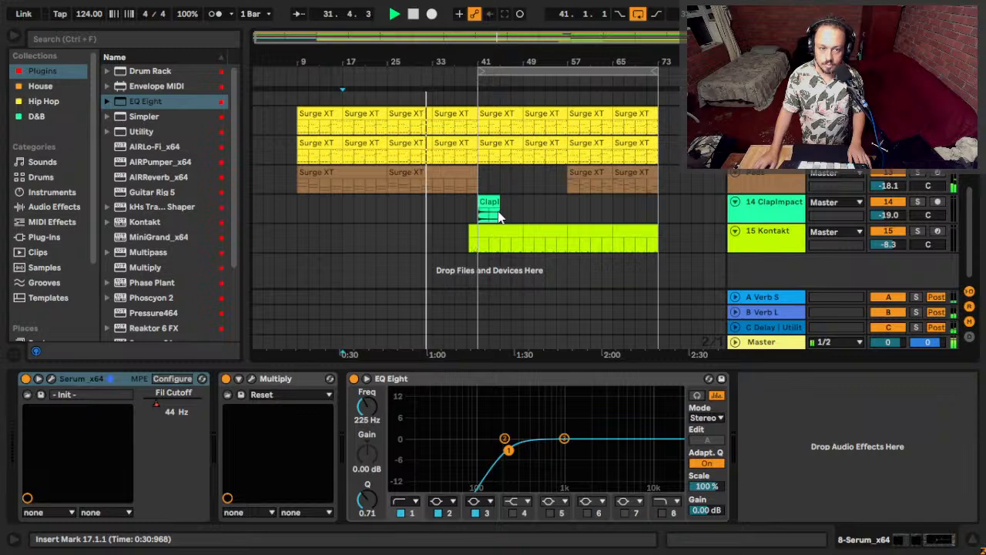
{"action": "scroll", "coordinate": [468, 193], "scroll_direction": "up", "scroll_amount": 3}
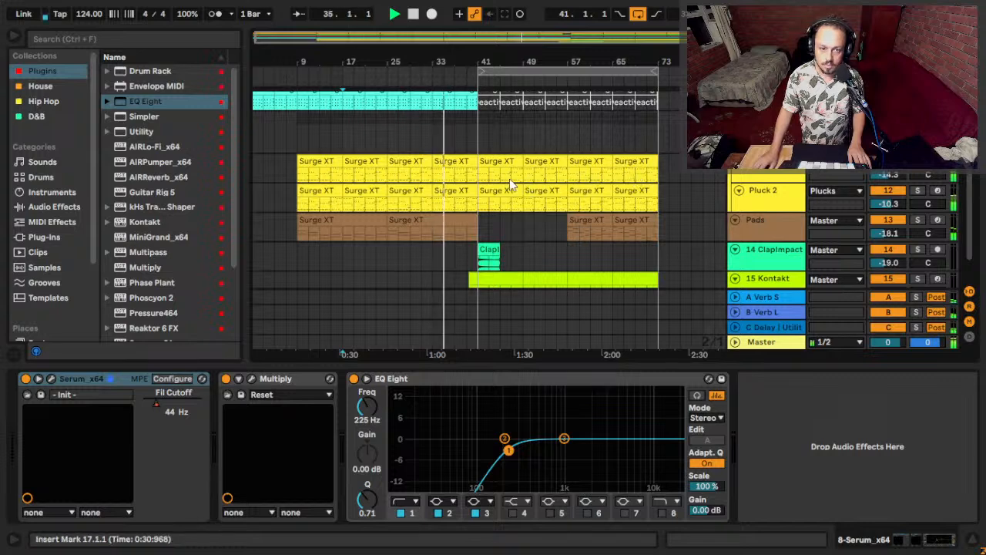
{"action": "scroll", "coordinate": [501, 185], "scroll_direction": "up", "scroll_amount": 10}
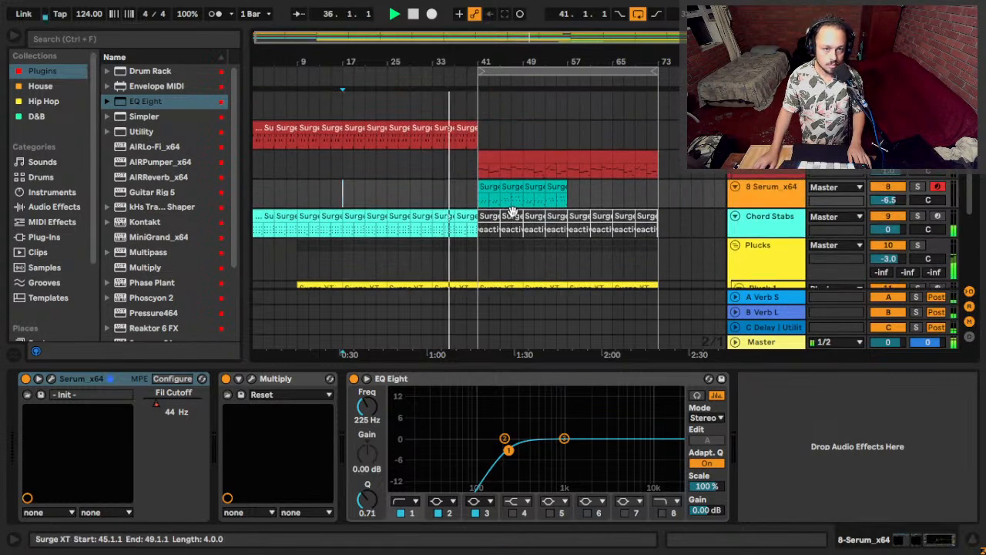
{"action": "scroll", "coordinate": [515, 218], "scroll_direction": "up", "scroll_amount": 1}
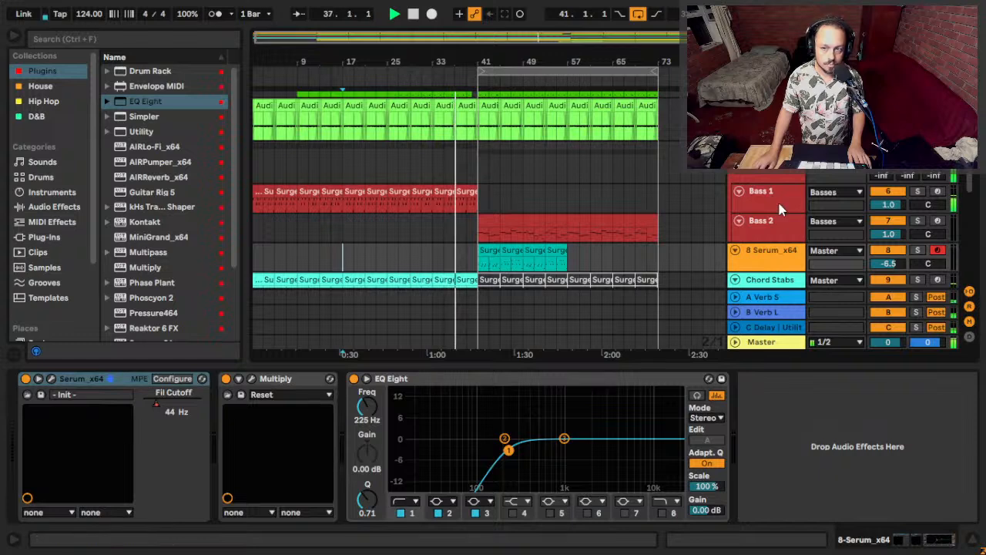
{"action": "scroll", "coordinate": [432, 239], "scroll_direction": "down", "scroll_amount": 6}
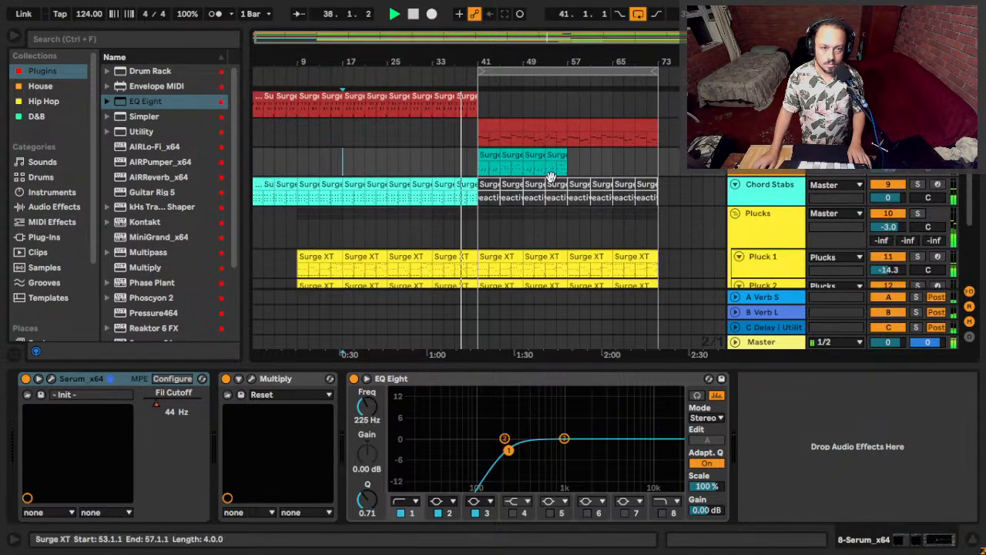
{"action": "scroll", "coordinate": [739, 227], "scroll_direction": "down", "scroll_amount": 5}
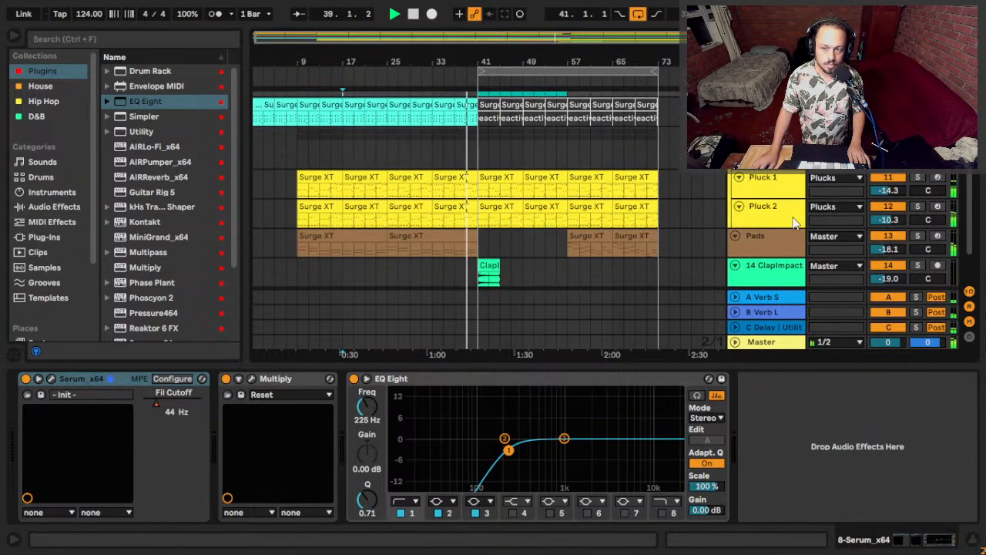
Show Pluck 2's A Filter 1 Cutoff automation, move its peak from bar 41 back to bar 39, and play the transition.
{"action": "left_click", "coordinate": [762, 207]}
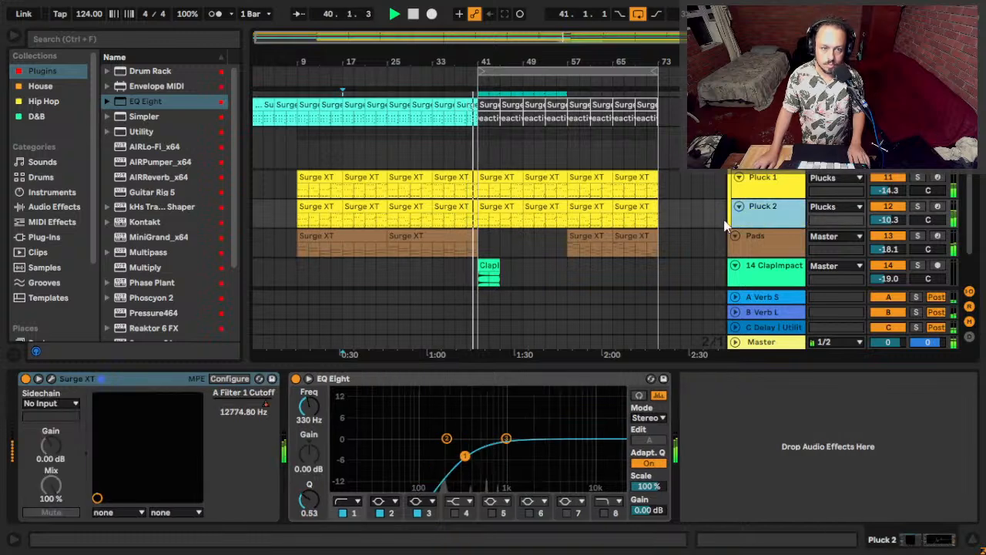
{"action": "key", "text": "a"}
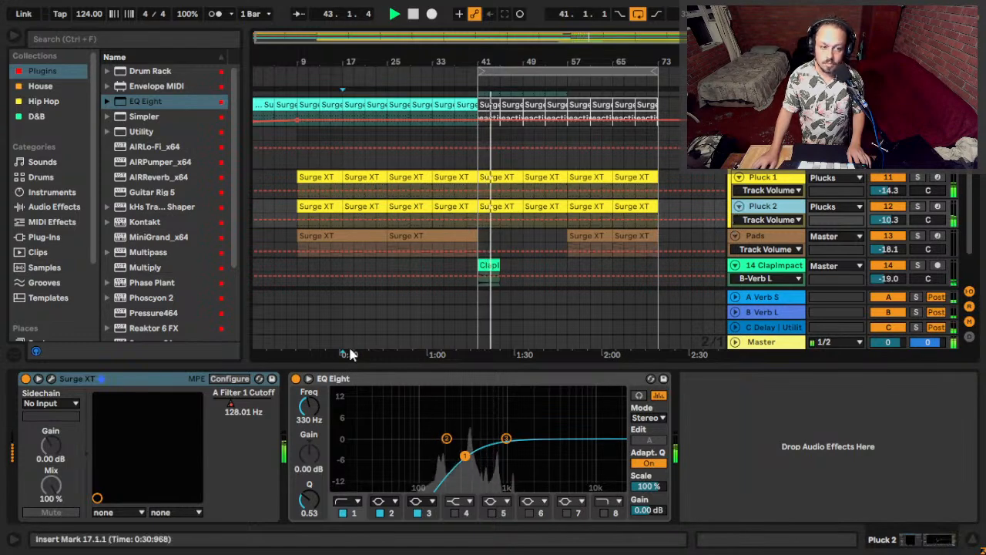
{"action": "left_click", "coordinate": [233, 406]}
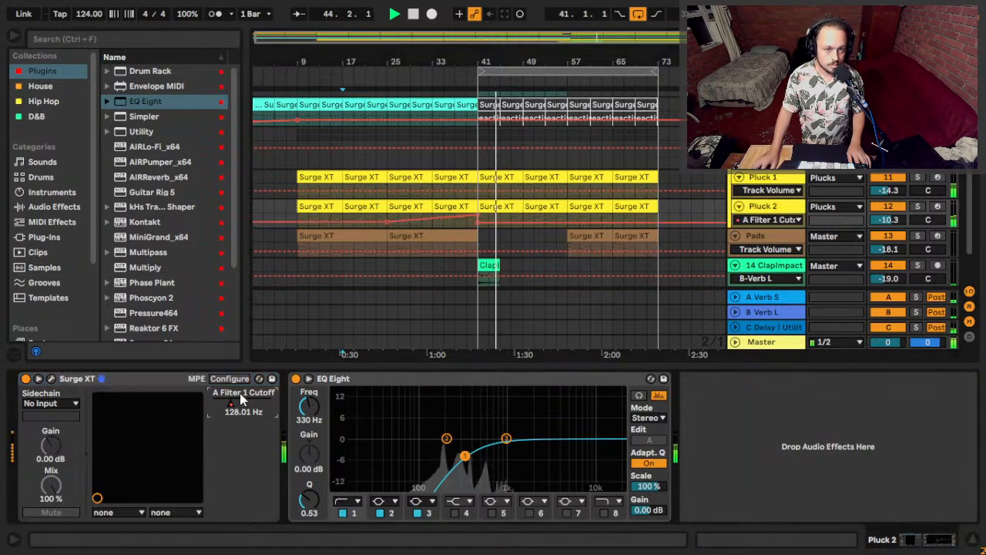
{"action": "left_click_drag", "start_coordinate": [478, 62], "coordinate": [506, 215]}
{"action": "key", "text": "space"}
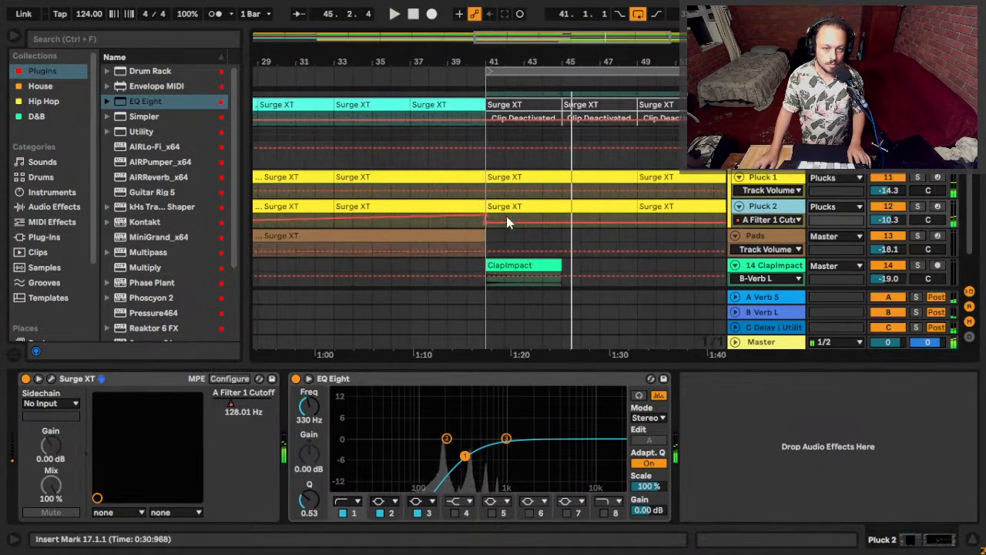
{"action": "left_click", "coordinate": [447, 225]}
{"action": "key", "text": "space"}
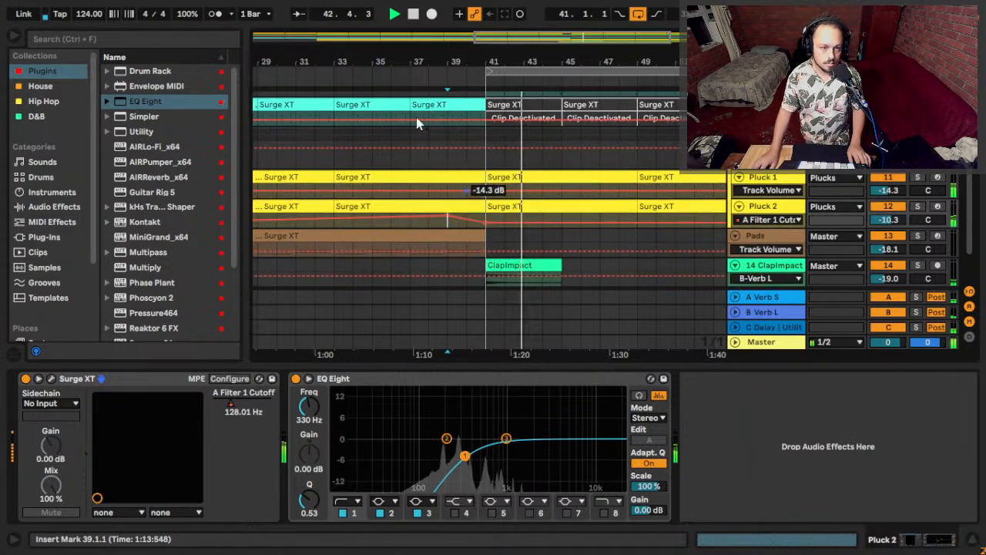
{"action": "scroll", "coordinate": [412, 285], "scroll_direction": "down", "scroll_amount": 5}
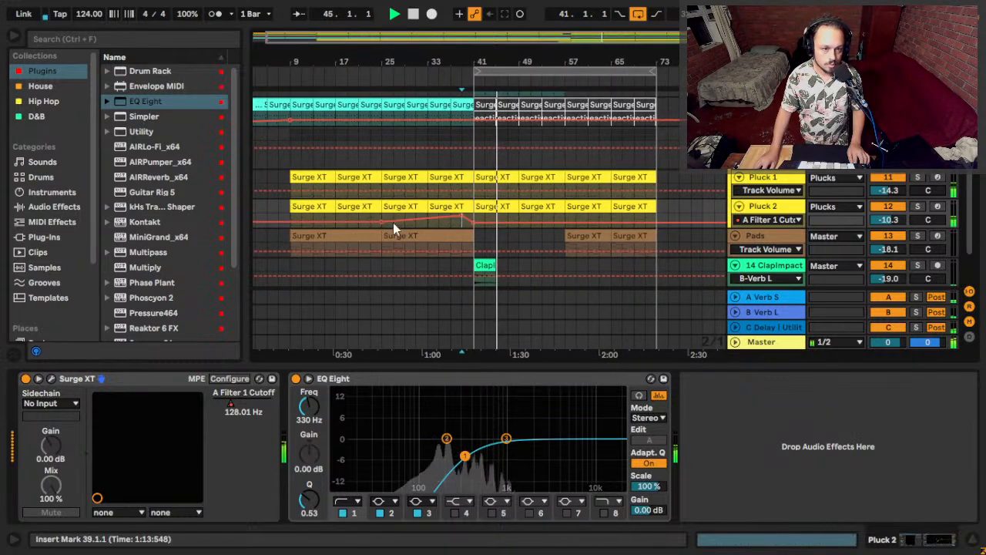
Select Pluck 2's cutoff automation from bar 25 to 41 and display Pluck 1's A Osc 1 Skew automation for comparison.
{"action": "left_click_drag", "start_coordinate": [385, 222], "coordinate": [472, 223]}
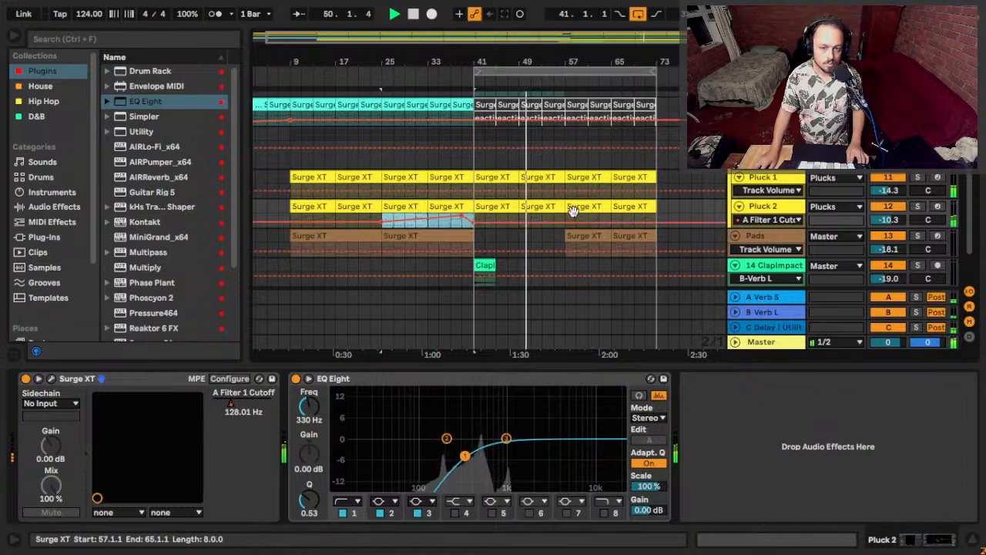
{"action": "left_click", "coordinate": [768, 179]}
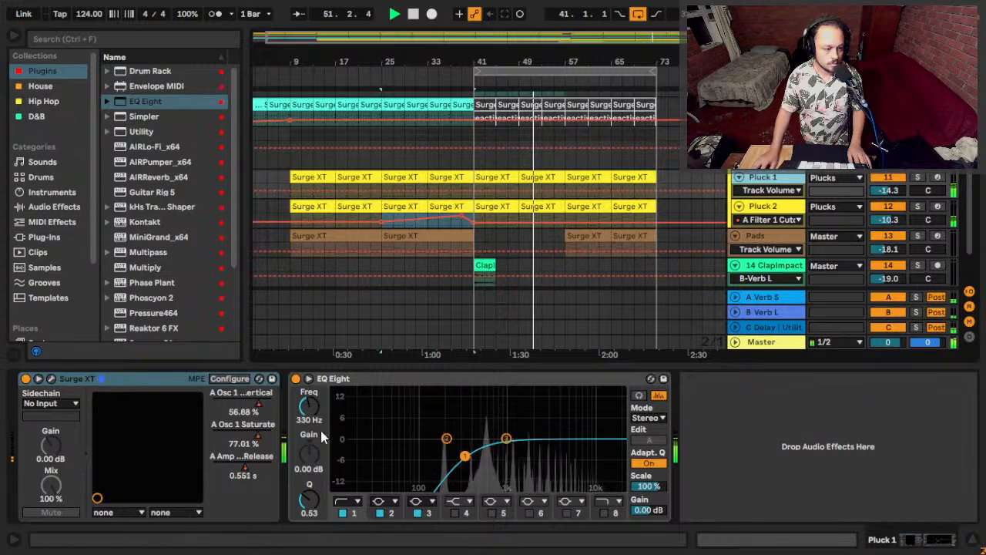
{"action": "left_click", "coordinate": [258, 411]}
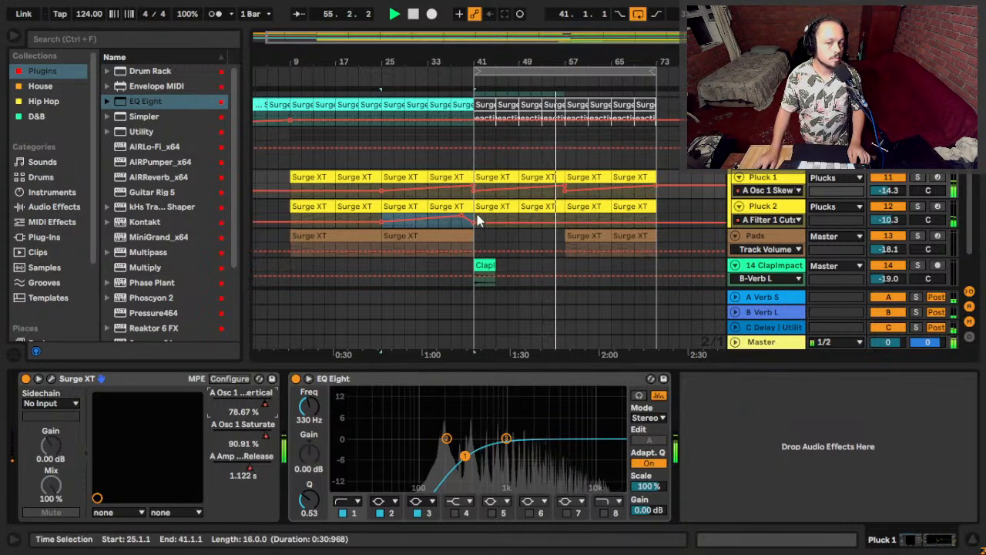
Enlarge the Pluck 2 track, ramp its A Filter 1 Cutoff automation up to 2402.75 Hz from bar 41 to 57, and play it.
{"action": "left_click_drag", "start_coordinate": [476, 221], "coordinate": [566, 219]}
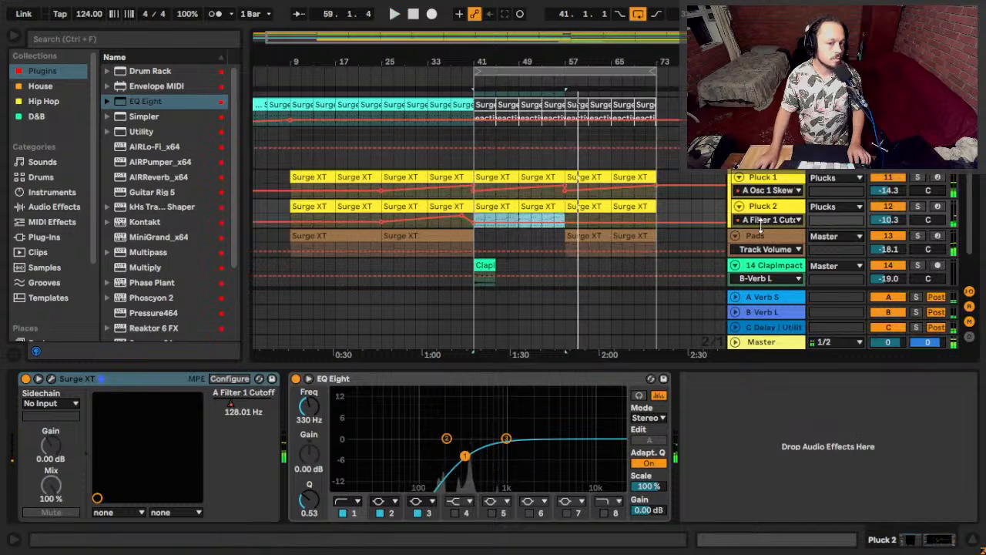
{"action": "left_click_drag", "start_coordinate": [744, 221], "coordinate": [743, 236]}
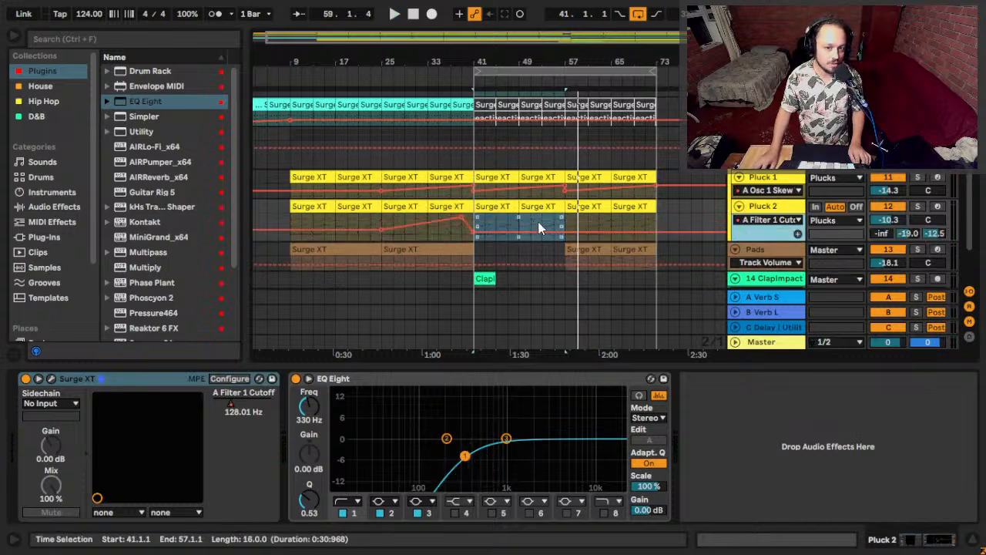
{"action": "left_click", "coordinate": [560, 218]}
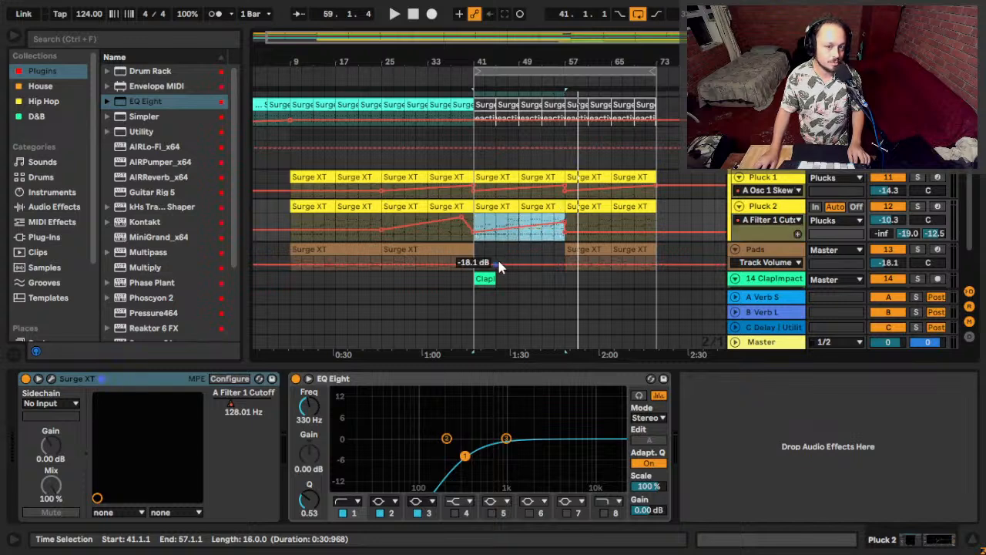
{"action": "key", "text": "space"}
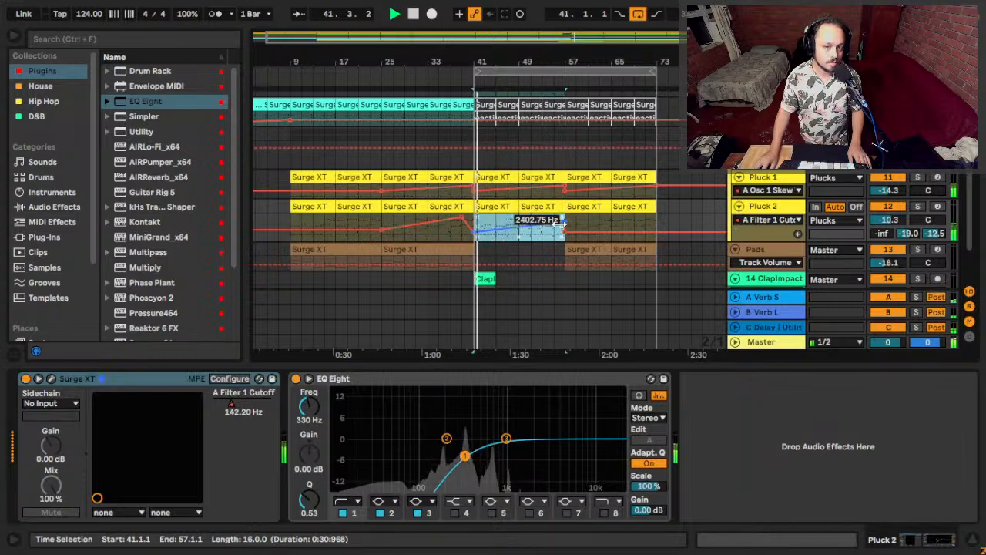
{"action": "left_click", "coordinate": [542, 242]}
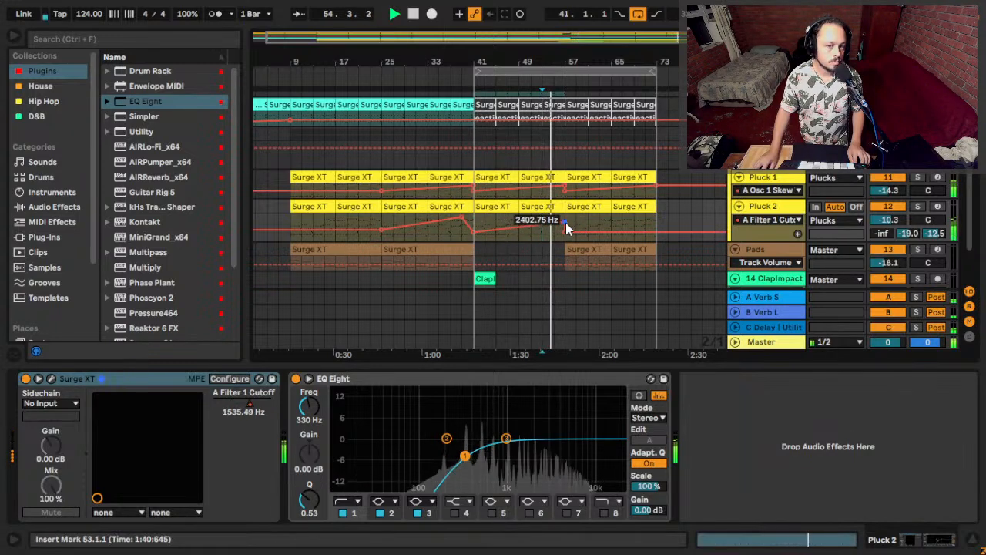
Add a rising A Filter 1 Cutoff ramp to Pluck 2 from bar 57 peaking at bar 71 and falling by bar 73, and hide the automation.
{"action": "left_click_drag", "start_coordinate": [484, 223], "coordinate": [661, 219]}
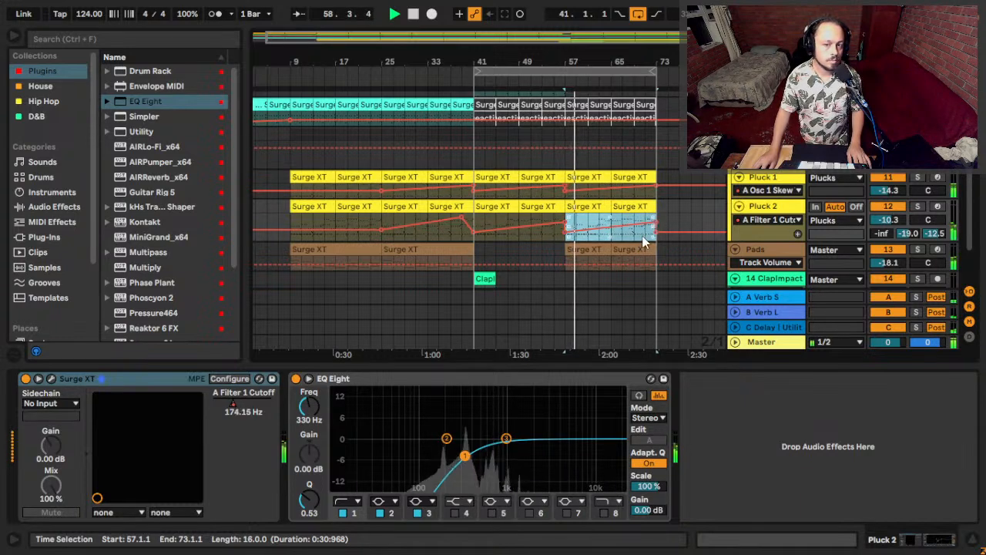
{"action": "left_click", "coordinate": [653, 223]}
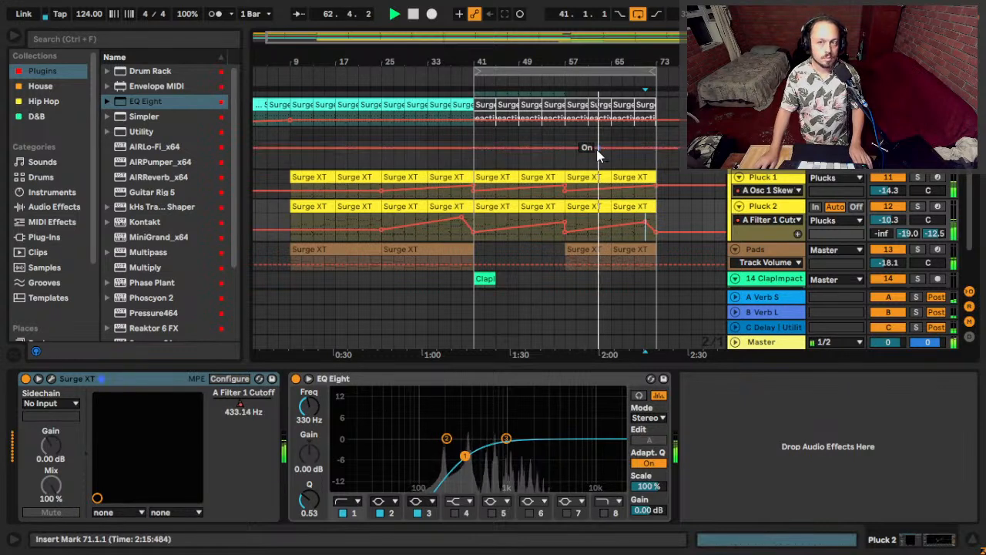
{"action": "key", "text": "a"}
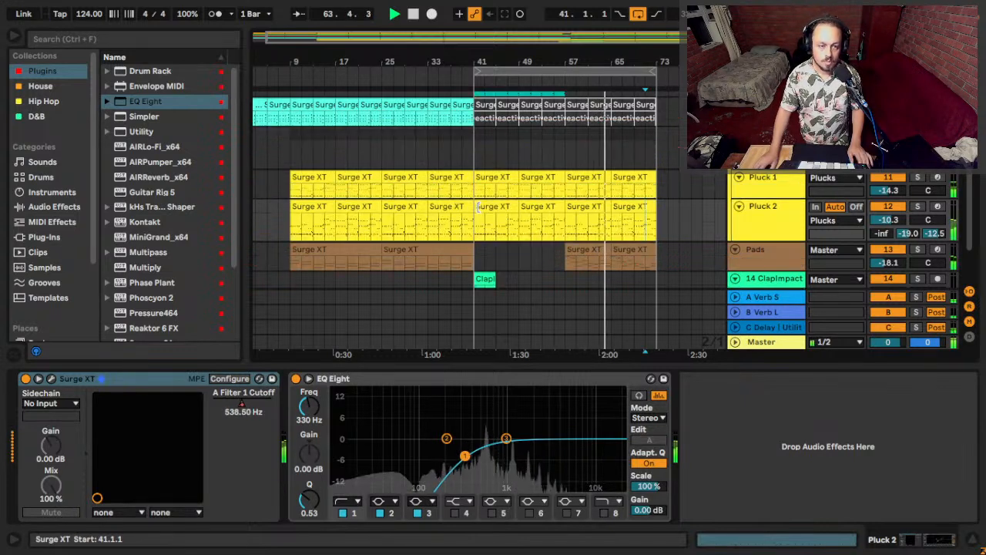
Record a new MIDI part on the 8 Serum_x64 track from bar 57 to bar 73.
{"action": "scroll", "coordinate": [486, 222], "scroll_direction": "down", "scroll_amount": 3}
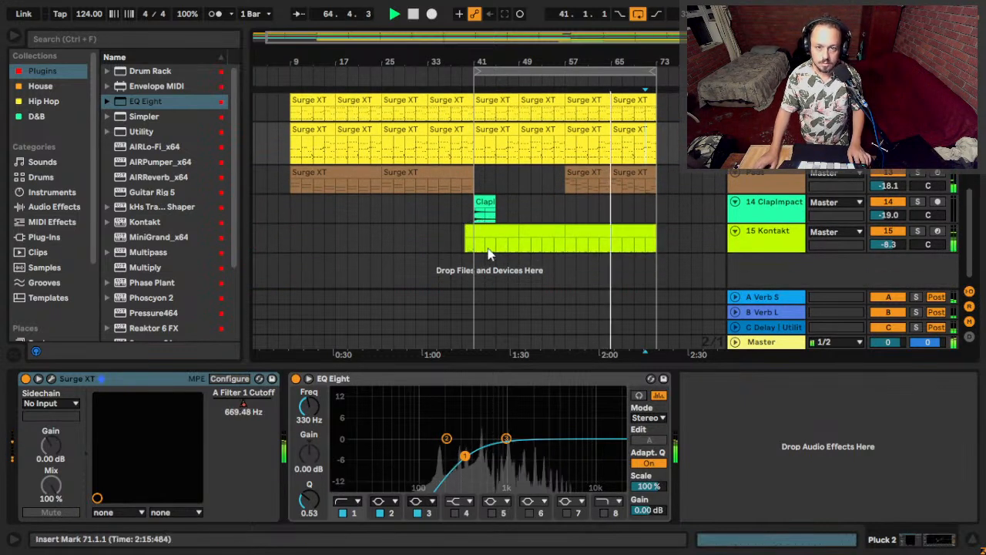
{"action": "left_click", "coordinate": [493, 234]}
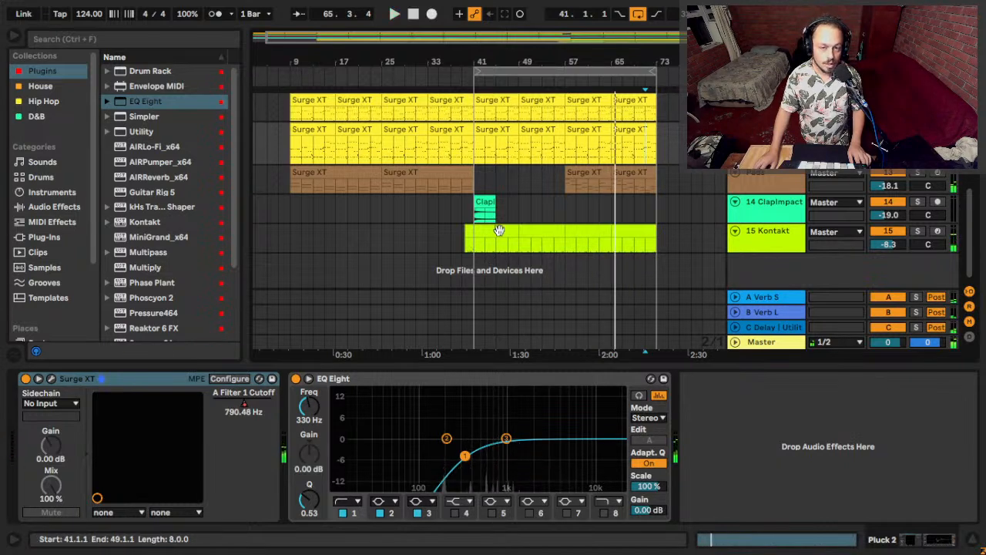
{"action": "scroll", "coordinate": [539, 190], "scroll_direction": "up", "scroll_amount": 5}
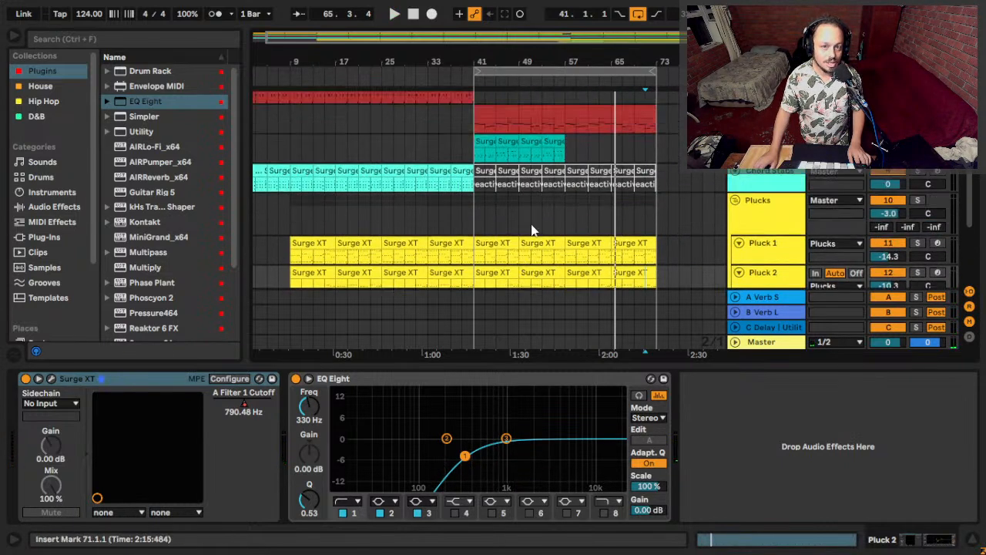
{"action": "scroll", "coordinate": [567, 181], "scroll_direction": "up", "scroll_amount": 1}
{"action": "left_click", "coordinate": [561, 270]}
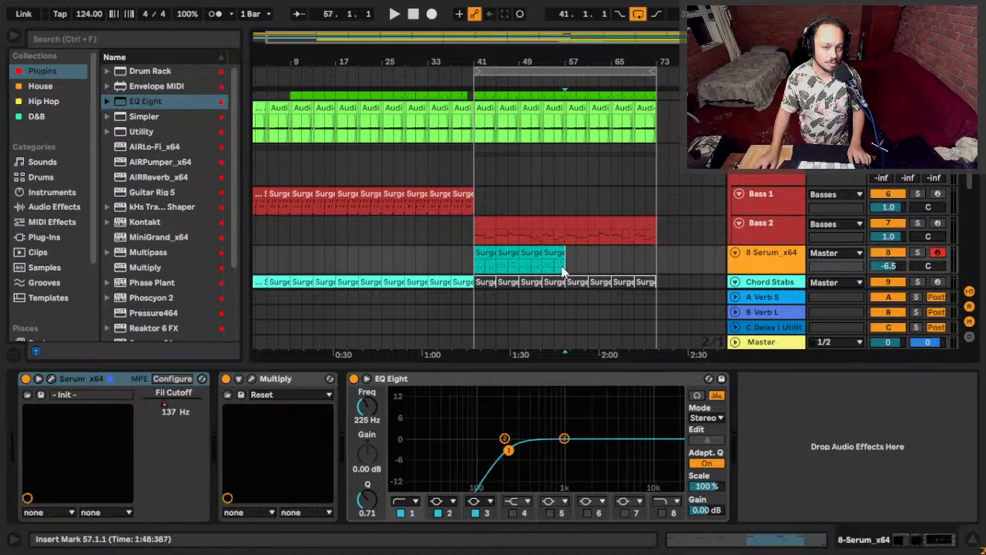
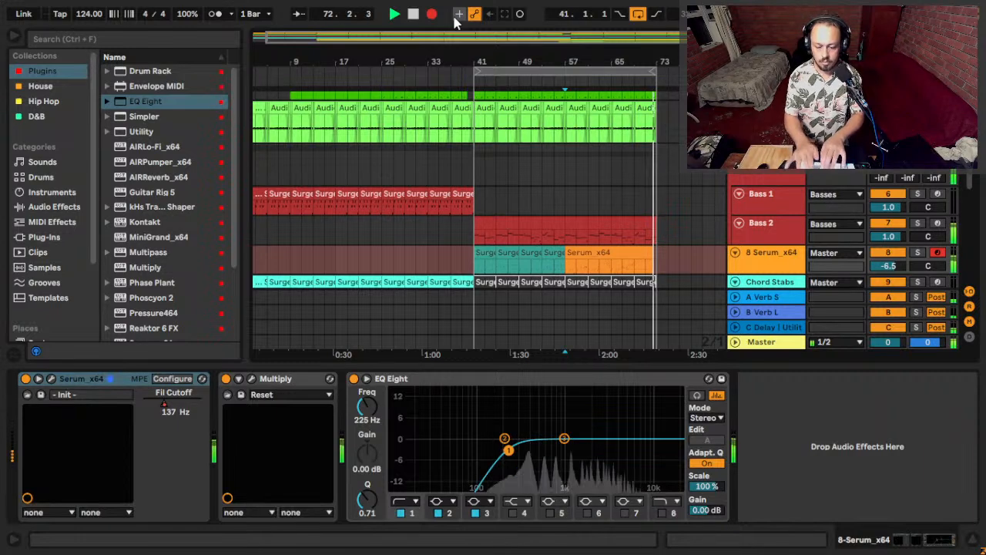
{"action": "key", "text": "space"}
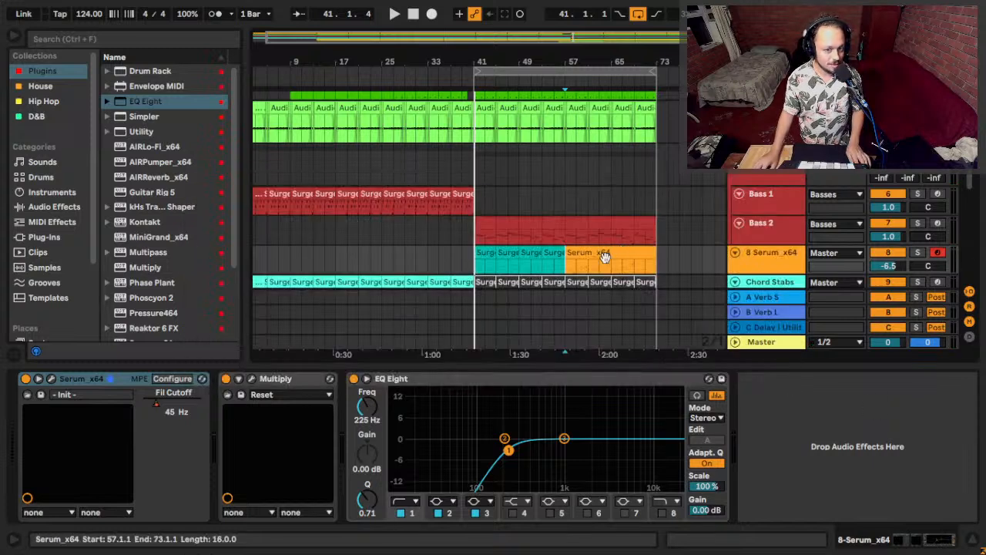
Open the recorded Serum_x64 clip, lower the velocity of the short A2 note near 3.4 and set the following A#2's velocity to 61.
{"action": "double_click", "coordinate": [586, 265]}
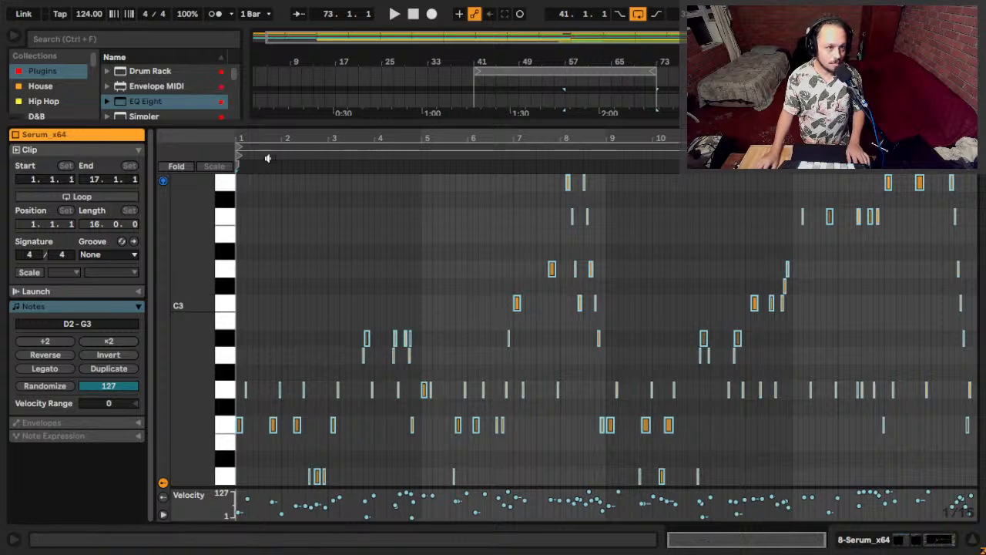
{"action": "key", "text": "space"}
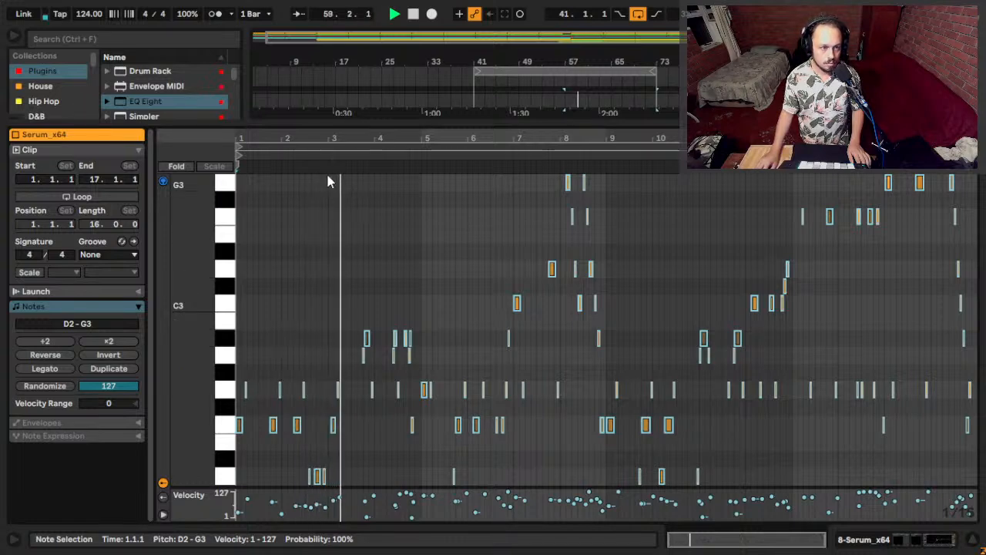
{"action": "left_click_drag", "start_coordinate": [335, 137], "coordinate": [308, 426]}
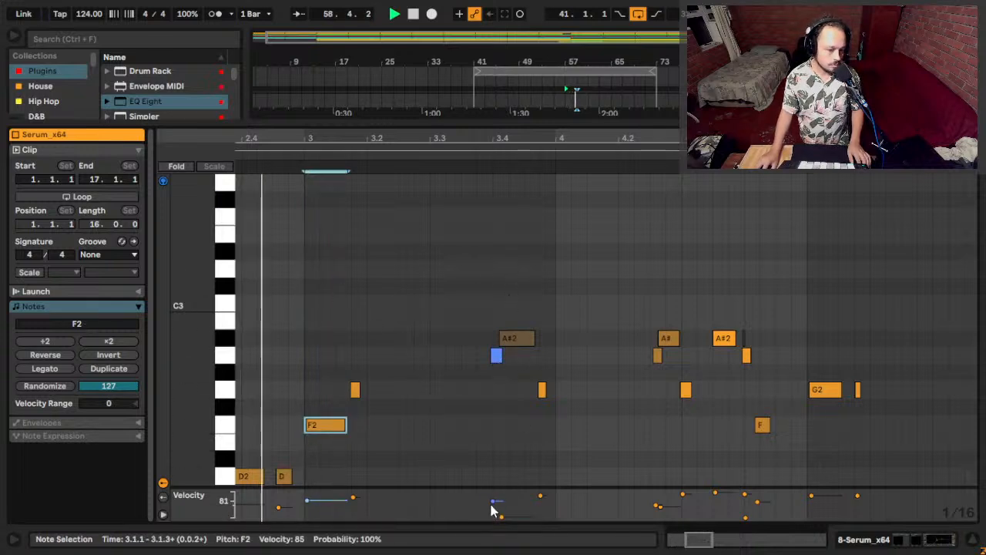
{"action": "left_click", "coordinate": [497, 381]}
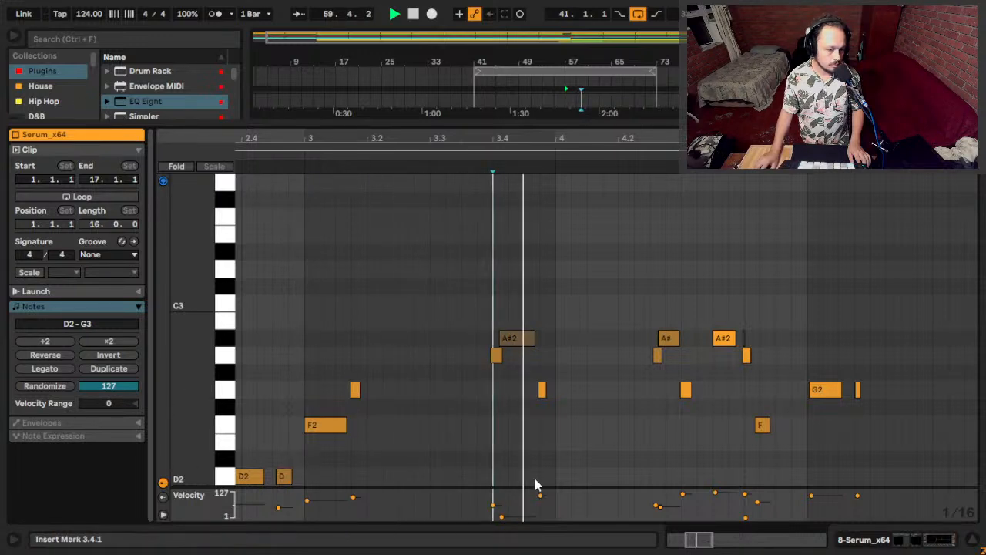
{"action": "key", "text": "space"}
{"action": "left_click", "coordinate": [516, 338]}
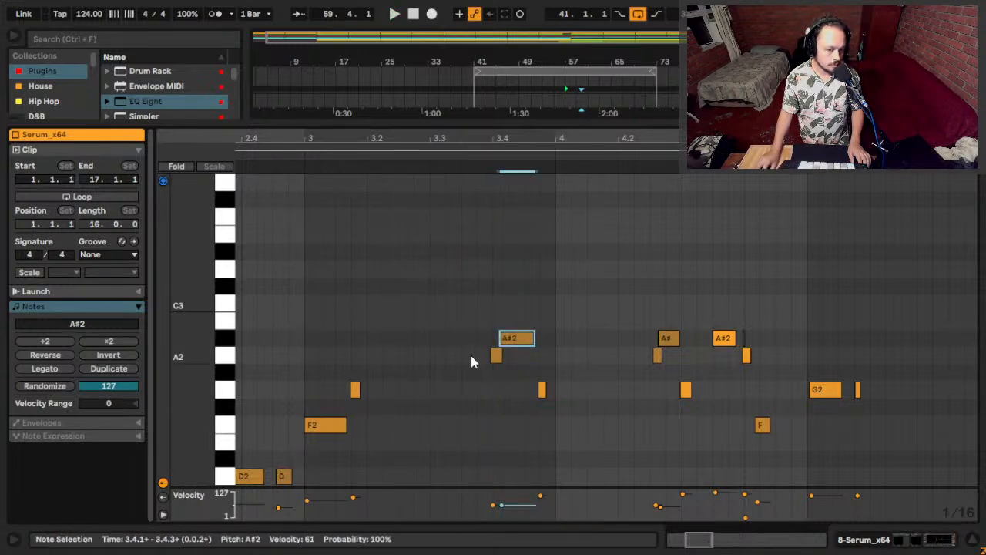
{"action": "left_click", "coordinate": [473, 361]}
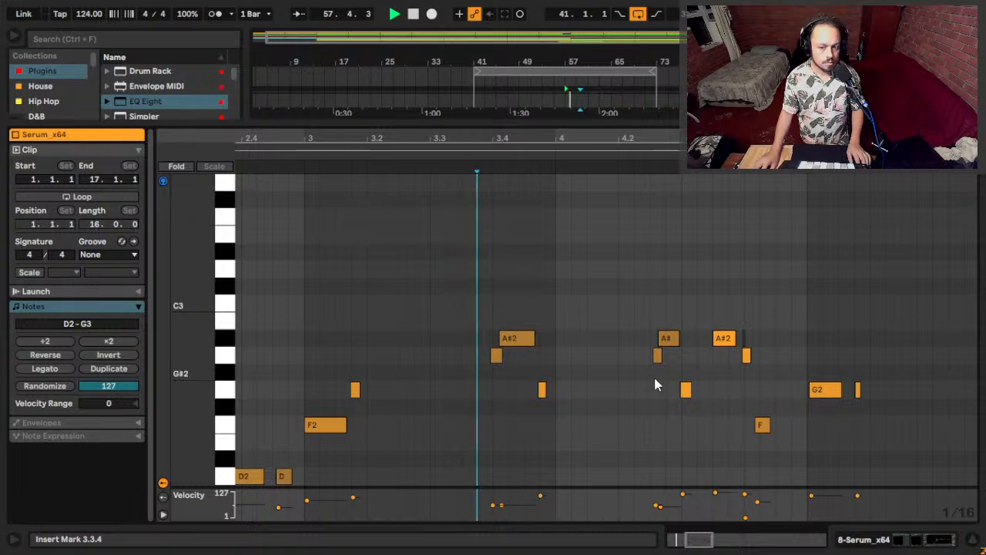
Set the velocity of the A#2 note at 4.2.3 to 85 and delete the tiny stray A#2 just before 4.4.
{"action": "left_click_drag", "start_coordinate": [666, 515], "coordinate": [661, 499]}
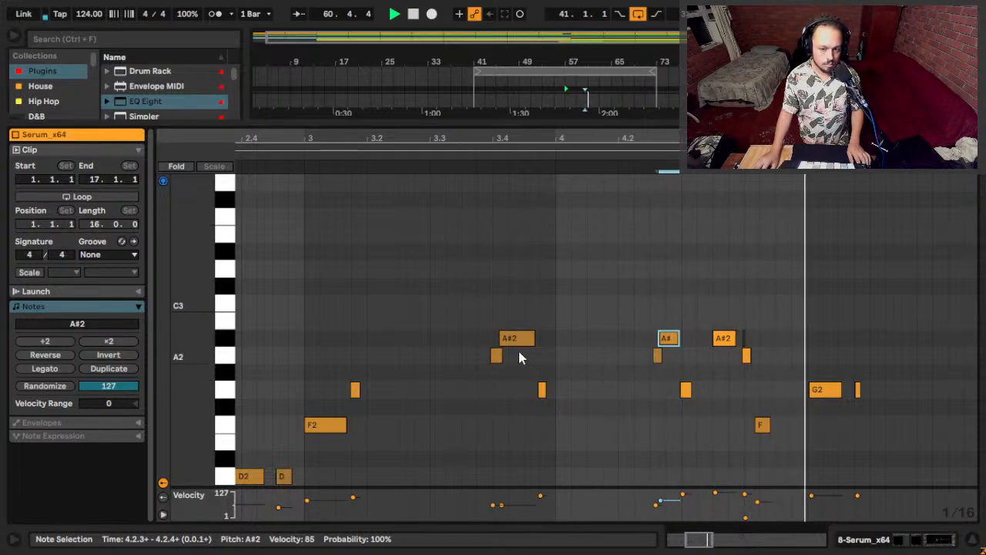
{"action": "left_click", "coordinate": [664, 339]}
{"action": "key", "text": "space"}
{"action": "left_click", "coordinate": [664, 339]}
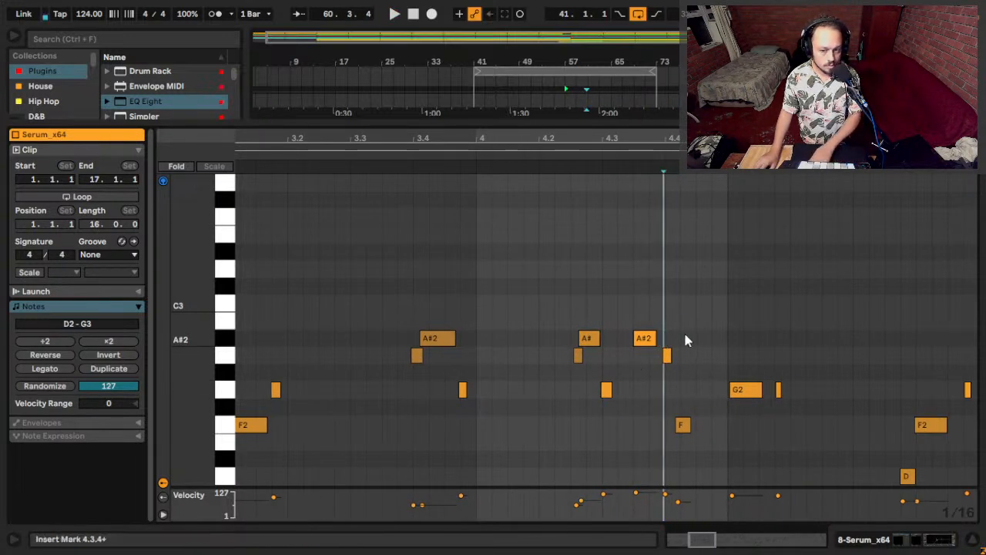
{"action": "key", "text": "space"}
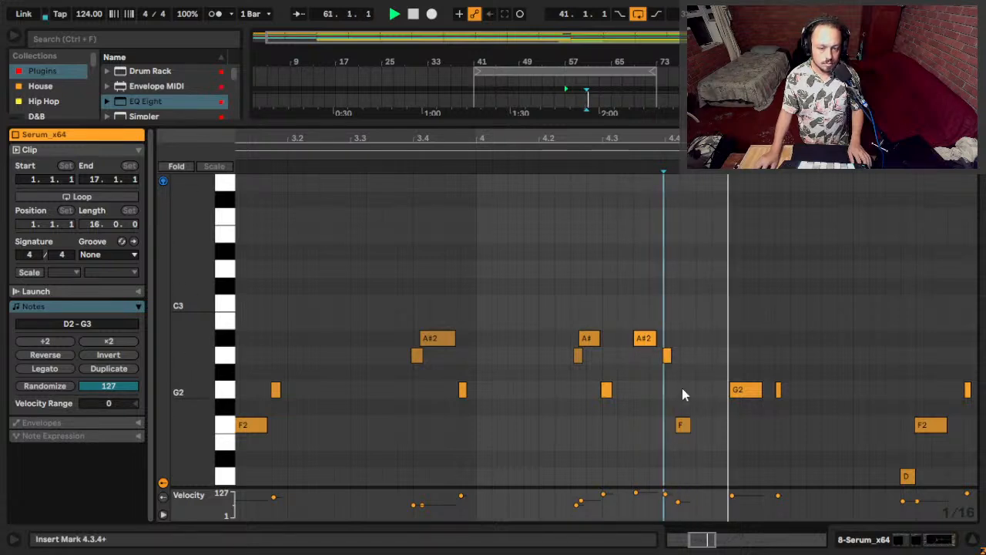
Adjust the A2 note to span 4.4.1 to 4.4.2 and shift the following F2 to start at 4.4.2.
{"action": "key", "text": "space"}
{"action": "left_click", "coordinate": [685, 427]}
{"action": "left_click", "coordinate": [667, 357]}
{"action": "left_click_drag", "start_coordinate": [677, 358], "coordinate": [681, 358]}
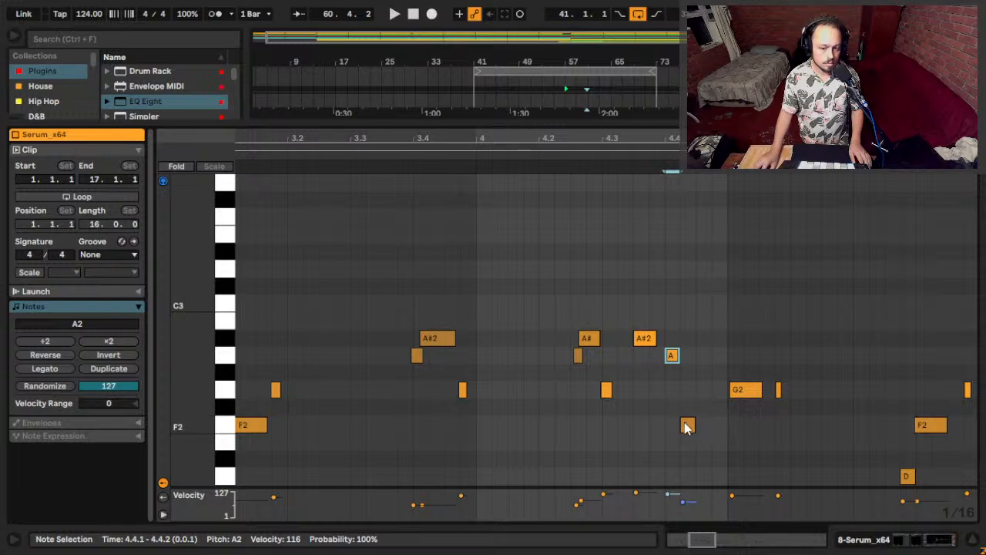
{"action": "left_click", "coordinate": [686, 426]}
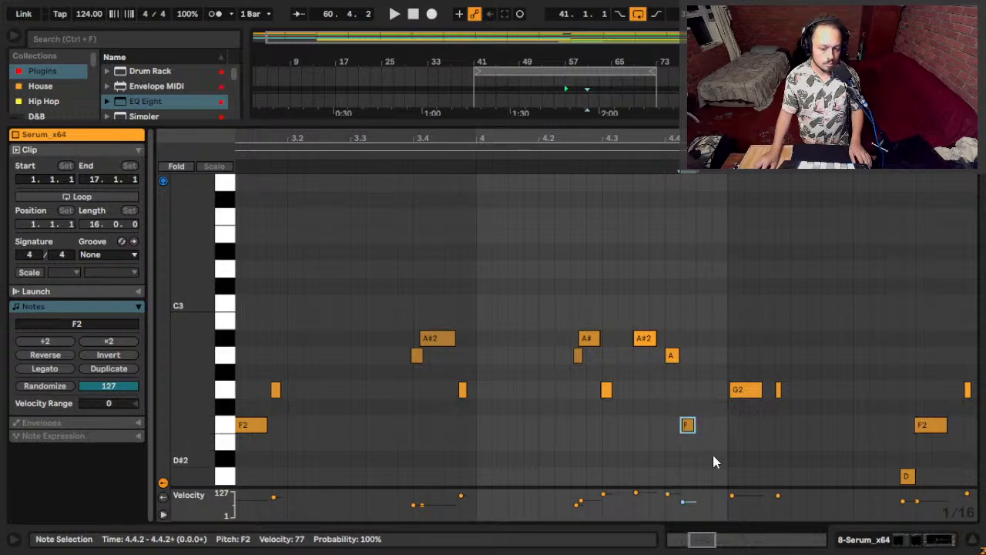
Add a D2 note at 4.4.3, lengthen it past 4.4.4, set its velocity to 37, and play the phrase.
{"action": "left_click", "coordinate": [700, 455]}
{"action": "double_click", "coordinate": [701, 476]}
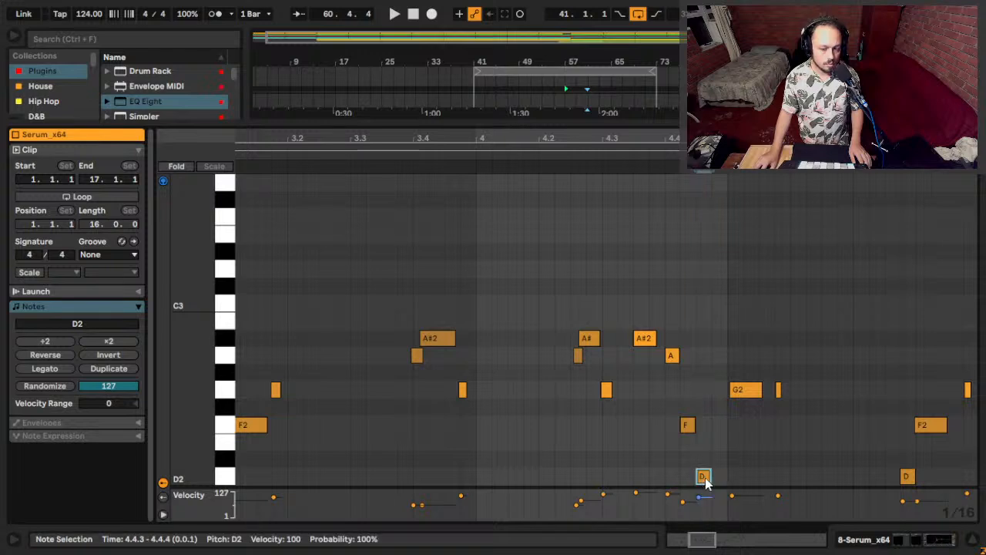
{"action": "left_click_drag", "start_coordinate": [704, 476], "coordinate": [722, 476]}
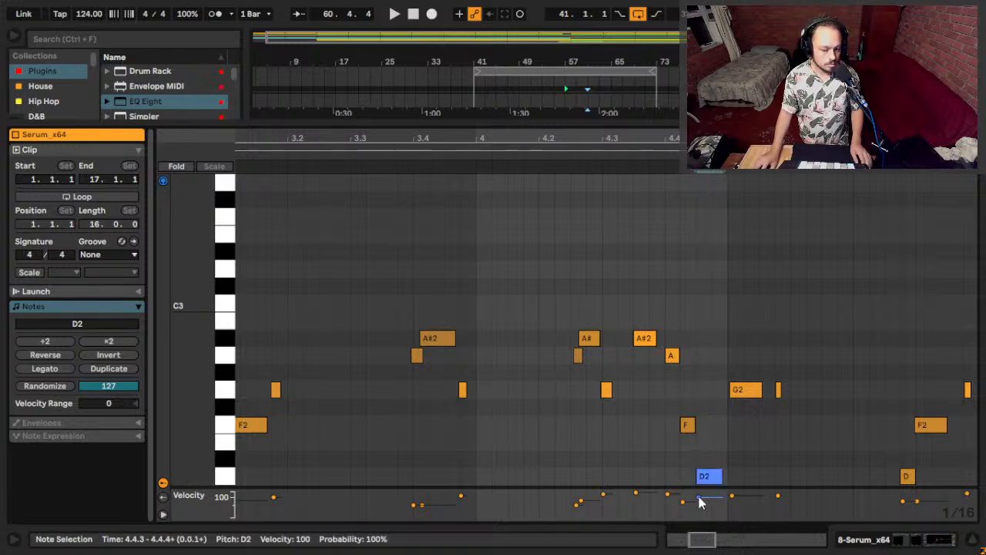
{"action": "key", "text": "space"}
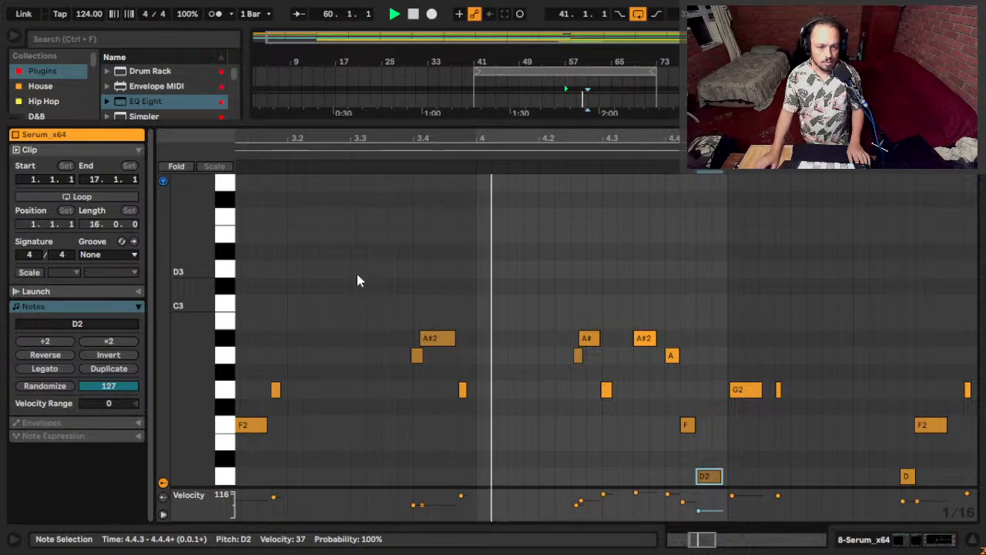
Move the G2 note at 5.1.1 down to F2 and apply the Swing 16ths groove to the clip.
{"action": "left_click", "coordinate": [463, 392]}
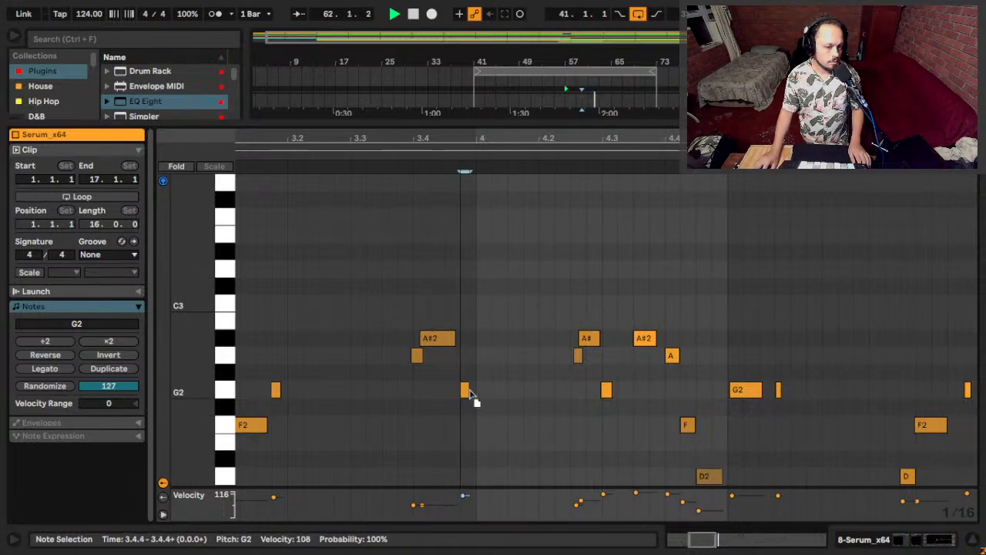
{"action": "left_click_drag", "start_coordinate": [744, 395], "coordinate": [738, 425]}
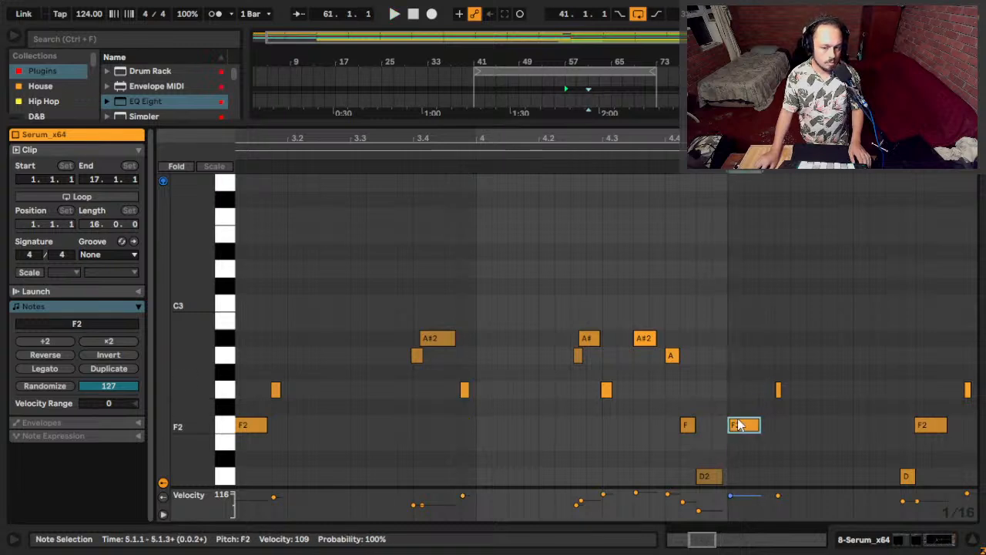
{"action": "scroll", "coordinate": [716, 315], "scroll_direction": "down", "scroll_amount": 1}
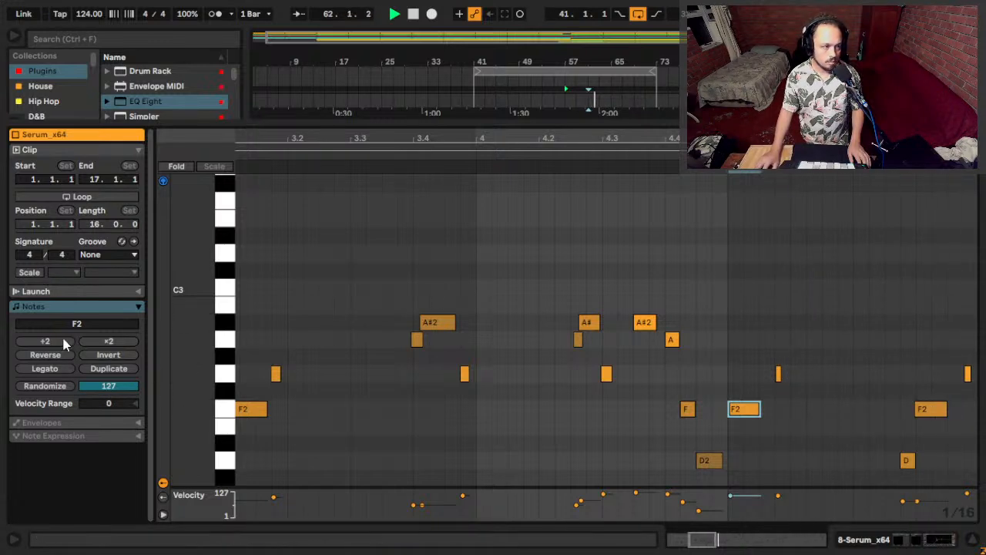
{"action": "left_click", "coordinate": [136, 258]}
{"action": "left_click", "coordinate": [120, 279]}
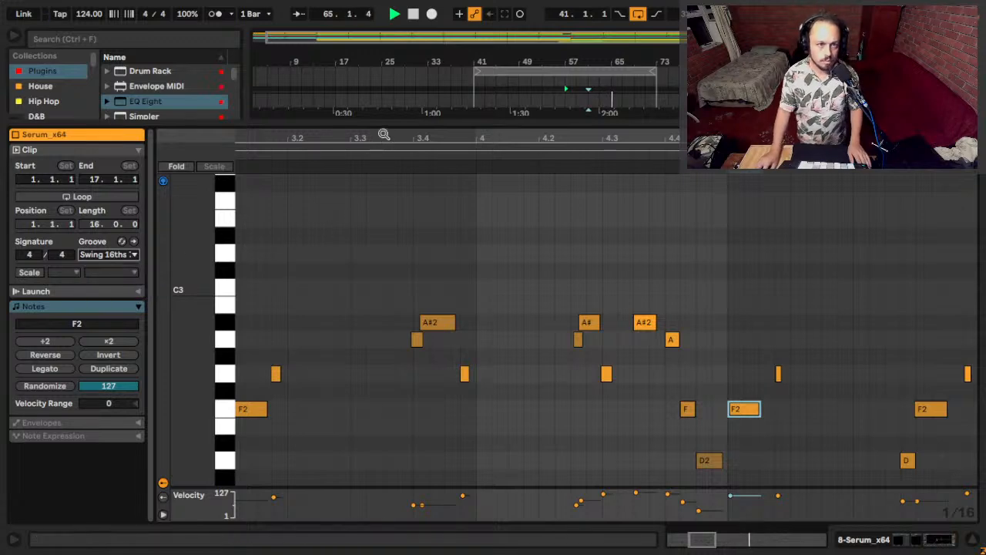
Raise the velocity of the A#2 near 11.1, set the A2 at 11.1.1 to 40 and the A#2 at 11.4.1 to 81.
{"action": "left_click_drag", "start_coordinate": [385, 142], "coordinate": [385, 125]}
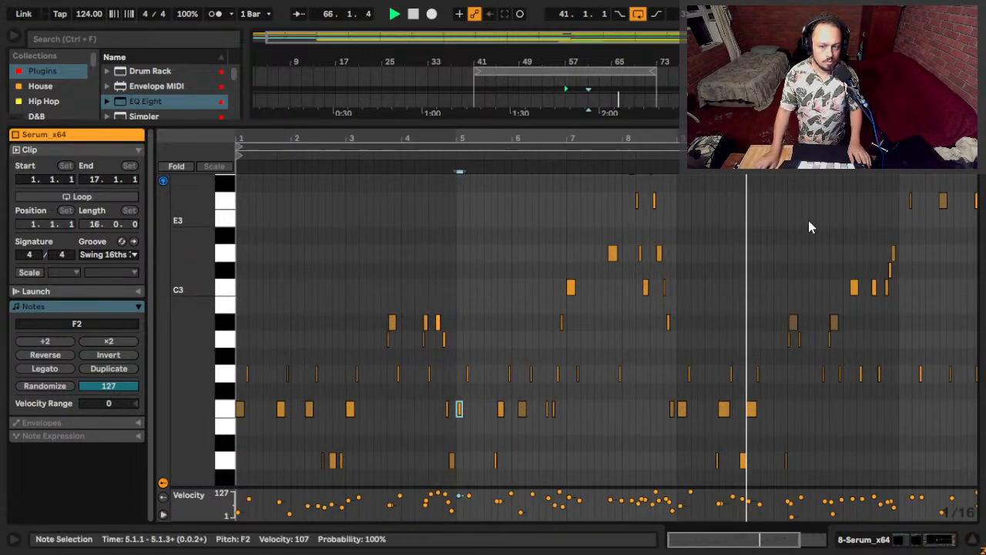
{"action": "scroll", "coordinate": [804, 355], "scroll_direction": "right", "scroll_amount": 2}
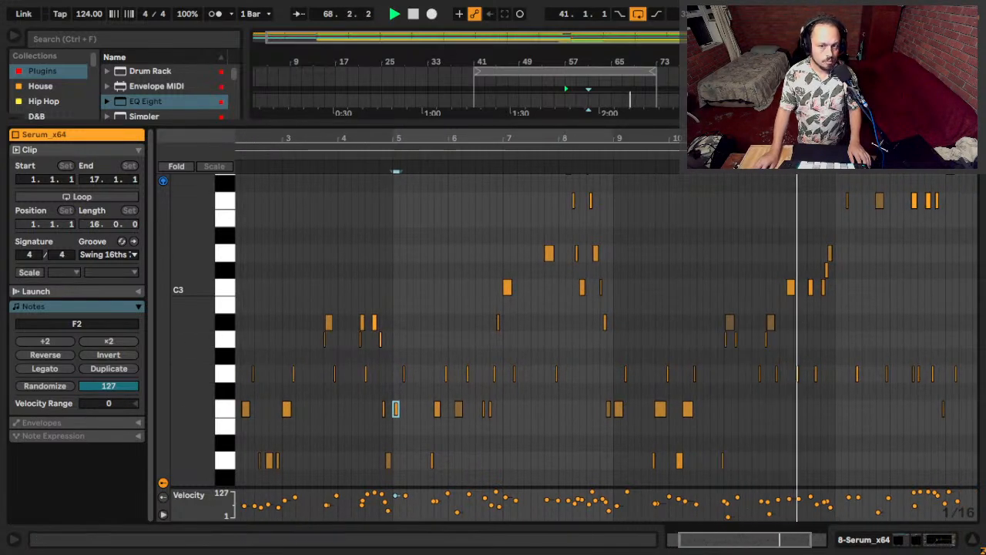
{"action": "left_click_drag", "start_coordinate": [738, 533], "coordinate": [738, 549]}
{"action": "left_click", "coordinate": [729, 516]}
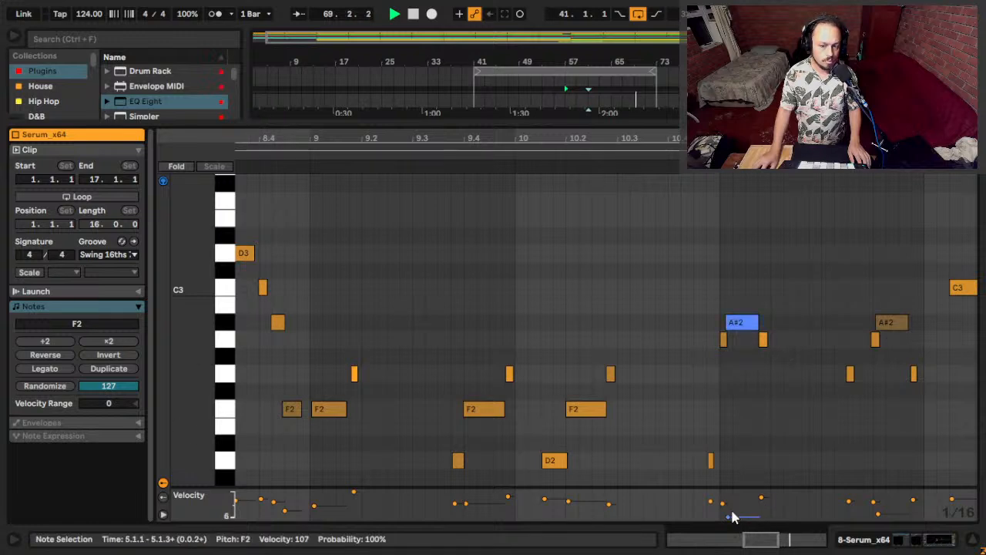
{"action": "mouse_move", "coordinate": [728, 516]}
{"action": "left_mouse_down"}
{"action": "mouse_move", "coordinate": [728, 502]}
{"action": "mouse_move", "coordinate": [722, 510]}
{"action": "left_mouse_up"}
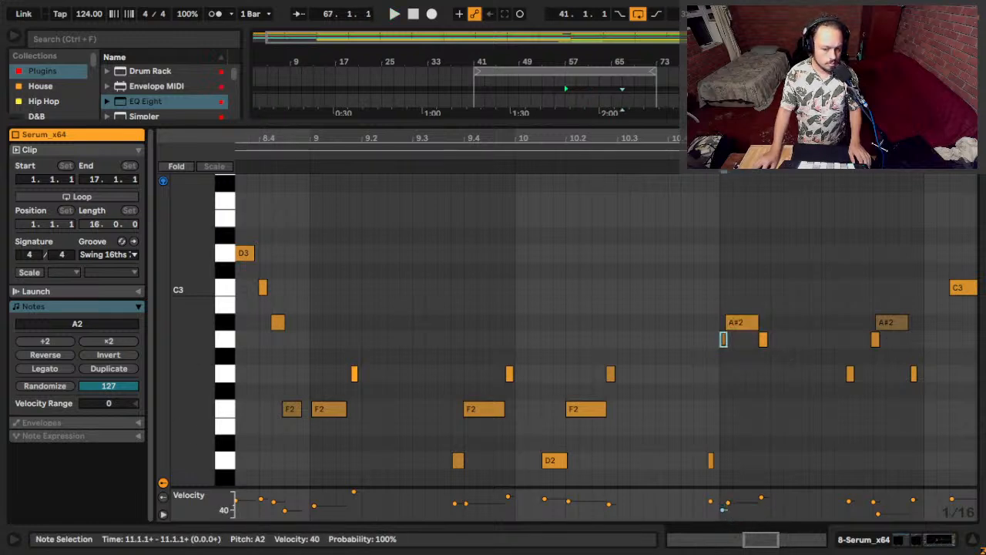
{"action": "left_click", "coordinate": [876, 505]}
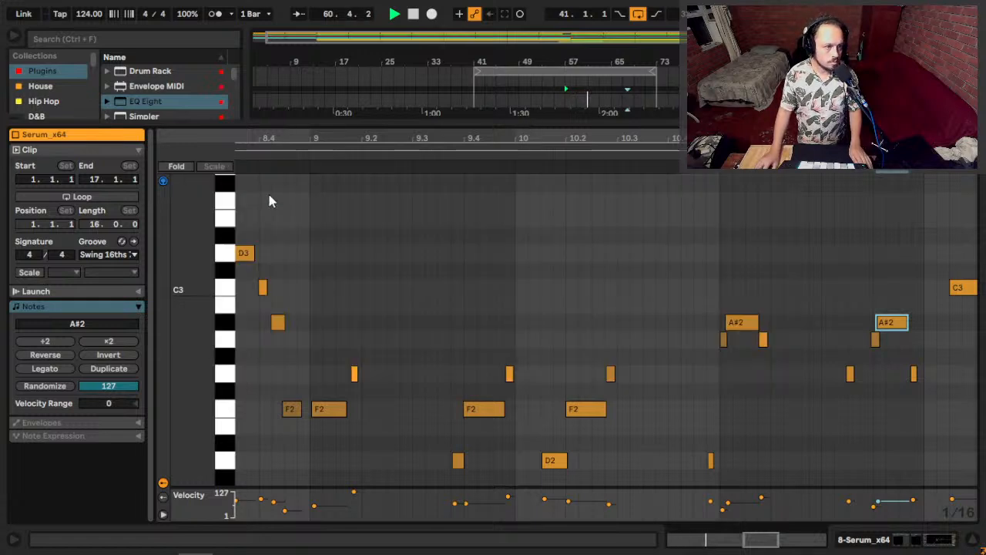
Play through the Serum_x64 clip and examine the melody's notes around bars 7 to 10.
{"action": "left_click_drag", "start_coordinate": [416, 136], "coordinate": [416, 58]}
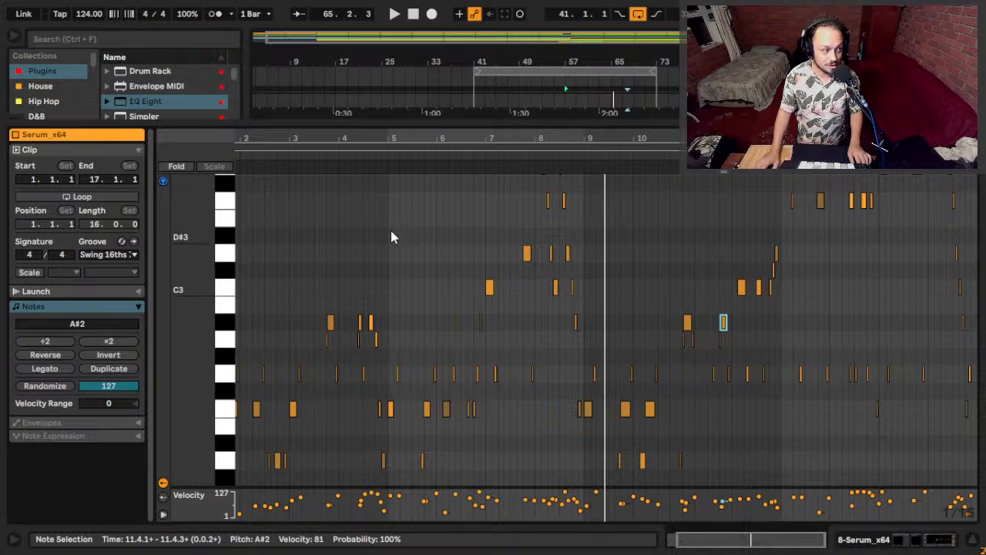
{"action": "scroll", "coordinate": [463, 252], "scroll_direction": "up", "scroll_amount": 4}
{"action": "scroll", "coordinate": [491, 257], "scroll_direction": "down", "scroll_amount": 3}
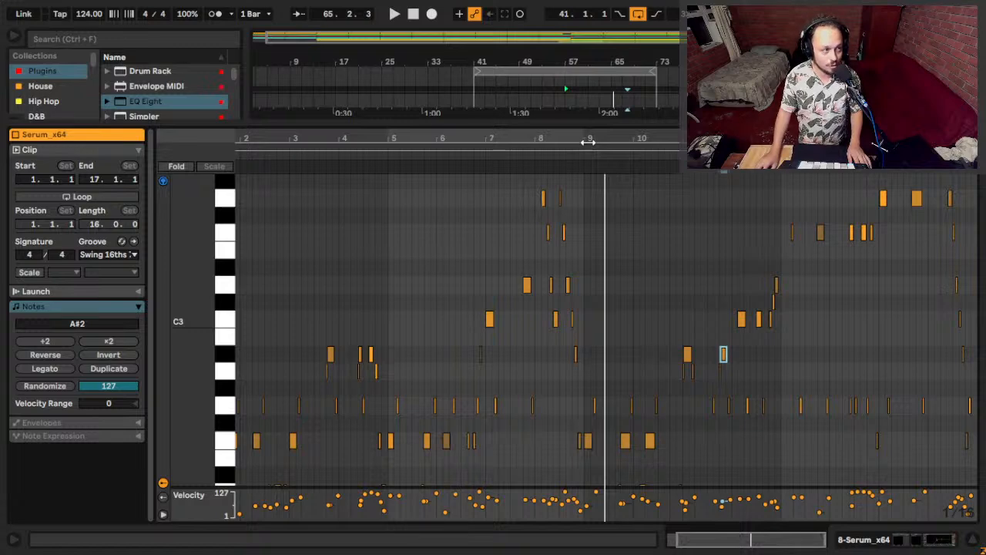
{"action": "left_click_drag", "start_coordinate": [587, 142], "coordinate": [564, 191]}
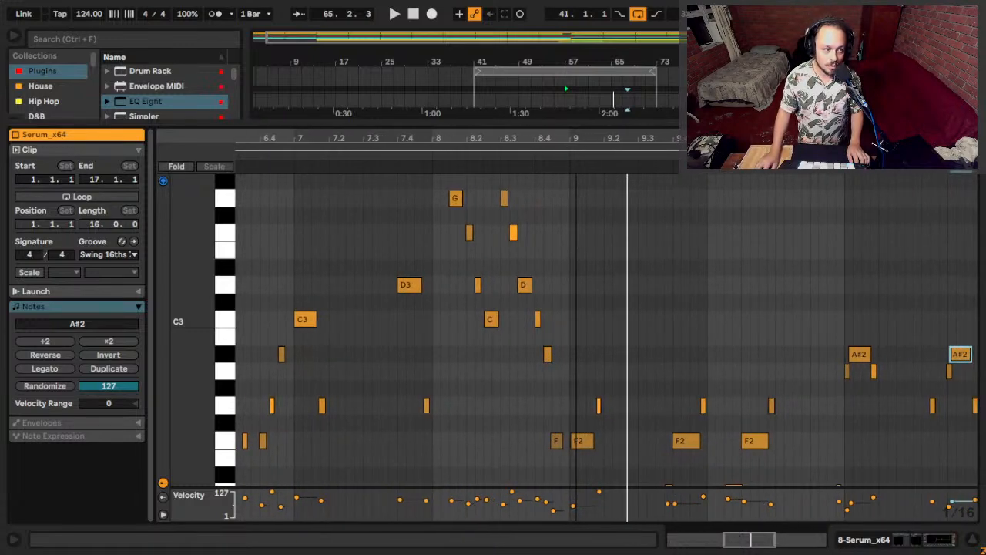
{"action": "scroll", "coordinate": [475, 224], "scroll_direction": "right", "scroll_amount": 2}
{"action": "left_click", "coordinate": [498, 191]}
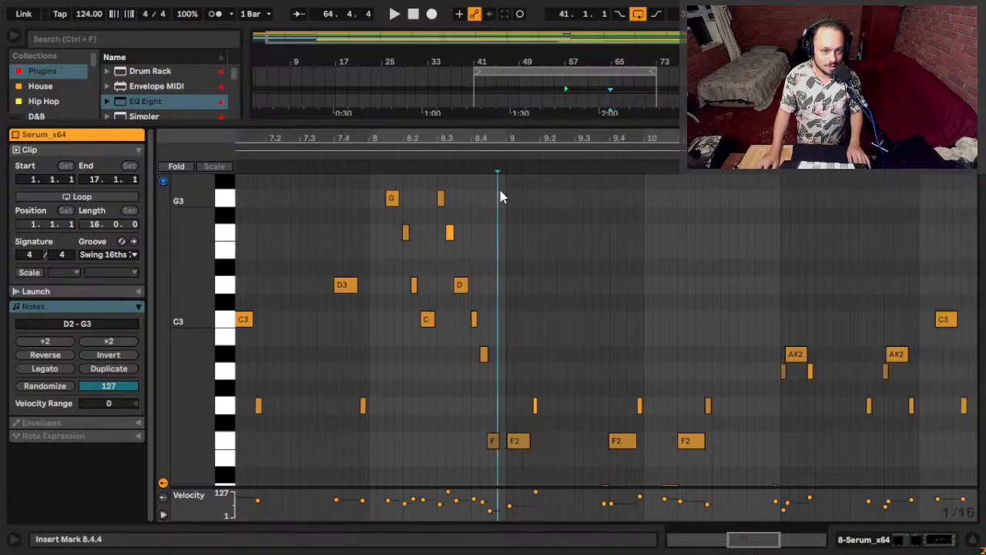
Return to the arrangement, look over the tracks from bar 1 up to the drop, and save the set.
{"action": "key", "text": "shift+Tab"}
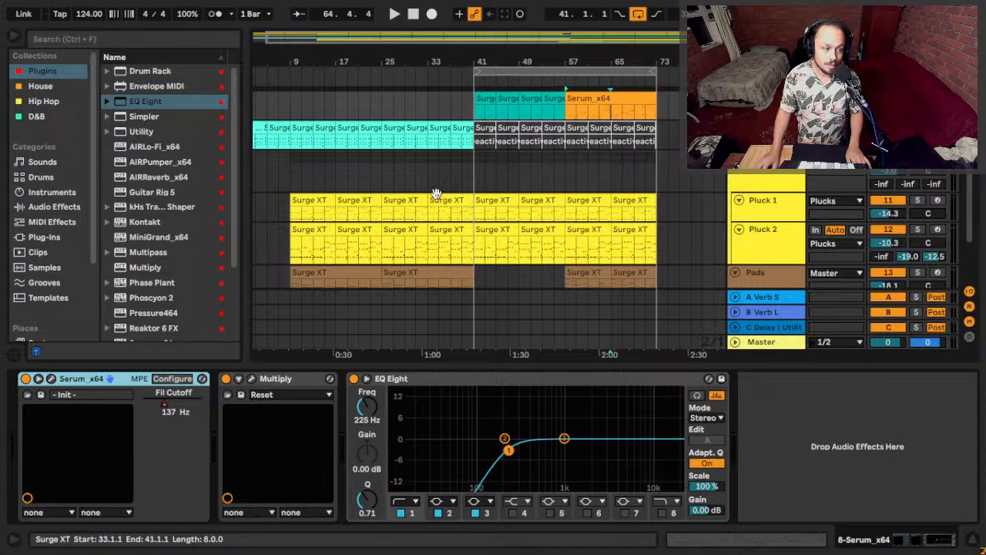
{"action": "left_click", "coordinate": [287, 148]}
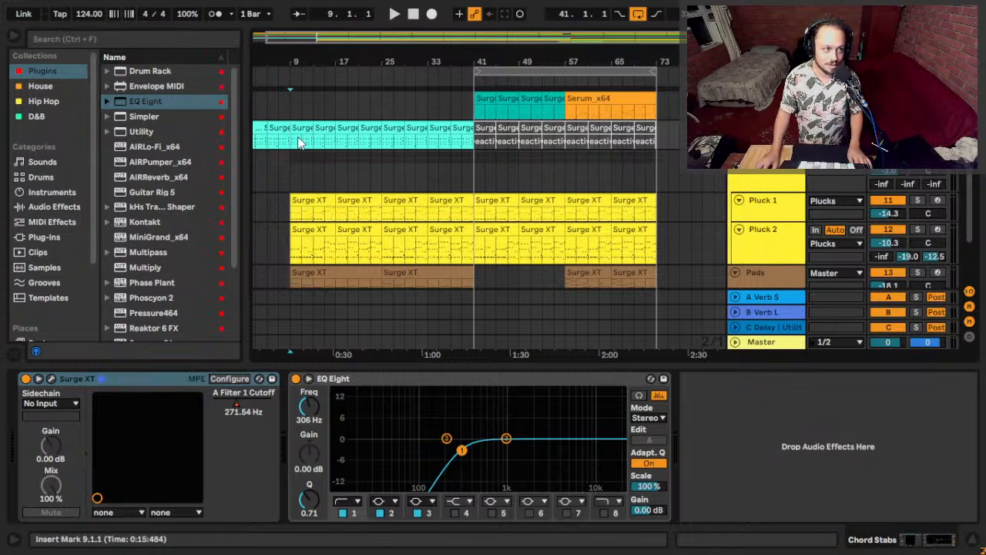
{"action": "left_click", "coordinate": [469, 140]}
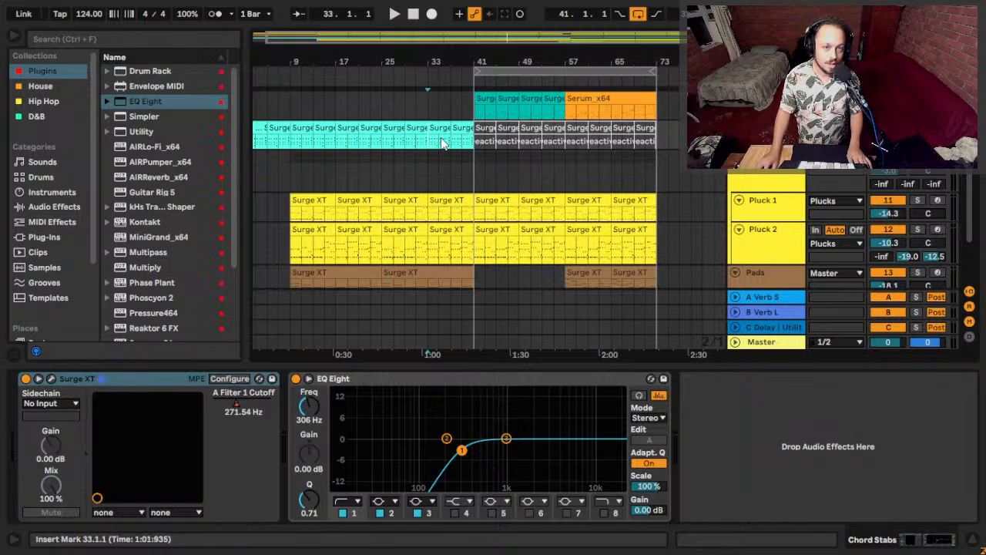
{"action": "left_click", "coordinate": [457, 144]}
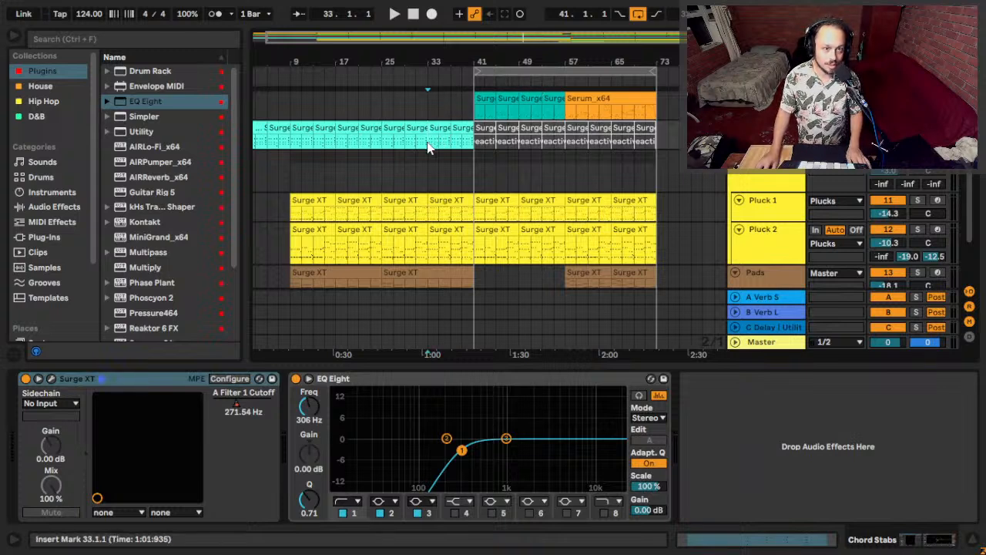
{"action": "scroll", "coordinate": [467, 195], "scroll_direction": "up", "scroll_amount": 2}
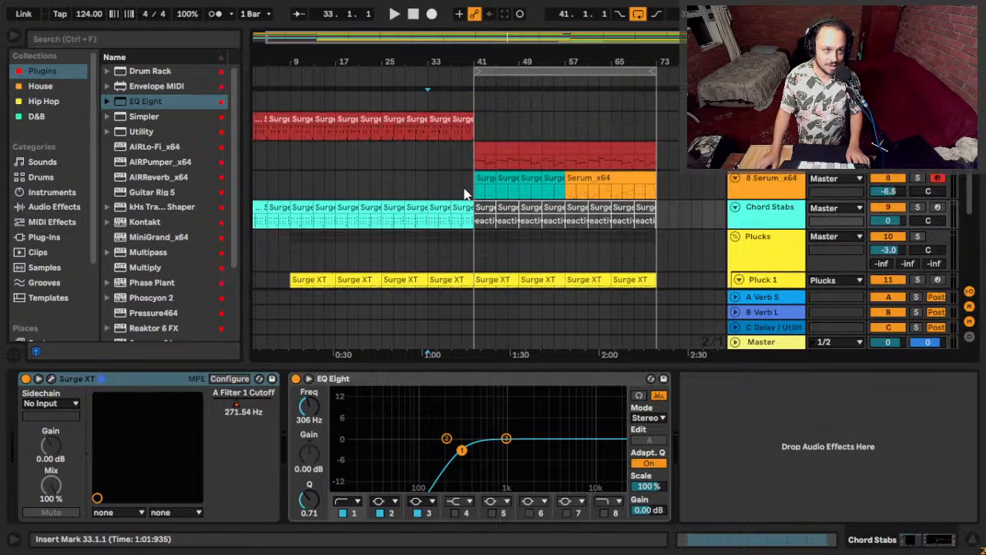
{"action": "scroll", "coordinate": [457, 192], "scroll_direction": "up", "scroll_amount": 2}
{"action": "scroll", "coordinate": [455, 196], "scroll_direction": "up", "scroll_amount": 2}
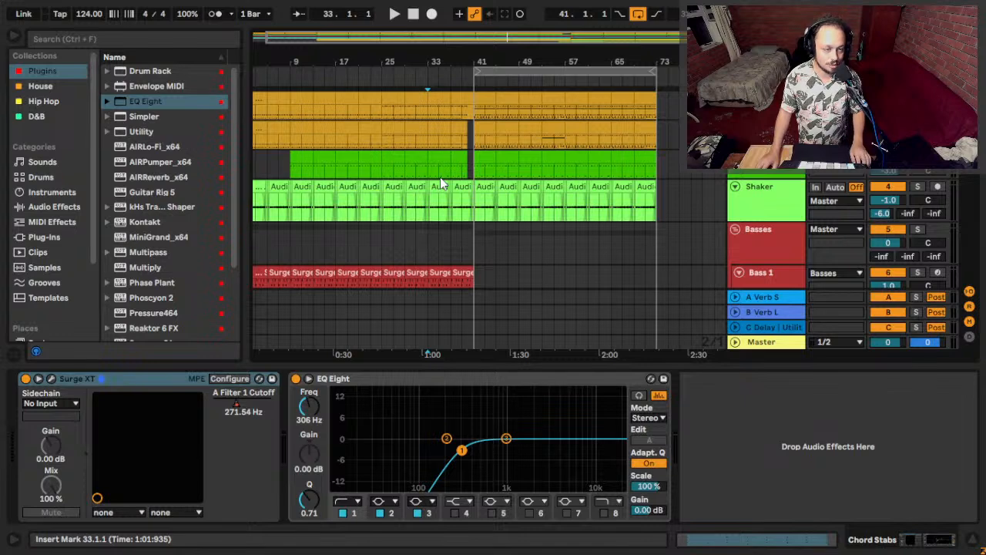
{"action": "scroll", "coordinate": [440, 179], "scroll_direction": "left", "scroll_amount": 2}
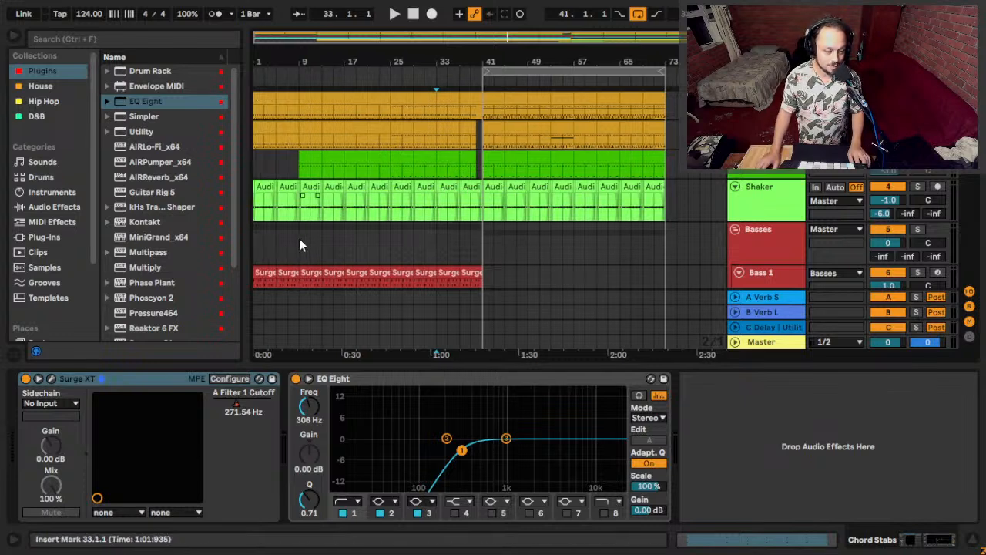
{"action": "left_click", "coordinate": [255, 252]}
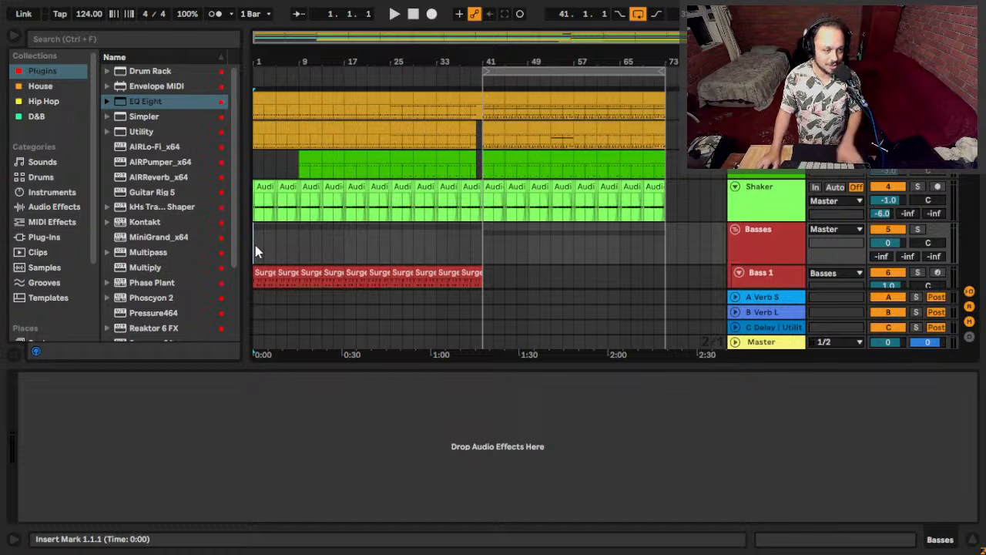
{"action": "key", "text": "ctrl+s"}
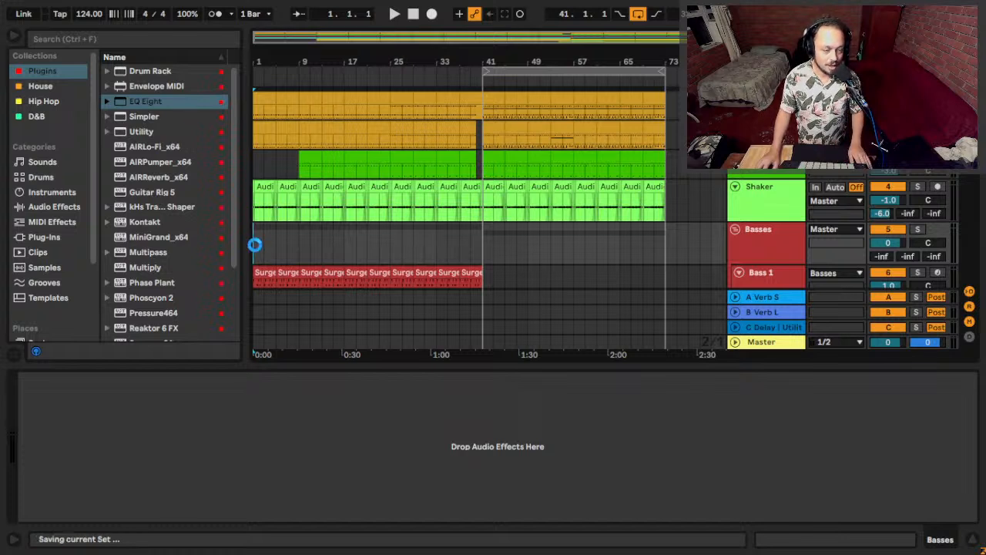
Examine all the tracks around the start of the drop at bar 41, from the drums down to the Kontakt track.
{"action": "left_click", "coordinate": [481, 252]}
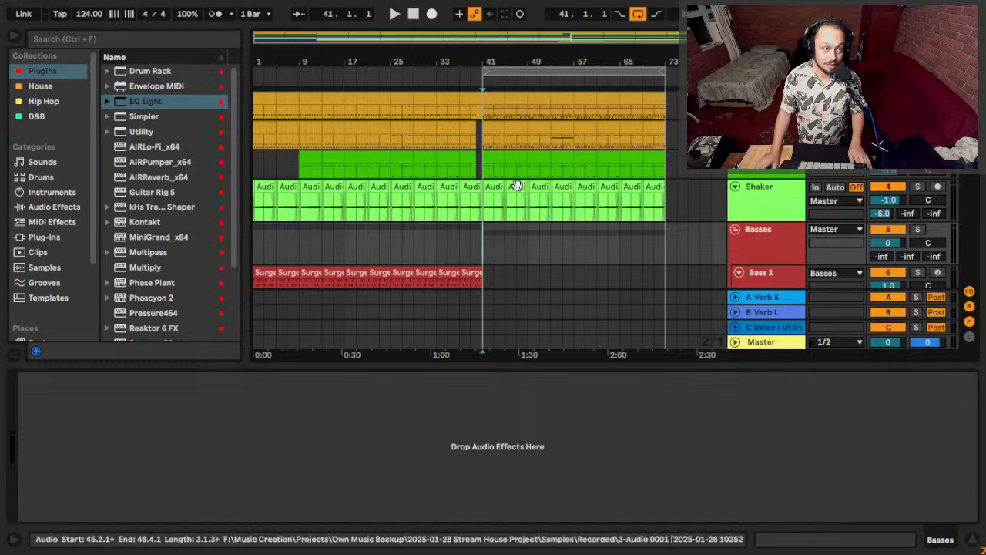
{"action": "scroll", "coordinate": [514, 192], "scroll_direction": "down", "scroll_amount": 10}
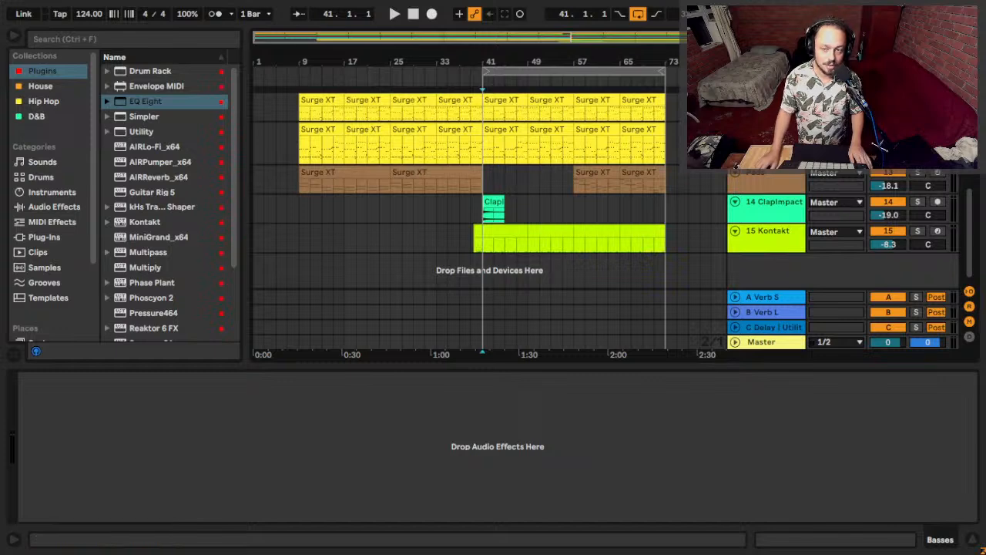
{"action": "scroll", "coordinate": [540, 204], "scroll_direction": "up", "scroll_amount": 6}
{"action": "scroll", "coordinate": [582, 212], "scroll_direction": "up", "scroll_amount": 1}
{"action": "scroll", "coordinate": [555, 262], "scroll_direction": "down", "scroll_amount": 1}
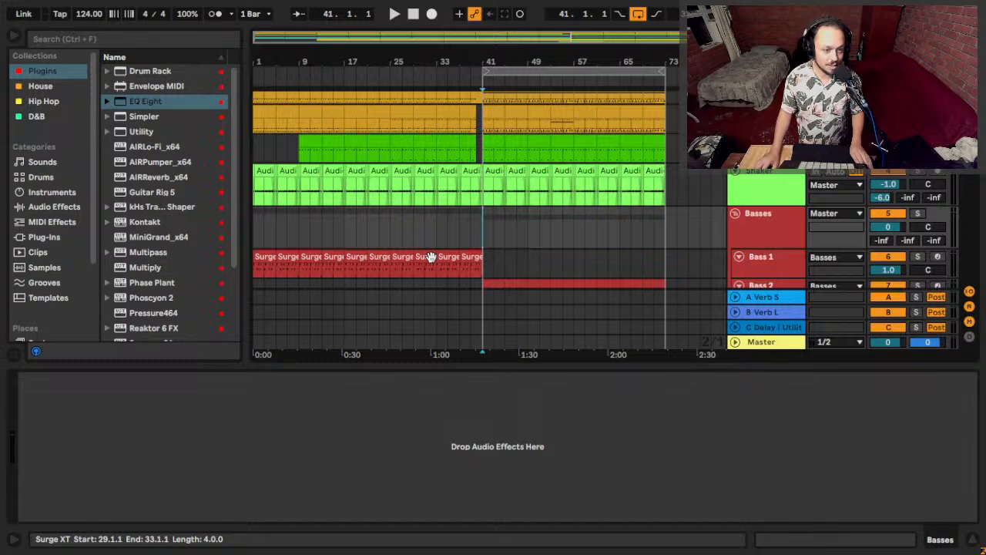
{"action": "scroll", "coordinate": [430, 257], "scroll_direction": "right", "scroll_amount": 1}
{"action": "scroll", "coordinate": [462, 235], "scroll_direction": "down", "scroll_amount": 4}
{"action": "scroll", "coordinate": [460, 233], "scroll_direction": "down", "scroll_amount": 4}
{"action": "scroll", "coordinate": [462, 231], "scroll_direction": "down", "scroll_amount": 2}
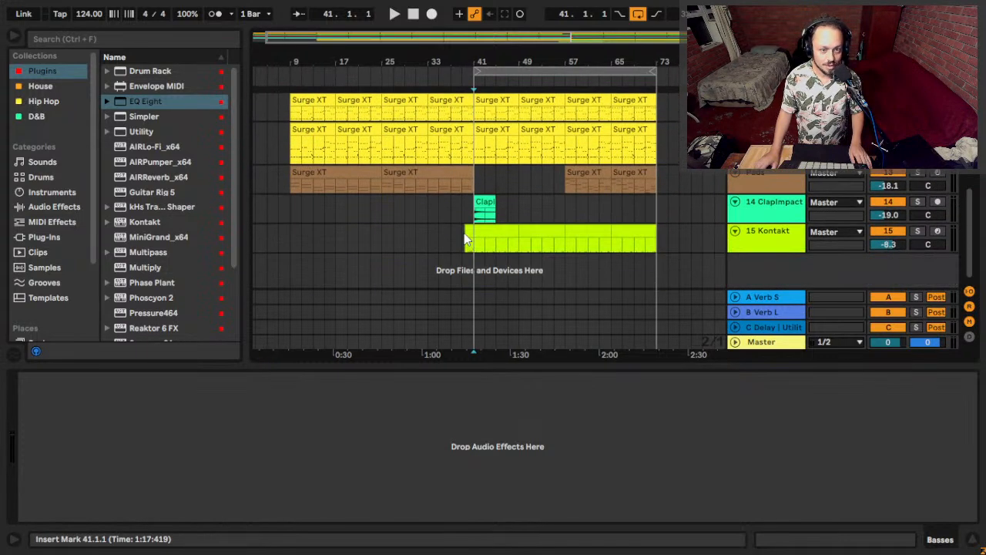
Place the insert mark at 39.3.1 on the ClapImpact track and start playback into the drop.
{"action": "left_click", "coordinate": [461, 208]}
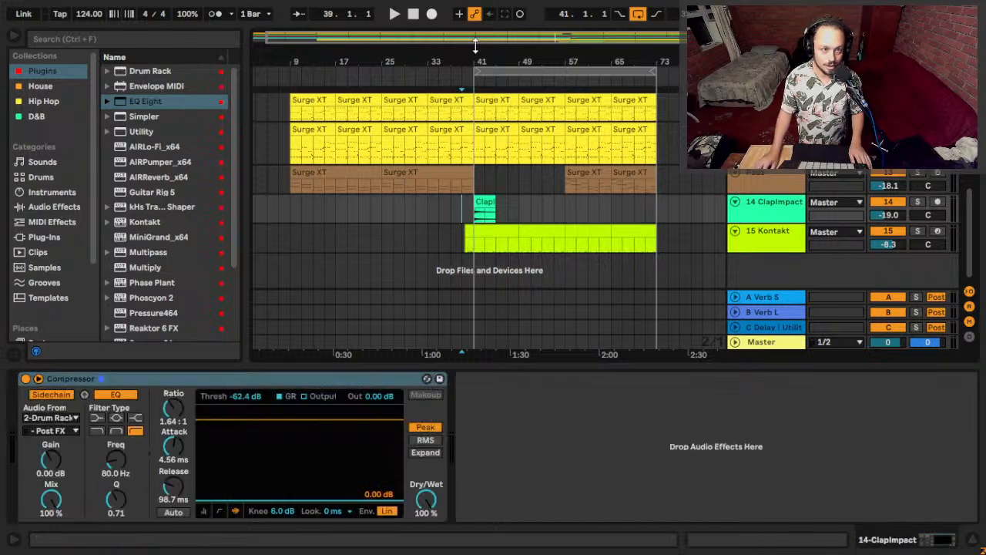
{"action": "left_click_drag", "start_coordinate": [458, 62], "coordinate": [493, 162]}
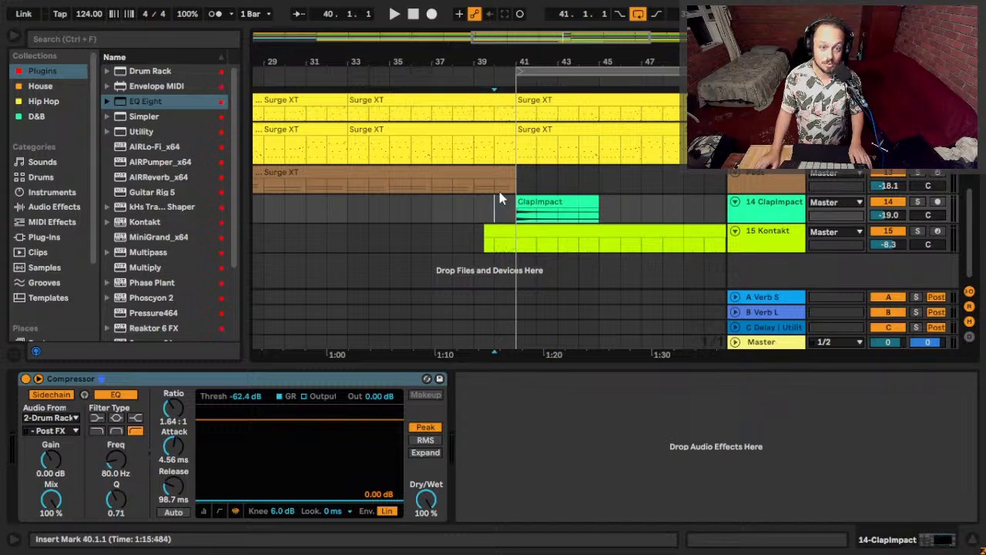
{"action": "left_click_drag", "start_coordinate": [483, 61], "coordinate": [478, 203]}
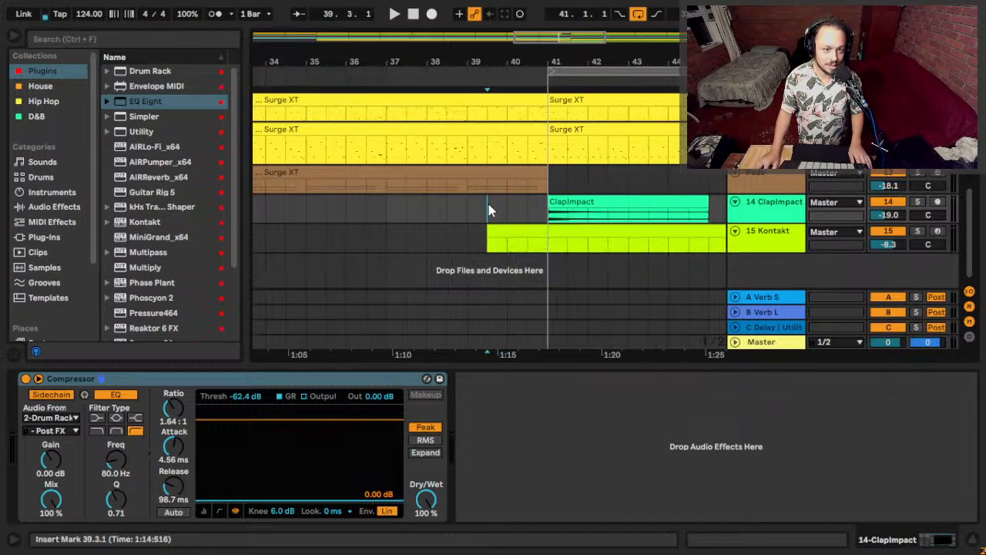
{"action": "left_click_drag", "start_coordinate": [457, 49], "coordinate": [447, 55]}
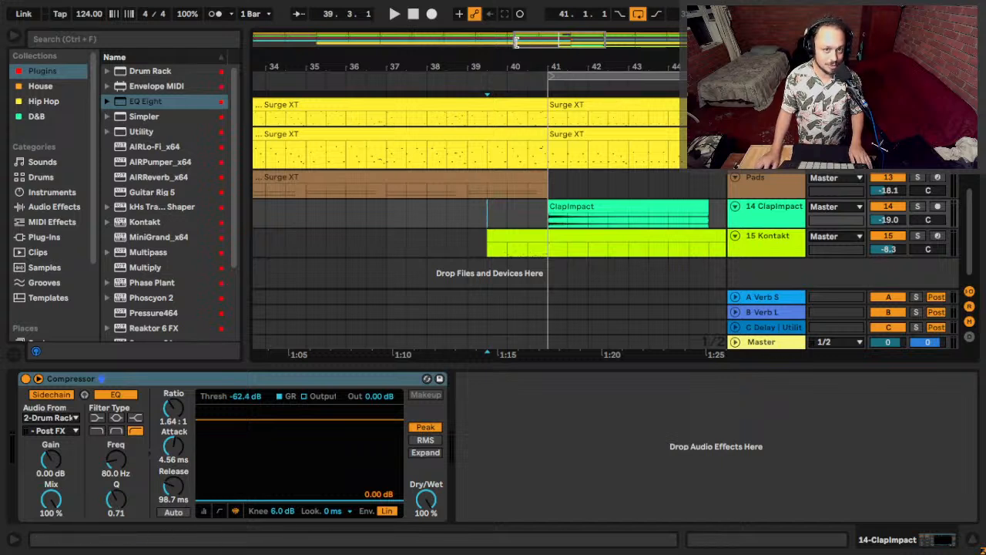
{"action": "key", "text": "space"}
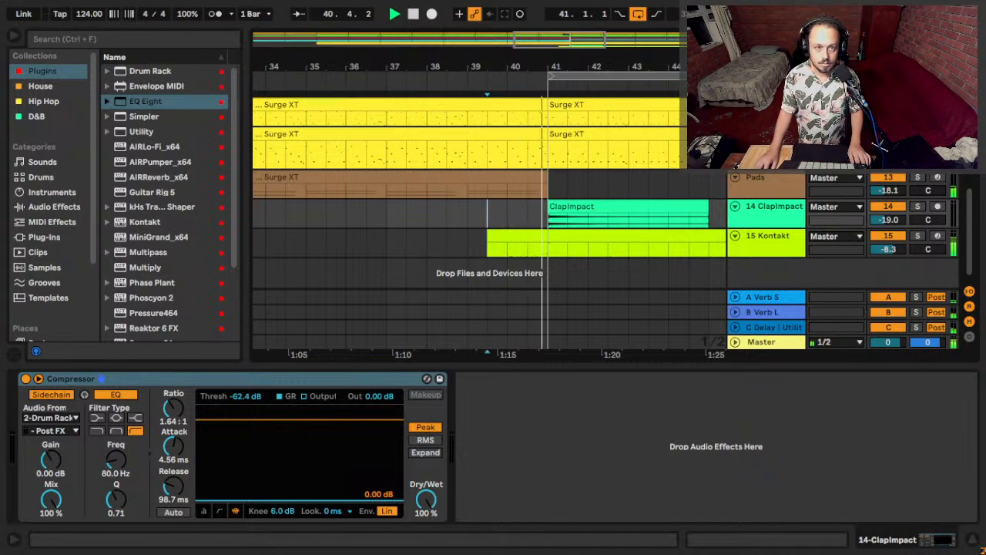
Listen through the drop up to about bar 57 while checking the bass, Serum, chord stab and pluck tracks.
{"action": "key", "text": "minus"}
{"action": "key", "text": "minus"}
{"action": "key", "text": "minus"}
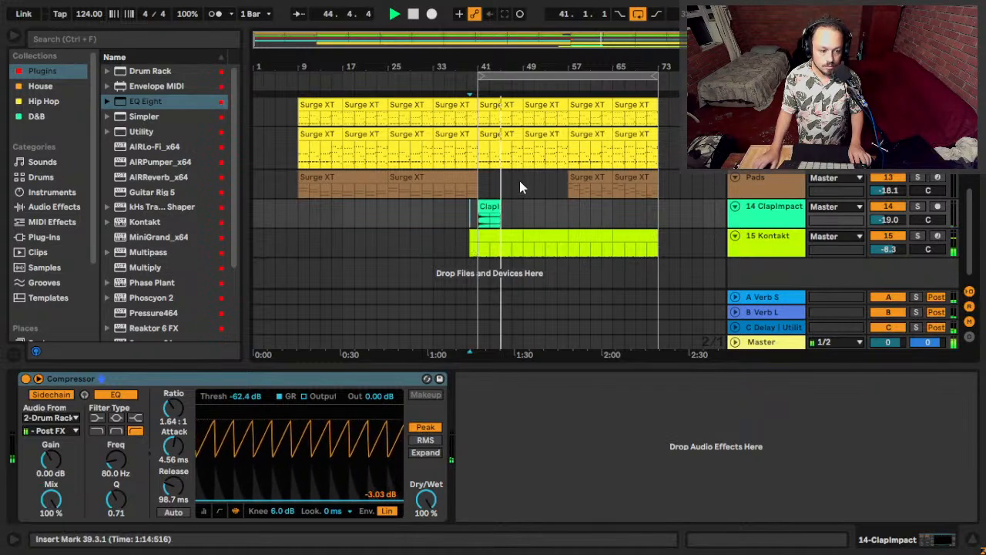
{"action": "scroll", "coordinate": [447, 127], "scroll_direction": "up", "scroll_amount": 5}
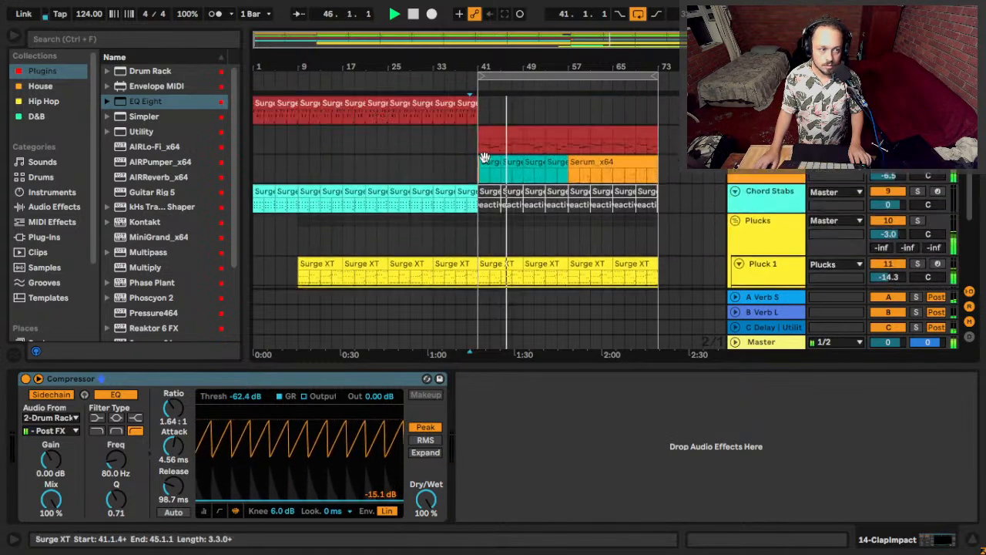
{"action": "key", "text": "alt+Tab"}
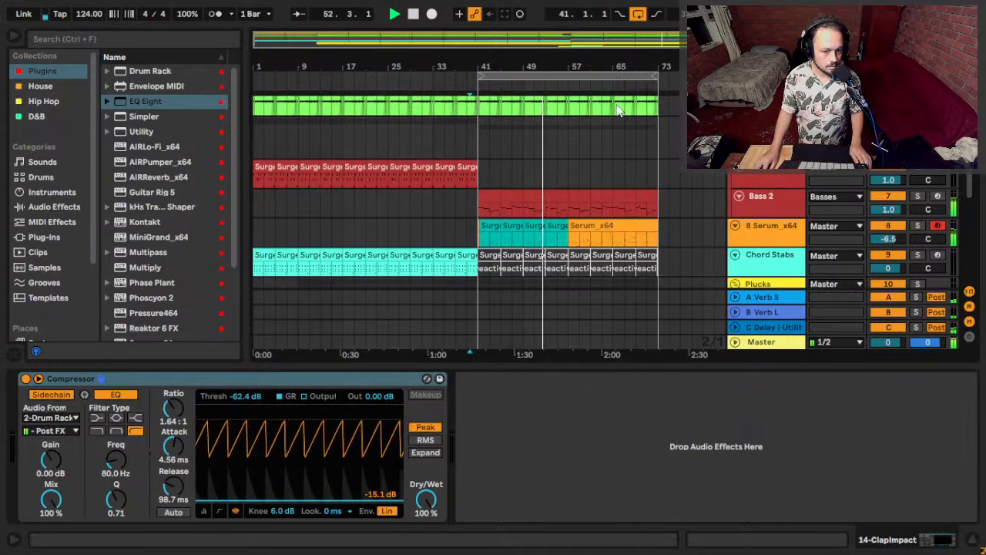
{"action": "scroll", "coordinate": [605, 146], "scroll_direction": "down", "scroll_amount": 3}
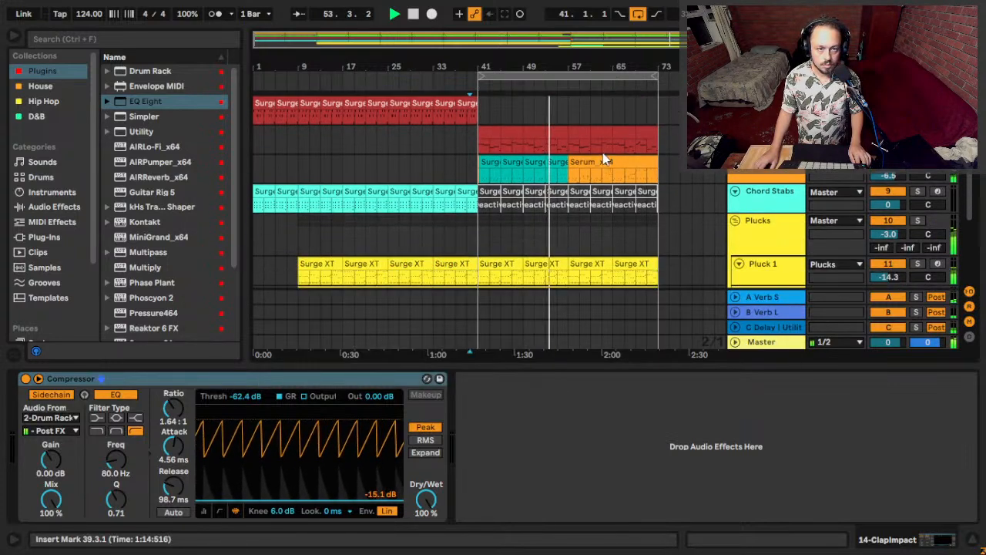
{"action": "scroll", "coordinate": [602, 153], "scroll_direction": "down", "scroll_amount": 2}
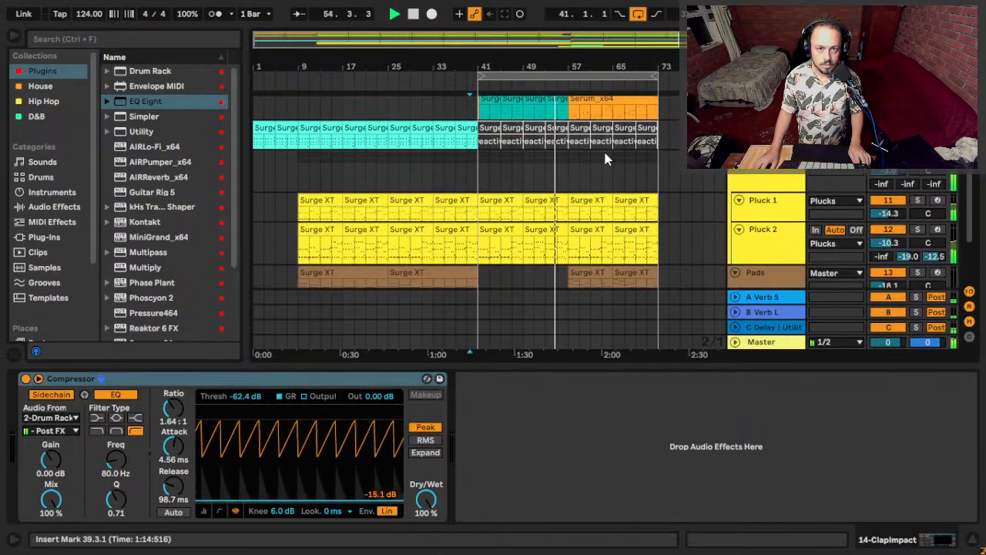
{"action": "scroll", "coordinate": [603, 154], "scroll_direction": "up", "scroll_amount": 4}
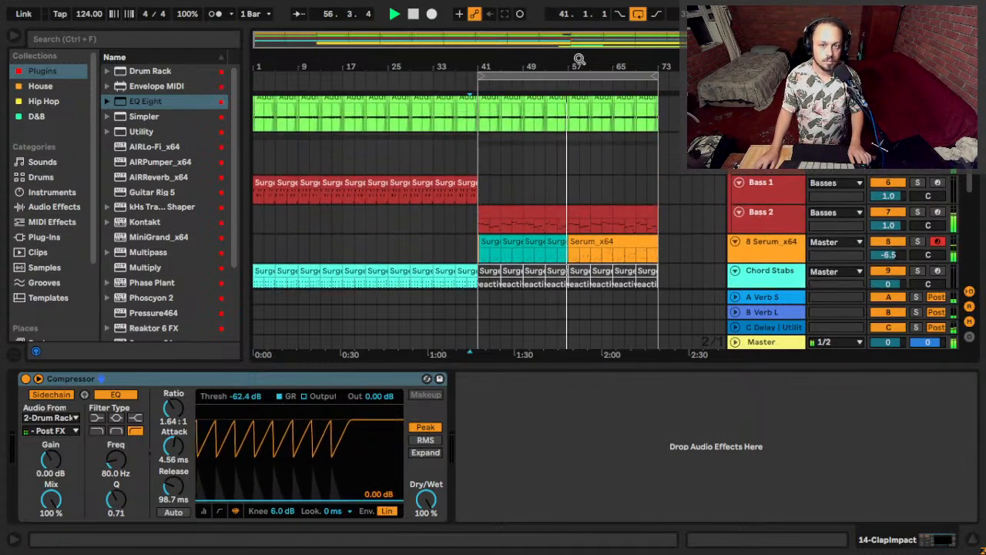
{"action": "scroll", "coordinate": [570, 193], "scroll_direction": "up", "scroll_amount": 5}
Play Bass 2 from 54.3.1 and open its clip for note editing.
{"action": "left_click", "coordinate": [570, 193]}
{"action": "key", "text": "space"}
{"action": "scroll", "coordinate": [563, 175], "scroll_direction": "up", "scroll_amount": 2}
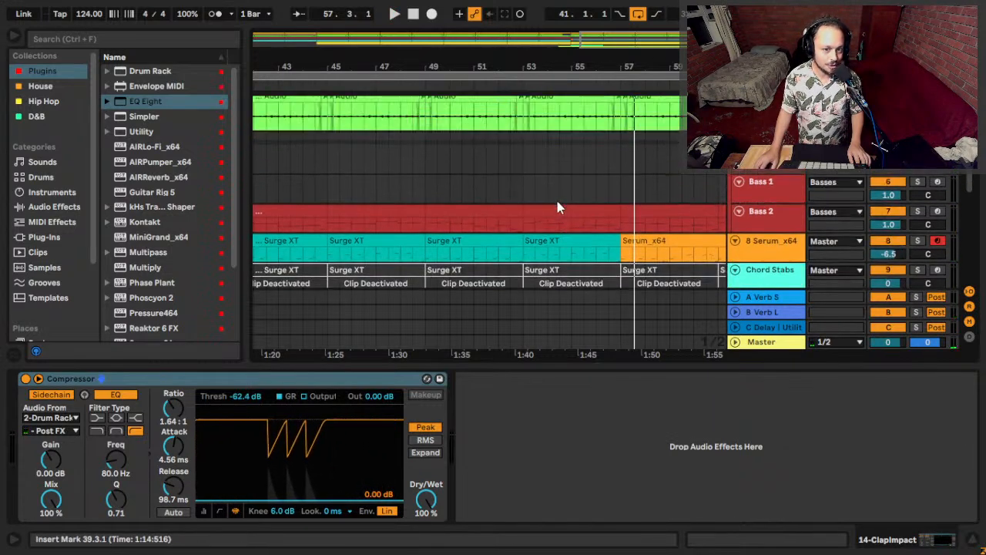
{"action": "left_click", "coordinate": [563, 228]}
{"action": "key", "text": "space"}
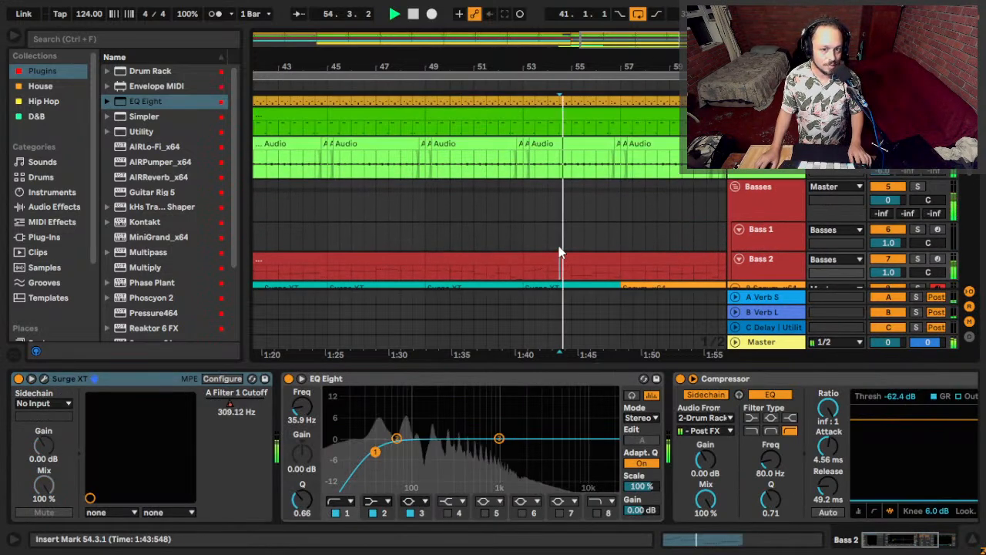
{"action": "left_click_drag", "start_coordinate": [551, 69], "coordinate": [551, 86]}
{"action": "key", "text": "ctrl+alt+e"}
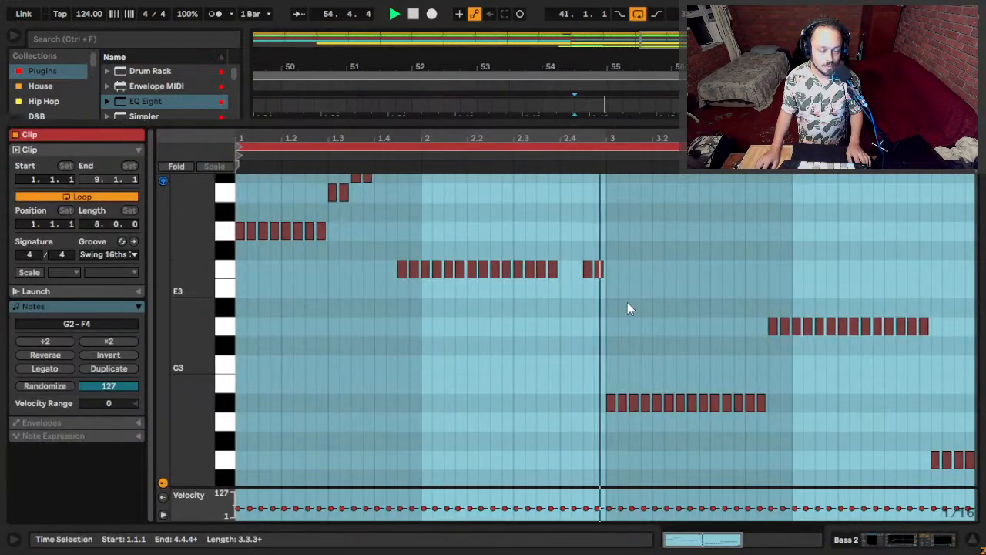
Replay the second bar of the Bass 2 clip from 2.2.2 and from 2.1.1 to check its closing notes.
{"action": "key", "text": "space"}
{"action": "scroll", "coordinate": [566, 428], "scroll_direction": "up", "scroll_amount": 3}
{"action": "left_click", "coordinate": [478, 336]}
{"action": "key", "text": "space"}
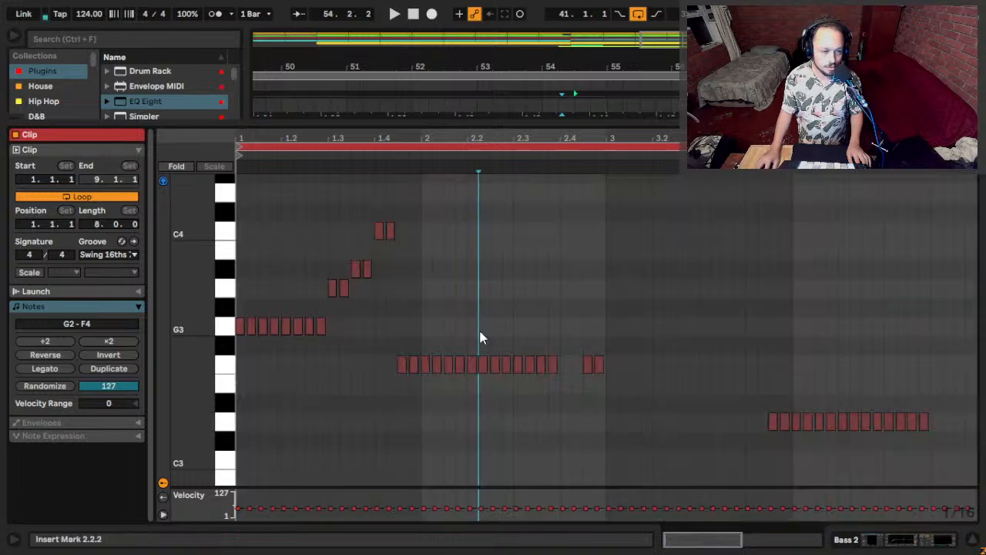
{"action": "key", "text": "space"}
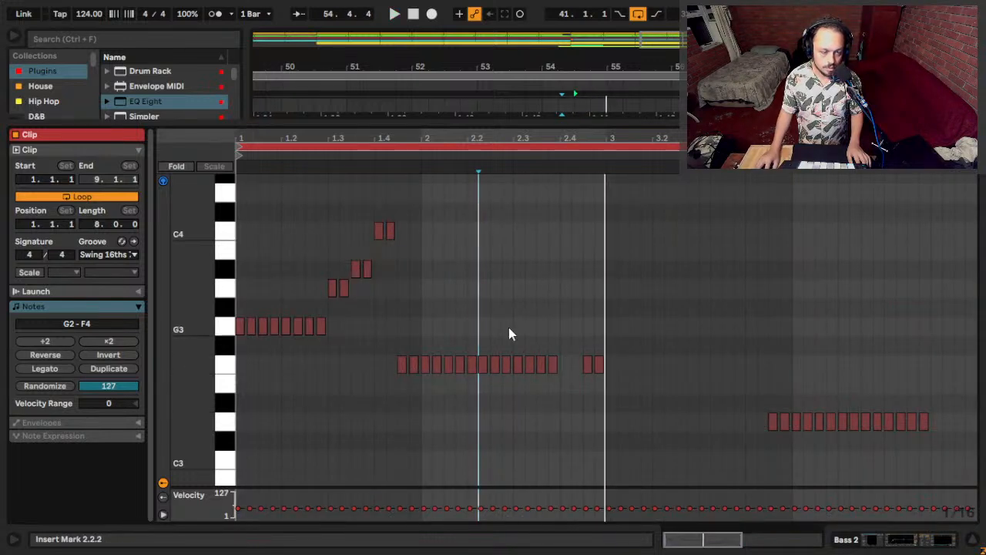
{"action": "left_click", "coordinate": [418, 337]}
{"action": "key", "text": "space"}
{"action": "key", "text": "space"}
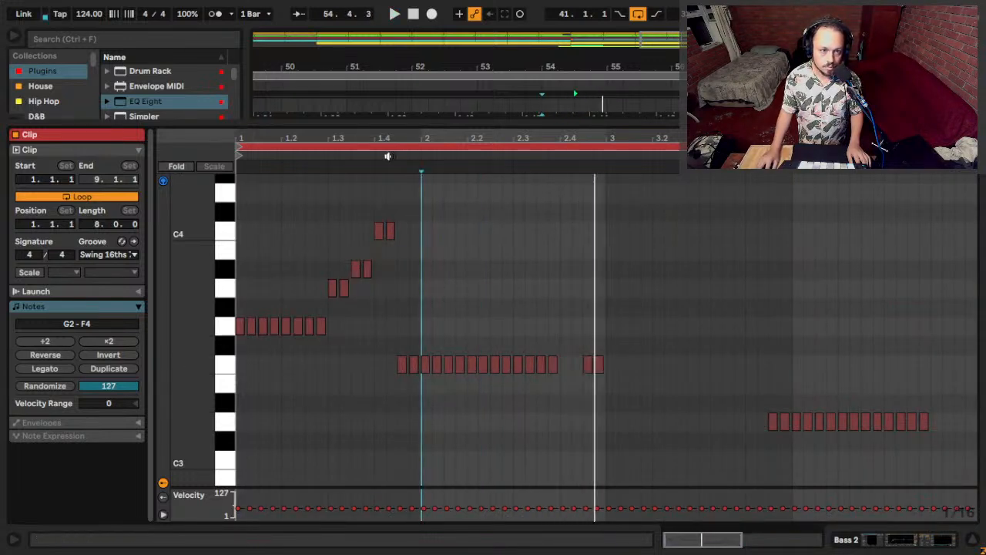
{"action": "key", "text": "space"}
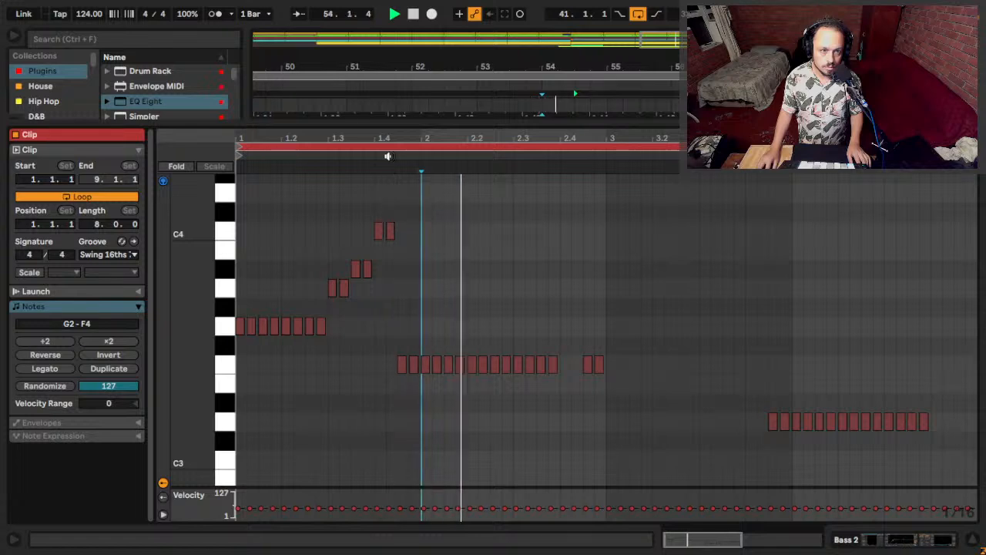
{"action": "key", "text": "space"}
Move the two F4 bass notes at 2.4.1 and 2.4.2 down to F#3, and select the F3 note at 2.3.4.
{"action": "left_click", "coordinate": [553, 363]}
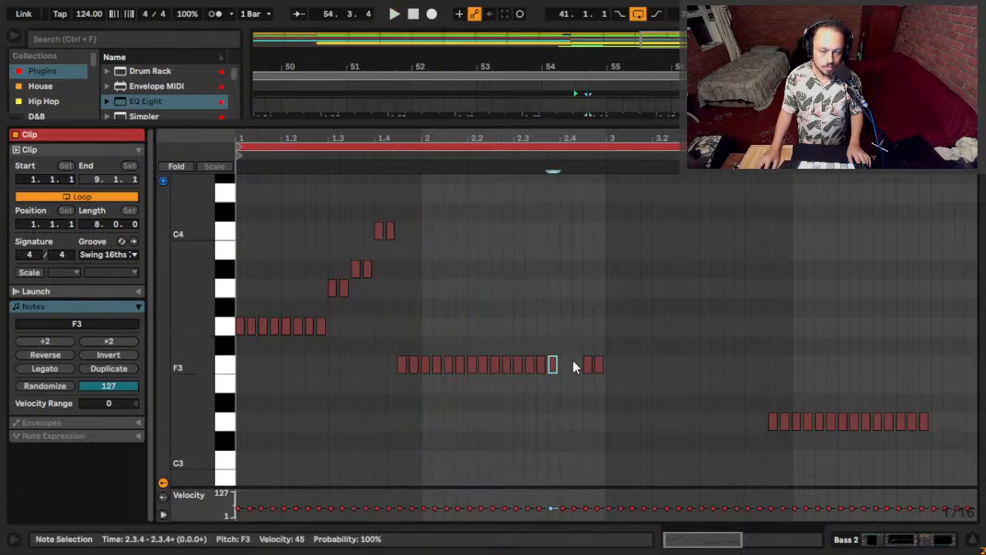
{"action": "scroll", "coordinate": [566, 324], "scroll_direction": "up", "scroll_amount": 5}
{"action": "left_click_drag", "start_coordinate": [615, 225], "coordinate": [543, 234]}
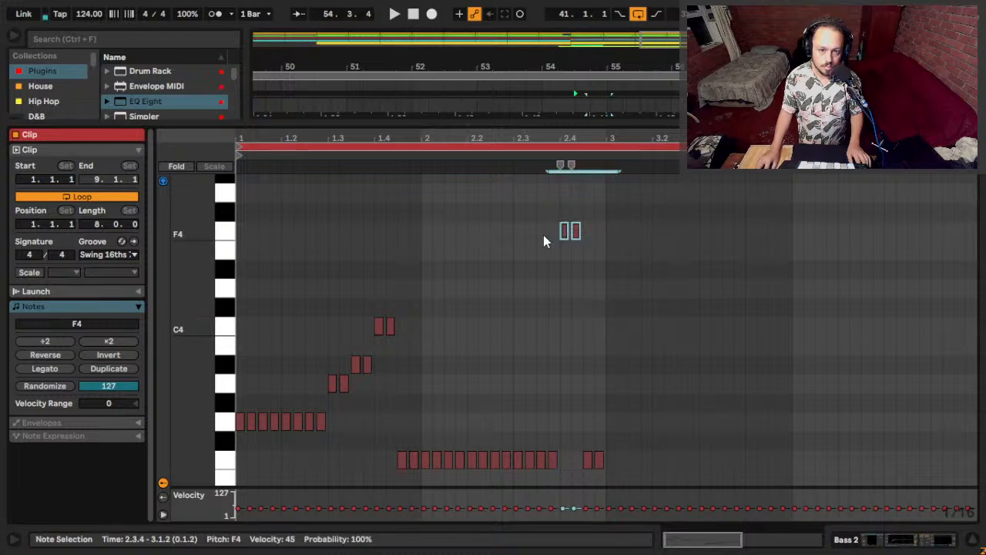
{"action": "key", "text": "shift+Down"}
{"action": "key", "text": "Up"}
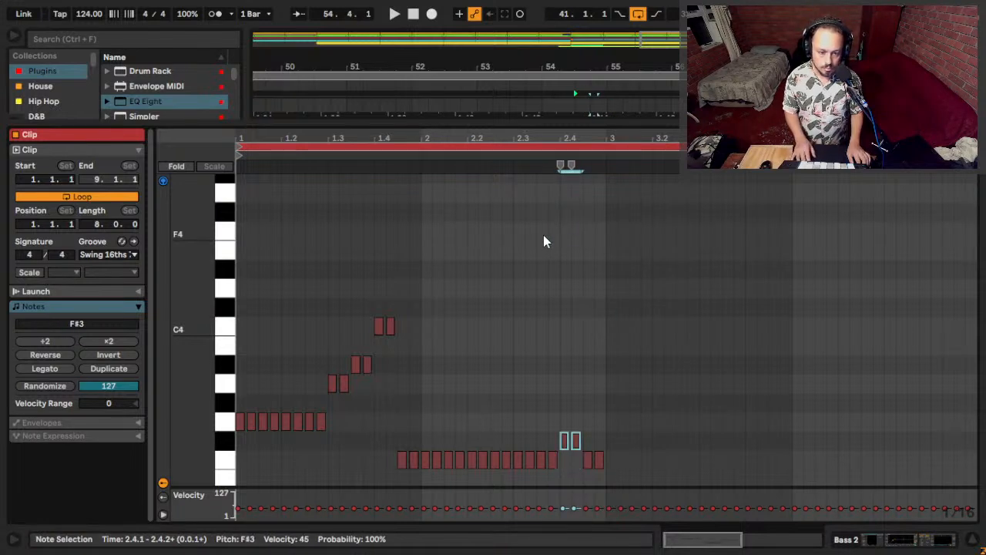
{"action": "left_click", "coordinate": [552, 460]}
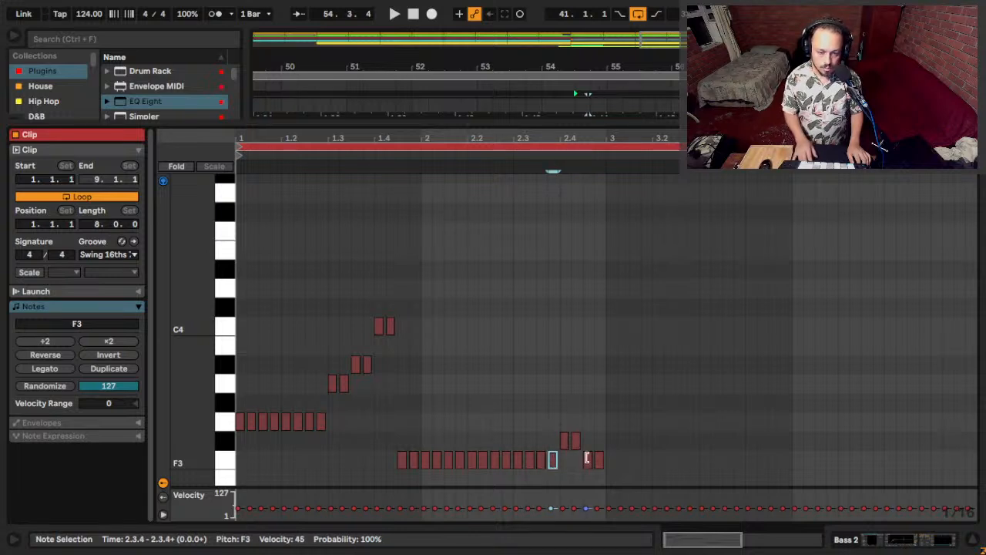
Raise the note at 2.3.4 to F#3 and the two closing notes at 2.4.3 and 2.4.4 to G3, playing the result.
{"action": "key", "text": "shift+Down"}
{"action": "key", "text": "Up"}
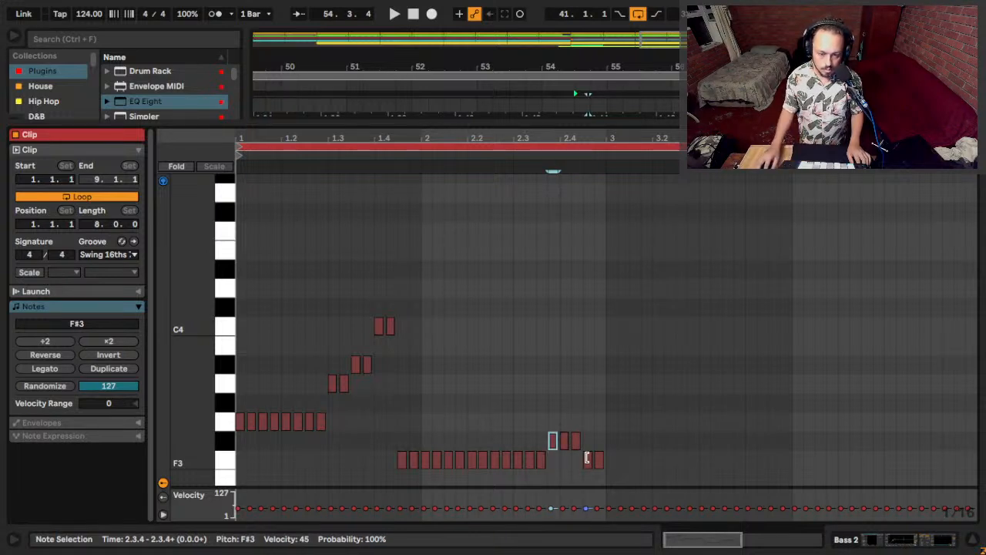
{"action": "left_click_drag", "start_coordinate": [625, 471], "coordinate": [575, 459]}
{"action": "key", "text": "Up"}
{"action": "key", "text": "Up"}
{"action": "key", "text": "Up"}
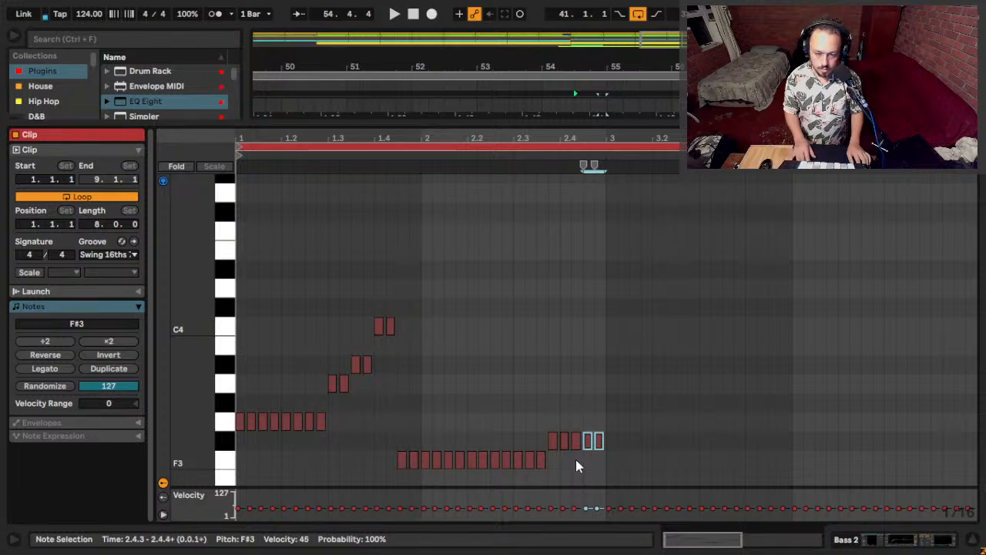
{"action": "key", "text": "Down"}
{"action": "key", "text": "space"}
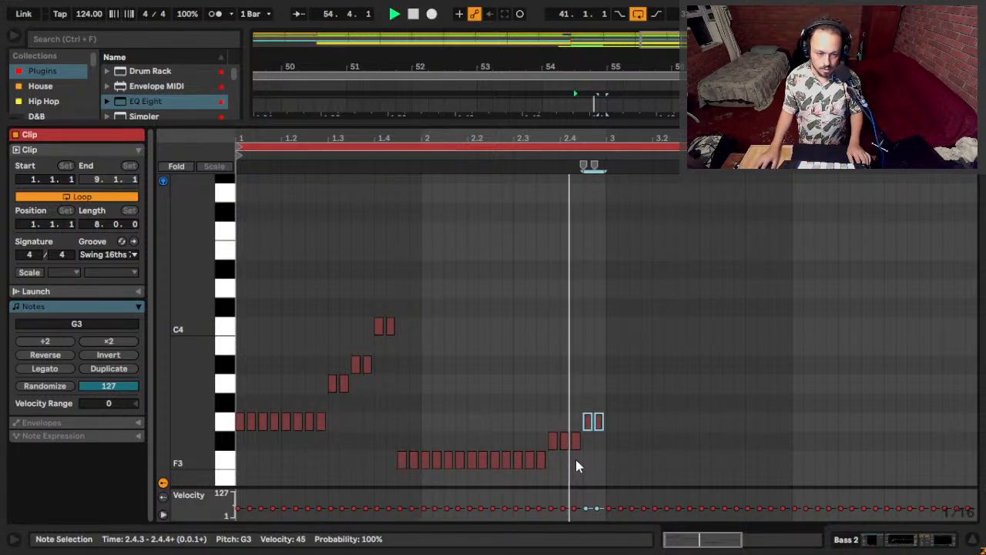
{"action": "scroll", "coordinate": [468, 226], "scroll_direction": "down", "scroll_amount": 3}
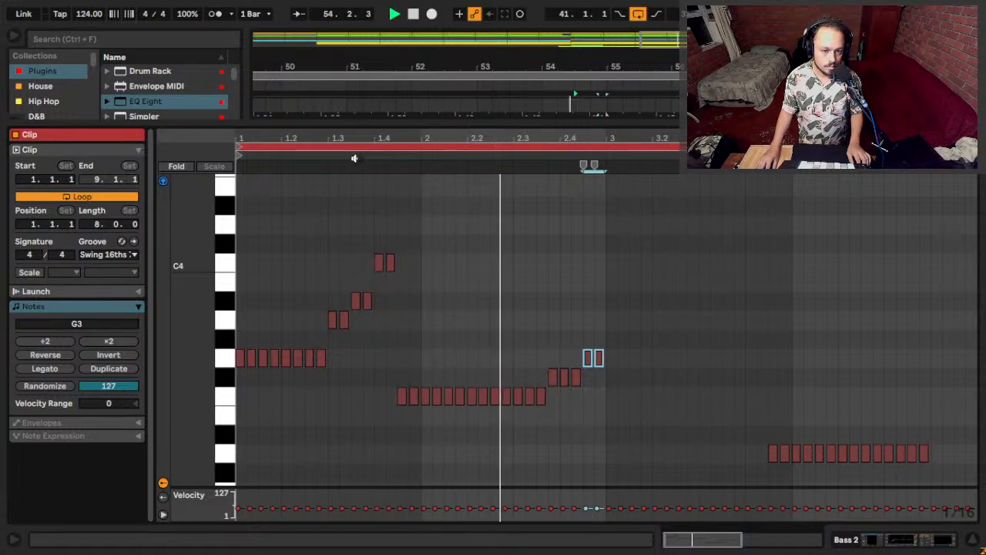
{"action": "scroll", "coordinate": [595, 298], "scroll_direction": "down", "scroll_amount": 2}
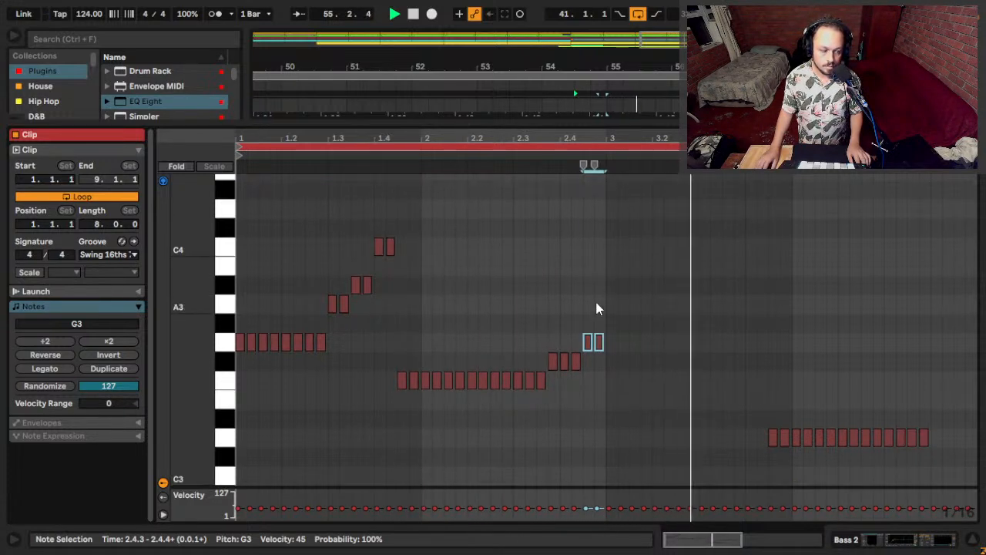
Transpose the last eight notes of the clip's second bar up an octave to F4–G4 and replay them.
{"action": "key", "text": "space"}
{"action": "left_click_drag", "start_coordinate": [611, 302], "coordinate": [527, 387]}
{"action": "key", "text": "shift+Up"}
{"action": "key", "text": "space"}
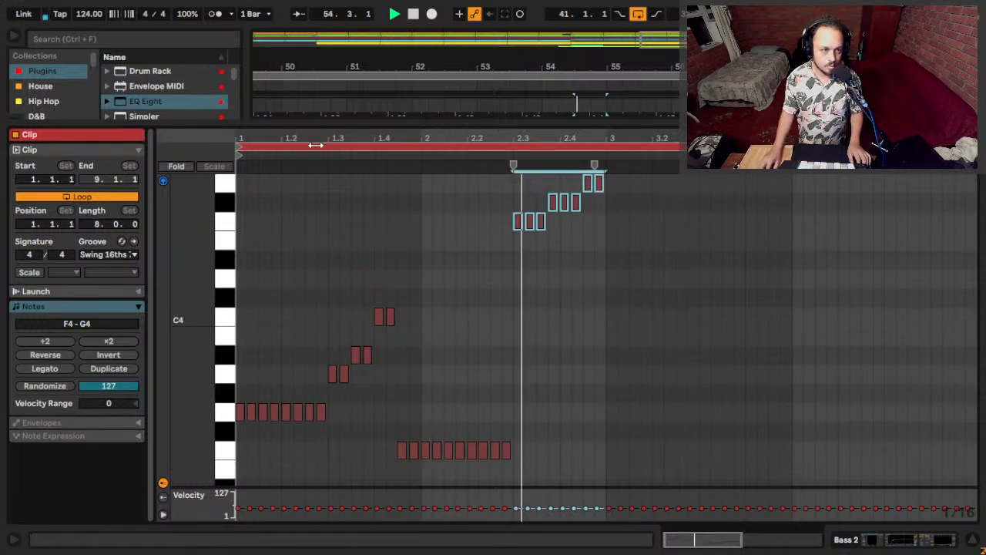
{"action": "left_click", "coordinate": [259, 156]}
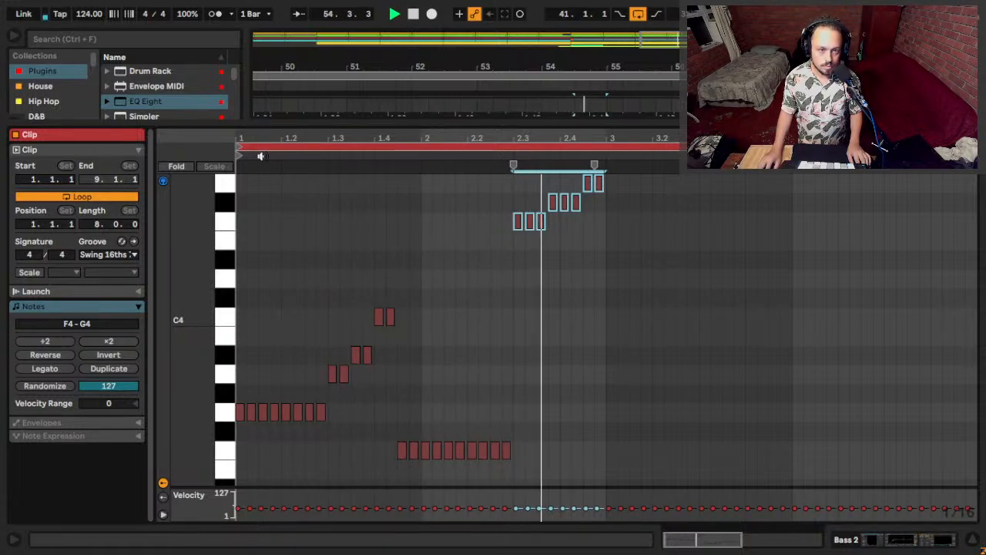
Return to the device view and listen to the drop in the arrangement up to the Serum section after bar 57.
{"action": "key", "text": "shift+Tab"}
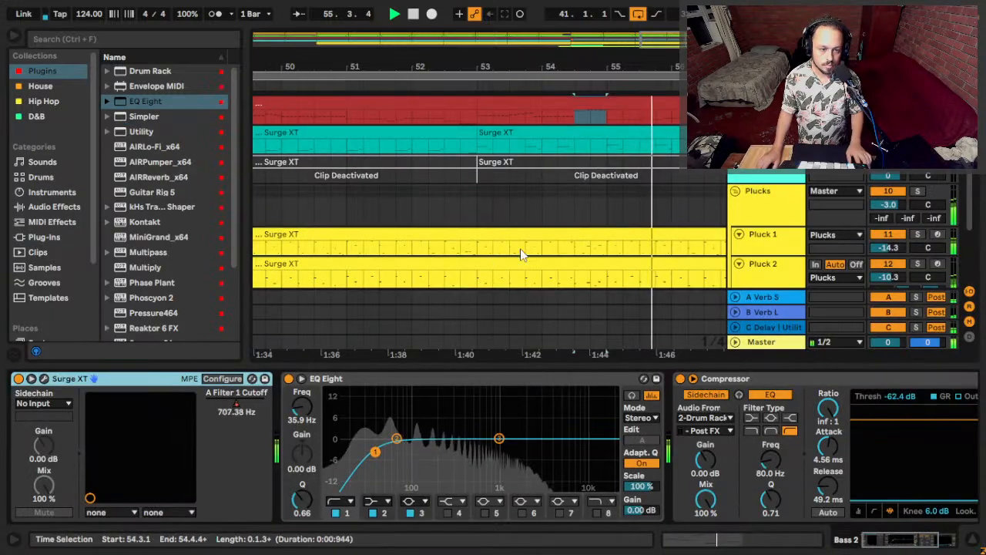
{"action": "scroll", "coordinate": [585, 75], "scroll_direction": "down", "scroll_amount": 10}
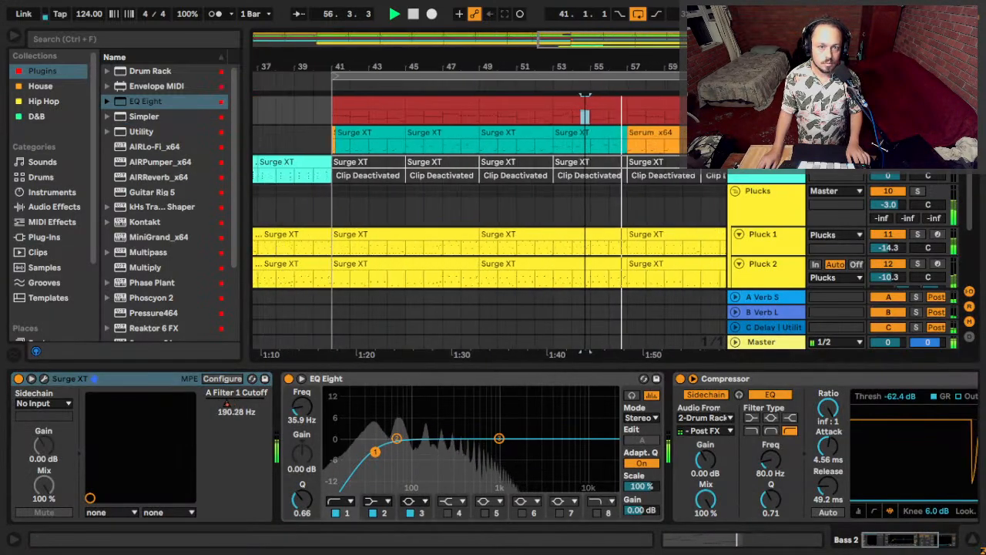
{"action": "left_click", "coordinate": [583, 114]}
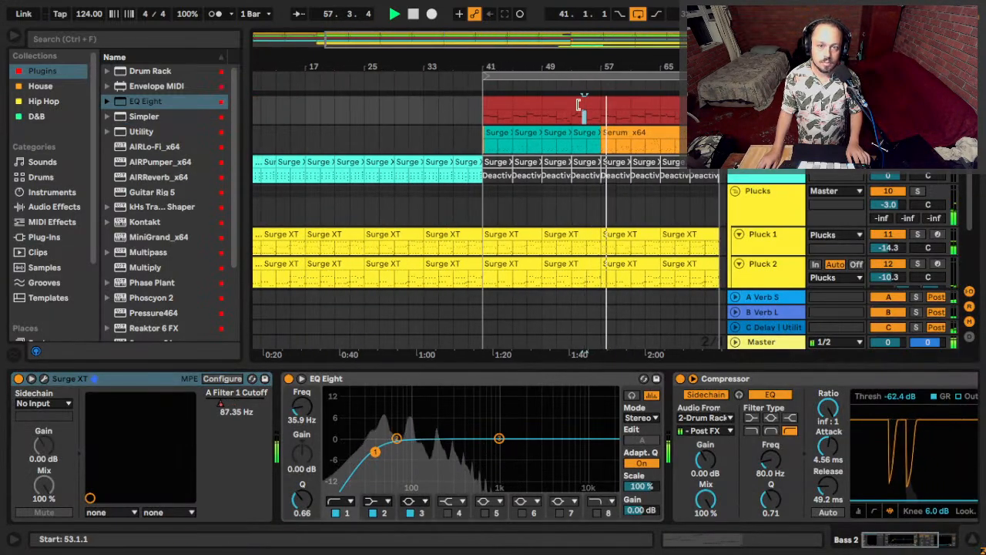
{"action": "left_click_drag", "start_coordinate": [543, 75], "coordinate": [461, 75]}
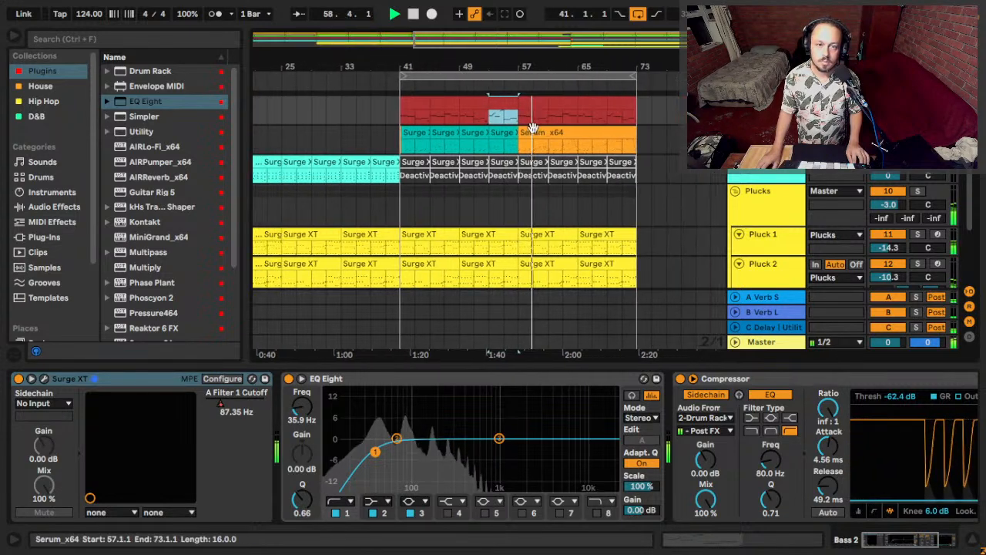
{"action": "key", "text": "space"}
Play the Serum section from 67.1.1 to check its closing bars.
{"action": "left_click", "coordinate": [592, 151]}
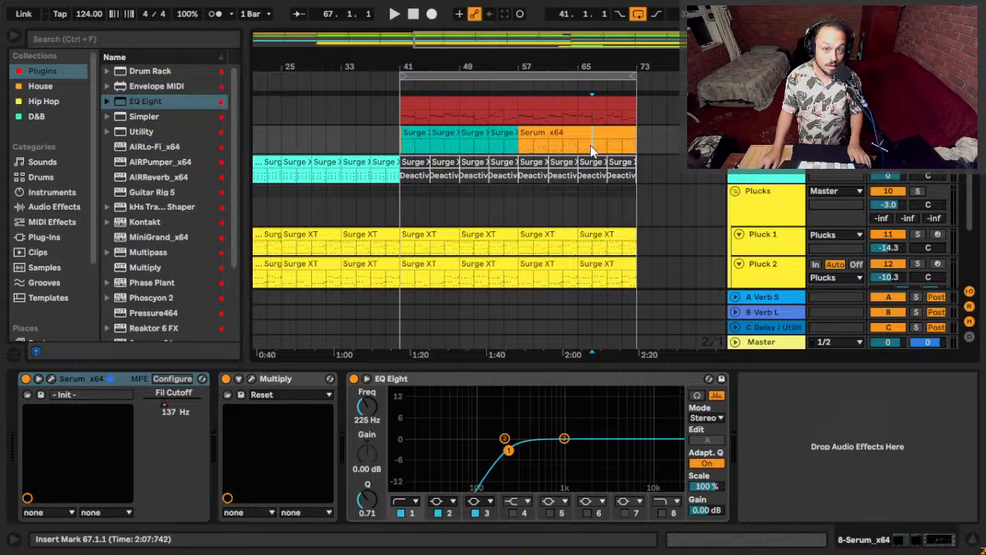
{"action": "scroll", "coordinate": [590, 148], "scroll_direction": "down", "scroll_amount": 1}
{"action": "scroll", "coordinate": [590, 148], "scroll_direction": "up", "scroll_amount": 1}
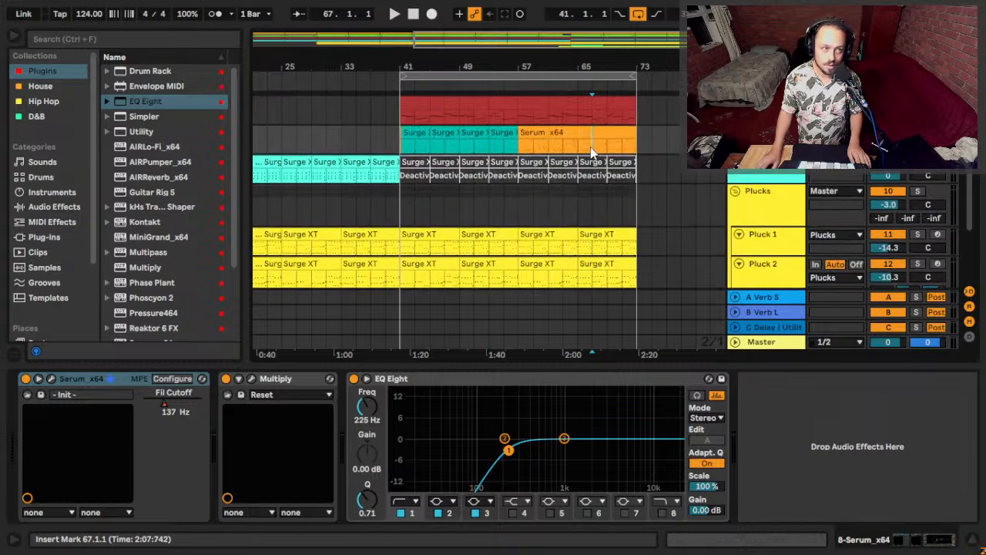
{"action": "scroll", "coordinate": [588, 148], "scroll_direction": "up", "scroll_amount": 1}
{"action": "scroll", "coordinate": [585, 153], "scroll_direction": "down", "scroll_amount": 1}
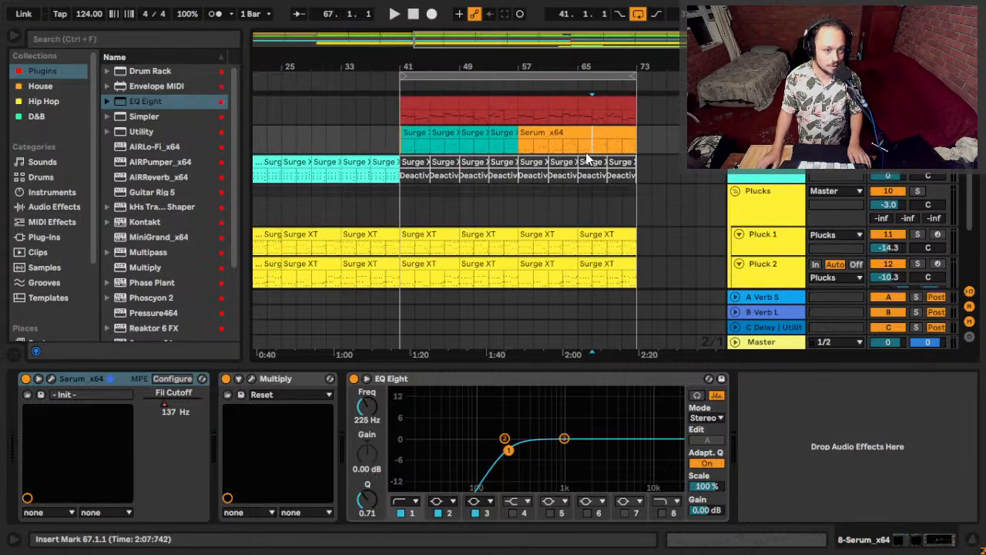
{"action": "key", "text": "space"}
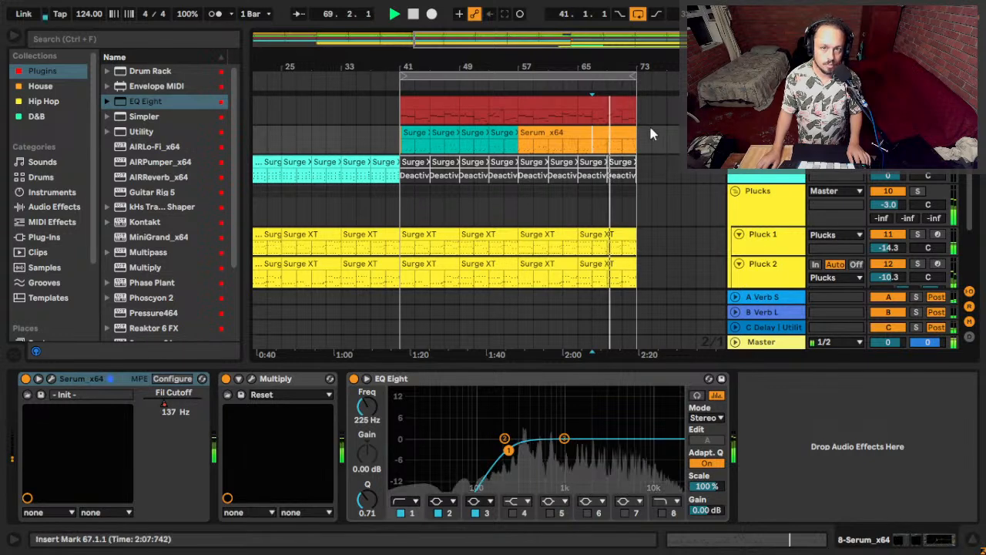
{"action": "key", "text": "space"}
Open the Serum clip around bar 69 and make the F3 note in bar 13 run from 13.1.1 to 13.1.3.
{"action": "left_click", "coordinate": [607, 156]}
{"action": "double_click", "coordinate": [606, 152]}
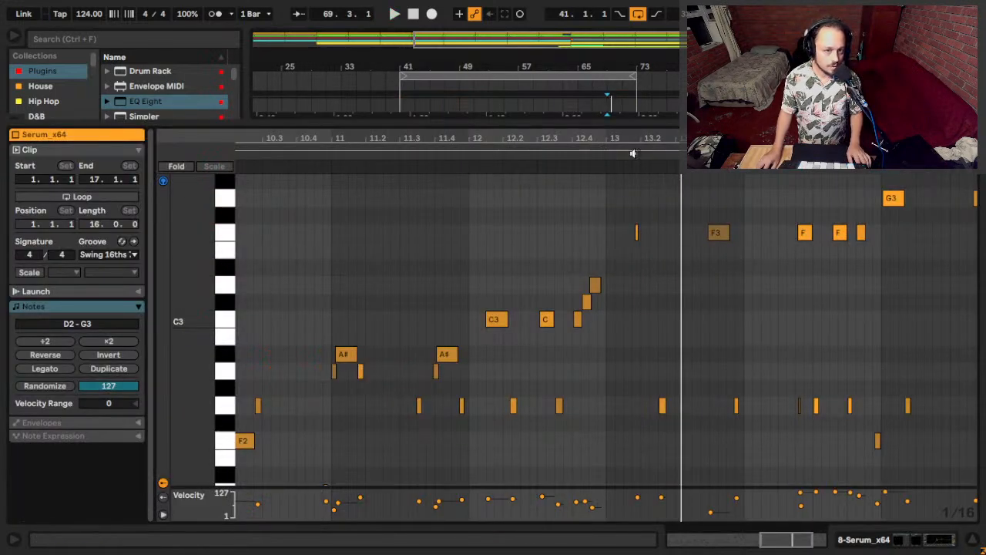
{"action": "scroll", "coordinate": [635, 138], "scroll_direction": "up", "scroll_amount": 3}
{"action": "left_click_drag", "start_coordinate": [646, 238], "coordinate": [568, 232]}
{"action": "key", "text": "space"}
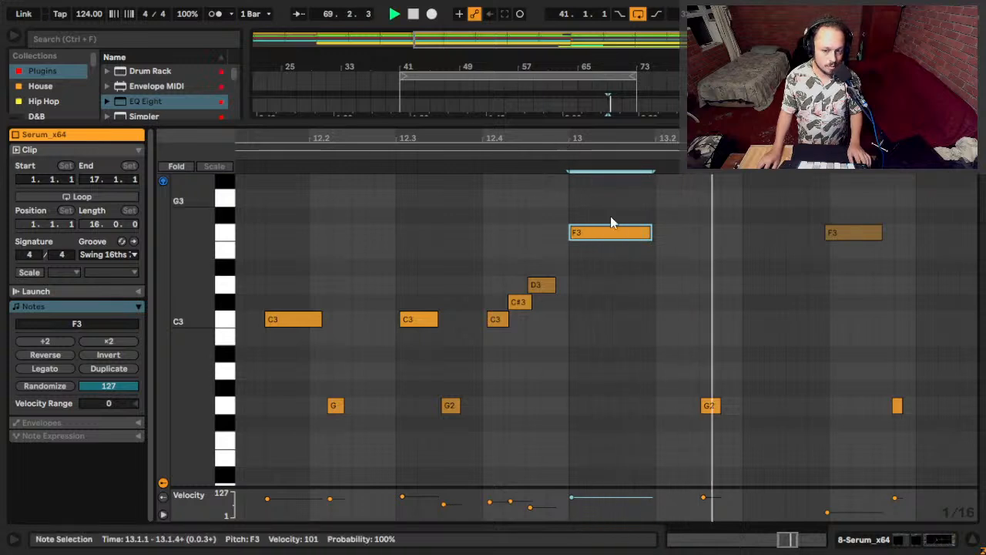
{"action": "key", "text": "space"}
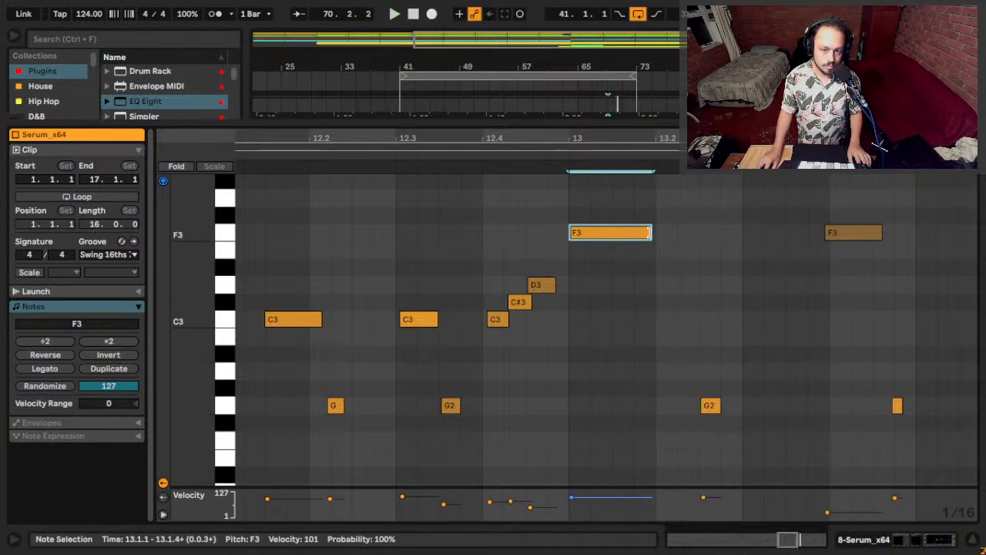
{"action": "left_click_drag", "start_coordinate": [649, 233], "coordinate": [624, 238]}
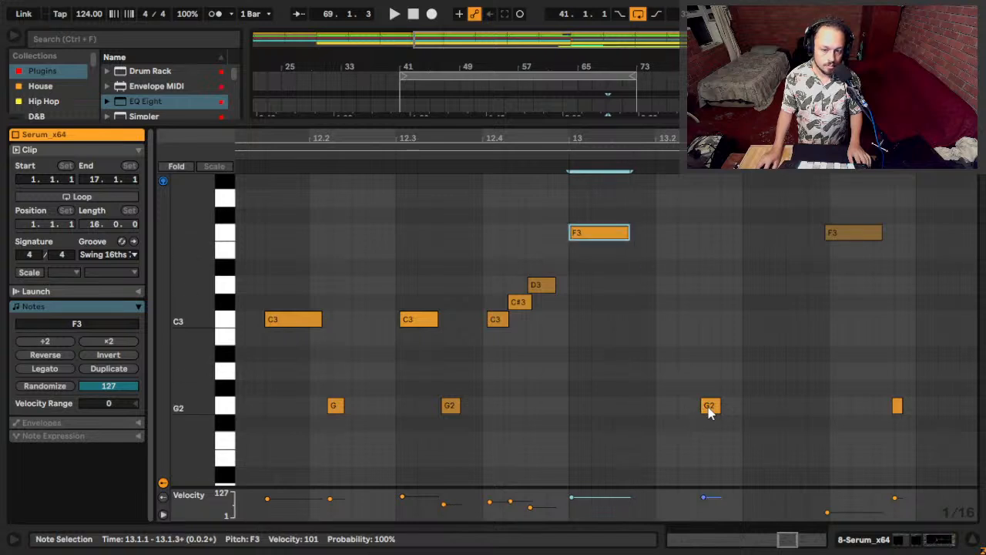
Move the G2 note in the second beat of bar 13 to 13.1.4 and raise the 13.3.4 F3 note's velocity to 82.
{"action": "left_click_drag", "start_coordinate": [710, 412], "coordinate": [647, 412]}
{"action": "key", "text": "space"}
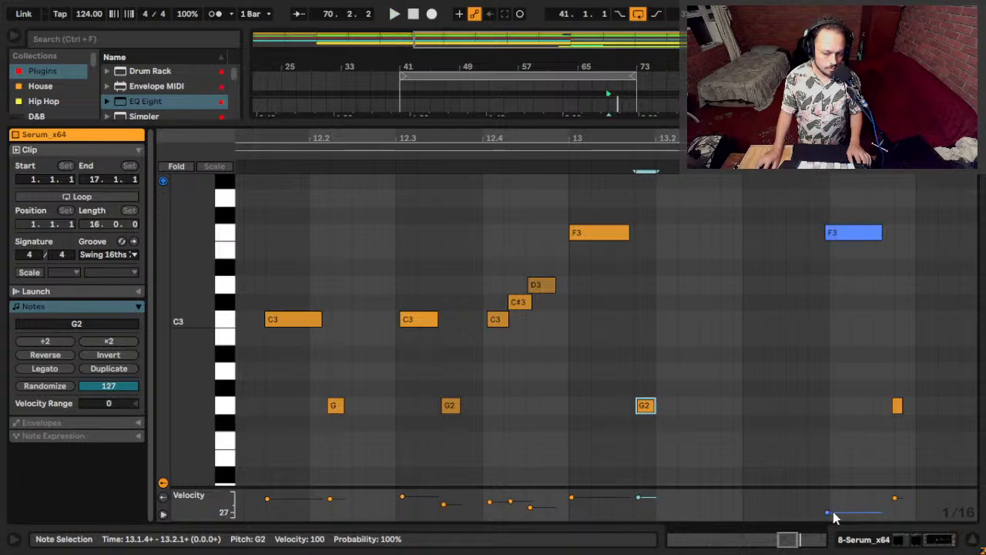
{"action": "left_click_drag", "start_coordinate": [835, 516], "coordinate": [834, 501]}
{"action": "key", "text": "space"}
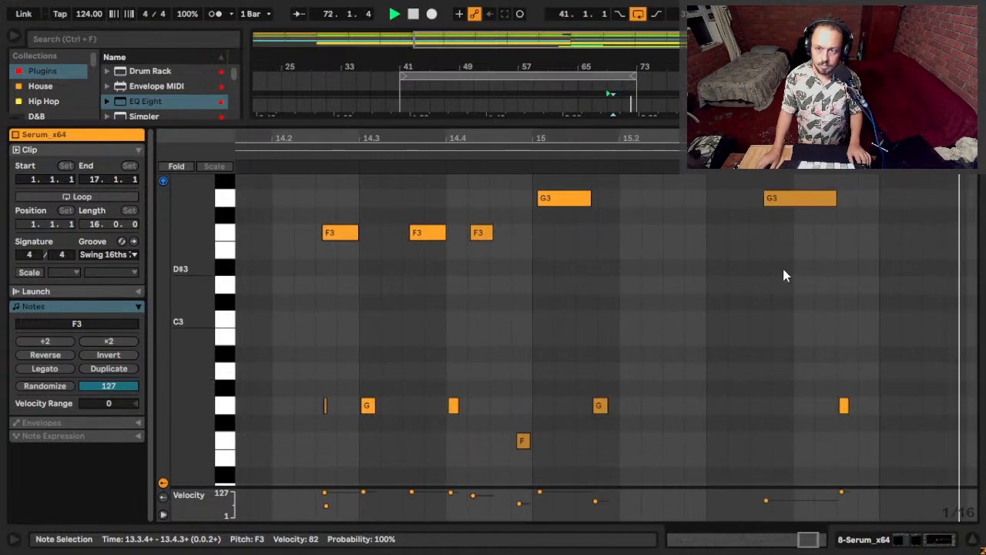
Make the late bar 15 G3 note run from 15.4.1 to 15.4.3 and move the short G2 after it to 15.4.4.
{"action": "left_click_drag", "start_coordinate": [765, 199], "coordinate": [794, 199]}
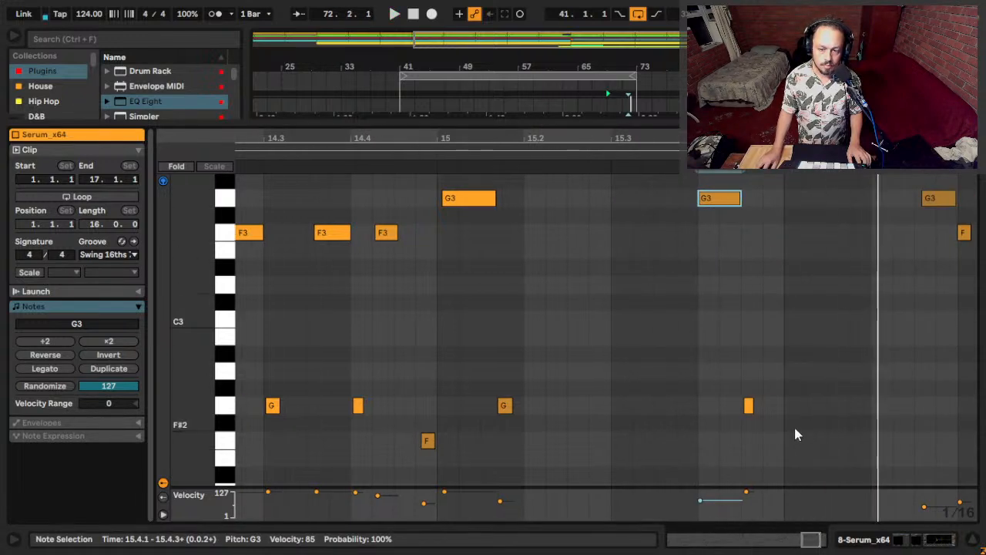
{"action": "left_click_drag", "start_coordinate": [748, 406], "coordinate": [775, 410]}
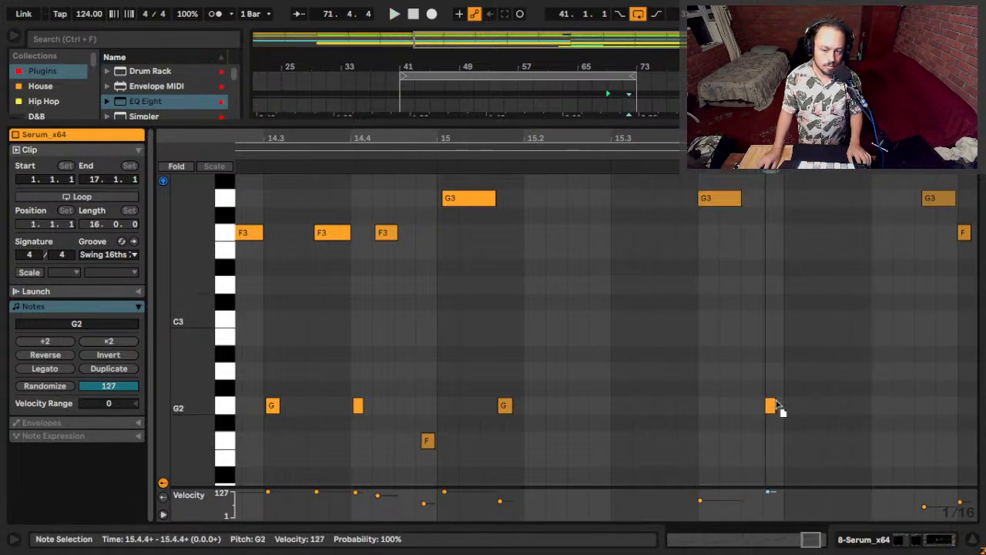
{"action": "left_click_drag", "start_coordinate": [741, 198], "coordinate": [755, 196]}
{"action": "key", "text": "space"}
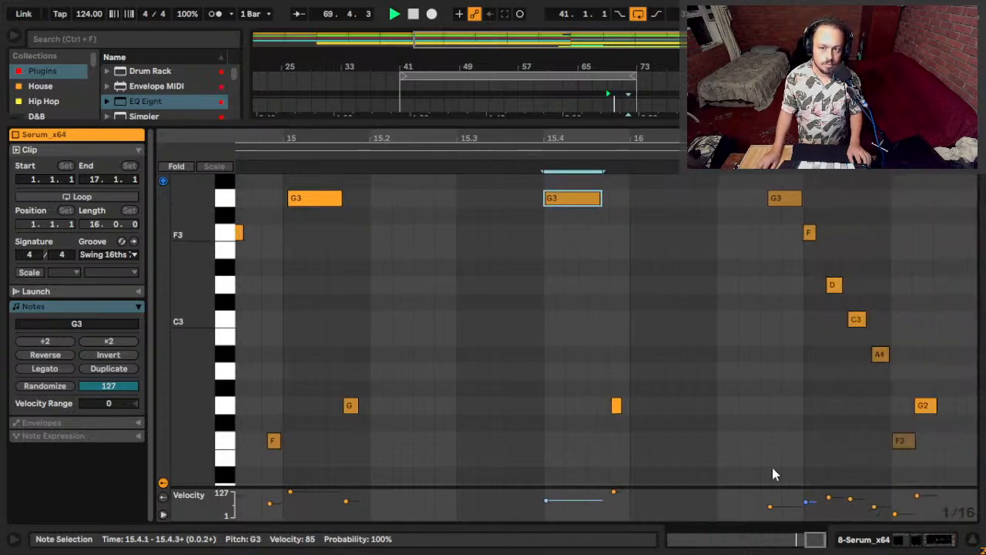
Set the G3 note in bar 16 to velocity 83 and adjust its start to 16.2.3.
{"action": "left_click", "coordinate": [771, 505]}
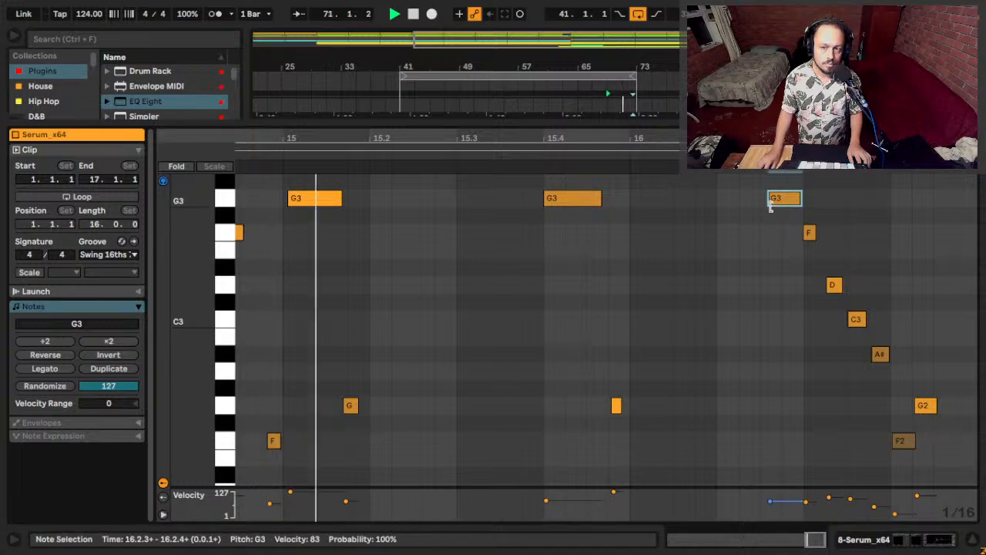
{"action": "left_click_drag", "start_coordinate": [769, 198], "coordinate": [753, 197]}
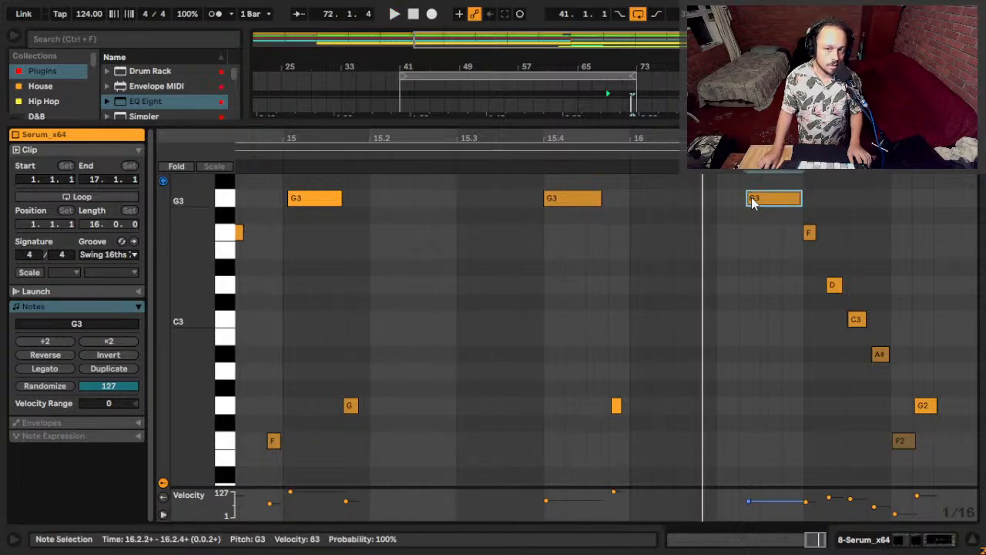
{"action": "left_click_drag", "start_coordinate": [748, 198], "coordinate": [761, 198]}
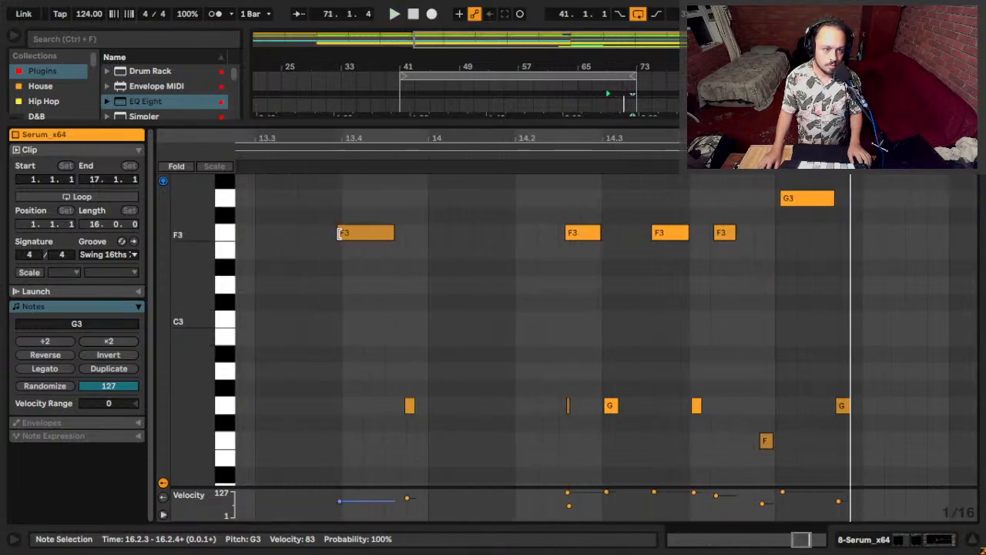
Trim the late bar 13 F3 note to start at 13.4.1 and lower the last F3 in bar 14 to D3 at 14.4.2.
{"action": "left_click", "coordinate": [341, 232]}
{"action": "left_click", "coordinate": [568, 154]}
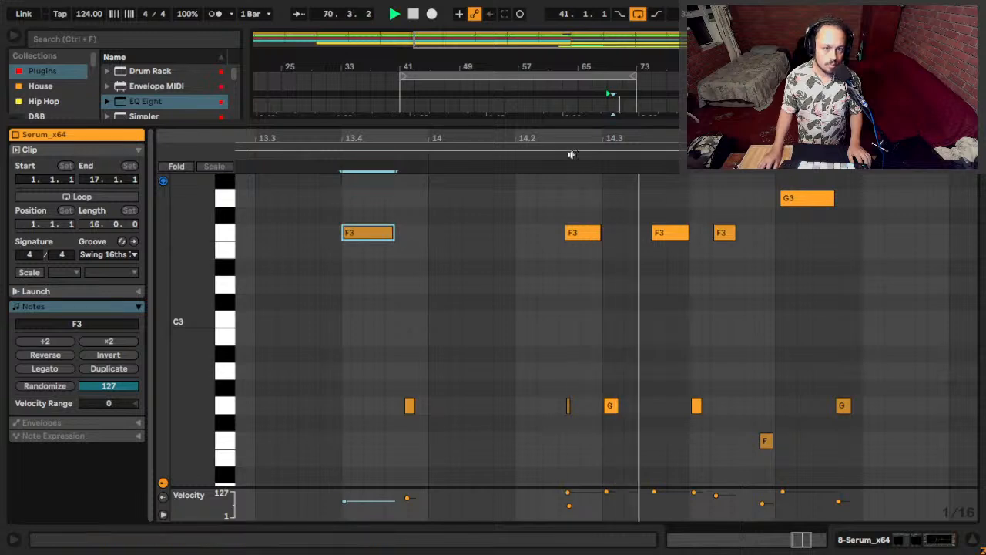
{"action": "key", "text": "space"}
{"action": "left_click_drag", "start_coordinate": [723, 235], "coordinate": [724, 292]}
{"action": "key", "text": "space"}
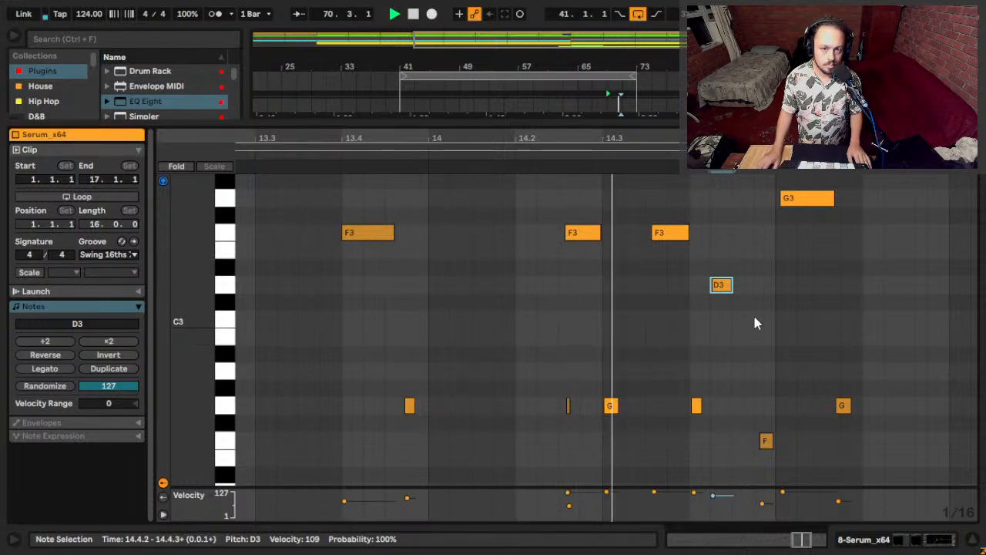
Delete the very short G2 note beneath the first F3 of bar 14 and set the insert mark at 14.2.2.
{"action": "left_click", "coordinate": [568, 406]}
{"action": "key", "text": "Delete"}
{"action": "key", "text": "space"}
{"action": "left_click", "coordinate": [543, 393]}
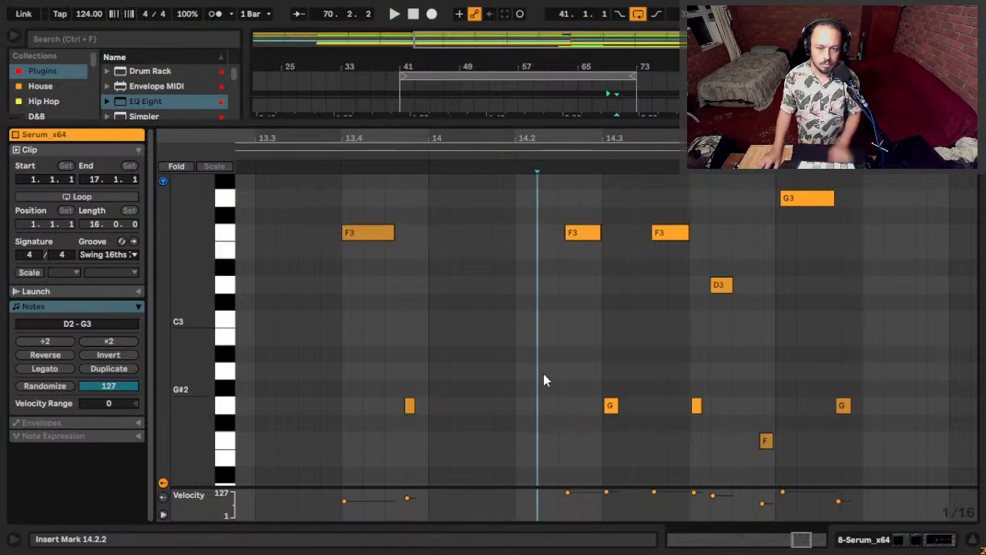
Add D2 at 16.4.3 and F2 at 16.4.4 to end the lead in bar 16, setting the D2's velocity to 18.
{"action": "scroll", "coordinate": [525, 352], "scroll_direction": "right", "scroll_amount": 5}
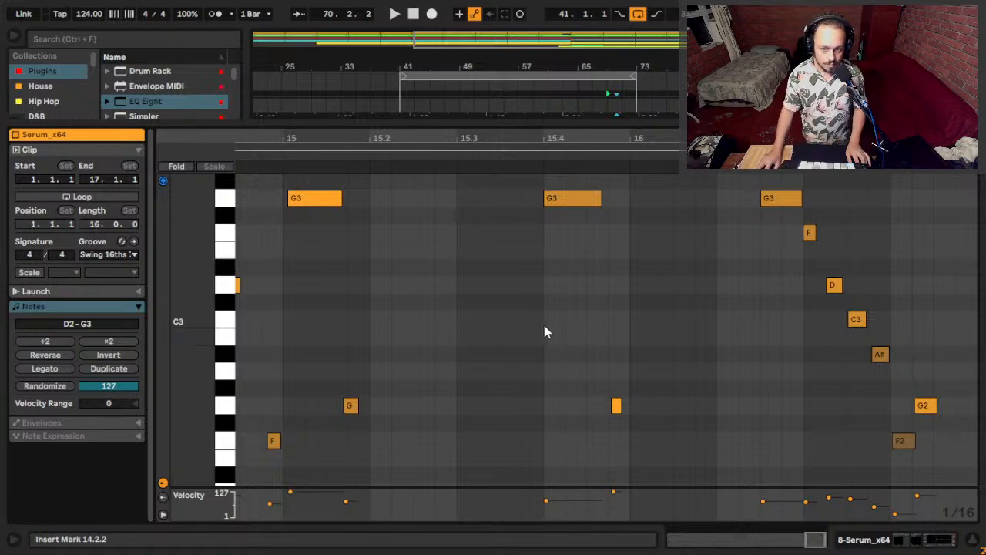
{"action": "left_click", "coordinate": [901, 441]}
{"action": "scroll", "coordinate": [900, 444], "scroll_direction": "down", "scroll_amount": 3}
{"action": "left_click", "coordinate": [941, 416]}
{"action": "double_click", "coordinate": [941, 415]}
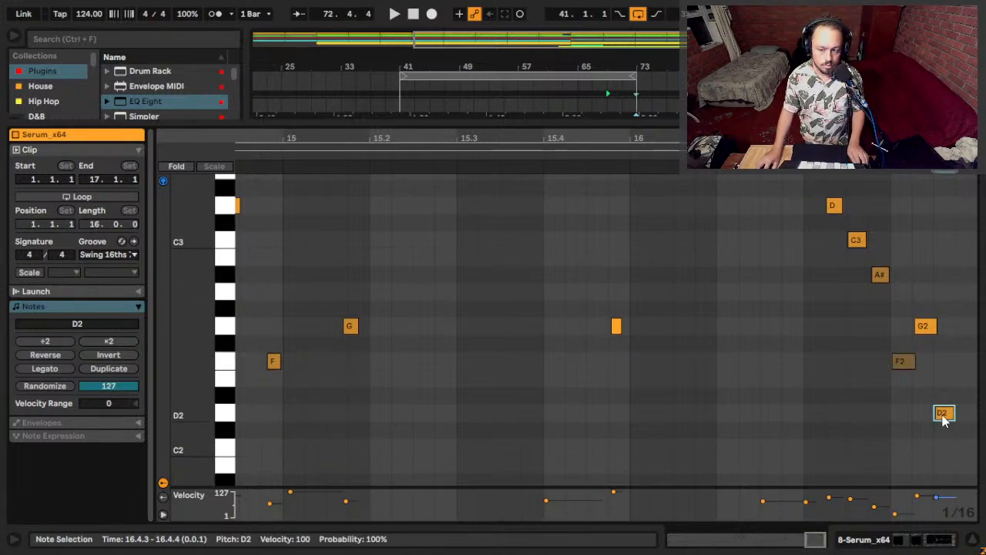
{"action": "mouse_move", "coordinate": [941, 416]}
{"action": "left_mouse_down"}
{"action": "mouse_move", "coordinate": [941, 442]}
{"action": "mouse_move", "coordinate": [964, 363]}
{"action": "mouse_move", "coordinate": [953, 416]}
{"action": "left_mouse_up"}
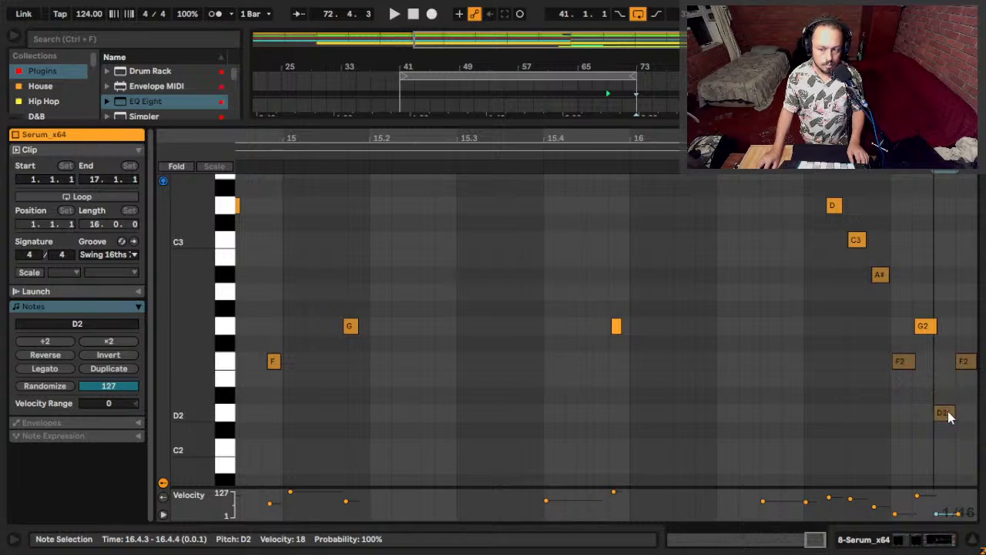
Audition the ending, lowering the D2 at 16.4.3 to A1 and the F2 at 16.4.4 to D2.
{"action": "key", "text": "space"}
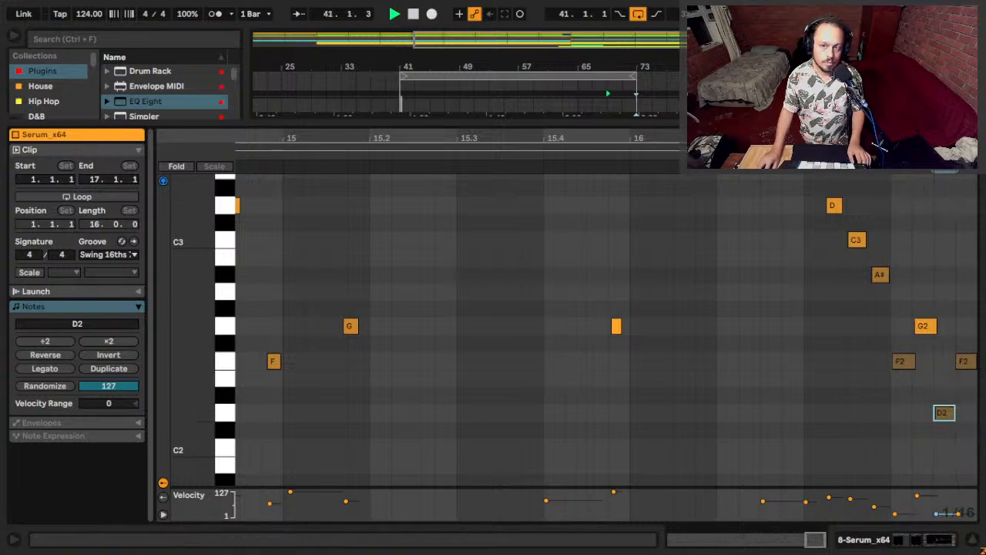
{"action": "left_click_drag", "start_coordinate": [946, 418], "coordinate": [941, 487]}
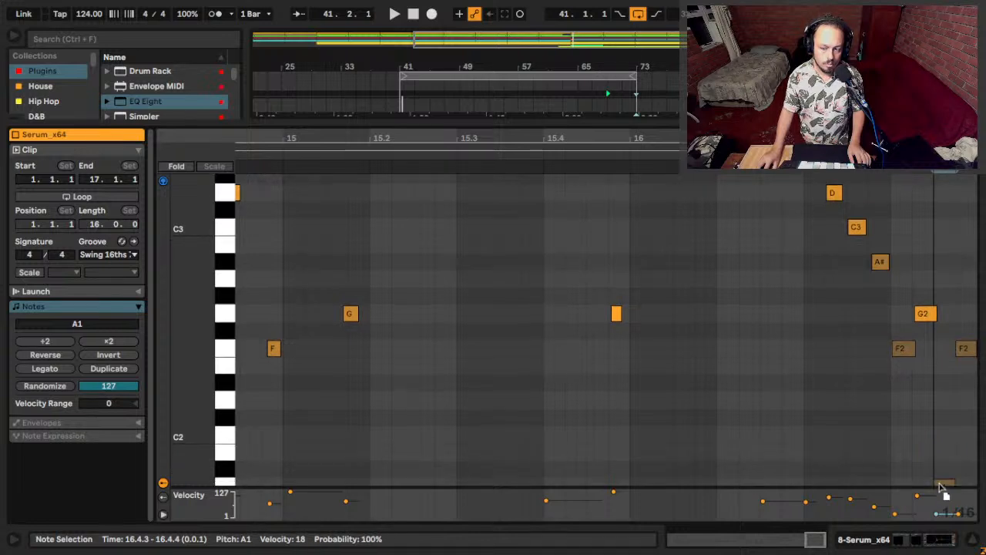
{"action": "left_click_drag", "start_coordinate": [962, 348], "coordinate": [964, 400]}
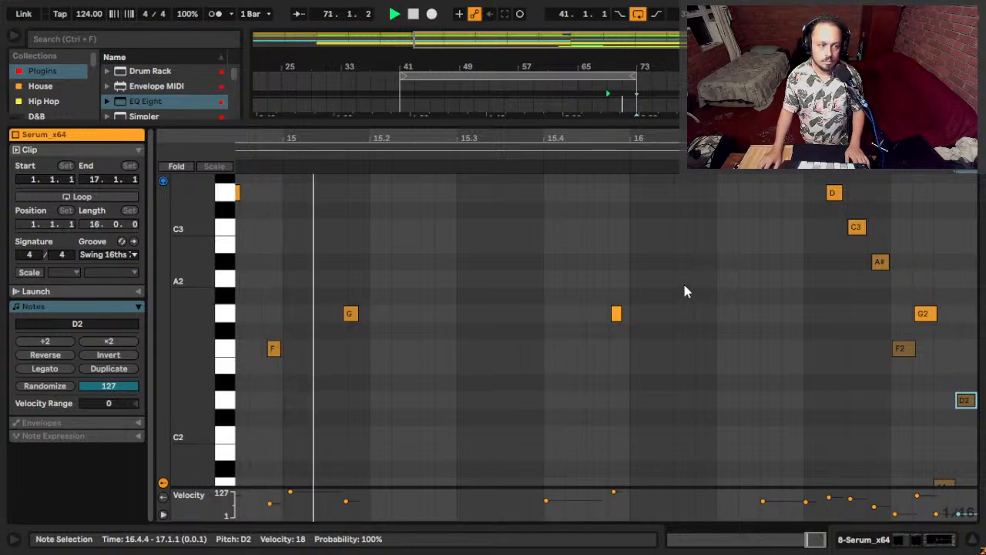
Add a very short F3 note at velocity 17 leading into the first G3 of bar 15.
{"action": "scroll", "coordinate": [250, 377], "scroll_direction": "up", "scroll_amount": 2}
{"action": "scroll", "coordinate": [308, 351], "scroll_direction": "up", "scroll_amount": 2}
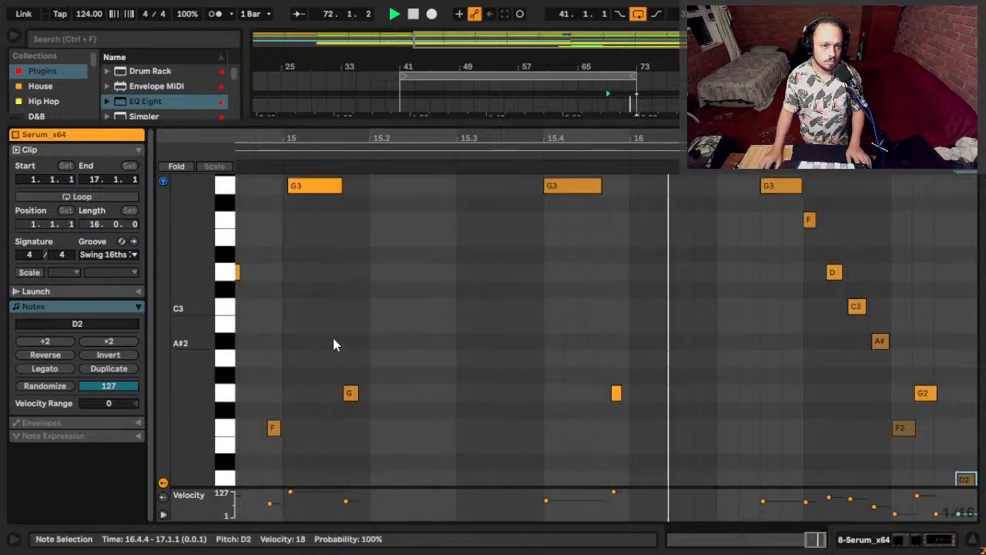
{"action": "double_click", "coordinate": [279, 219]}
{"action": "key", "text": "space"}
{"action": "mouse_move", "coordinate": [276, 225]}
{"action": "left_mouse_down"}
{"action": "mouse_move", "coordinate": [297, 232]}
{"action": "mouse_move", "coordinate": [289, 222]}
{"action": "left_mouse_up"}
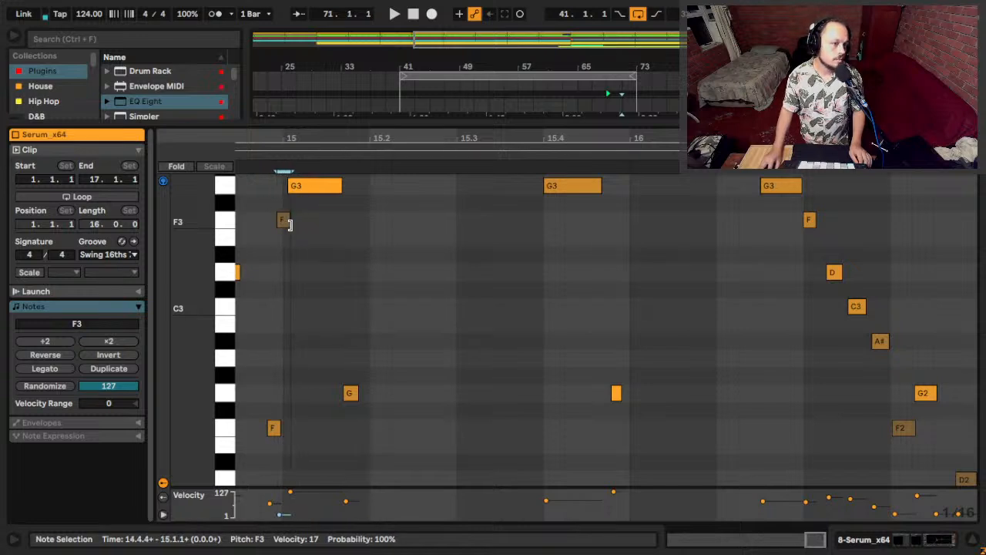
Try the short F2 at the end of bar 14 at 14.4.3, settling it at 14.4.4 while auditioning.
{"action": "scroll", "coordinate": [348, 308], "scroll_direction": "left", "scroll_amount": 5}
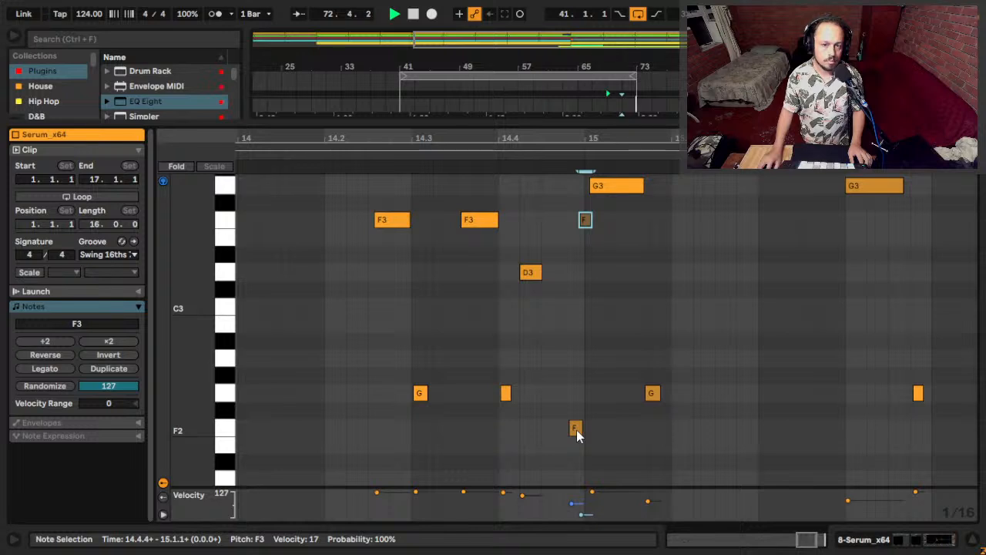
{"action": "left_click_drag", "start_coordinate": [577, 431], "coordinate": [548, 433]}
{"action": "key", "text": "space"}
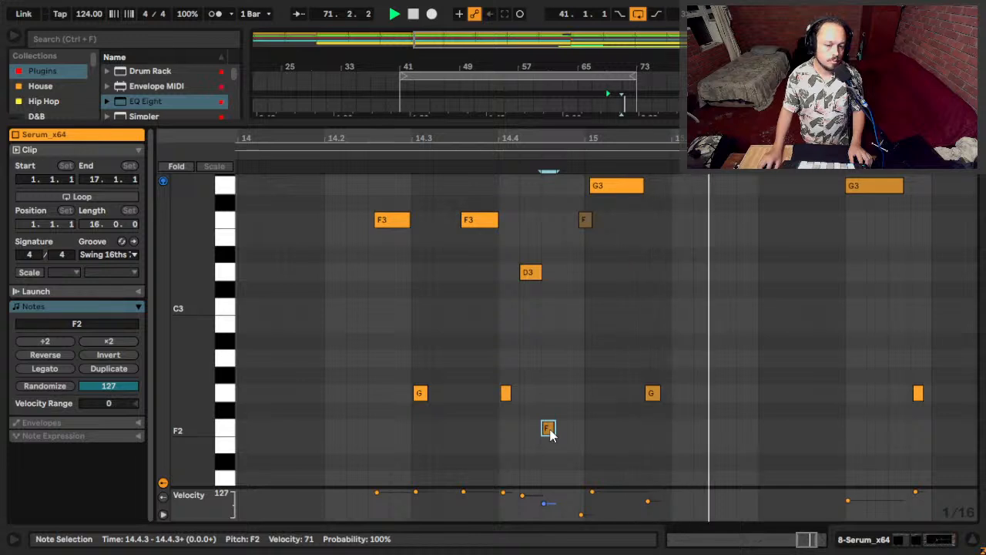
{"action": "key", "text": "space"}
{"action": "left_click_drag", "start_coordinate": [550, 434], "coordinate": [572, 436]}
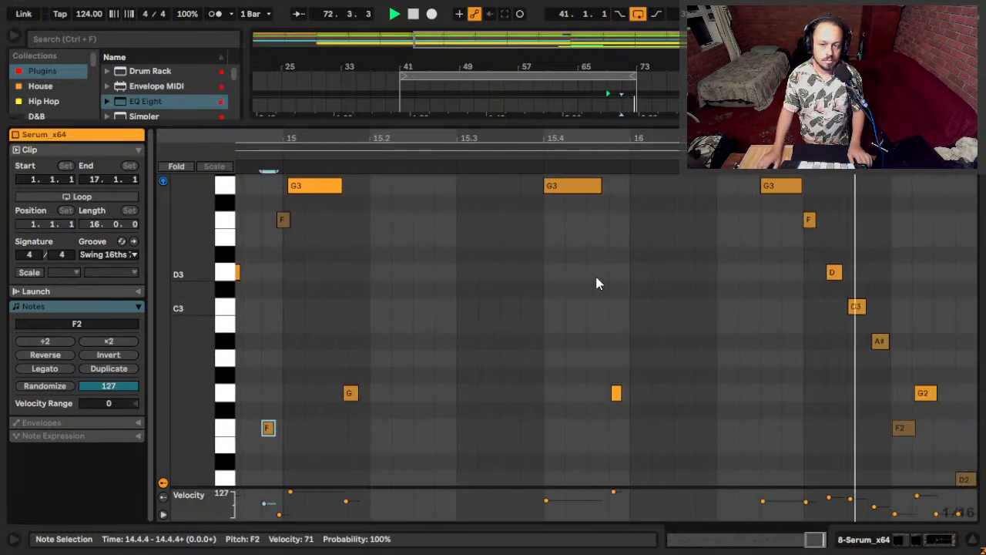
Return to the track's device view, show the arrangement from bar 1, stop playback and save the set.
{"action": "key", "text": "shift+Tab"}
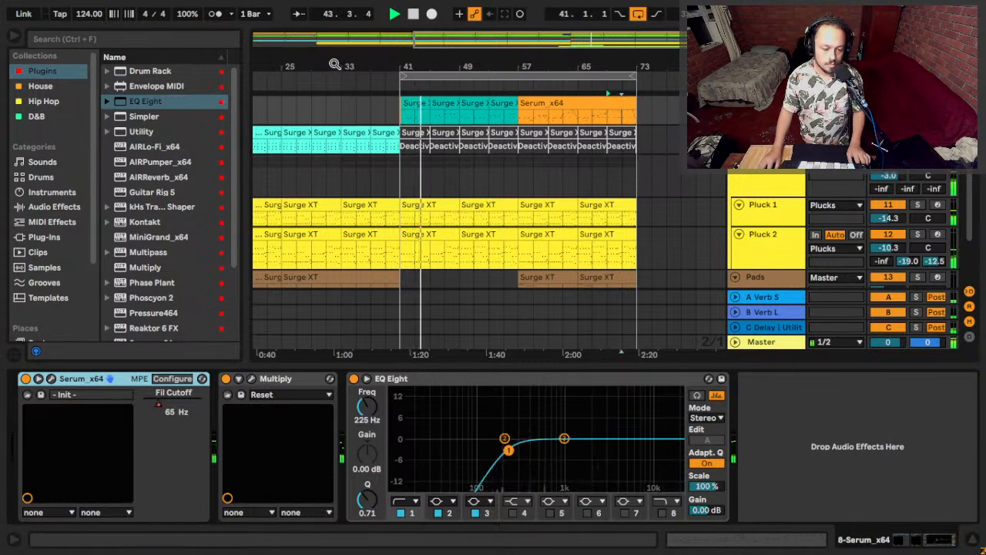
{"action": "left_click_drag", "start_coordinate": [335, 65], "coordinate": [370, 54]}
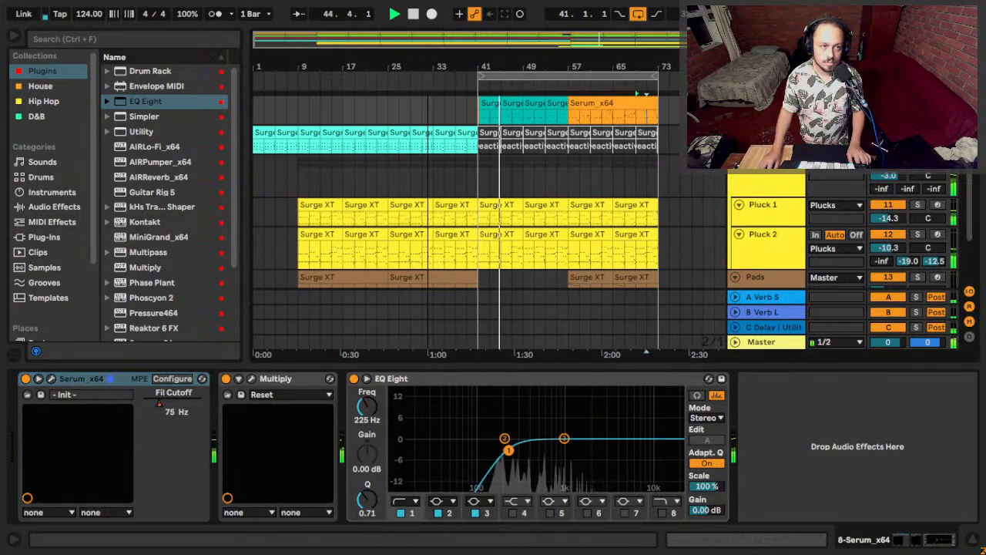
{"action": "scroll", "coordinate": [430, 149], "scroll_direction": "down", "scroll_amount": 3}
{"action": "scroll", "coordinate": [430, 148], "scroll_direction": "down", "scroll_amount": 2}
{"action": "key", "text": "space"}
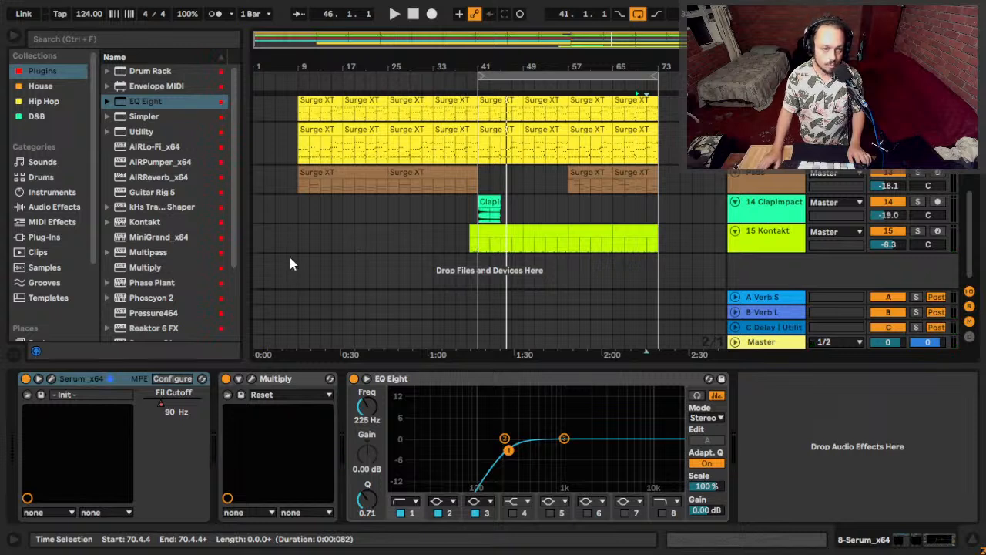
{"action": "key", "text": "ctrl+s"}
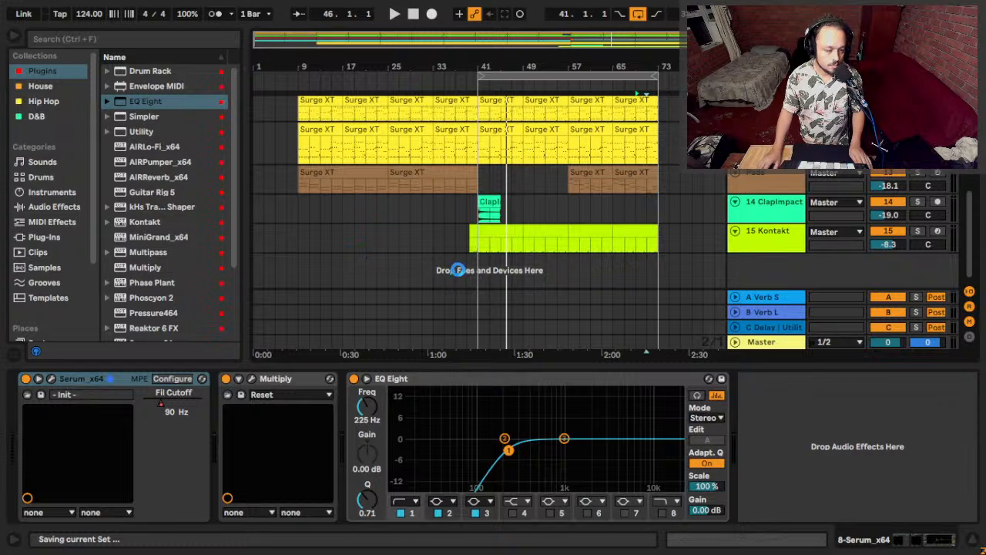
Set the insert mark at 1.1.1 and play the arrangement from the beginning.
{"action": "left_click", "coordinate": [262, 271]}
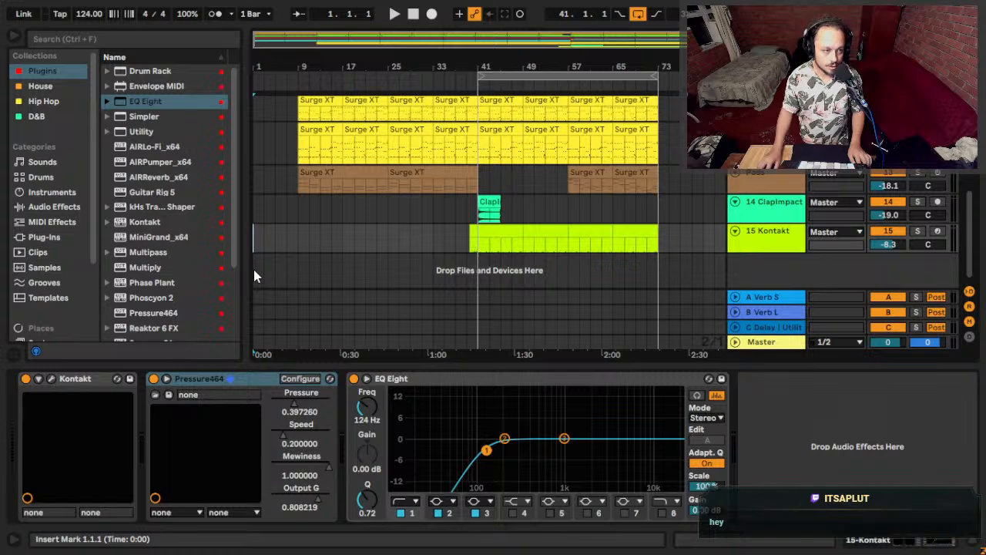
{"action": "key", "text": "alt+Tab"}
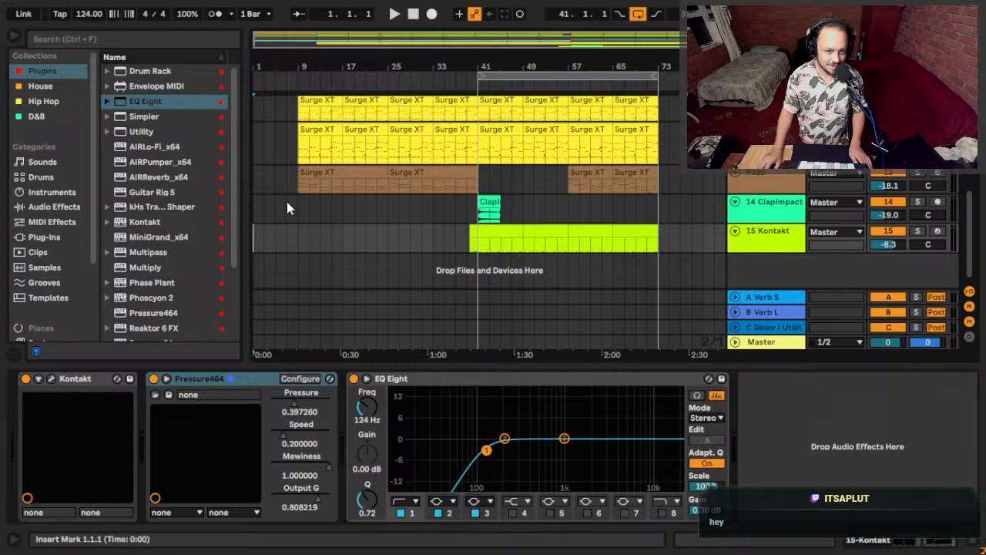
{"action": "scroll", "coordinate": [343, 158], "scroll_direction": "up", "scroll_amount": 5}
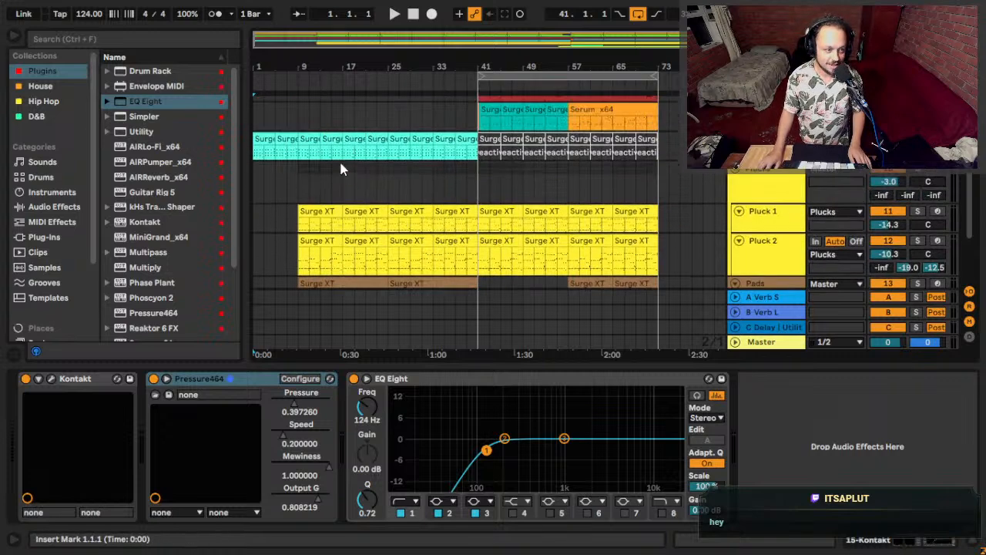
{"action": "scroll", "coordinate": [339, 177], "scroll_direction": "up", "scroll_amount": 10}
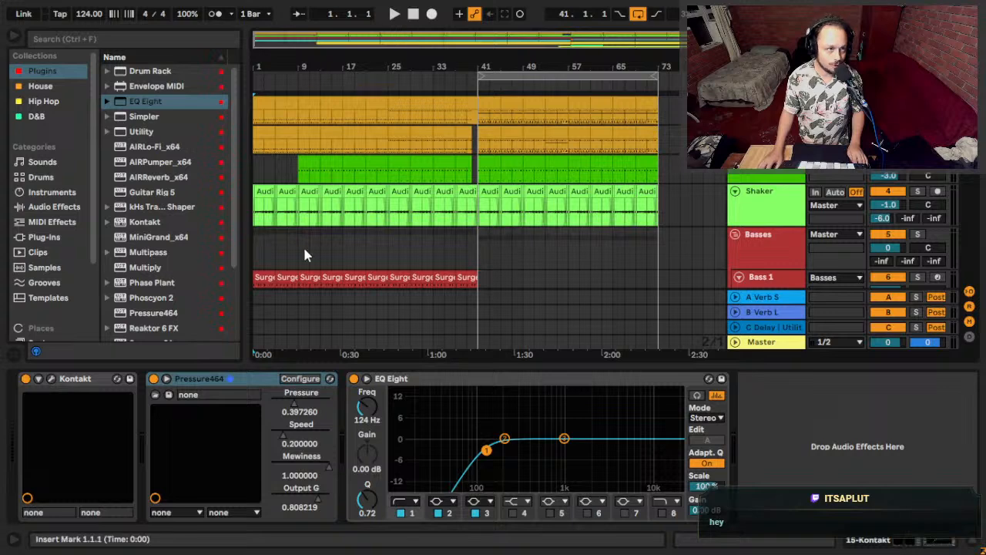
{"action": "scroll", "coordinate": [302, 239], "scroll_direction": "down", "scroll_amount": 15}
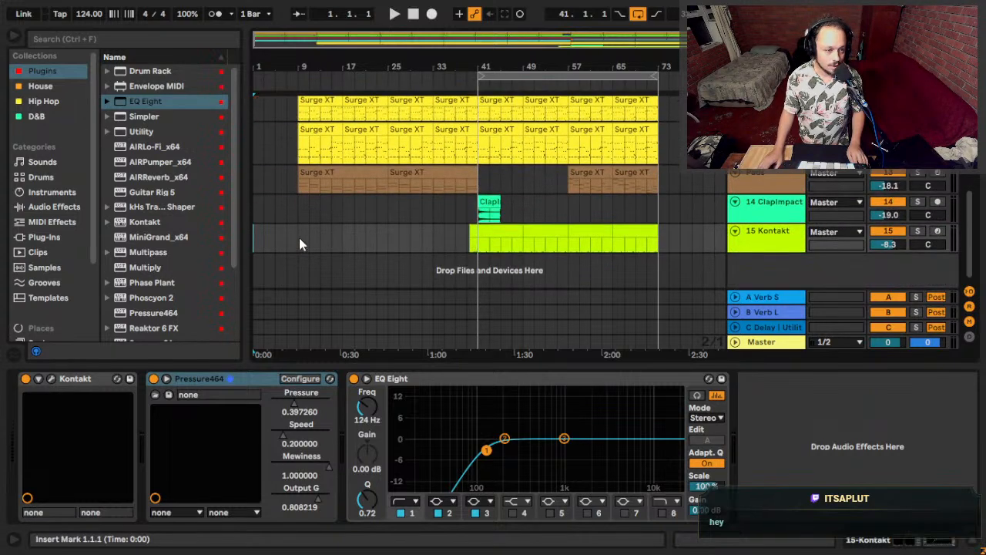
{"action": "key", "text": "space"}
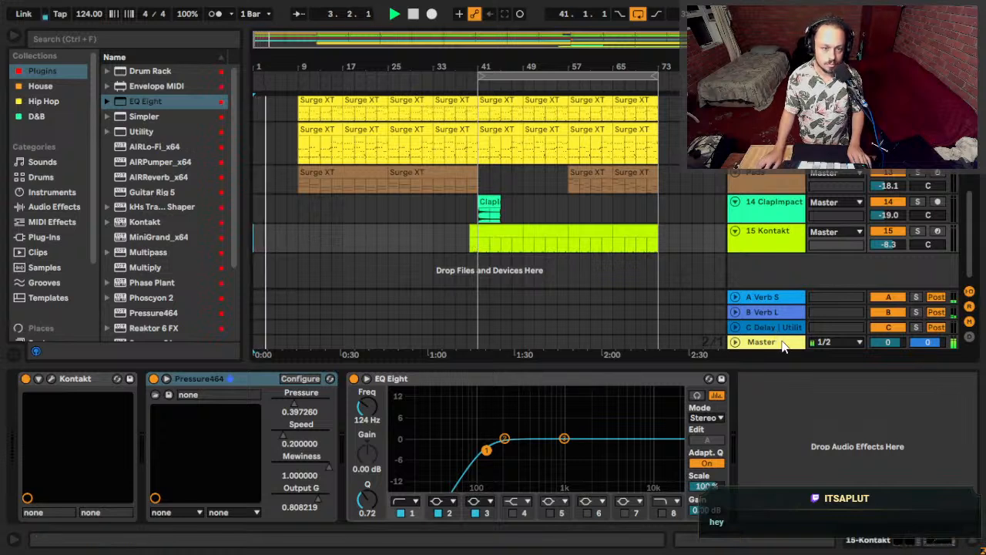
Deactivate the first two Pluck 2 clips, covering bars 9 to 25, and delete them.
{"action": "scroll", "coordinate": [324, 165], "scroll_direction": "up", "scroll_amount": 1}
{"action": "left_click", "coordinate": [325, 175]}
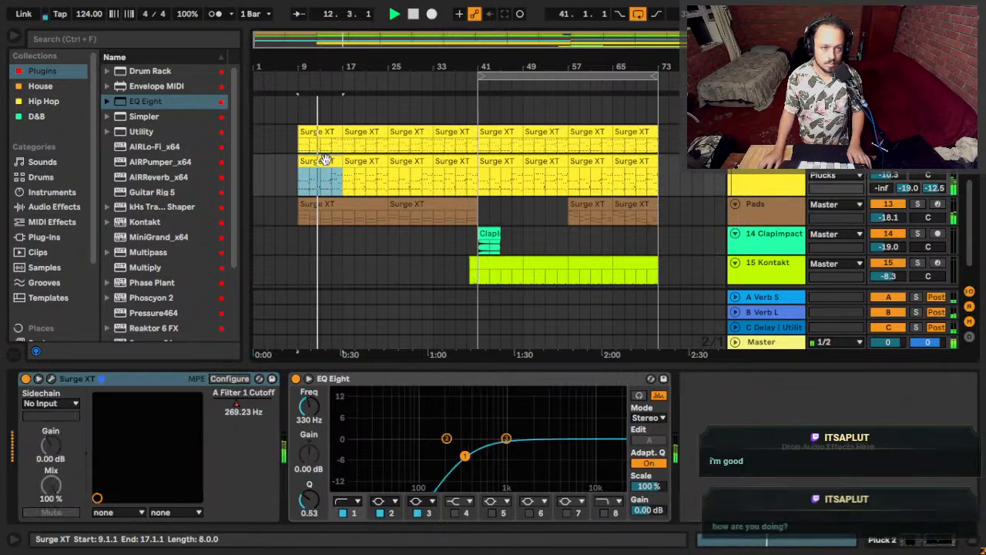
{"action": "key", "text": "0"}
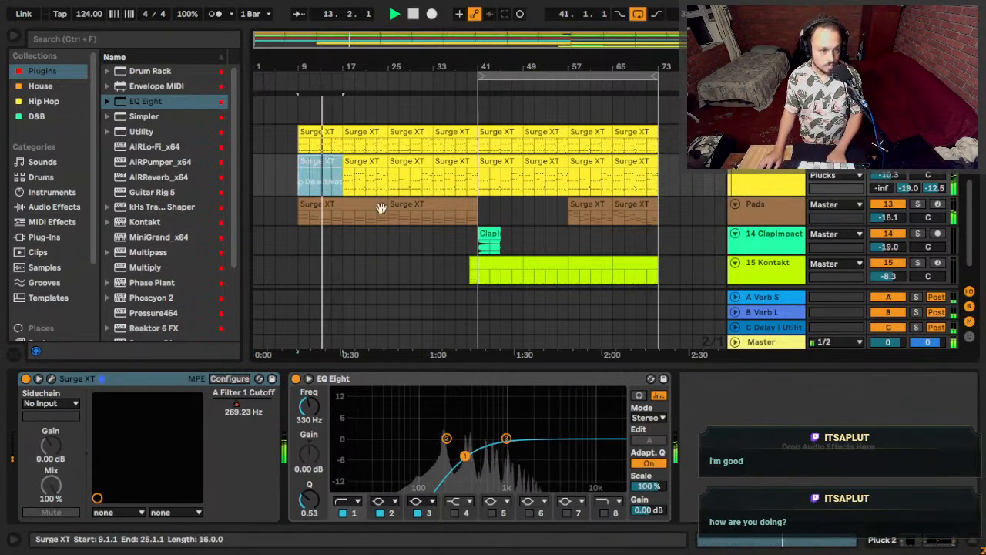
{"action": "left_click", "coordinate": [359, 165]}
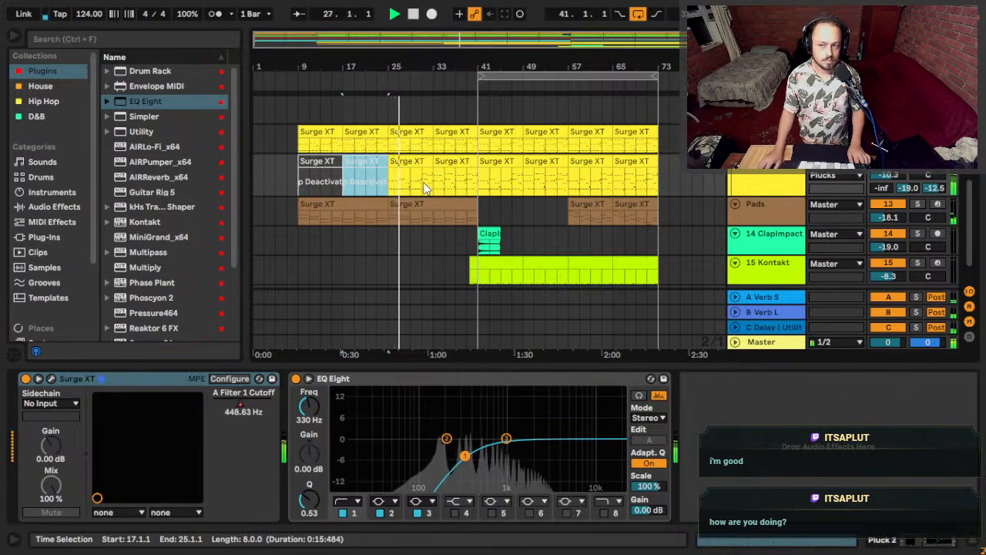
{"action": "left_click", "coordinate": [327, 157]}
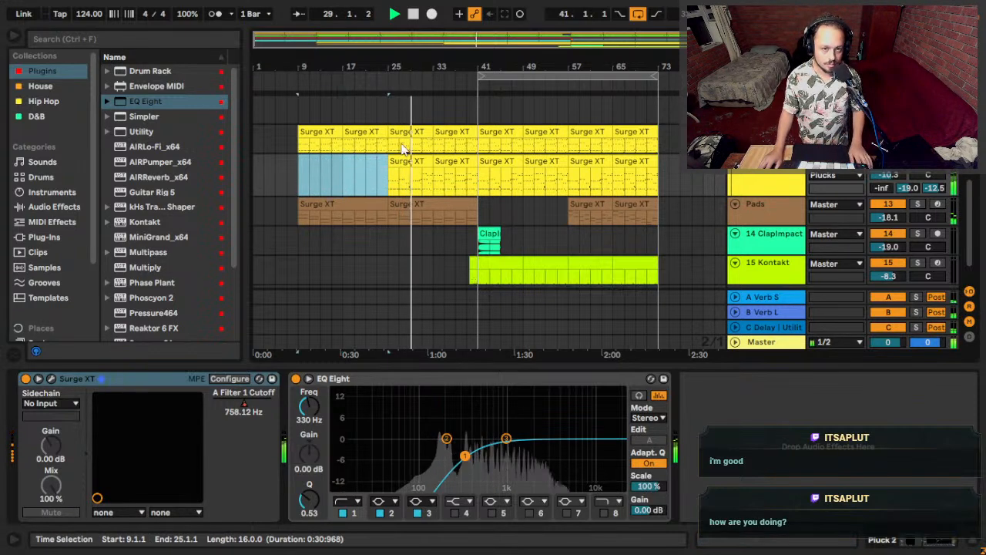
{"action": "key", "text": "Delete"}
{"action": "left_click", "coordinate": [375, 175]}
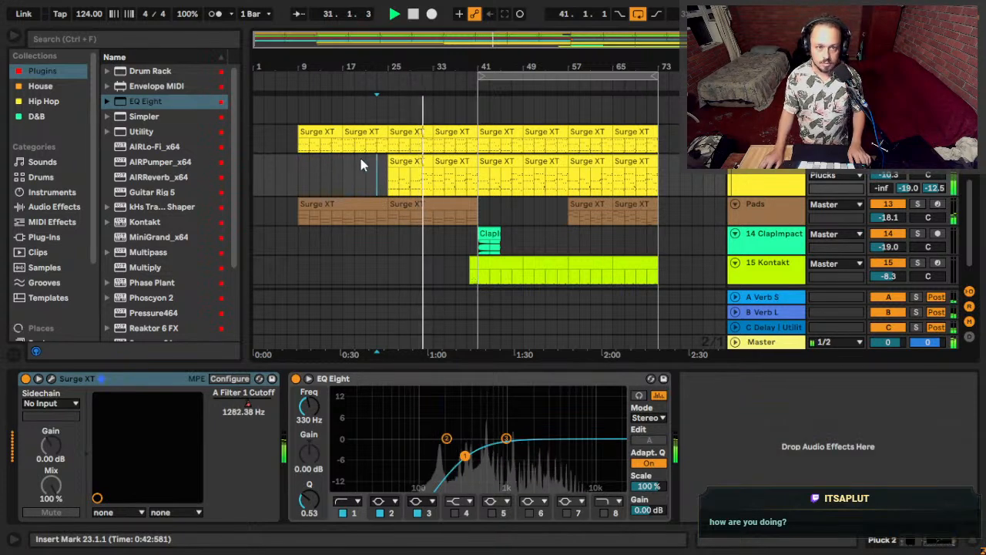
Lower the Pluck 2 Filter 1 Cutoff automation peak just before bar 41 to 2437.31 Hz and hide the automation.
{"action": "key", "text": "a"}
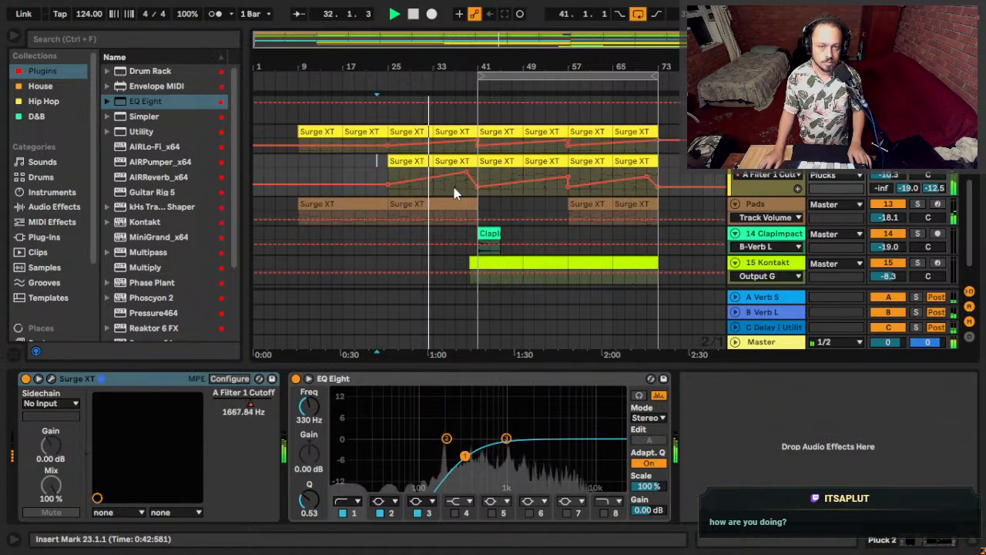
{"action": "mouse_move", "coordinate": [459, 180]}
{"action": "left_click_drag", "start_coordinate": [460, 179], "coordinate": [466, 182]}
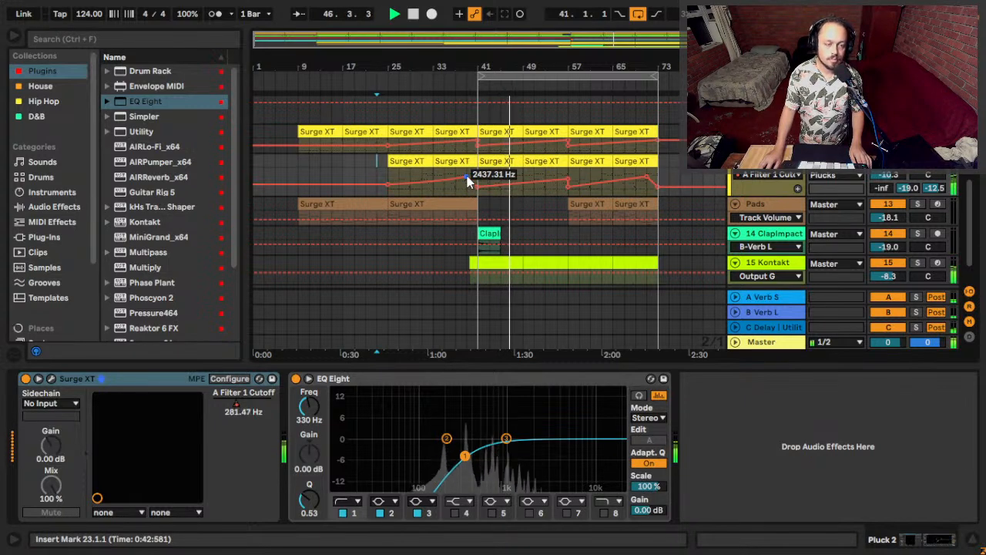
{"action": "key", "text": "a"}
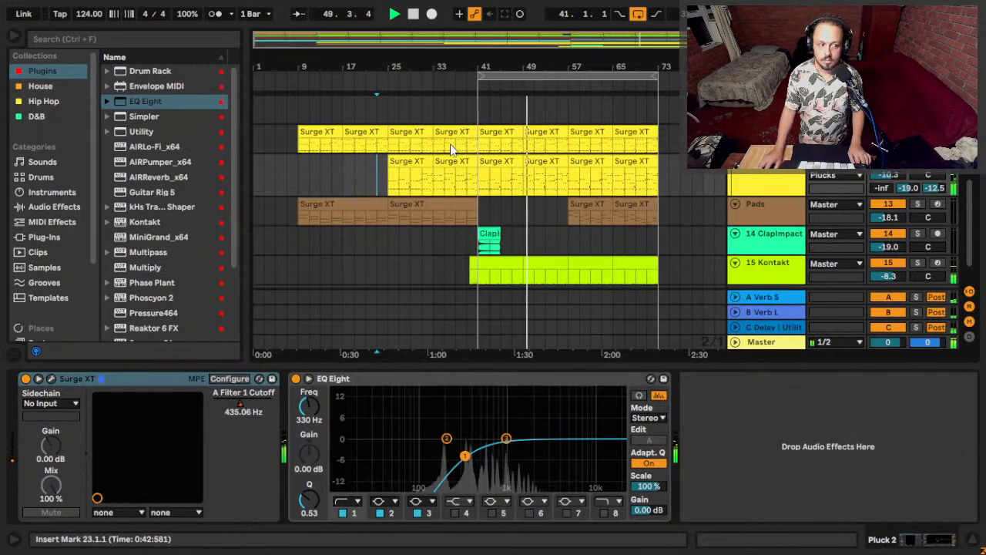
Open the Serum_x64 lead clip starting at bar 57 for note editing and stop playback.
{"action": "scroll", "coordinate": [482, 162], "scroll_direction": "up", "scroll_amount": 5}
{"action": "scroll", "coordinate": [481, 159], "scroll_direction": "up", "scroll_amount": 3}
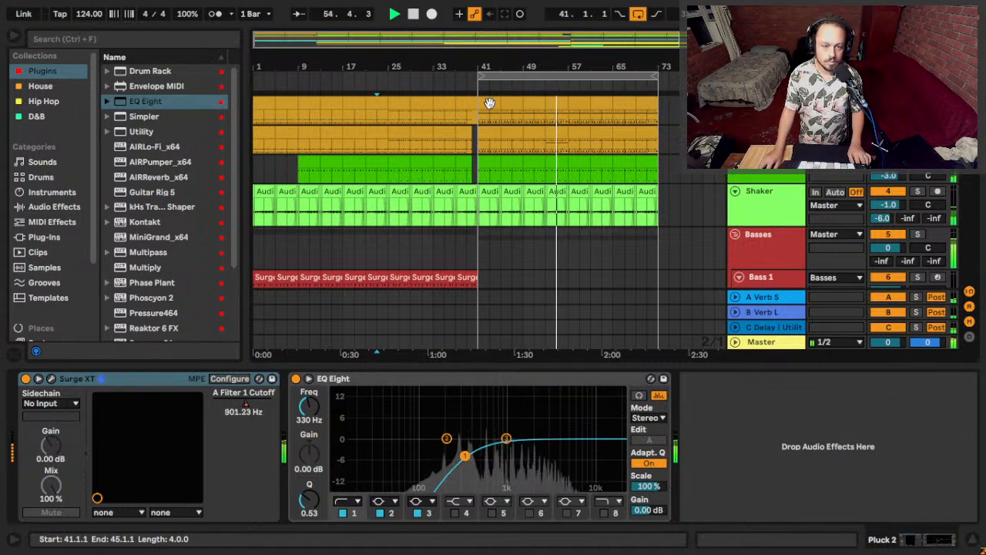
{"action": "scroll", "coordinate": [611, 232], "scroll_direction": "down", "scroll_amount": 5}
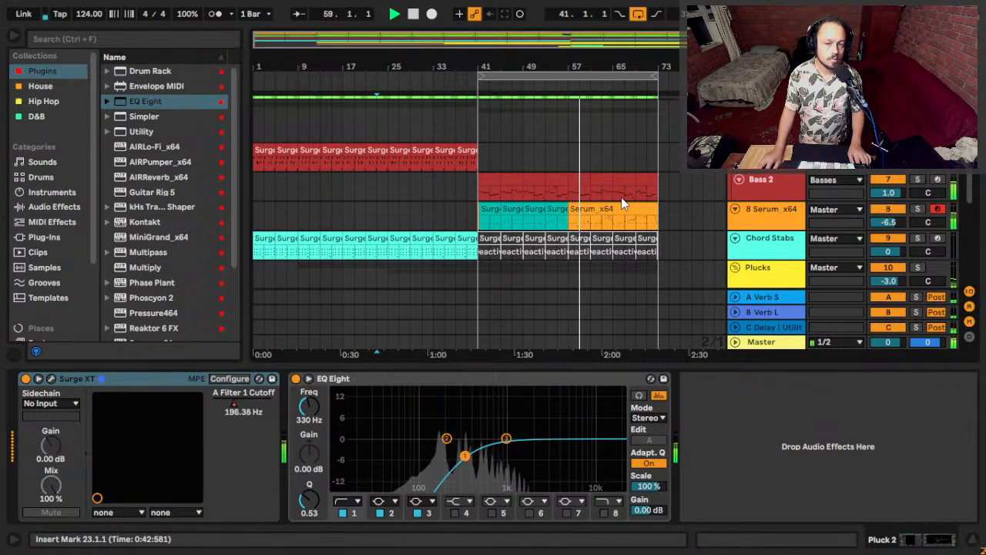
{"action": "left_click", "coordinate": [583, 204]}
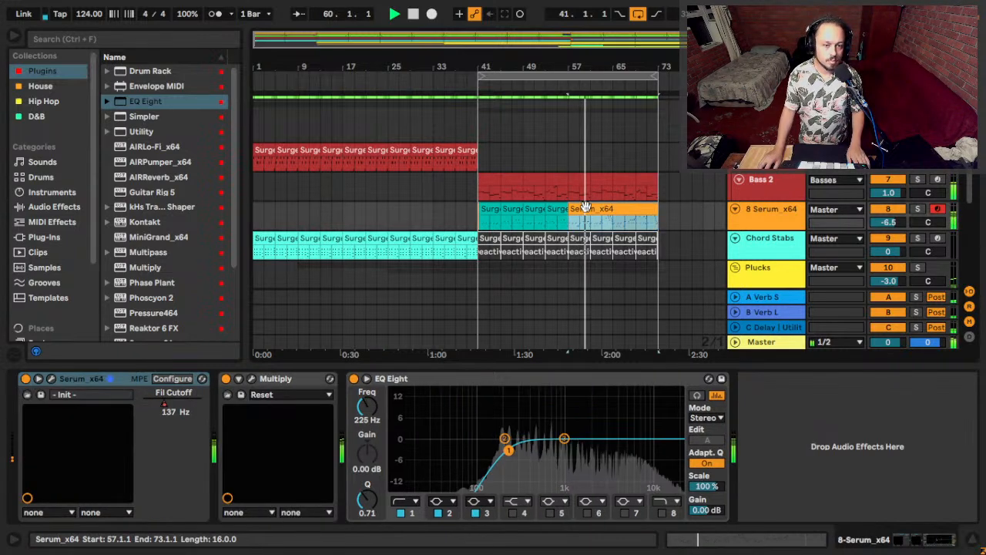
{"action": "double_click", "coordinate": [583, 205]}
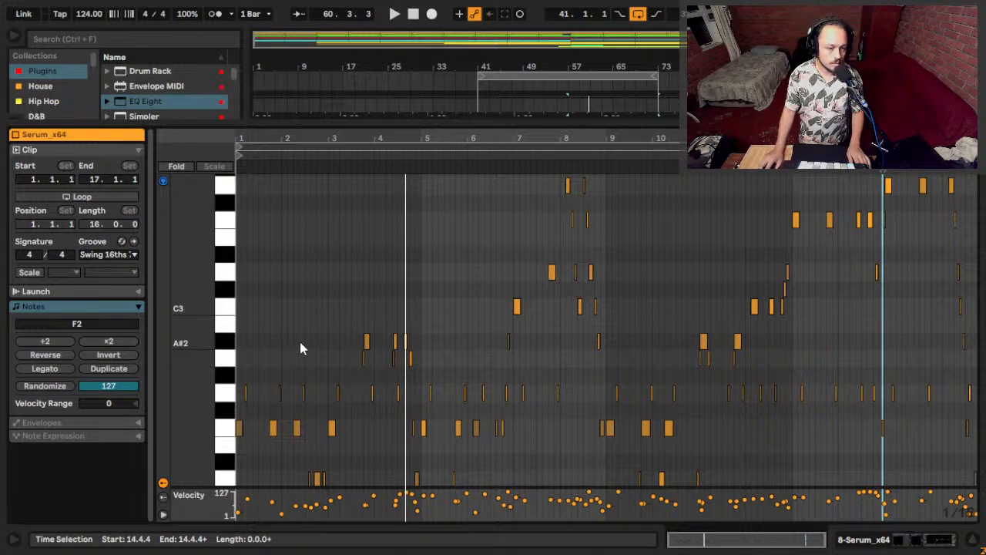
Adjust the short D2 note in the second half of the clip's bar 2 to start at 2.3.2.
{"action": "scroll", "coordinate": [299, 345], "scroll_direction": "down", "scroll_amount": 5}
{"action": "left_click_drag", "start_coordinate": [292, 138], "coordinate": [336, 255]}
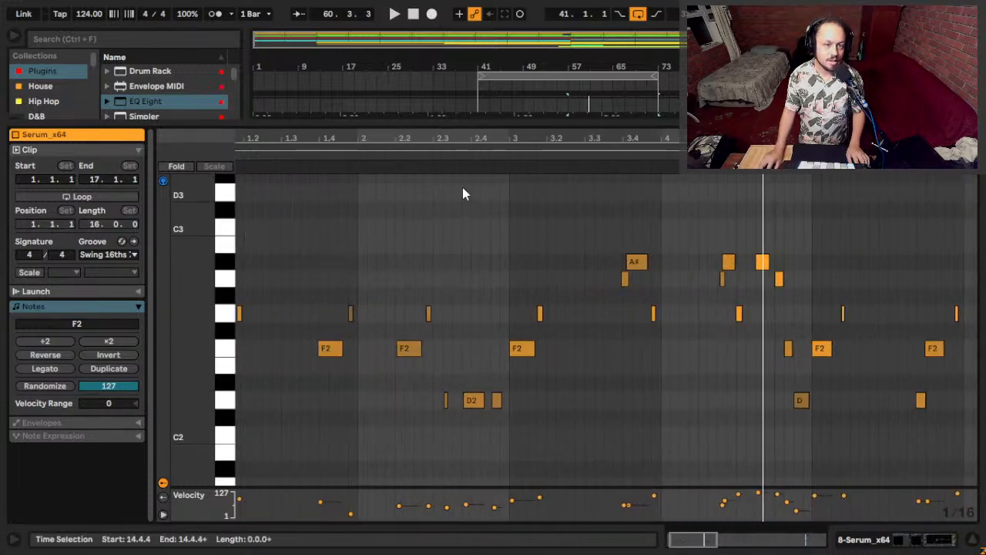
{"action": "scroll", "coordinate": [464, 201], "scroll_direction": "up", "scroll_amount": 5}
{"action": "left_click_drag", "start_coordinate": [493, 398], "coordinate": [422, 401]}
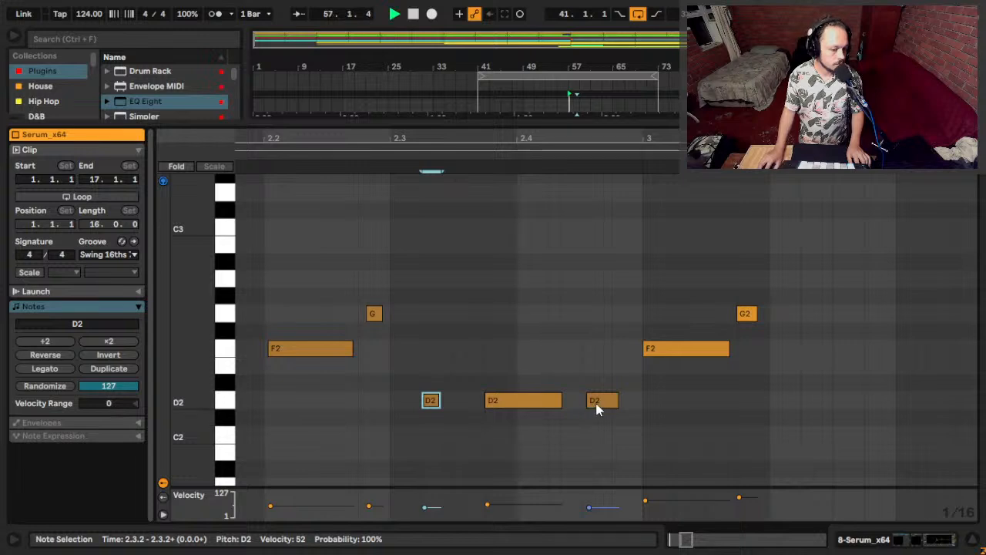
Move the last D2 note in the lead clip's bar 2 to 2.4.3 and extend the G2 note's start at 2.2.4 slightly earlier.
{"action": "left_click_drag", "start_coordinate": [589, 403], "coordinate": [582, 404]}
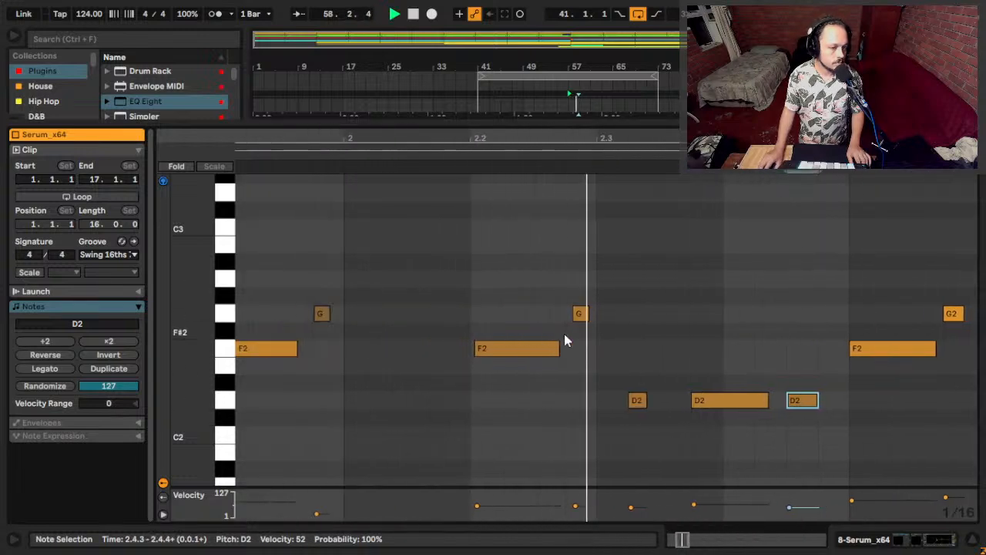
{"action": "left_click_drag", "start_coordinate": [574, 313], "coordinate": [568, 313]}
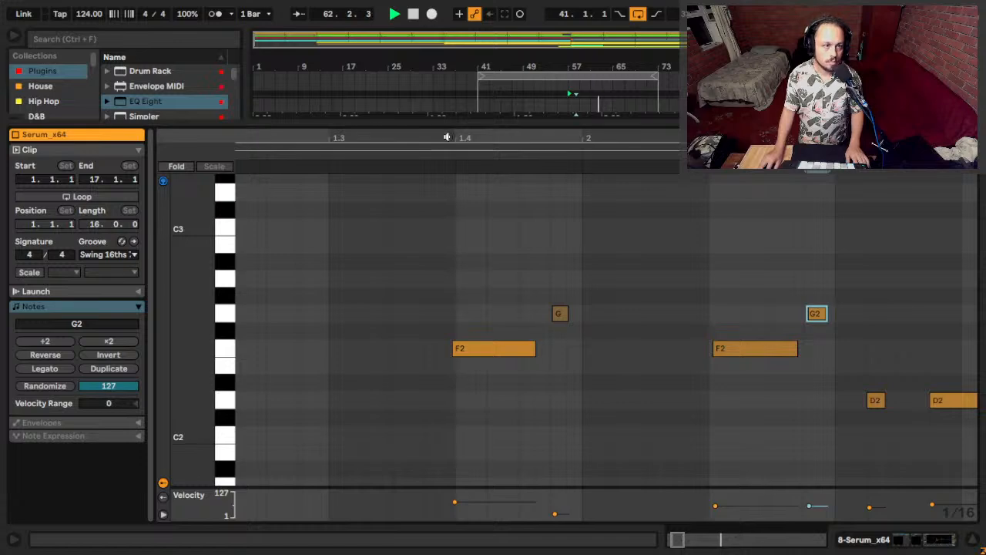
{"action": "key", "text": "shift+Tab"}
Reopen the Serum_x64 lead clip at its bar 11, lower the short A2 note at 11.1.4 to G2, and play the passage.
{"action": "left_click", "coordinate": [583, 192]}
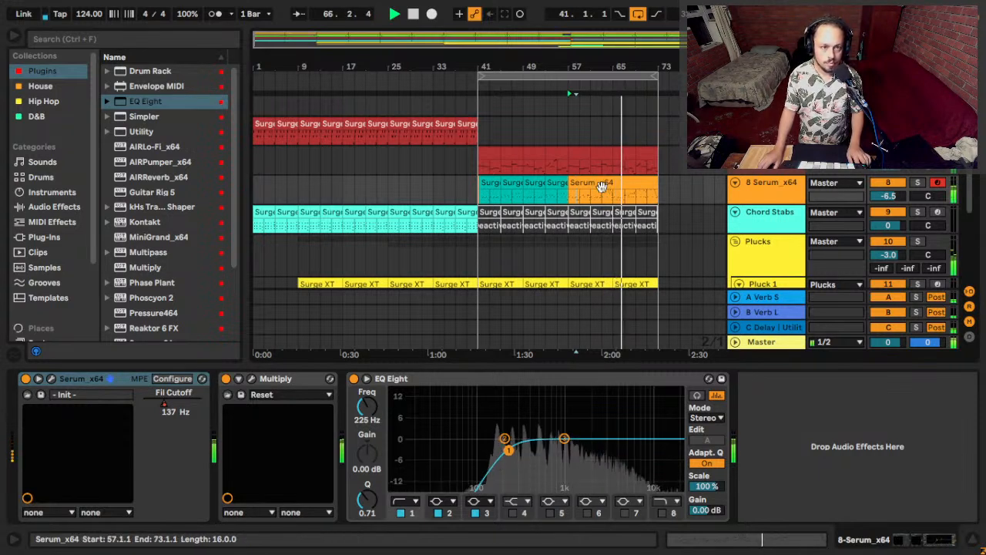
{"action": "left_click", "coordinate": [614, 173]}
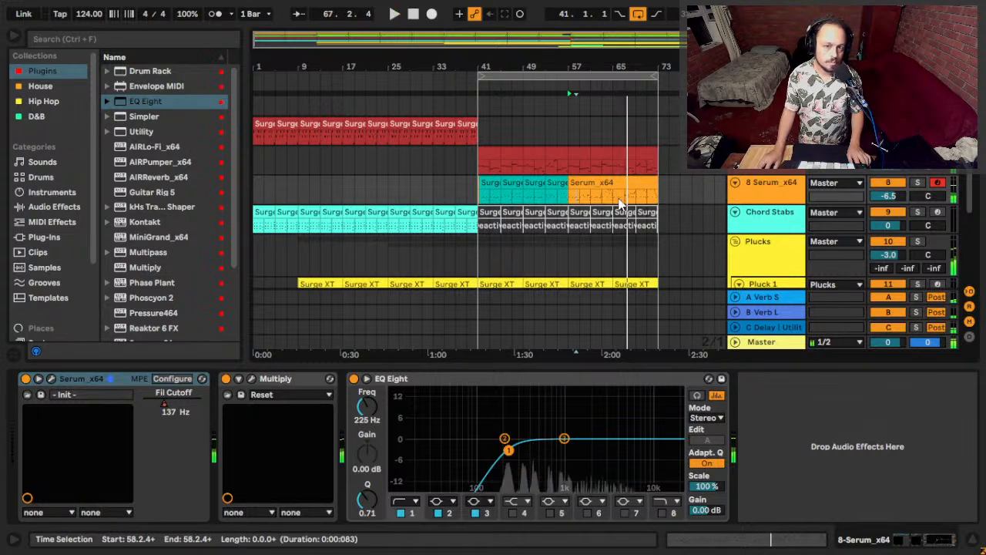
{"action": "double_click", "coordinate": [655, 166]}
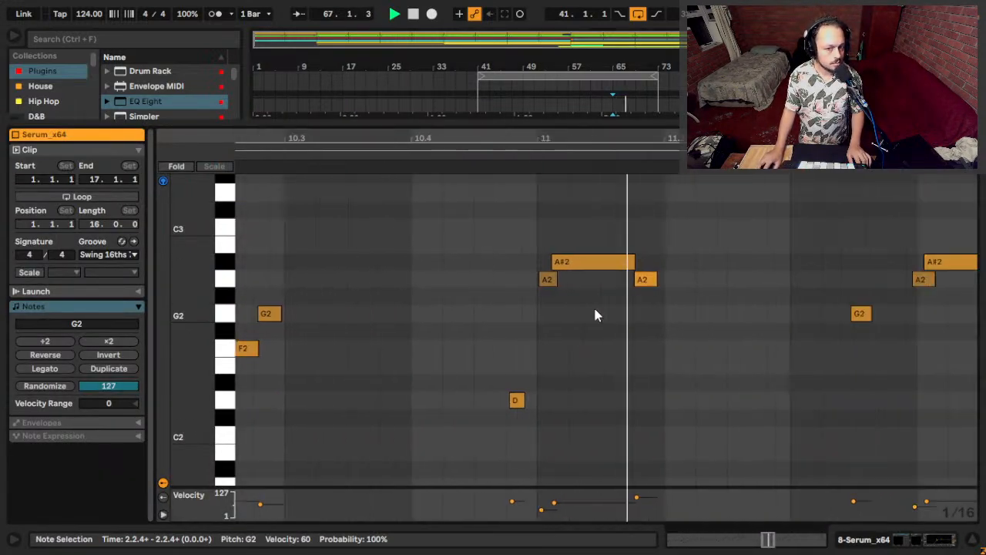
{"action": "key", "text": "space"}
{"action": "left_click_drag", "start_coordinate": [554, 228], "coordinate": [532, 273]}
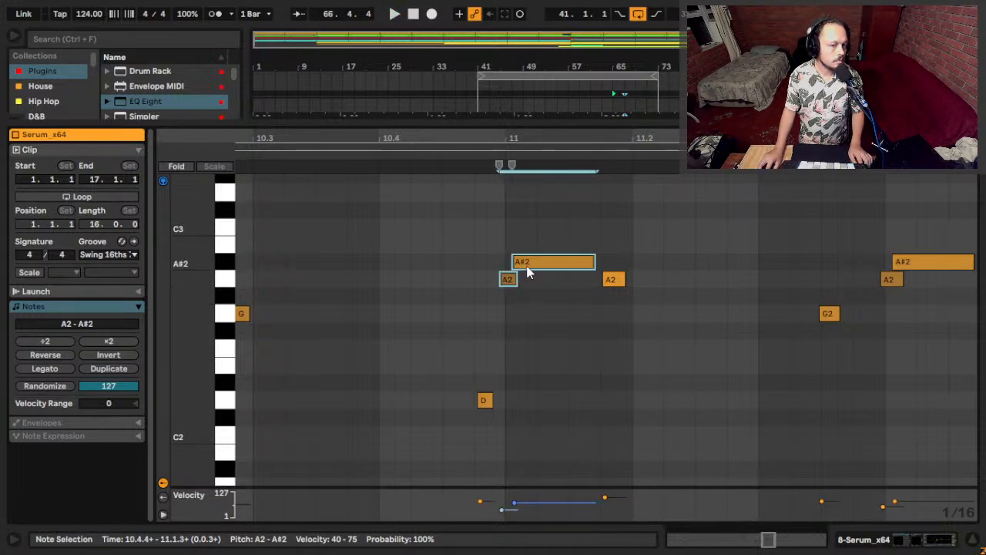
{"action": "left_click", "coordinate": [615, 284]}
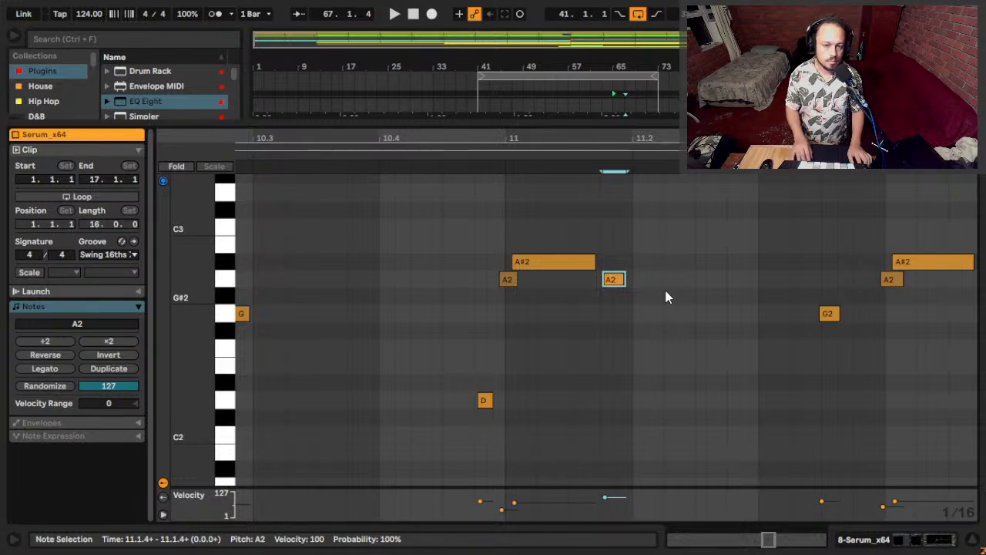
{"action": "key", "text": "Down"}
{"action": "key", "text": "Down"}
{"action": "key", "text": "space"}
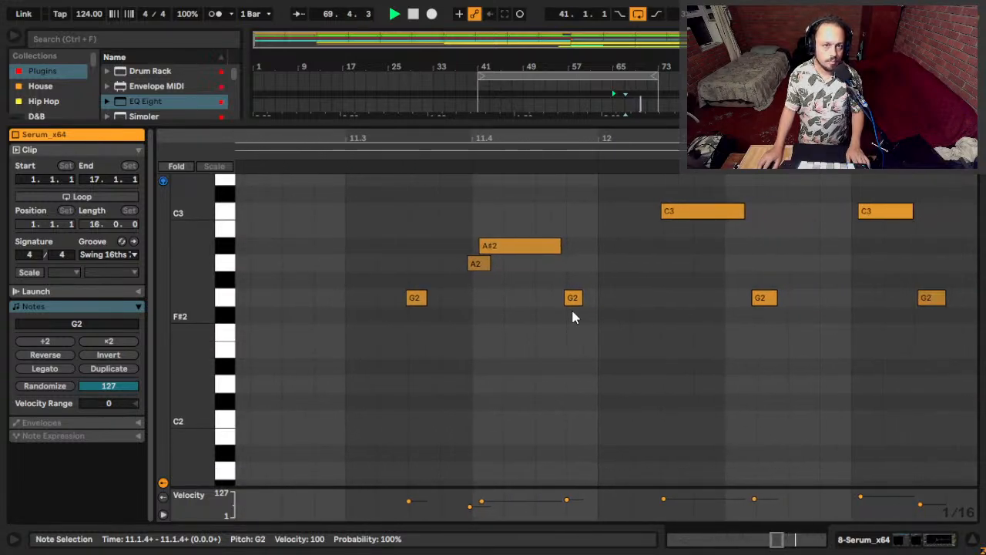
{"action": "key", "text": "shift+Tab"}
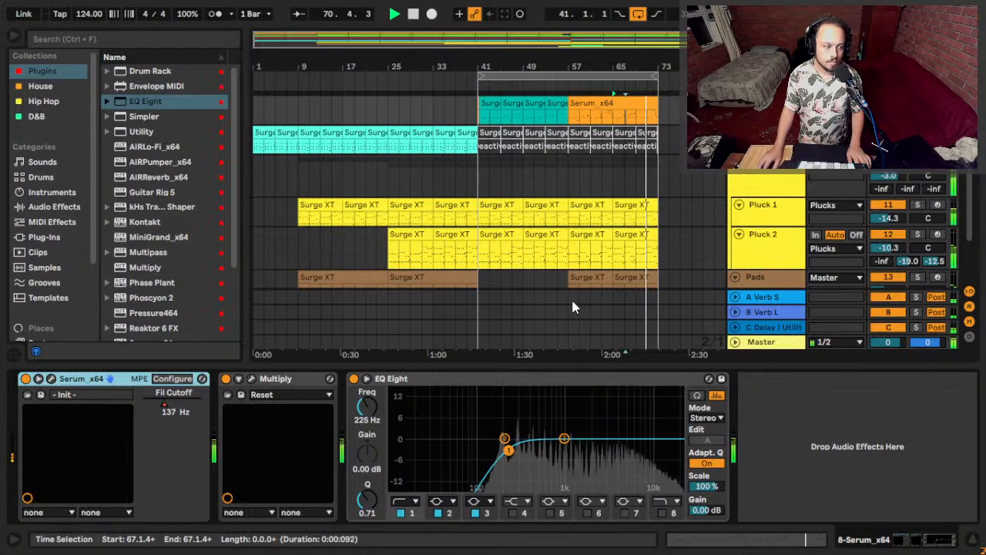
Save the project and place the insert marker at 1.1.1, the start of the arrangement.
{"action": "scroll", "coordinate": [657, 170], "scroll_direction": "up", "scroll_amount": 3}
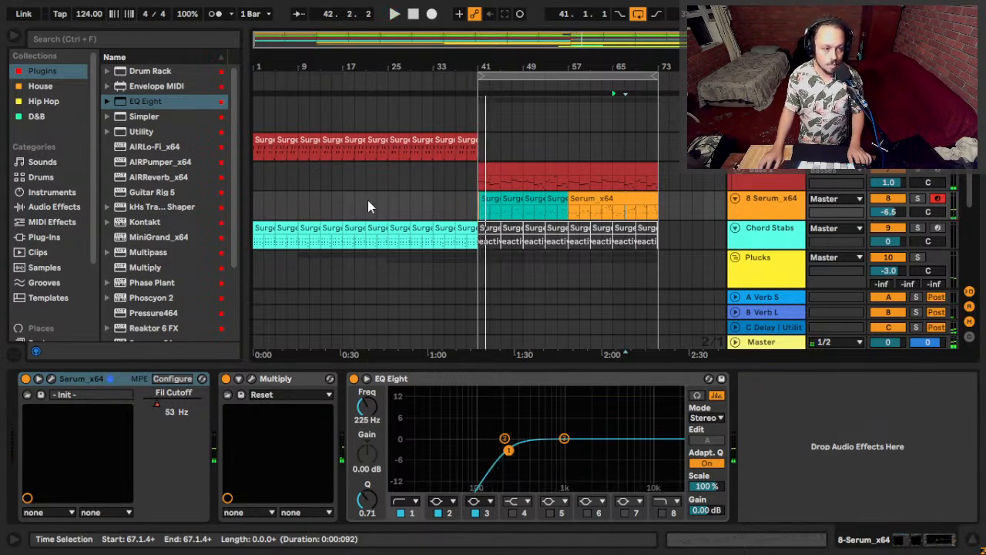
{"action": "key", "text": "ctrl+s"}
{"action": "key", "text": "alt+Tab"}
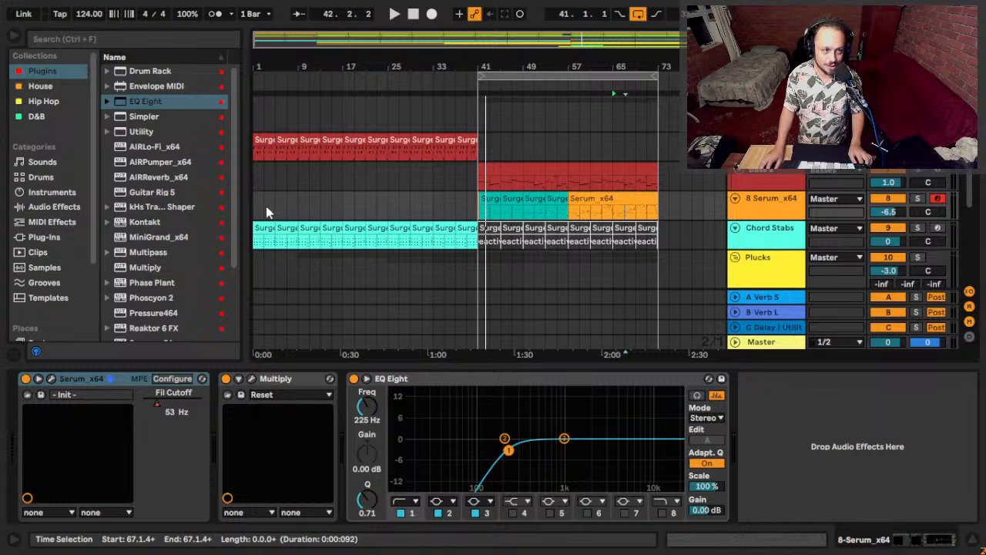
{"action": "left_click", "coordinate": [256, 219]}
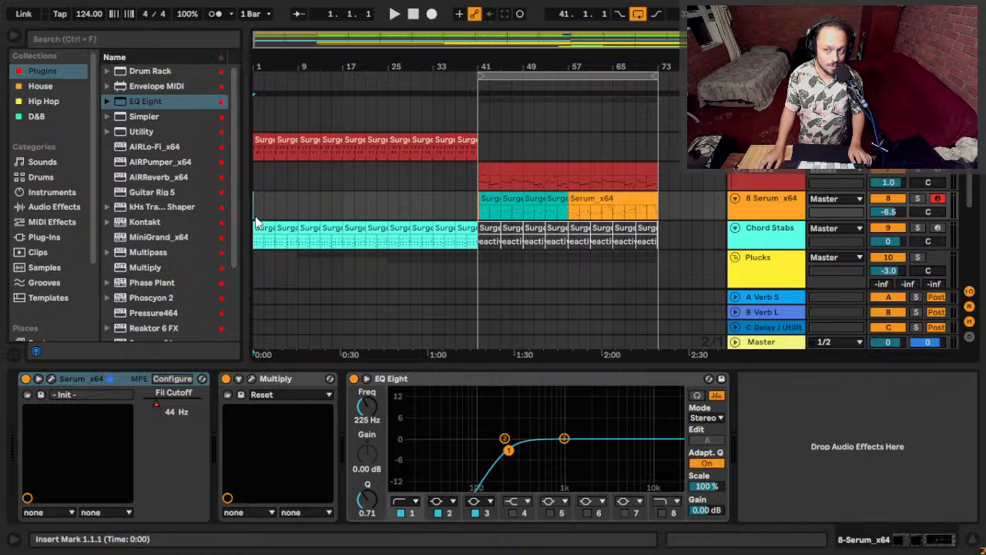
{"action": "scroll", "coordinate": [257, 223], "scroll_direction": "up", "scroll_amount": 3}
{"action": "scroll", "coordinate": [257, 223], "scroll_direction": "down", "scroll_amount": 6}
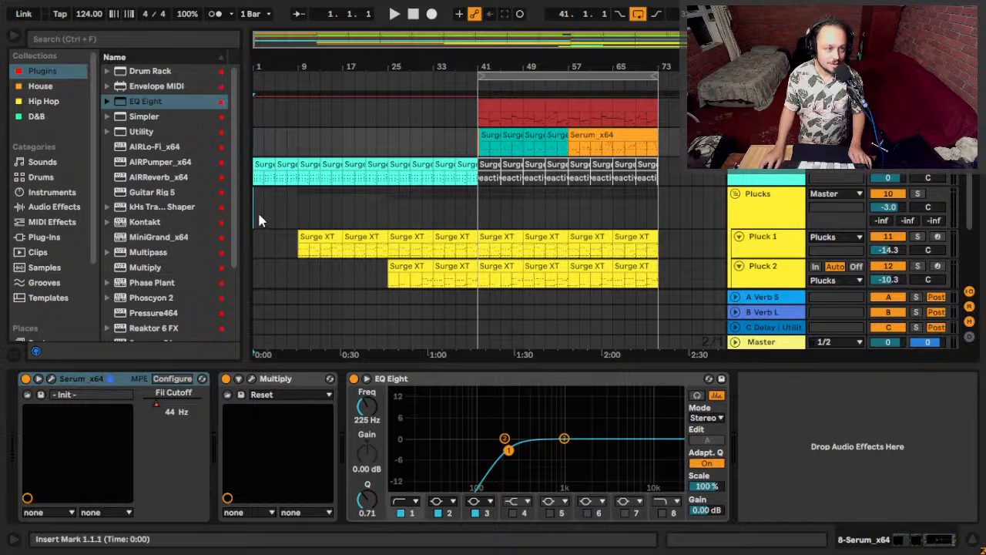
Place the insert marker at bar 1 and play the arrangement from there.
{"action": "left_click", "coordinate": [258, 214]}
{"action": "key", "text": "u"}
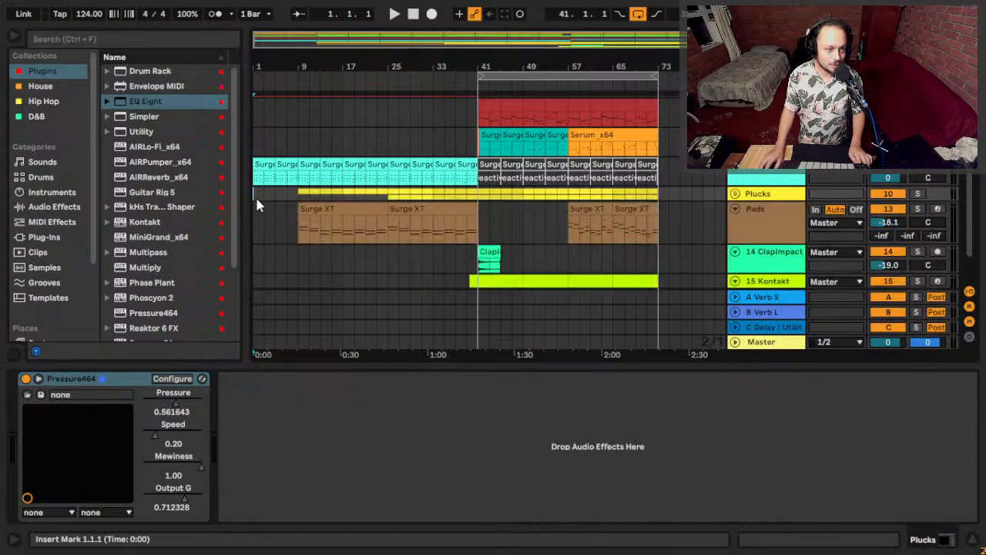
{"action": "key", "text": "u"}
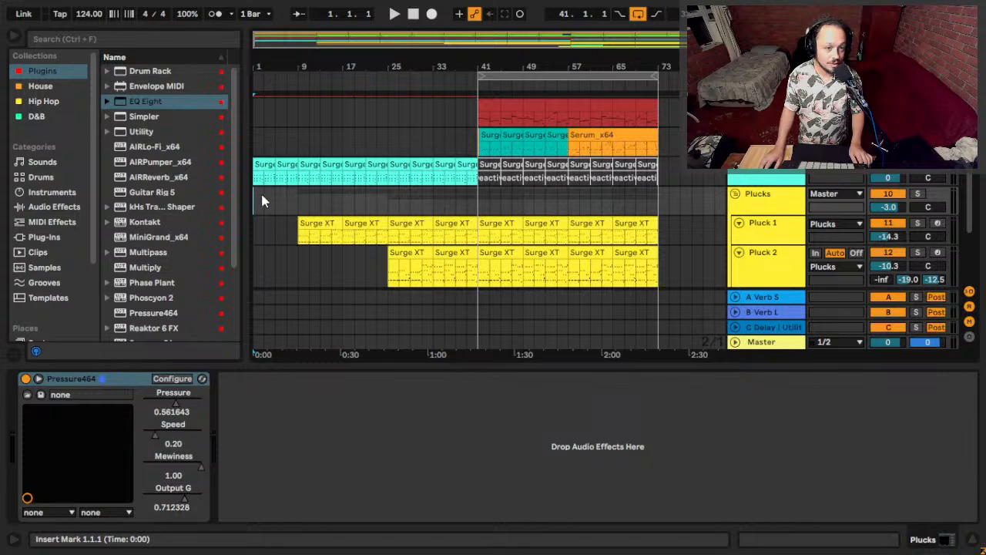
{"action": "scroll", "coordinate": [263, 197], "scroll_direction": "up", "scroll_amount": 5}
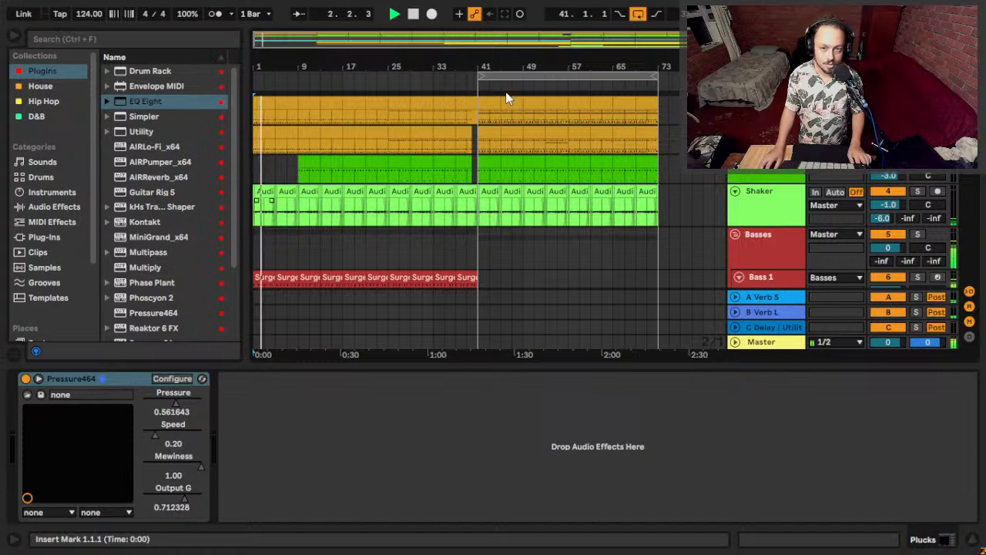
In the Master track's EQ Eight, enable the band 1 low cut and set its frequency to about 26.1 Hz.
{"action": "left_click", "coordinate": [784, 344]}
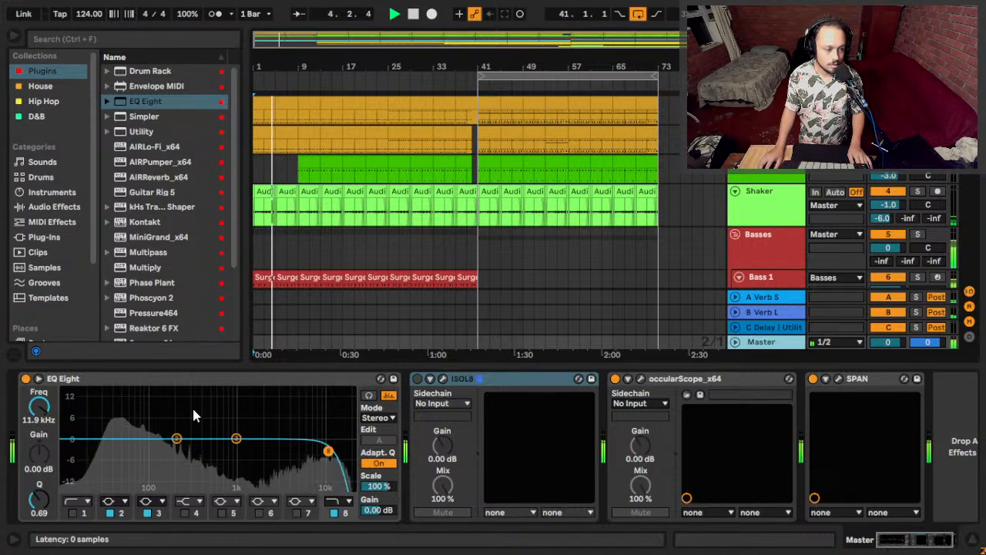
{"action": "left_click", "coordinate": [71, 510]}
{"action": "left_click_drag", "start_coordinate": [196, 452], "coordinate": [100, 451]}
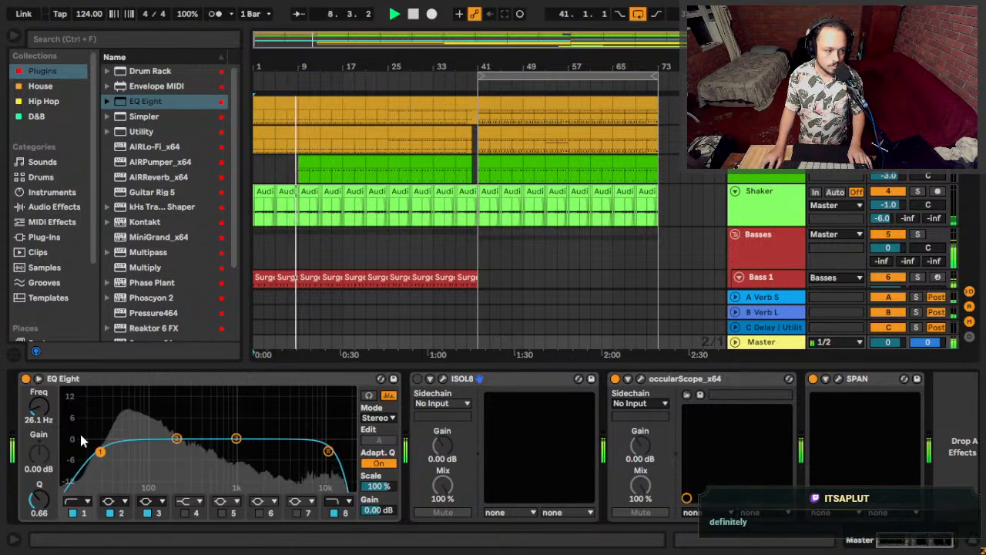
Replay the song with the low cut bypassed, re-enable it and set band 1 to about 31.6 Hz with a Q of about 0.56.
{"action": "left_click", "coordinate": [72, 512]}
{"action": "key", "text": "space"}
{"action": "key", "text": "space"}
{"action": "left_click", "coordinate": [71, 512]}
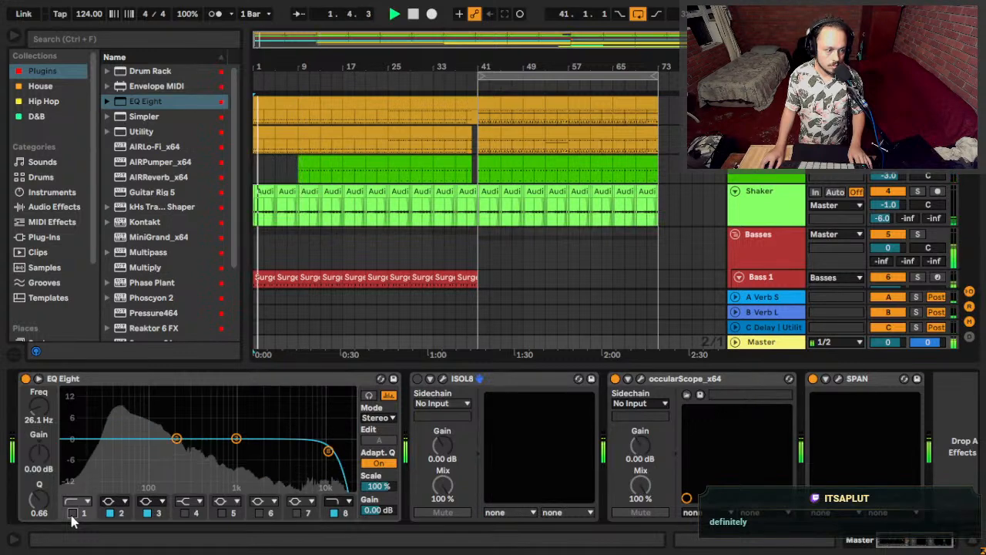
{"action": "left_click_drag", "start_coordinate": [100, 450], "coordinate": [108, 458]}
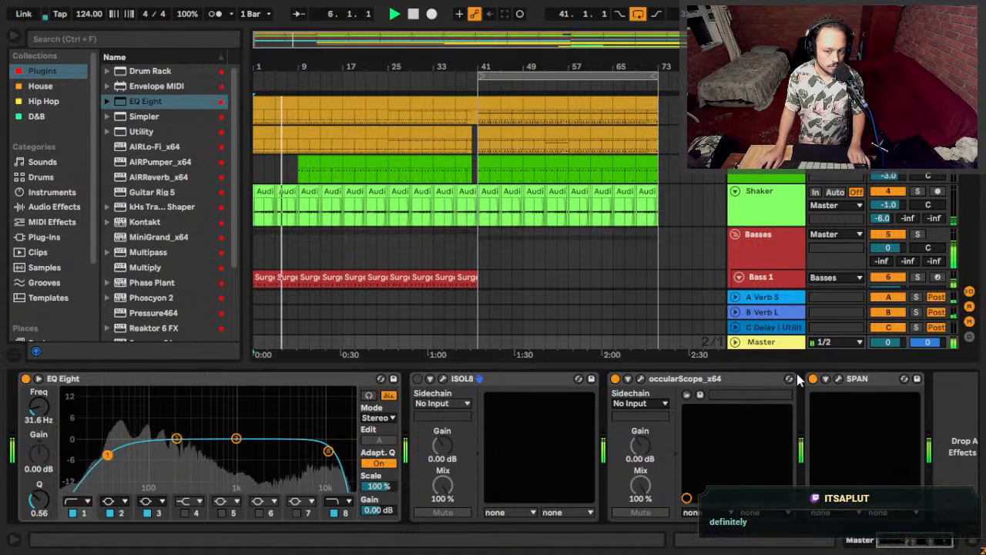
Examine the master's frequency spectrum in SPAN during playback, and hide the plug-in window.
{"action": "left_click", "coordinate": [837, 378]}
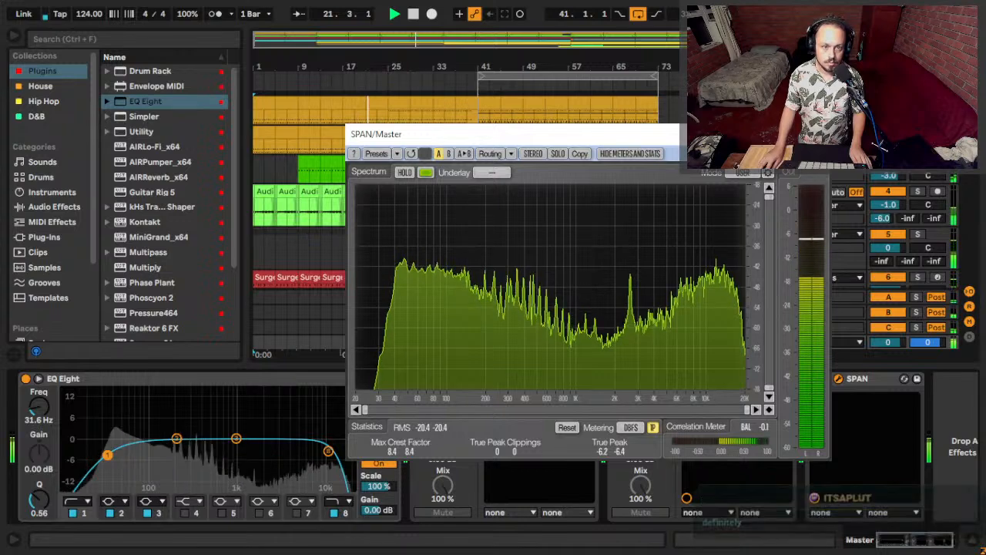
{"action": "key", "text": "ctrl+alt+p"}
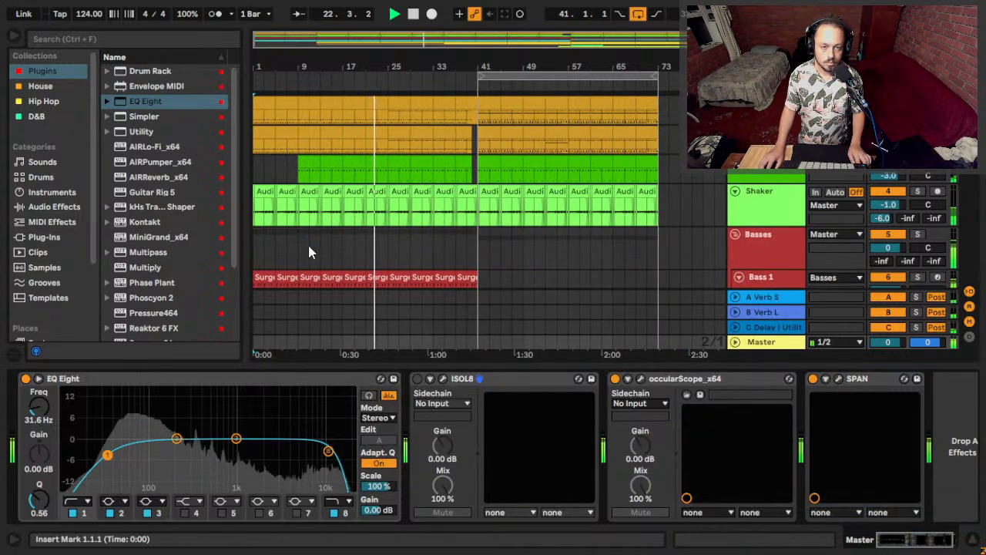
{"action": "left_click", "coordinate": [402, 279]}
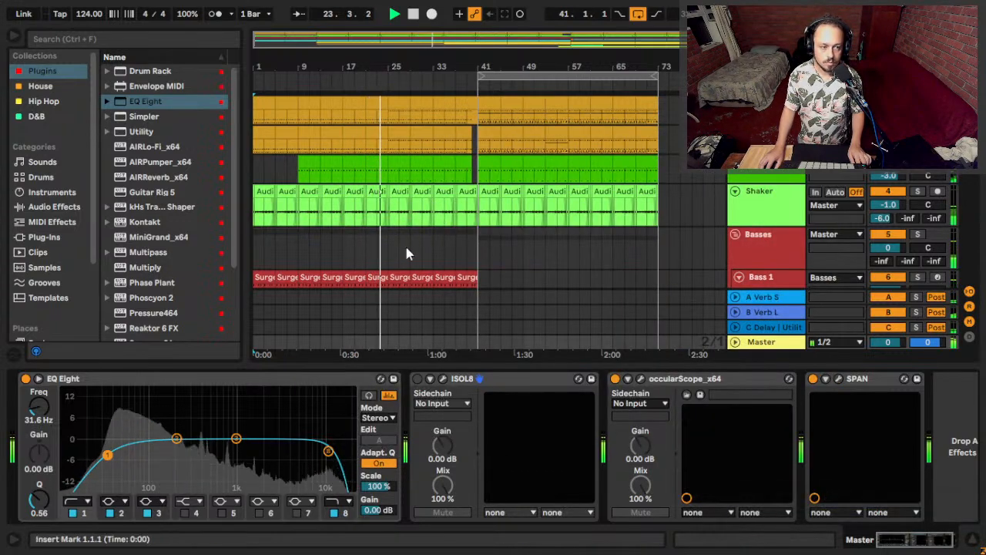
Hide the browser, device view, return tracks and overview to enlarge the arrangement area.
{"action": "scroll", "coordinate": [414, 258], "scroll_direction": "down", "scroll_amount": 2}
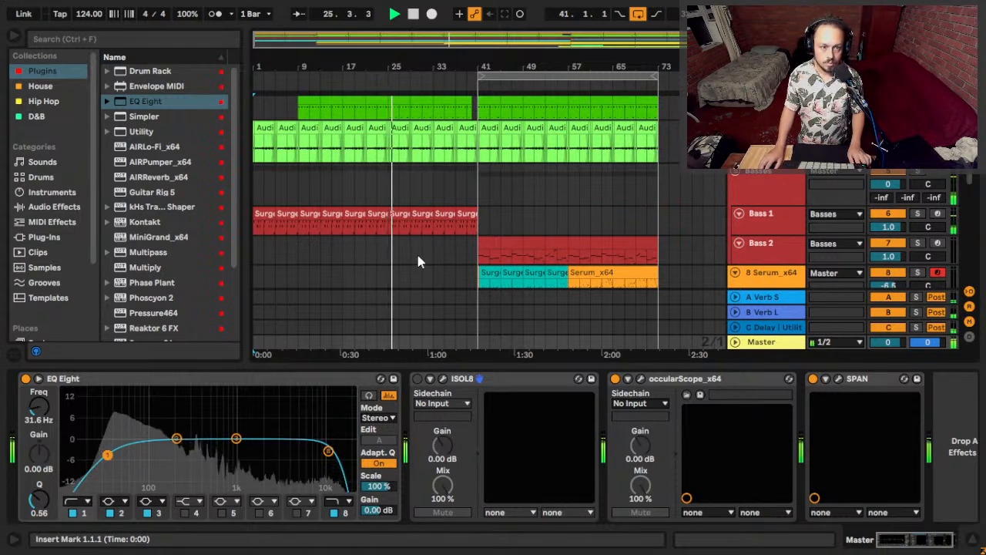
{"action": "scroll", "coordinate": [417, 246], "scroll_direction": "up", "scroll_amount": 2}
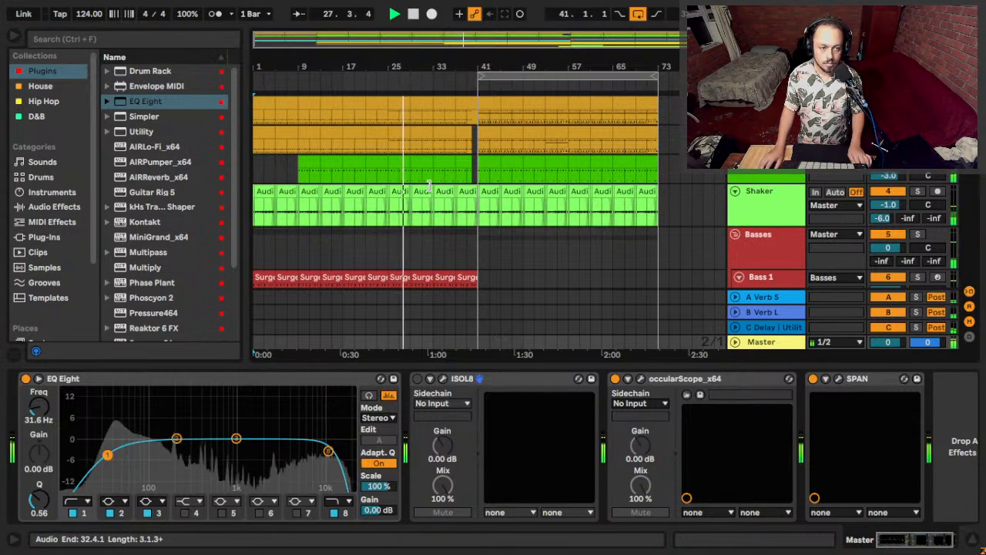
{"action": "scroll", "coordinate": [429, 188], "scroll_direction": "down", "scroll_amount": 2}
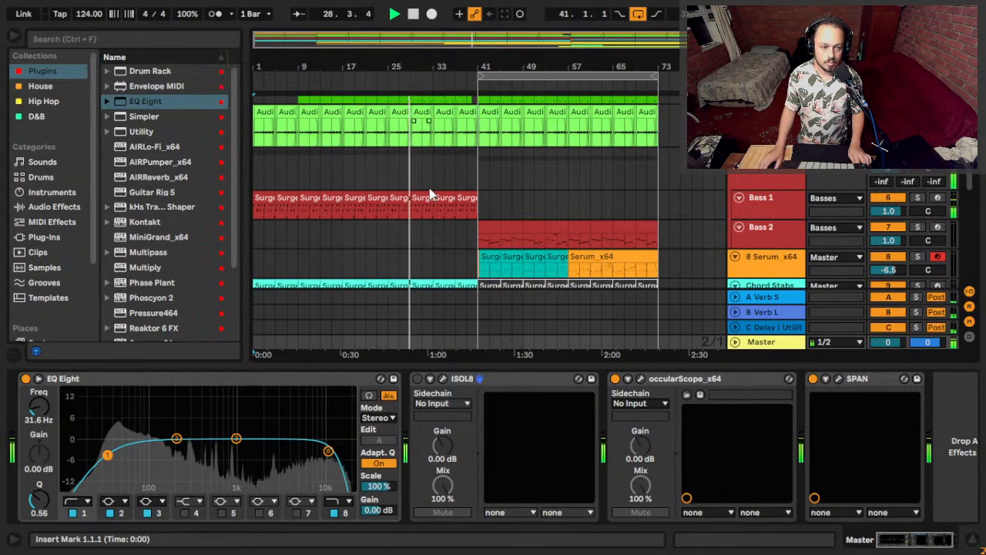
{"action": "key", "text": "ctrl+alt+b"}
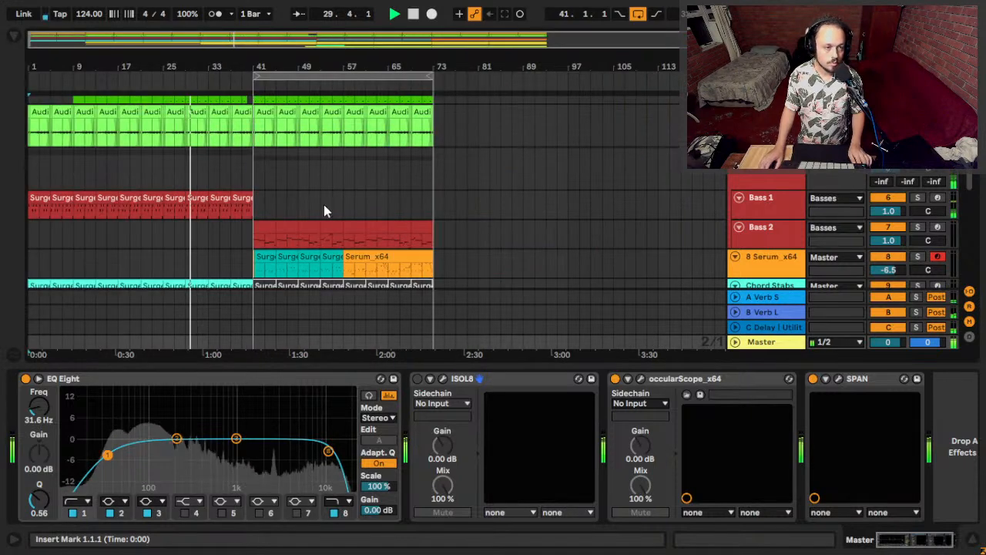
{"action": "scroll", "coordinate": [249, 203], "scroll_direction": "up", "scroll_amount": 1}
{"action": "scroll", "coordinate": [239, 234], "scroll_direction": "down", "scroll_amount": 3}
{"action": "scroll", "coordinate": [239, 235], "scroll_direction": "down", "scroll_amount": 4}
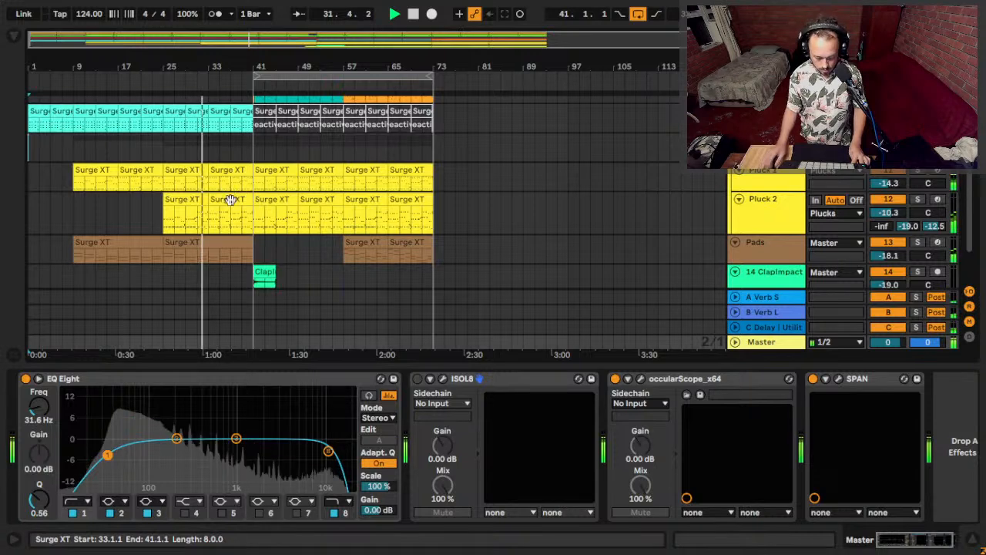
{"action": "key", "text": "ctrl+alt+l"}
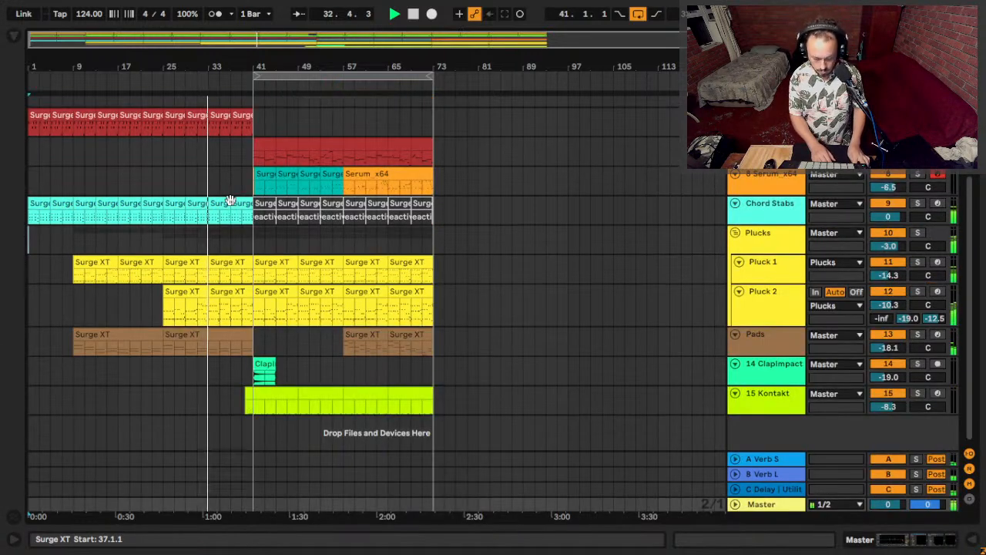
{"action": "key", "text": "ctrl+alt+r"}
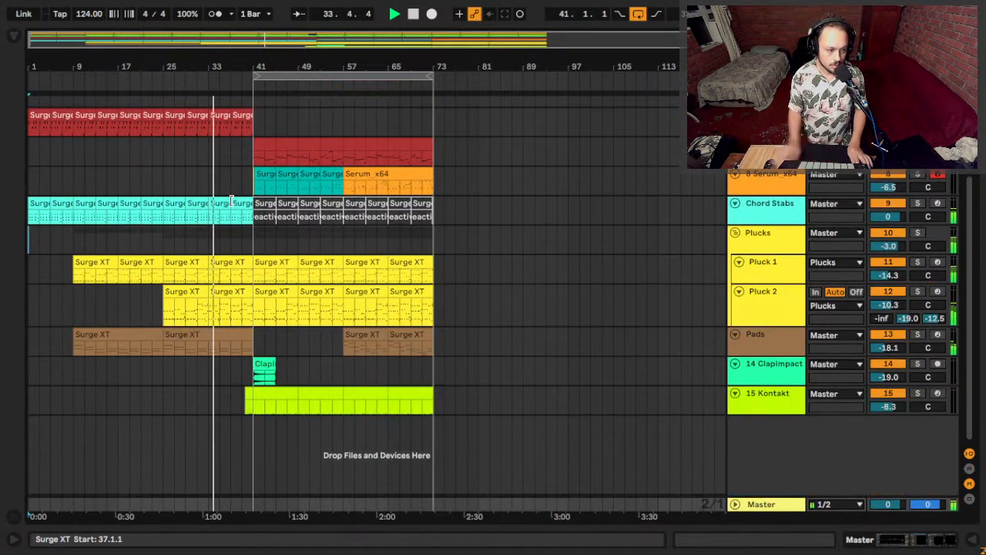
{"action": "scroll", "coordinate": [206, 180], "scroll_direction": "up", "scroll_amount": 2}
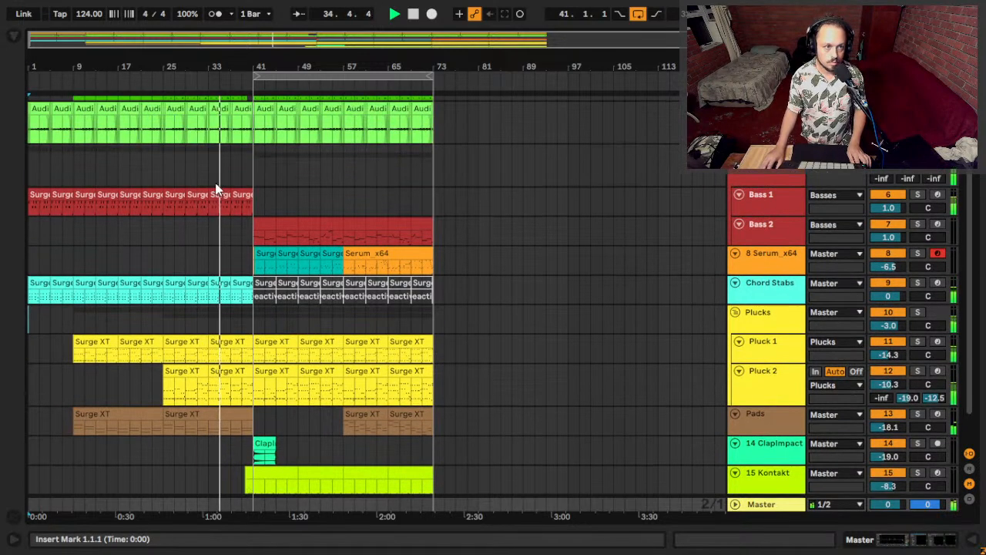
{"action": "scroll", "coordinate": [216, 186], "scroll_direction": "down", "scroll_amount": 1}
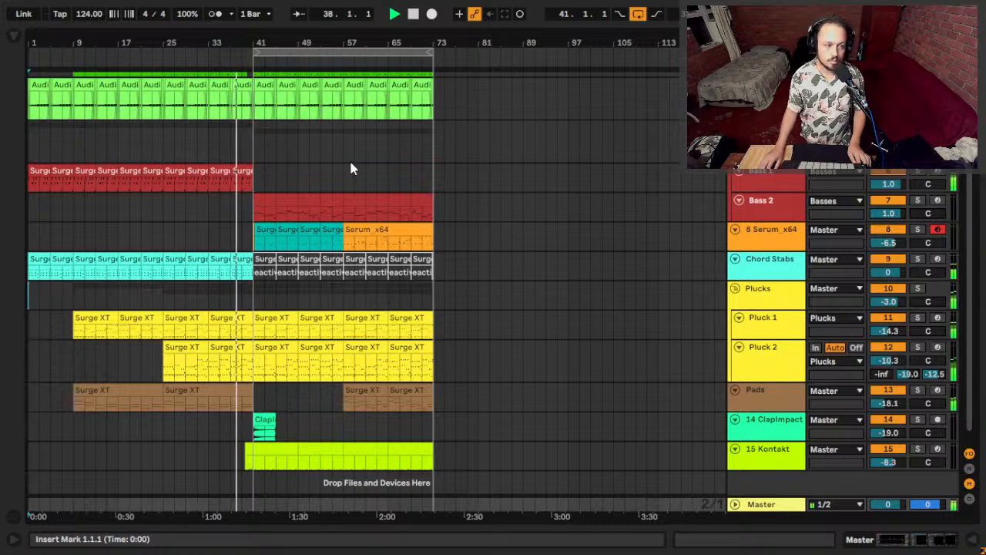
Review how the tracks are layered across bars 41 to 73 while the arrangement plays.
{"action": "scroll", "coordinate": [283, 166], "scroll_direction": "down", "scroll_amount": 1}
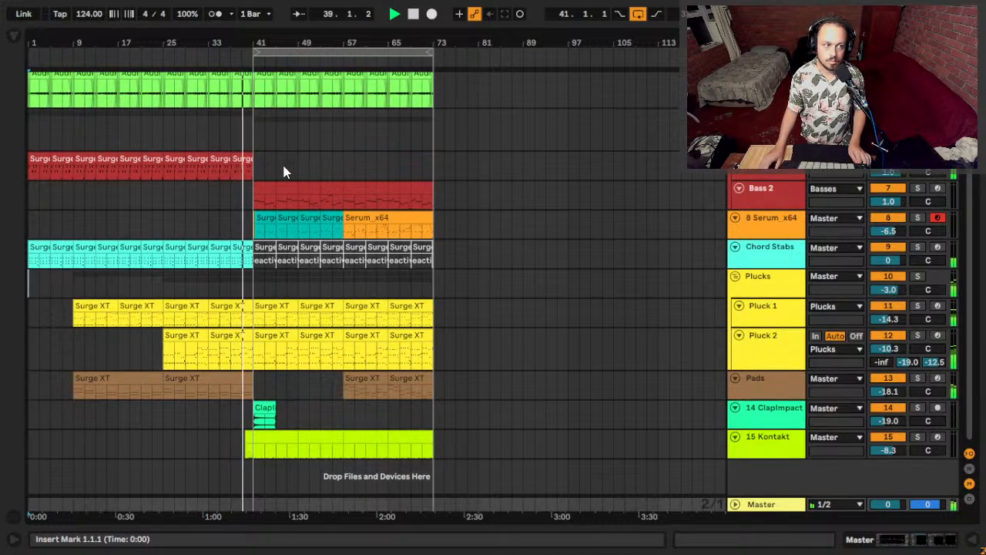
{"action": "scroll", "coordinate": [282, 167], "scroll_direction": "up", "scroll_amount": 5}
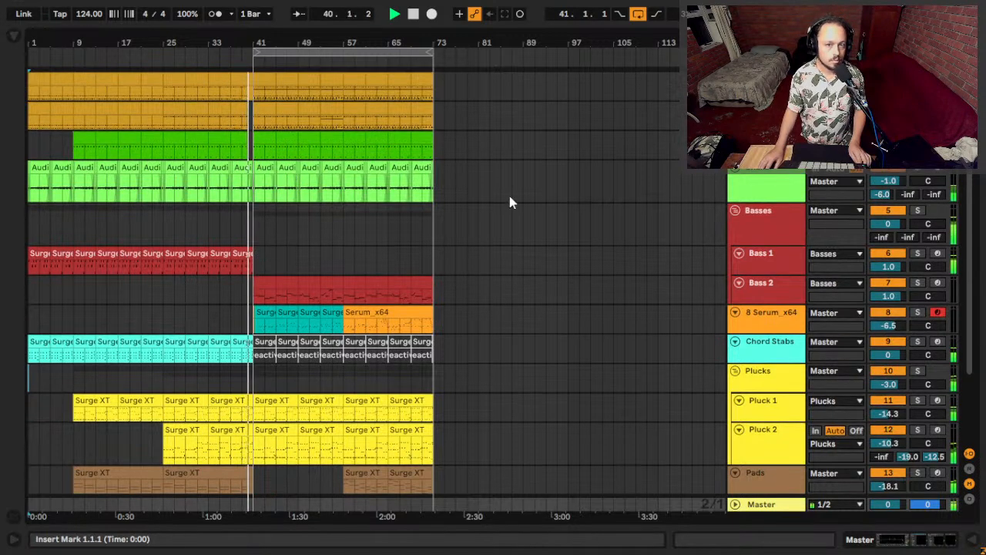
{"action": "scroll", "coordinate": [509, 195], "scroll_direction": "down", "scroll_amount": 2}
{"action": "scroll", "coordinate": [344, 262], "scroll_direction": "down", "scroll_amount": 3}
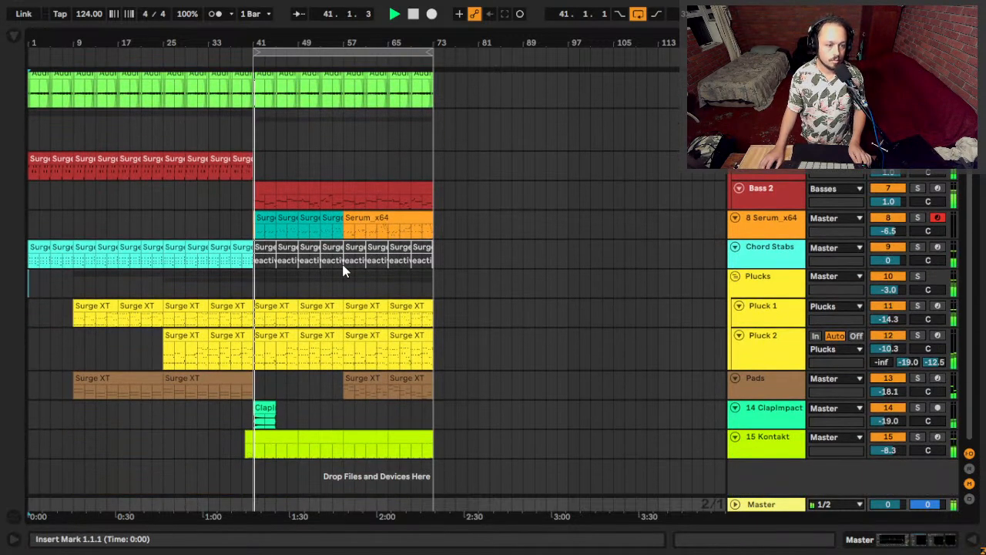
{"action": "scroll", "coordinate": [343, 270], "scroll_direction": "up", "scroll_amount": 2}
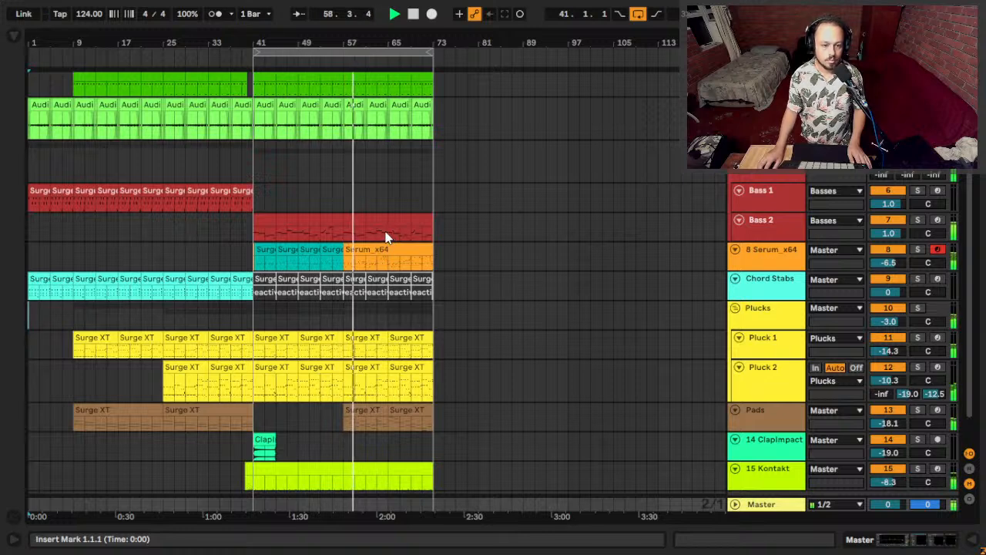
{"action": "scroll", "coordinate": [377, 394], "scroll_direction": "down", "scroll_amount": 1}
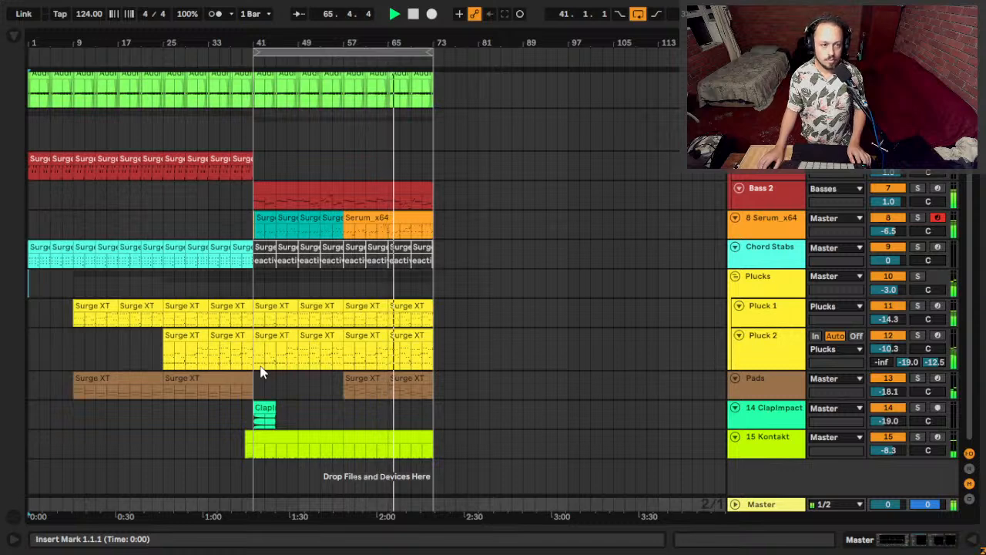
{"action": "scroll", "coordinate": [328, 375], "scroll_direction": "up", "scroll_amount": 2}
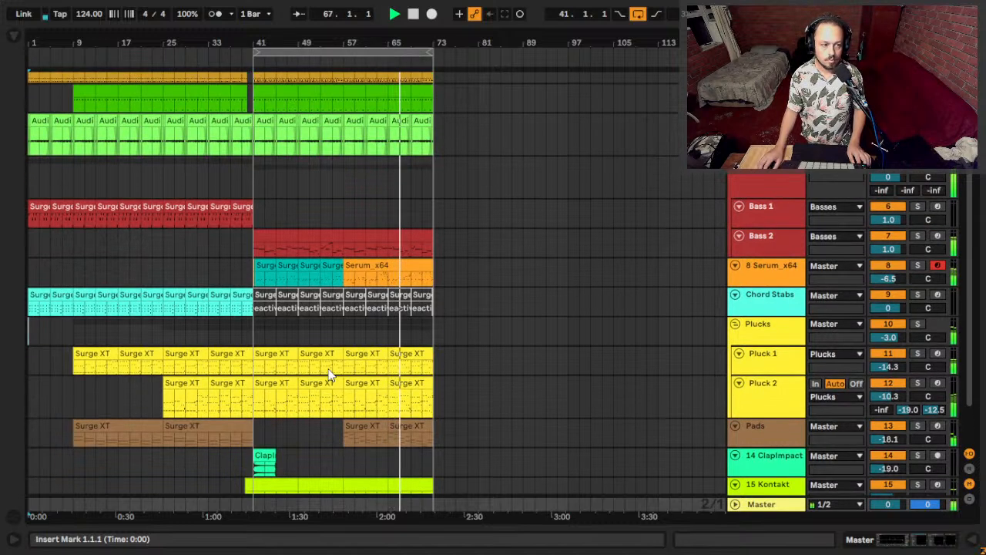
{"action": "scroll", "coordinate": [328, 376], "scroll_direction": "up", "scroll_amount": 1}
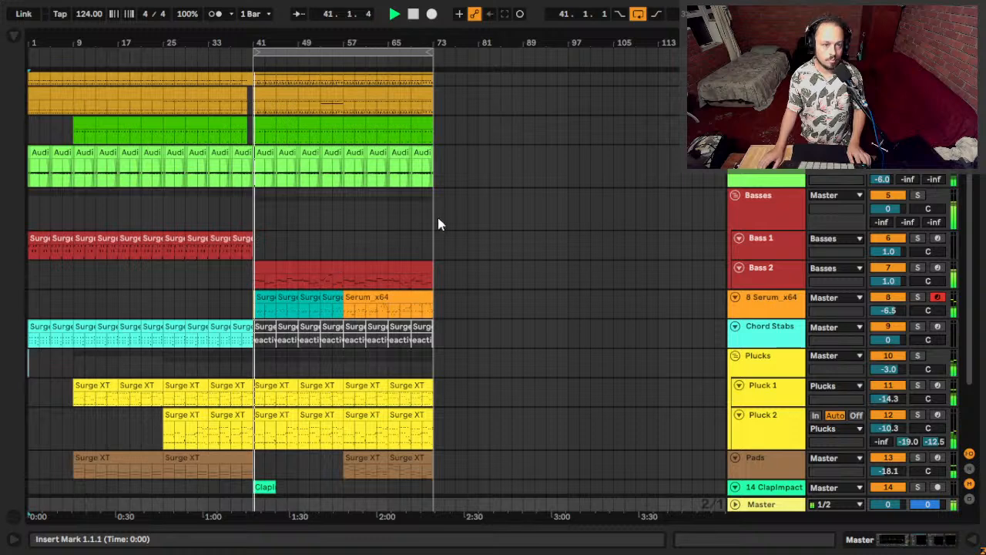
Audition the arrangement from bar 69 and from bar 54, and place the insert marker at bar 70 on Bass 2.
{"action": "left_click", "coordinate": [409, 242]}
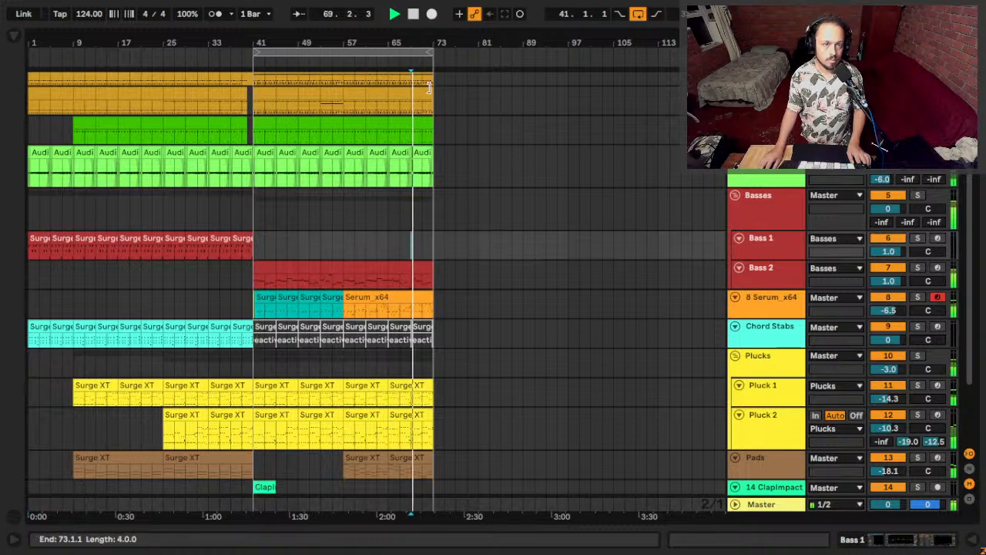
{"action": "left_click_drag", "start_coordinate": [410, 42], "coordinate": [437, 290]}
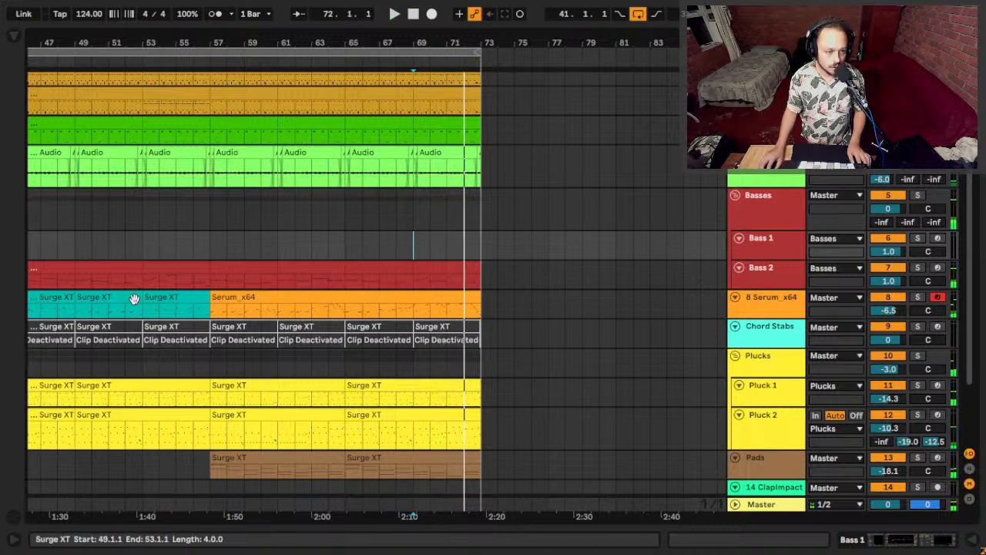
{"action": "key", "text": "space"}
{"action": "left_click", "coordinate": [167, 282]}
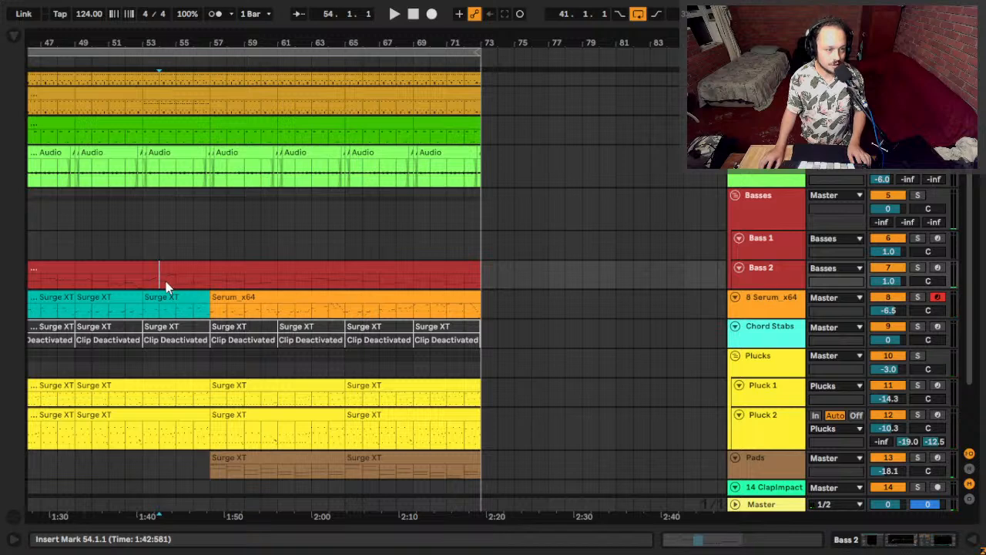
{"action": "key", "text": "space"}
{"action": "key", "text": "space"}
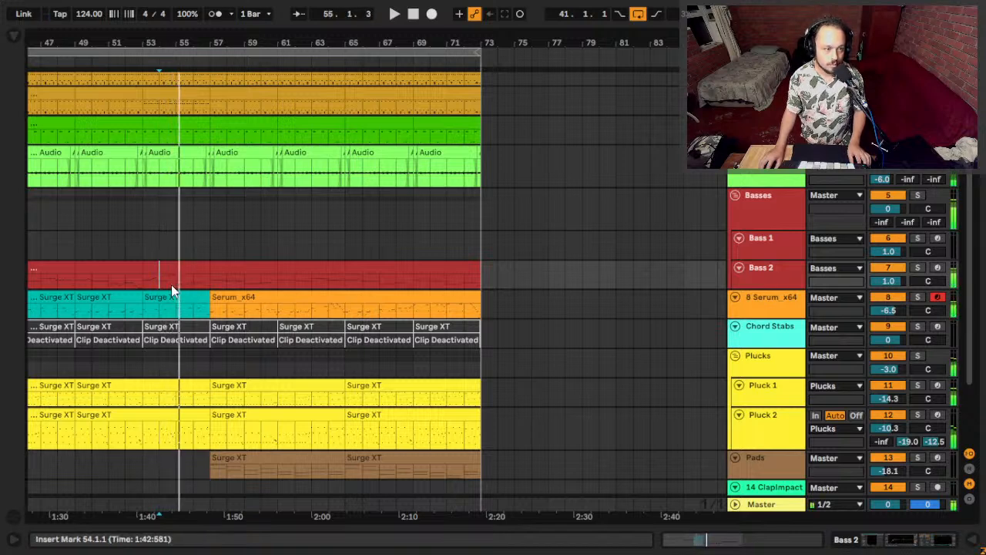
{"action": "left_click", "coordinate": [436, 284]}
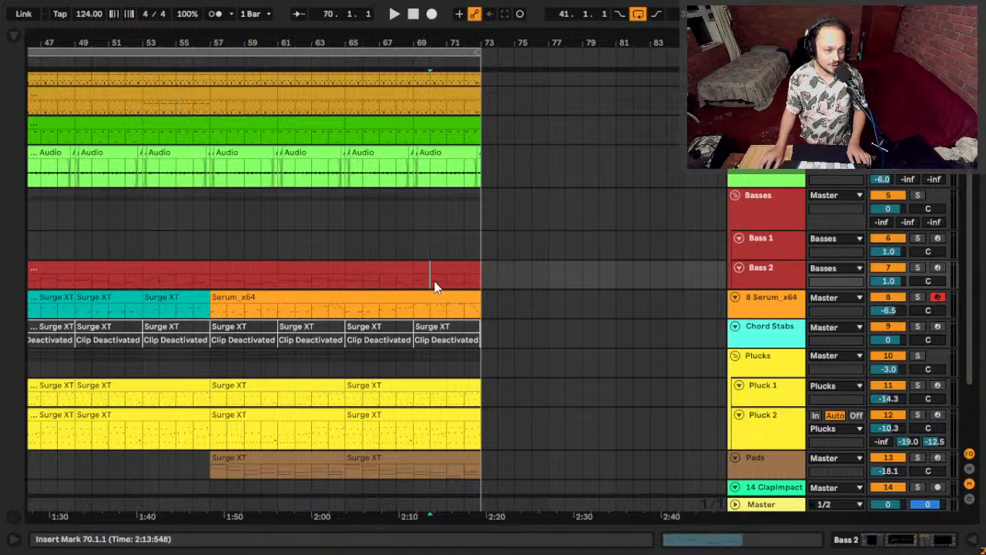
Save the current Set.
{"action": "scroll", "coordinate": [430, 288], "scroll_direction": "left", "scroll_amount": 6}
{"action": "scroll", "coordinate": [162, 226], "scroll_direction": "up", "scroll_amount": 1}
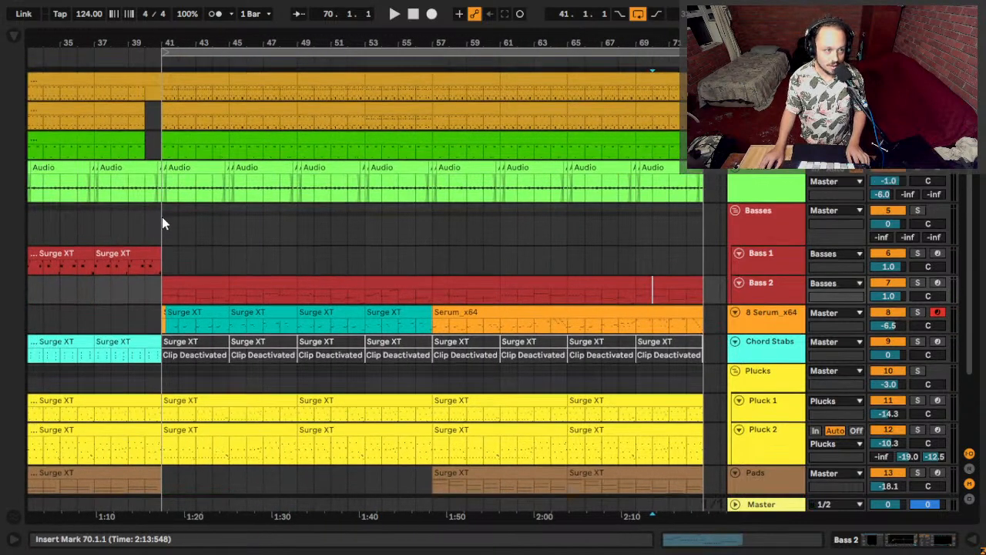
{"action": "scroll", "coordinate": [185, 166], "scroll_direction": "left", "scroll_amount": 3}
{"action": "key", "text": "minus"}
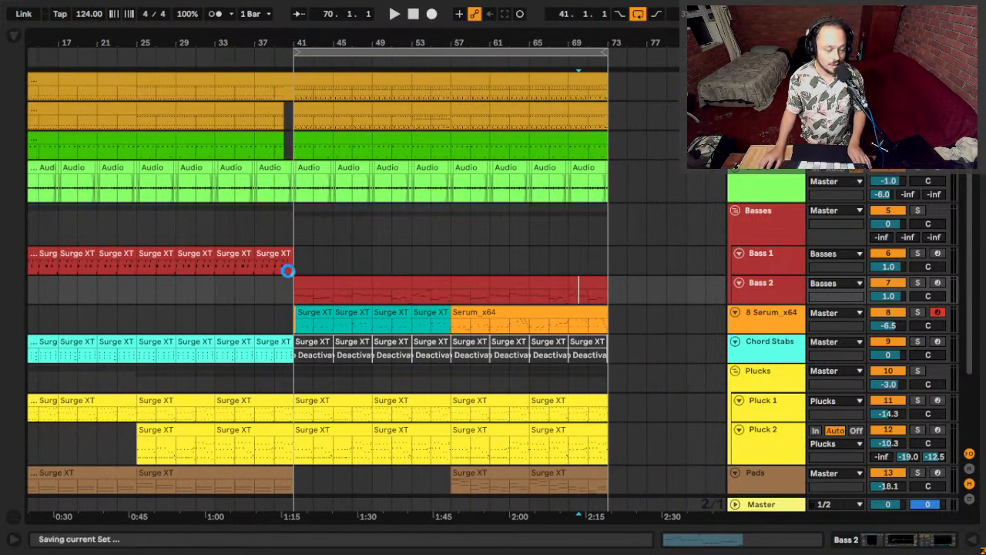
{"action": "key", "text": "alt+Tab"}
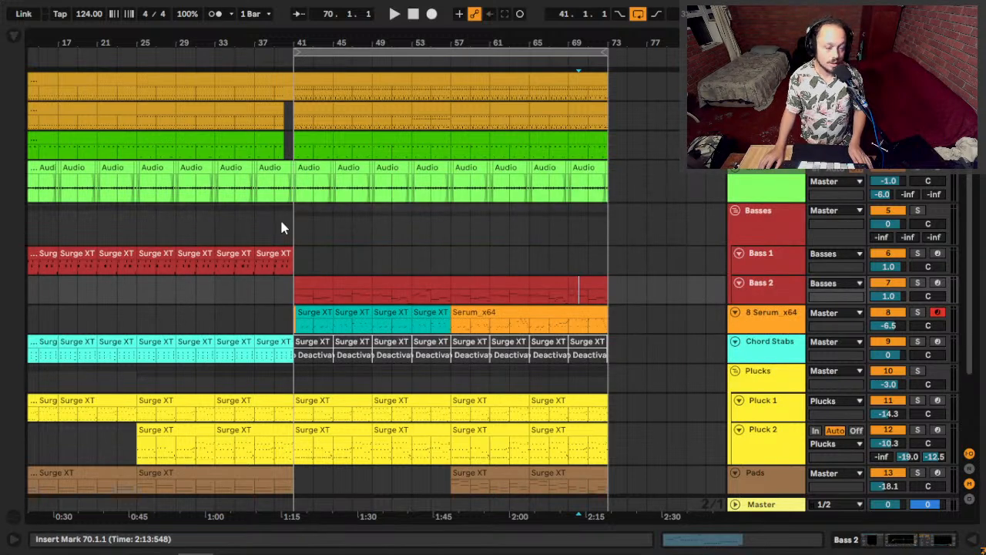
{"action": "key", "text": "alt+Tab"}
{"action": "scroll", "coordinate": [111, 73], "scroll_direction": "left", "scroll_amount": 5}
{"action": "key", "text": "minus"}
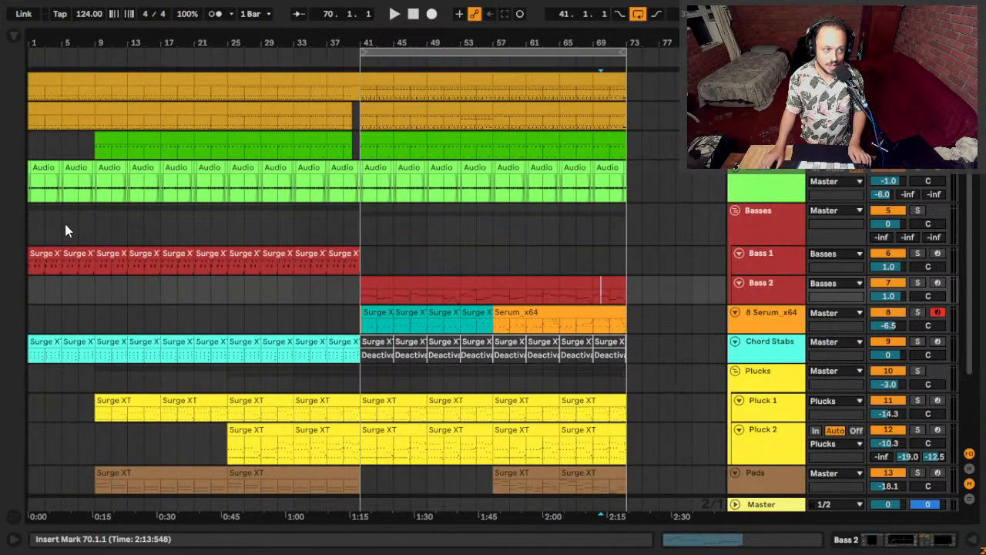
Compare the track layers at bar 1 with those at bar 41, placing the insert marker at each point on Basses.
{"action": "left_click", "coordinate": [35, 235]}
{"action": "scroll", "coordinate": [38, 238], "scroll_direction": "down", "scroll_amount": 3}
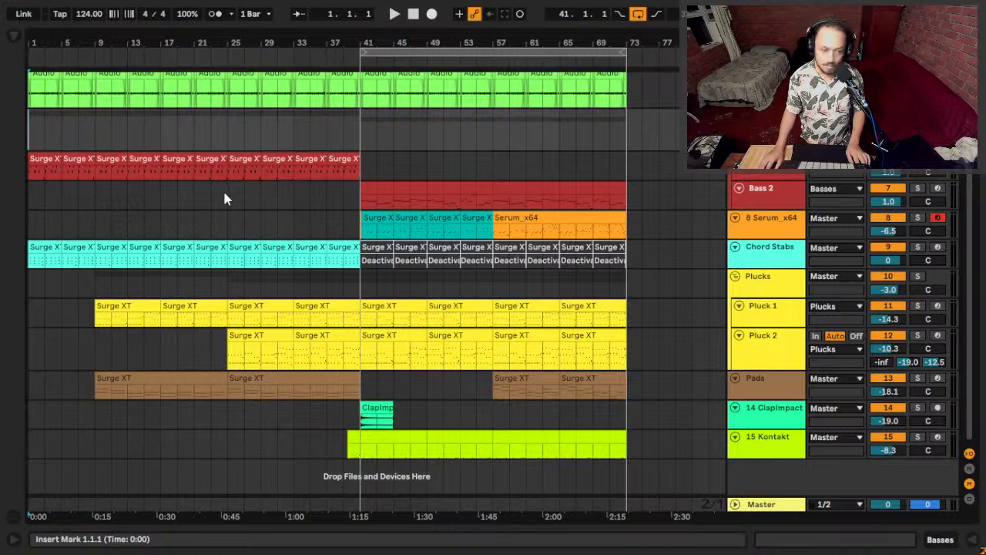
{"action": "scroll", "coordinate": [368, 322], "scroll_direction": "up", "scroll_amount": 3}
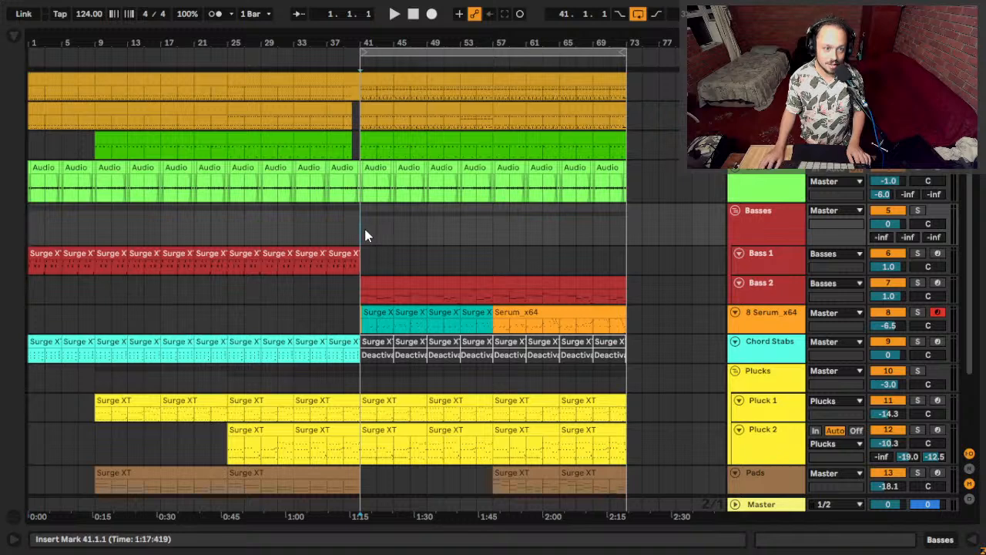
{"action": "scroll", "coordinate": [362, 239], "scroll_direction": "down", "scroll_amount": 3}
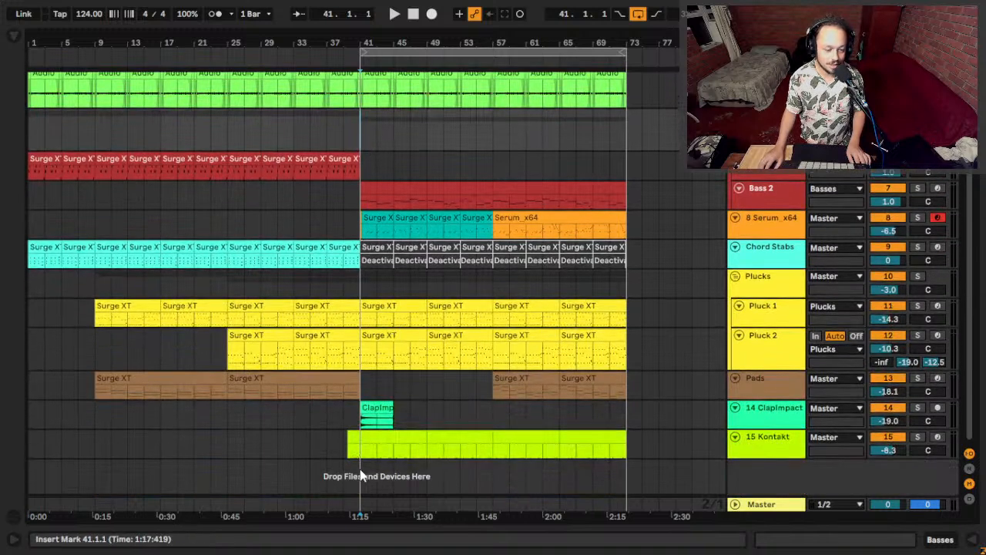
Audition the transition into bar 41 from bar 39 with the insert marker on the ClapImpact track.
{"action": "left_click", "coordinate": [328, 419]}
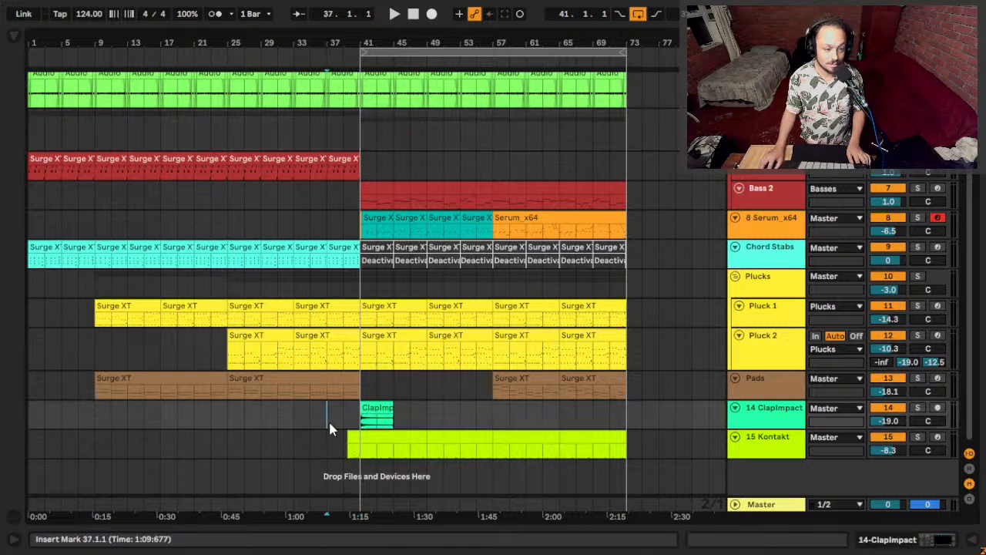
{"action": "left_click", "coordinate": [344, 423]}
{"action": "key", "text": "space"}
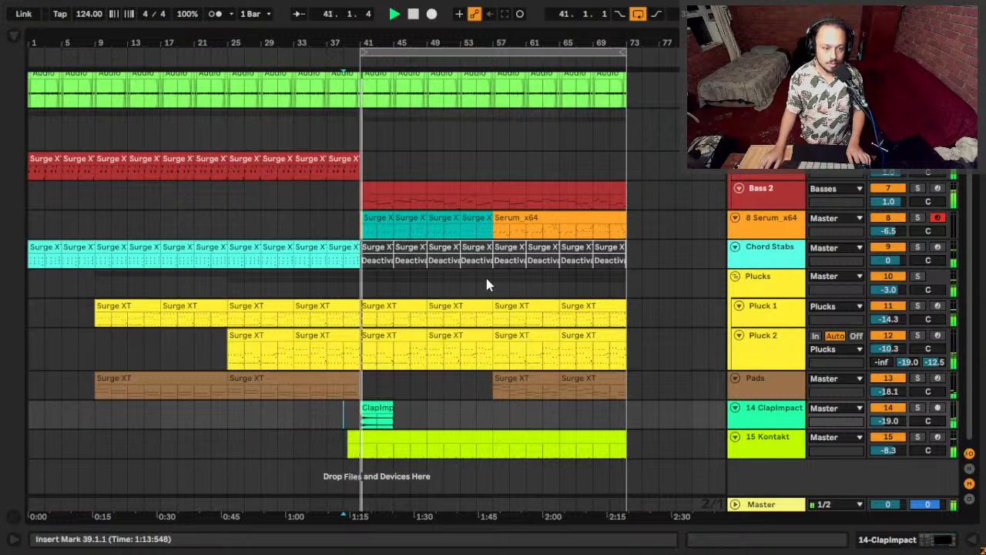
{"action": "key", "text": "space"}
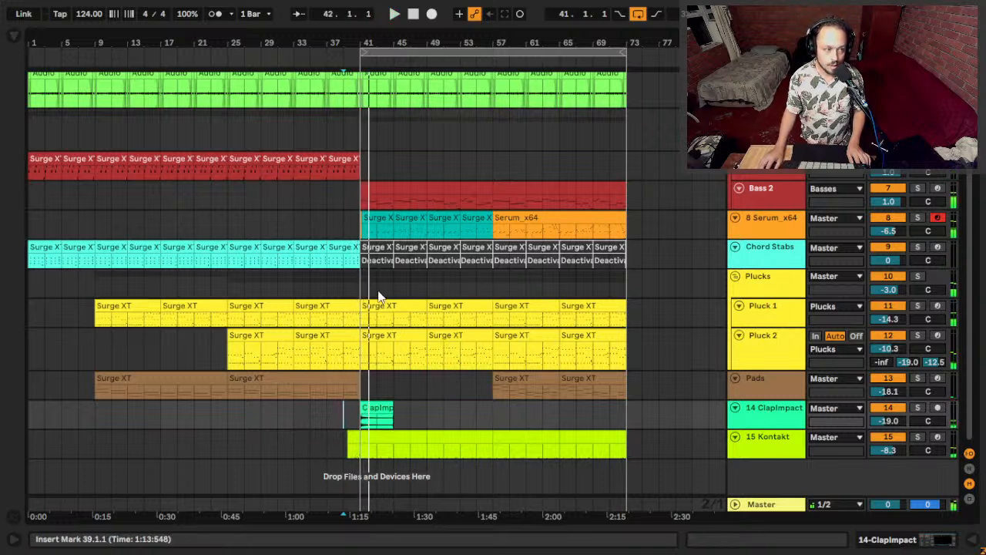
Mark the end of the Kontakt part at bar 73, and audition the arrangement from bar 1 and from bar 41.
{"action": "left_click", "coordinate": [626, 456]}
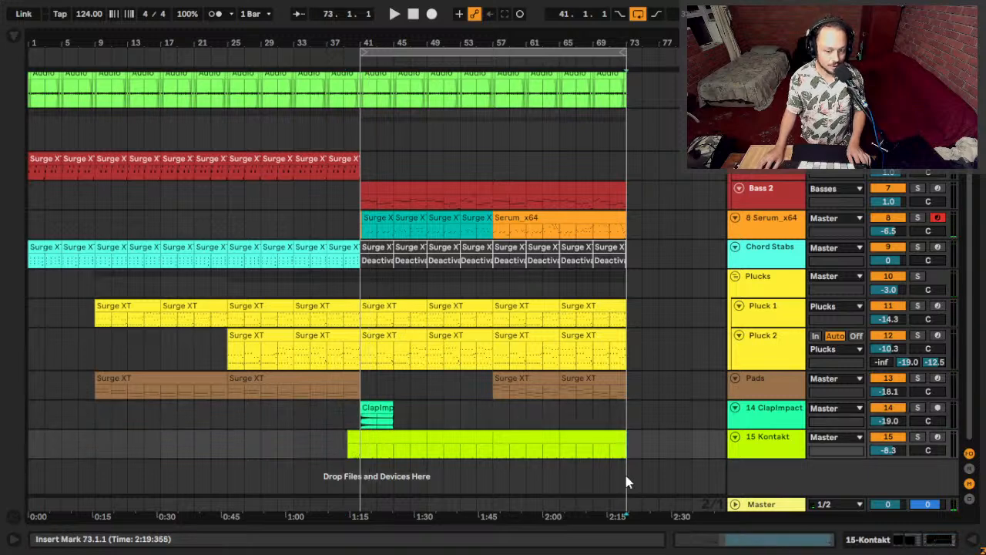
{"action": "scroll", "coordinate": [235, 362], "scroll_direction": "up", "scroll_amount": 3}
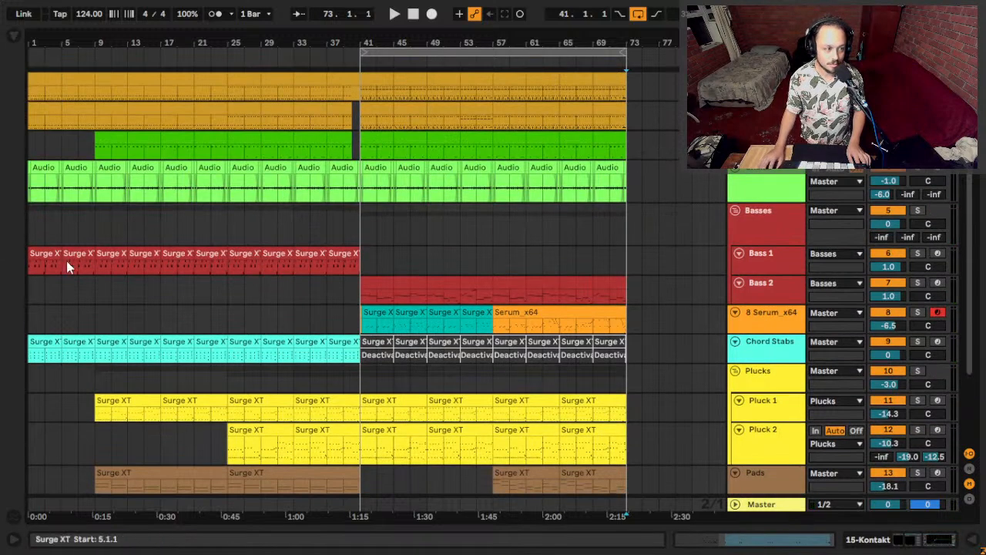
{"action": "left_click", "coordinate": [35, 290]}
{"action": "key", "text": "space"}
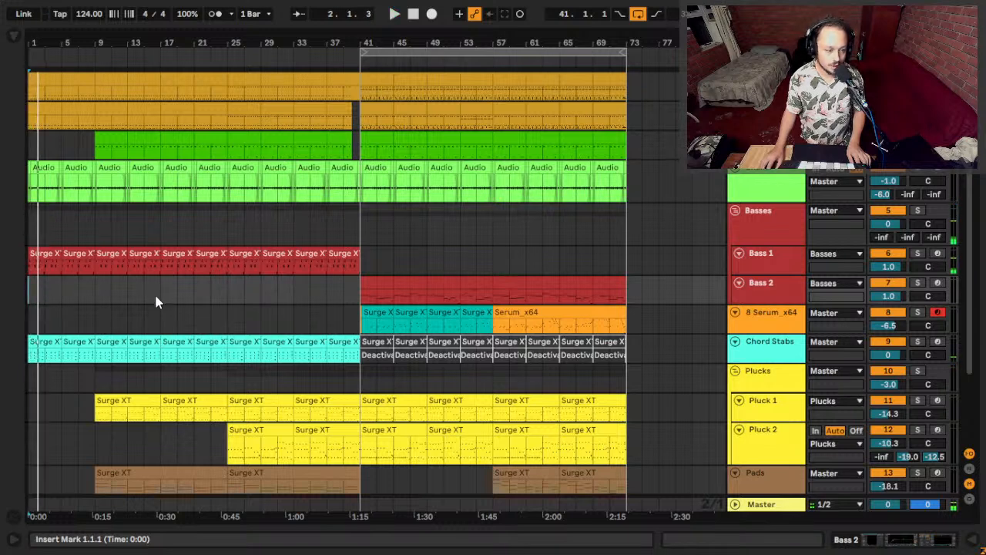
{"action": "left_click", "coordinate": [364, 229]}
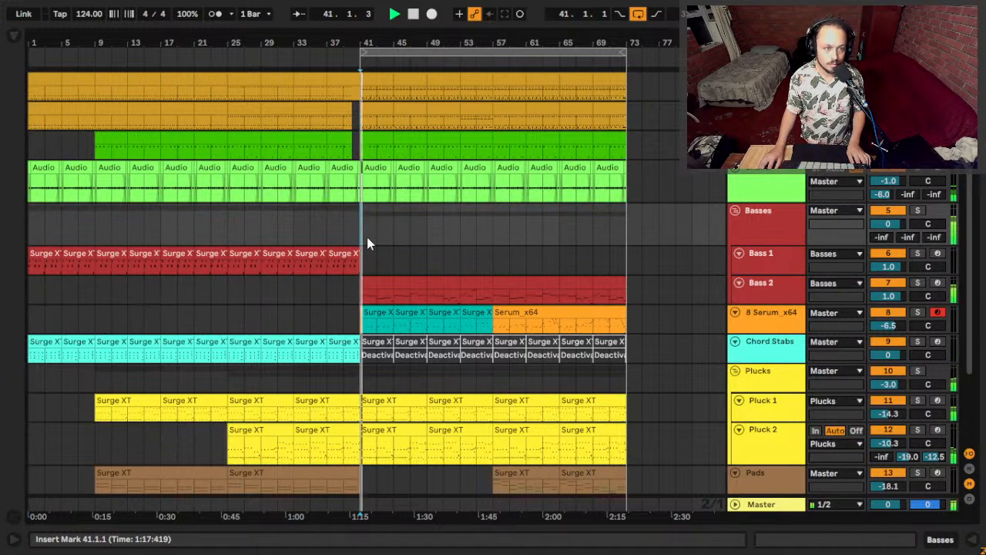
Compare the Master with EQ Eight bypassed and enabled, and inspect its frequency spectrum in SPAN.
{"action": "left_click", "coordinate": [763, 507]}
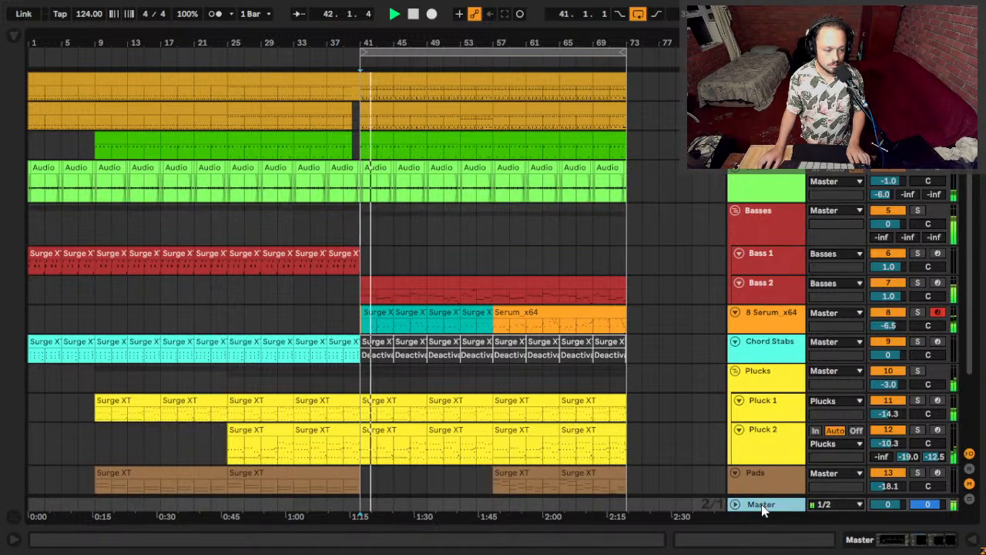
{"action": "key", "text": "ctrl+alt+l"}
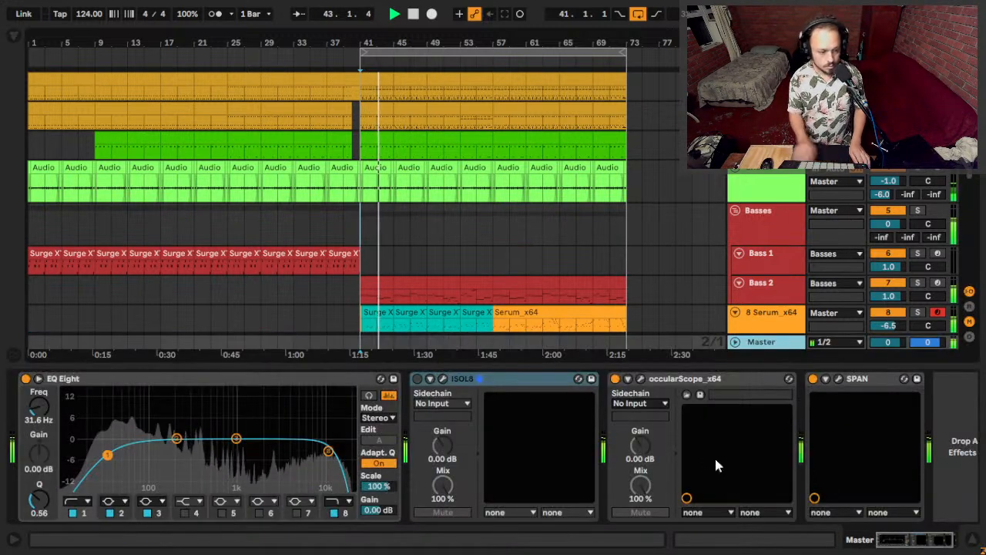
{"action": "left_click", "coordinate": [25, 378]}
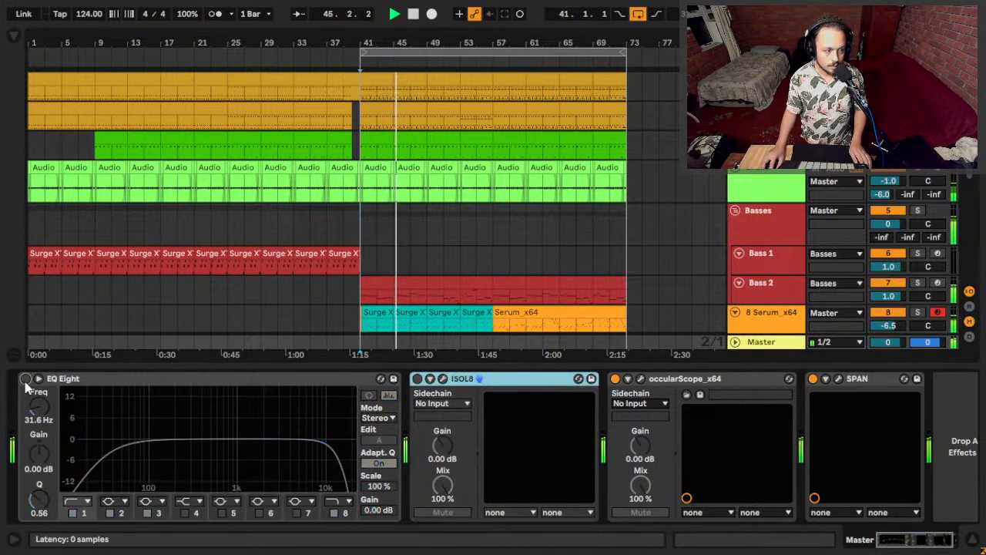
{"action": "left_click", "coordinate": [26, 380]}
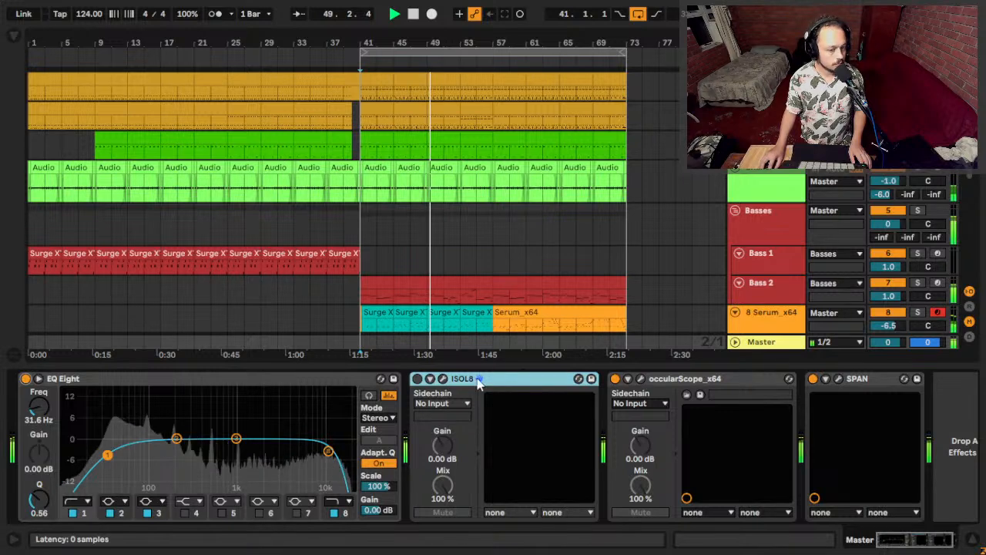
{"action": "left_click", "coordinate": [837, 378]}
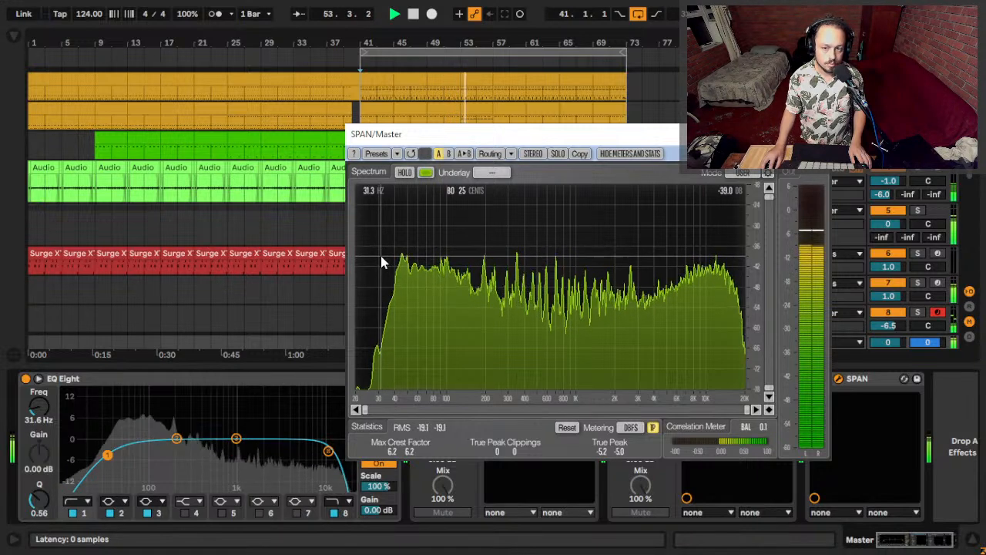
{"action": "left_click", "coordinate": [816, 134]}
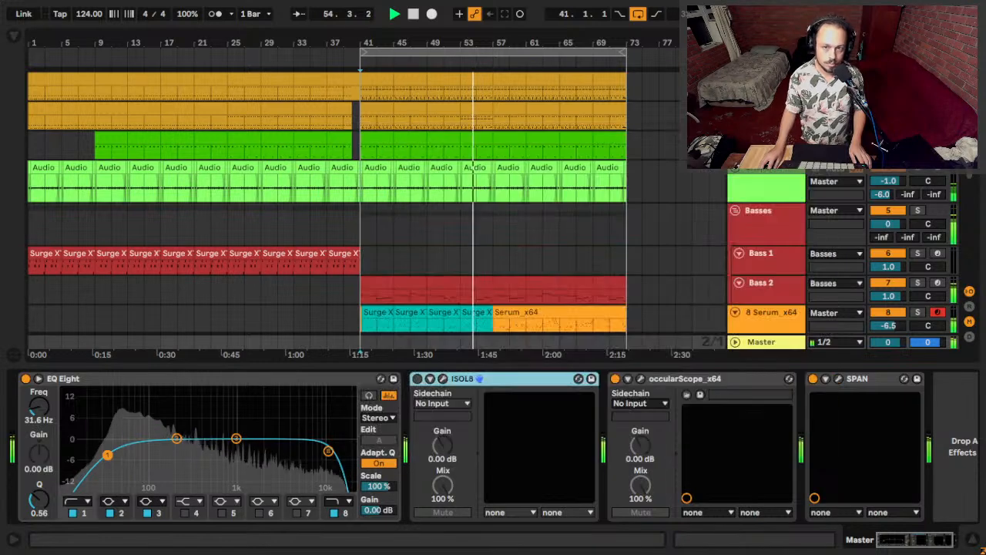
Select bars 69 to 73 on the Serum_x64 track and place the insert marker at bar 69 on Pluck 1.
{"action": "scroll", "coordinate": [485, 246], "scroll_direction": "down", "scroll_amount": 4}
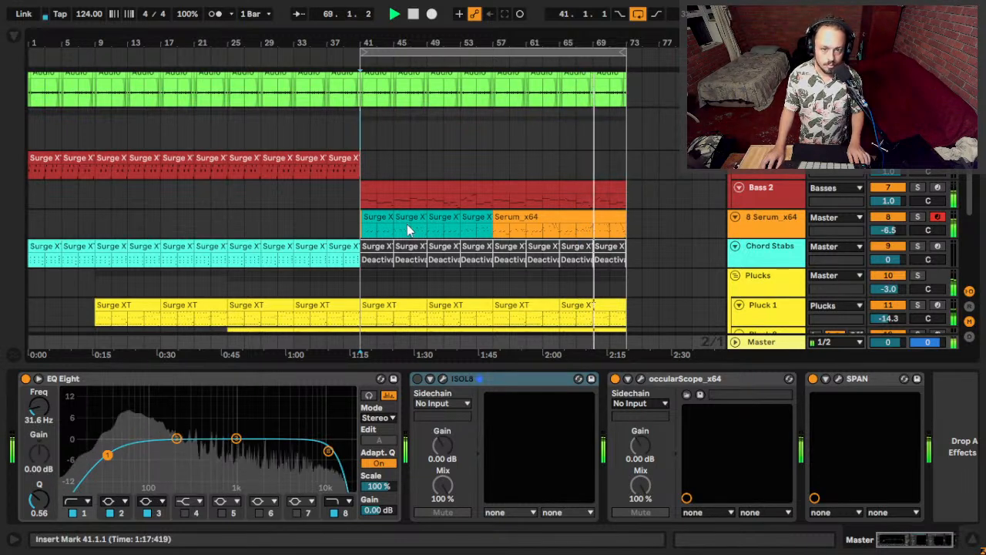
{"action": "scroll", "coordinate": [407, 224], "scroll_direction": "down", "scroll_amount": 2}
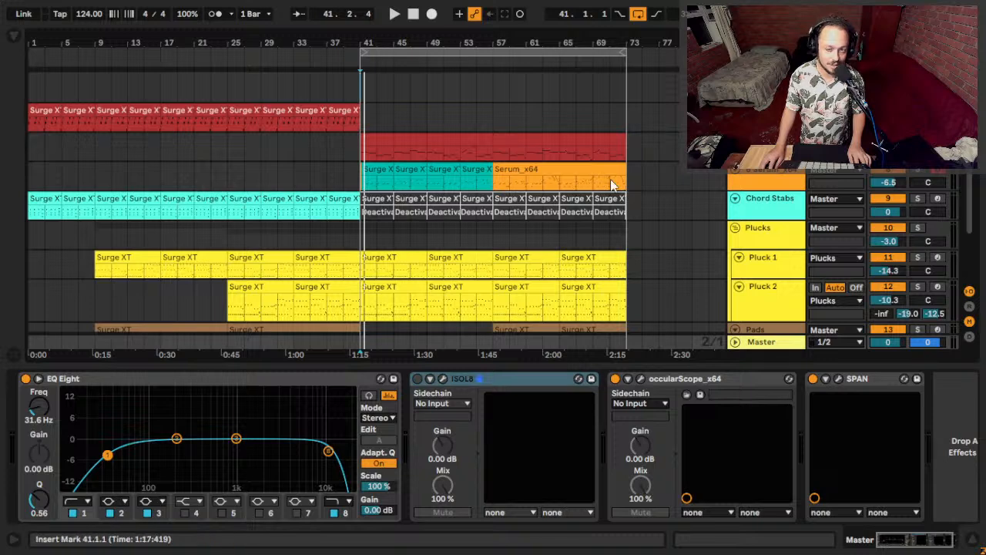
{"action": "left_click_drag", "start_coordinate": [599, 183], "coordinate": [626, 183]}
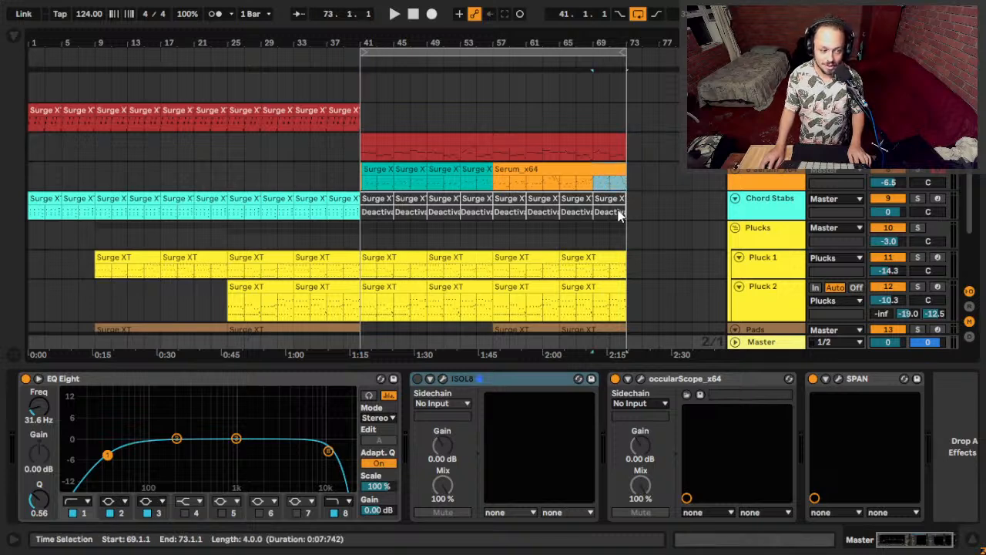
{"action": "scroll", "coordinate": [605, 219], "scroll_direction": "down", "scroll_amount": 3}
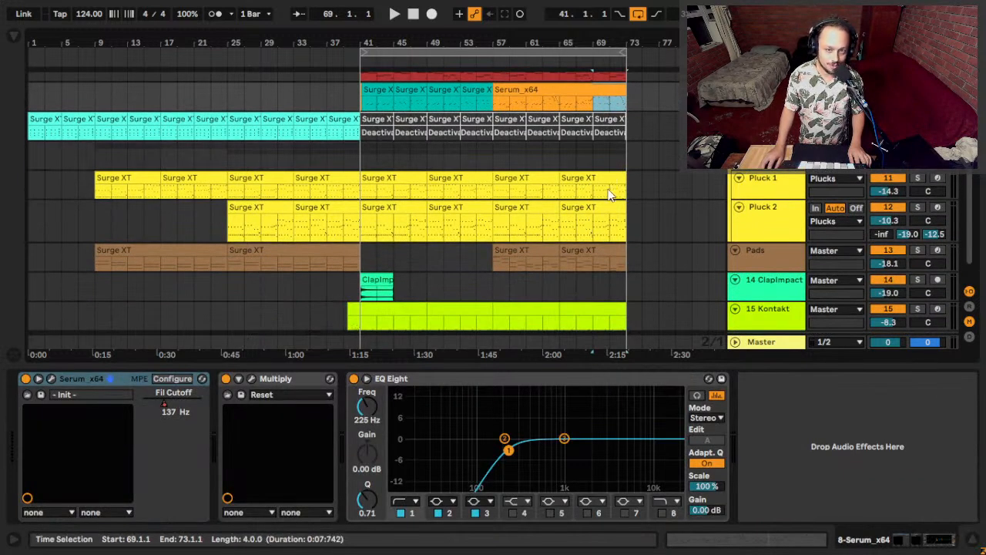
{"action": "left_click", "coordinate": [588, 197]}
Examine how the drum, bass, chord and pluck tracks are layered before and after bar 41.
{"action": "scroll", "coordinate": [572, 218], "scroll_direction": "up", "scroll_amount": 3}
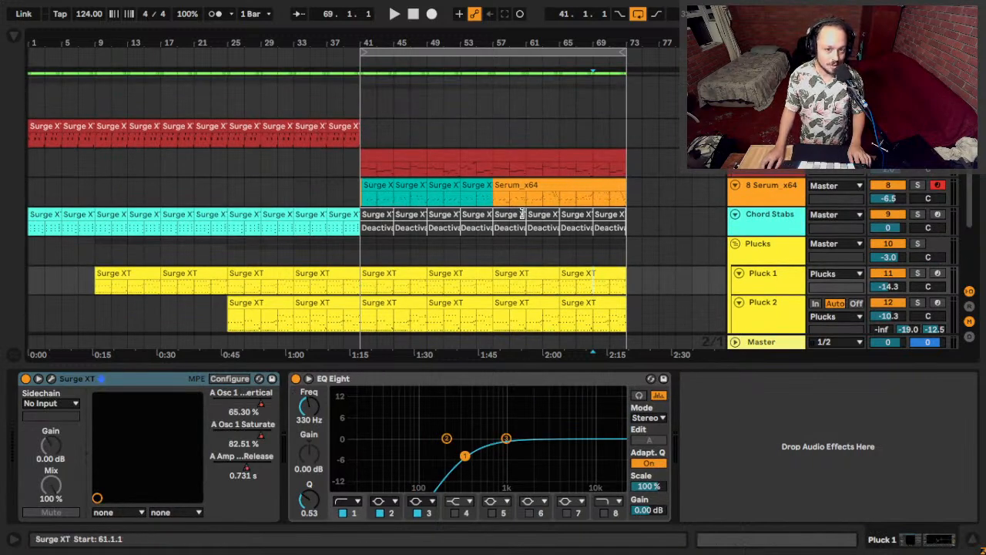
{"action": "scroll", "coordinate": [349, 214], "scroll_direction": "up", "scroll_amount": 3}
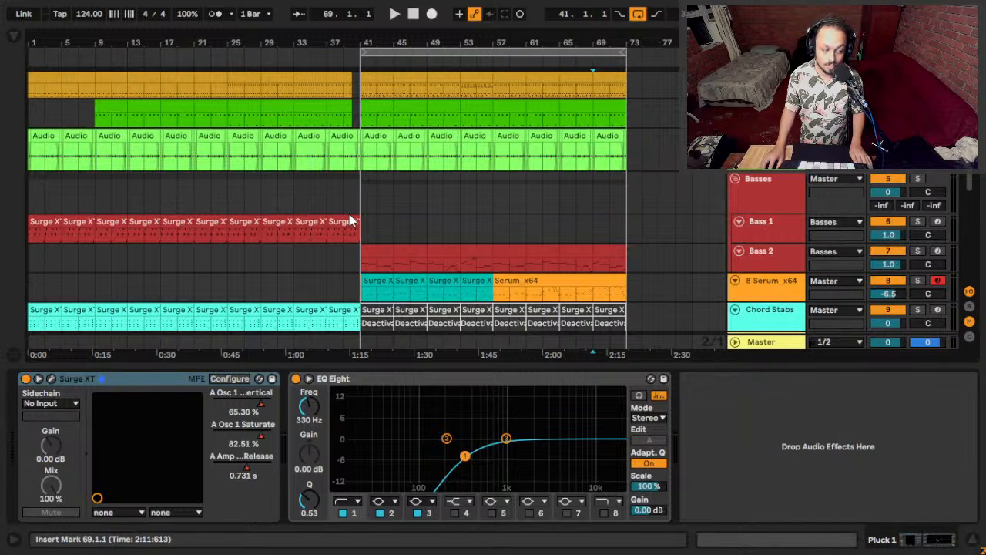
{"action": "scroll", "coordinate": [351, 224], "scroll_direction": "down", "scroll_amount": 3}
{"action": "scroll", "coordinate": [352, 223], "scroll_direction": "up", "scroll_amount": 2}
{"action": "scroll", "coordinate": [352, 226], "scroll_direction": "up", "scroll_amount": 2}
{"action": "scroll", "coordinate": [352, 226], "scroll_direction": "down", "scroll_amount": 3}
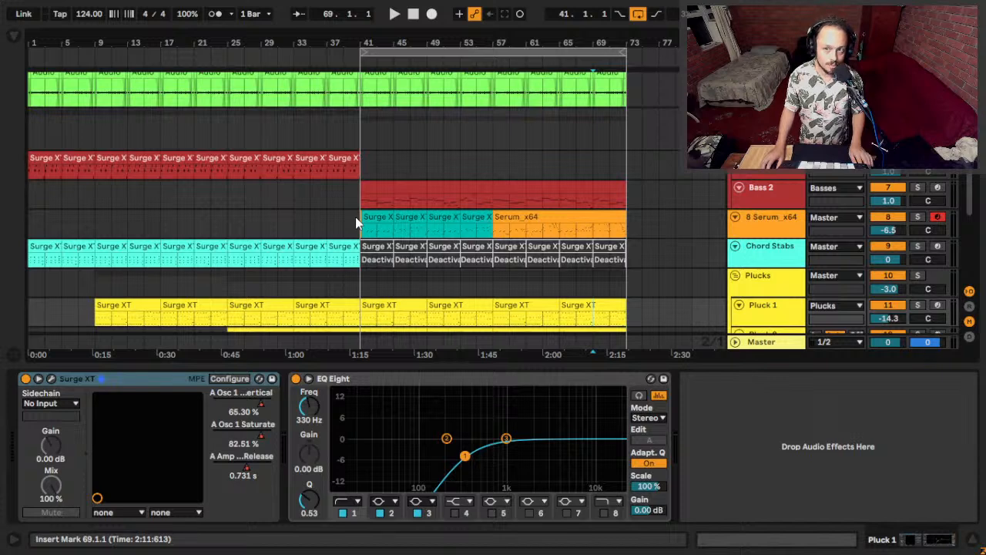
{"action": "scroll", "coordinate": [431, 108], "scroll_direction": "up", "scroll_amount": 3}
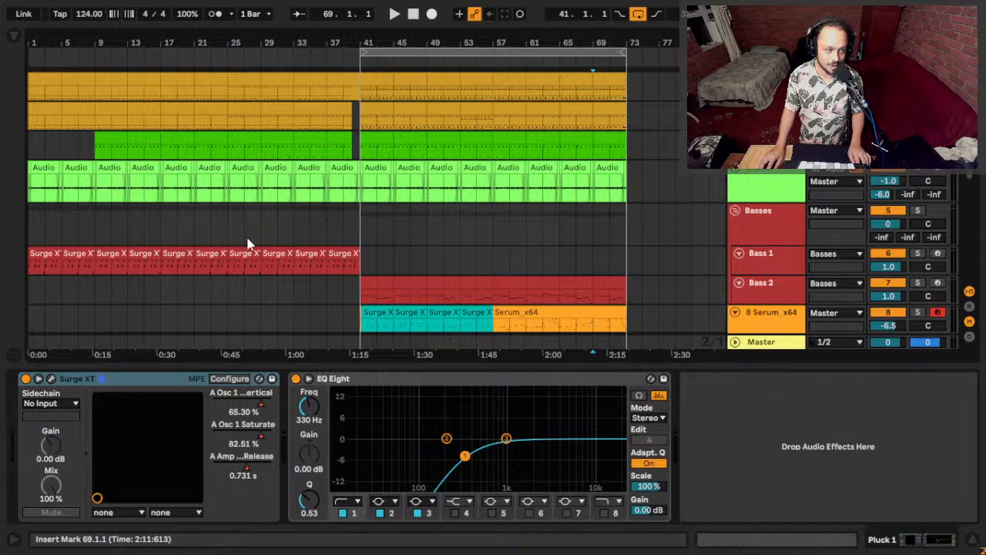
Audition the arrangement from bar 27 and from bar 25.
{"action": "left_click", "coordinate": [244, 221]}
{"action": "key", "text": "space"}
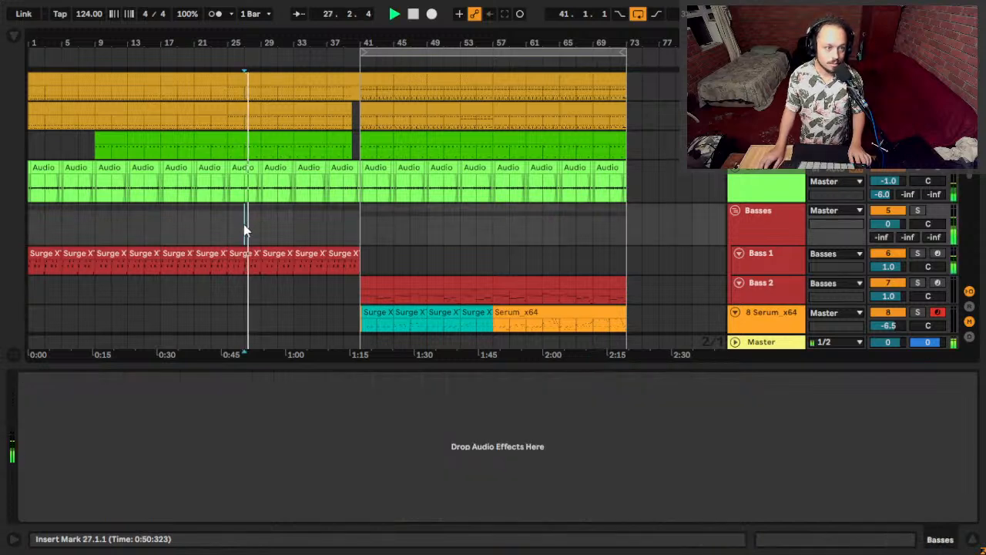
{"action": "key", "text": "space"}
{"action": "left_click", "coordinate": [224, 231]}
{"action": "key", "text": "space"}
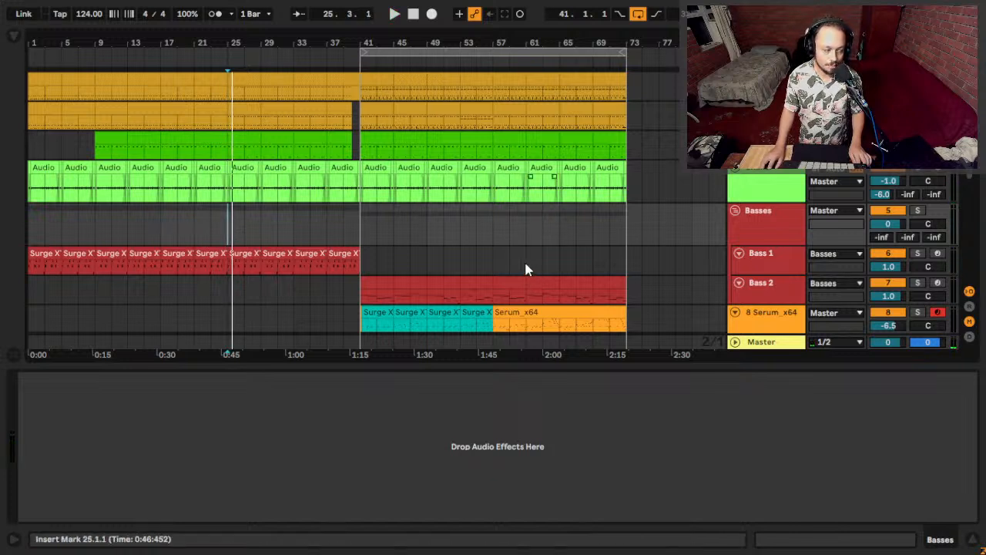
Compare the energy of the sections by auditioning the arrangement from bars 41, 9, 1, 21 and 69.
{"action": "left_click", "coordinate": [351, 231]}
{"action": "left_click", "coordinate": [361, 224]}
{"action": "key", "text": "space"}
{"action": "left_click", "coordinate": [92, 230]}
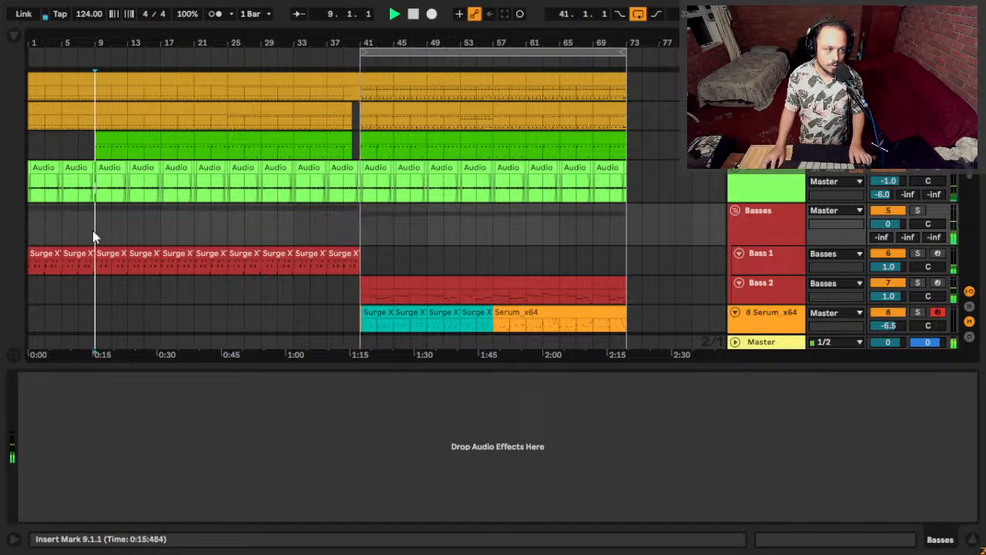
{"action": "left_click", "coordinate": [32, 227]}
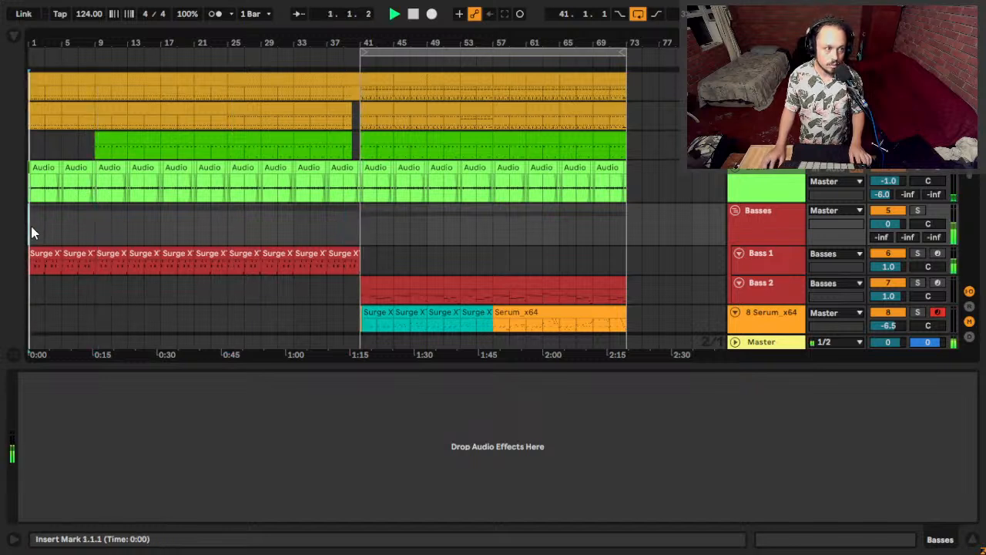
{"action": "left_click", "coordinate": [160, 224]}
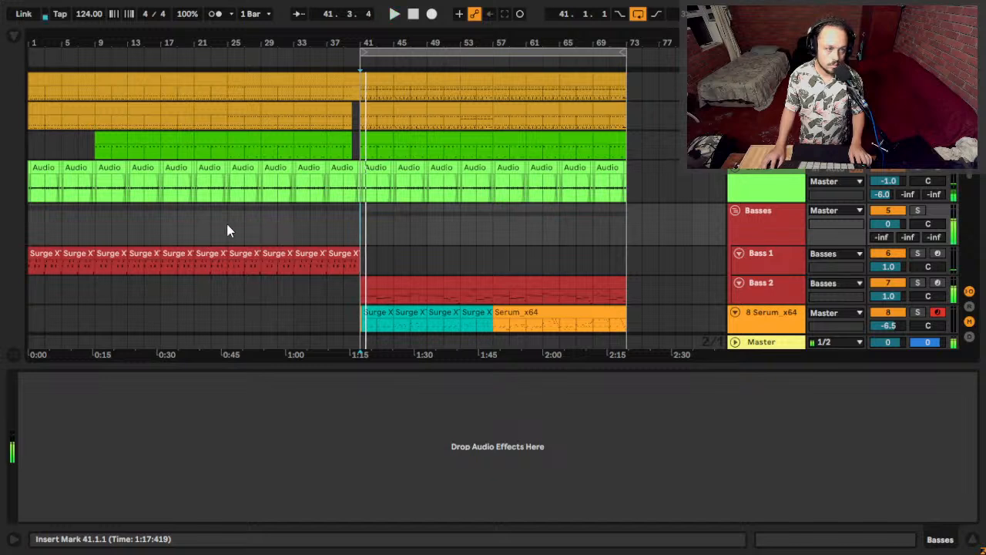
{"action": "left_click", "coordinate": [184, 222]}
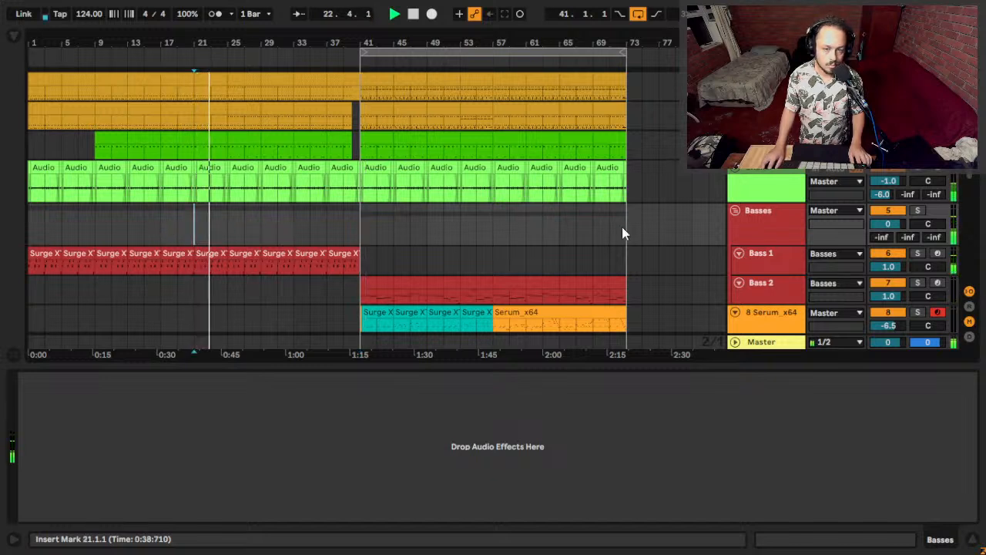
{"action": "left_click", "coordinate": [592, 231]}
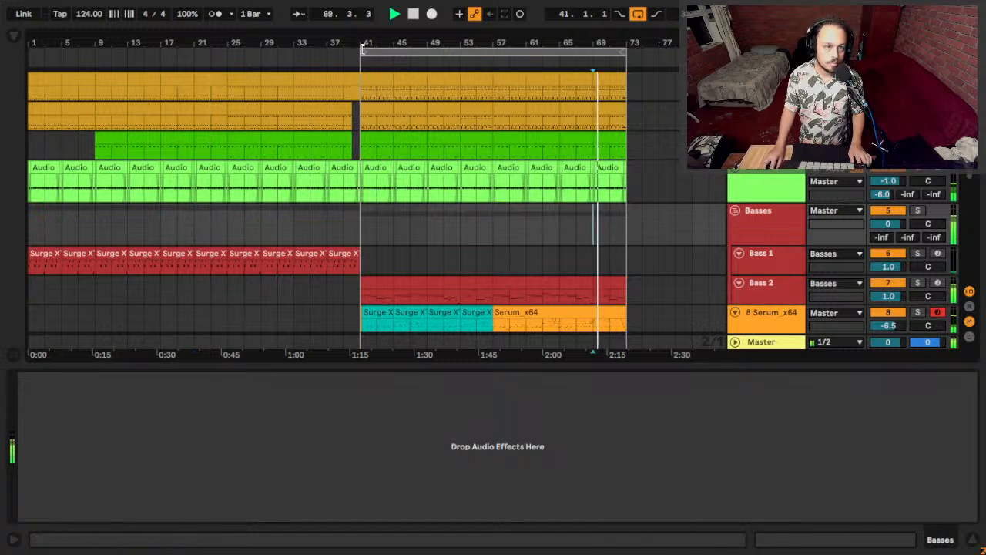
Move the loop start to bar 25, audition from there, and move the loop end to bar 41.
{"action": "left_click_drag", "start_coordinate": [362, 50], "coordinate": [229, 91]}
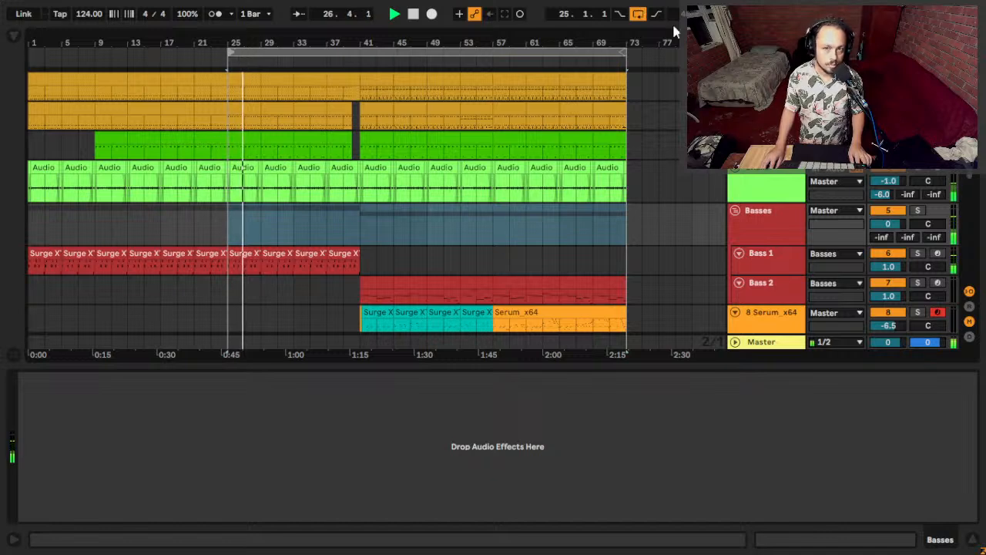
{"action": "scroll", "coordinate": [255, 187], "scroll_direction": "down", "scroll_amount": 5}
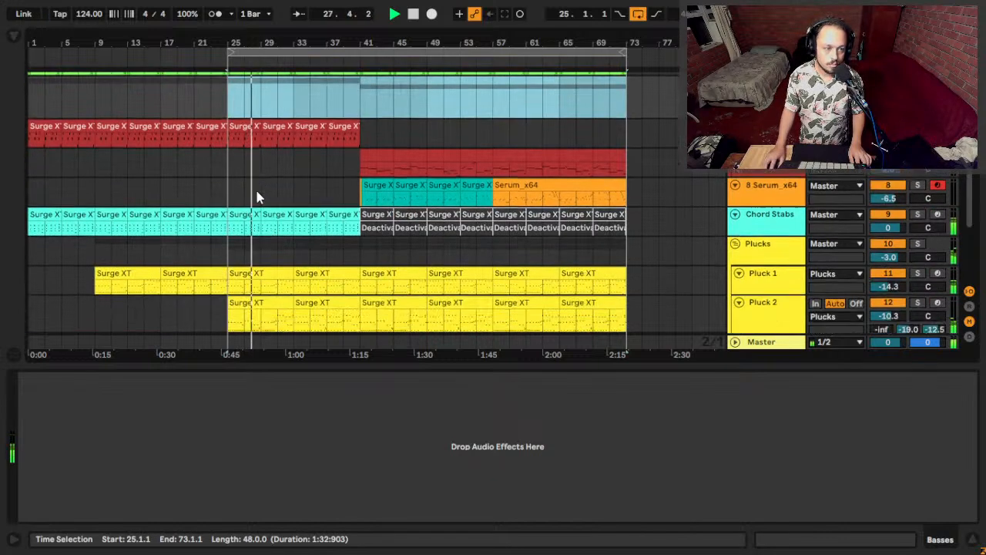
{"action": "scroll", "coordinate": [254, 188], "scroll_direction": "up", "scroll_amount": 5}
{"action": "key", "text": "space"}
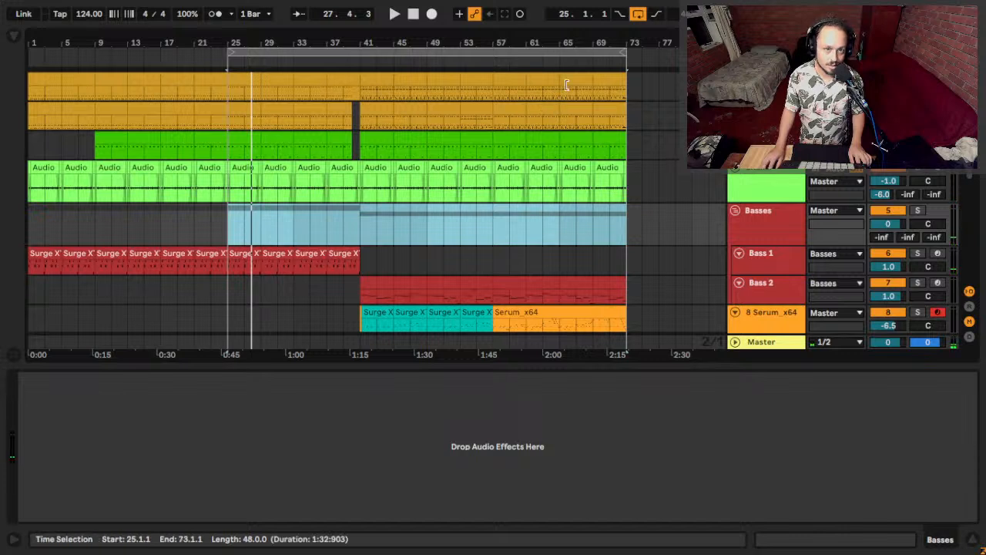
{"action": "left_click_drag", "start_coordinate": [620, 50], "coordinate": [360, 78]}
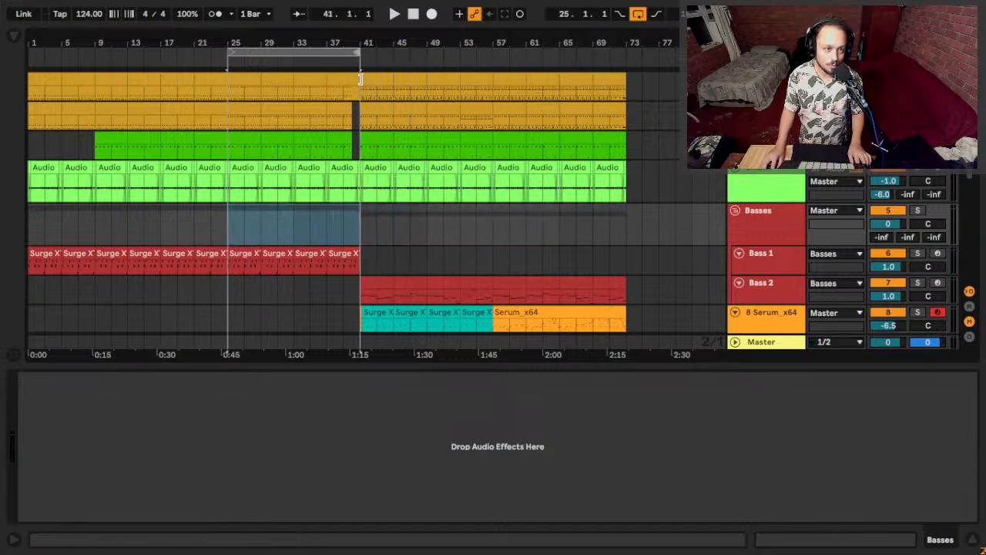
Copy bars 25 to 41 across all tracks, paste them at bar 73, and audition the transition from bar 71.
{"action": "left_click", "coordinate": [260, 48]}
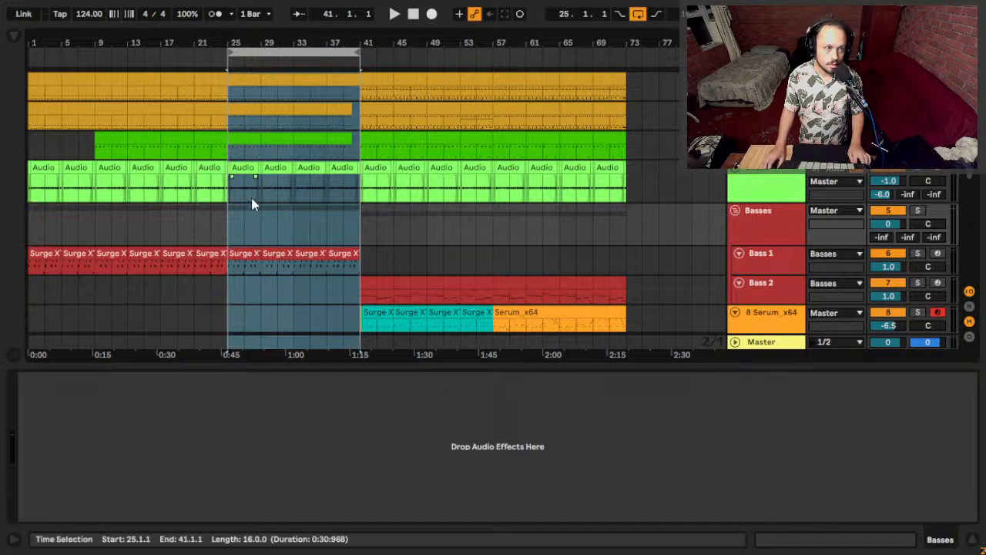
{"action": "left_click", "coordinate": [634, 81]}
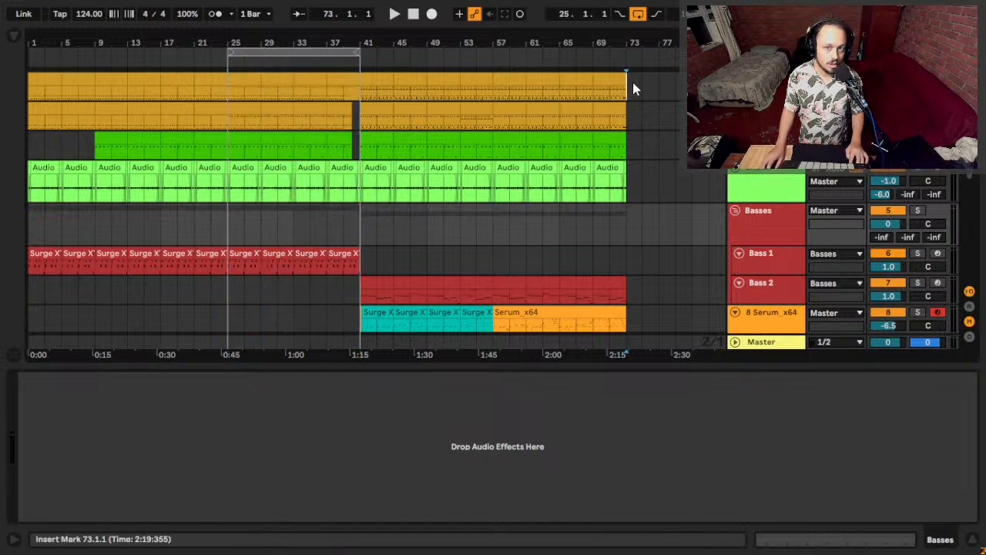
{"action": "key", "text": "ctrl+v"}
{"action": "left_click", "coordinate": [614, 90]}
{"action": "key", "text": "space"}
{"action": "scroll", "coordinate": [558, 131], "scroll_direction": "right", "scroll_amount": 5}
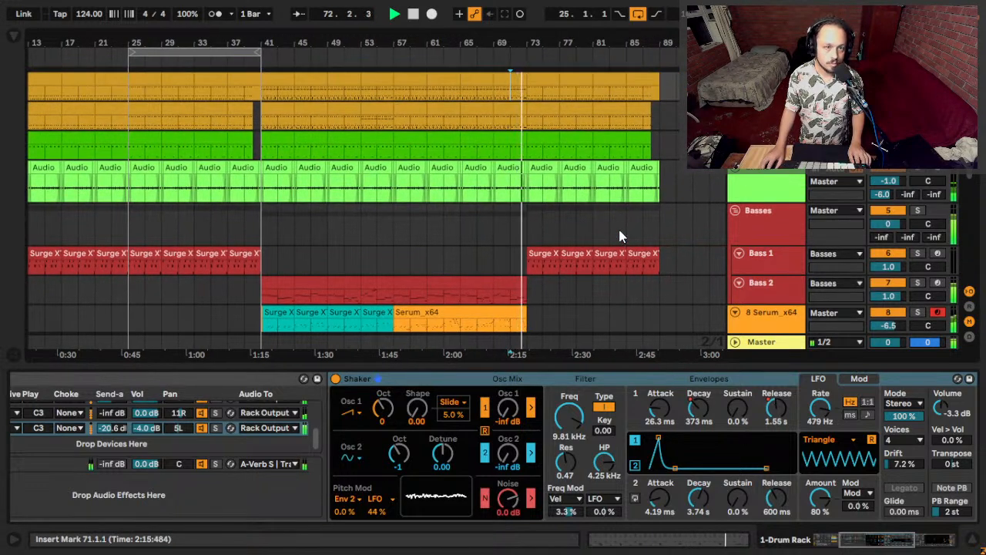
Audition the transition from bar 70 and deactivate the Pads clip spanning bars 73 to 89.
{"action": "scroll", "coordinate": [620, 234], "scroll_direction": "down", "scroll_amount": 3}
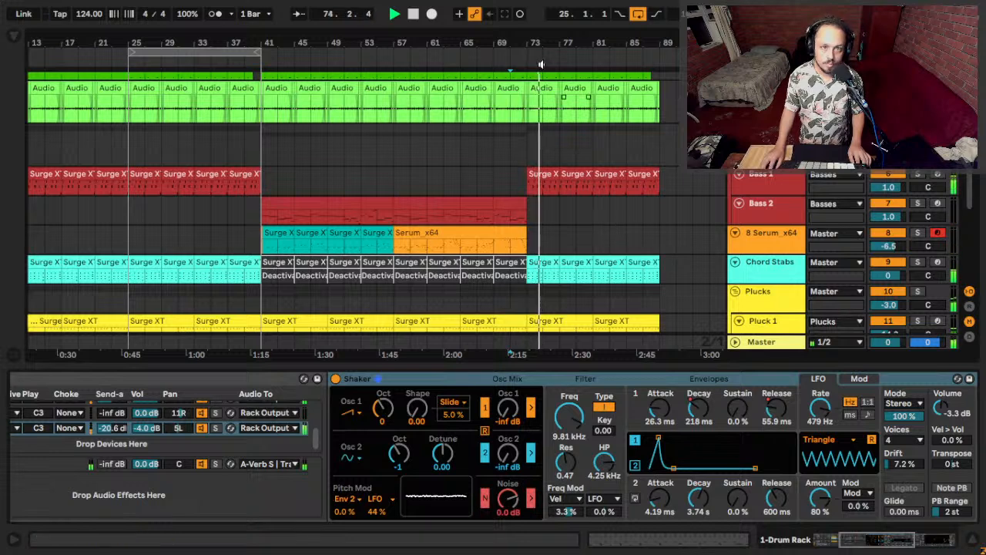
{"action": "scroll", "coordinate": [497, 148], "scroll_direction": "up", "scroll_amount": 3}
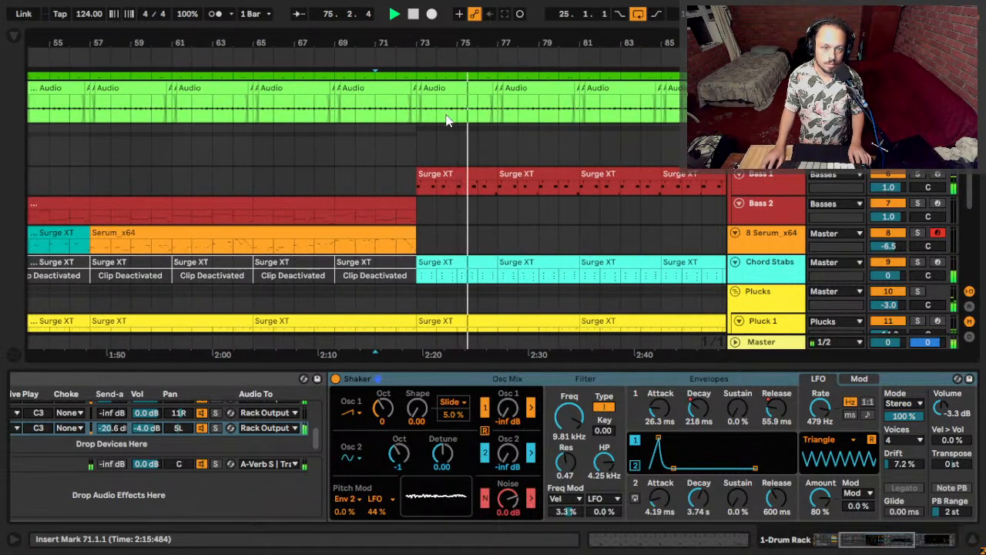
{"action": "left_click", "coordinate": [365, 170]}
{"action": "scroll", "coordinate": [378, 177], "scroll_direction": "down", "scroll_amount": 5}
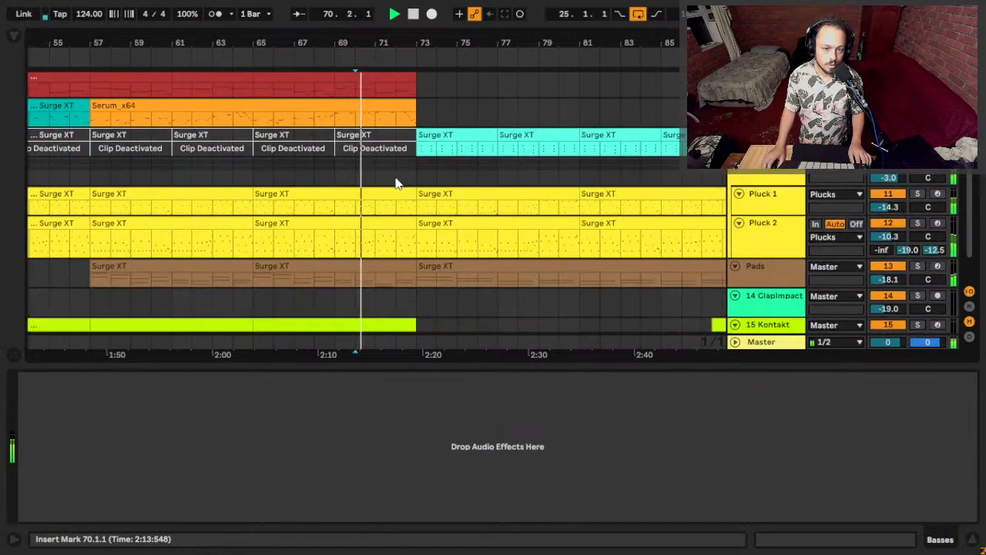
{"action": "left_click", "coordinate": [479, 220]}
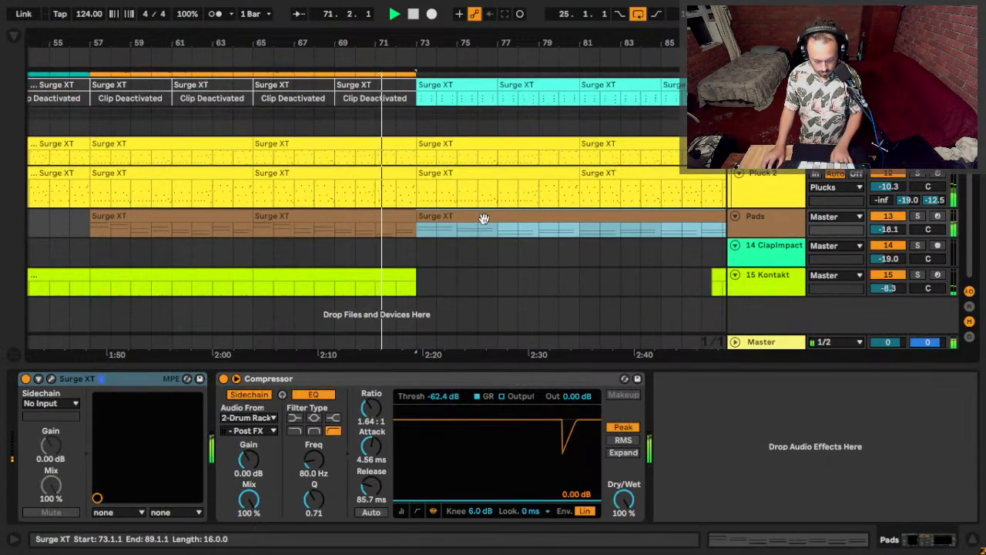
{"action": "key", "text": "0"}
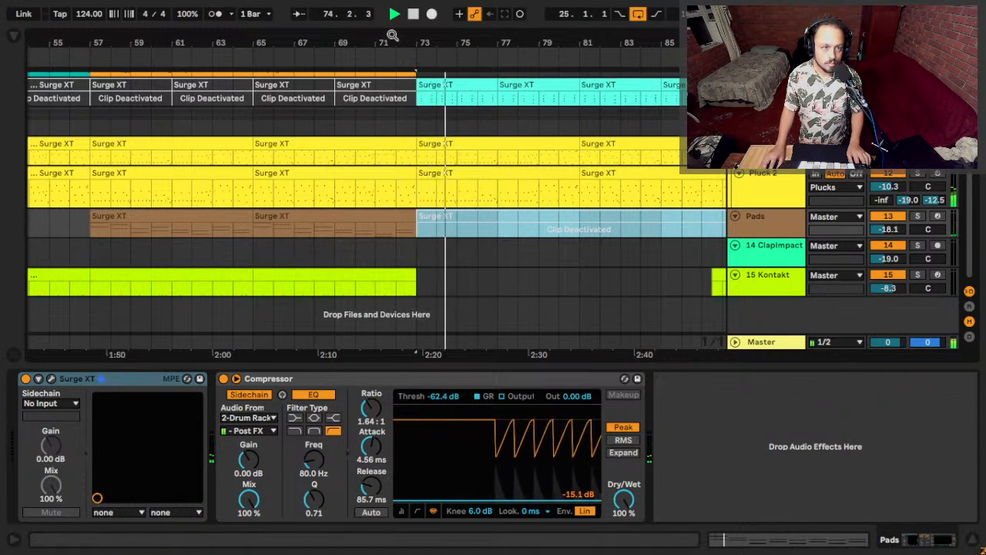
In the first drum rack track's clip at bar 73, deactivate the Clap RepThat 3 notes and the first bar's kick notes.
{"action": "scroll", "coordinate": [423, 202], "scroll_direction": "up", "scroll_amount": 3}
{"action": "scroll", "coordinate": [425, 207], "scroll_direction": "up", "scroll_amount": 5}
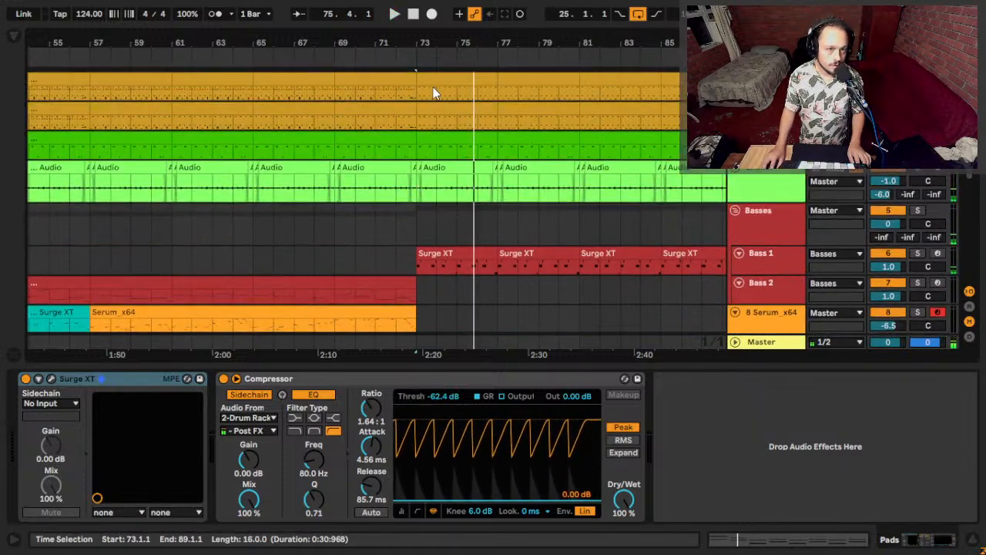
{"action": "left_click", "coordinate": [378, 94]}
{"action": "key", "text": "space"}
{"action": "left_click_drag", "start_coordinate": [427, 83], "coordinate": [496, 83]}
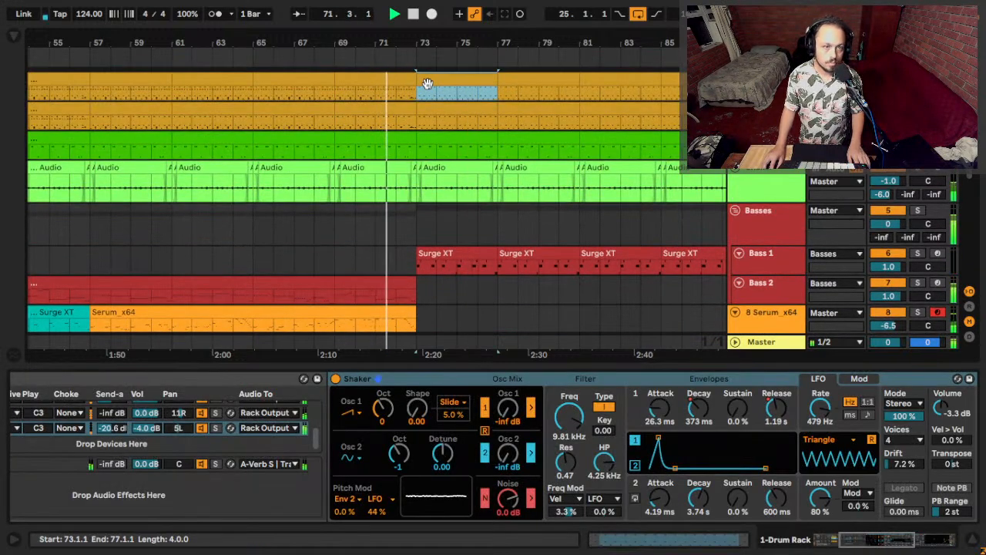
{"action": "double_click", "coordinate": [459, 83]}
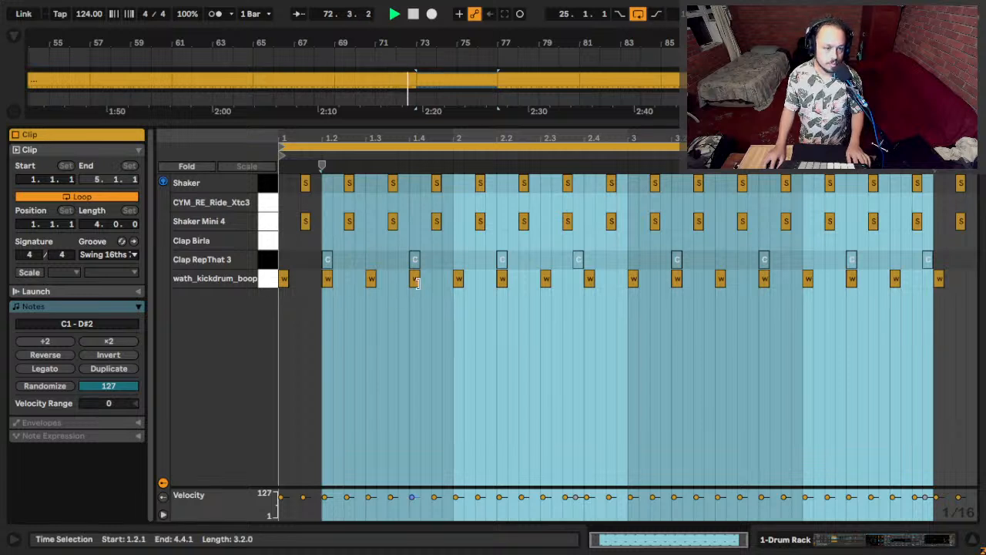
{"action": "left_click_drag", "start_coordinate": [428, 279], "coordinate": [260, 287]}
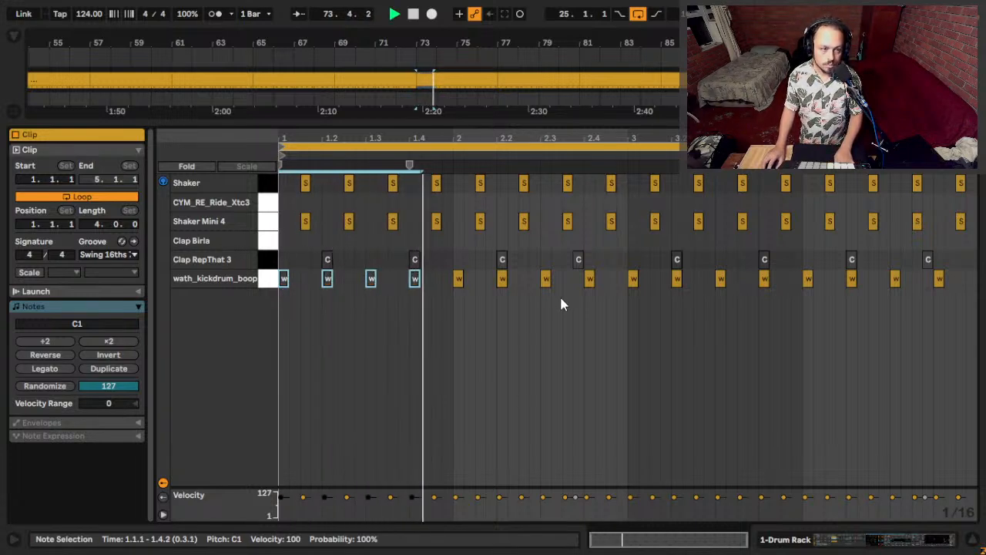
{"action": "key", "text": "ctrl+d"}
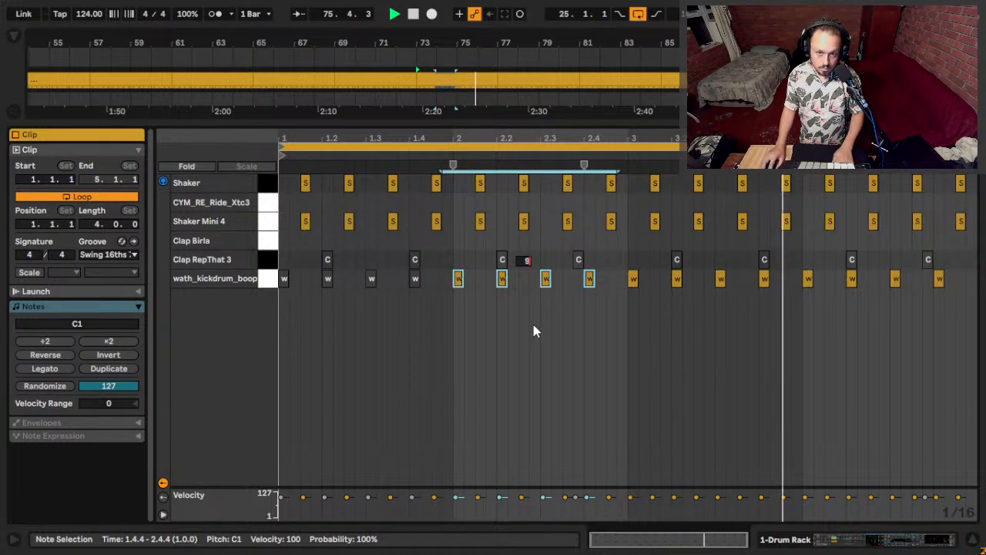
Try a velocity of 9 on the second bar's four kick notes, audition it, and undo the change.
{"action": "key", "text": "0"}
{"action": "left_click", "coordinate": [608, 330]}
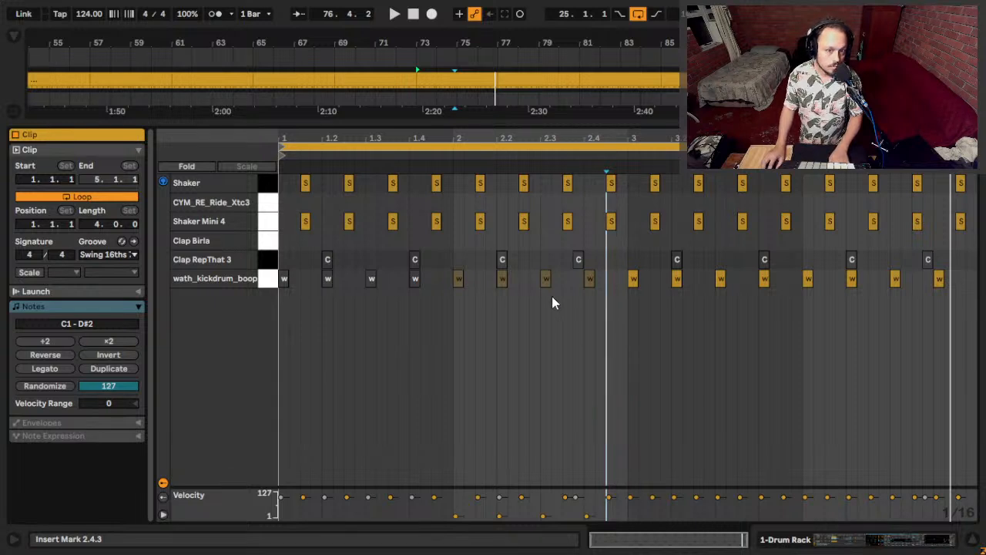
{"action": "left_click", "coordinate": [623, 308]}
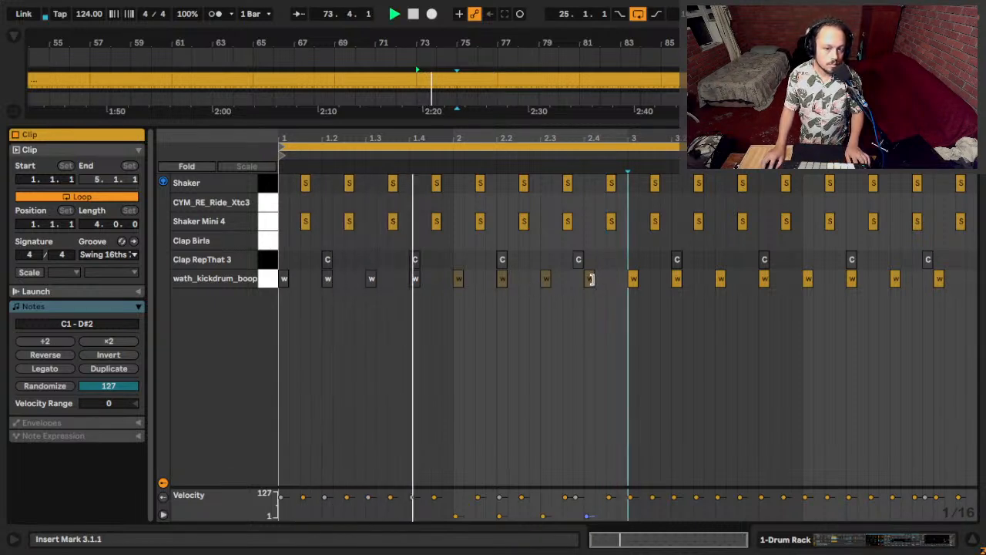
{"action": "left_click", "coordinate": [591, 280]}
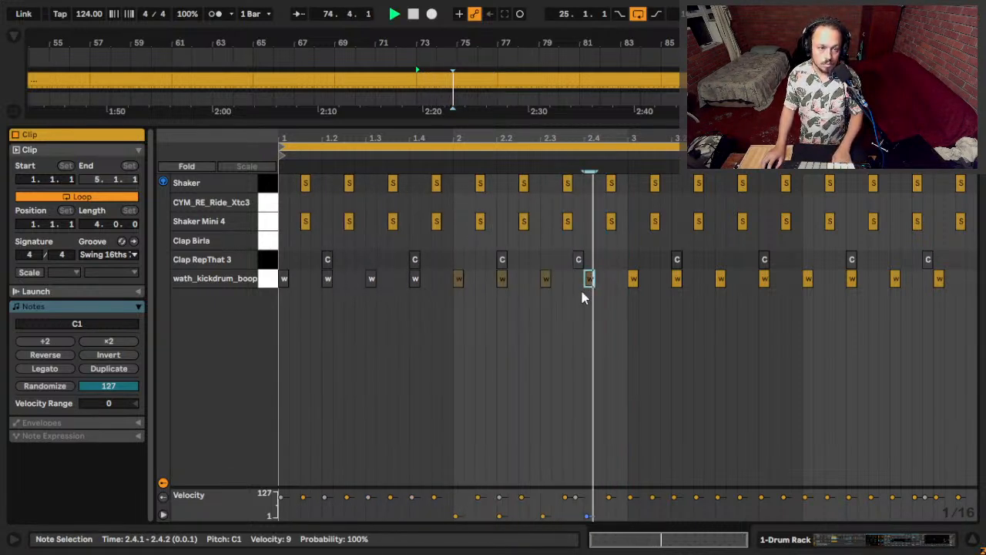
{"action": "key", "text": "ctrl+z"}
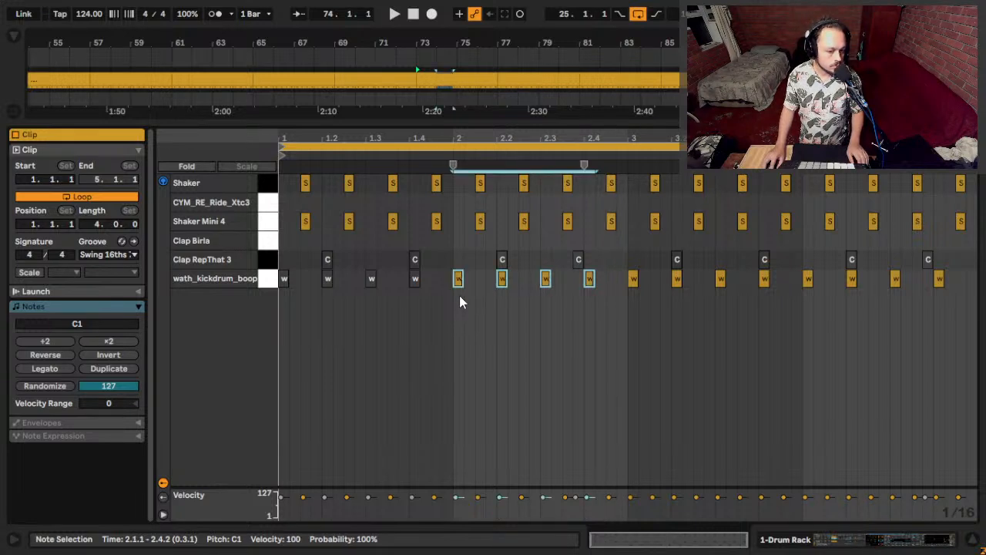
Deactivate the kick notes on beats 1 and 2 of the clip's second bar, keeping those on beats 3 and 4 active.
{"action": "key", "text": "space"}
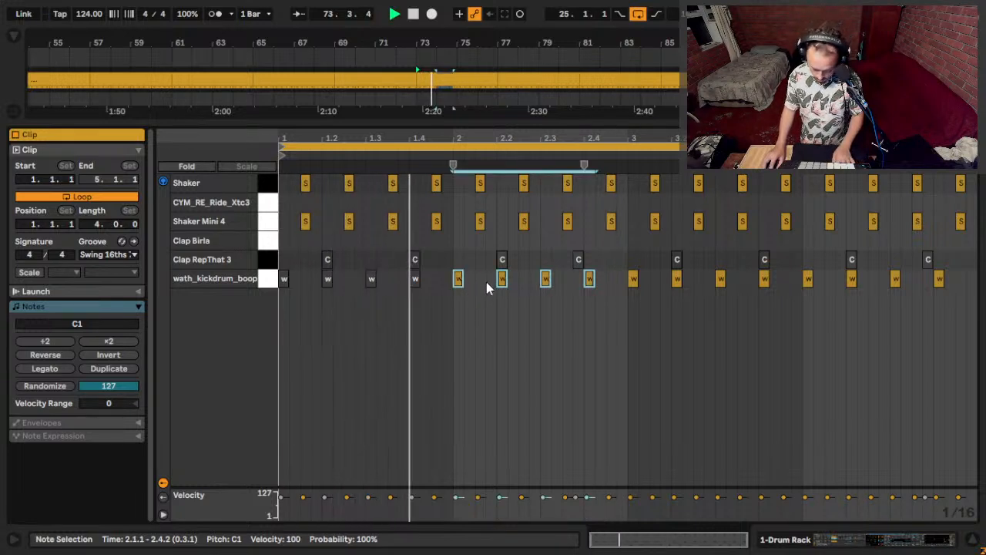
{"action": "key", "text": "0"}
{"action": "left_click", "coordinate": [576, 303]}
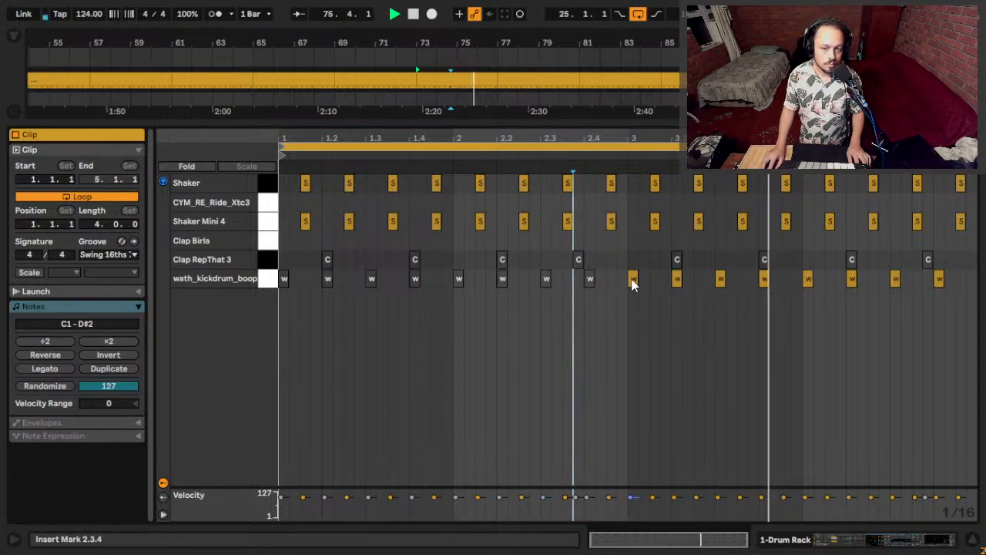
{"action": "left_click", "coordinate": [545, 279]}
{"action": "key", "text": "0"}
{"action": "left_click", "coordinate": [589, 279]}
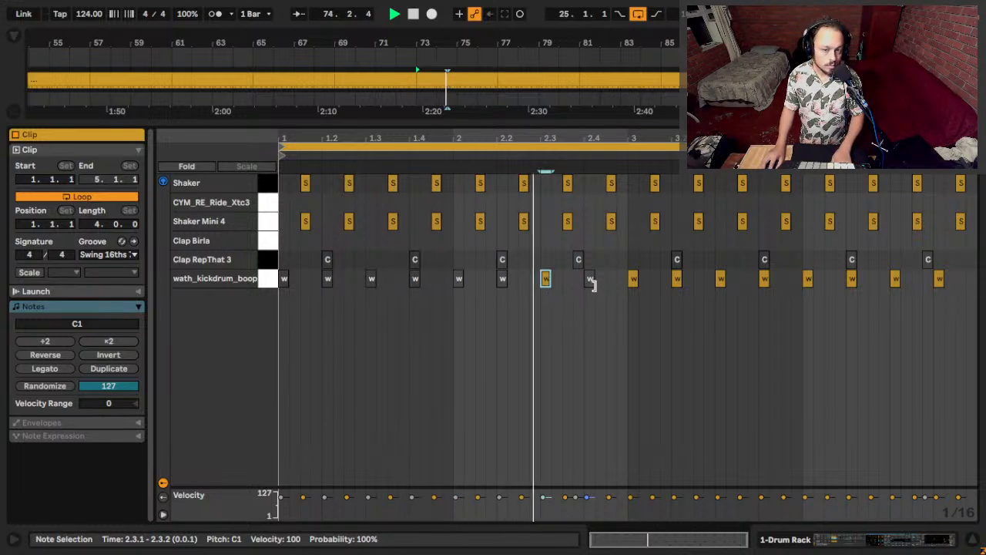
Add an extra kick note at 2.3.3 with a velocity of 77 and return to the arrangement's device view.
{"action": "double_click", "coordinate": [568, 279]}
{"action": "left_click", "coordinate": [508, 281]}
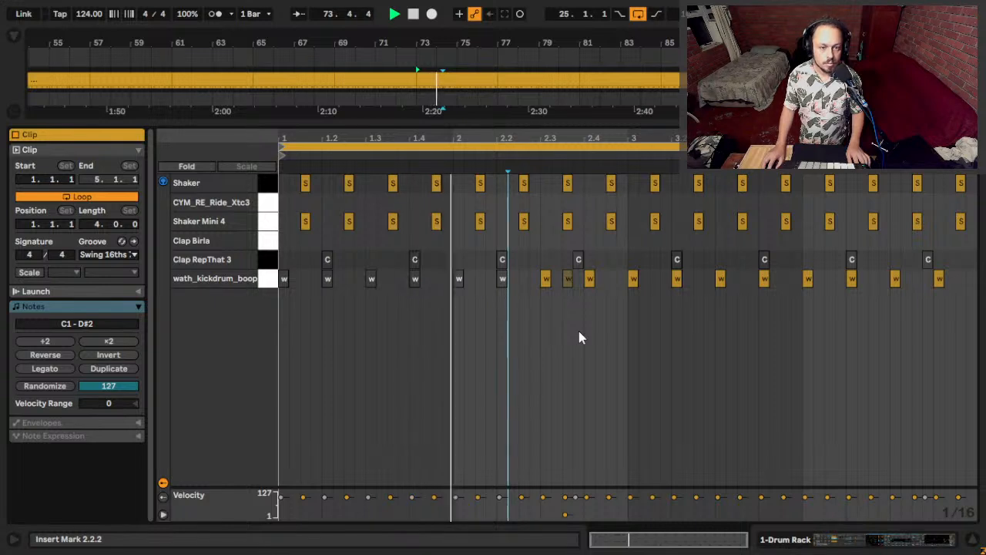
{"action": "left_click", "coordinate": [566, 515]}
{"action": "left_click_drag", "start_coordinate": [569, 278], "coordinate": [569, 245]}
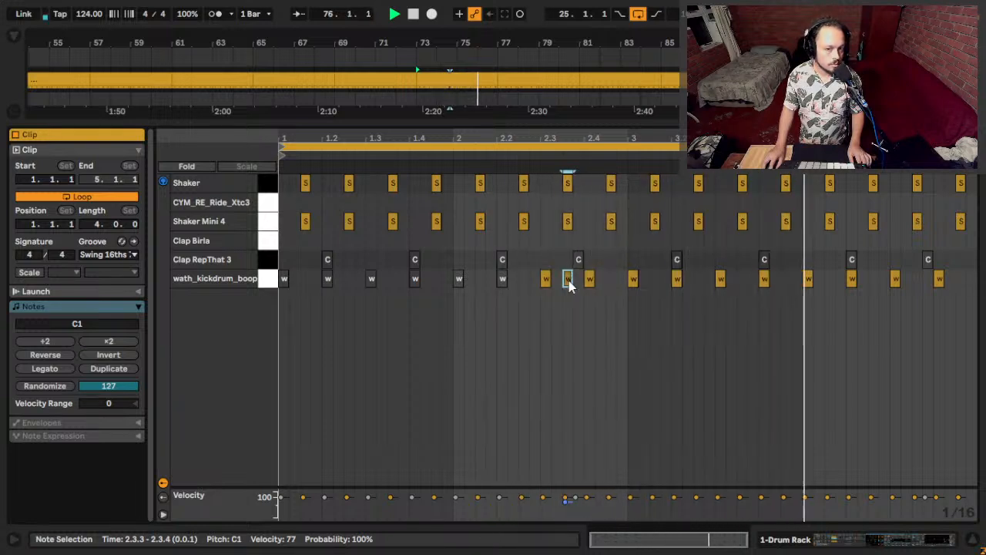
{"action": "key", "text": "Delete"}
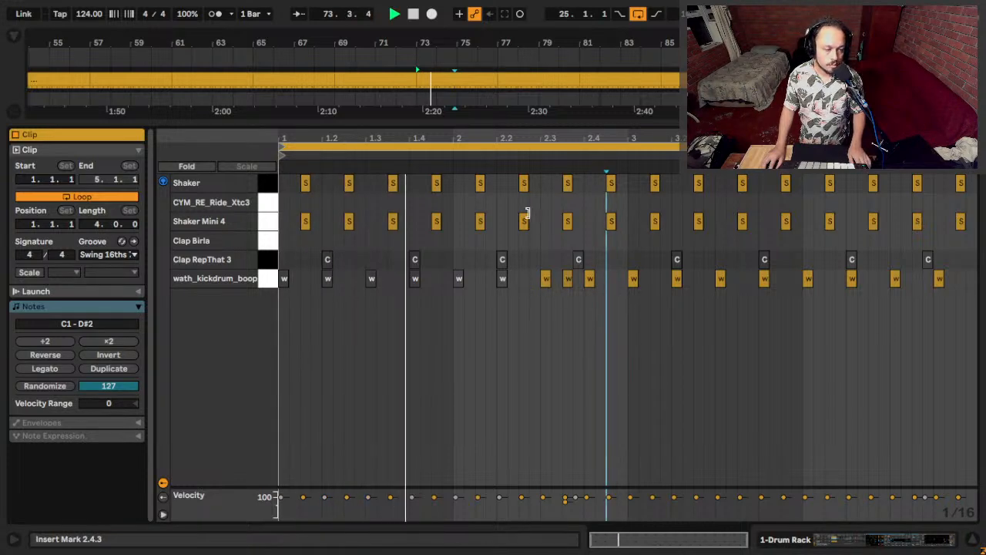
{"action": "key", "text": "shift+Tab"}
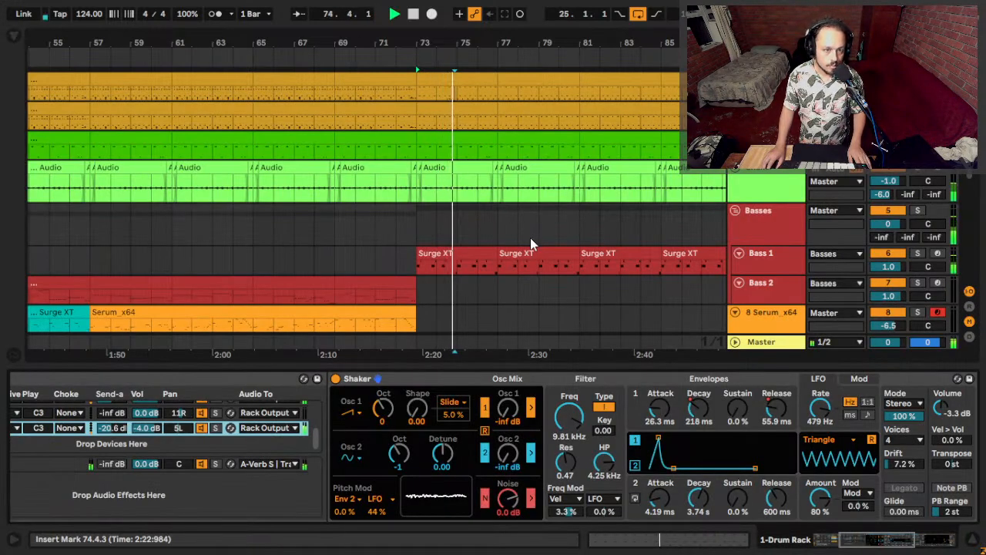
Copy the ClapImpact clip from bar 41, audition from bar 71, and paste the clip at bar 75.
{"action": "scroll", "coordinate": [529, 239], "scroll_direction": "down", "scroll_amount": 2}
{"action": "scroll", "coordinate": [527, 239], "scroll_direction": "up", "scroll_amount": 2}
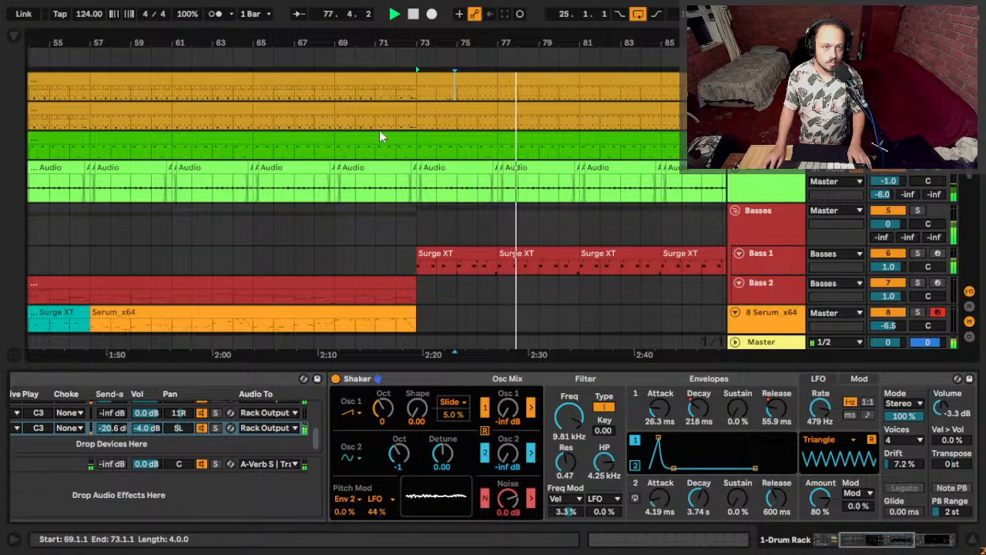
{"action": "scroll", "coordinate": [352, 246], "scroll_direction": "down", "scroll_amount": 2}
{"action": "scroll", "coordinate": [353, 247], "scroll_direction": "down", "scroll_amount": 3}
{"action": "left_click_drag", "start_coordinate": [312, 42], "coordinate": [514, 44]}
{"action": "left_click", "coordinate": [333, 310]}
{"action": "key", "text": "space"}
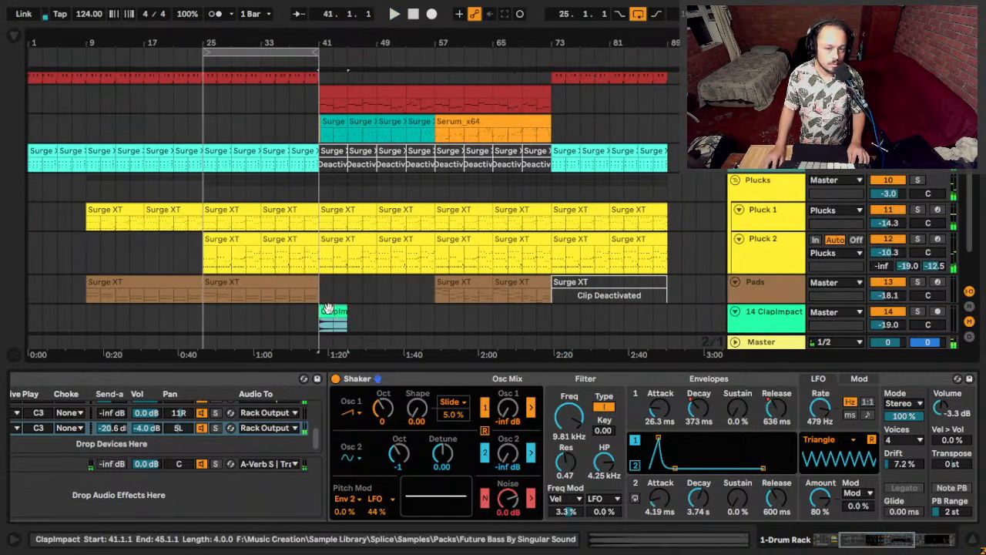
{"action": "left_click", "coordinate": [531, 318]}
{"action": "key", "text": "space"}
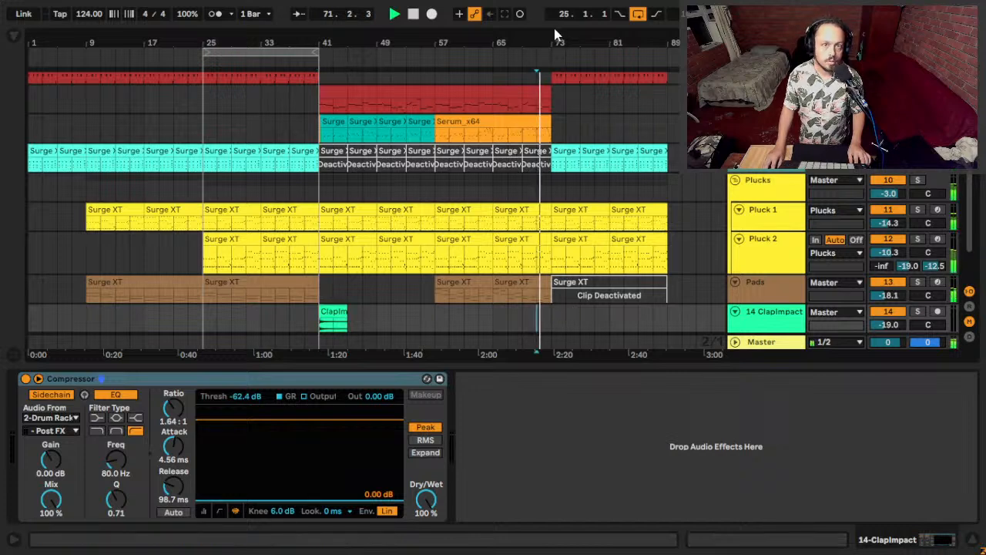
{"action": "scroll", "coordinate": [559, 231], "scroll_direction": "up", "scroll_amount": 3}
{"action": "scroll", "coordinate": [616, 215], "scroll_direction": "down", "scroll_amount": 2}
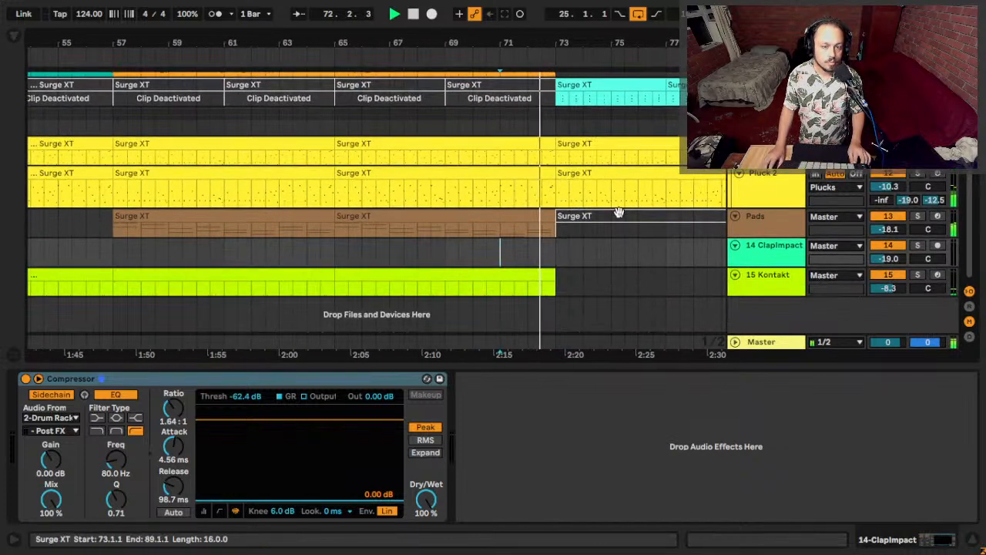
{"action": "left_click", "coordinate": [611, 256]}
{"action": "key", "text": "ctrl+v"}
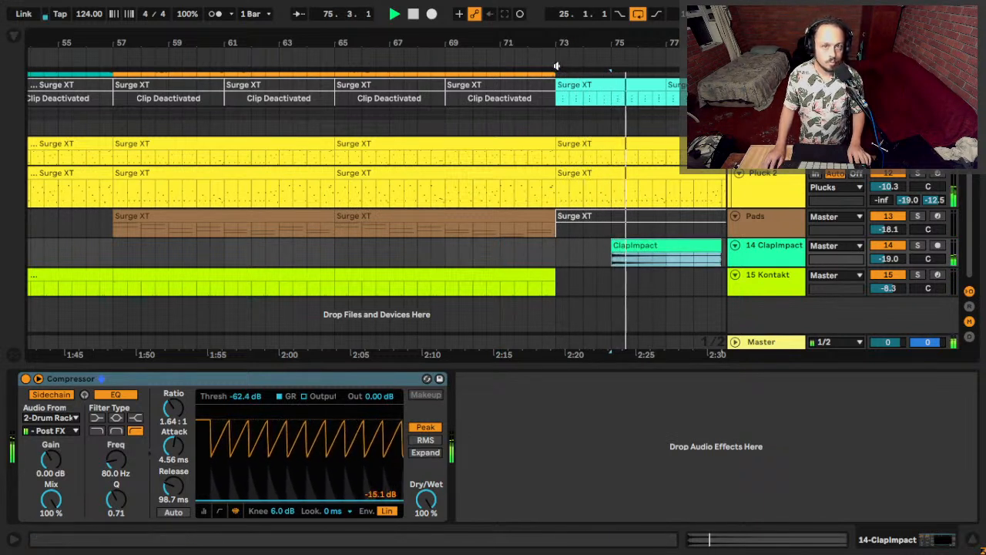
Copy the AIRPumper_x64 effect from the CYM_RE_Ride chain of the first drum rack.
{"action": "scroll", "coordinate": [539, 125], "scroll_direction": "right", "scroll_amount": 6}
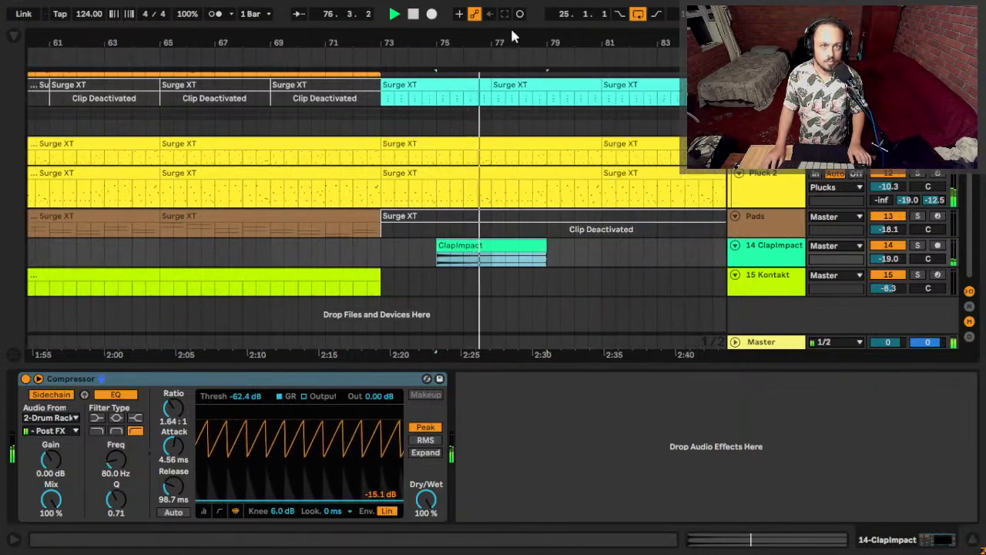
{"action": "scroll", "coordinate": [514, 38], "scroll_direction": "down", "scroll_amount": 5}
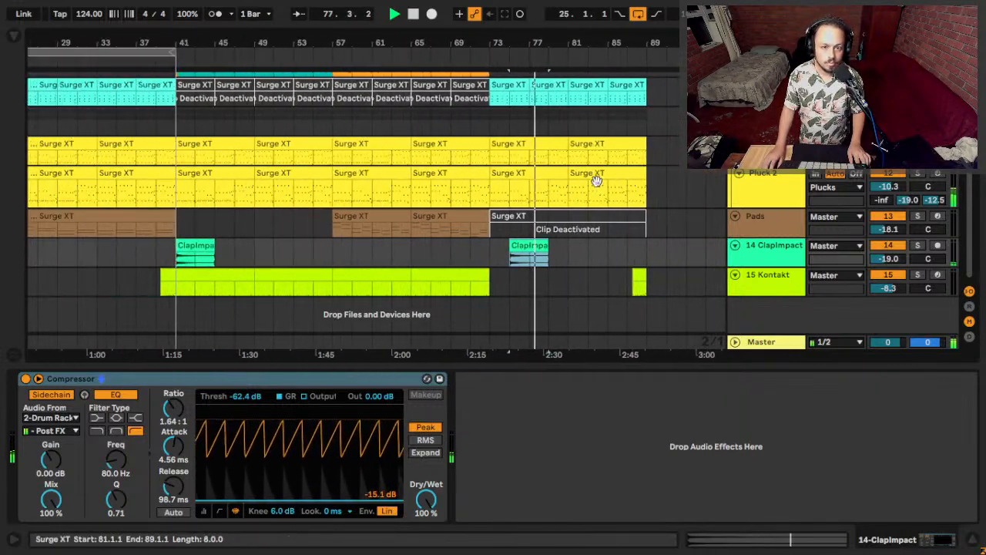
{"action": "scroll", "coordinate": [551, 208], "scroll_direction": "up", "scroll_amount": 8}
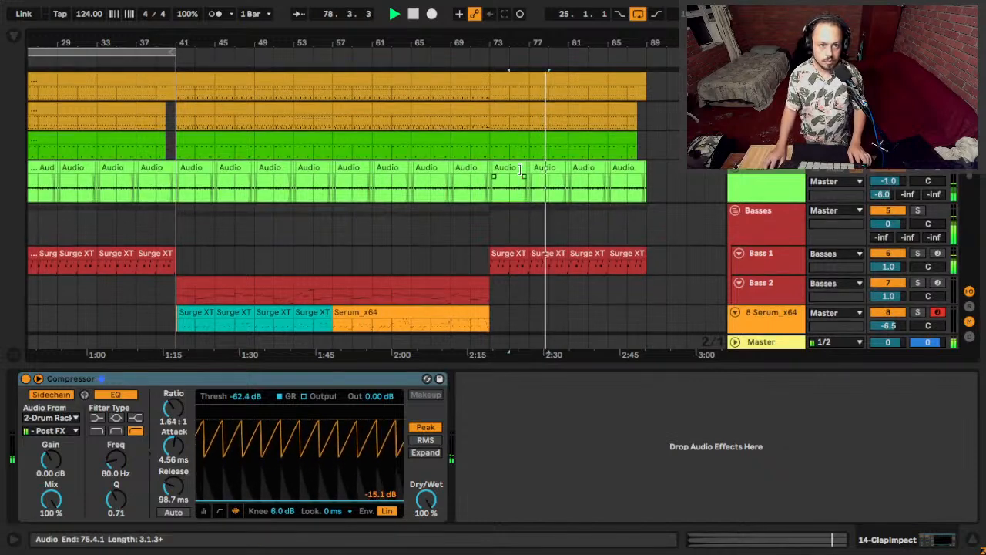
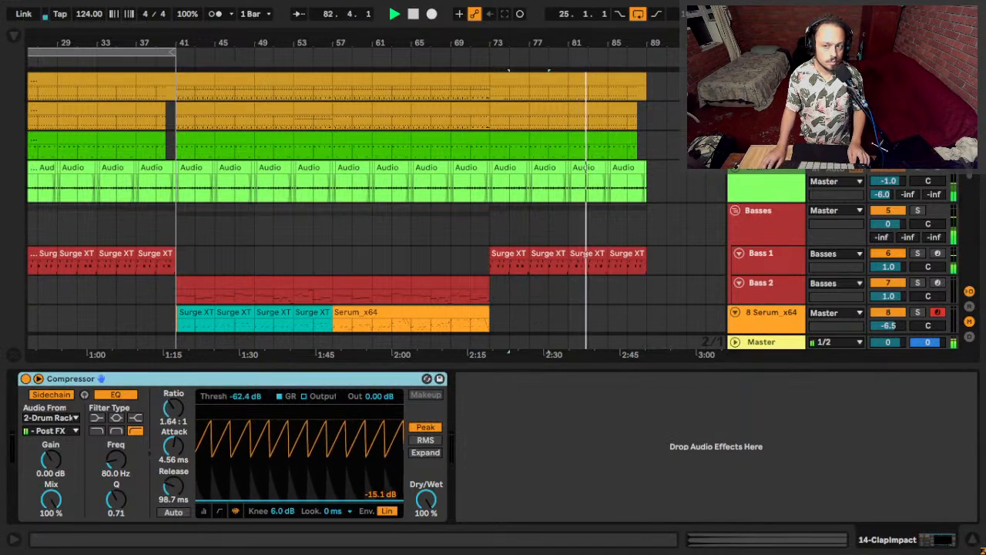
{"action": "left_click", "coordinate": [763, 86]}
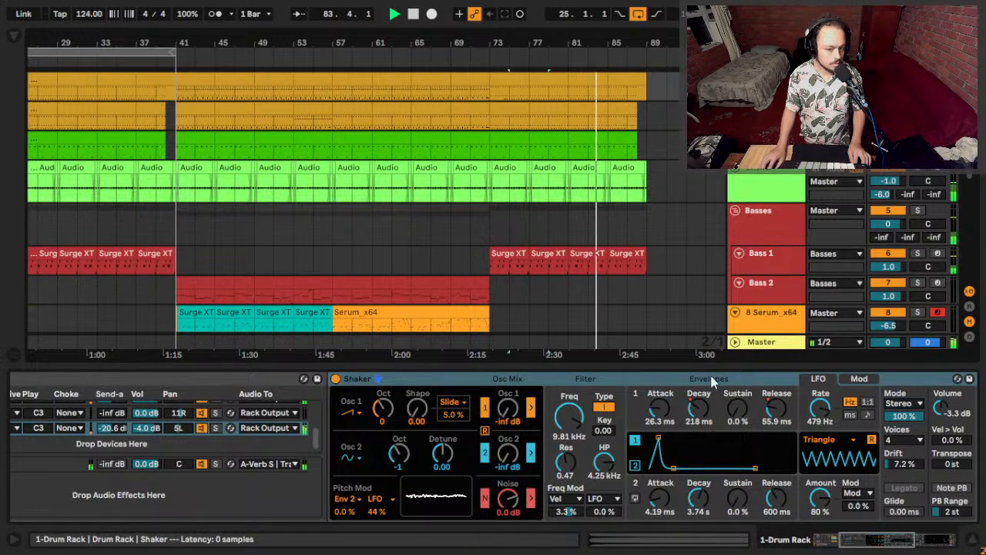
{"action": "left_click", "coordinate": [82, 436]}
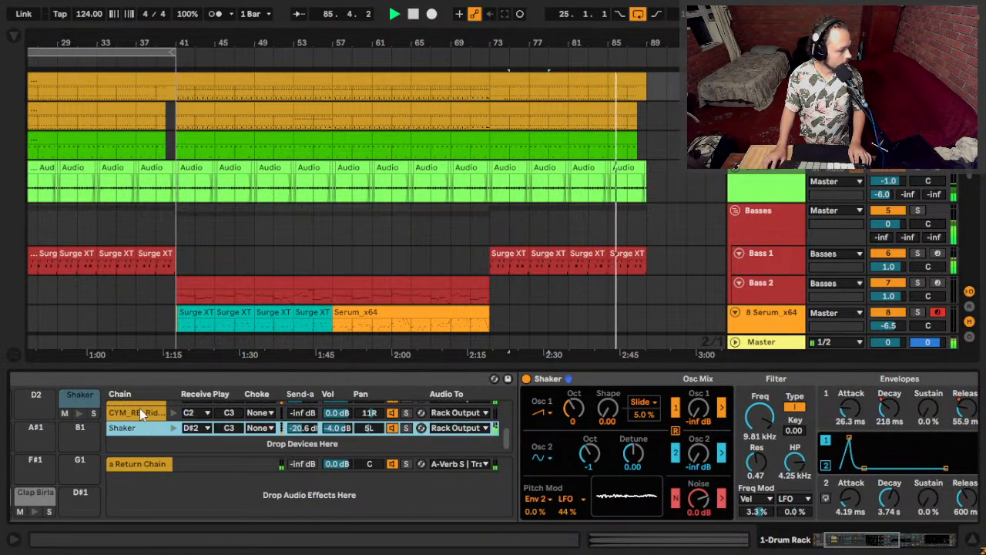
{"action": "left_click", "coordinate": [137, 413]}
{"action": "scroll", "coordinate": [555, 399], "scroll_direction": "right", "scroll_amount": 6}
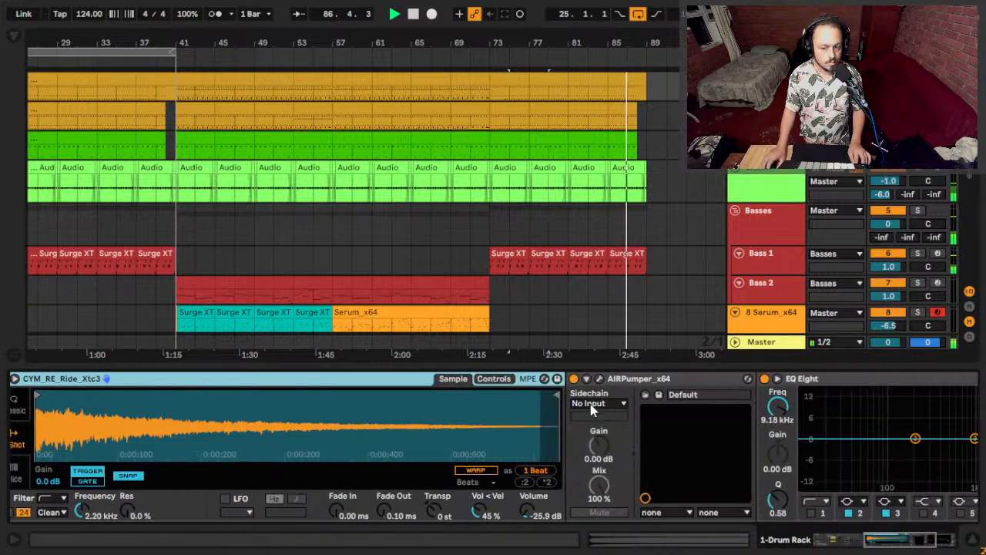
{"action": "scroll", "coordinate": [589, 392], "scroll_direction": "right", "scroll_amount": 2}
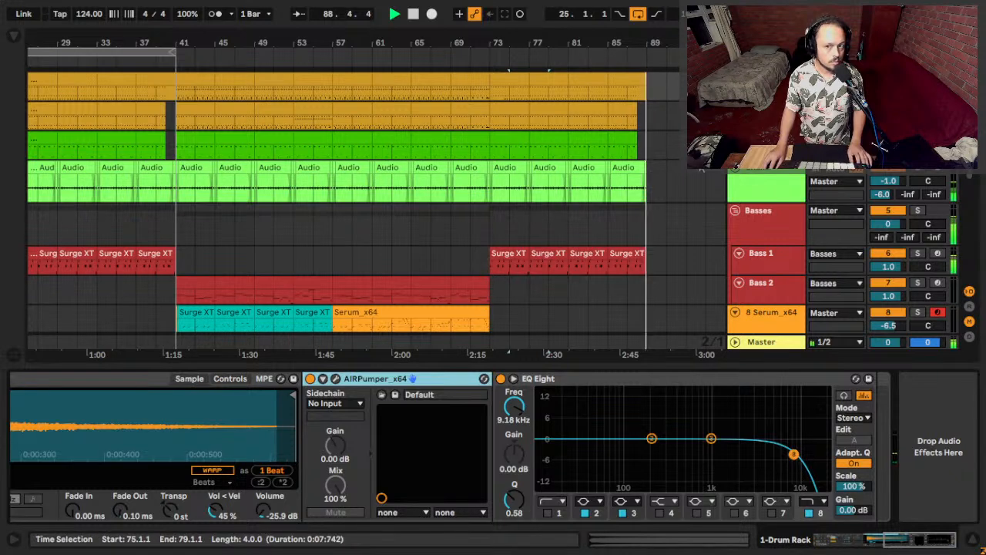
Audition from bar 75 and paste the AIRPumper_x64 effect after EQ Eight on the Shaker track.
{"action": "left_click", "coordinate": [172, 188]}
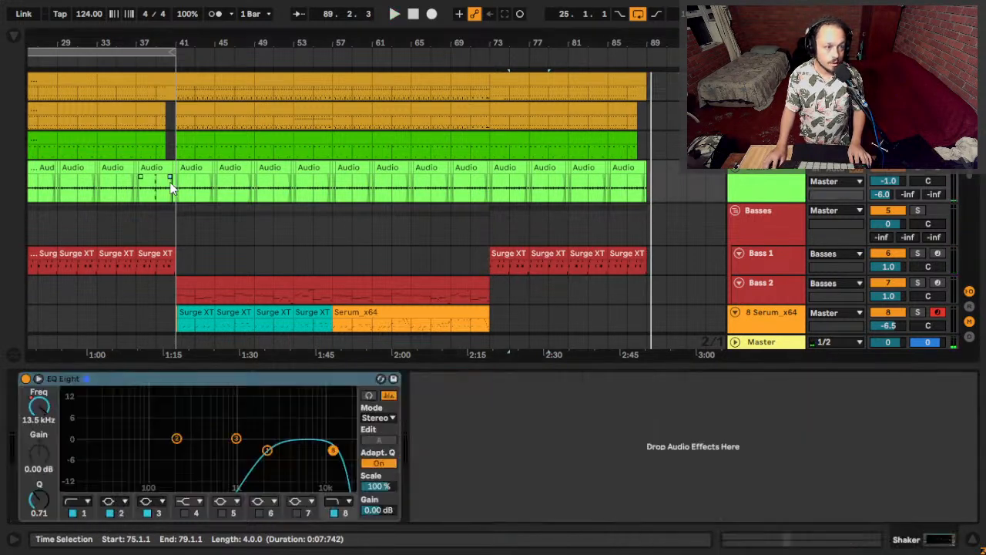
{"action": "key", "text": "space"}
{"action": "left_click", "coordinate": [755, 183]}
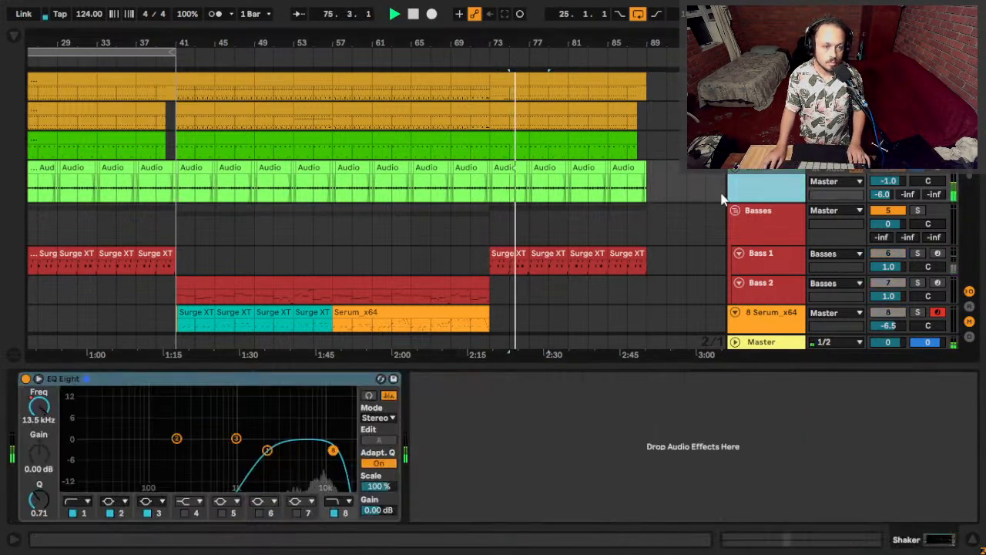
{"action": "left_click", "coordinate": [493, 450]}
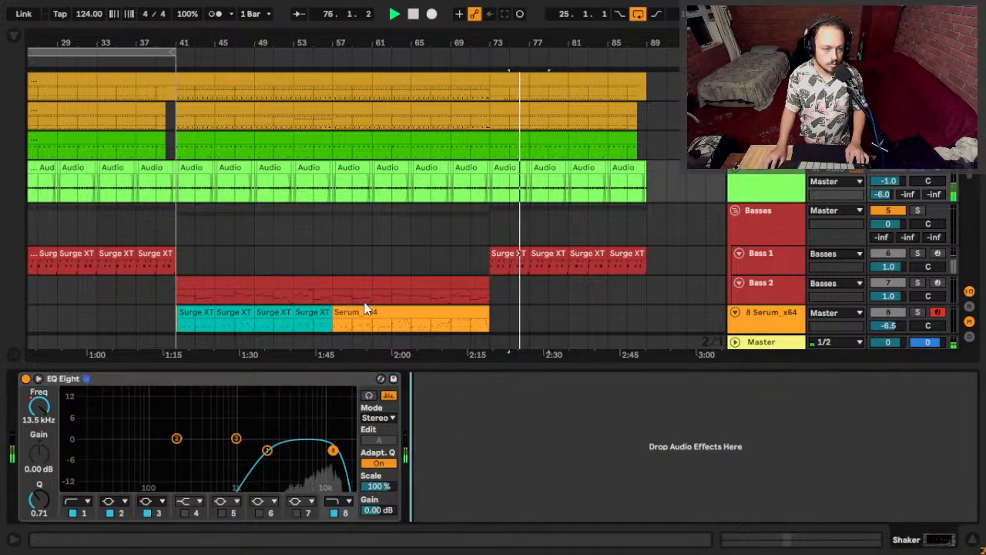
{"action": "key", "text": "ctrl+v"}
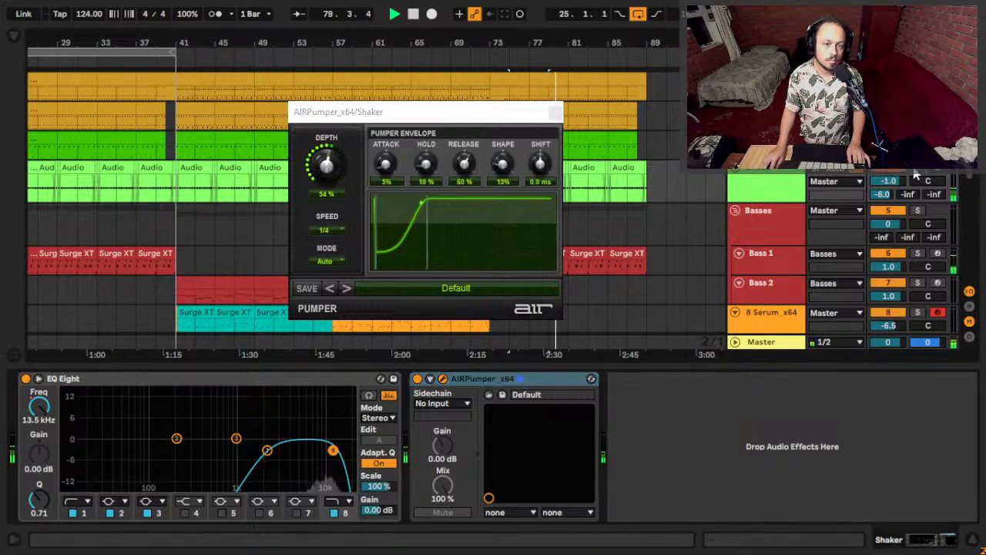
Set the Shaker's Pumper to 51 % depth, 55 % release and 25 % shape.
{"action": "left_click_drag", "start_coordinate": [463, 176], "coordinate": [494, 77]}
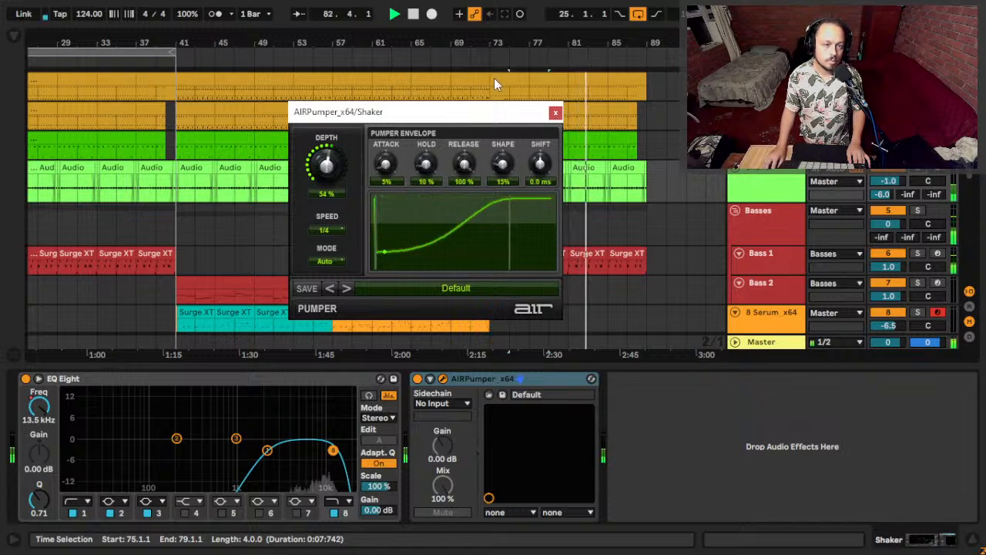
{"action": "left_click_drag", "start_coordinate": [472, 169], "coordinate": [453, 222]}
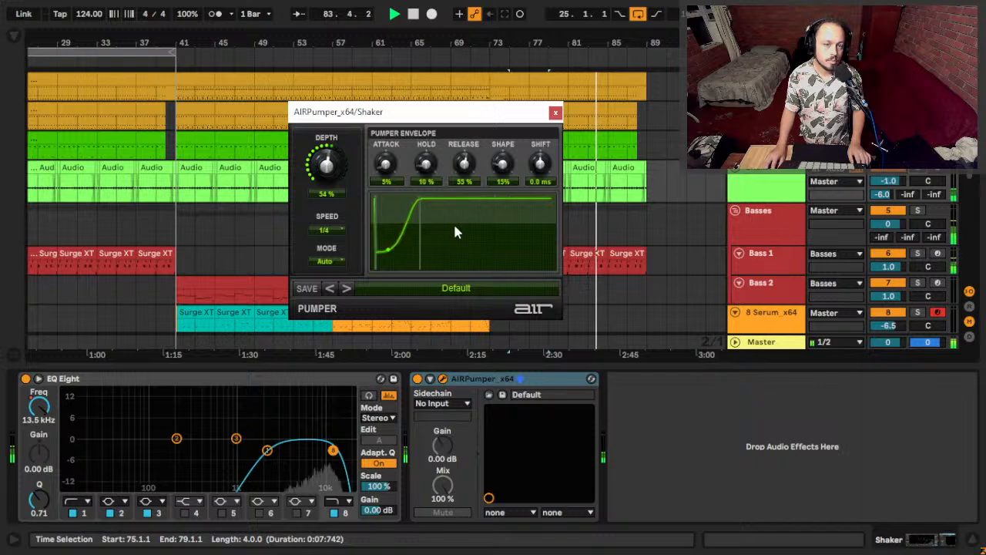
{"action": "left_click_drag", "start_coordinate": [316, 168], "coordinate": [329, 150]}
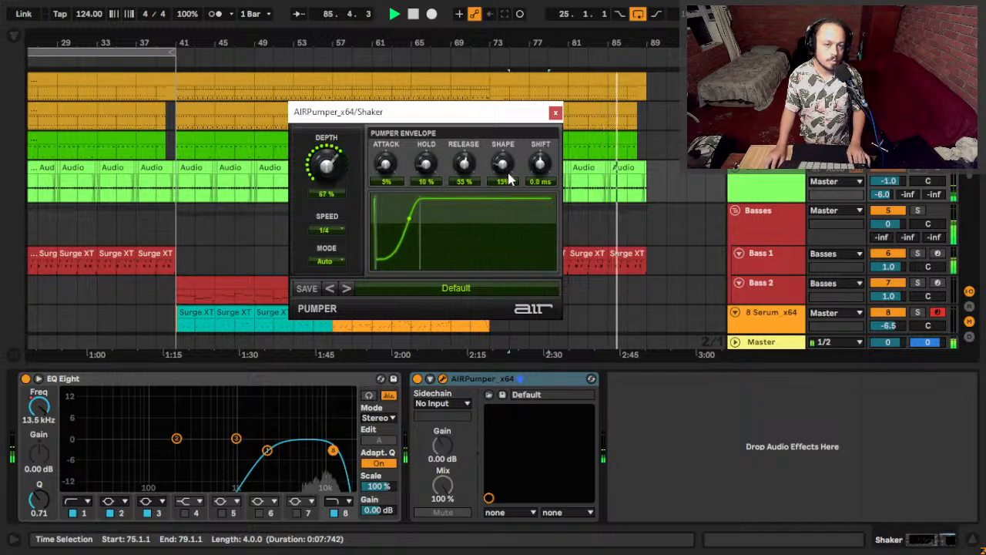
{"action": "left_click_drag", "start_coordinate": [507, 166], "coordinate": [509, 141]}
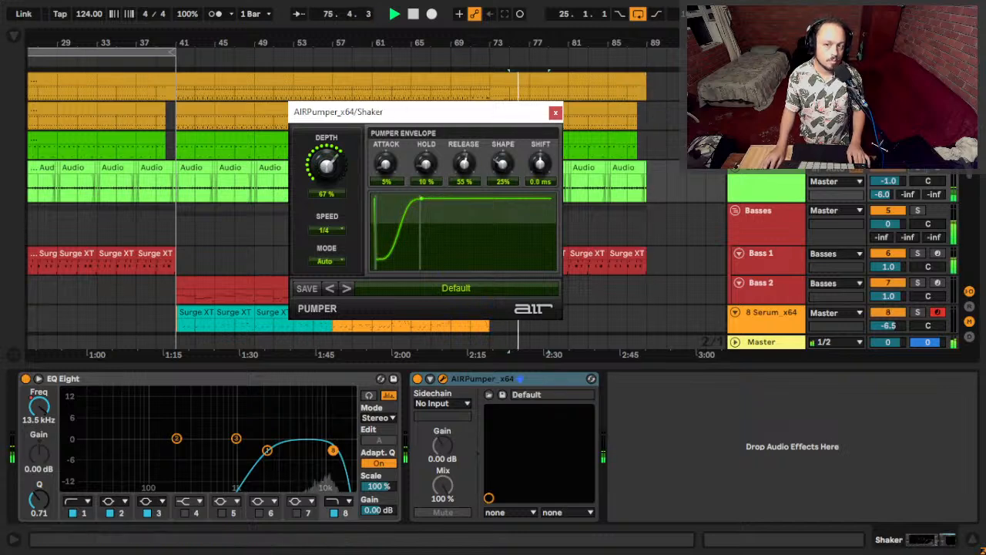
{"action": "left_click_drag", "start_coordinate": [463, 163], "coordinate": [459, 173]}
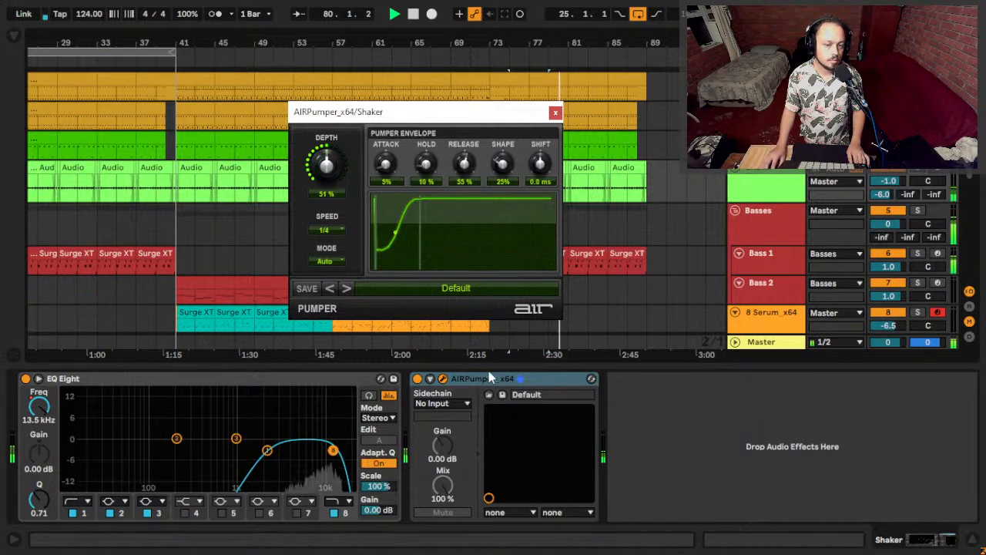
Compare the Shaker with Pumper bypassed and re-enabled, and close the plug-in window.
{"action": "left_click", "coordinate": [418, 379]}
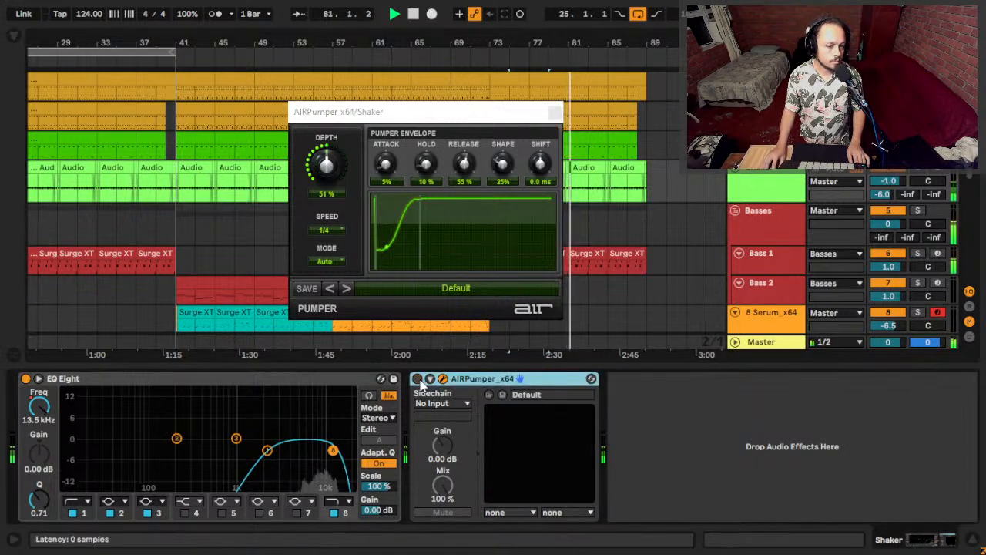
{"action": "left_click", "coordinate": [418, 379]}
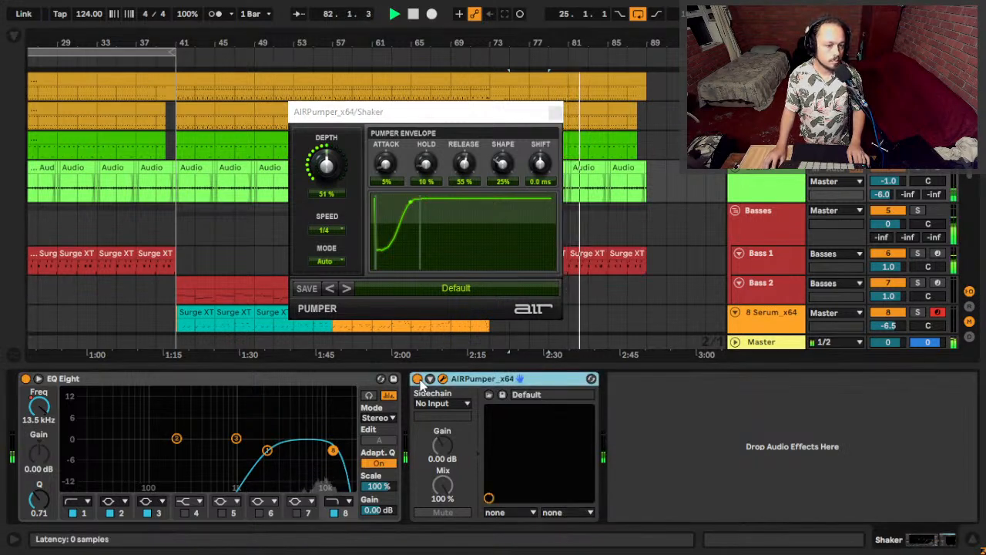
{"action": "left_click", "coordinate": [555, 113]}
Start playback from bar 63 and deactivate the Pluck 1 clips from bar 73 to bar 89.
{"action": "scroll", "coordinate": [175, 244], "scroll_direction": "left", "scroll_amount": 5}
{"action": "key", "text": "minus"}
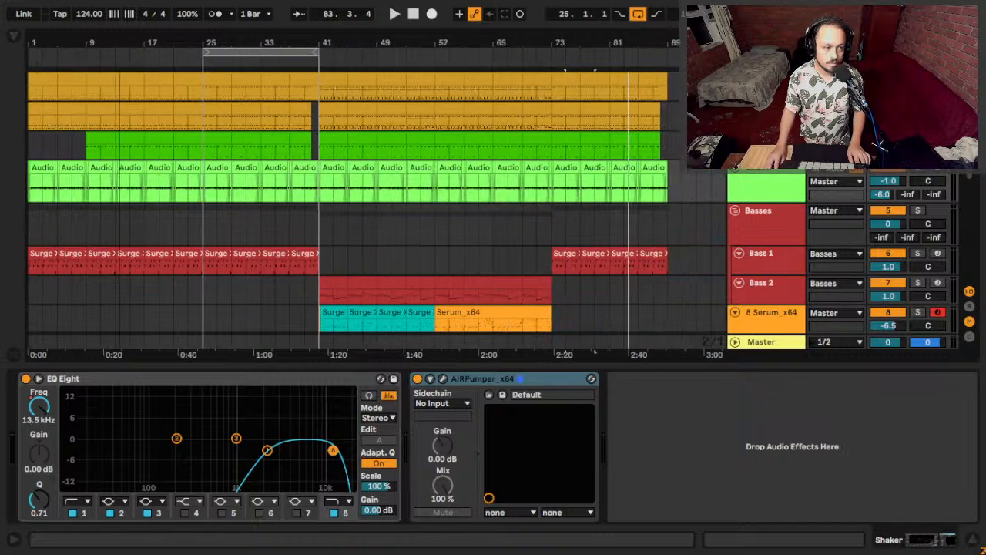
{"action": "left_click", "coordinate": [477, 235]}
{"action": "key", "text": "space"}
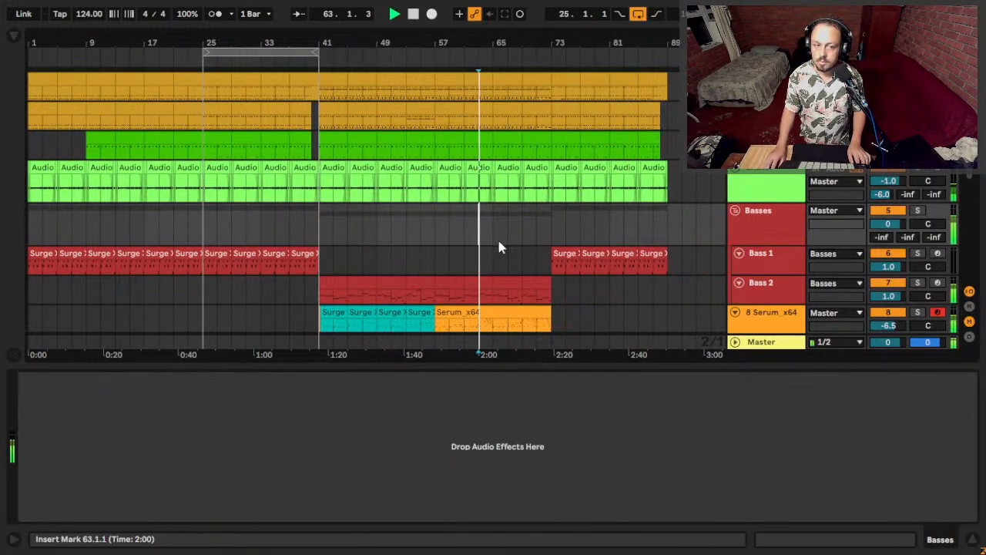
{"action": "scroll", "coordinate": [583, 254], "scroll_direction": "down", "scroll_amount": 3}
{"action": "scroll", "coordinate": [583, 255], "scroll_direction": "down", "scroll_amount": 5}
{"action": "left_click_drag", "start_coordinate": [697, 158], "coordinate": [558, 160]}
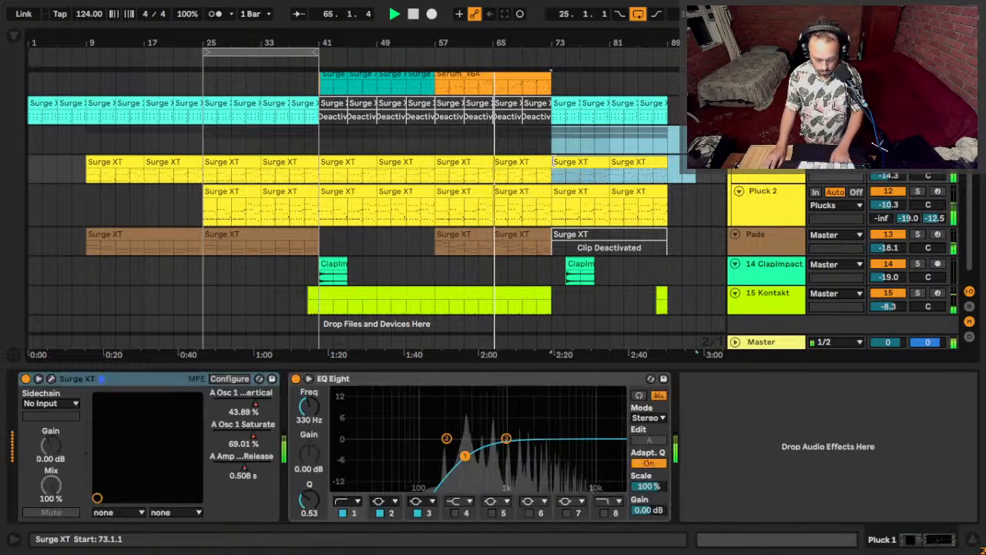
{"action": "key", "text": "0"}
Try deactivating the Chord Stabs clip from bar 73 to bar 77 while auditioning the new section.
{"action": "left_click", "coordinate": [749, 196]}
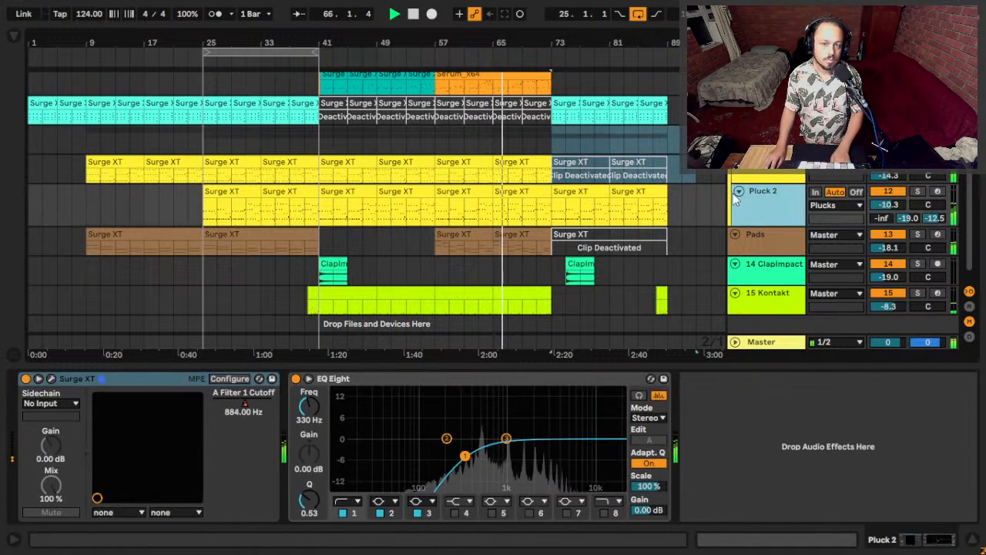
{"action": "left_click", "coordinate": [715, 193]}
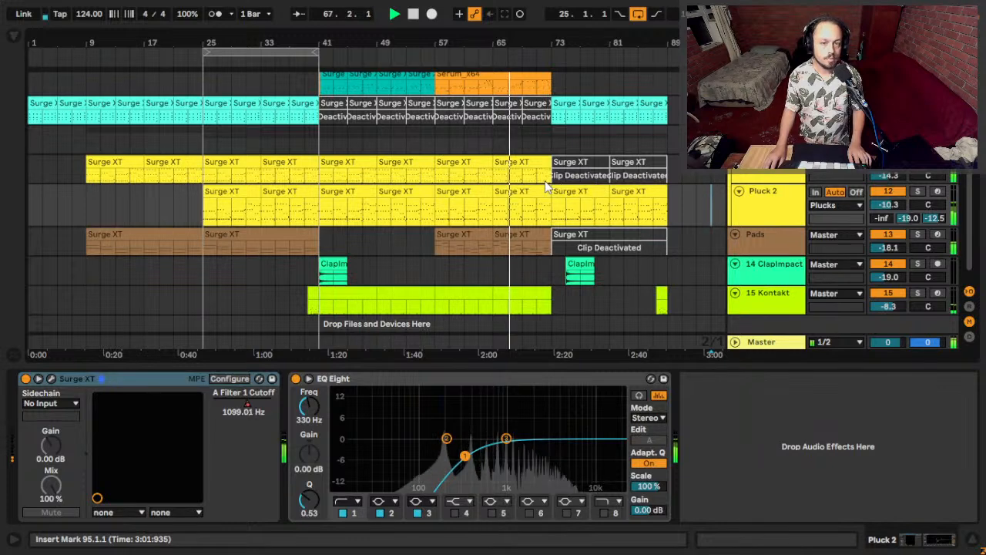
{"action": "scroll", "coordinate": [585, 187], "scroll_direction": "right", "scroll_amount": 2}
{"action": "scroll", "coordinate": [546, 187], "scroll_direction": "down", "scroll_amount": 1}
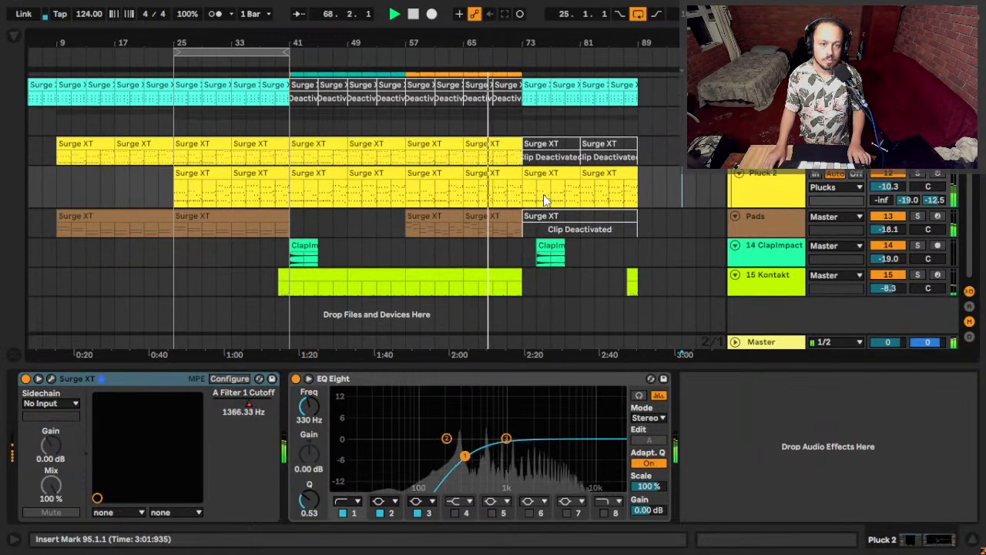
{"action": "scroll", "coordinate": [549, 205], "scroll_direction": "up", "scroll_amount": 6}
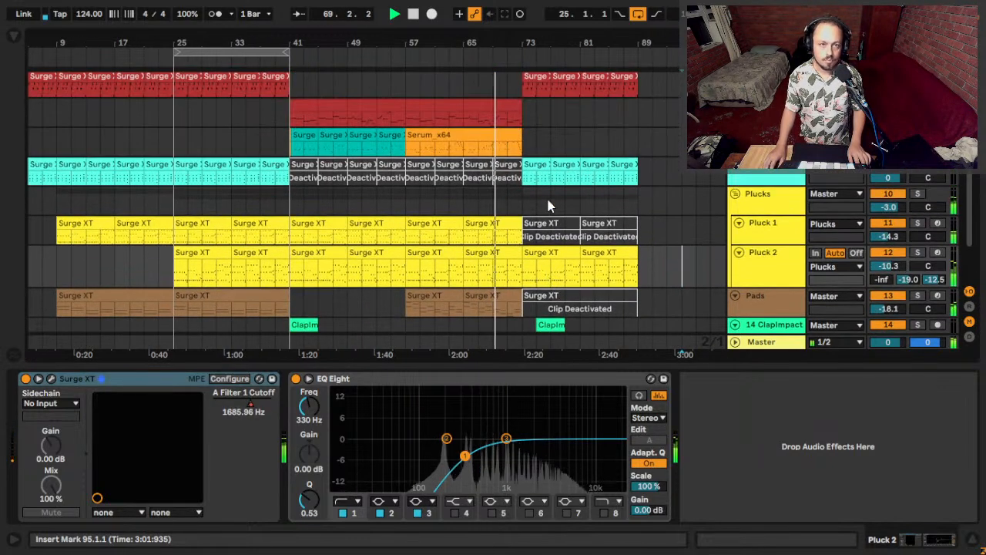
{"action": "left_click", "coordinate": [527, 262]}
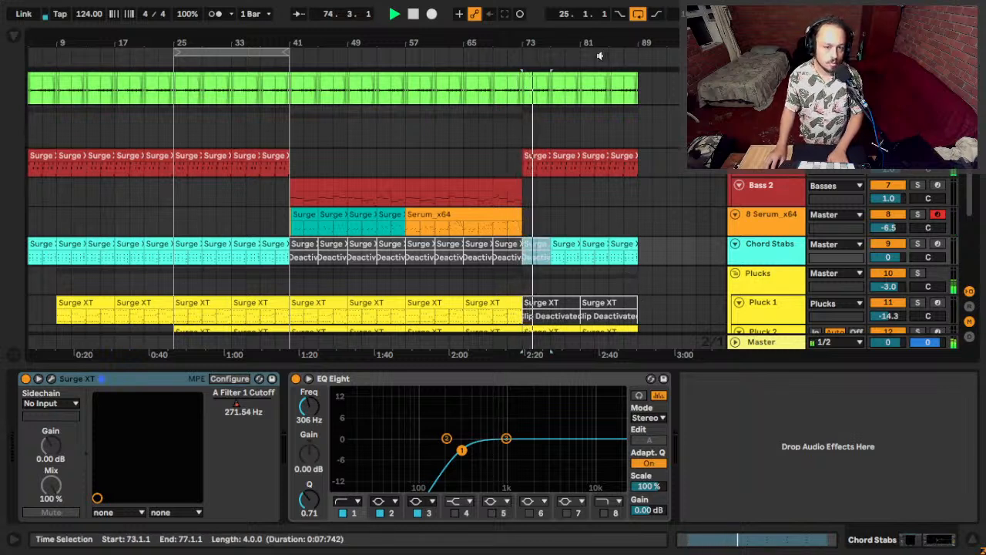
{"action": "scroll", "coordinate": [551, 71], "scroll_direction": "up", "scroll_amount": 5}
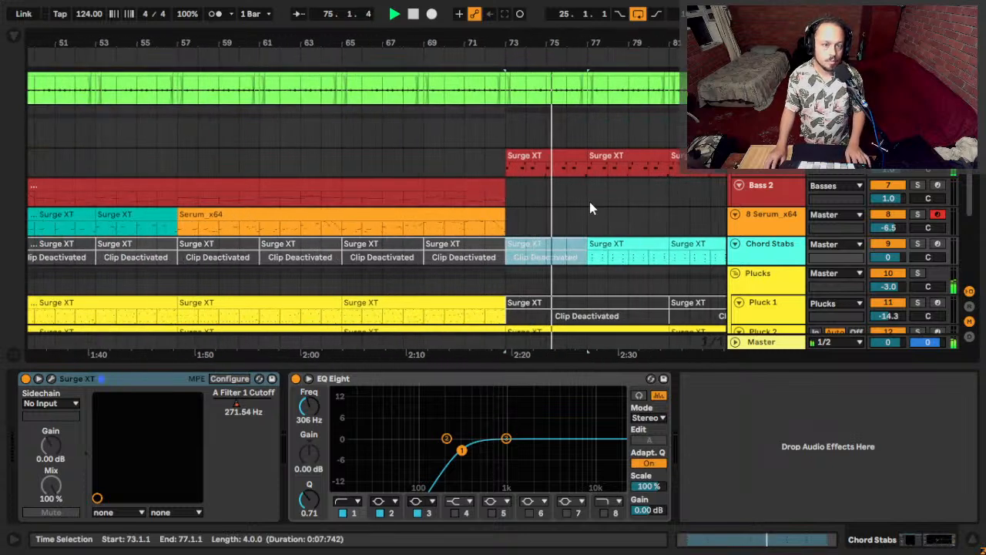
Reactivate the Chord Stabs clip at bar 73 and trim its start to bar 75.
{"action": "left_click", "coordinate": [550, 267]}
{"action": "key", "text": "space"}
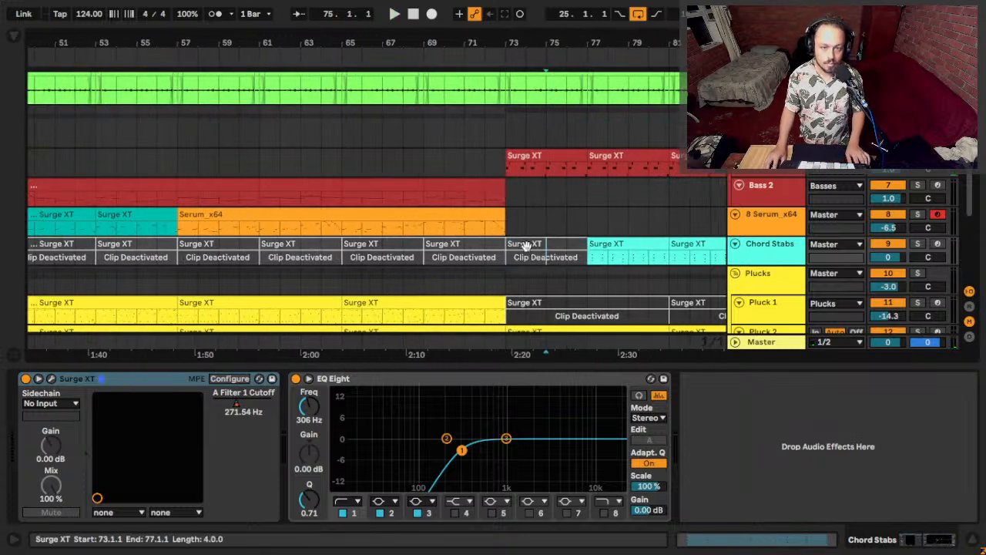
{"action": "left_click", "coordinate": [526, 244]}
{"action": "scroll", "coordinate": [528, 241], "scroll_direction": "down", "scroll_amount": 3}
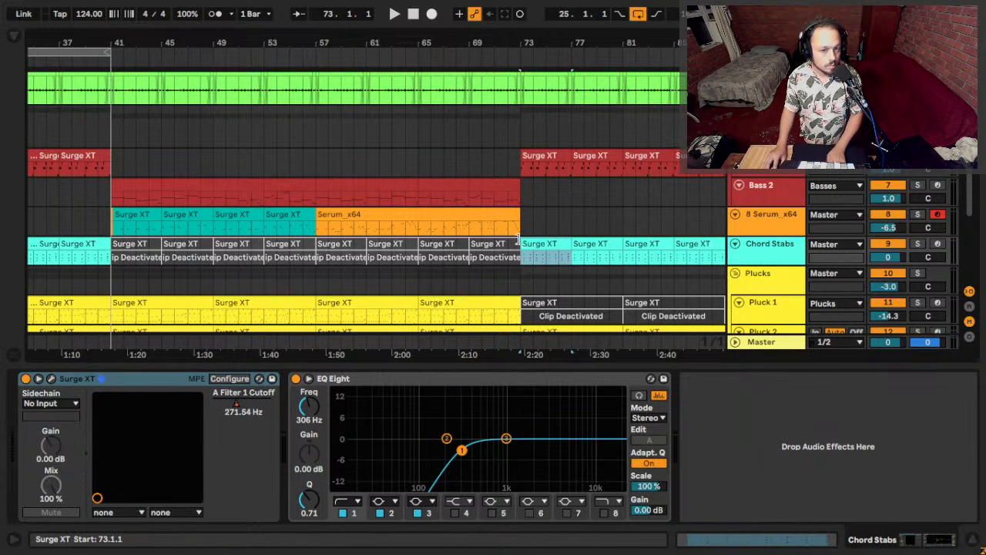
{"action": "left_click_drag", "start_coordinate": [528, 244], "coordinate": [546, 244]}
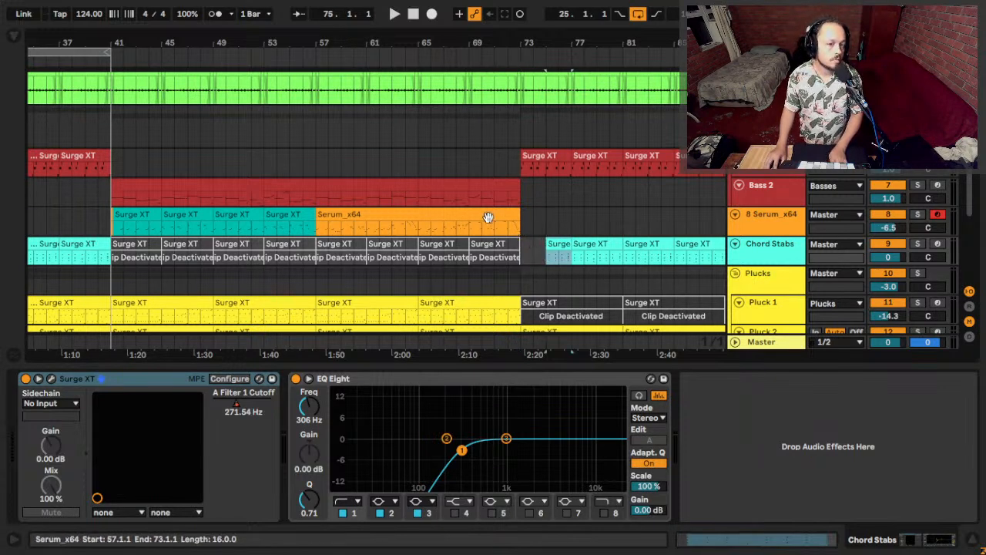
Audition the transition into the new section from bar 72.
{"action": "left_click", "coordinate": [501, 229]}
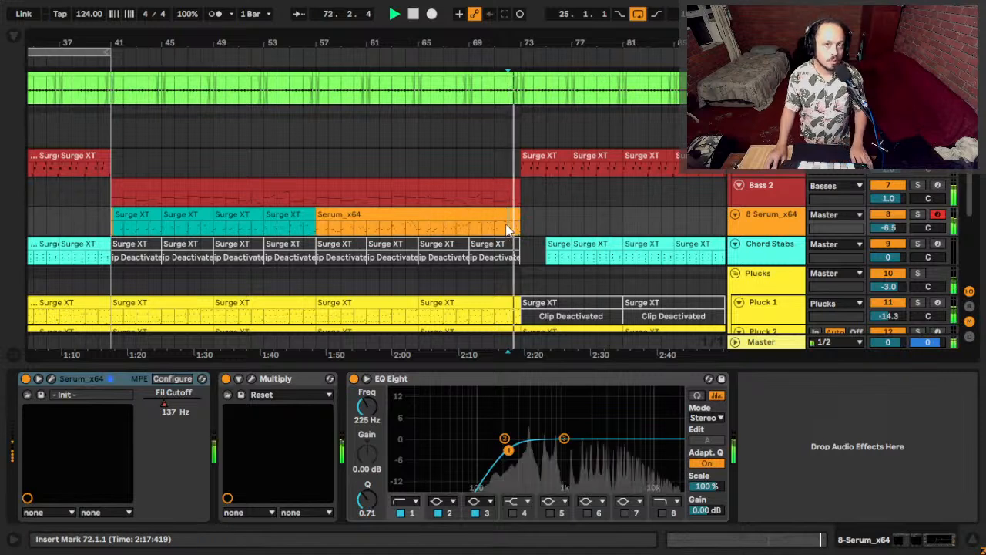
{"action": "scroll", "coordinate": [565, 197], "scroll_direction": "down", "scroll_amount": 4}
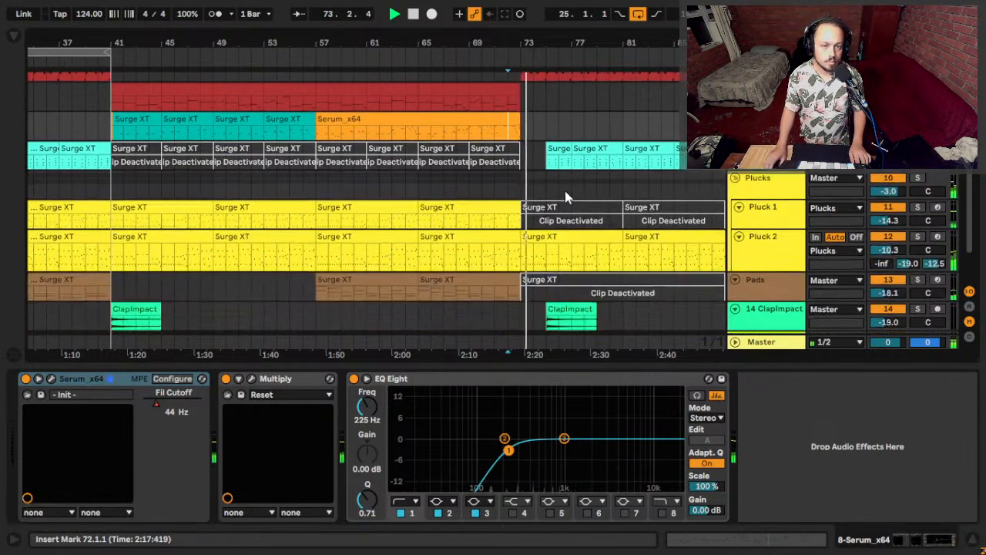
{"action": "scroll", "coordinate": [576, 208], "scroll_direction": "up", "scroll_amount": 3}
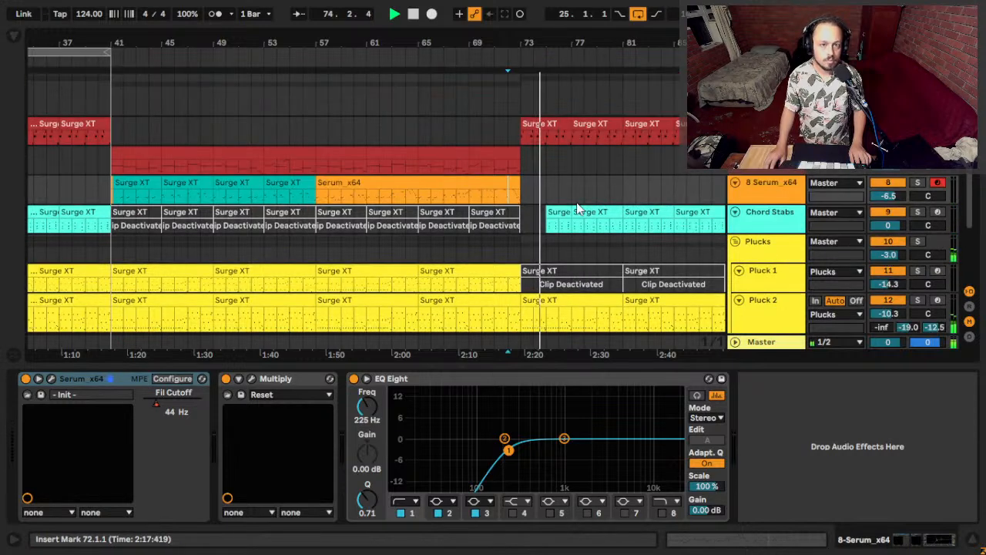
{"action": "scroll", "coordinate": [582, 213], "scroll_direction": "up", "scroll_amount": 1}
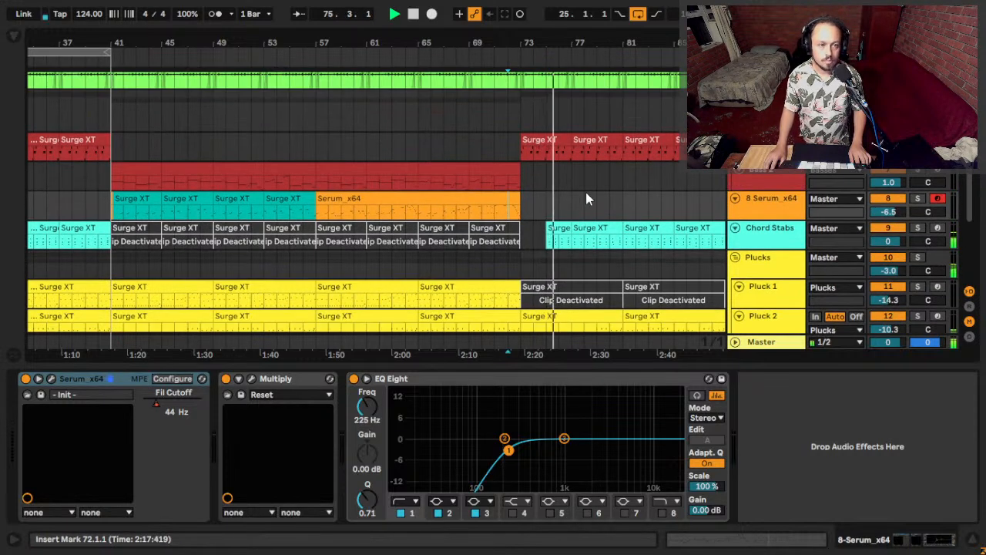
Audition the start of the new section from bar 73 with the drum tracks in view.
{"action": "scroll", "coordinate": [584, 197], "scroll_direction": "up", "scroll_amount": 5}
{"action": "left_click_drag", "start_coordinate": [518, 47], "coordinate": [541, 124]}
{"action": "left_click", "coordinate": [518, 124]}
{"action": "key", "text": "space"}
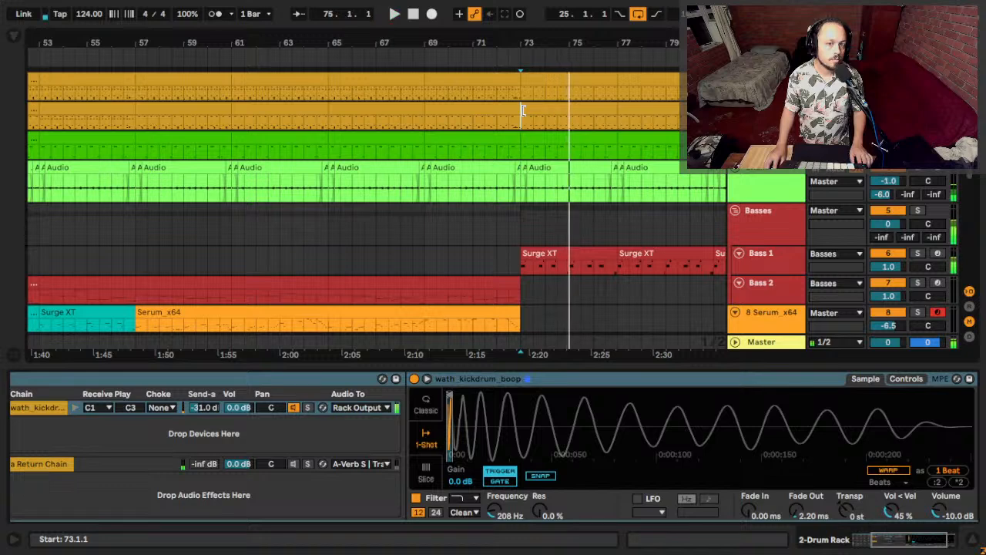
Try trimming the start of the 2-Drum Rack clip from bar 73 to 74.3, undo it, and replay the transition.
{"action": "left_click_drag", "start_coordinate": [522, 110], "coordinate": [568, 115]}
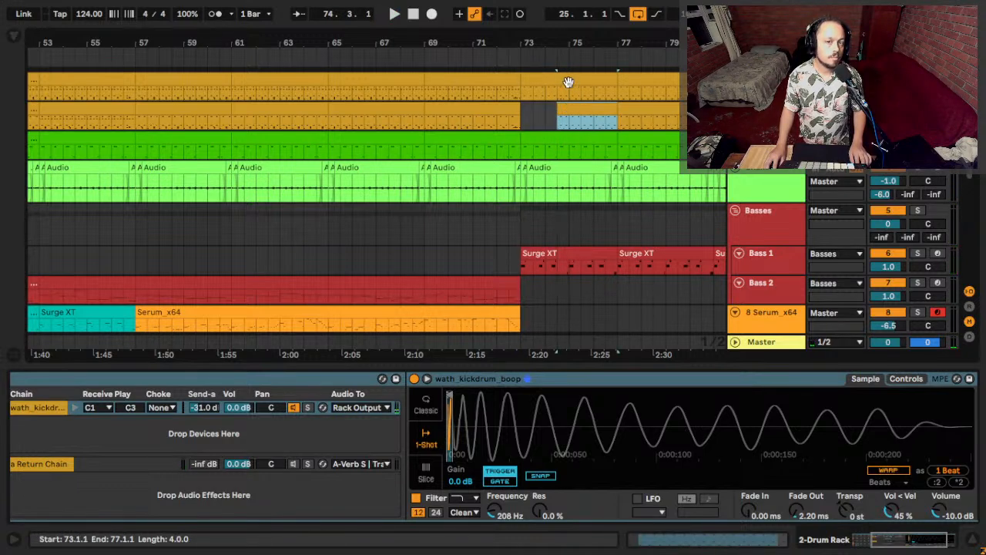
{"action": "left_click", "coordinate": [568, 82]}
{"action": "left_click", "coordinate": [517, 110]}
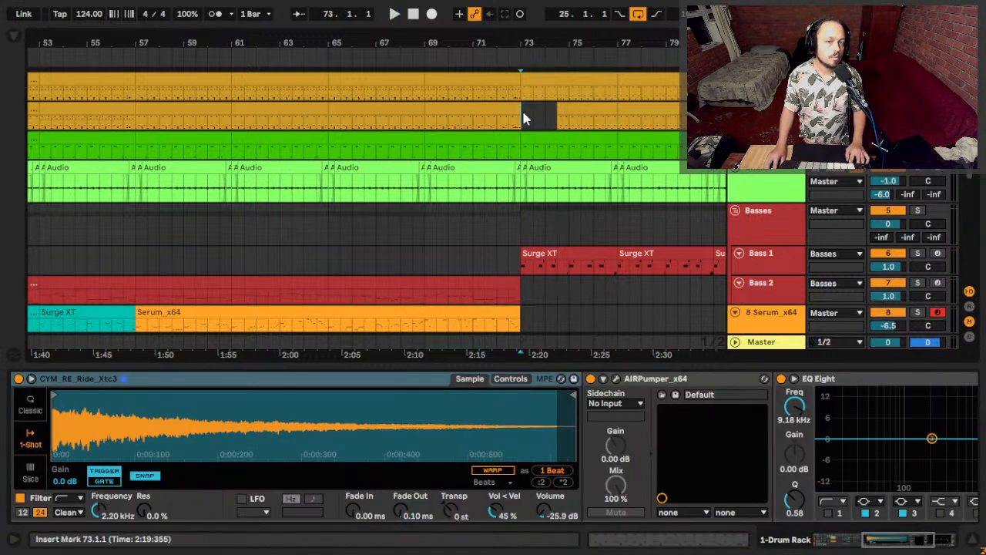
{"action": "key", "text": "ctrl+z"}
{"action": "left_click", "coordinate": [510, 115]}
{"action": "key", "text": "space"}
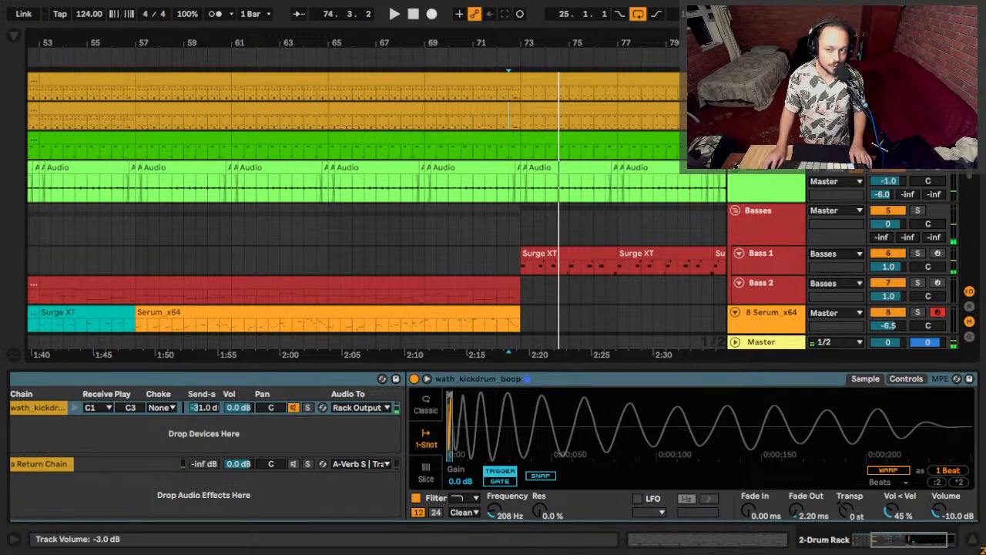
Audition the kick's Drum Rack soloed from bar 69, check its mixer channel, and replay with all tracks.
{"action": "left_click", "coordinate": [423, 123]}
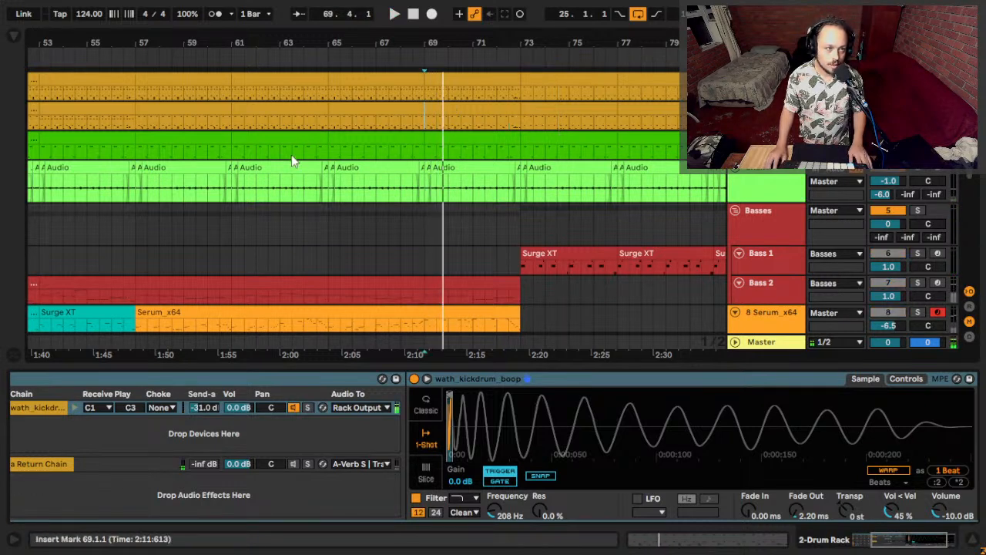
{"action": "key", "text": "Tab"}
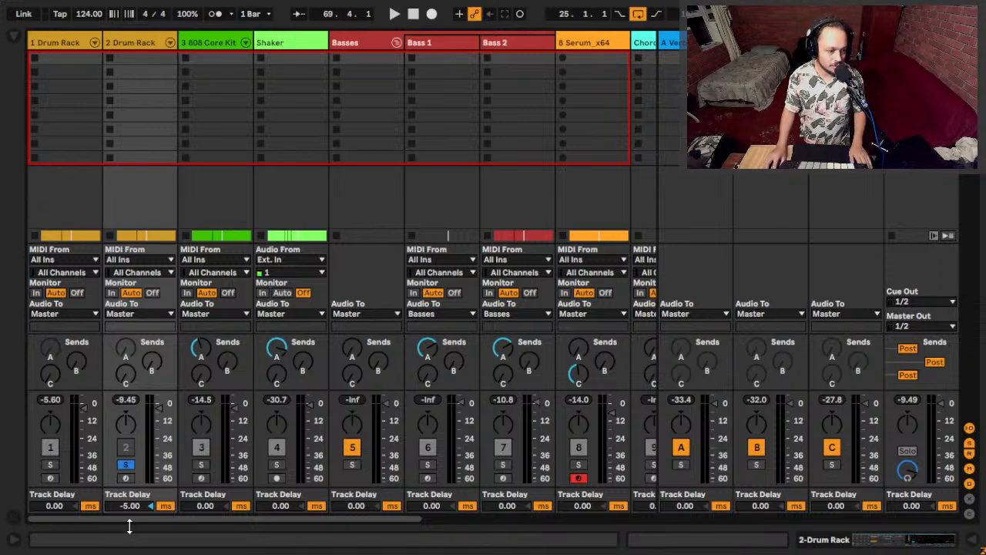
{"action": "key", "text": "Tab"}
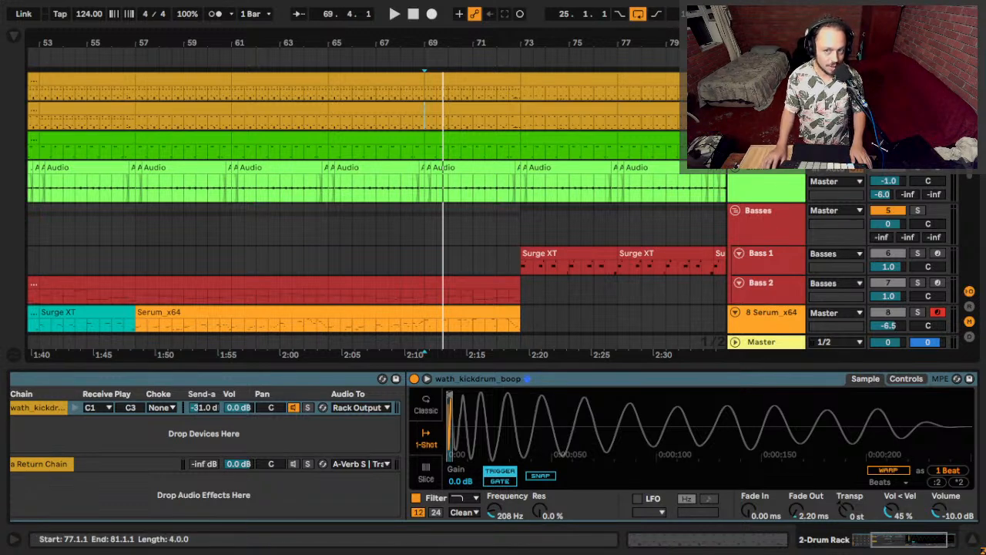
{"action": "key", "text": "space"}
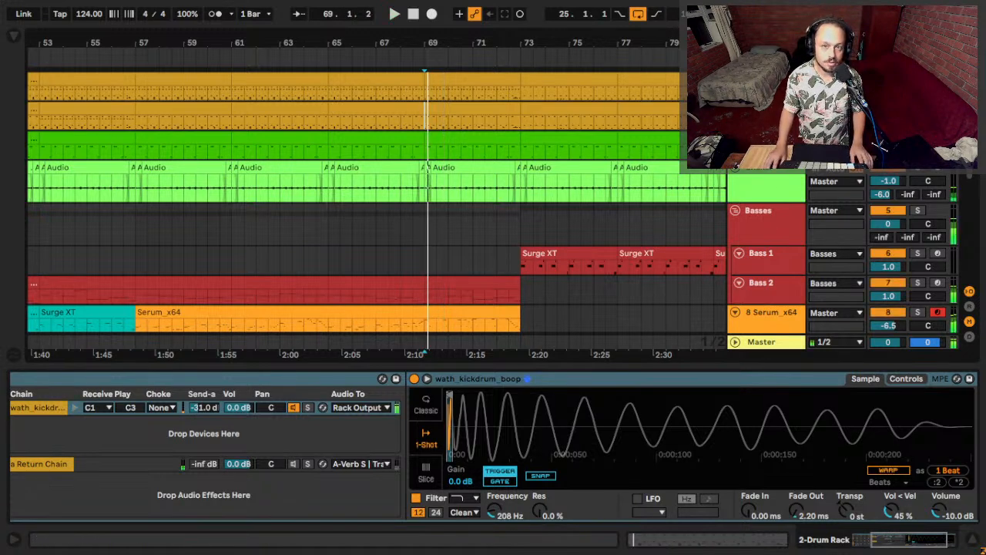
Inspect the 2-Drum Rack pads and audition the wath_kickdrum_boop sample on C1.
{"action": "scroll", "coordinate": [80, 435], "scroll_direction": "left", "scroll_amount": 5}
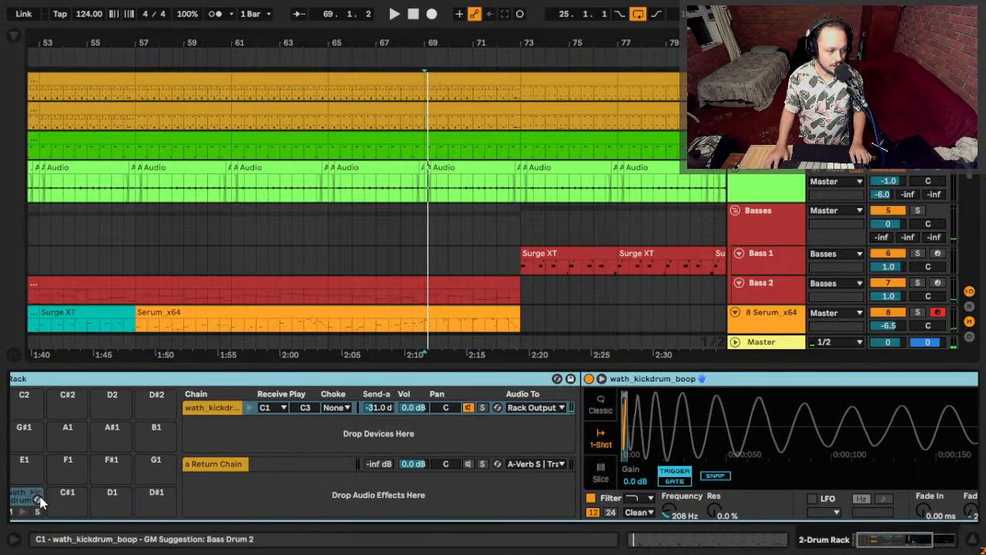
{"action": "scroll", "coordinate": [46, 492], "scroll_direction": "left", "scroll_amount": 2}
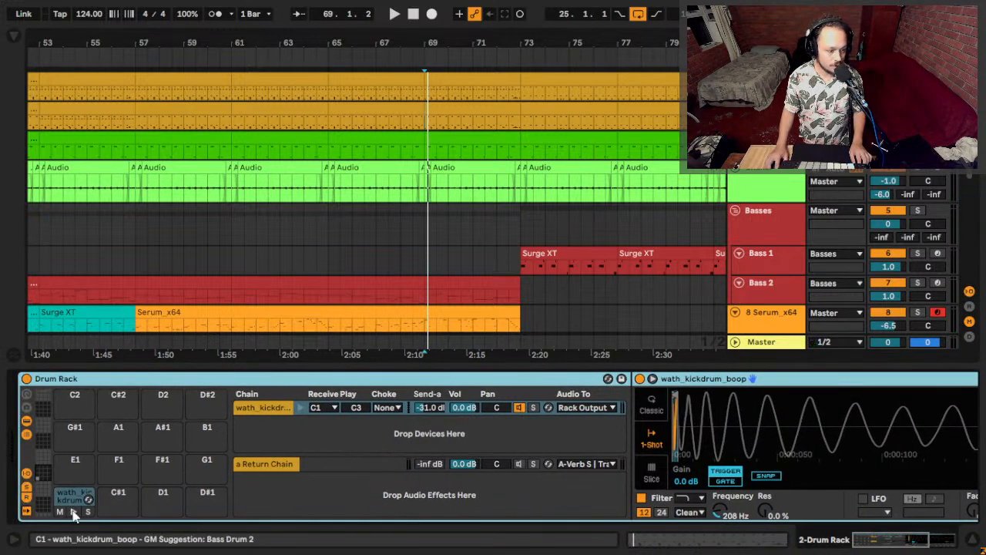
{"action": "left_click", "coordinate": [73, 513]}
{"action": "scroll", "coordinate": [740, 431], "scroll_direction": "up", "scroll_amount": 5}
{"action": "scroll", "coordinate": [740, 427], "scroll_direction": "down", "scroll_amount": 5}
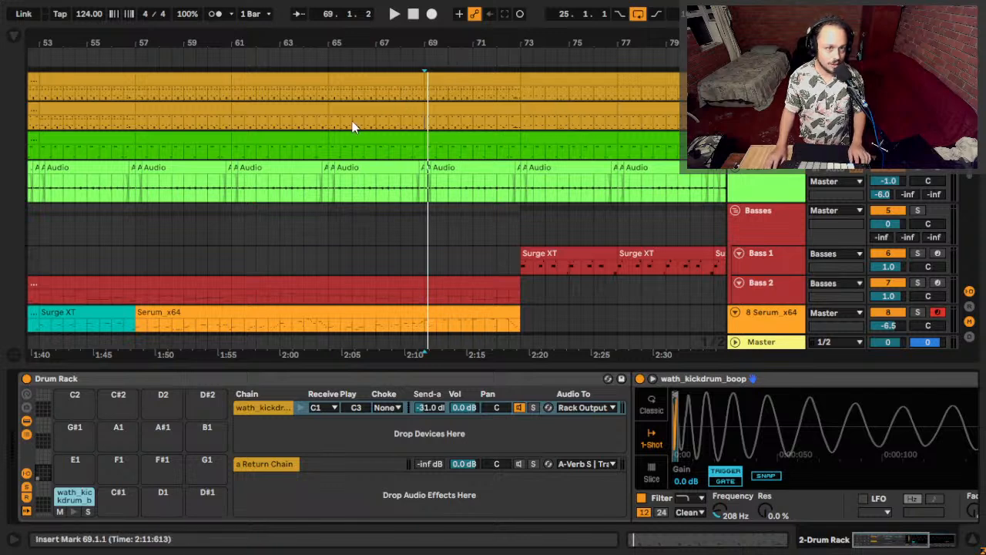
Audition the transition into the new section from bar 72.3.
{"action": "scroll", "coordinate": [475, 130], "scroll_direction": "down", "scroll_amount": 1}
{"action": "scroll", "coordinate": [476, 129], "scroll_direction": "right", "scroll_amount": 5}
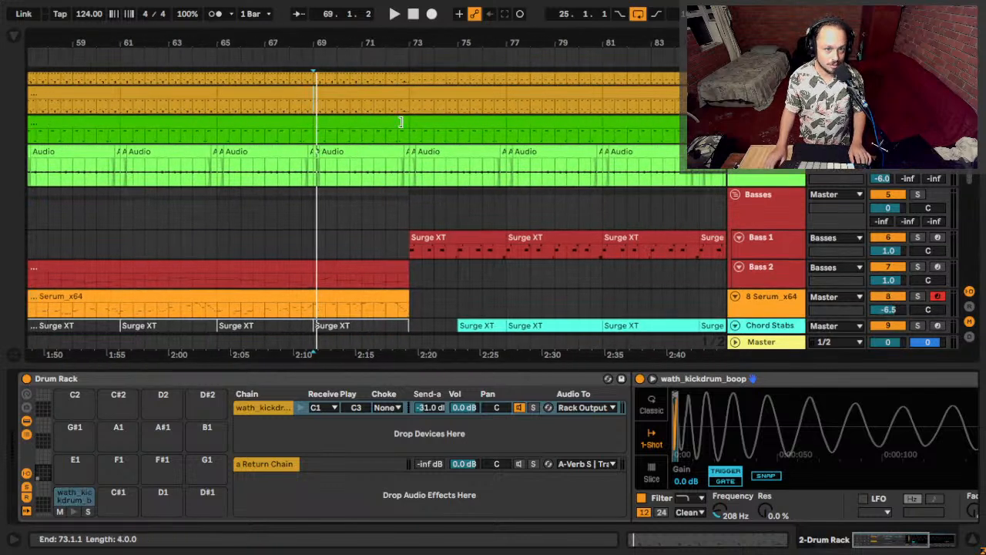
{"action": "key", "text": "space"}
{"action": "key", "text": "space"}
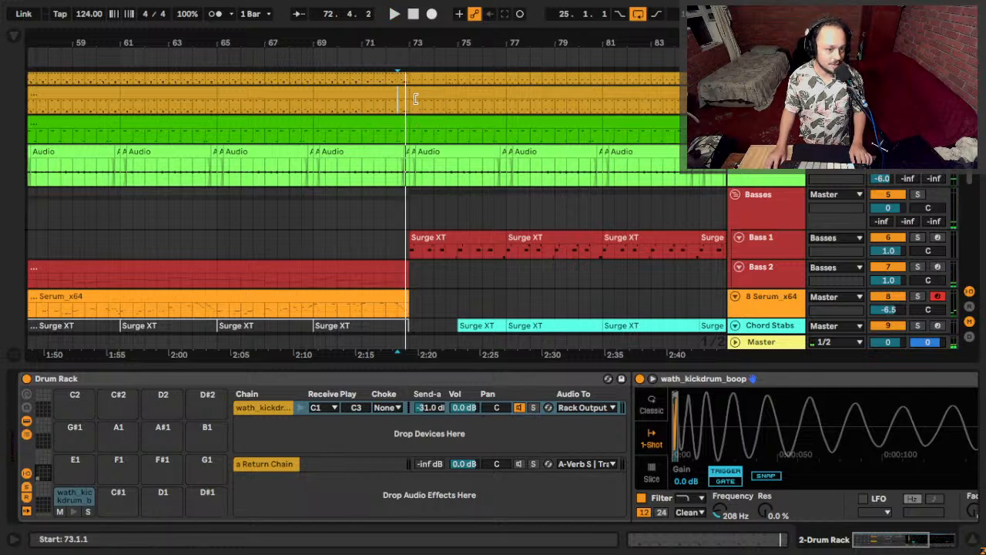
{"action": "key", "text": "space"}
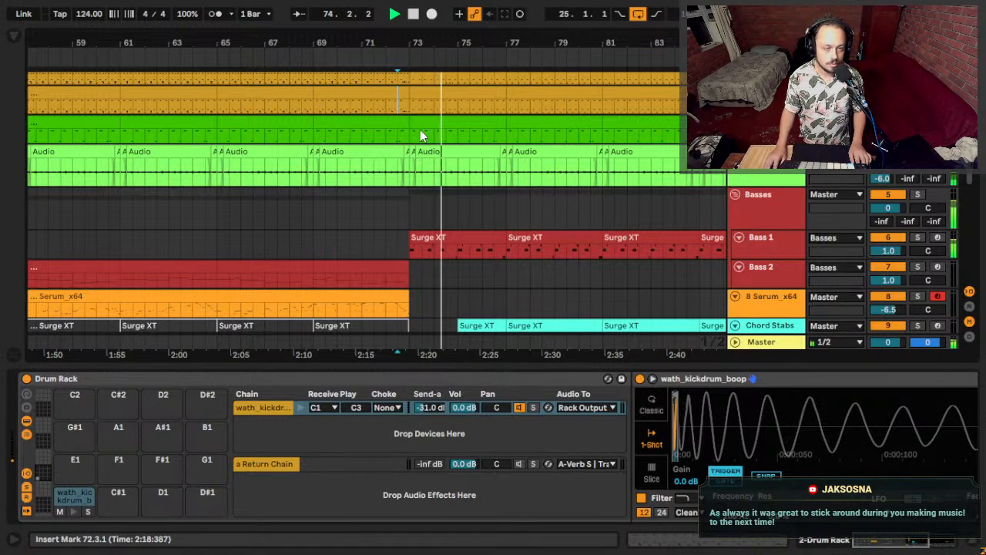
{"action": "key", "text": "space"}
Try leaving a kick gap from bar 73 to 74.3 again, then restore the clip and compare the playback.
{"action": "left_click", "coordinate": [419, 97]}
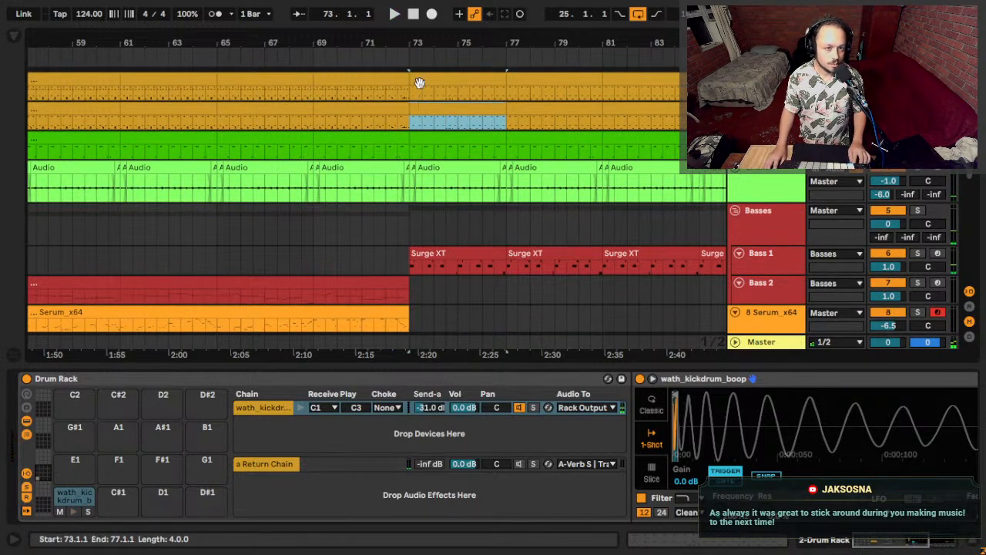
{"action": "key", "text": "Delete"}
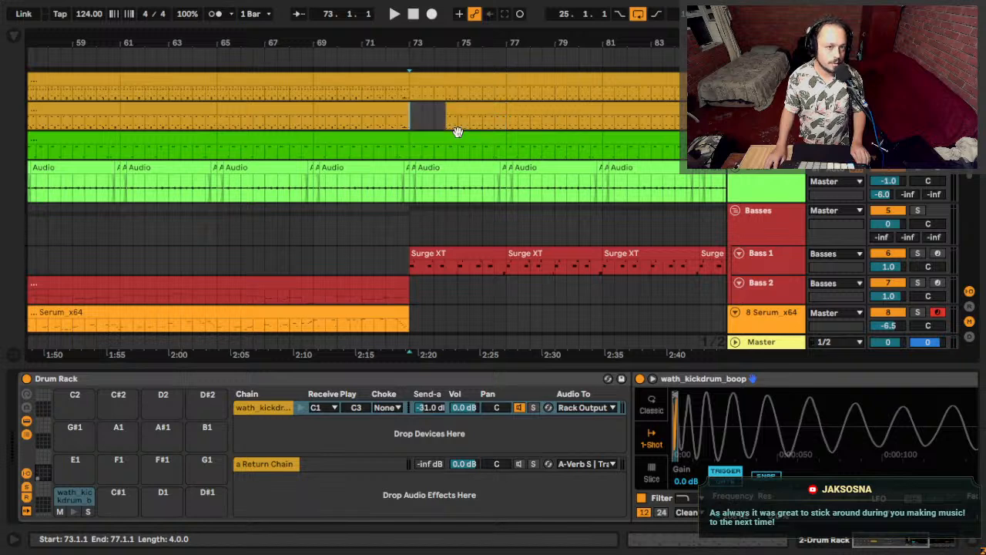
{"action": "key", "text": "ctrl+z"}
{"action": "key", "text": "space"}
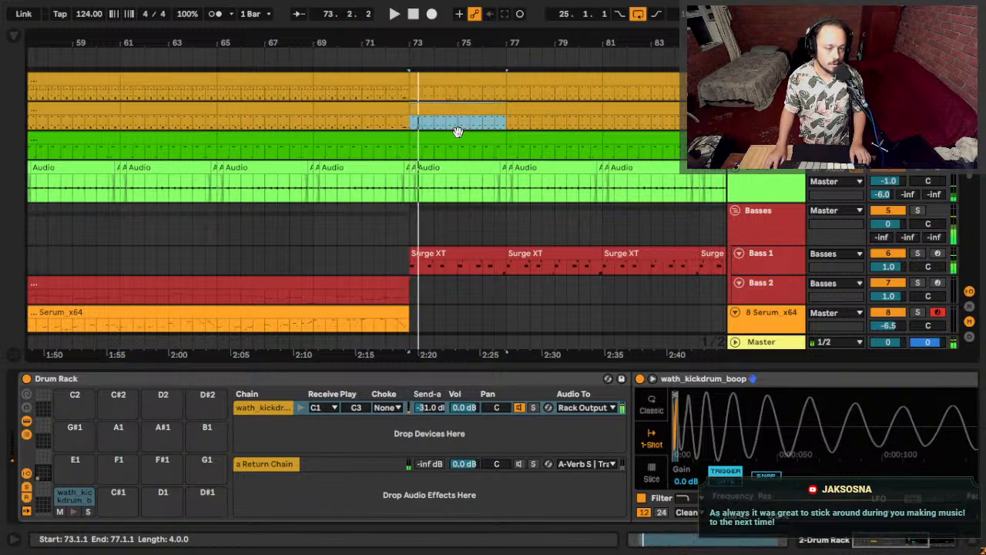
{"action": "key", "text": "space"}
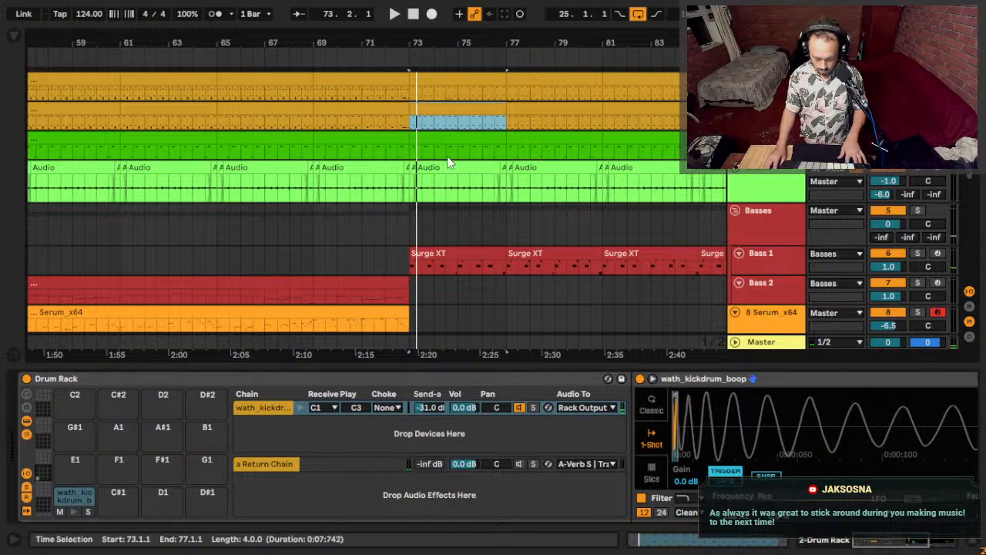
{"action": "key", "text": "ctrl+z"}
{"action": "key", "text": "ctrl+z"}
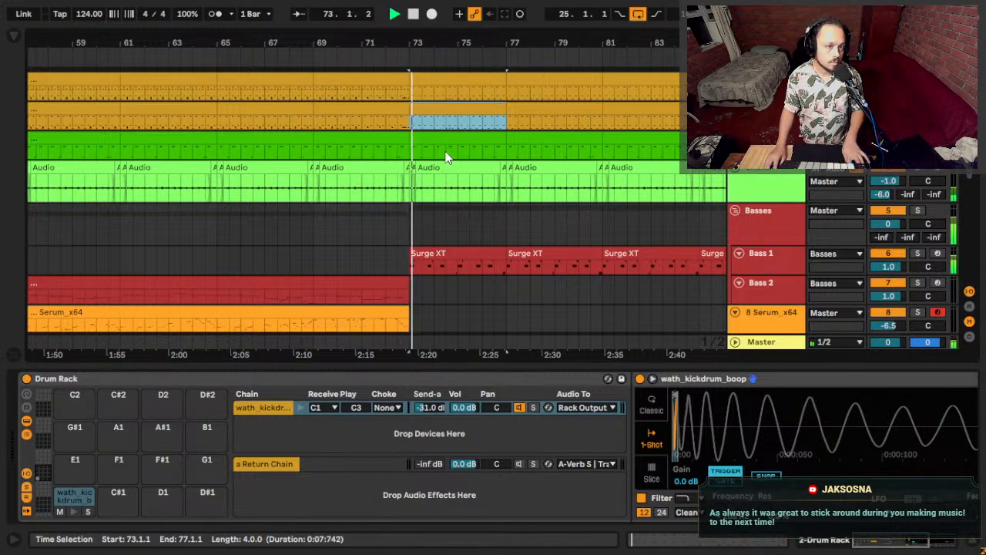
Open the 2-Drum Rack clip at bar 73 to examine its kick notes during playback, then return to the arrangement.
{"action": "double_click", "coordinate": [407, 92]}
{"action": "key", "text": "space"}
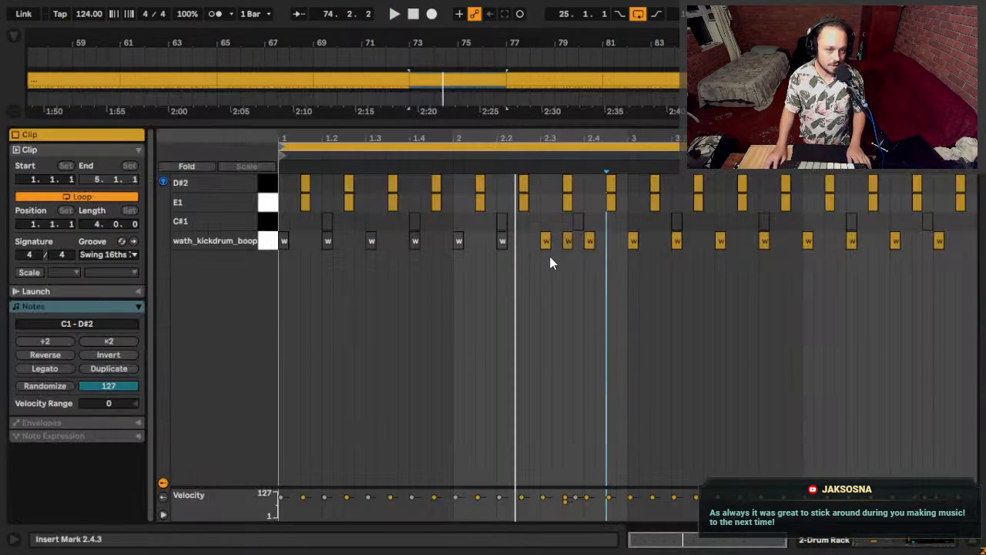
{"action": "key", "text": "space"}
{"action": "key", "text": "shift+Tab"}
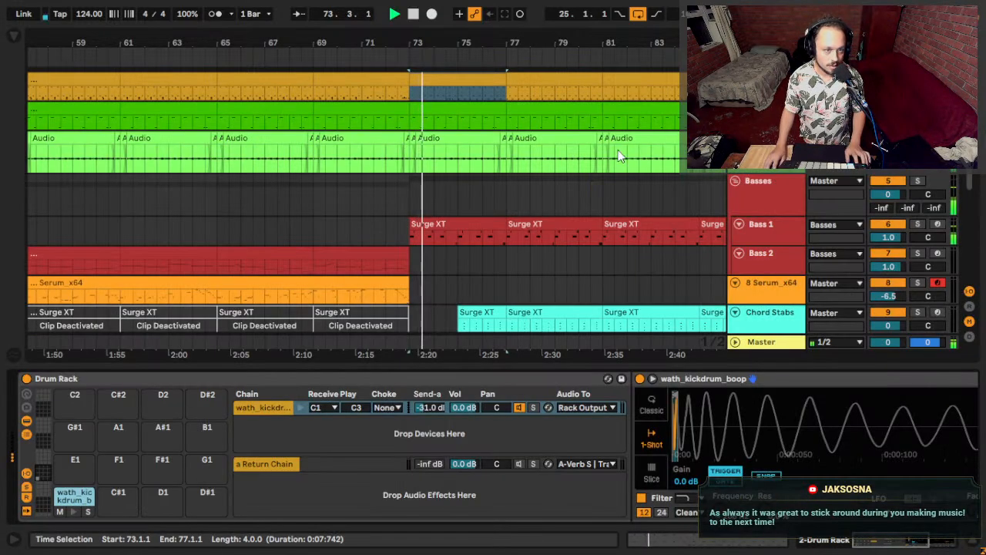
Try replacing the Bass 1 clips from bar 73 with copies of the Serum track's four Surge XT clips from bars 41 to 57.
{"action": "scroll", "coordinate": [510, 128], "scroll_direction": "up", "scroll_amount": 1}
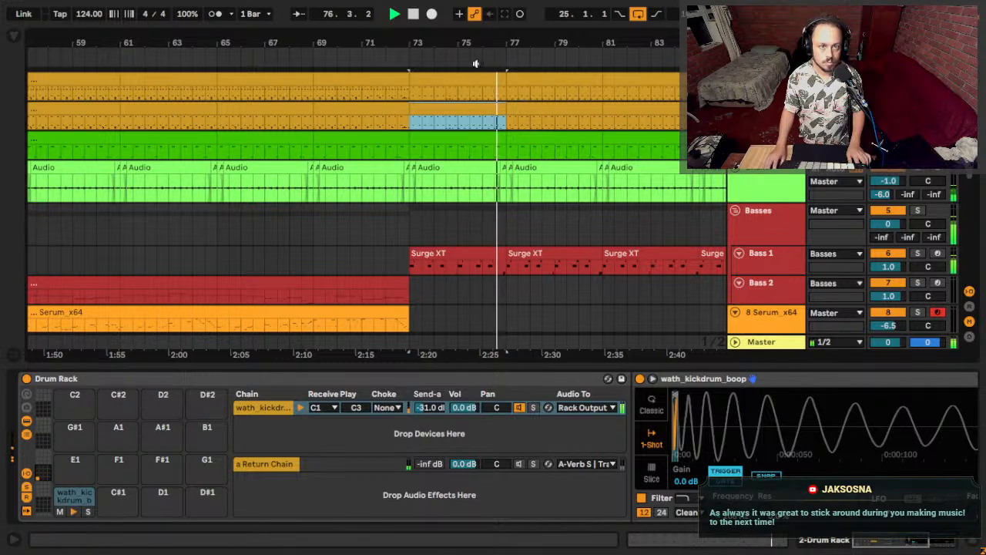
{"action": "left_click_drag", "start_coordinate": [464, 42], "coordinate": [470, 23]}
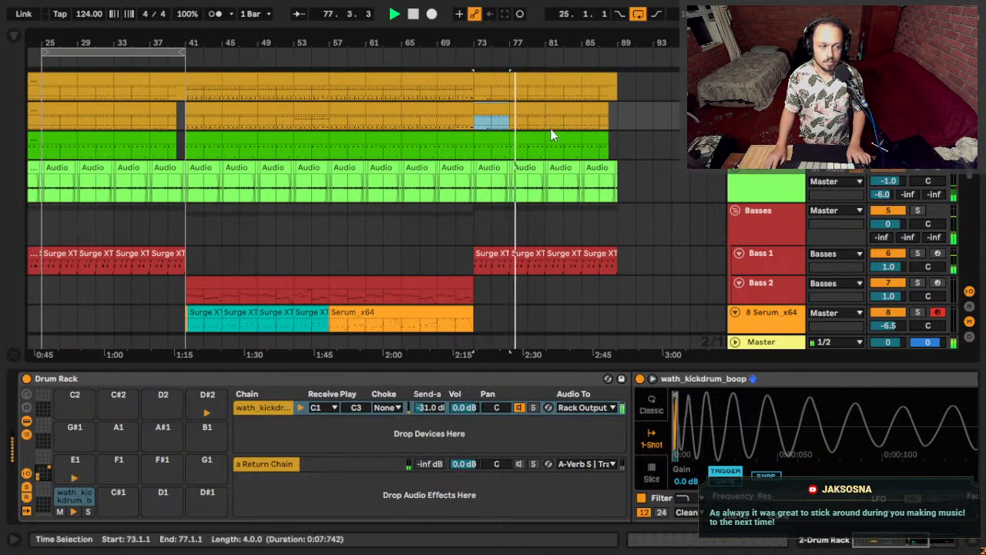
{"action": "scroll", "coordinate": [545, 154], "scroll_direction": "down", "scroll_amount": 2}
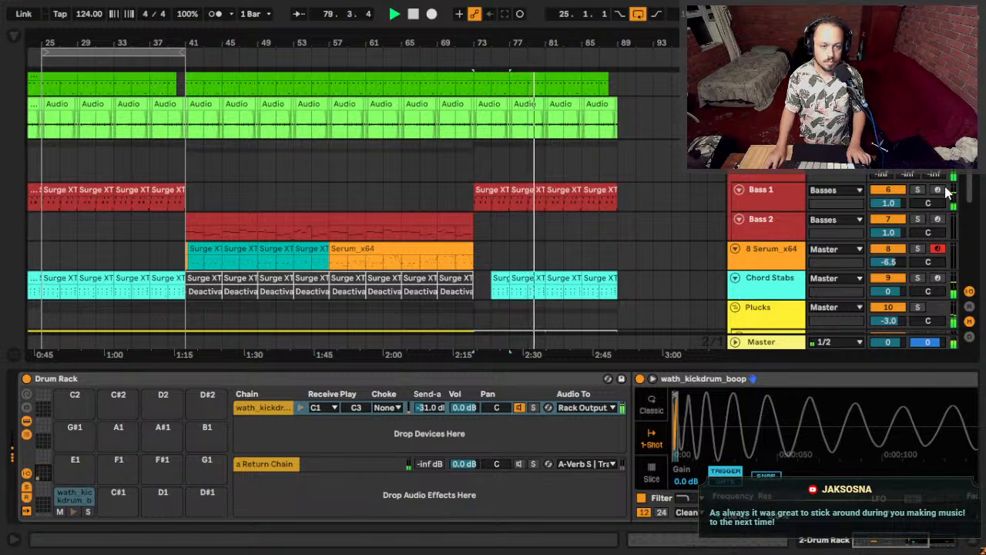
{"action": "scroll", "coordinate": [481, 208], "scroll_direction": "down", "scroll_amount": 3}
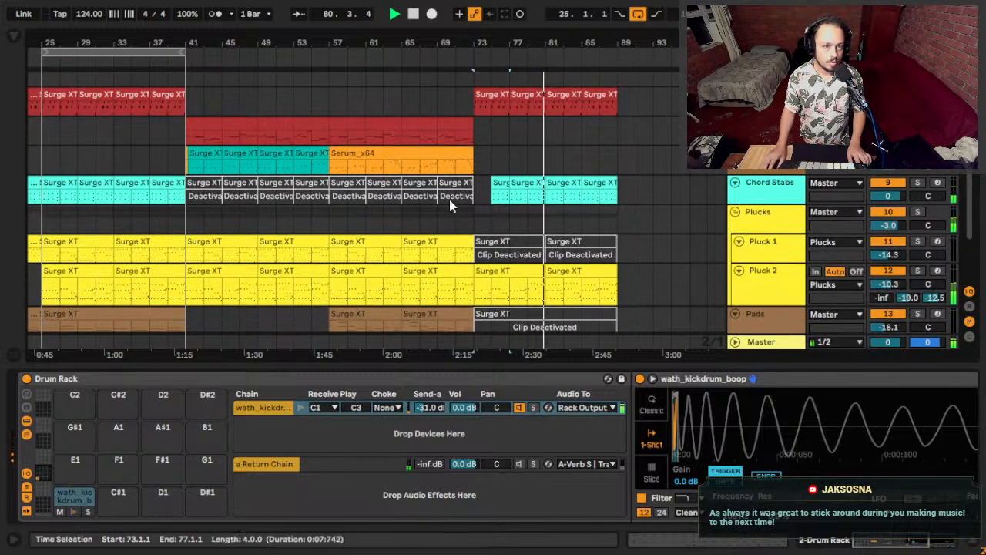
{"action": "left_click", "coordinate": [210, 154]}
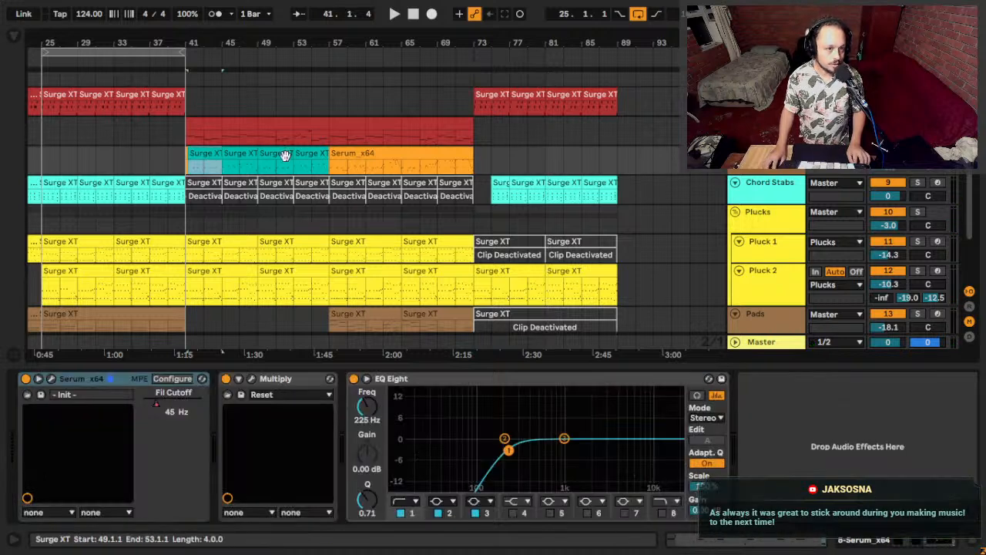
{"action": "left_click", "coordinate": [312, 154], "text": "shift"}
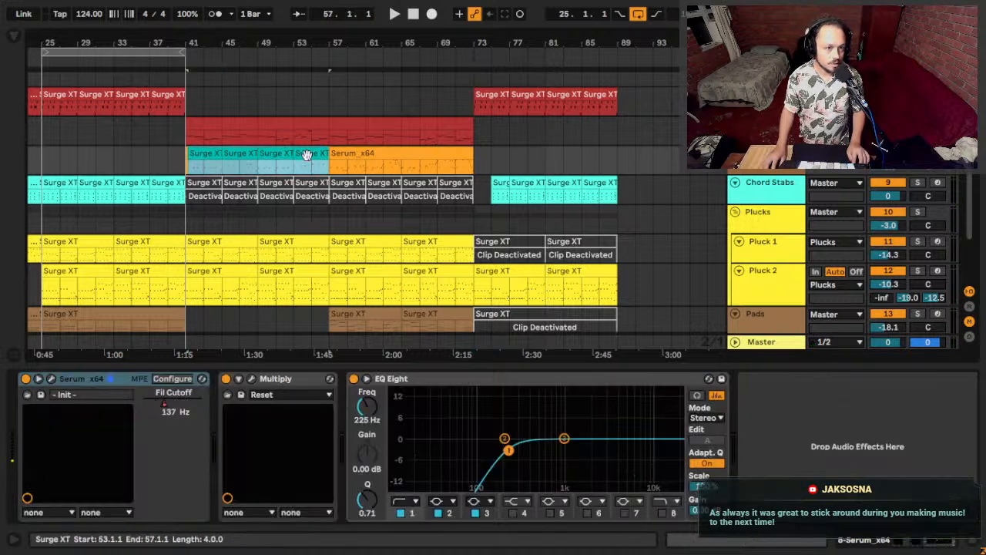
{"action": "left_click", "coordinate": [482, 92]}
{"action": "key", "text": "space"}
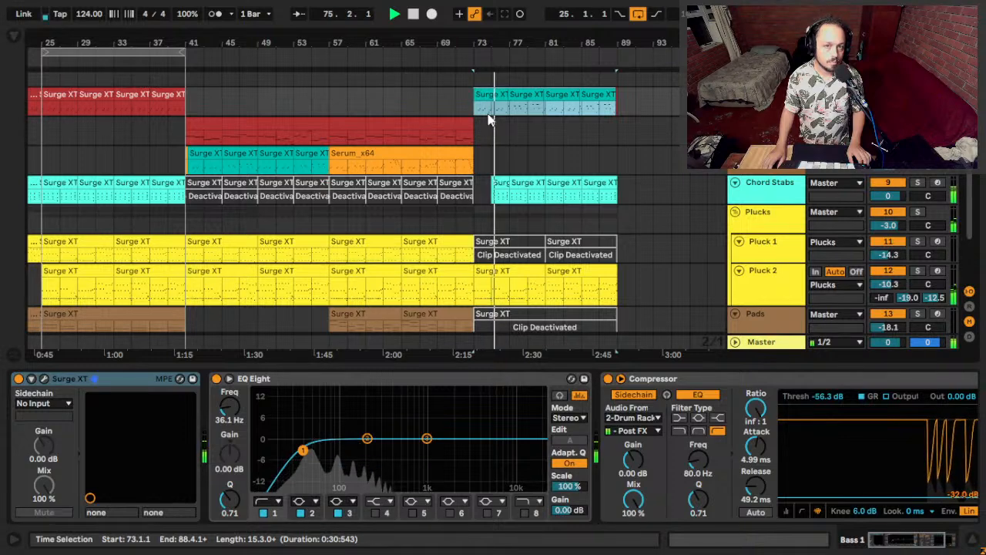
{"action": "scroll", "coordinate": [488, 119], "scroll_direction": "up", "scroll_amount": 2}
{"action": "key", "text": "space"}
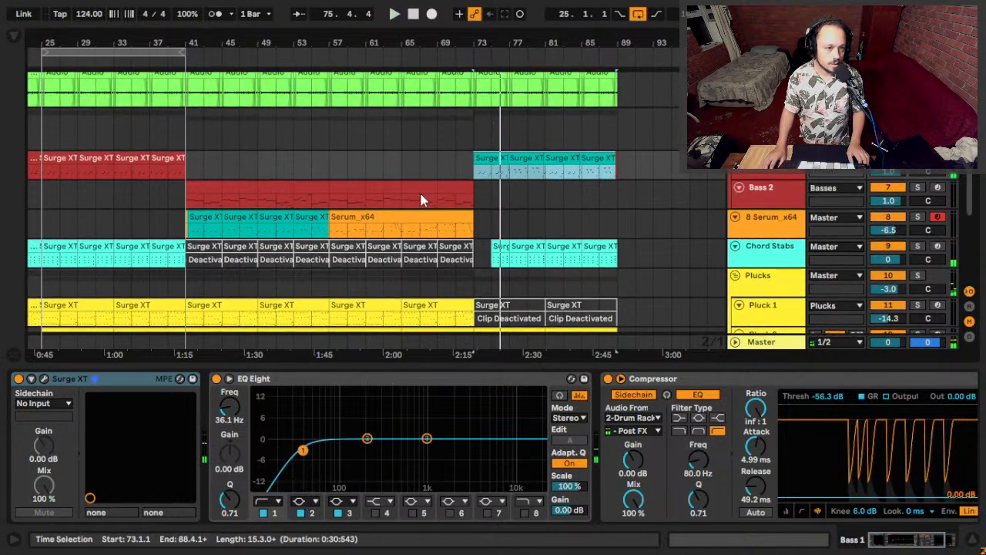
{"action": "key", "text": "space"}
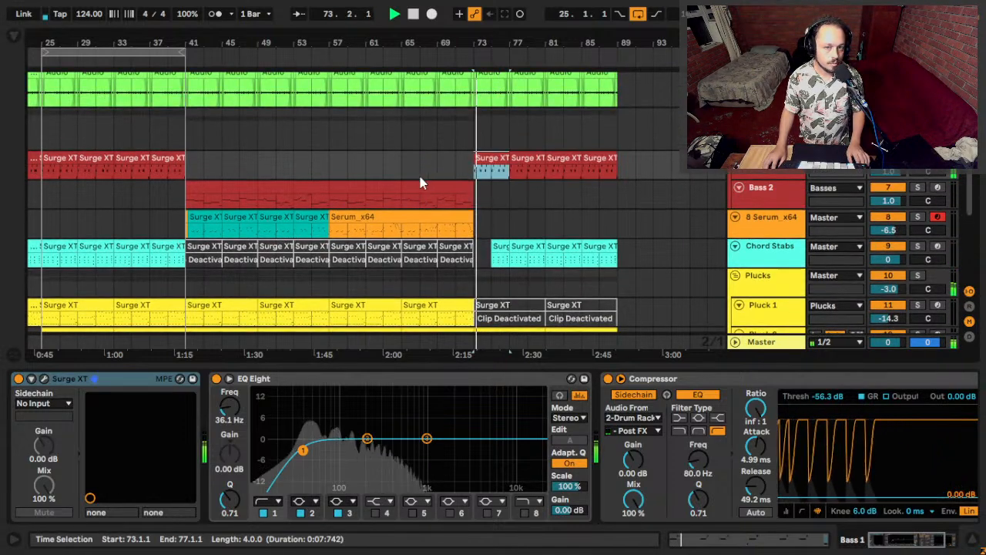
Solo the Serum track, extend its first Surge XT clip's start back to bar 41, and audition it.
{"action": "left_click", "coordinate": [196, 219]}
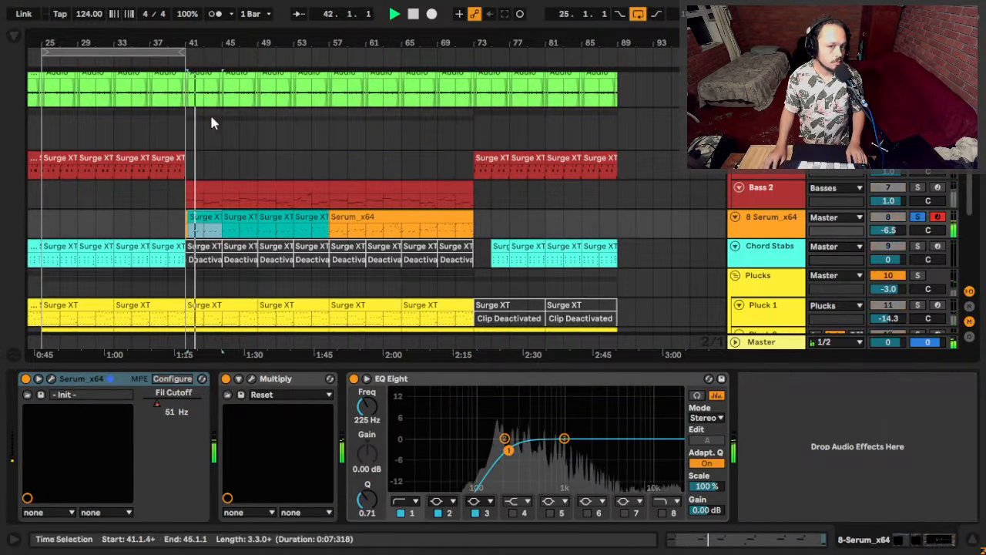
{"action": "left_click_drag", "start_coordinate": [187, 36], "coordinate": [187, 100]}
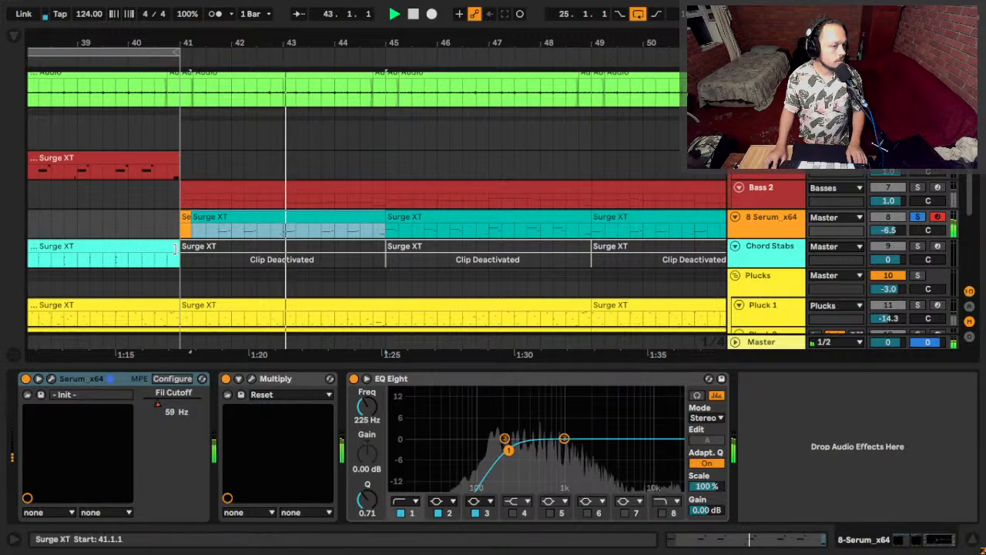
{"action": "left_click", "coordinate": [169, 220]}
{"action": "left_click", "coordinate": [186, 220]}
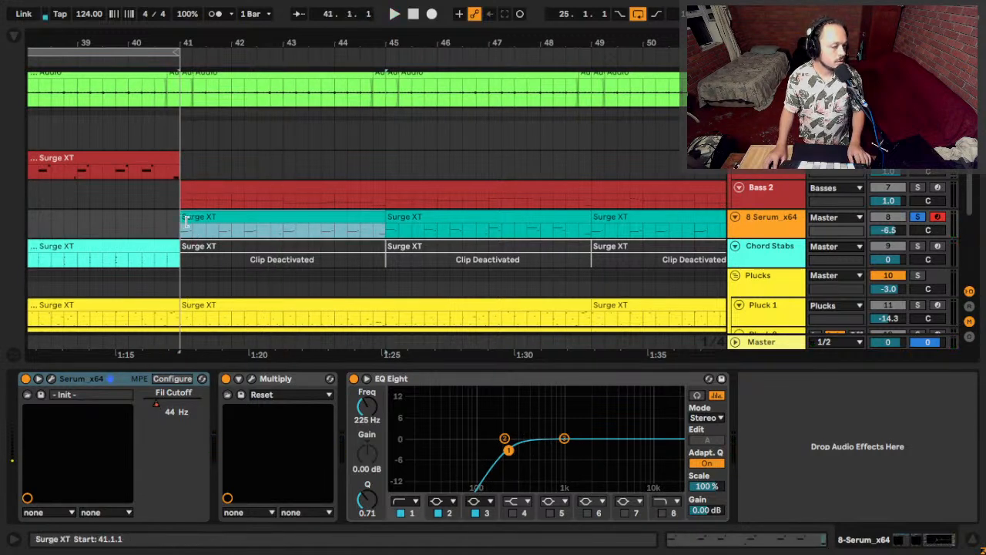
{"action": "left_click", "coordinate": [183, 231]}
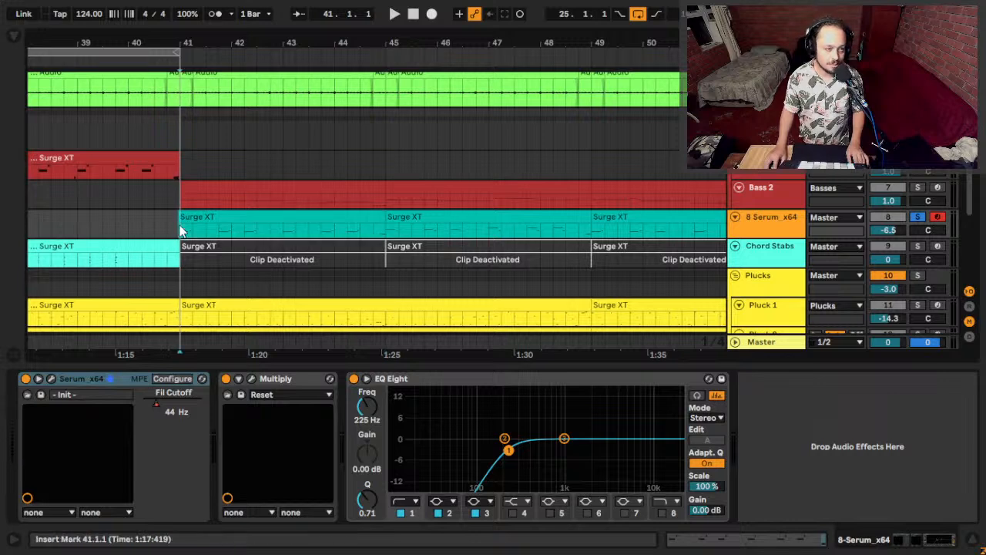
{"action": "key", "text": "space"}
{"action": "left_click", "coordinate": [199, 223]}
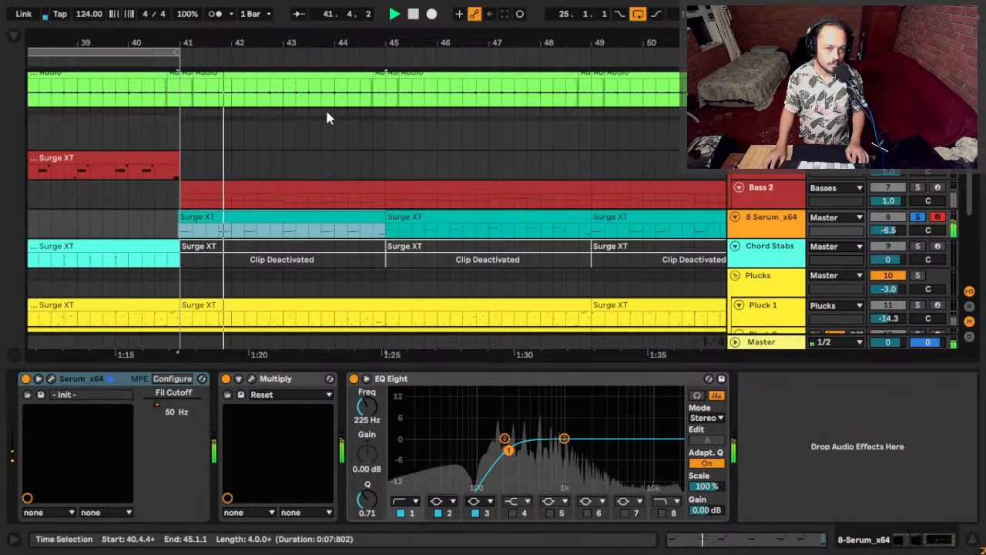
Try replacing the Bass 1 clip at bar 73 with a copy of the Serum track's extended first Surge XT clip and audition it.
{"action": "key", "text": "minus"}
{"action": "key", "text": "minus"}
{"action": "key", "text": "minus"}
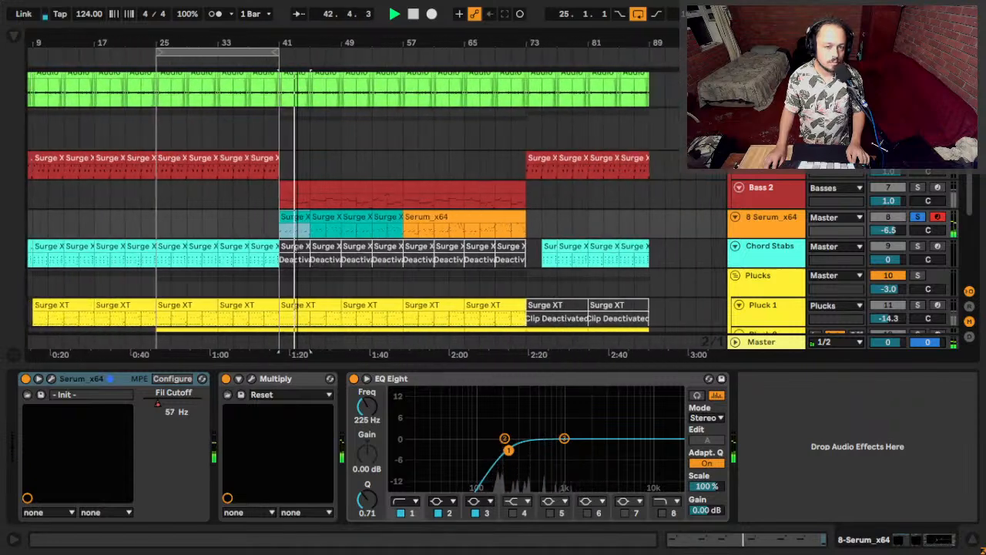
{"action": "left_click", "coordinate": [532, 159]}
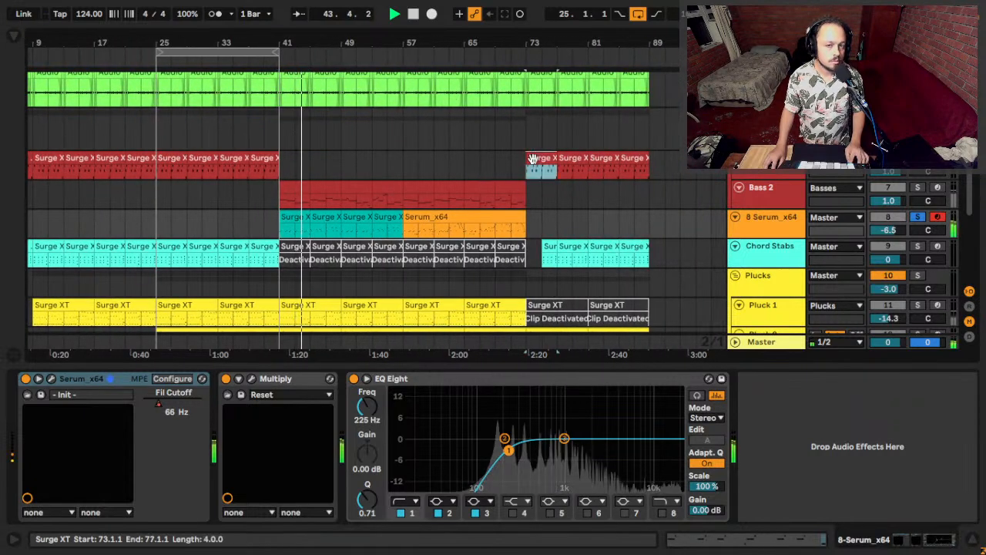
{"action": "key", "text": "space"}
{"action": "key", "text": "space"}
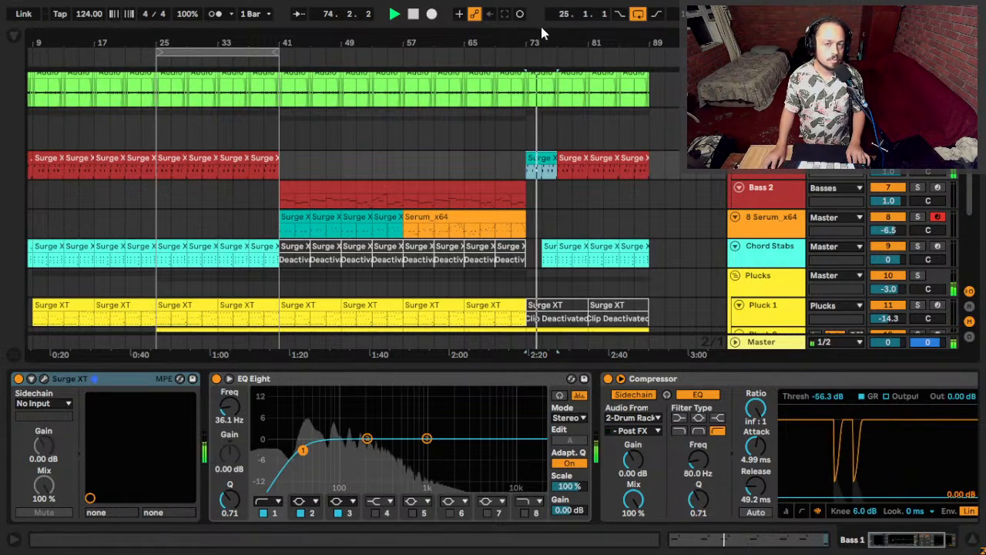
{"action": "mouse_move", "coordinate": [541, 40]}
{"action": "left_mouse_down"}
{"action": "mouse_move", "coordinate": [541, 119]}
{"action": "mouse_move", "coordinate": [542, 39]}
{"action": "left_mouse_up"}
{"action": "key", "text": "space"}
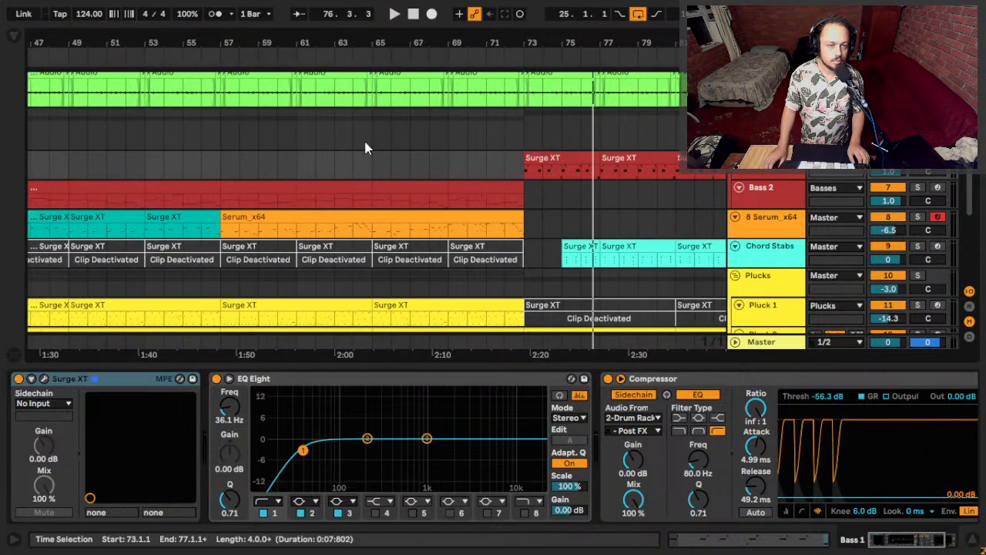
Remove the leftover Serum_x64 fragment at bar 41 and extend the first Surge XT clip's start back to bar 41.
{"action": "scroll", "coordinate": [373, 141], "scroll_direction": "left", "scroll_amount": 10}
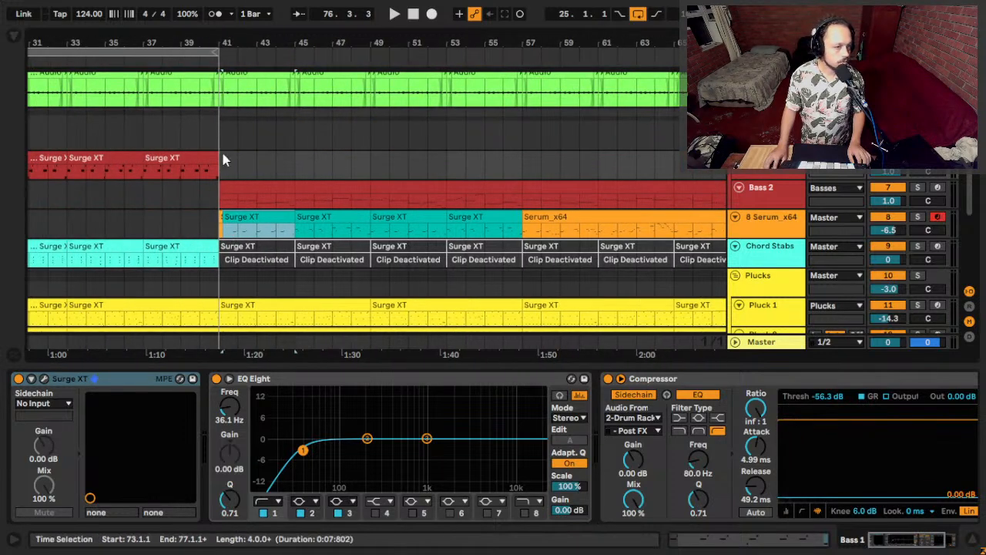
{"action": "left_click_drag", "start_coordinate": [233, 39], "coordinate": [231, 93]}
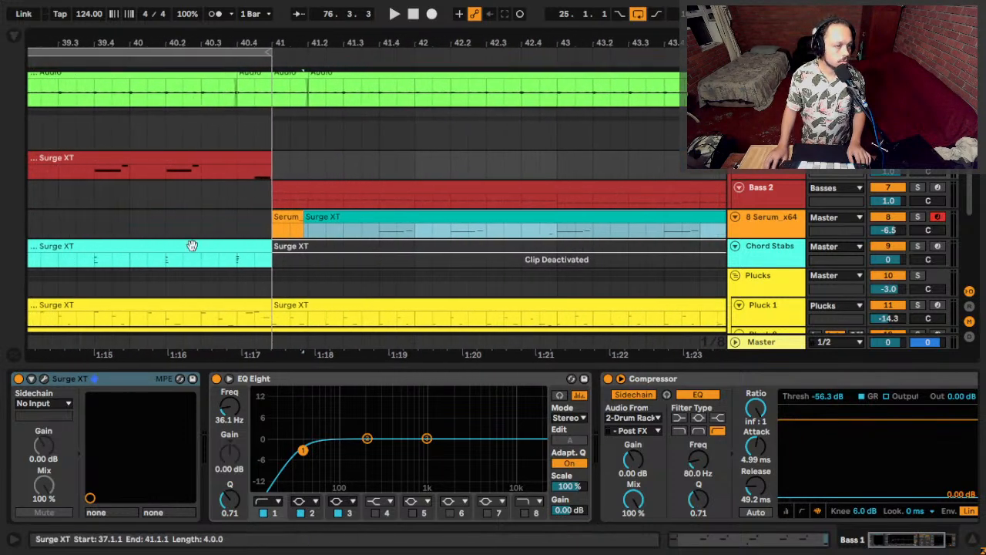
{"action": "left_click", "coordinate": [287, 216]}
{"action": "left_click_drag", "start_coordinate": [304, 219], "coordinate": [270, 224]}
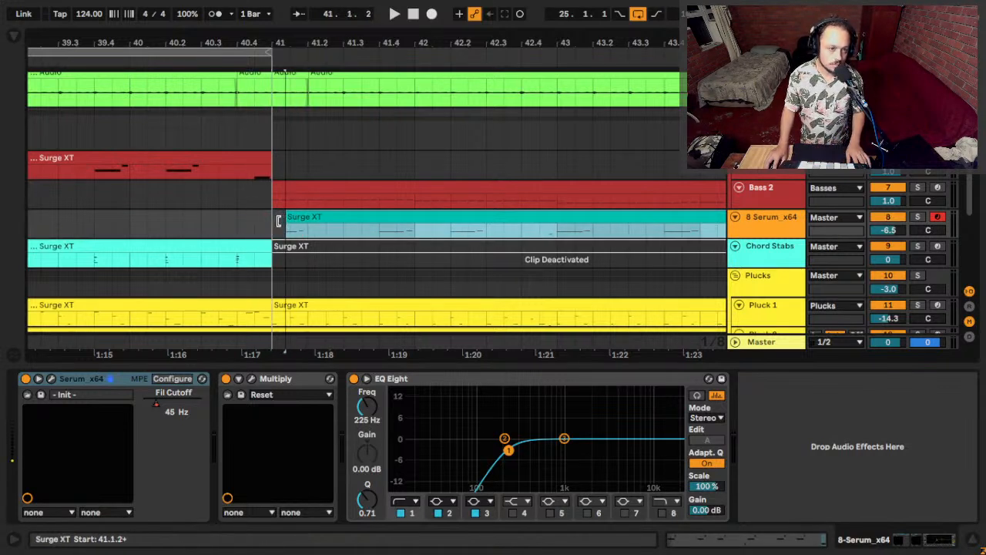
{"action": "scroll", "coordinate": [281, 143], "scroll_direction": "up", "scroll_amount": 2}
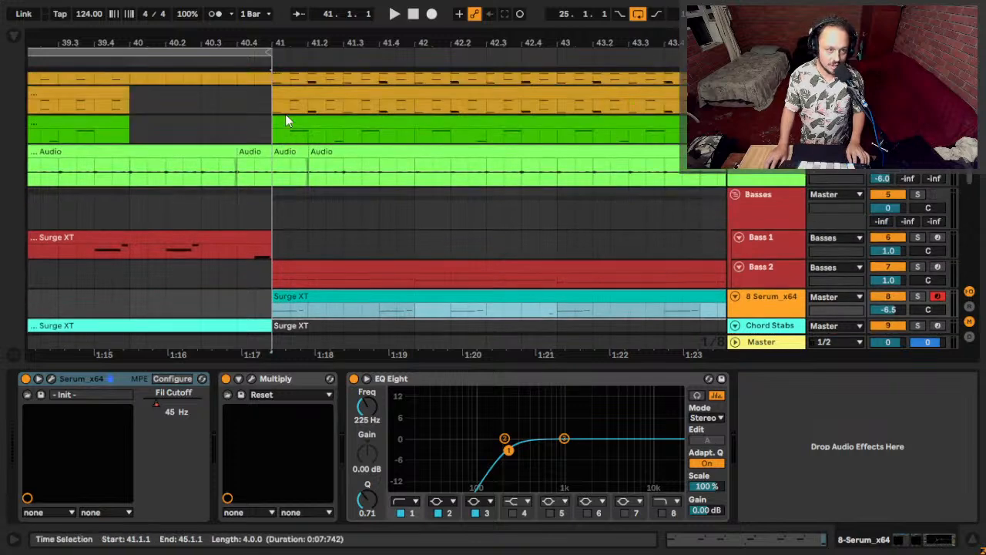
{"action": "scroll", "coordinate": [286, 113], "scroll_direction": "down", "scroll_amount": 2}
{"action": "key", "text": "x"}
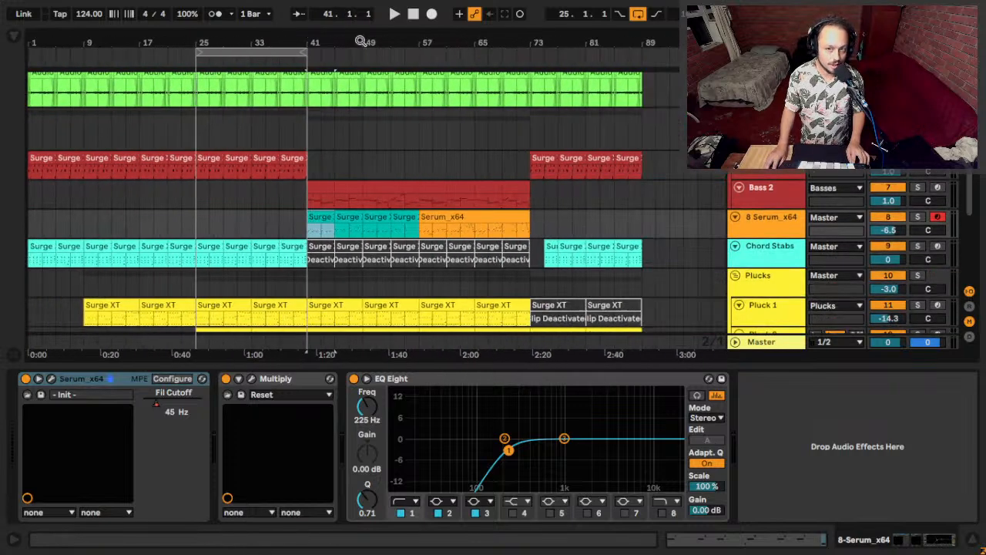
Replace the Bass 1 clips at bars 73 and 77 with copies of the Serum track's first Surge XT clip during playback.
{"action": "left_click", "coordinate": [544, 160]}
{"action": "key", "text": "space"}
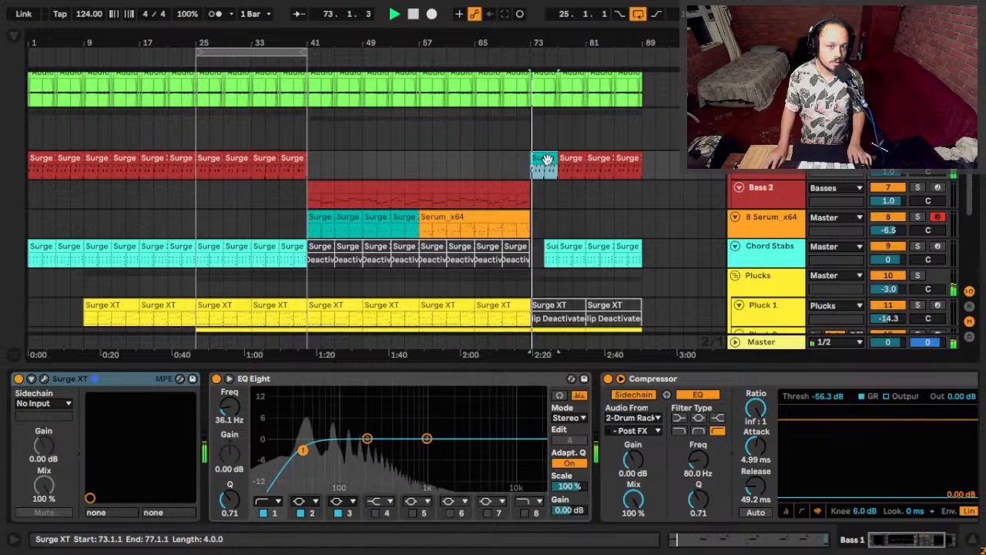
{"action": "key", "text": "ctrl+d"}
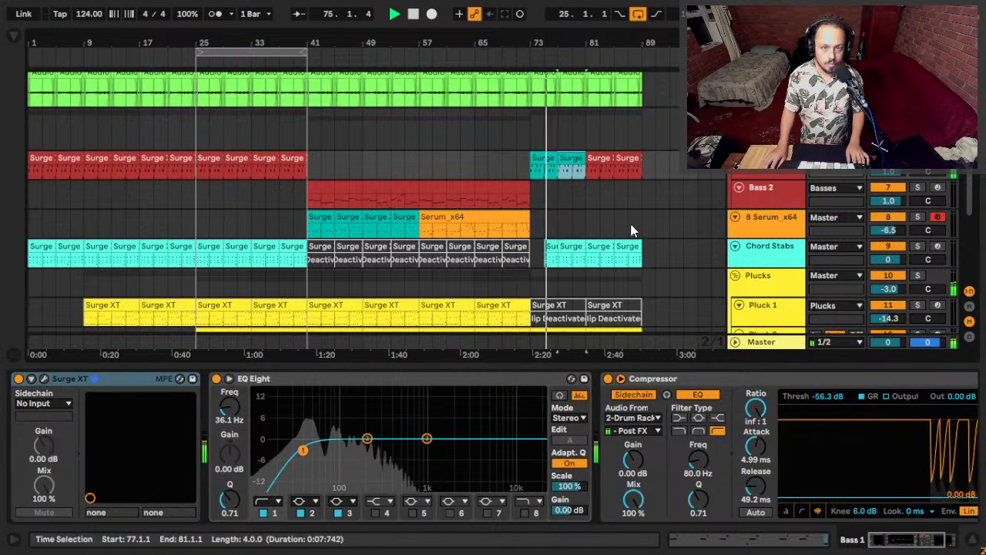
Put a copy of the Serum track's bar 45 clip at bar 77 on Bass 1, and duplicate the bars 73 to 81 pair up to bar 89.
{"action": "left_click", "coordinate": [347, 219]}
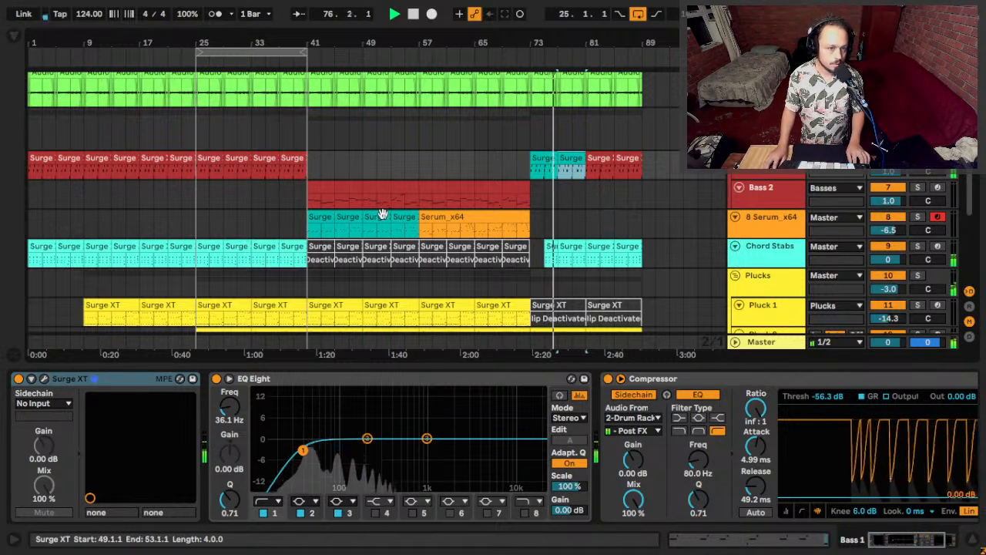
{"action": "left_click", "coordinate": [567, 158]}
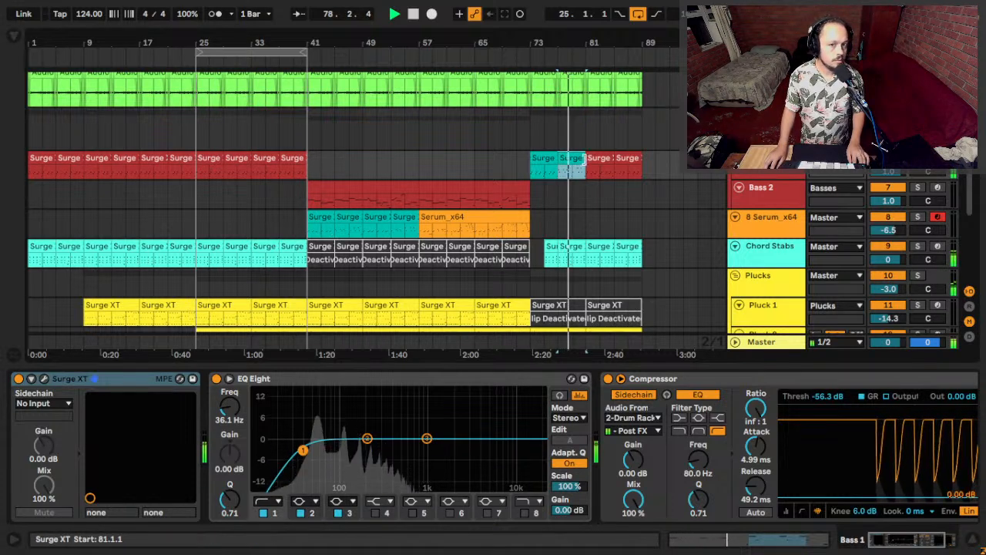
{"action": "left_click", "coordinate": [548, 159]}
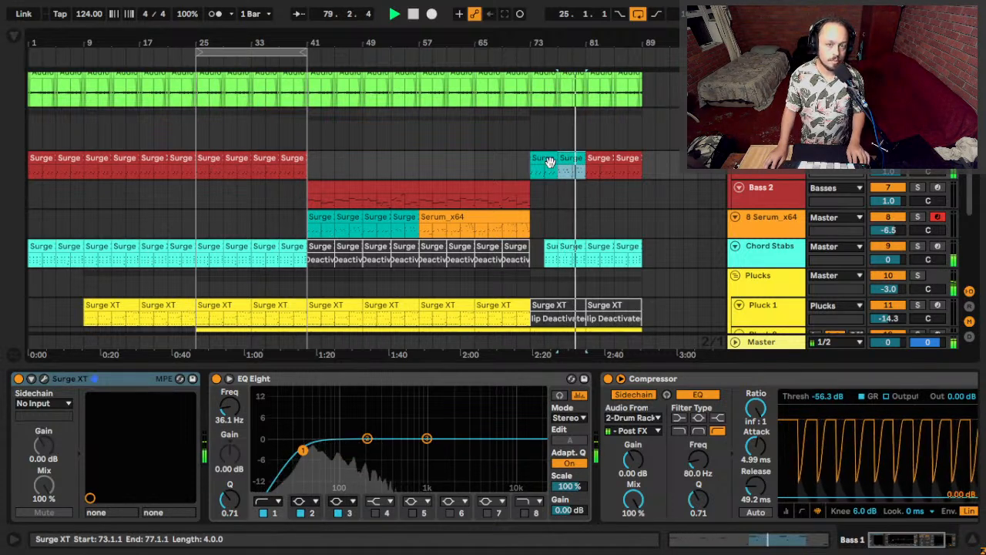
{"action": "key", "text": "shift+Right"}
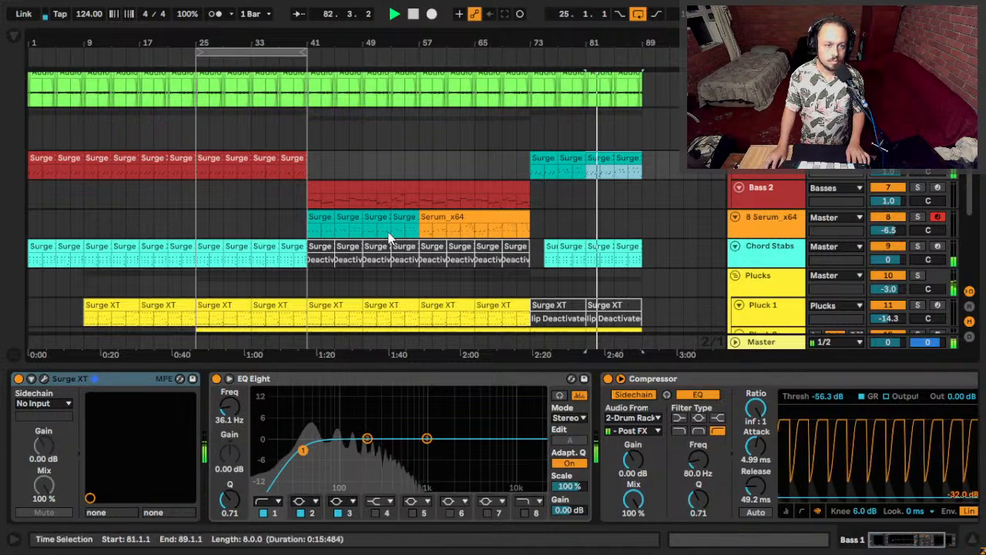
Replace the Bass 1 clip at bar 85 with a copy of the Serum track's bar 53 clip and check its notes.
{"action": "left_click", "coordinate": [408, 219]}
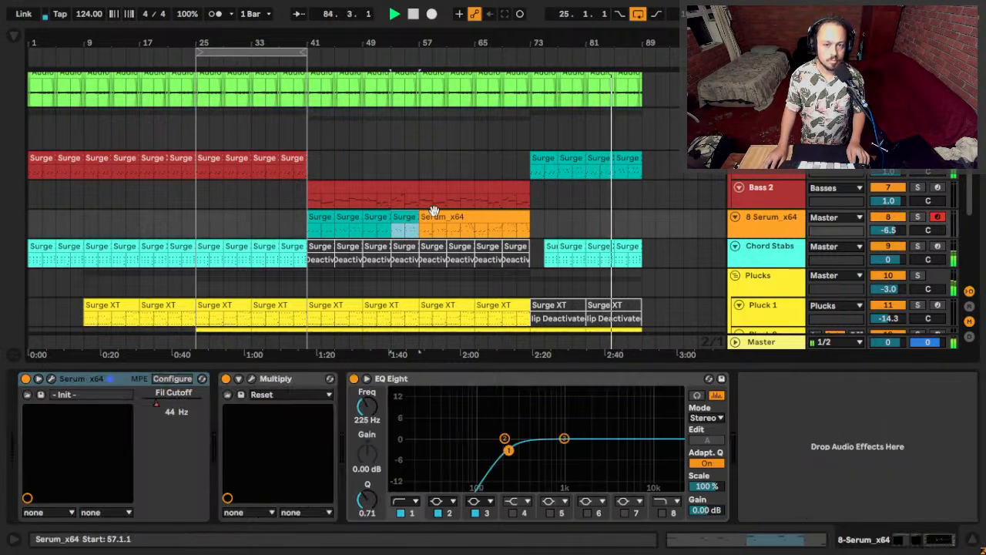
{"action": "left_click", "coordinate": [622, 174]}
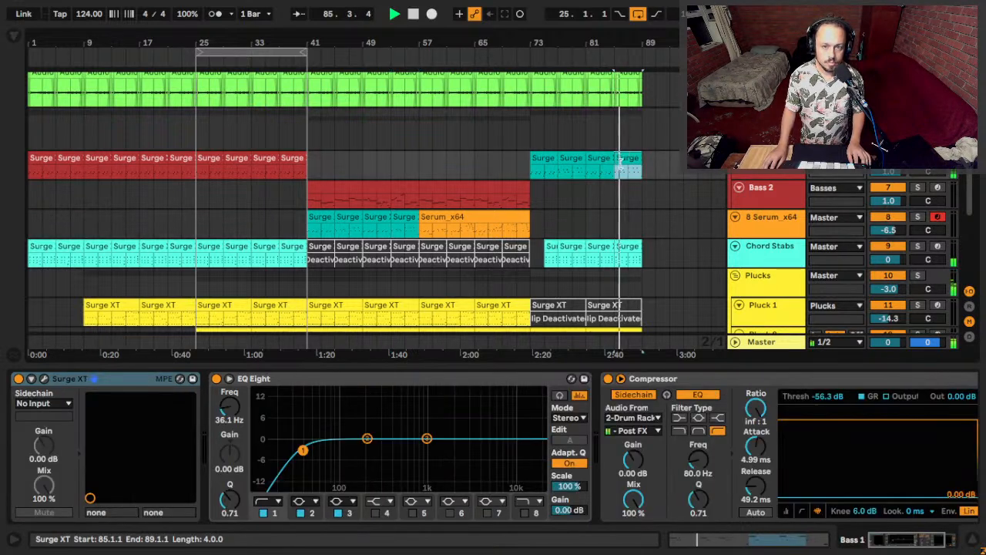
{"action": "double_click", "coordinate": [622, 176]}
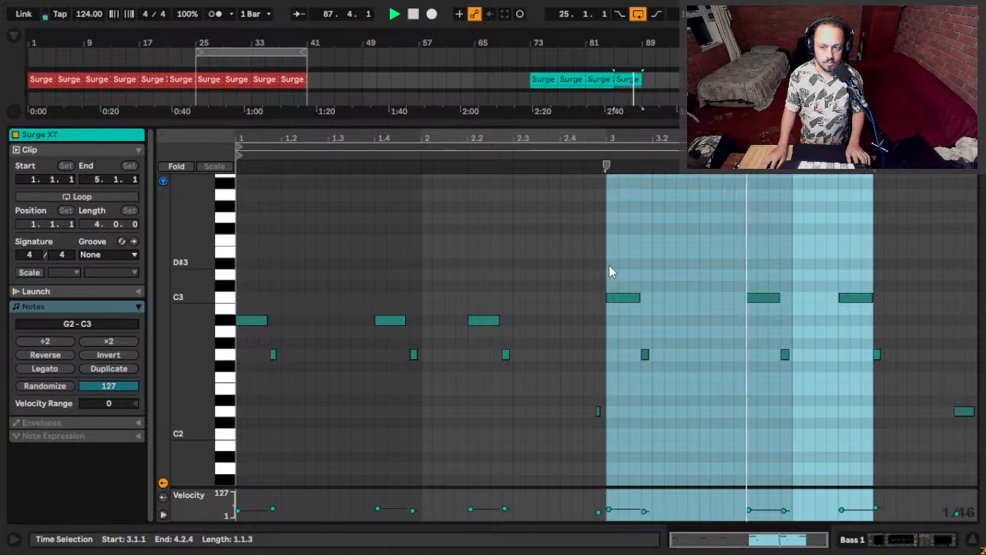
{"action": "key", "text": "shift+Tab"}
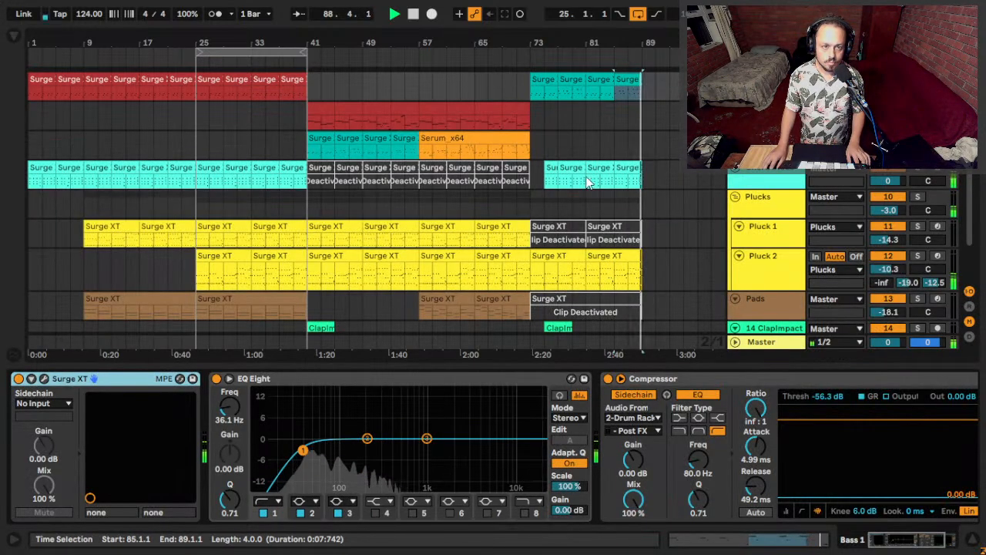
{"action": "key", "text": "space"}
Return from the OBS window switch to Ableton Live, place the insert marker at bar 1 and save the set.
{"action": "key", "text": "alt+Tab"}
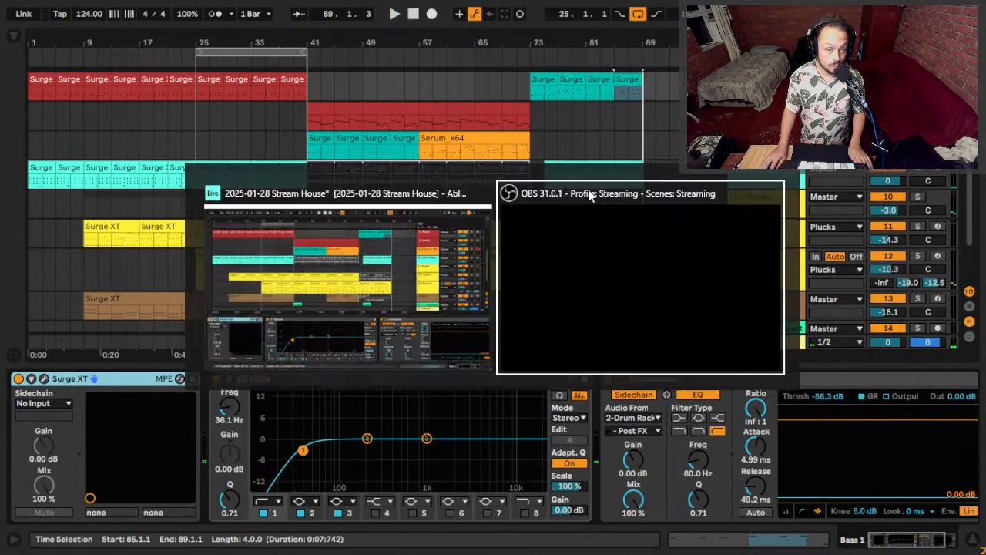
{"action": "left_click", "coordinate": [392, 251]}
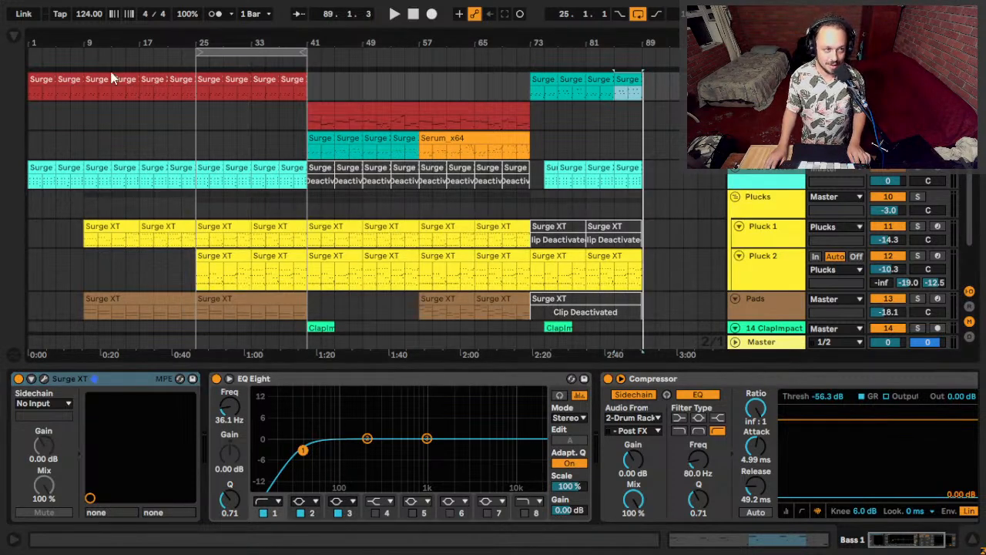
{"action": "left_click", "coordinate": [37, 236]}
{"action": "key", "text": "ctrl+s"}
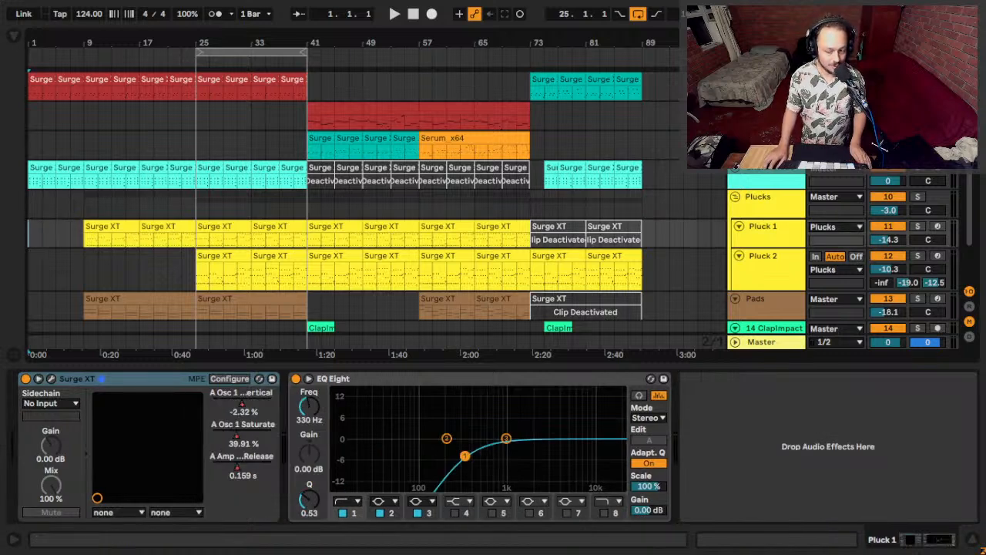
Check the system clock, then look over the arrangement's tracks from the drum racks down to 15 Kontakt.
{"action": "key", "text": "super"}
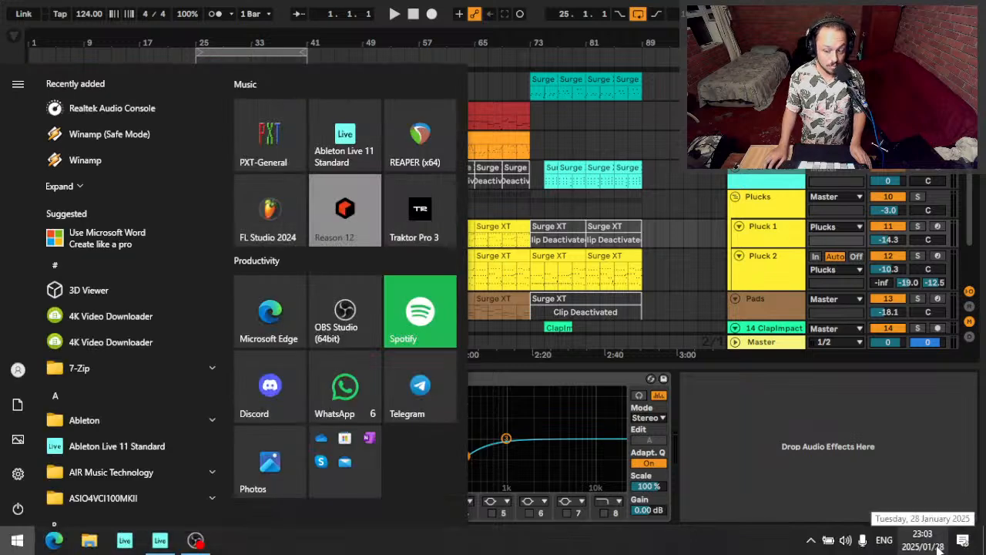
{"action": "left_click", "coordinate": [856, 509]}
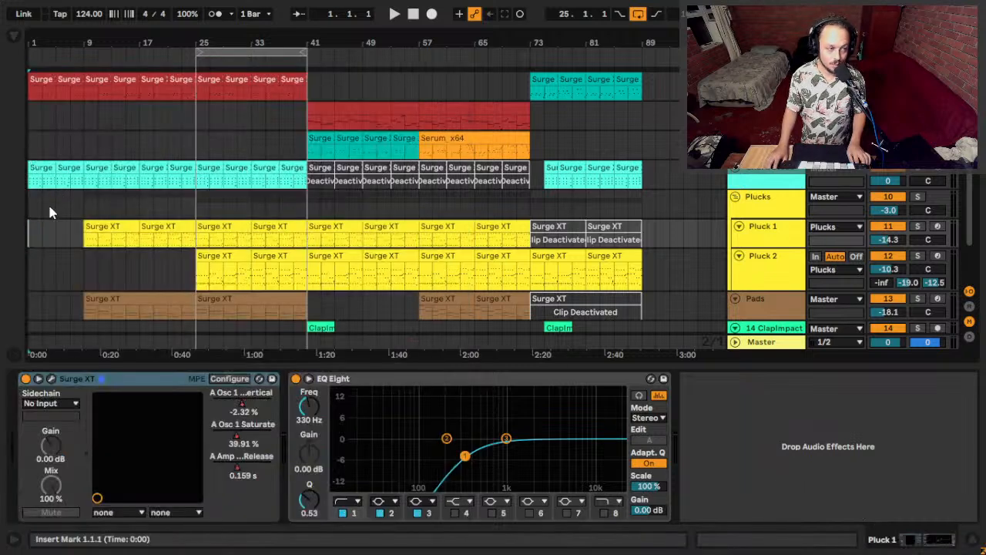
{"action": "scroll", "coordinate": [36, 280], "scroll_direction": "down", "scroll_amount": 2}
{"action": "scroll", "coordinate": [45, 295], "scroll_direction": "up", "scroll_amount": 5}
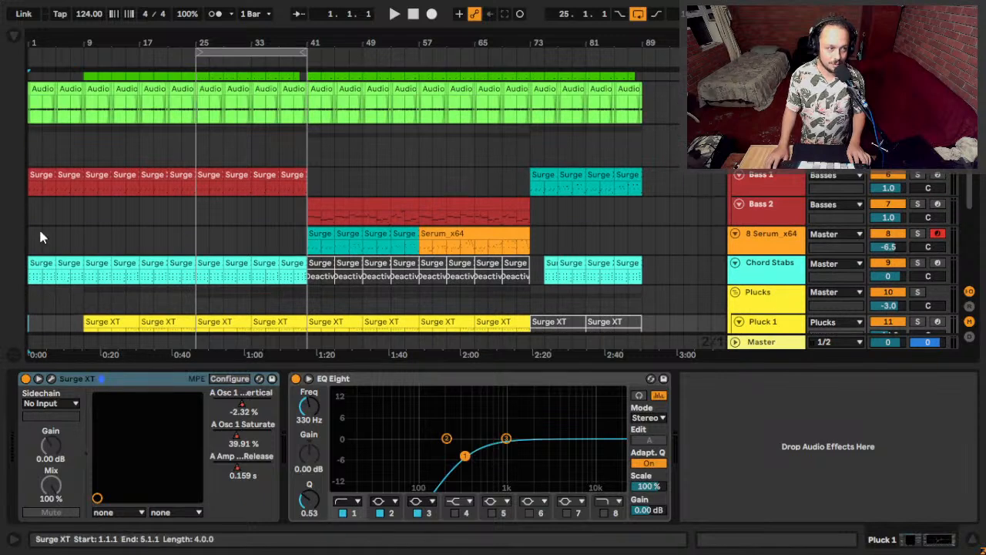
{"action": "scroll", "coordinate": [45, 248], "scroll_direction": "up", "scroll_amount": 3}
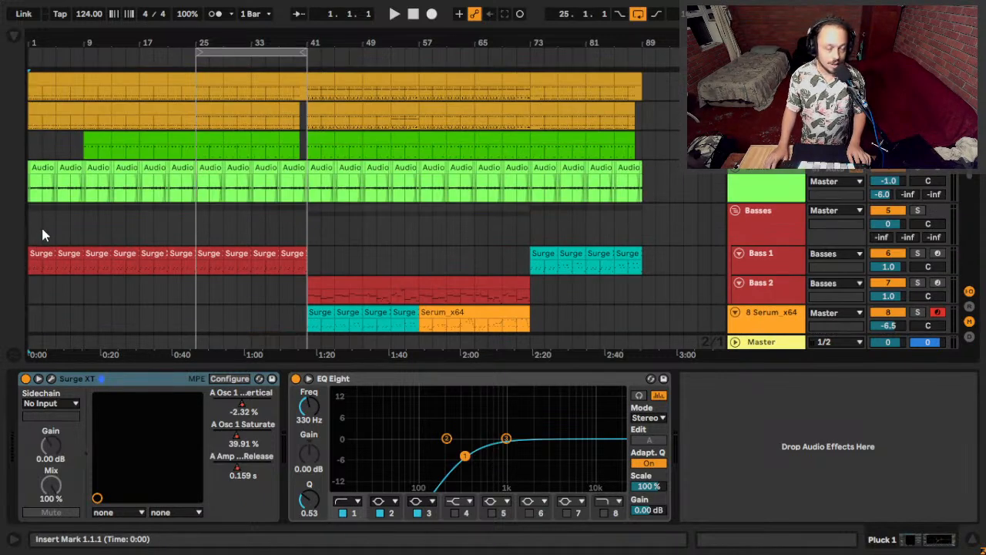
{"action": "scroll", "coordinate": [42, 223], "scroll_direction": "down", "scroll_amount": 6}
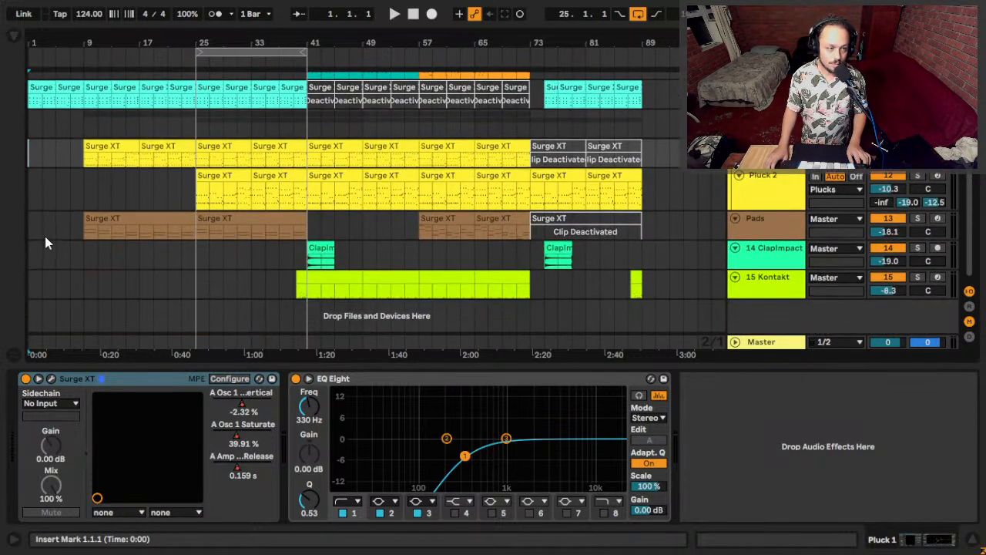
{"action": "scroll", "coordinate": [45, 242], "scroll_direction": "up", "scroll_amount": 1}
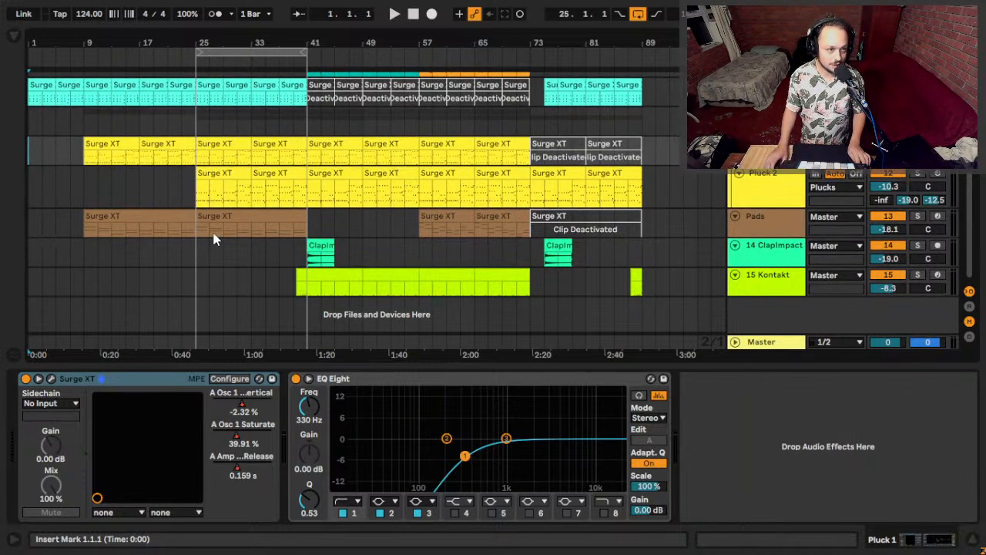
{"action": "scroll", "coordinate": [205, 280], "scroll_direction": "up", "scroll_amount": 3}
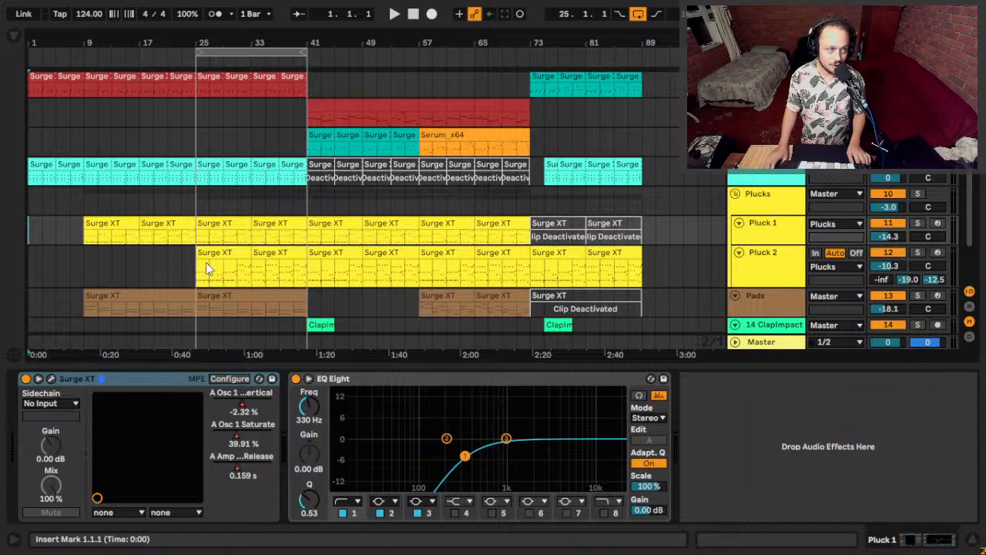
{"action": "scroll", "coordinate": [208, 259], "scroll_direction": "down", "scroll_amount": 2}
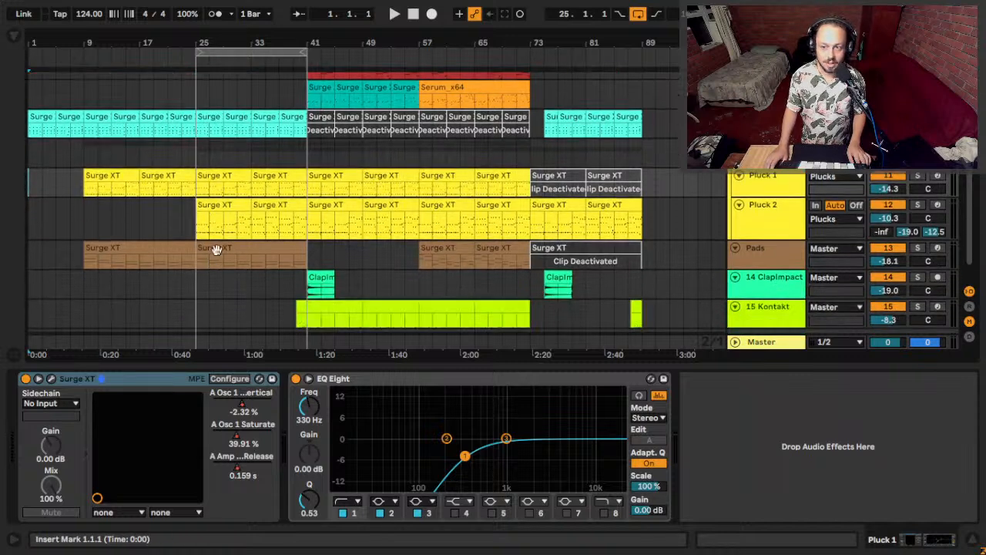
{"action": "scroll", "coordinate": [93, 124], "scroll_direction": "up", "scroll_amount": 4}
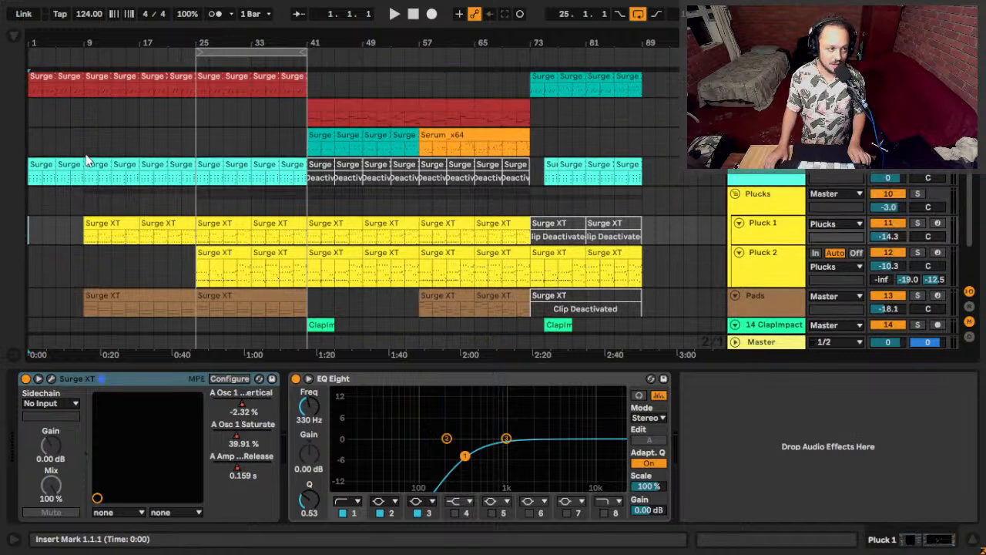
Extend the arrangement loop to span from bar 1 to bar 89.
{"action": "left_click_drag", "start_coordinate": [202, 54], "coordinate": [22, 65]}
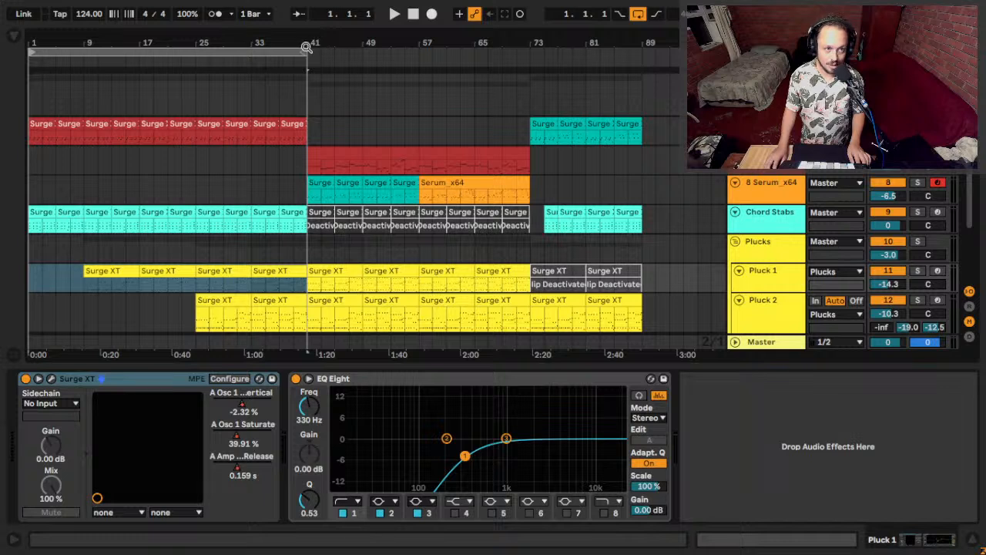
{"action": "left_click_drag", "start_coordinate": [305, 54], "coordinate": [642, 92]}
Place the insert marker at bar 1 and play the arrangement from the start.
{"action": "left_click", "coordinate": [31, 108]}
{"action": "scroll", "coordinate": [323, 118], "scroll_direction": "up", "scroll_amount": 3}
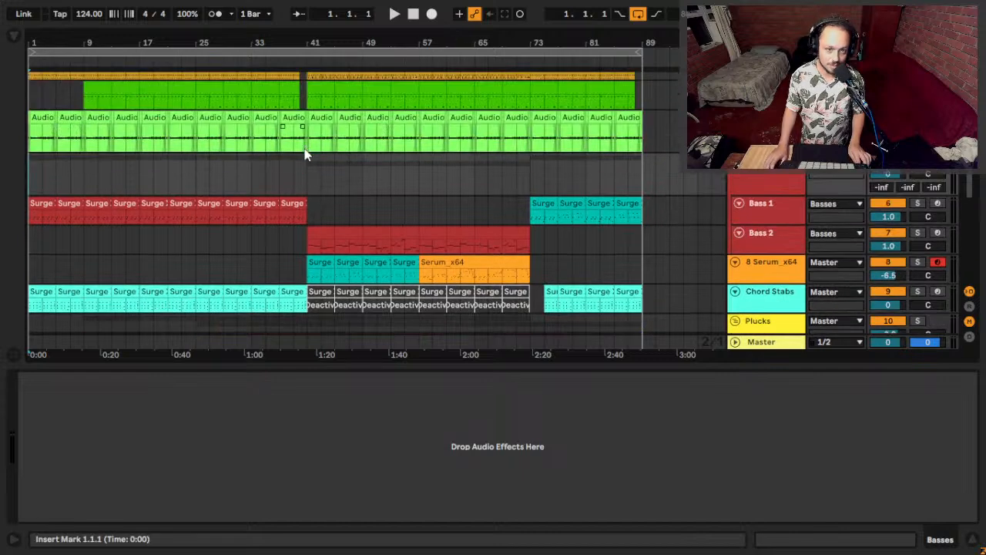
{"action": "scroll", "coordinate": [305, 154], "scroll_direction": "up", "scroll_amount": 2}
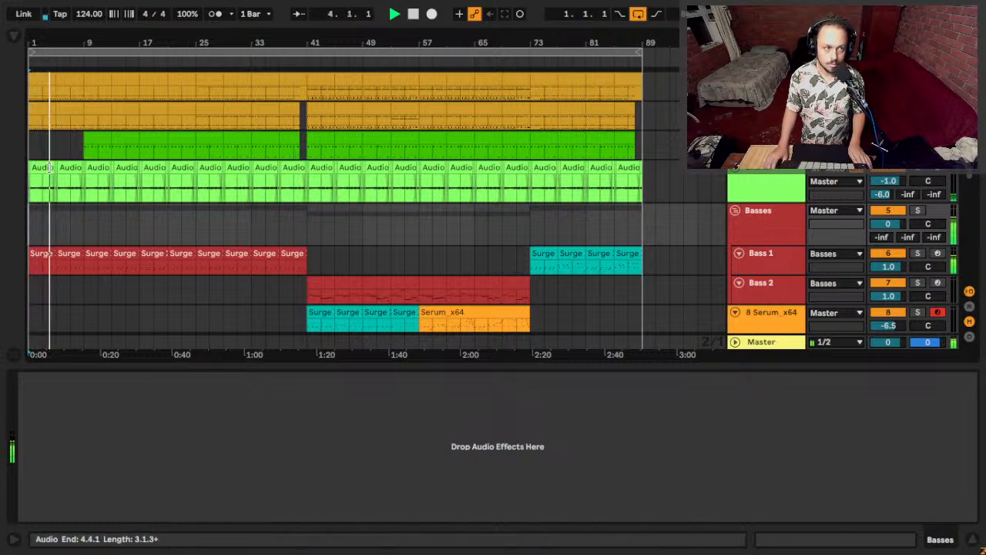
Select the first drum rack's clips from bar 1 to 9, inspect their Shaker Mini 4 notes, and resume playback in the arrangement.
{"action": "left_click", "coordinate": [48, 80]}
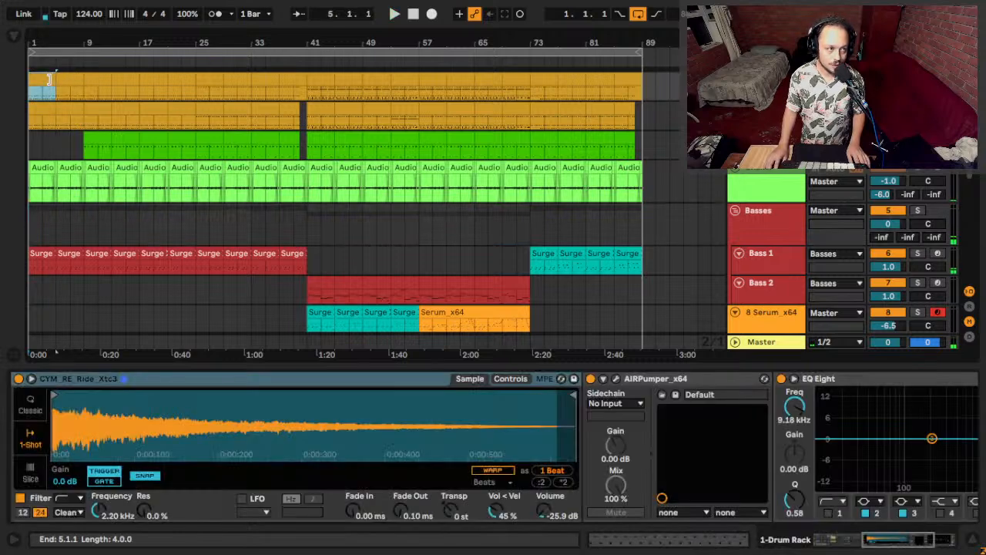
{"action": "left_click", "coordinate": [87, 92]}
{"action": "key", "text": "space"}
{"action": "left_click_drag", "start_coordinate": [79, 90], "coordinate": [57, 91]}
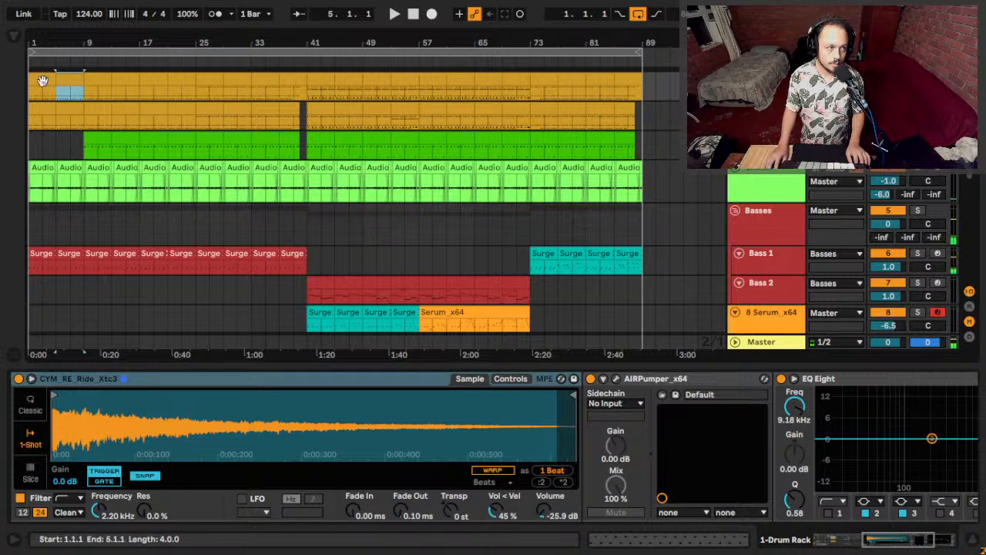
{"action": "double_click", "coordinate": [43, 80]}
{"action": "left_click", "coordinate": [270, 216]}
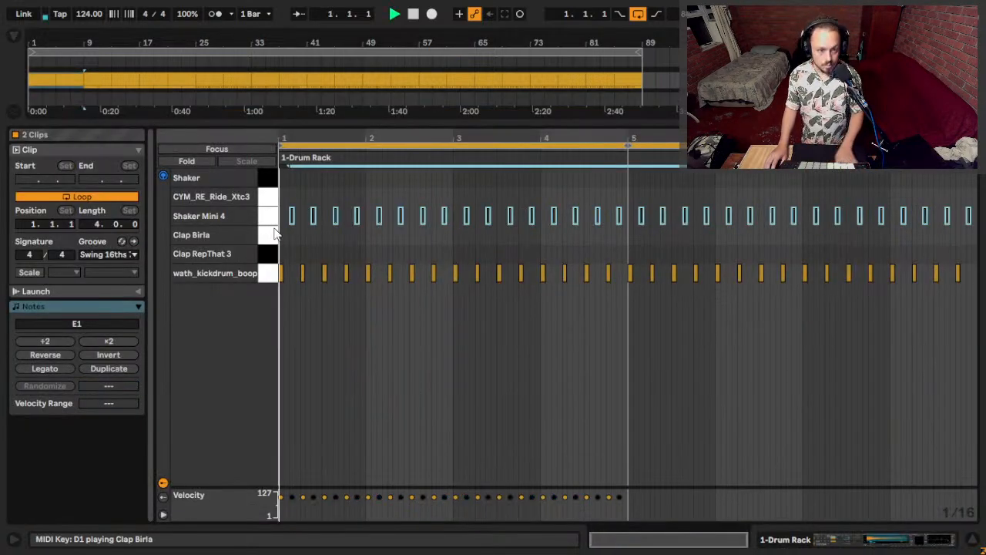
{"action": "key", "text": "space"}
{"action": "key", "text": "shift+Tab"}
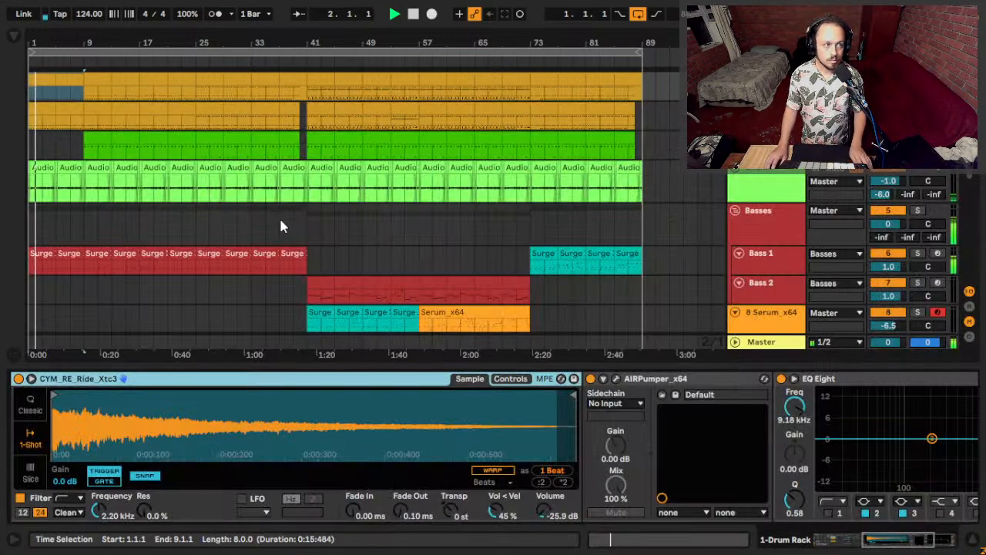
Hide the device view and shorten the fade-out of the Shaker track's audio clip ending at 24.4.
{"action": "key", "text": "alt+Tab"}
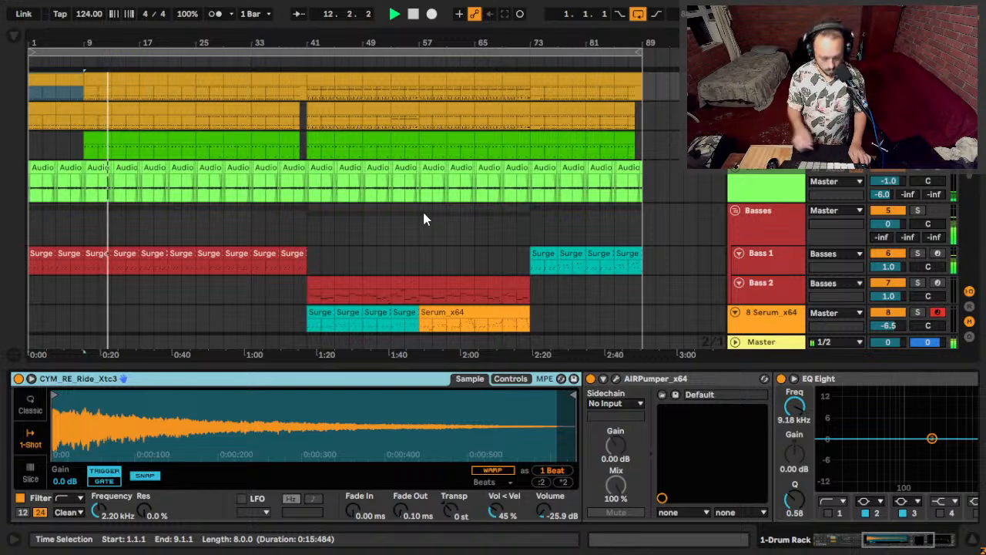
{"action": "key", "text": "ctrl+alt+l"}
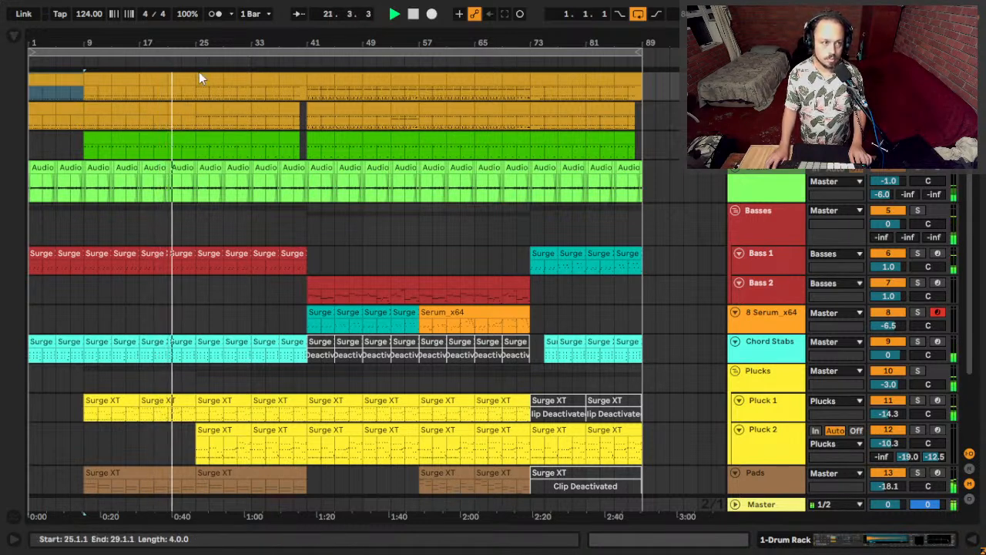
{"action": "left_click_drag", "start_coordinate": [165, 44], "coordinate": [166, 119]}
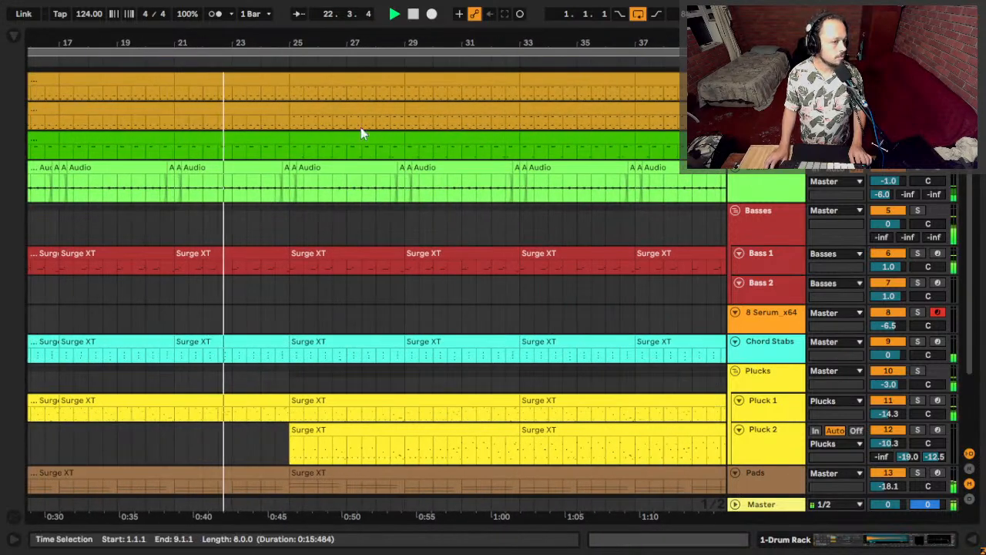
{"action": "left_click_drag", "start_coordinate": [244, 40], "coordinate": [249, 42]}
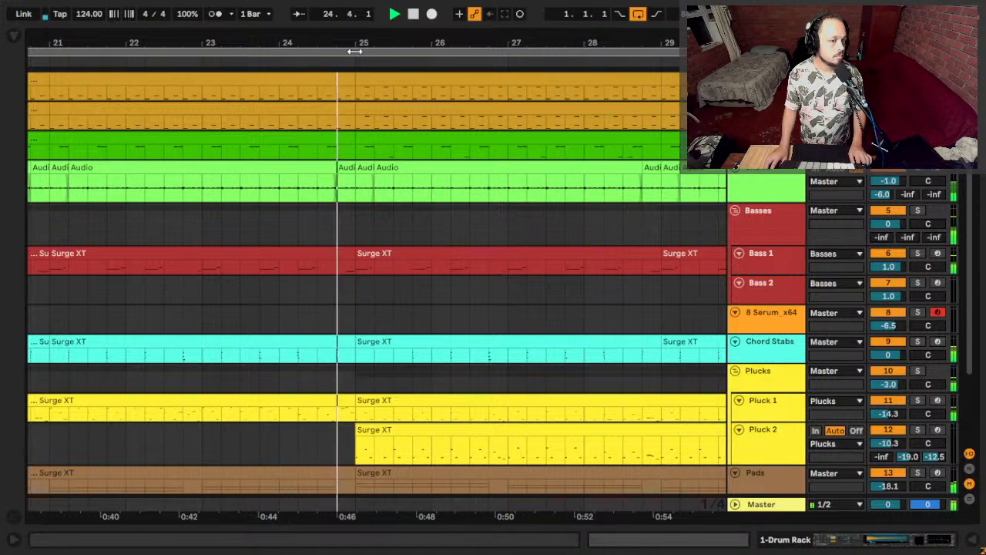
{"action": "left_click_drag", "start_coordinate": [342, 44], "coordinate": [387, 82]}
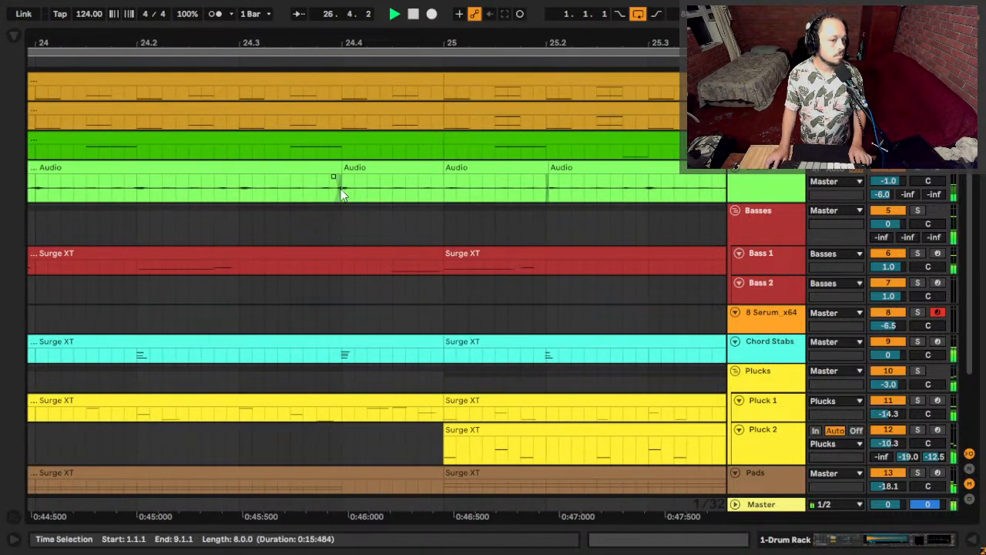
{"action": "scroll", "coordinate": [344, 143], "scroll_direction": "up", "scroll_amount": 3}
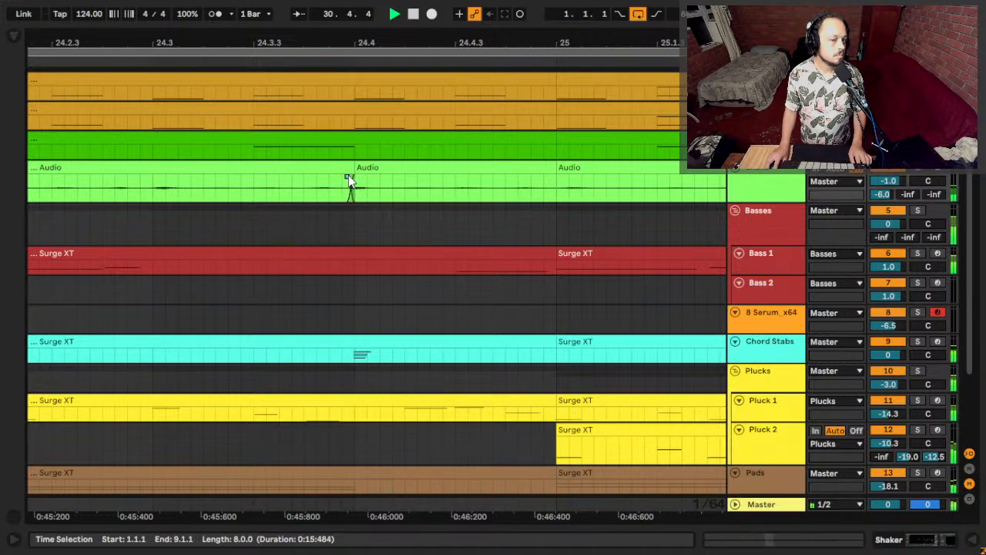
{"action": "left_click_drag", "start_coordinate": [350, 177], "coordinate": [354, 177]}
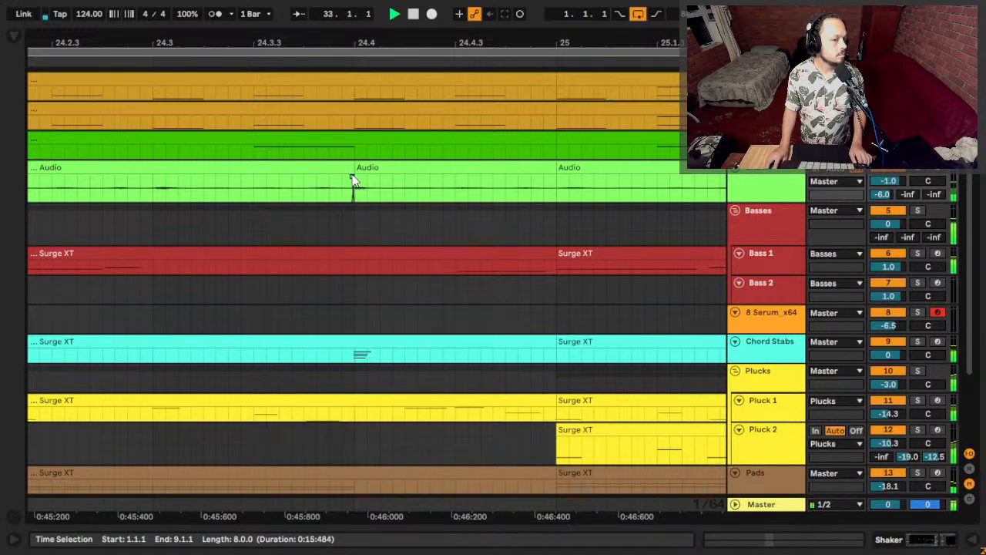
Select the Shaker track's audio clips from bar 21 to bar 25, including the clip with the shortened fade.
{"action": "left_click", "coordinate": [229, 185]}
{"action": "left_click_drag", "start_coordinate": [305, 45], "coordinate": [266, 122]}
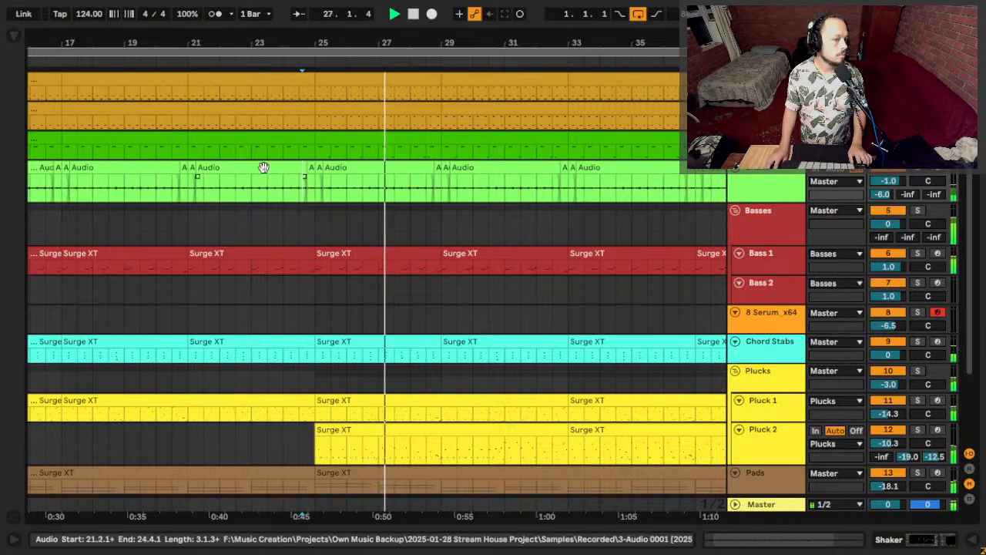
{"action": "left_click_drag", "start_coordinate": [198, 38], "coordinate": [198, 61]}
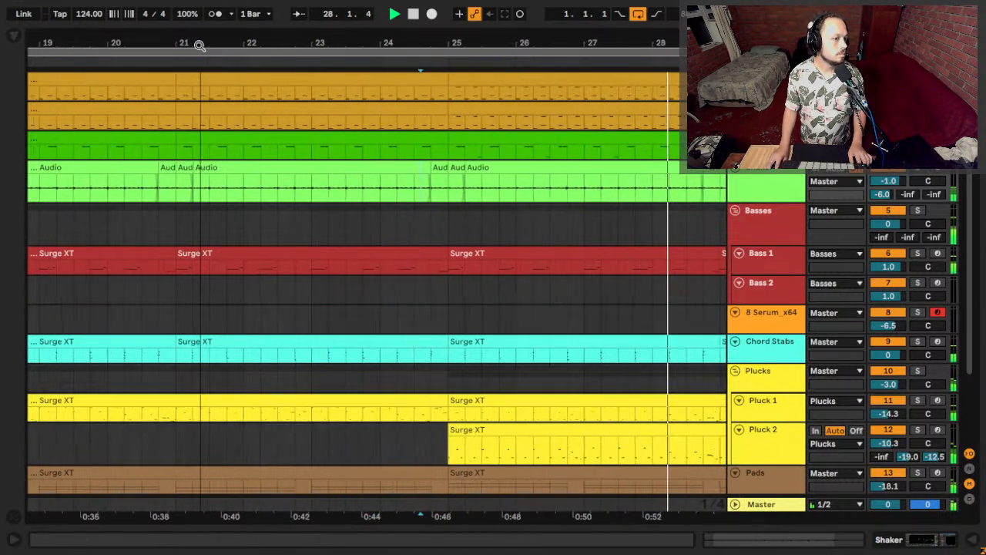
{"action": "left_click", "coordinate": [182, 182]}
{"action": "key", "text": "plus"}
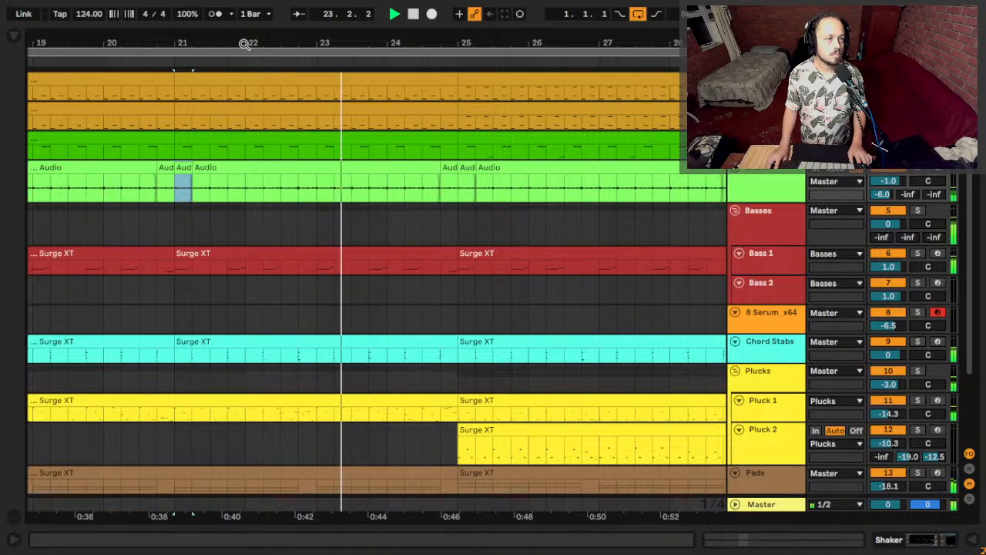
{"action": "left_click", "coordinate": [450, 167], "text": "shift"}
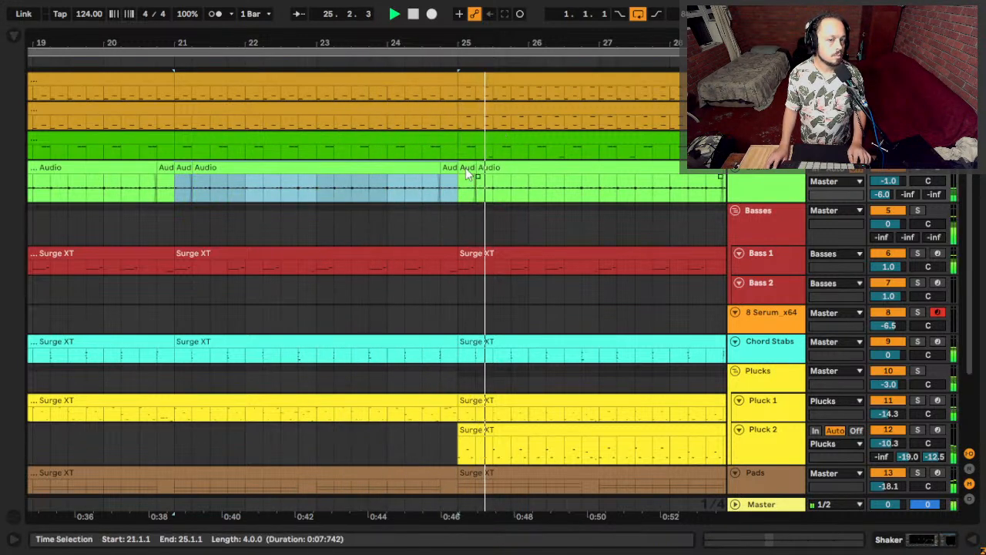
{"action": "key", "text": "minus"}
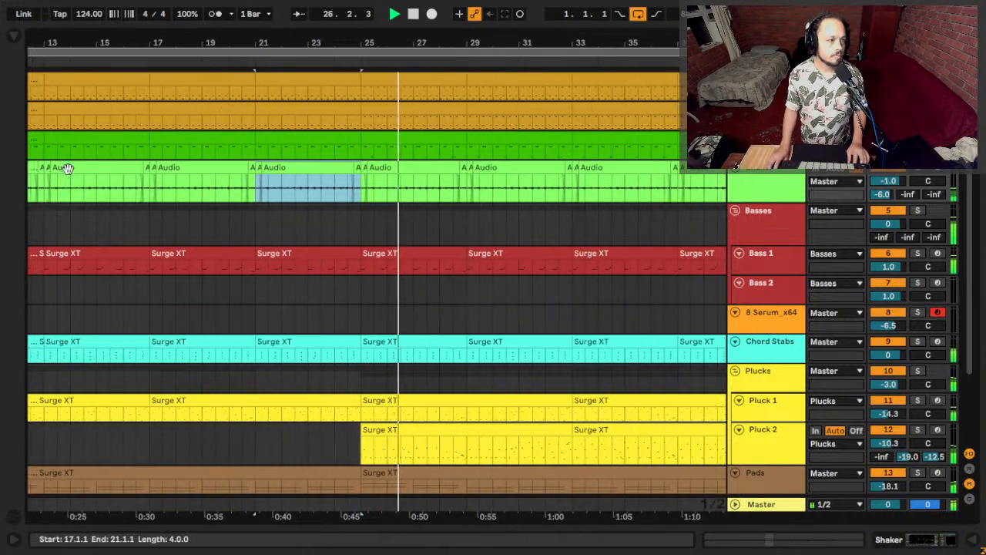
Duplicate the Shaker track's four-bar section starting at bar 1 repeatedly up to bar 25.
{"action": "scroll", "coordinate": [104, 165], "scroll_direction": "left", "scroll_amount": 10}
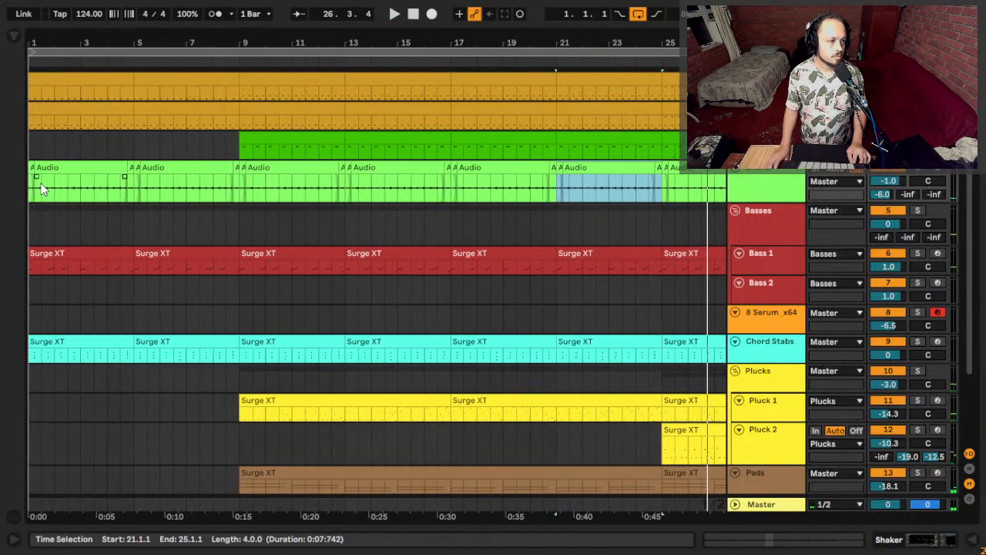
{"action": "left_click", "coordinate": [31, 195]}
{"action": "left_click", "coordinate": [32, 191]}
{"action": "key", "text": "ctrl+d"}
{"action": "key", "text": "ctrl+d"}
{"action": "key", "text": "ctrl+d"}
{"action": "key", "text": "ctrl+d"}
{"action": "key", "text": "ctrl+d"}
{"action": "scroll", "coordinate": [241, 231], "scroll_direction": "right", "scroll_amount": 4}
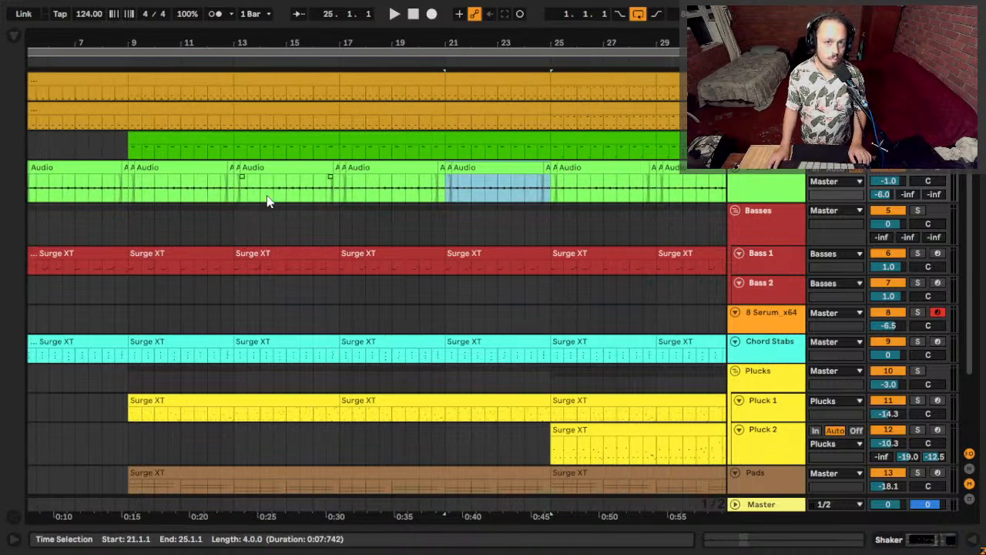
Step the Shaker track's time selection back to bars 1 to 5 and check the audio clips along the track.
{"action": "key", "text": "Left"}
{"action": "key", "text": "Left"}
{"action": "key", "text": "Left"}
{"action": "key", "text": "Left"}
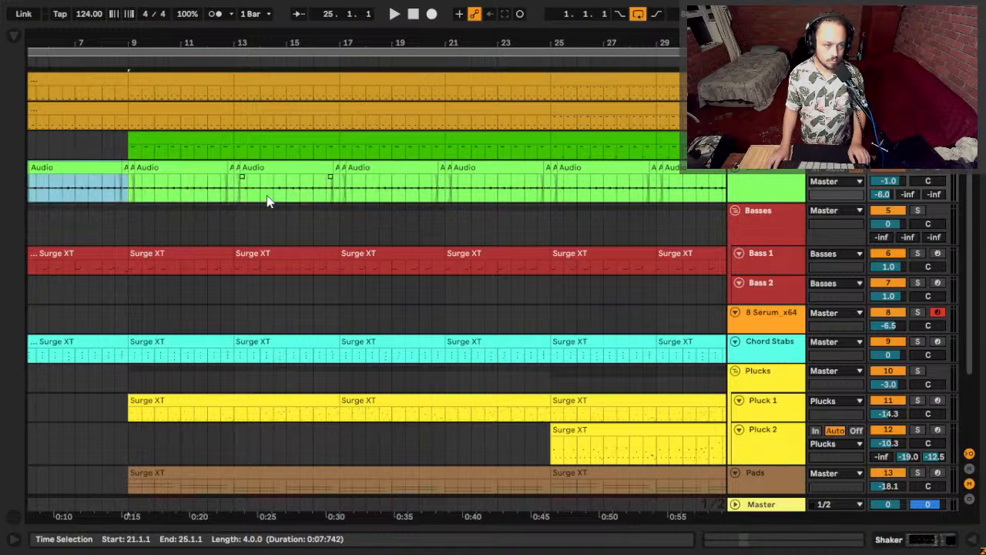
{"action": "key", "text": "Left"}
{"action": "scroll", "coordinate": [269, 204], "scroll_direction": "right", "scroll_amount": 6}
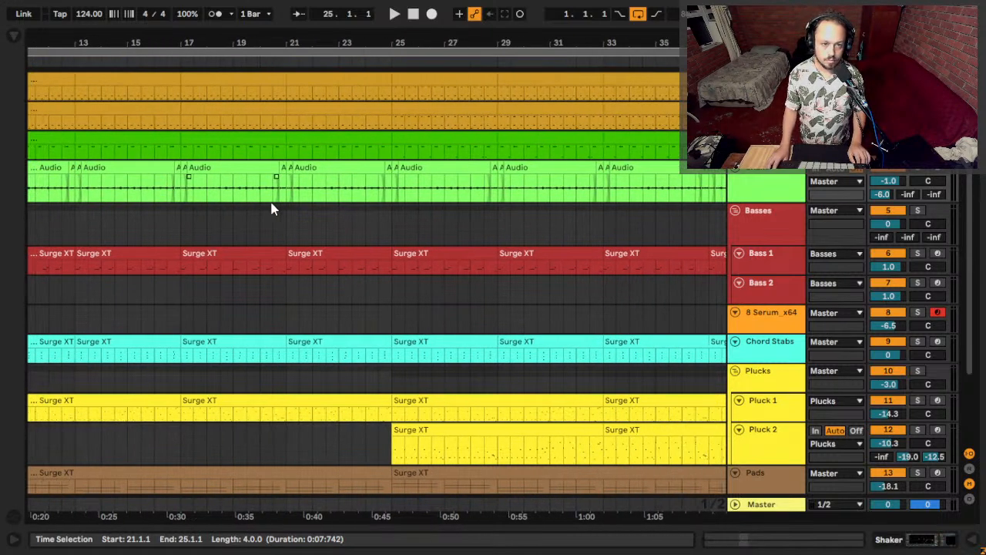
{"action": "scroll", "coordinate": [270, 205], "scroll_direction": "left", "scroll_amount": 10}
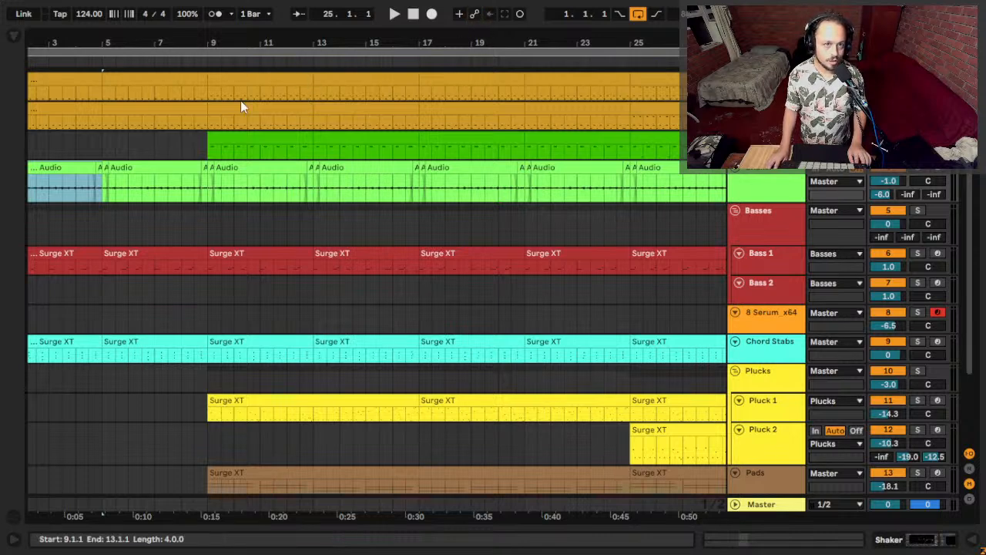
Play the opening from bar 1 and check the tracks with their automation lanes shown and hidden.
{"action": "scroll", "coordinate": [32, 195], "scroll_direction": "left", "scroll_amount": 2}
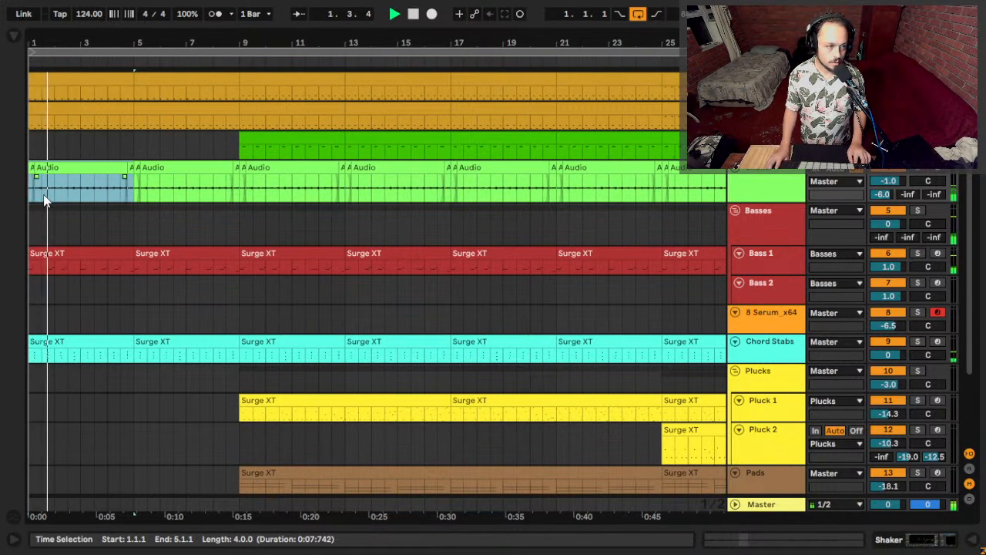
{"action": "key", "text": "space"}
{"action": "key", "text": "a"}
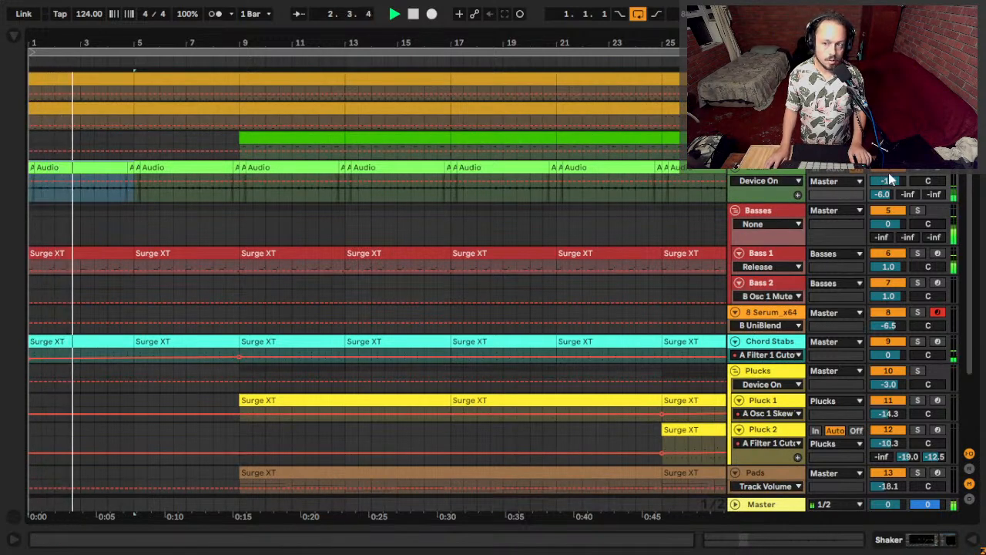
{"action": "key", "text": "space"}
{"action": "key", "text": "Home"}
{"action": "key", "text": "space"}
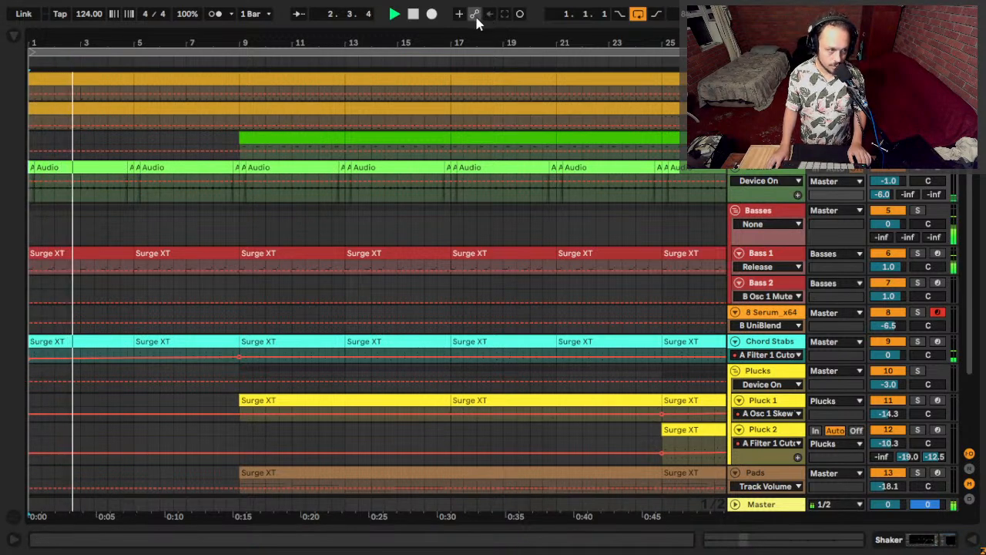
{"action": "key", "text": "a"}
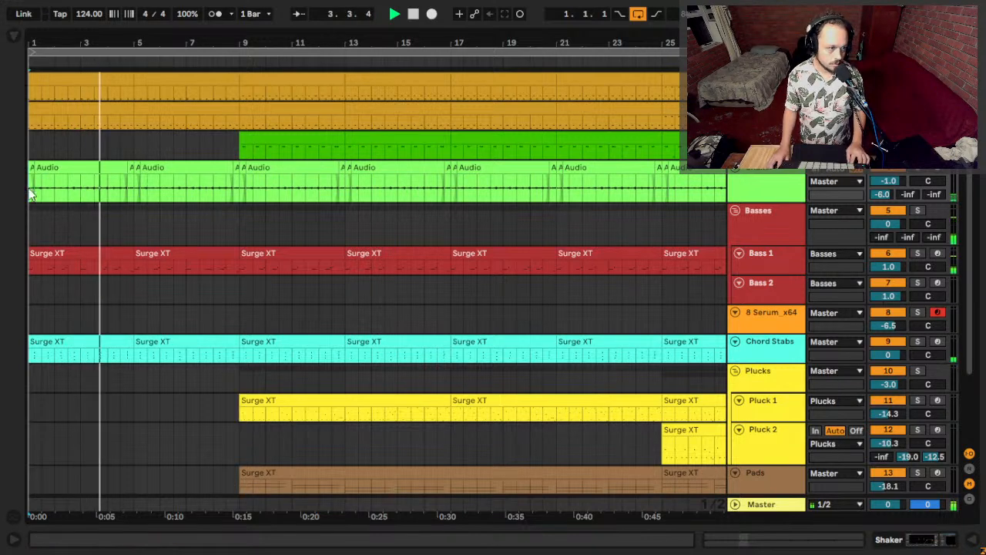
{"action": "left_click", "coordinate": [30, 197]}
{"action": "key", "text": "space"}
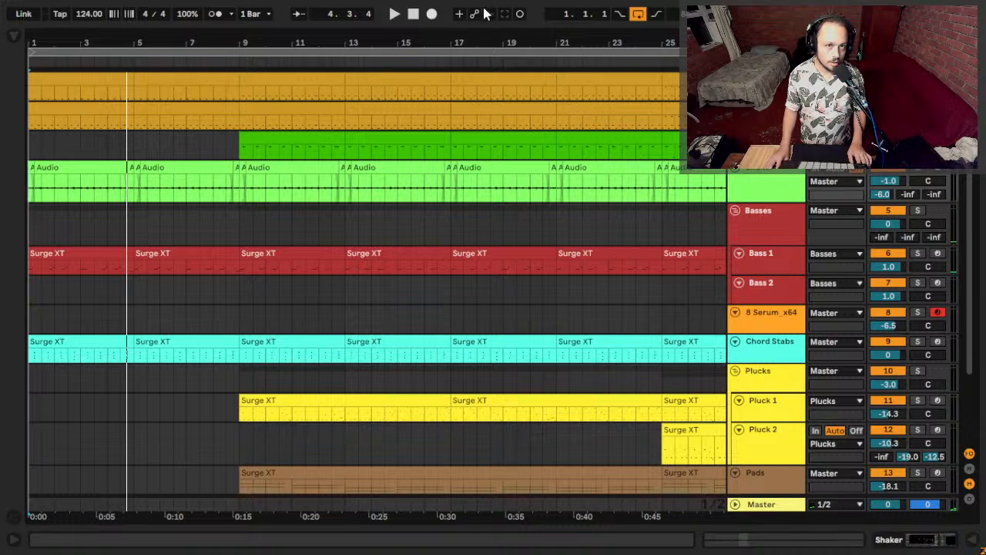
Display the Shaker track's EQ Eight band 8 frequency automation and review its curve while playing from bar 1.
{"action": "key", "text": "a"}
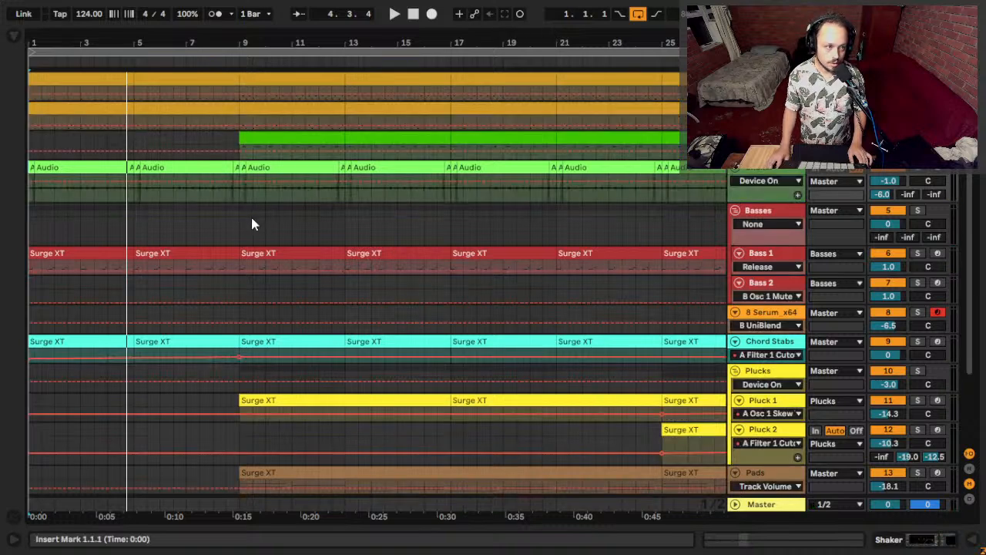
{"action": "left_click", "coordinate": [12, 541]}
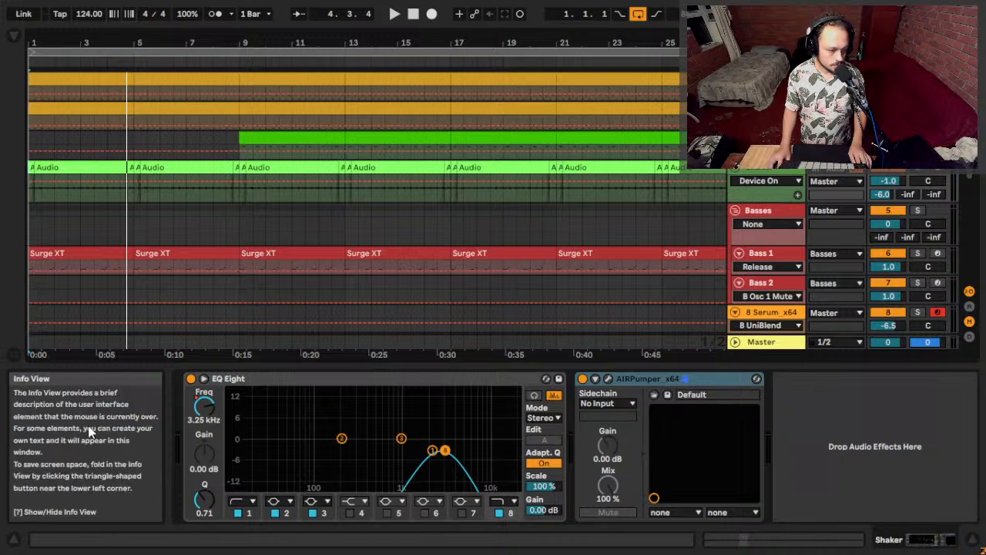
{"action": "left_click", "coordinate": [205, 410]}
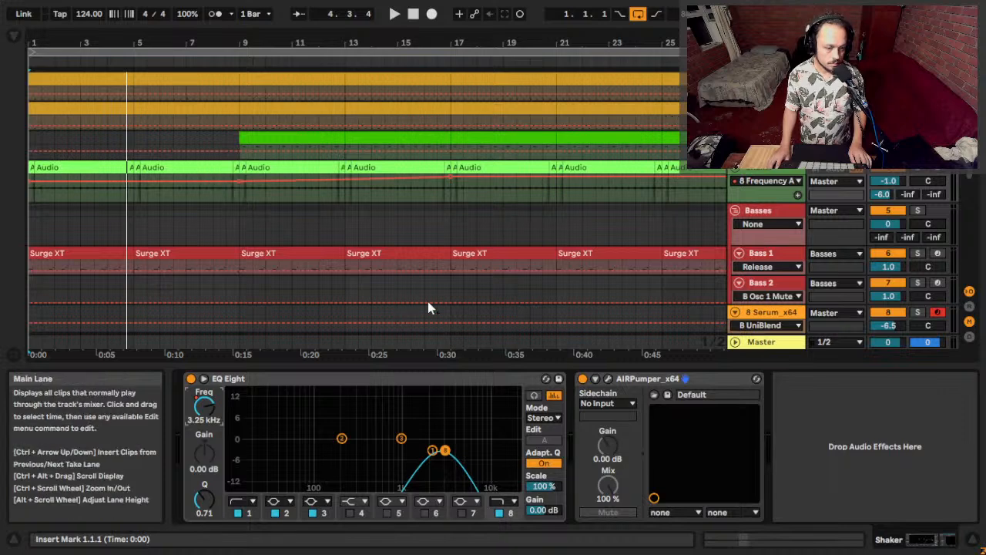
{"action": "key", "text": "space"}
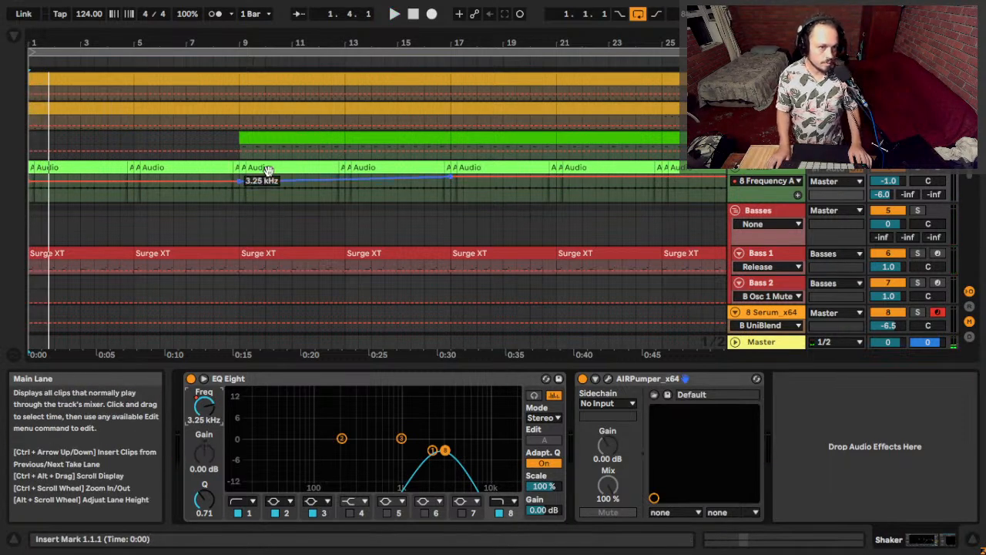
{"action": "scroll", "coordinate": [35, 42], "scroll_direction": "down", "scroll_amount": 3, "text": "ctrl"}
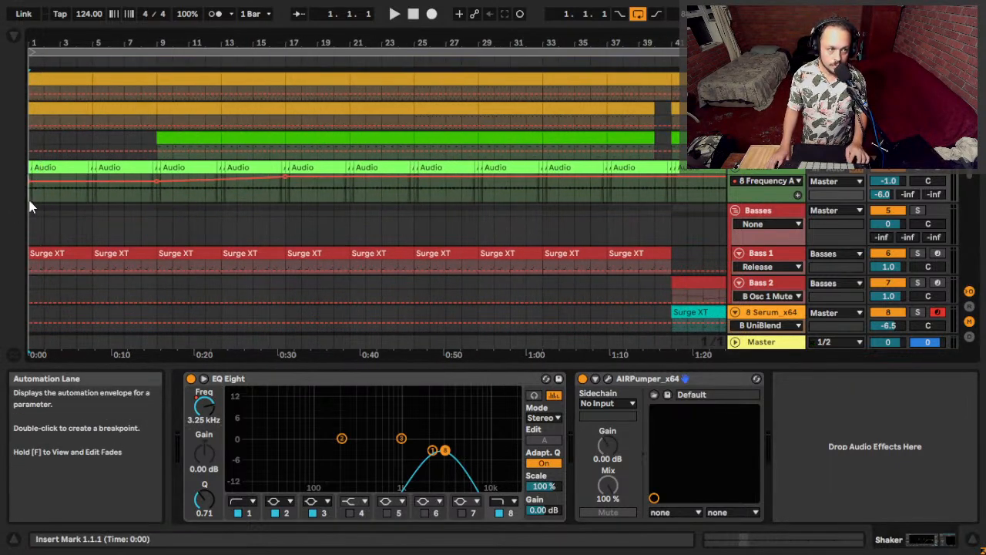
Show the Shaker track's EQ Eight 8 Frequency A automation in its own separate lane.
{"action": "left_click_drag", "start_coordinate": [31, 206], "coordinate": [95, 194]}
{"action": "left_click", "coordinate": [96, 194]}
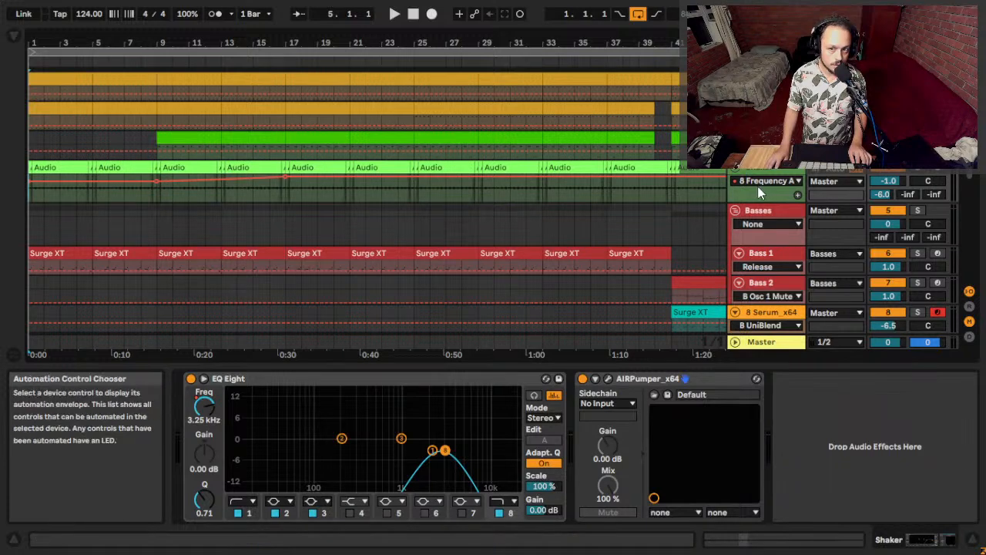
{"action": "left_click", "coordinate": [787, 198]}
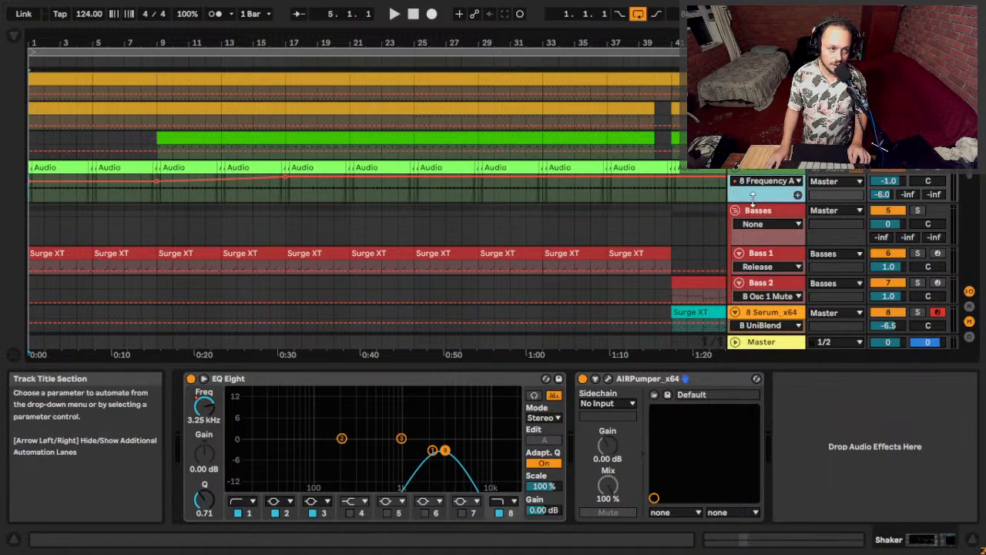
{"action": "left_click", "coordinate": [796, 194]}
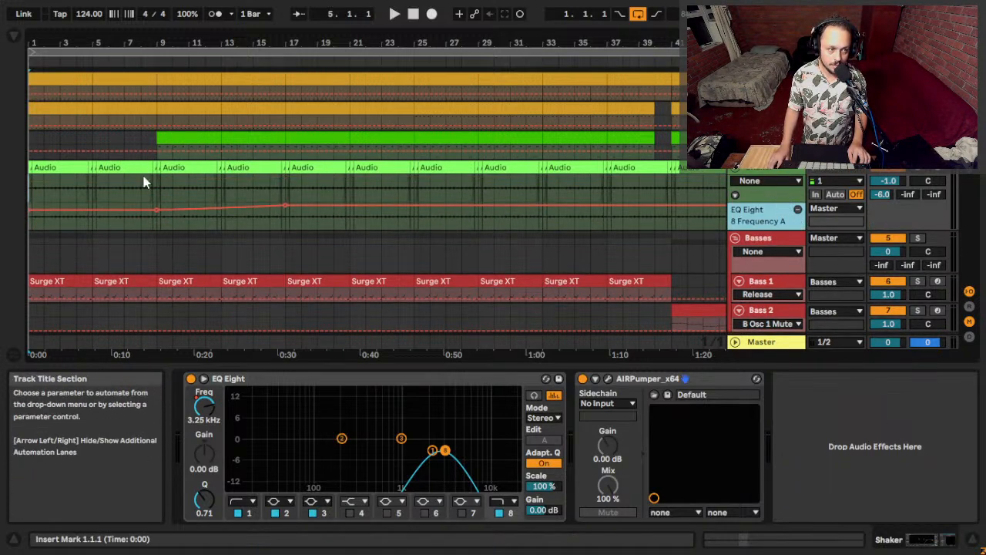
{"action": "left_click", "coordinate": [31, 201]}
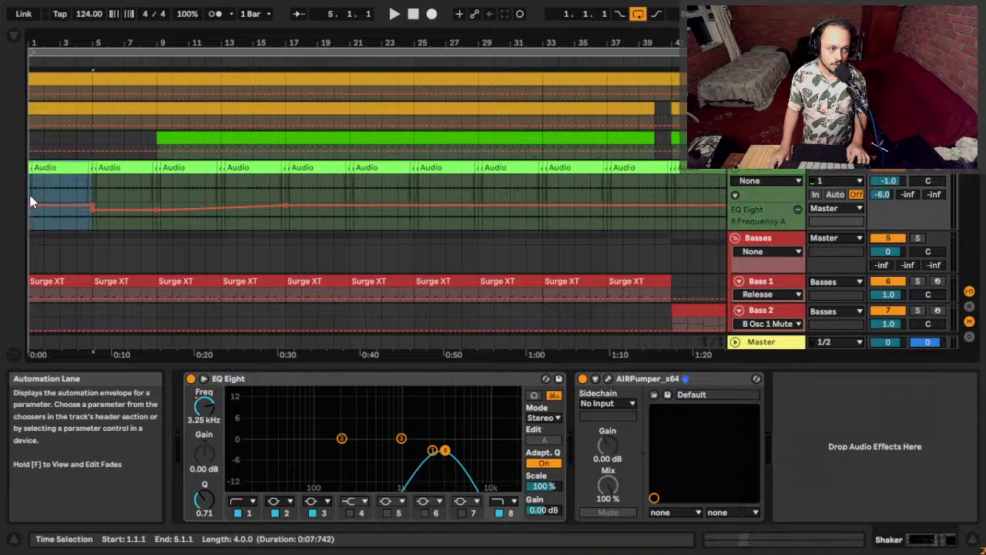
{"action": "left_click", "coordinate": [69, 197]}
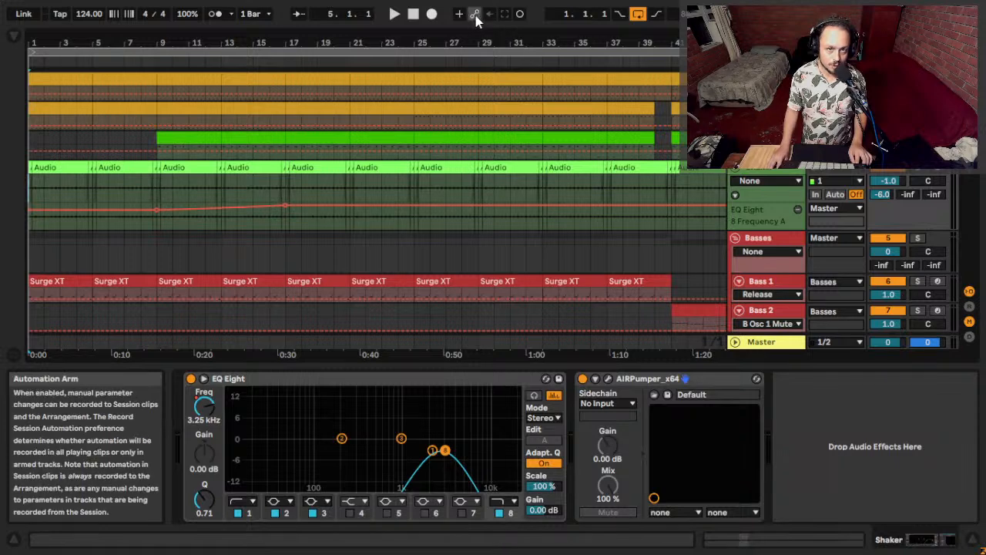
{"action": "scroll", "coordinate": [390, 170], "scroll_direction": "down", "scroll_amount": 1}
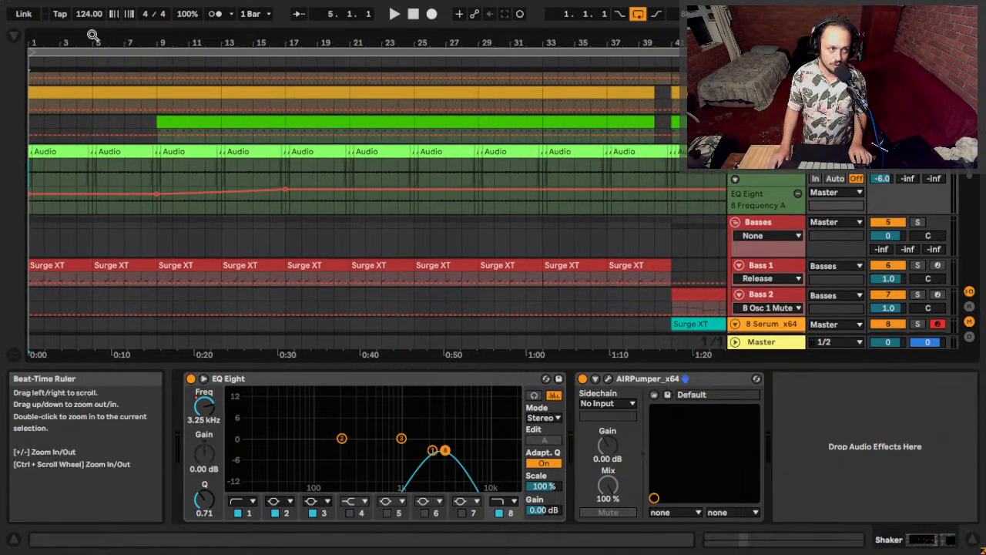
{"action": "scroll", "coordinate": [441, 89], "scroll_direction": "up", "scroll_amount": 1}
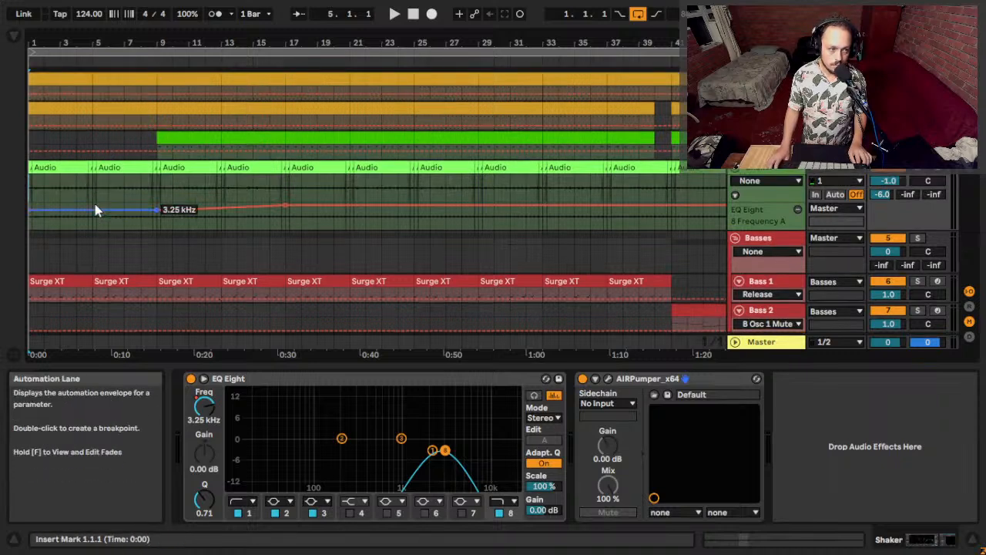
Play the opening from bar 1 and examine the Shaker clip boundary near 4.4.
{"action": "left_click_drag", "start_coordinate": [99, 191], "coordinate": [26, 192]}
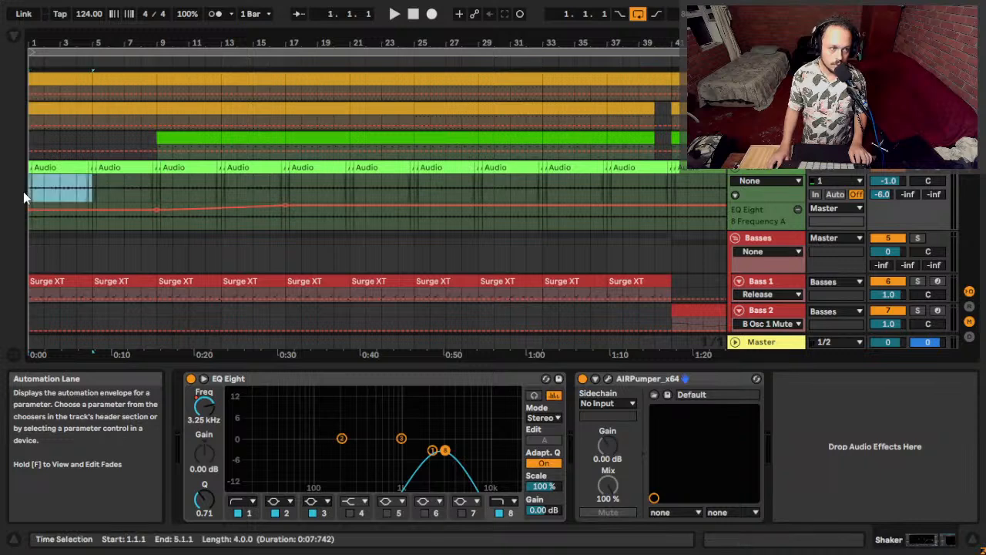
{"action": "key", "text": "space"}
{"action": "left_click_drag", "start_coordinate": [63, 38], "coordinate": [360, 147]}
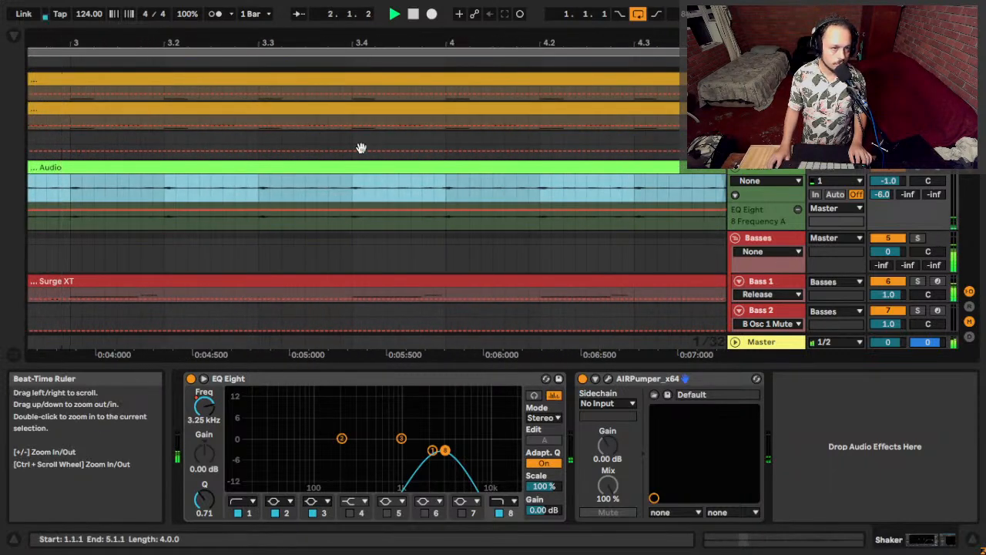
{"action": "left_click", "coordinate": [411, 190]}
{"action": "left_click_drag", "start_coordinate": [344, 41], "coordinate": [345, 29]}
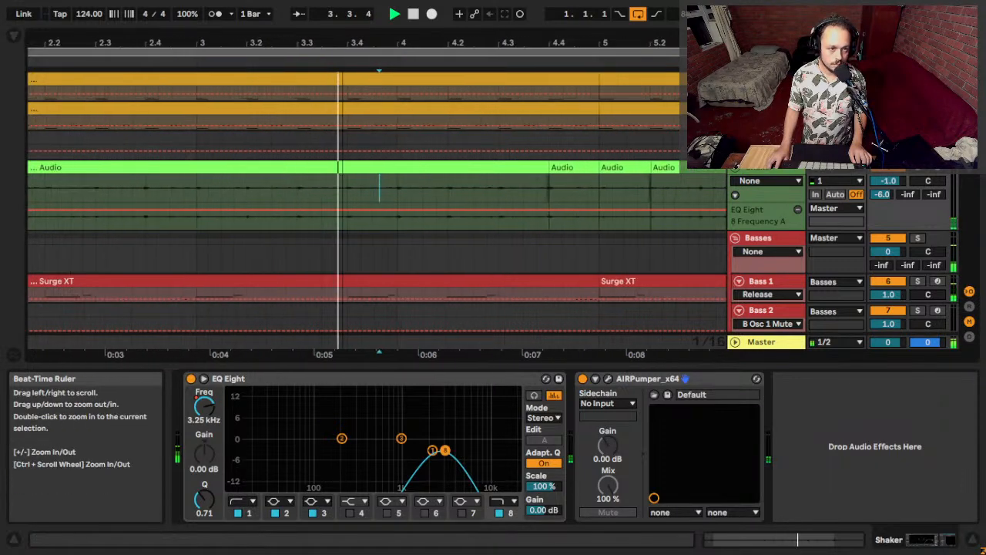
{"action": "left_click_drag", "start_coordinate": [543, 48], "coordinate": [548, 151]}
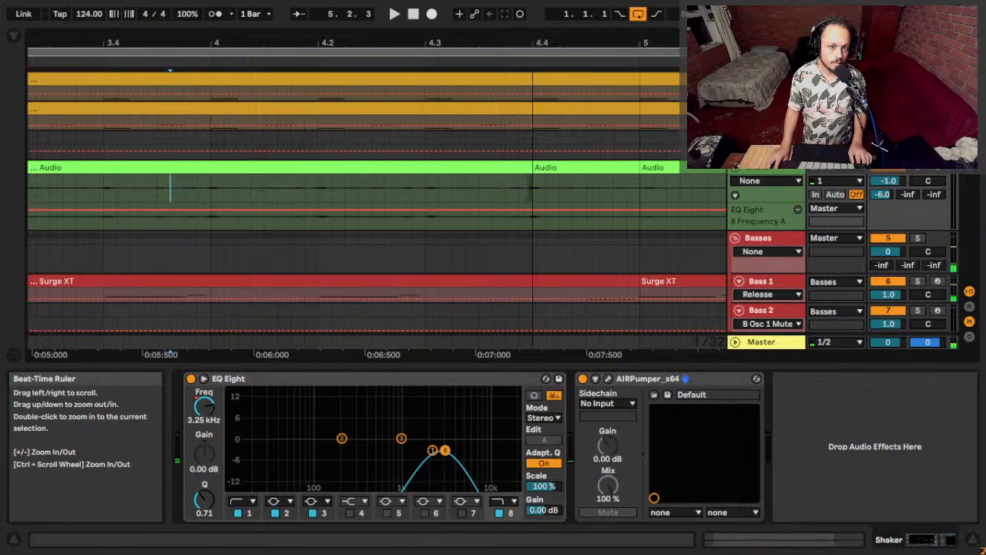
Slightly extend the fade-in of the Shaker clip starting at 4.4 and play across the transition to check it.
{"action": "left_click_drag", "start_coordinate": [541, 48], "coordinate": [517, 185]}
{"action": "key", "text": "a"}
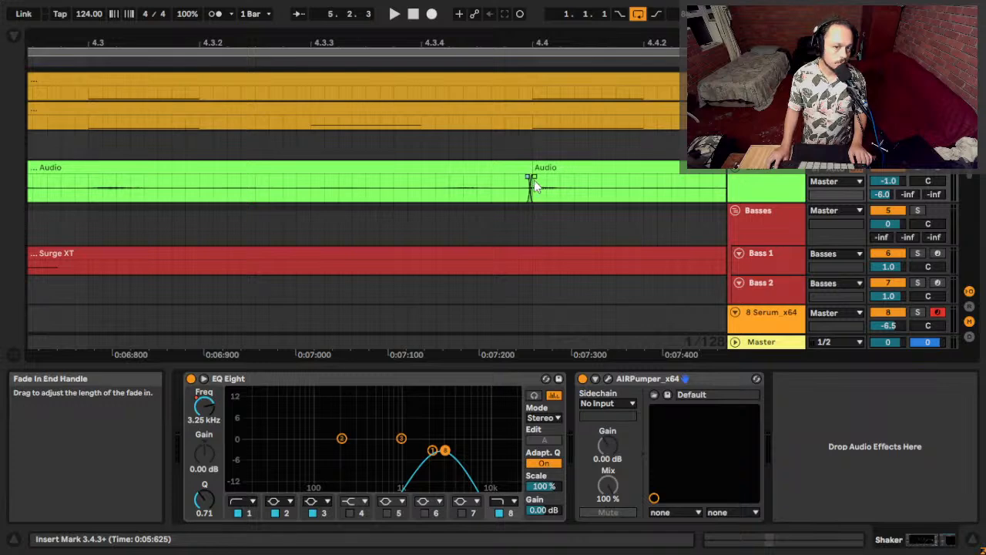
{"action": "left_click_drag", "start_coordinate": [533, 178], "coordinate": [537, 178]}
{"action": "key", "text": "a"}
{"action": "key", "text": "minus"}
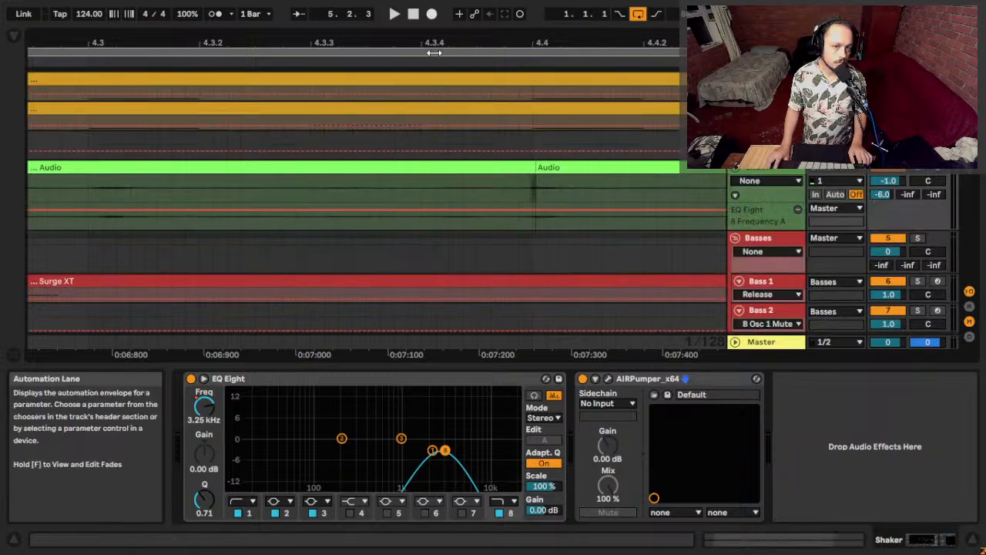
{"action": "key", "text": "space"}
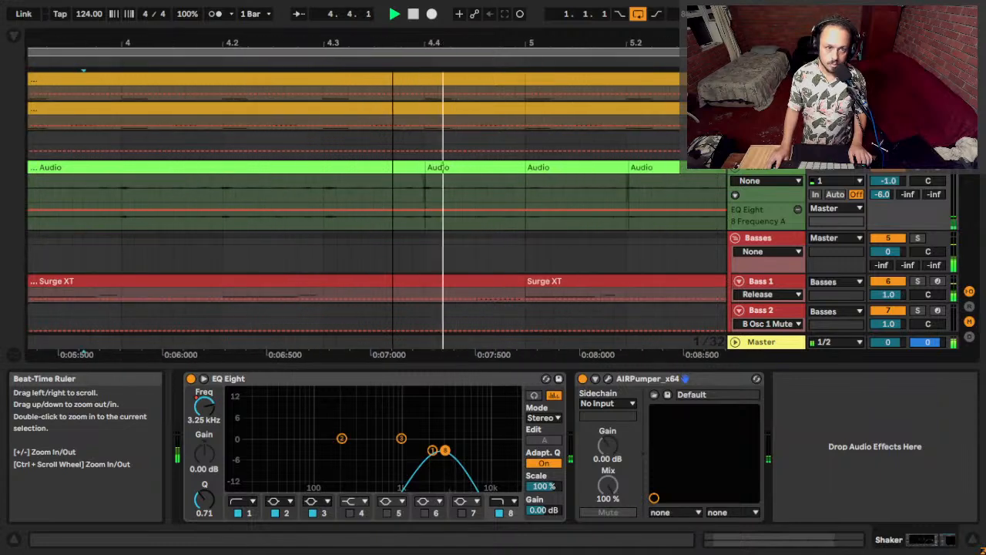
{"action": "key", "text": "minus"}
{"action": "key", "text": "space"}
Try to duplicate the Shaker track's section from bars 1 to 5, automation included, and undo the duplication.
{"action": "left_click_drag", "start_coordinate": [365, 37], "coordinate": [365, 23]}
{"action": "left_click", "coordinate": [395, 170]}
{"action": "scroll", "coordinate": [397, 169], "scroll_direction": "left", "scroll_amount": 2}
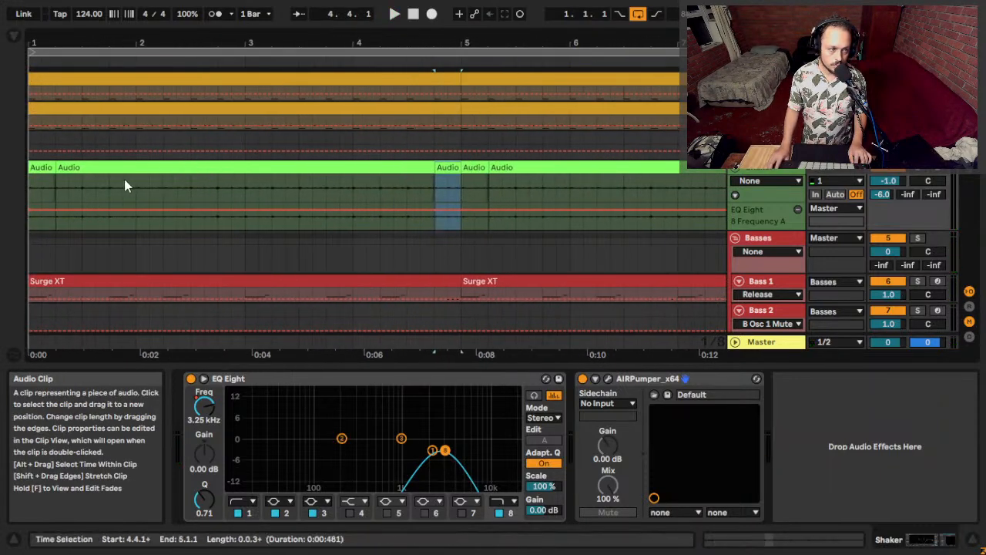
{"action": "left_click", "coordinate": [39, 166], "text": "shift"}
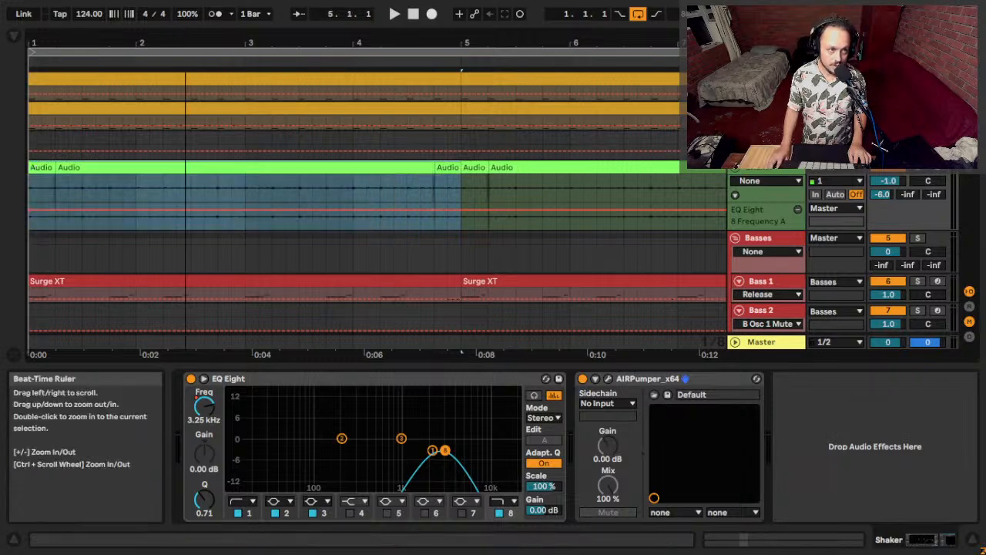
{"action": "key", "text": "minus"}
{"action": "key", "text": "ctrl+d"}
{"action": "key", "text": "ctrl+d"}
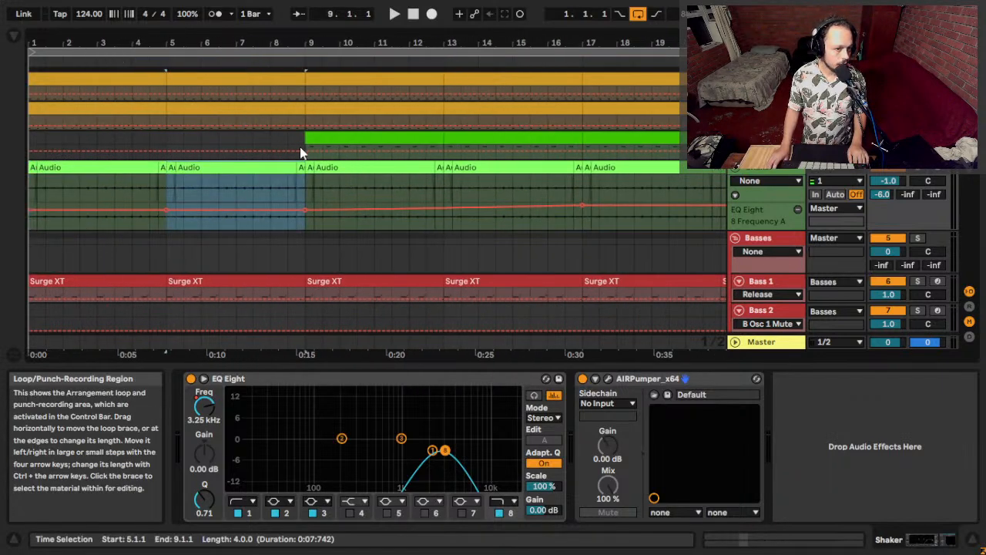
{"action": "key", "text": "ctrl+z"}
{"action": "key", "text": "ctrl+z"}
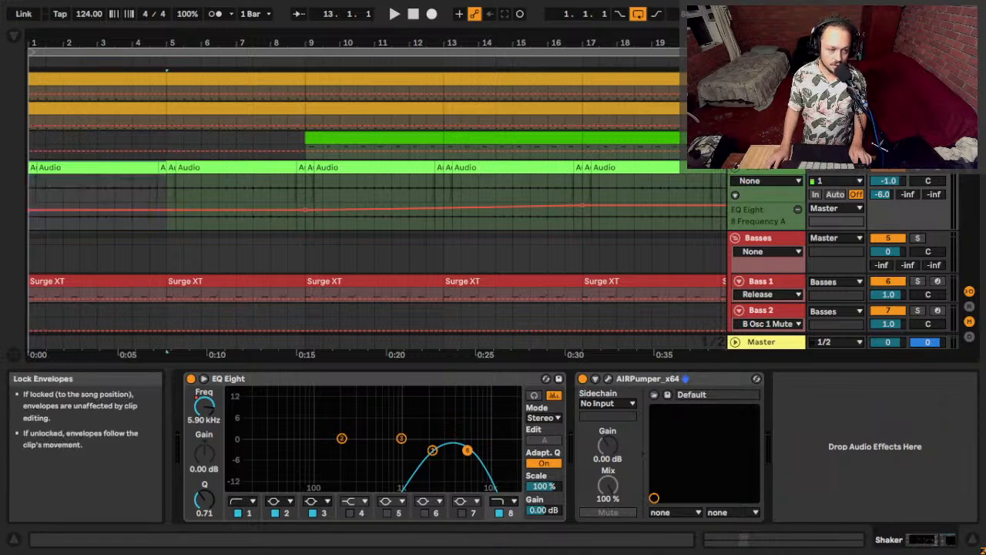
{"action": "left_click", "coordinate": [153, 191]}
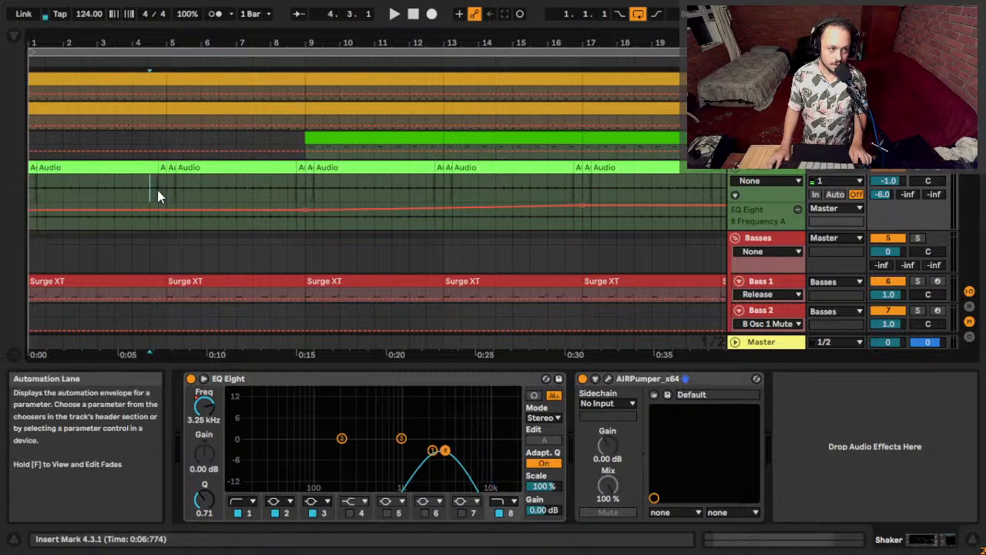
{"action": "left_click_drag", "start_coordinate": [163, 189], "coordinate": [36, 181]}
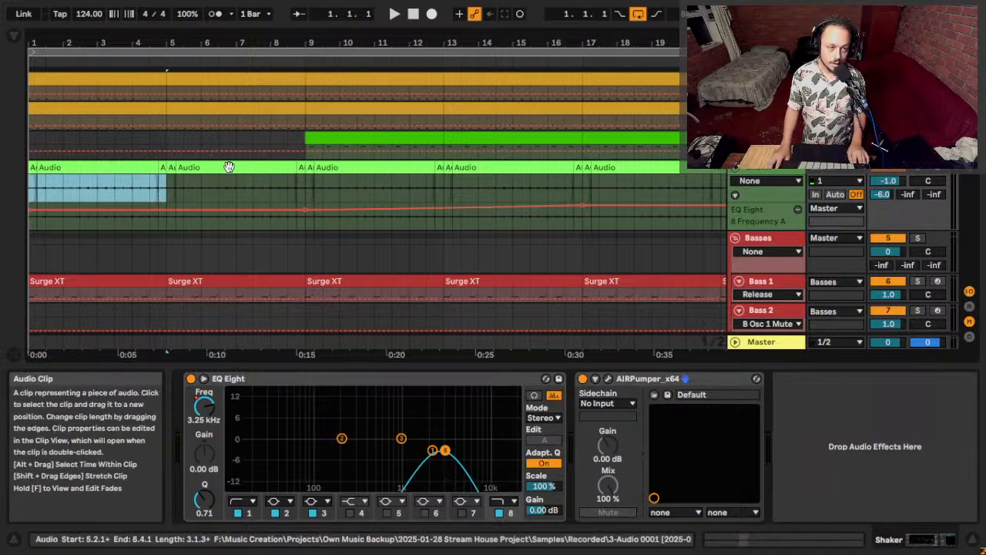
{"action": "left_click", "coordinate": [184, 183]}
{"action": "left_click_drag", "start_coordinate": [165, 195], "coordinate": [44, 178]}
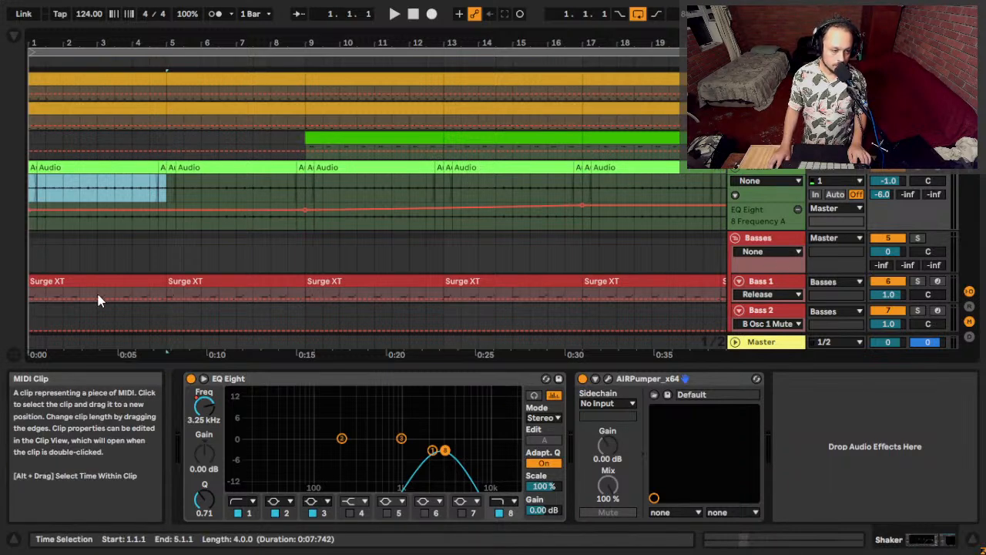
{"action": "left_click_drag", "start_coordinate": [82, 51], "coordinate": [81, 47]}
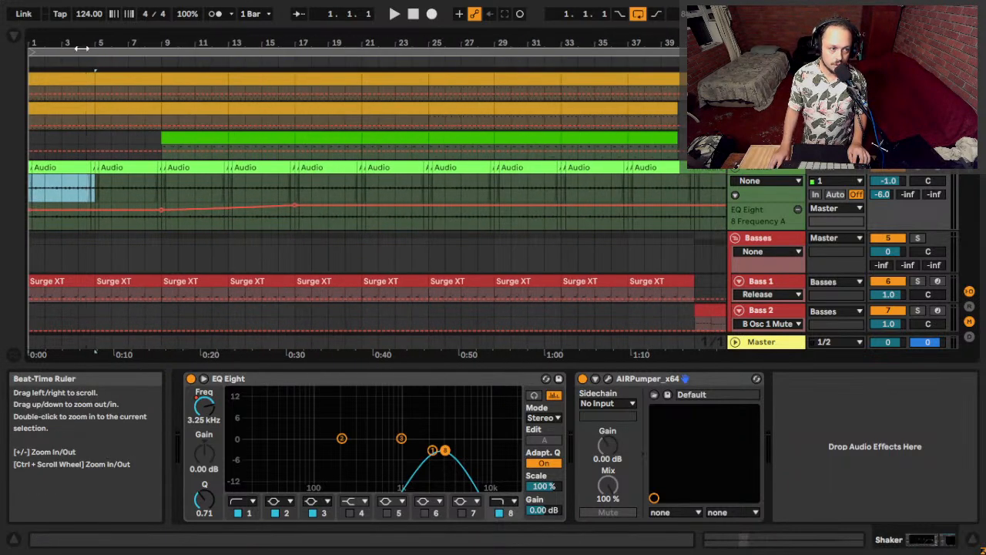
{"action": "left_click", "coordinate": [102, 197]}
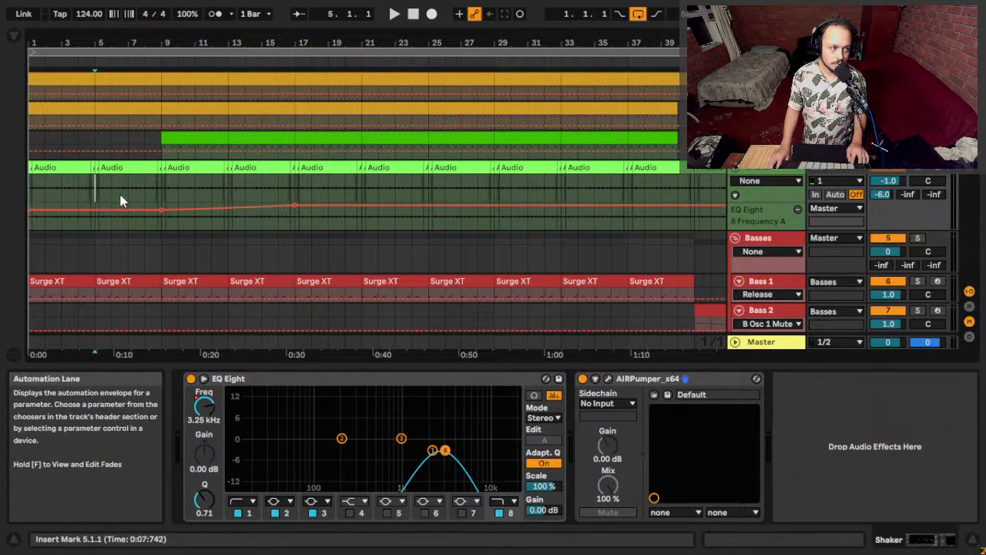
{"action": "left_click", "coordinate": [121, 200]}
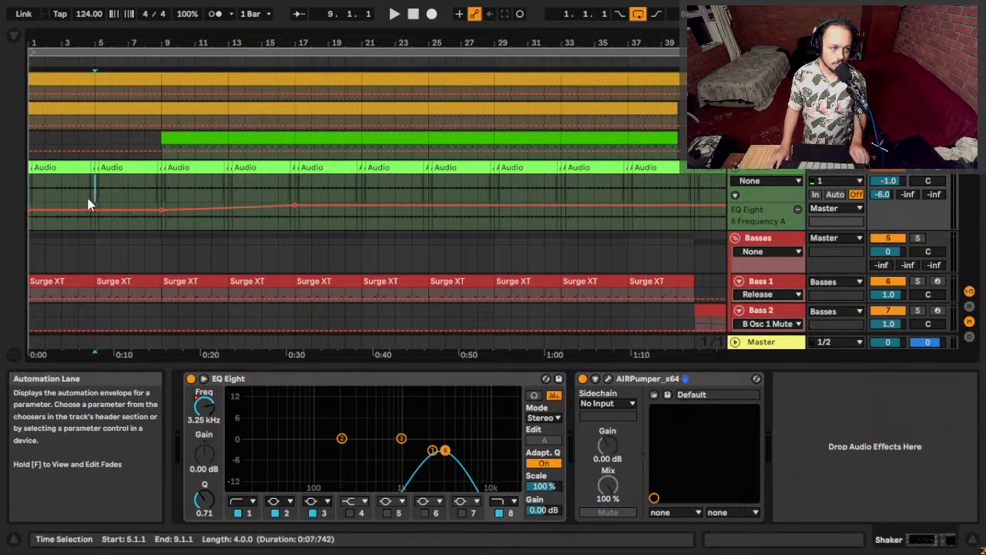
{"action": "left_click_drag", "start_coordinate": [98, 191], "coordinate": [5, 197]}
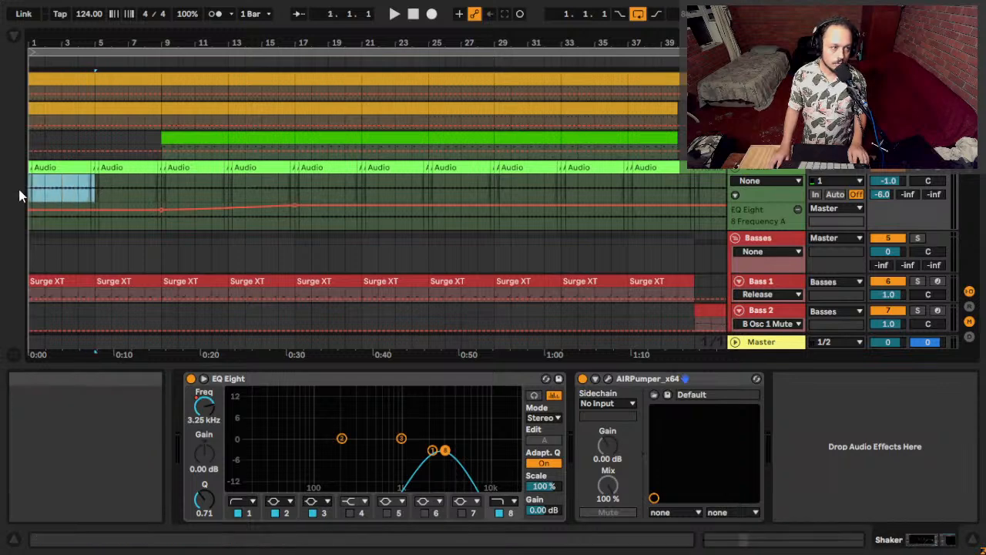
Delete the Shaker track's audio clips from 5.1.1 to 40.4.1.
{"action": "left_click", "coordinate": [95, 189]}
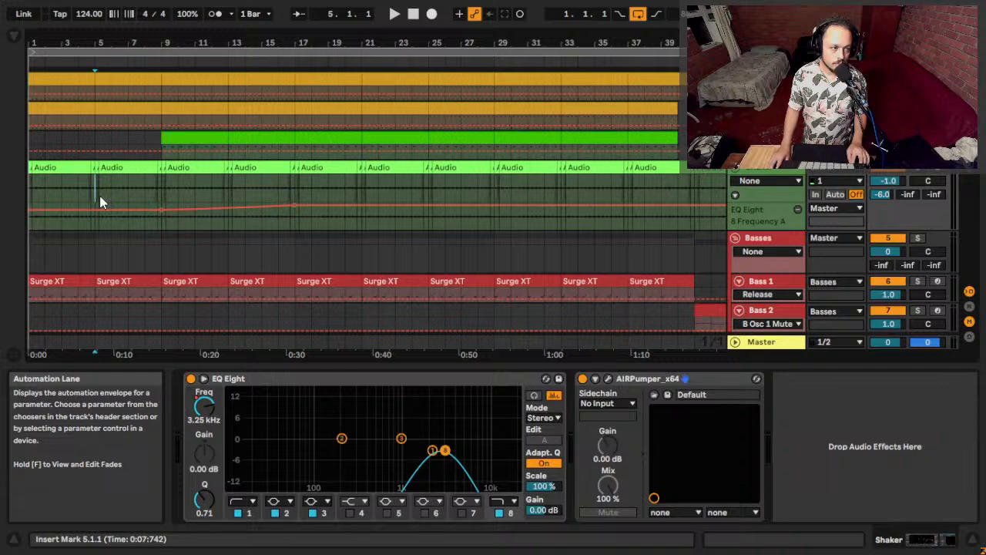
{"action": "scroll", "coordinate": [114, 201], "scroll_direction": "right", "scroll_amount": 5}
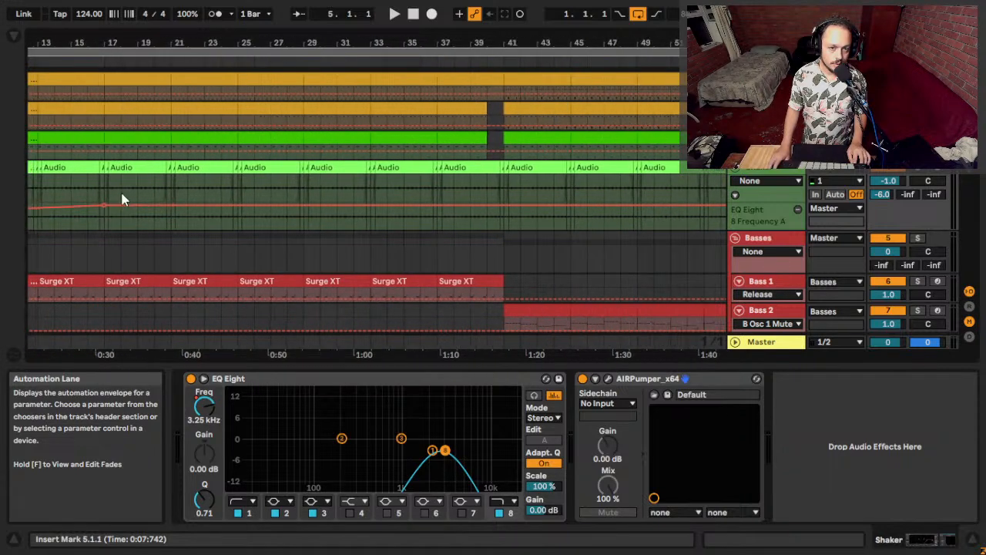
{"action": "left_click", "coordinate": [500, 196], "text": "shift"}
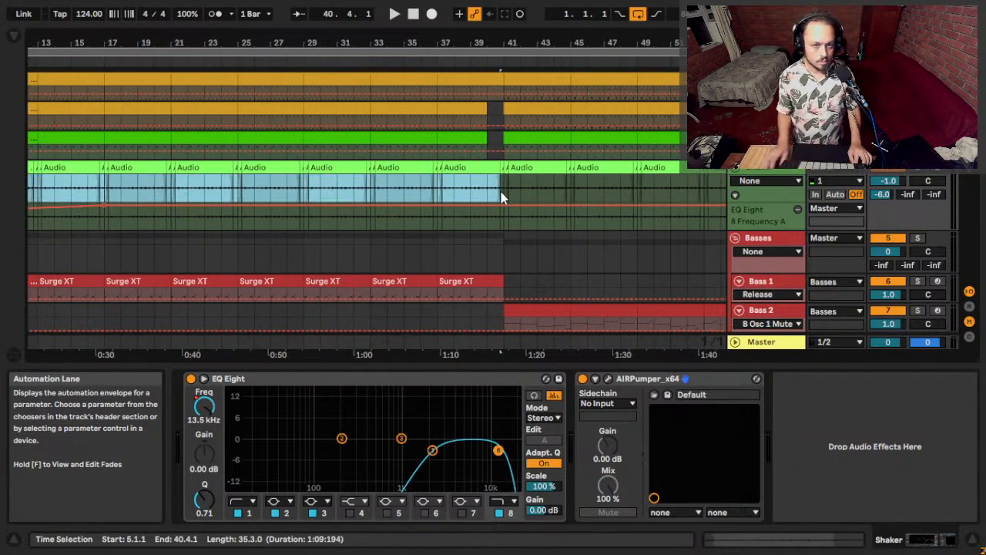
{"action": "scroll", "coordinate": [502, 198], "scroll_direction": "left", "scroll_amount": 5}
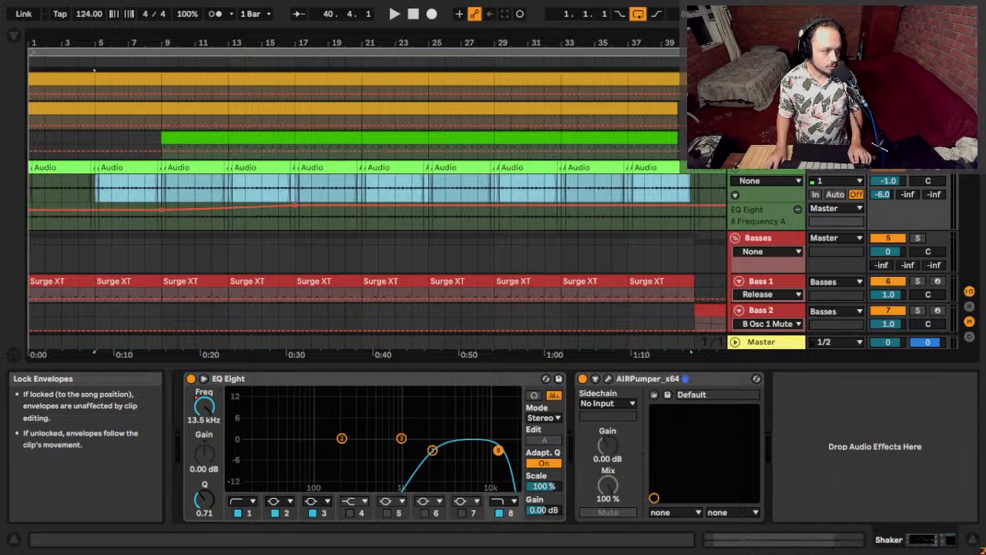
{"action": "key", "text": "a"}
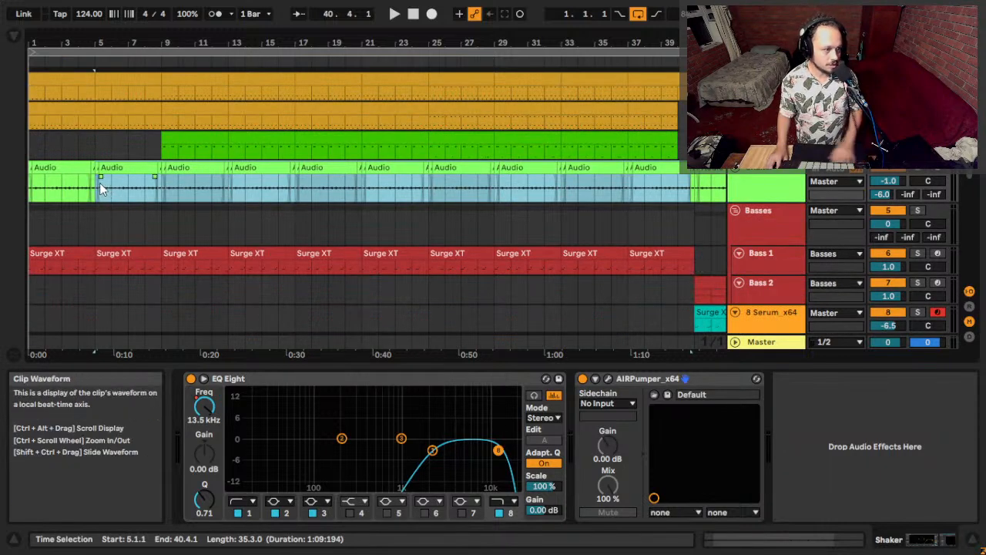
{"action": "key", "text": "Delete"}
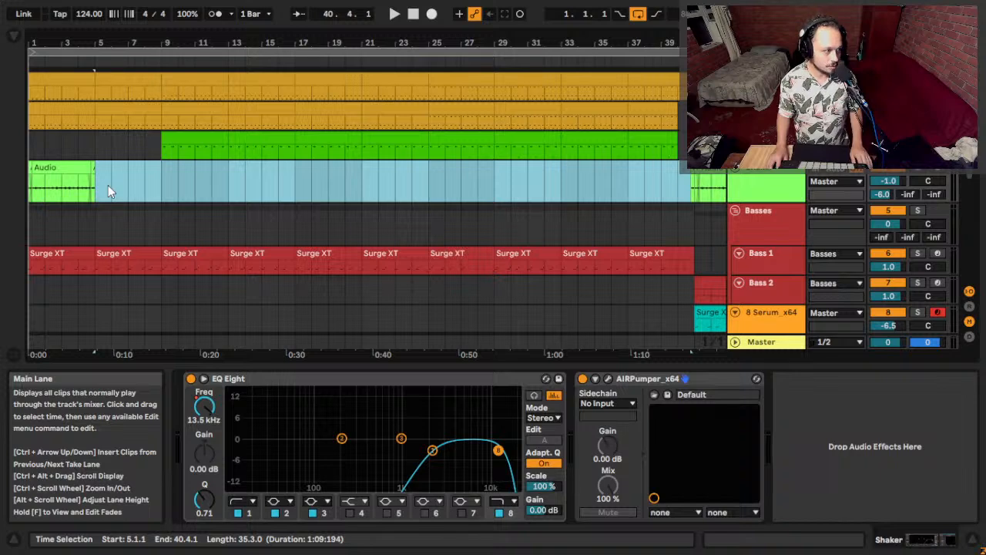
{"action": "key", "text": "a"}
{"action": "key", "text": "a"}
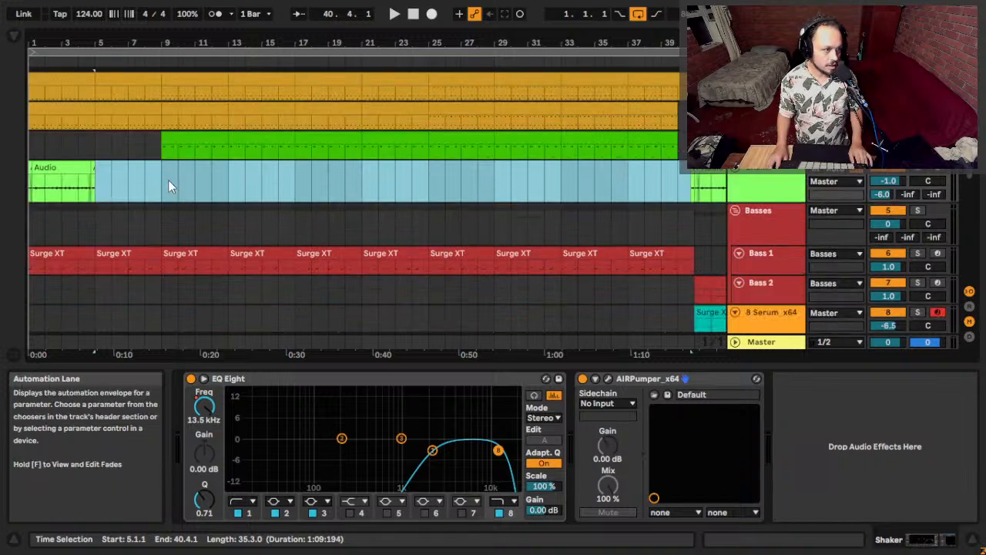
Duplicate the Shaker track's section from bars 1 to 5 repeatedly until it fills the arrangement up to bar 89.
{"action": "left_click", "coordinate": [108, 177]}
{"action": "left_click", "coordinate": [93, 171]}
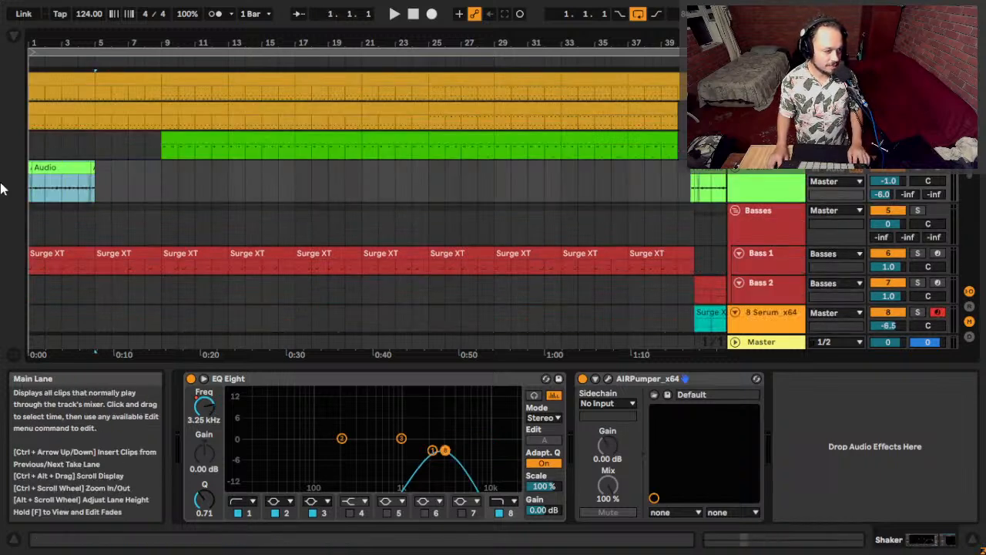
{"action": "key", "text": "minus"}
{"action": "key", "text": "minus"}
{"action": "key", "text": "ctrl+d"}
{"action": "key", "text": "ctrl+d"}
{"action": "key", "text": "ctrl+d"}
{"action": "key", "text": "ctrl+d"}
{"action": "key", "text": "ctrl+d"}
{"action": "key", "text": "ctrl+d"}
{"action": "key", "text": "ctrl+d"}
{"action": "key", "text": "ctrl+d"}
{"action": "key", "text": "ctrl+d"}
{"action": "key", "text": "ctrl+d"}
{"action": "key", "text": "ctrl+d"}
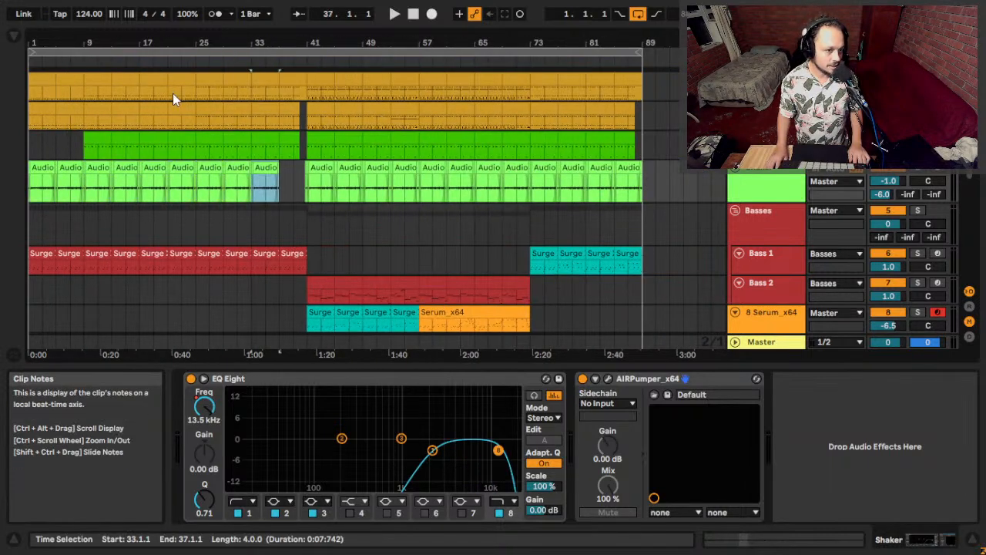
{"action": "key", "text": "ctrl+d"}
{"action": "key", "text": "ctrl+d"}
{"action": "key", "text": "ctrl+d"}
{"action": "key", "text": "ctrl+d"}
{"action": "key", "text": "ctrl+d"}
{"action": "key", "text": "ctrl+d"}
{"action": "key", "text": "ctrl+d"}
{"action": "key", "text": "ctrl+d"}
{"action": "key", "text": "ctrl+d"}
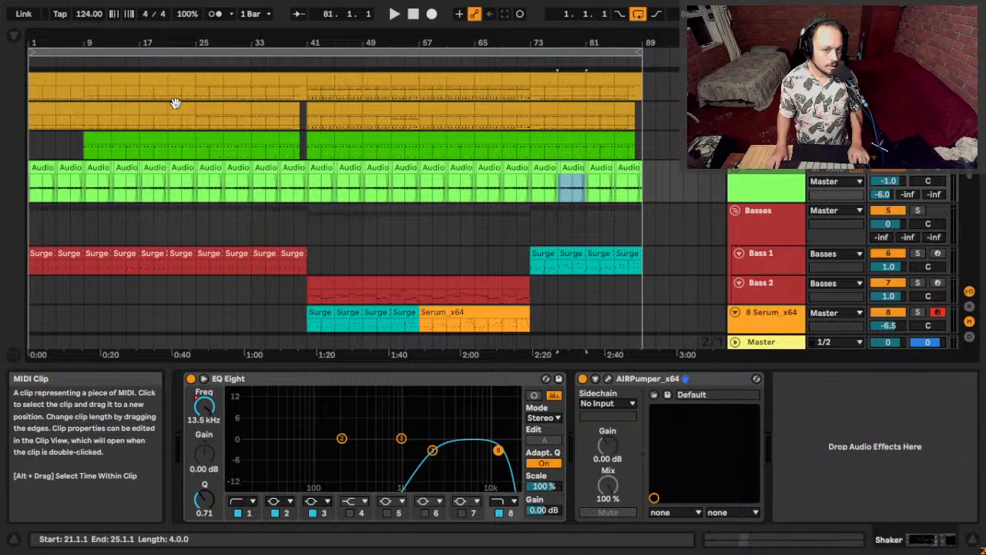
{"action": "key", "text": "ctrl+d"}
Check the Shaker track's EQ Eight frequency automation, return to the clip display and hide the info text view.
{"action": "key", "text": "a"}
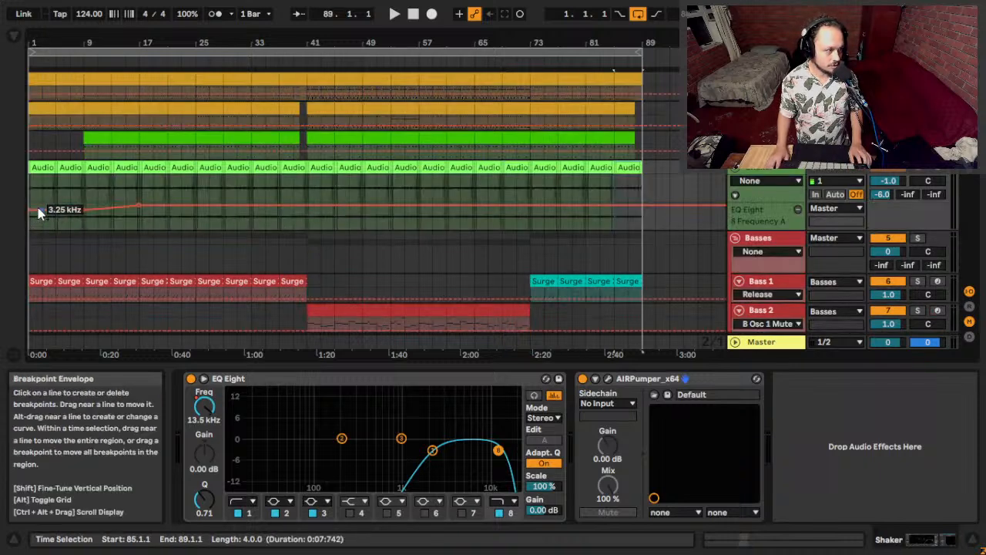
{"action": "key", "text": "a"}
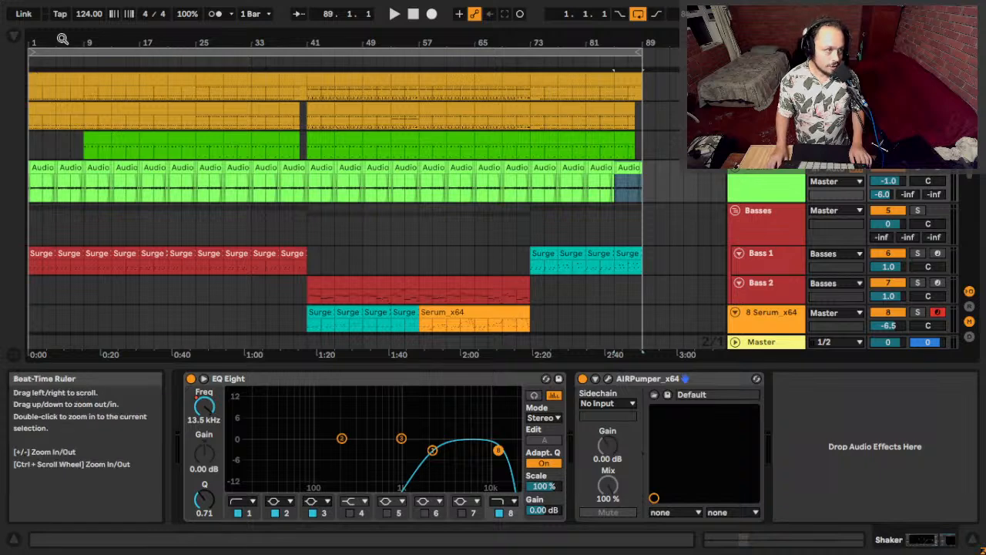
{"action": "left_click_drag", "start_coordinate": [98, 48], "coordinate": [98, 94]}
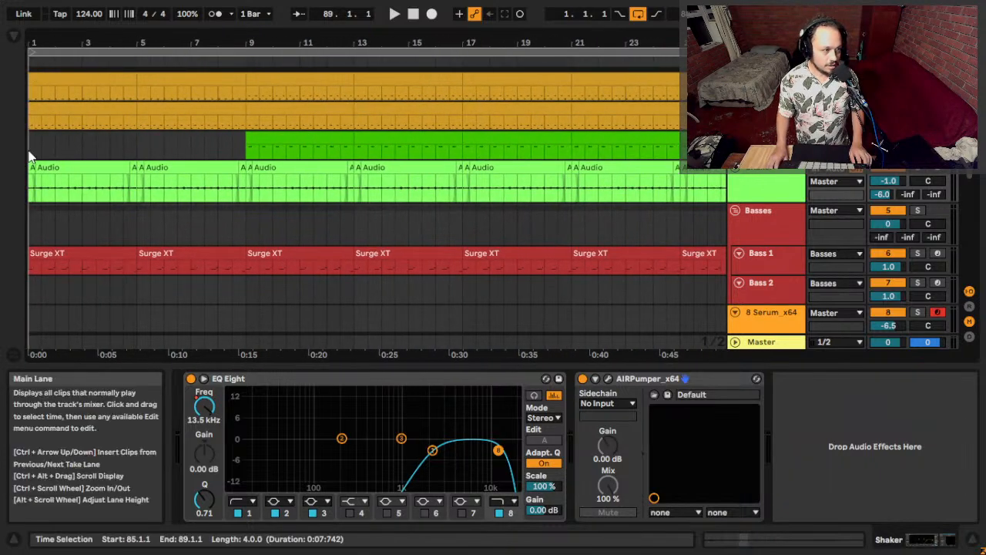
{"action": "left_click", "coordinate": [13, 540]}
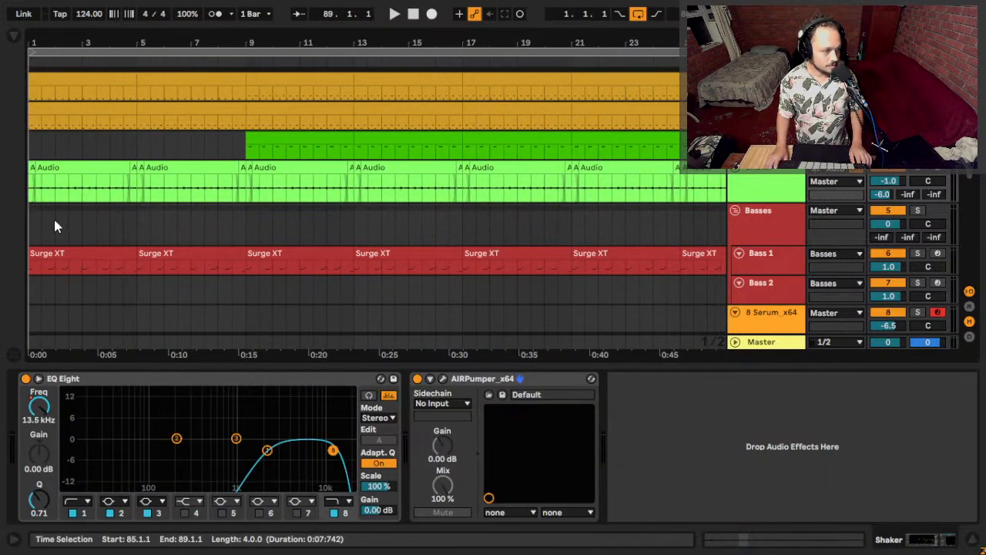
Play the arrangement from bar 1 to audition the rebuilt Shaker track across the full song overview.
{"action": "left_click", "coordinate": [41, 291]}
{"action": "key", "text": "space"}
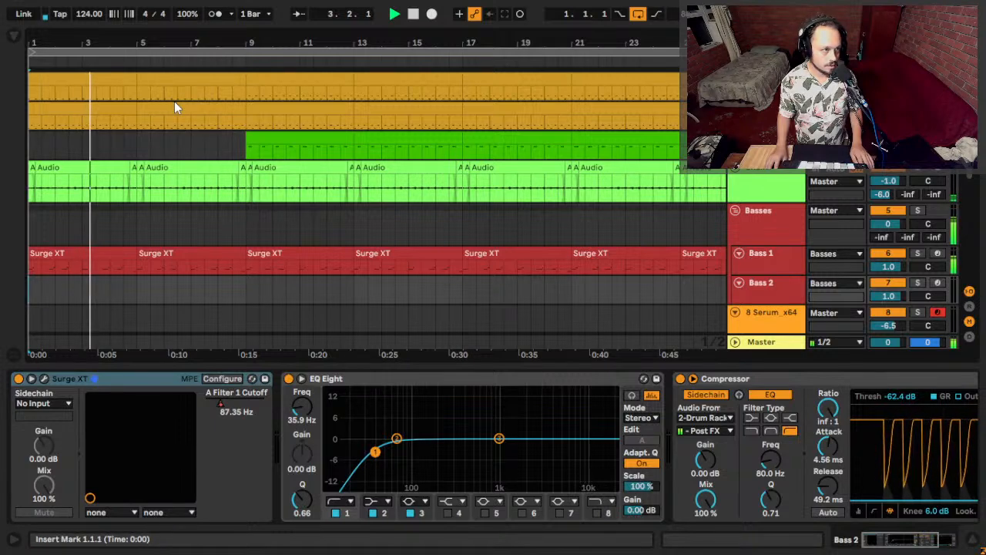
{"action": "scroll", "coordinate": [354, 208], "scroll_direction": "down", "scroll_amount": 1}
{"action": "scroll", "coordinate": [67, 42], "scroll_direction": "down", "scroll_amount": 5}
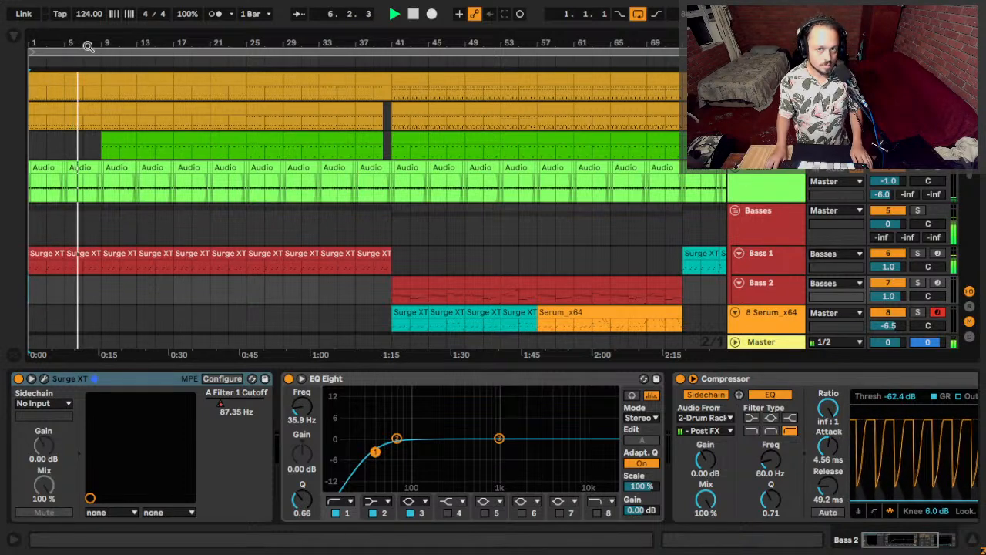
{"action": "key", "text": "alt+Tab"}
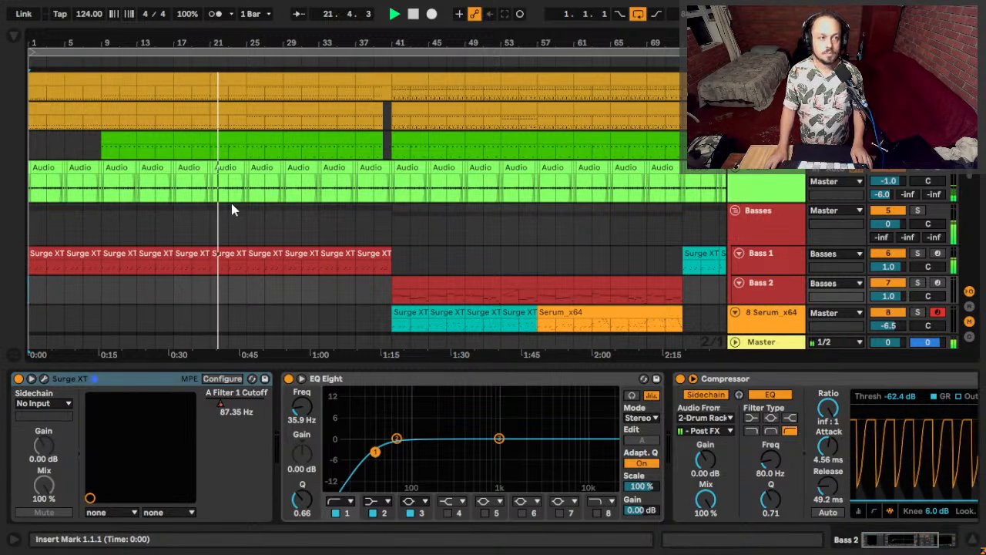
{"action": "scroll", "coordinate": [222, 216], "scroll_direction": "down", "scroll_amount": 2}
{"action": "scroll", "coordinate": [220, 214], "scroll_direction": "up", "scroll_amount": 2}
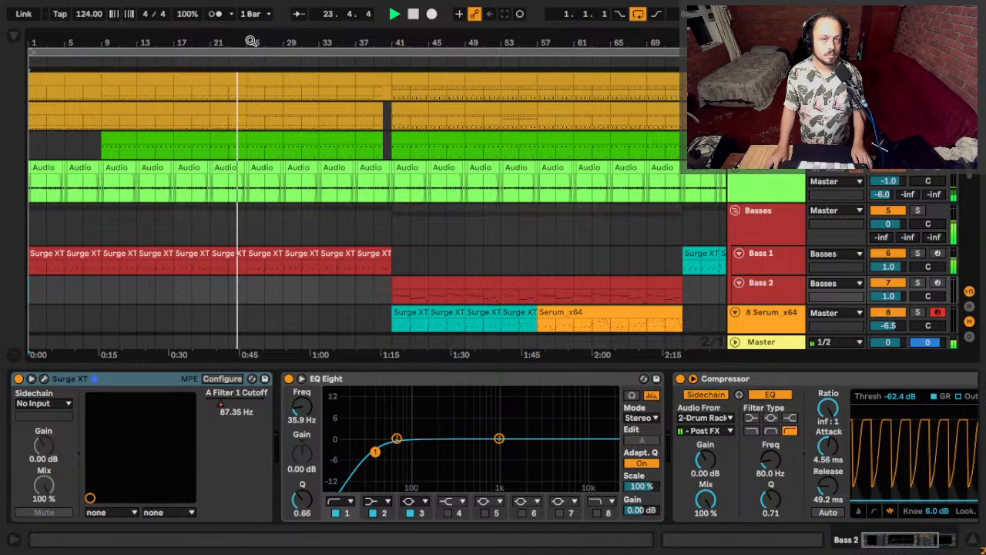
{"action": "left_click_drag", "start_coordinate": [252, 41], "coordinate": [250, 35]}
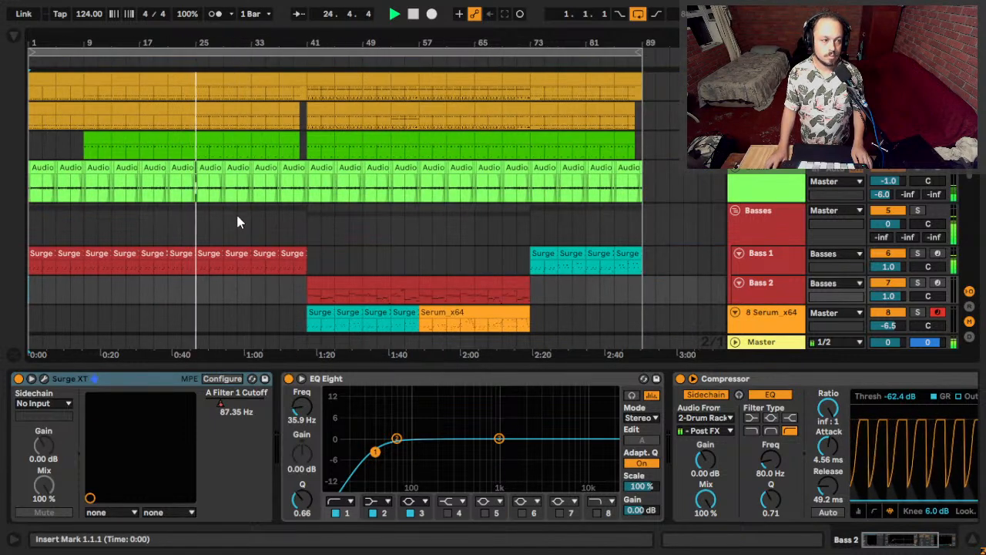
Look through the lower tracks during playback and reduce the Pluck 2 track's height.
{"action": "scroll", "coordinate": [237, 222], "scroll_direction": "down", "scroll_amount": 3}
{"action": "scroll", "coordinate": [237, 221], "scroll_direction": "down", "scroll_amount": 4}
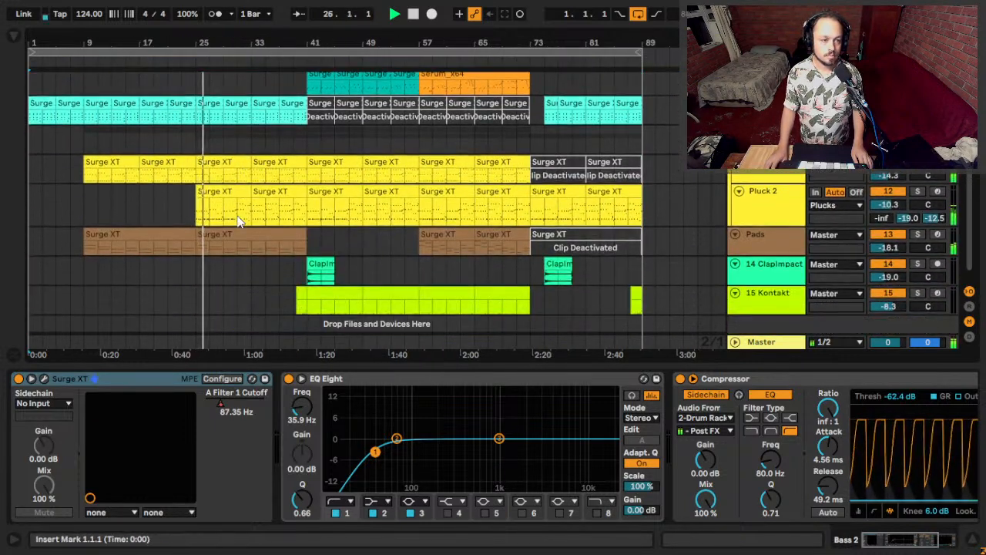
{"action": "scroll", "coordinate": [237, 221], "scroll_direction": "up", "scroll_amount": 7}
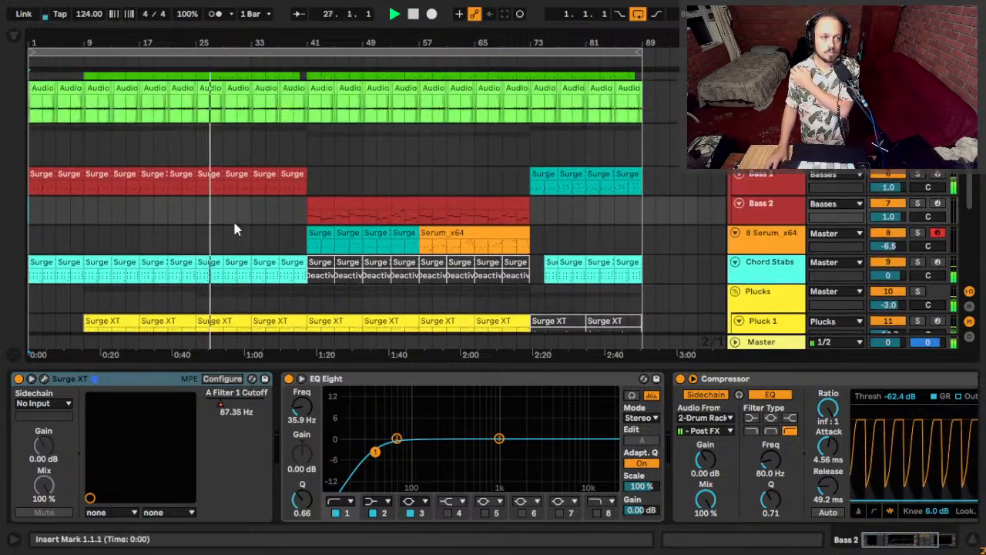
{"action": "scroll", "coordinate": [234, 217], "scroll_direction": "down", "scroll_amount": 7}
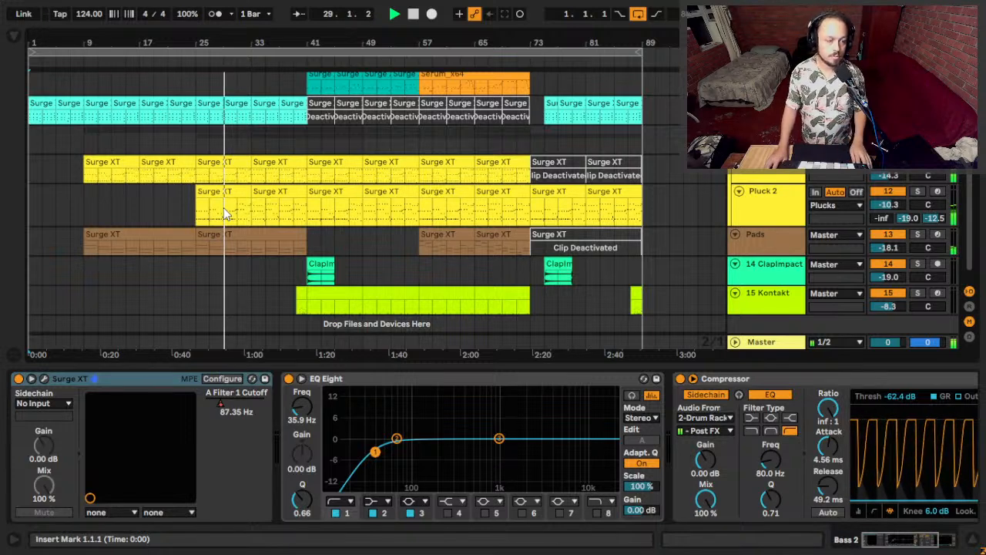
{"action": "scroll", "coordinate": [223, 207], "scroll_direction": "down", "scroll_amount": 1}
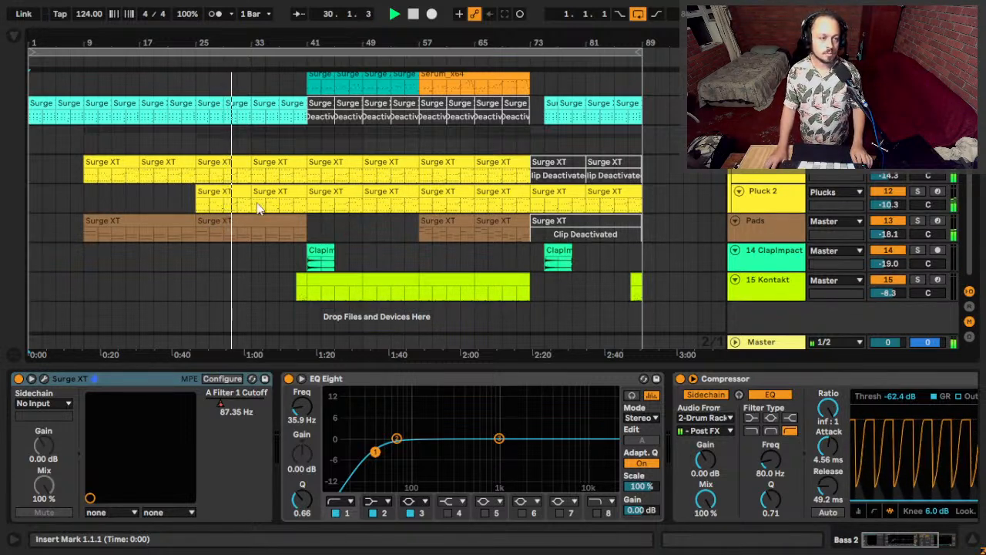
{"action": "scroll", "coordinate": [256, 231], "scroll_direction": "down", "scroll_amount": 1}
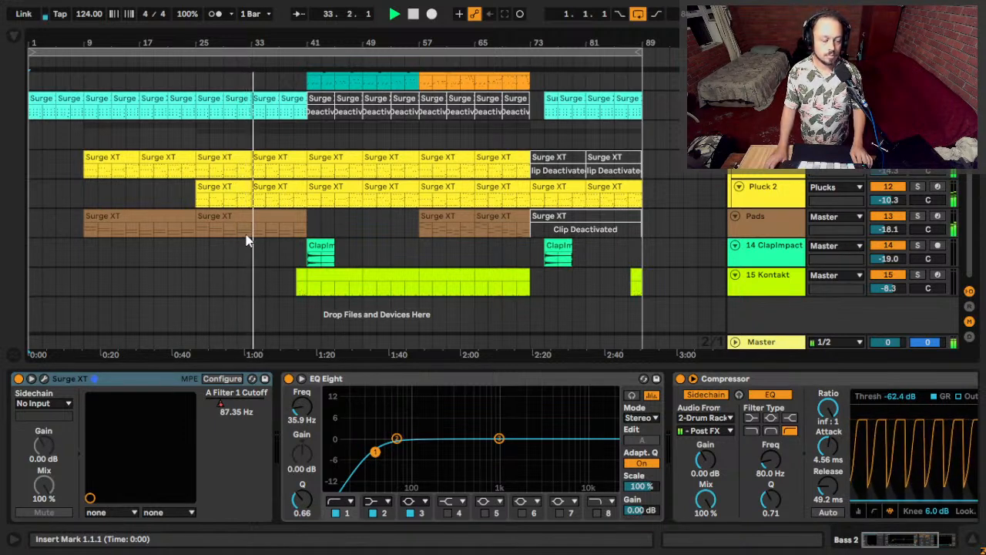
Hide the device view to enlarge the arrangement and look over all tracks during playback up to bar 41.
{"action": "key", "text": "ctrl+alt+l"}
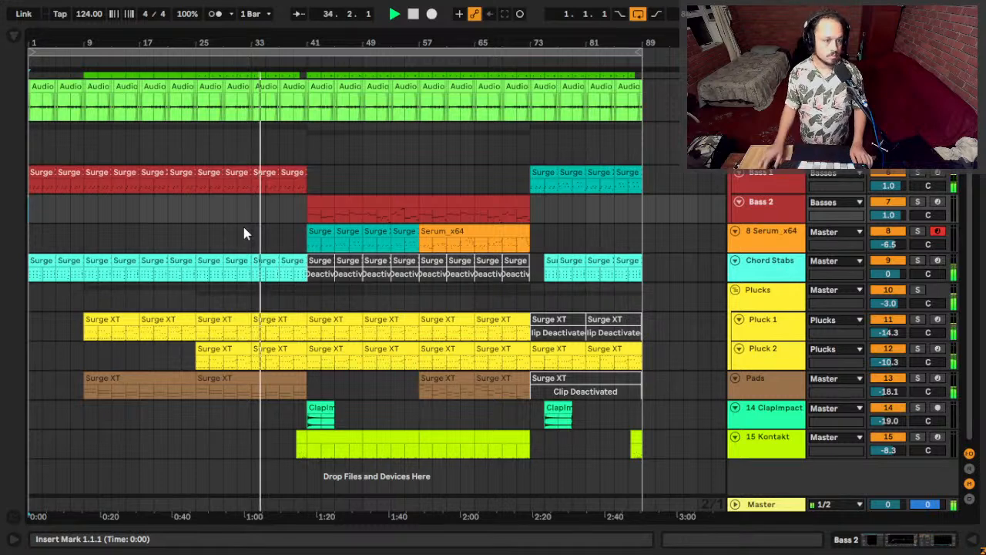
{"action": "scroll", "coordinate": [244, 234], "scroll_direction": "up", "scroll_amount": 2}
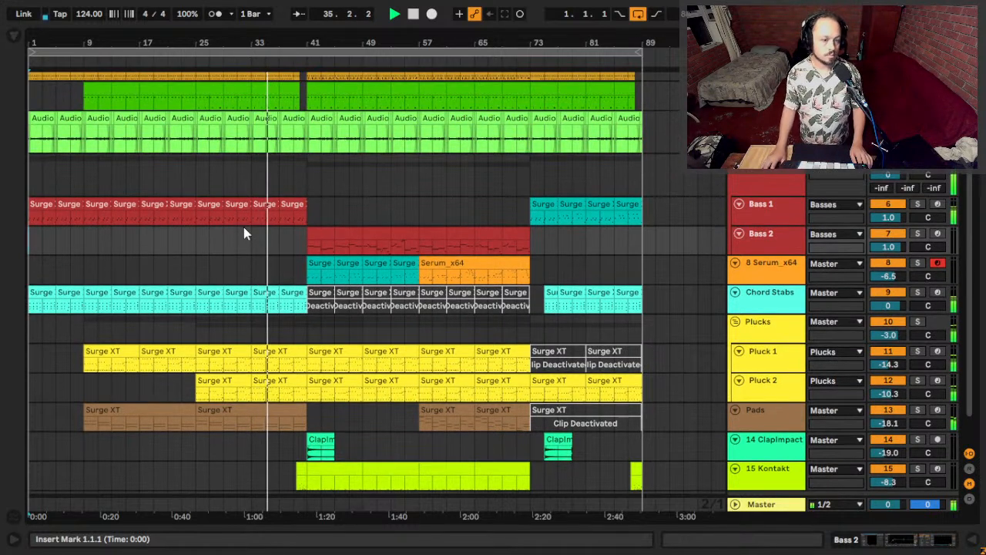
{"action": "scroll", "coordinate": [243, 234], "scroll_direction": "up", "scroll_amount": 3}
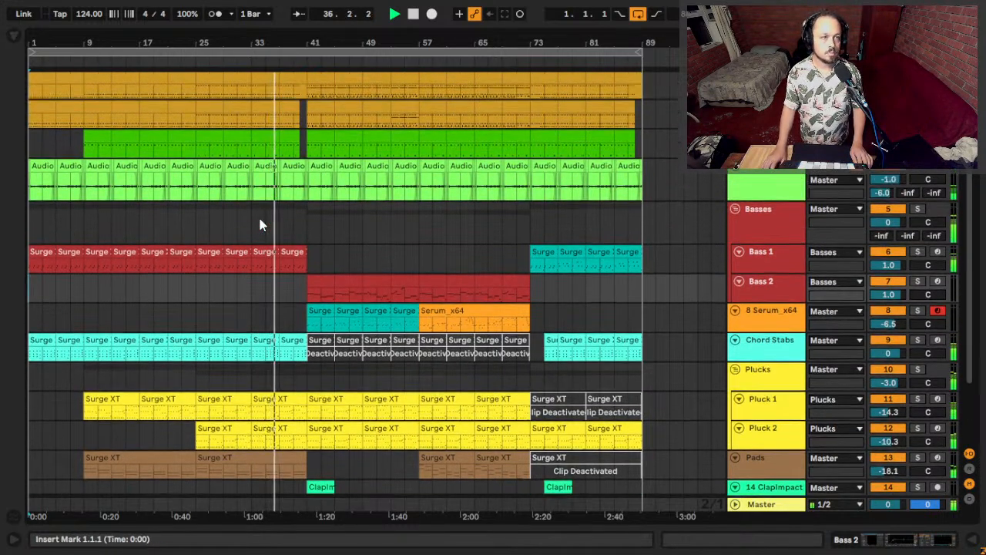
{"action": "scroll", "coordinate": [492, 292], "scroll_direction": "down", "scroll_amount": 1}
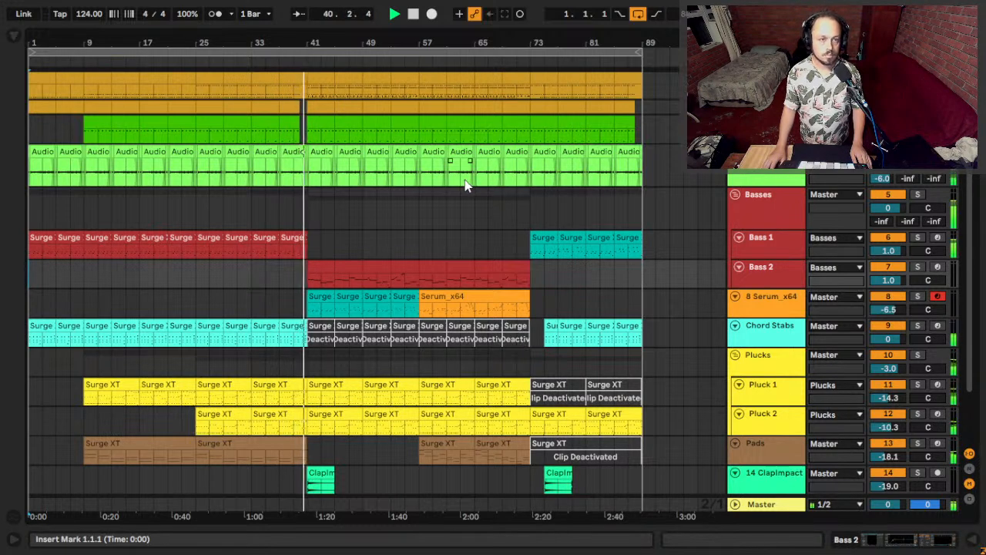
{"action": "scroll", "coordinate": [410, 262], "scroll_direction": "down", "scroll_amount": 4}
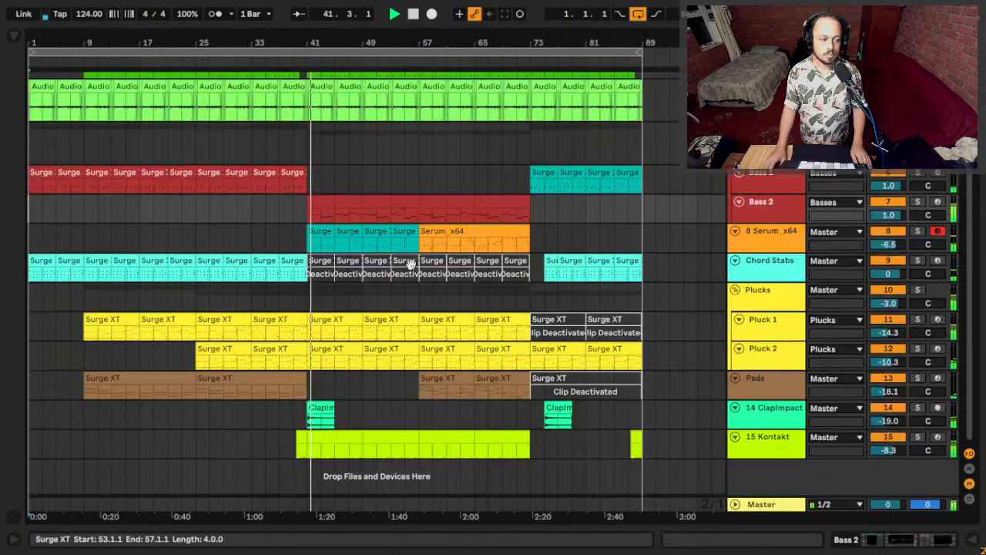
Listen on from the Kontakt clip's start at 39.3.1 and examine the tracks through the drop and ending up to bar 89.
{"action": "left_click", "coordinate": [302, 437]}
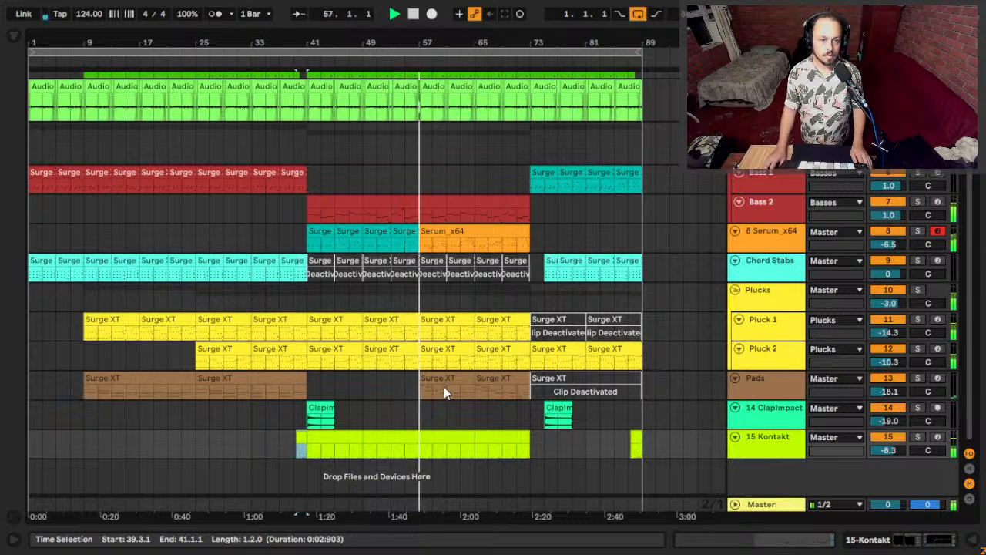
{"action": "scroll", "coordinate": [400, 189], "scroll_direction": "up", "scroll_amount": 5, "text": "ctrl"}
{"action": "scroll", "coordinate": [401, 188], "scroll_direction": "up", "scroll_amount": 4, "text": "ctrl"}
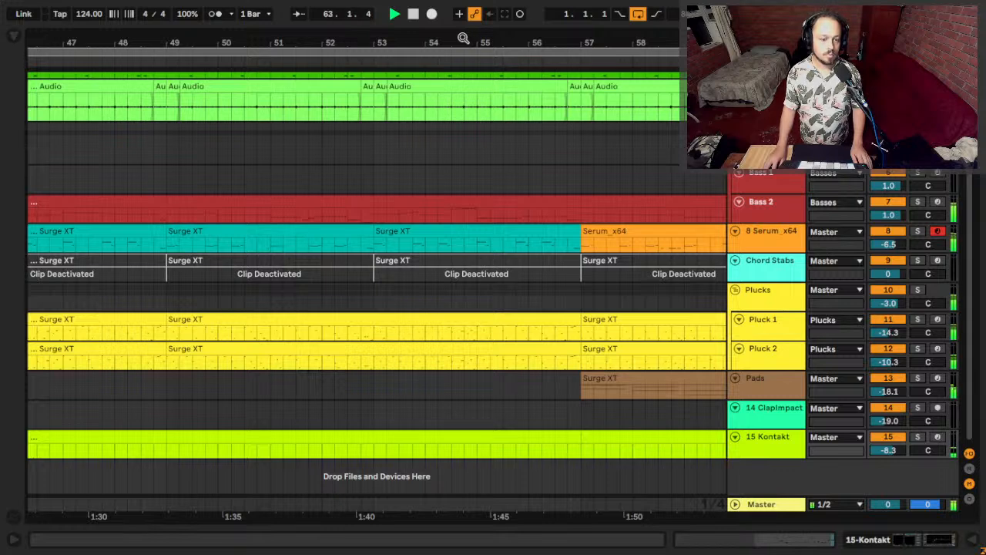
{"action": "left_click_drag", "start_coordinate": [463, 38], "coordinate": [421, 187]}
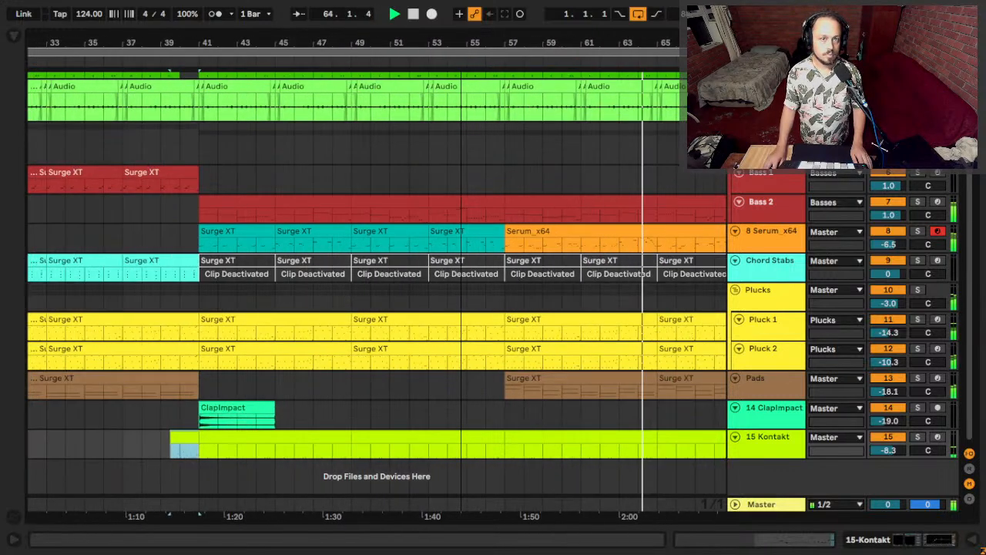
{"action": "scroll", "coordinate": [407, 198], "scroll_direction": "right", "scroll_amount": 2}
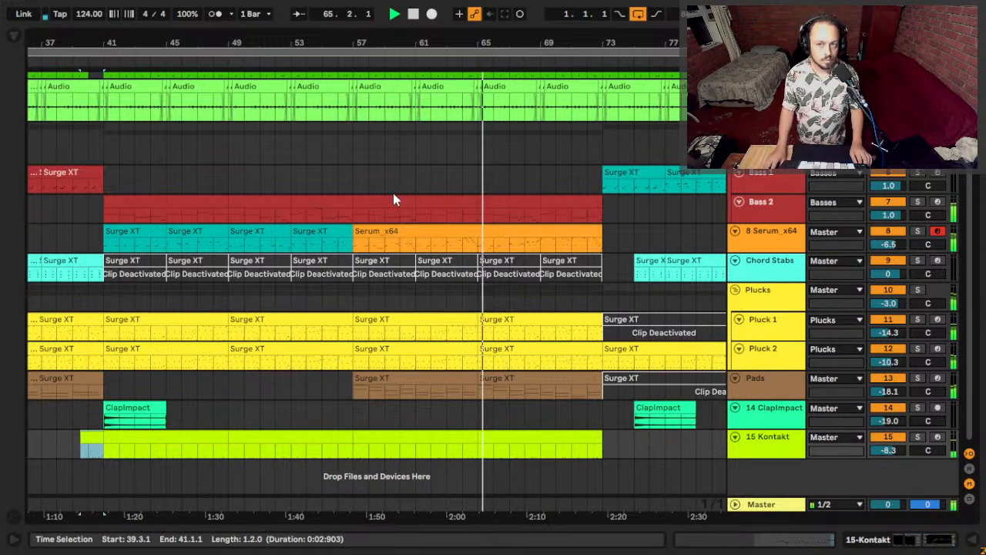
{"action": "scroll", "coordinate": [396, 193], "scroll_direction": "right", "scroll_amount": 3}
{"action": "scroll", "coordinate": [387, 223], "scroll_direction": "right", "scroll_amount": 1}
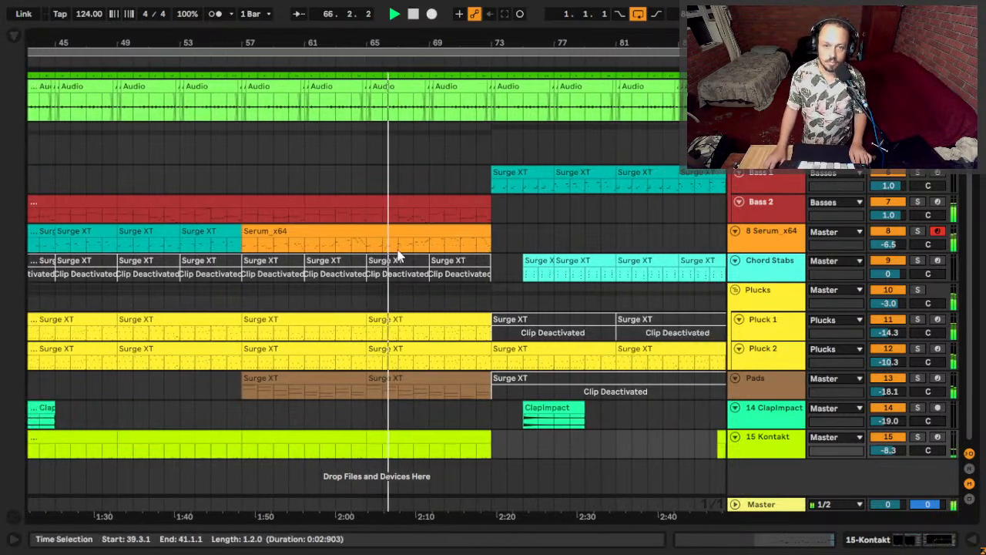
{"action": "left_click", "coordinate": [411, 230]}
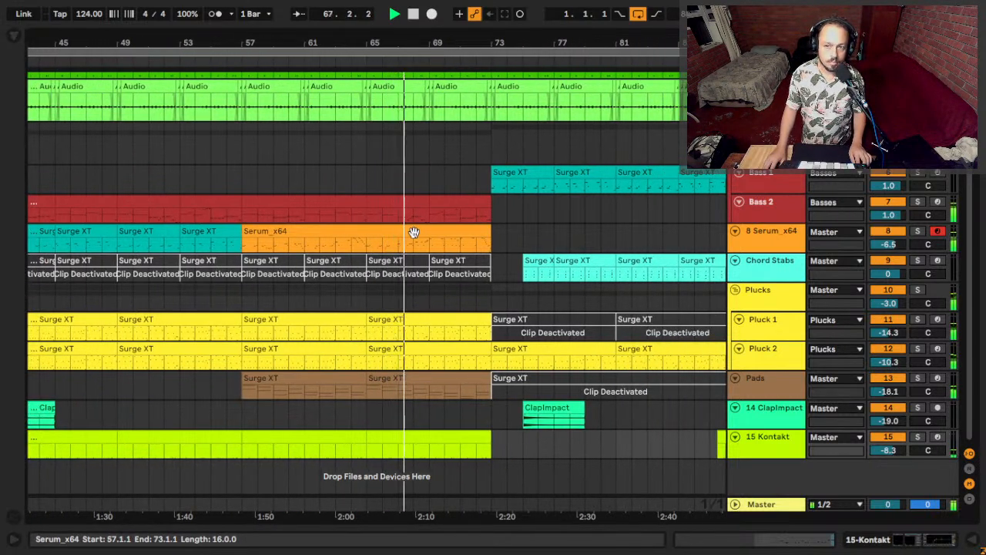
{"action": "scroll", "coordinate": [414, 231], "scroll_direction": "right", "scroll_amount": 2}
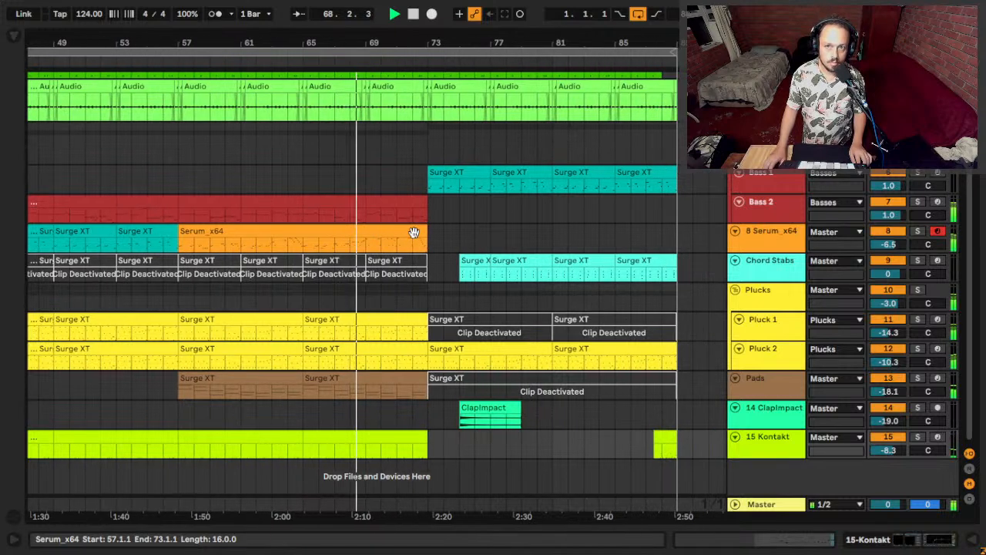
{"action": "scroll", "coordinate": [413, 234], "scroll_direction": "right", "scroll_amount": 2}
{"action": "left_click", "coordinate": [414, 235]}
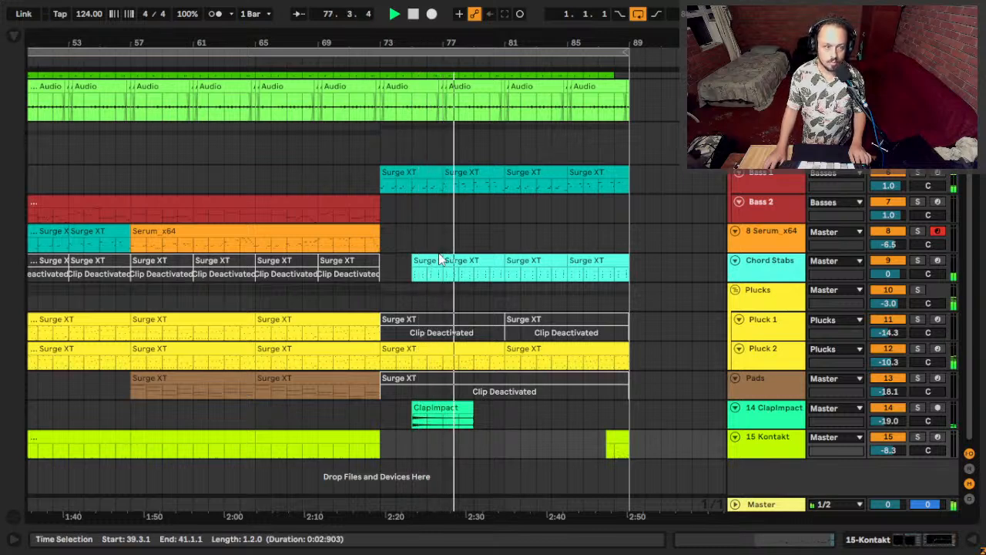
Stop playback and audition the Chord Stabs section again from bar 79.
{"action": "left_click", "coordinate": [426, 262]}
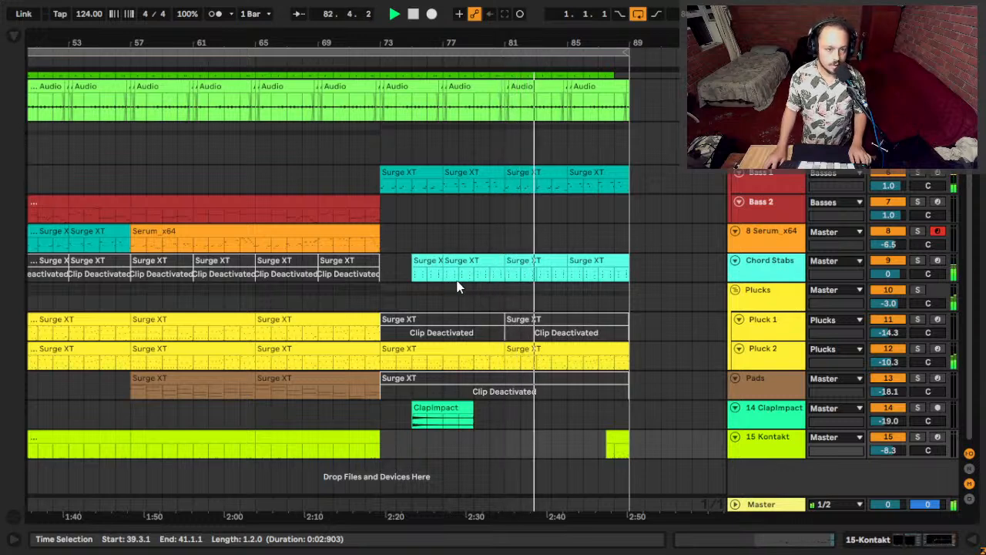
{"action": "left_click", "coordinate": [451, 277]}
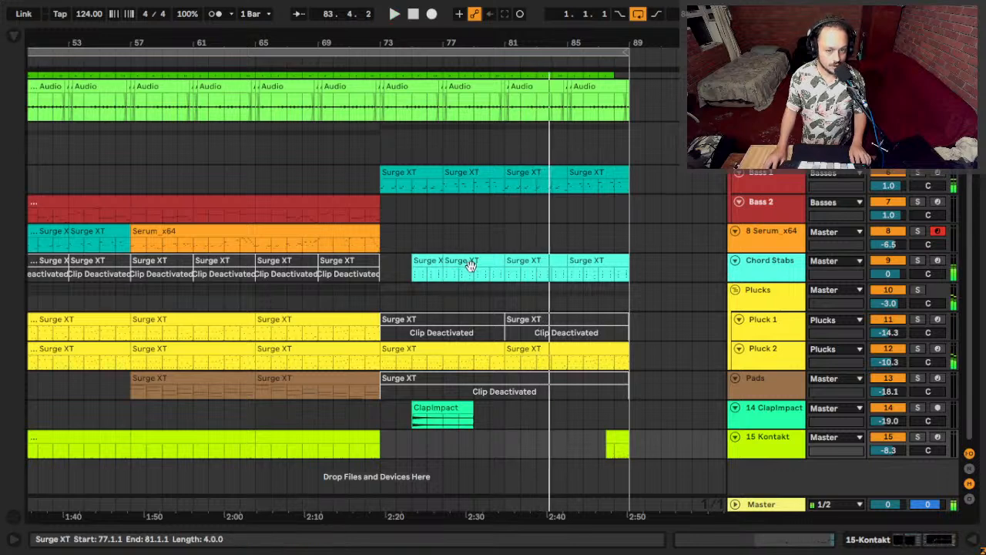
{"action": "key", "text": "space"}
{"action": "left_click", "coordinate": [474, 277]}
{"action": "key", "text": "space"}
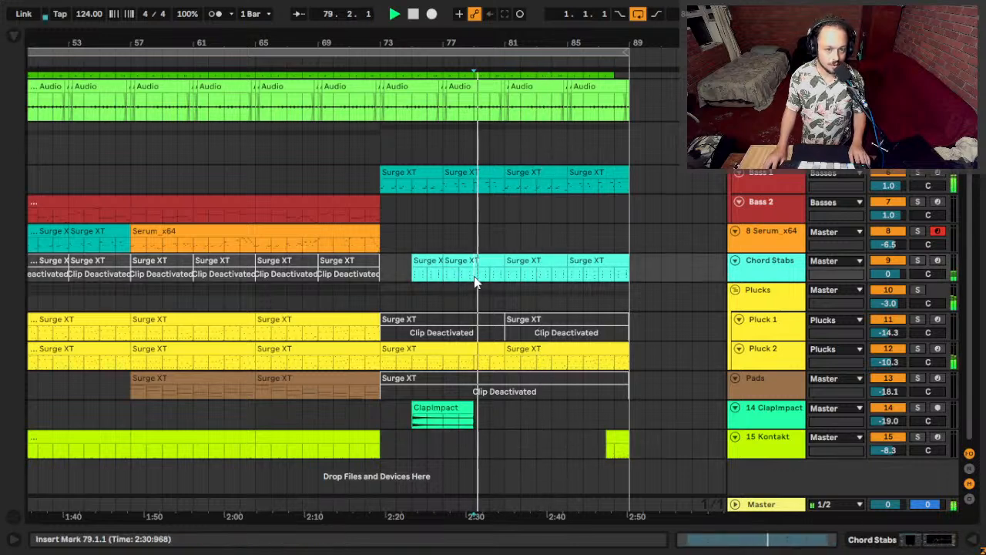
Raise the three D3 notes from 3.1.4 to 4.2.1 to D#3 in the Chord Stabs clip spanning bars 77 to 81.
{"action": "double_click", "coordinate": [473, 277]}
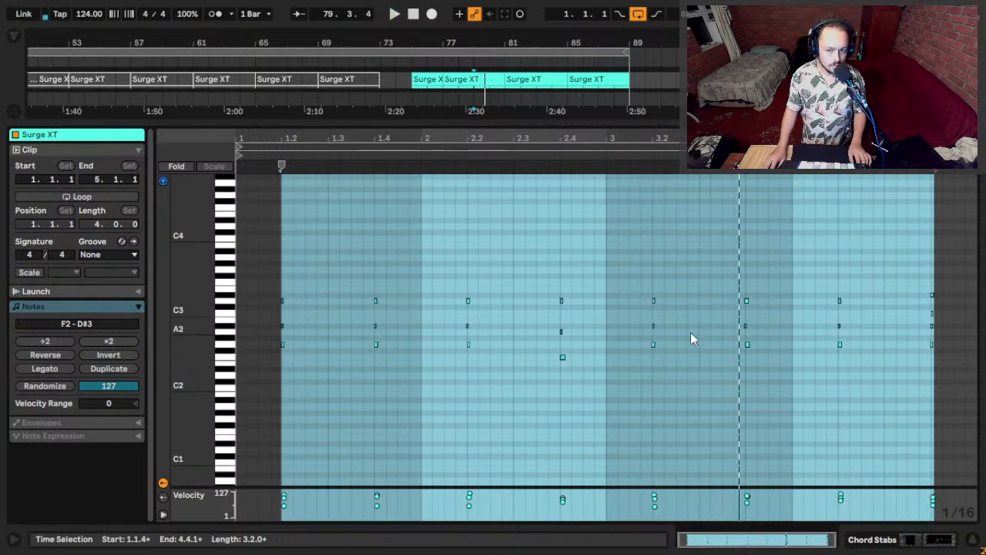
{"action": "left_click_drag", "start_coordinate": [631, 282], "coordinate": [778, 310]}
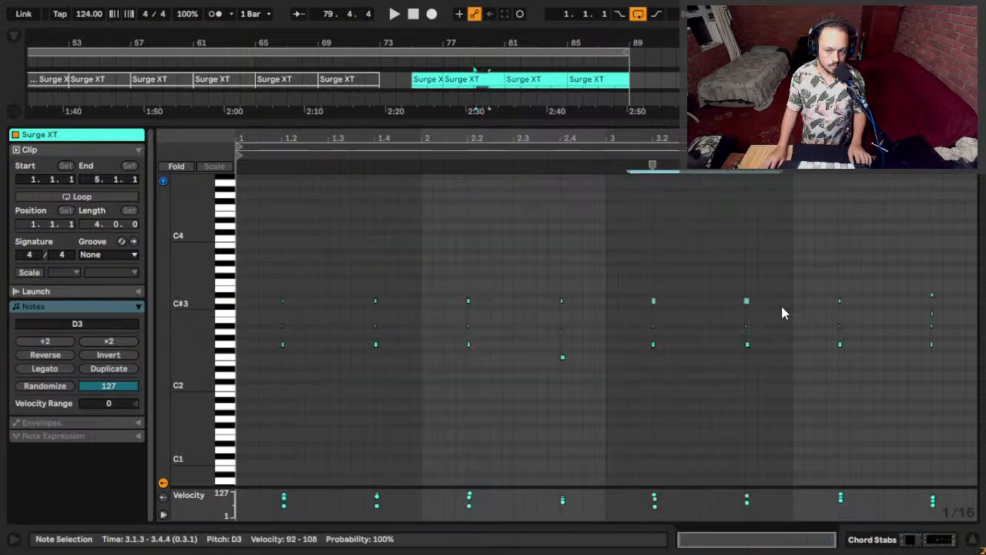
{"action": "key", "text": "Up"}
{"action": "key", "text": "space"}
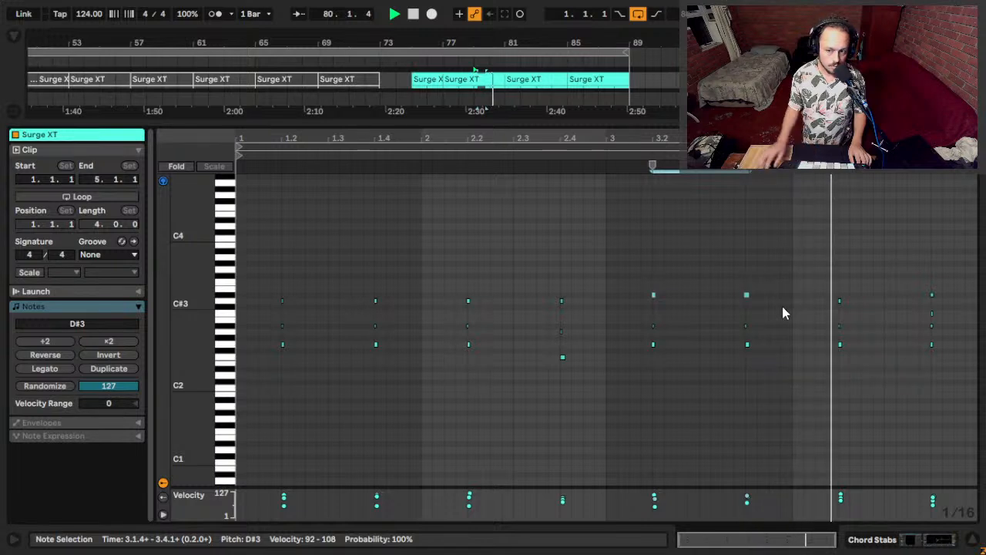
{"action": "left_click_drag", "start_coordinate": [860, 271], "coordinate": [826, 306]}
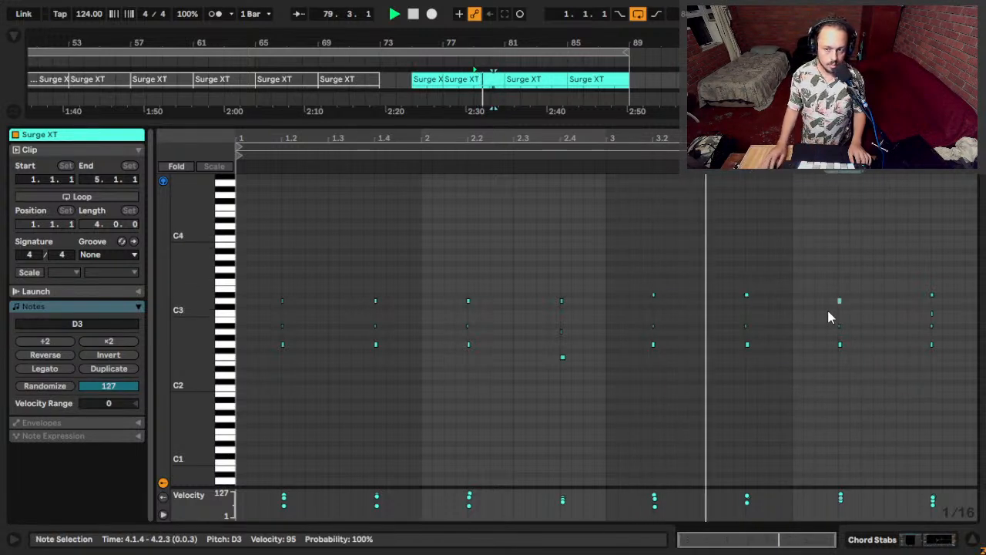
{"action": "key", "text": "Up"}
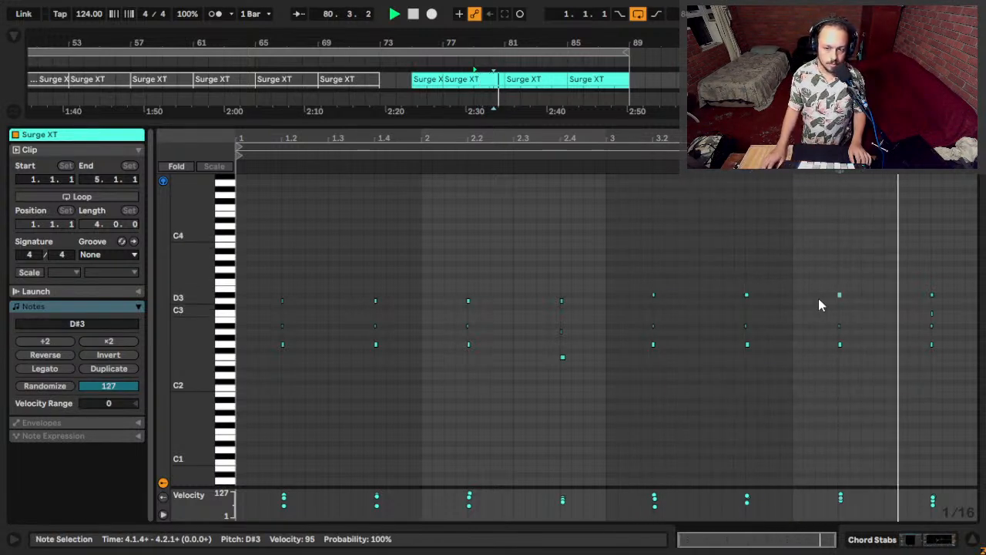
{"action": "key", "text": "shift+Tab"}
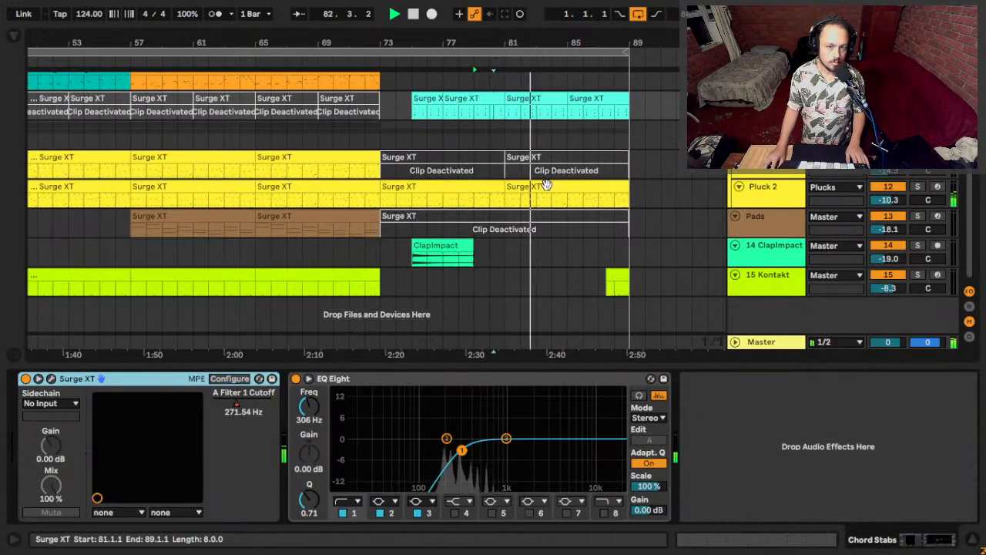
Examine the notes of the Pluck 2 clip at bars 81 to 89 during playback.
{"action": "left_click", "coordinate": [566, 199]}
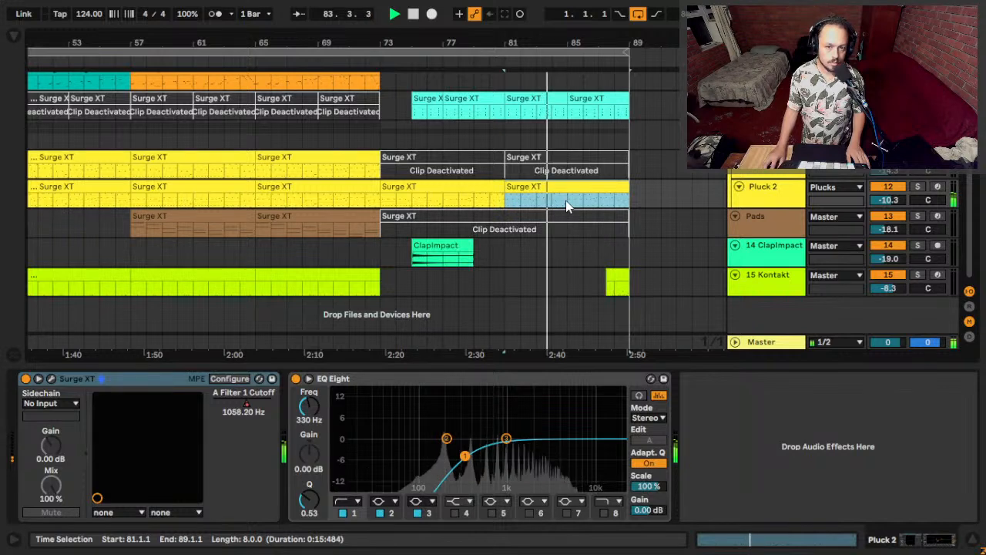
{"action": "left_click", "coordinate": [567, 205]}
{"action": "double_click", "coordinate": [568, 205]}
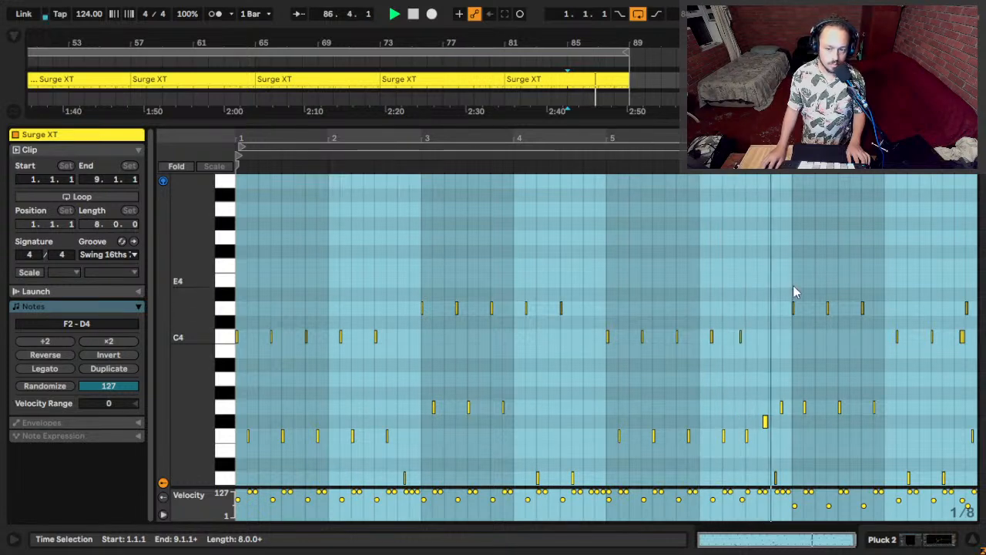
{"action": "left_click", "coordinate": [790, 291]}
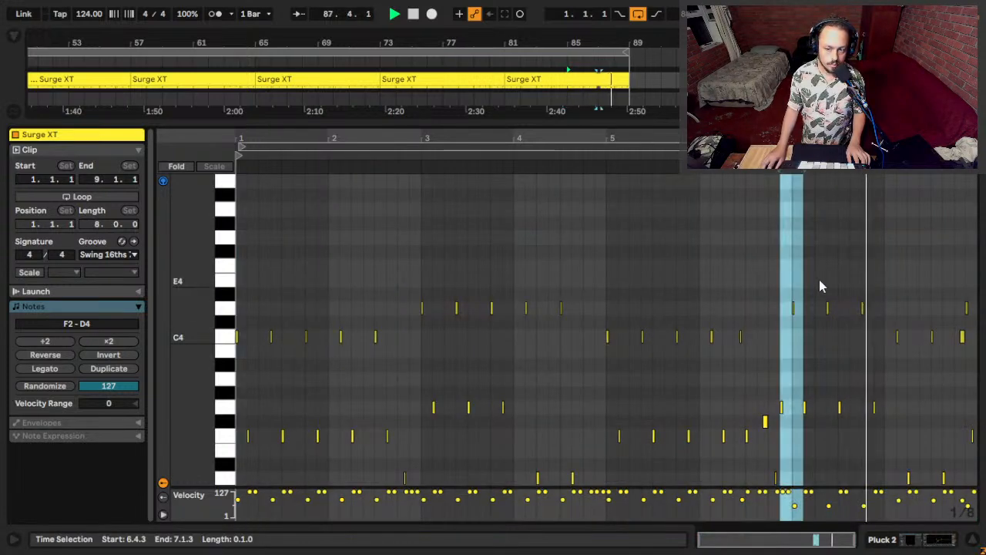
{"action": "left_click", "coordinate": [812, 286]}
{"action": "key", "text": "shift+Tab"}
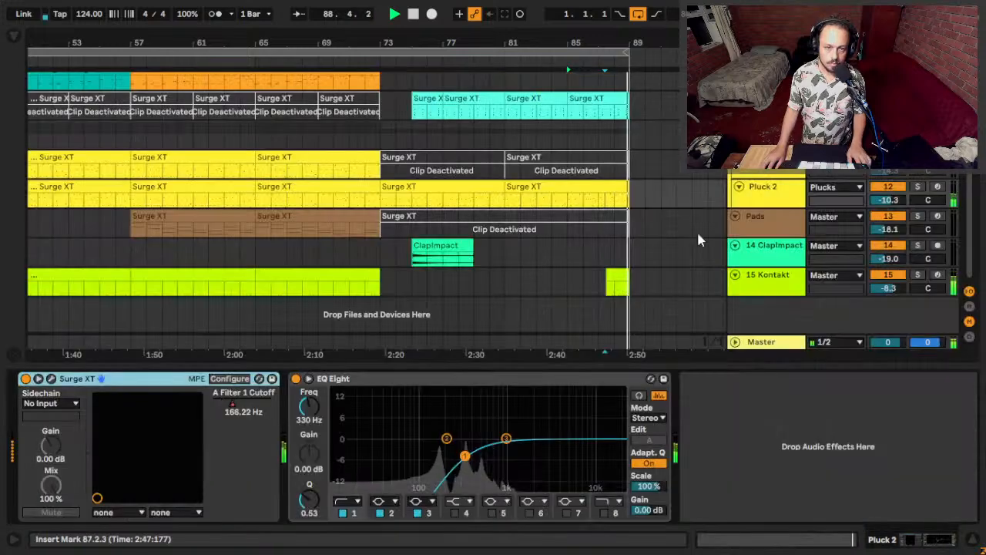
Look over the tracks in the ending section and restart playback from bar 81 on the Chord Stabs track.
{"action": "scroll", "coordinate": [539, 185], "scroll_direction": "up", "scroll_amount": 5}
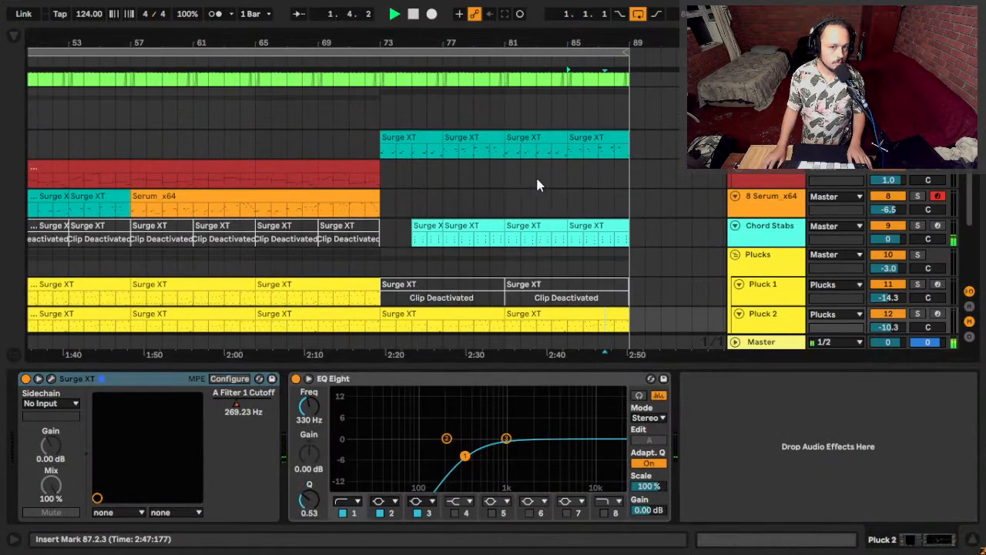
{"action": "scroll", "coordinate": [570, 158], "scroll_direction": "up", "scroll_amount": 4}
{"action": "scroll", "coordinate": [535, 160], "scroll_direction": "down", "scroll_amount": 3}
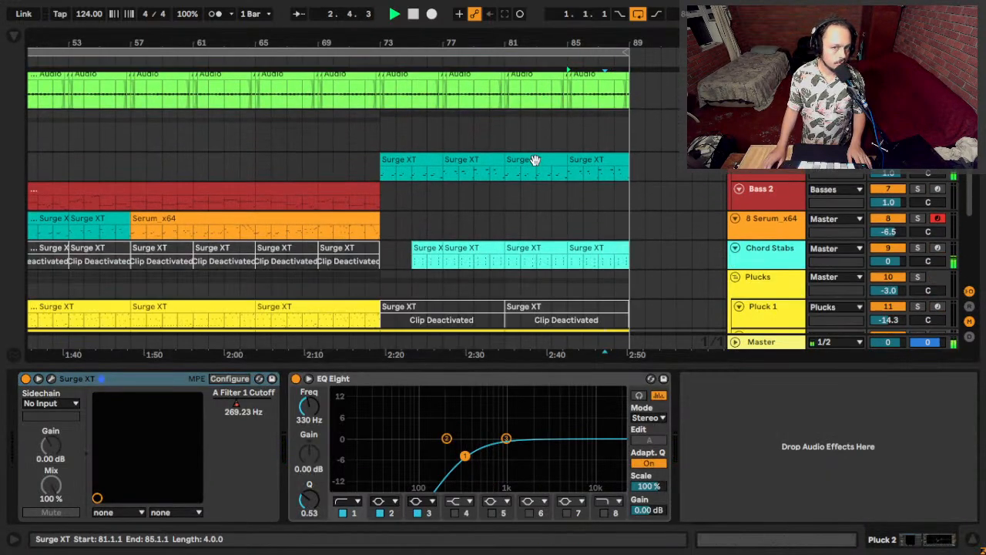
{"action": "scroll", "coordinate": [539, 169], "scroll_direction": "down", "scroll_amount": 3}
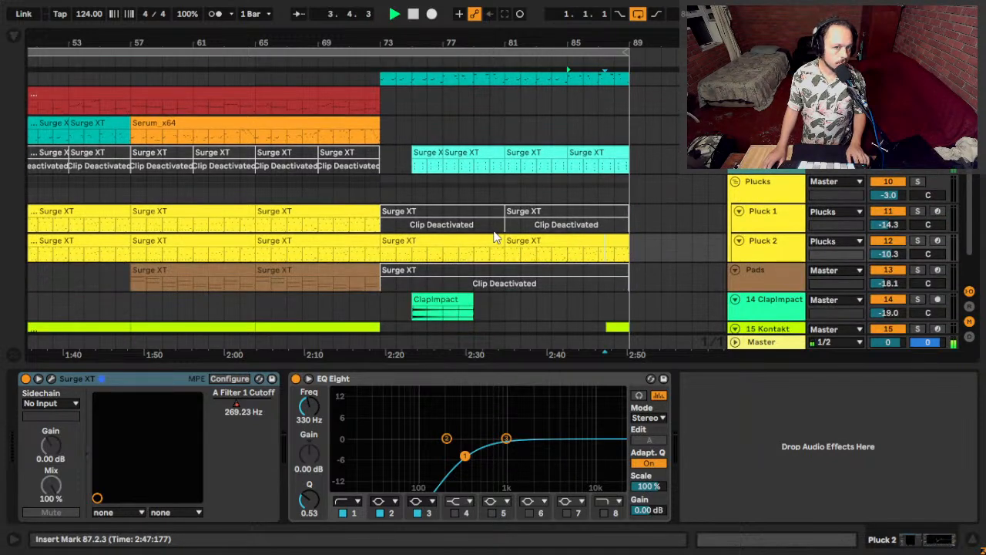
{"action": "scroll", "coordinate": [408, 197], "scroll_direction": "up", "scroll_amount": 5}
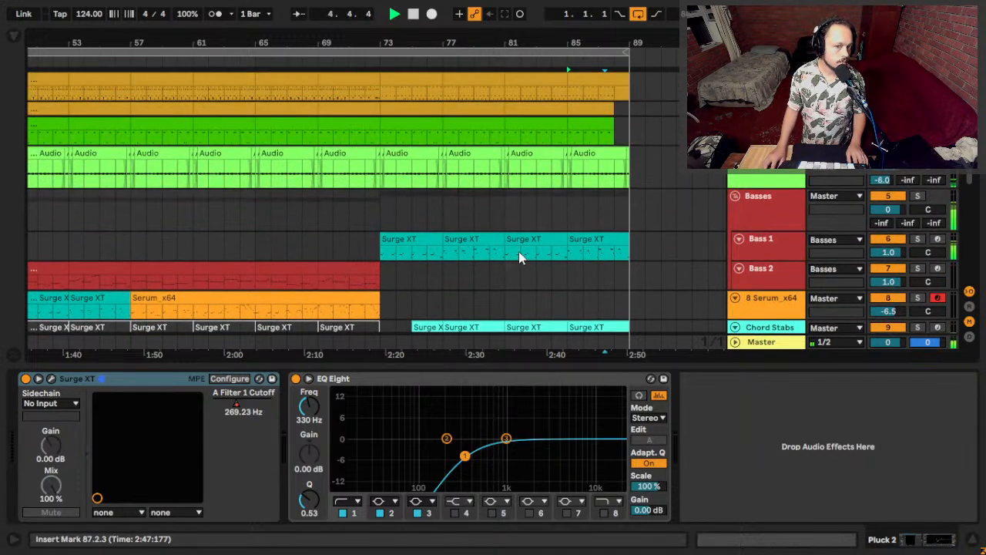
{"action": "scroll", "coordinate": [475, 242], "scroll_direction": "down", "scroll_amount": 6}
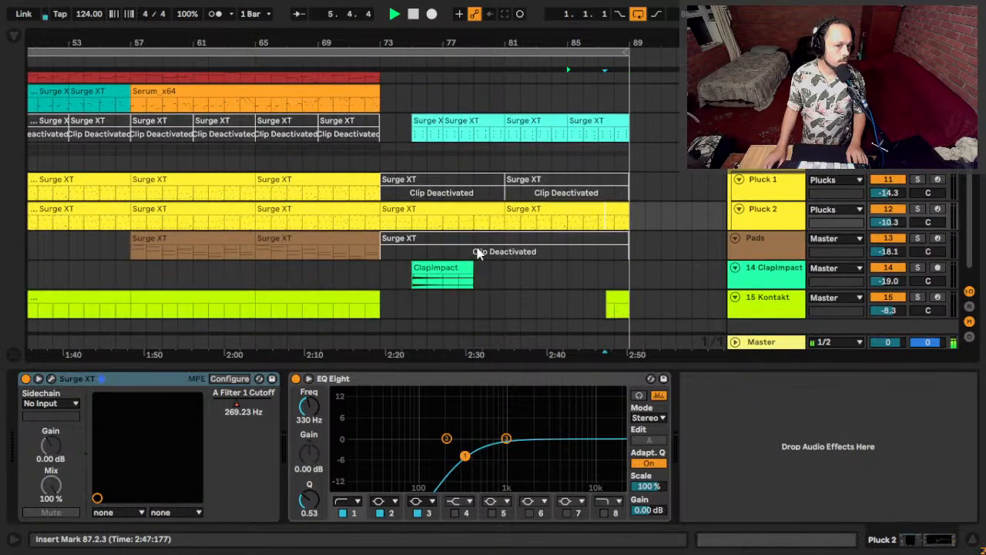
{"action": "left_click", "coordinate": [508, 141]}
{"action": "key", "text": "space"}
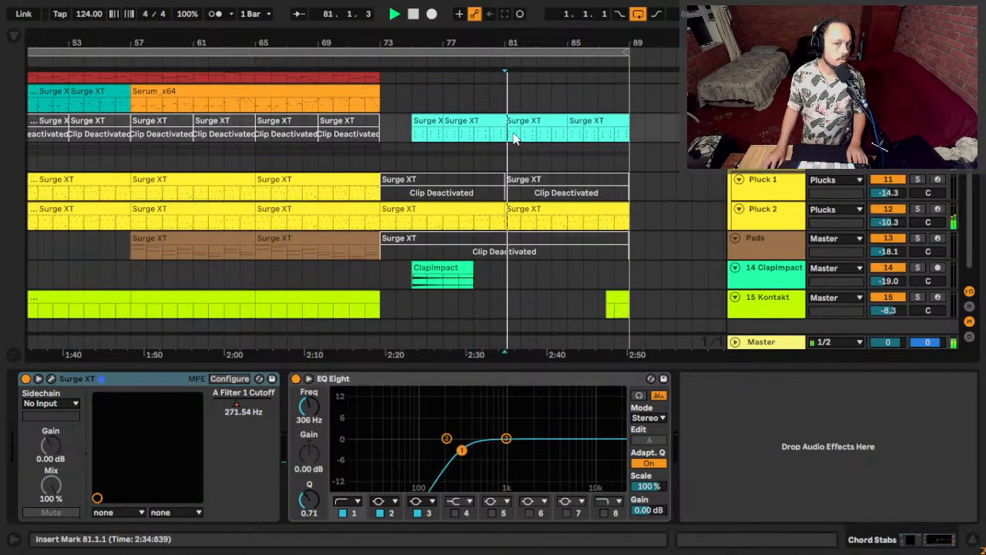
Raise the three top notes between 3.1.4 and 4.2.1 by one semitone in the Chord Stabs clip at bar 85.
{"action": "left_click", "coordinate": [585, 125]}
{"action": "double_click", "coordinate": [587, 125]}
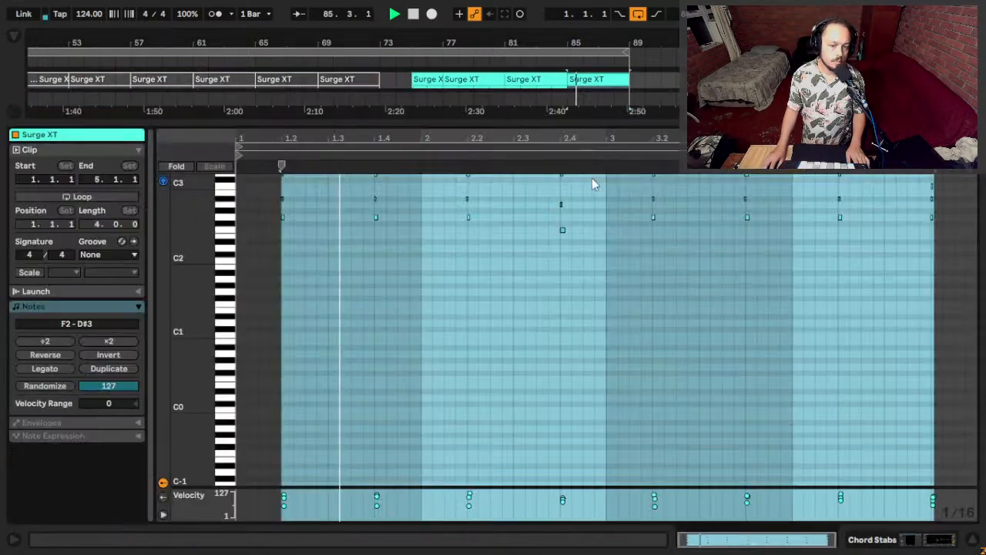
{"action": "scroll", "coordinate": [693, 331], "scroll_direction": "up", "scroll_amount": 5}
{"action": "scroll", "coordinate": [647, 321], "scroll_direction": "down", "scroll_amount": 2}
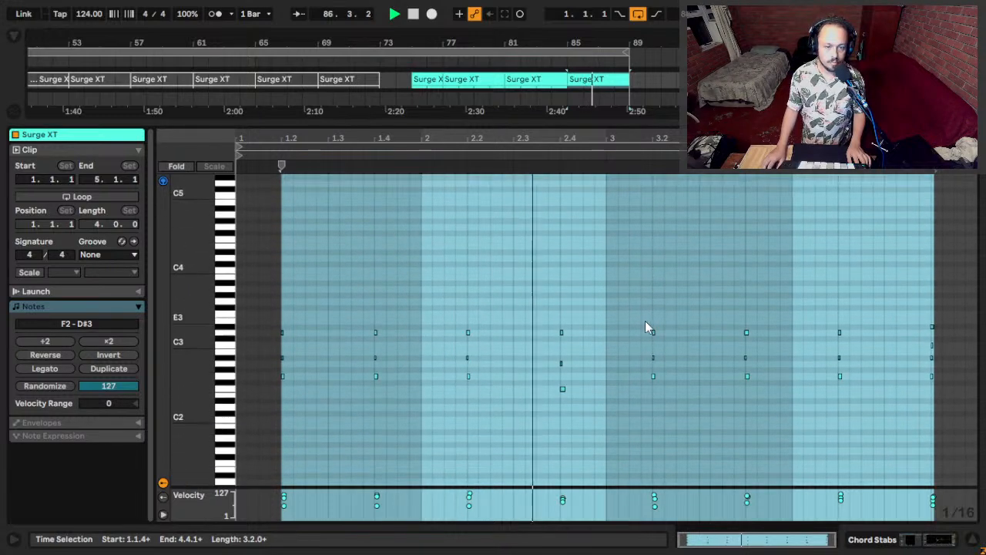
{"action": "left_click", "coordinate": [633, 316]}
{"action": "left_click_drag", "start_coordinate": [683, 332], "coordinate": [858, 344]}
{"action": "key", "text": "Up"}
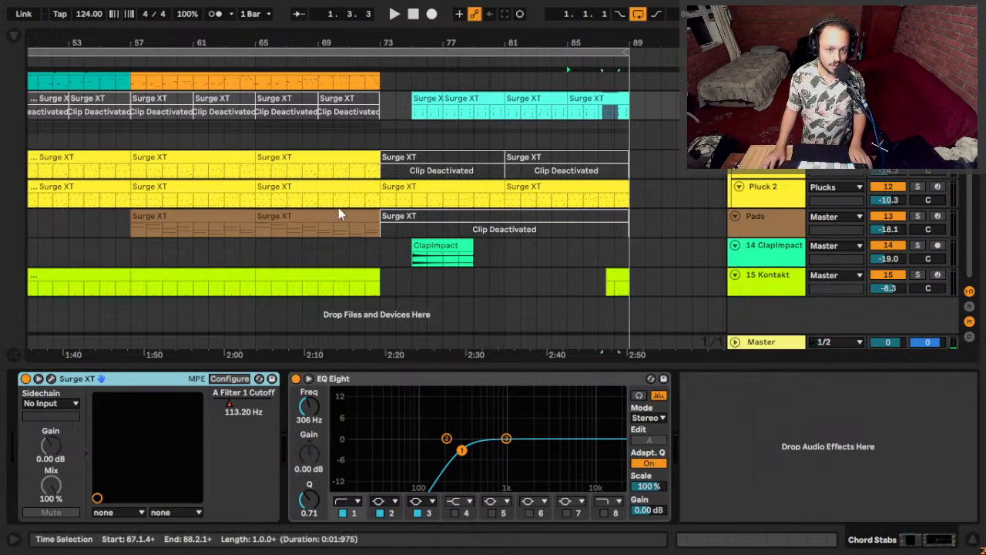
Show the whole arrangement from bar 1 to 89 and place the insert marker at 1.1.1 on the Basses track.
{"action": "left_click_drag", "start_coordinate": [330, 45], "coordinate": [509, 23]}
{"action": "scroll", "coordinate": [131, 147], "scroll_direction": "up", "scroll_amount": 8}
{"action": "key", "text": "alt+Tab"}
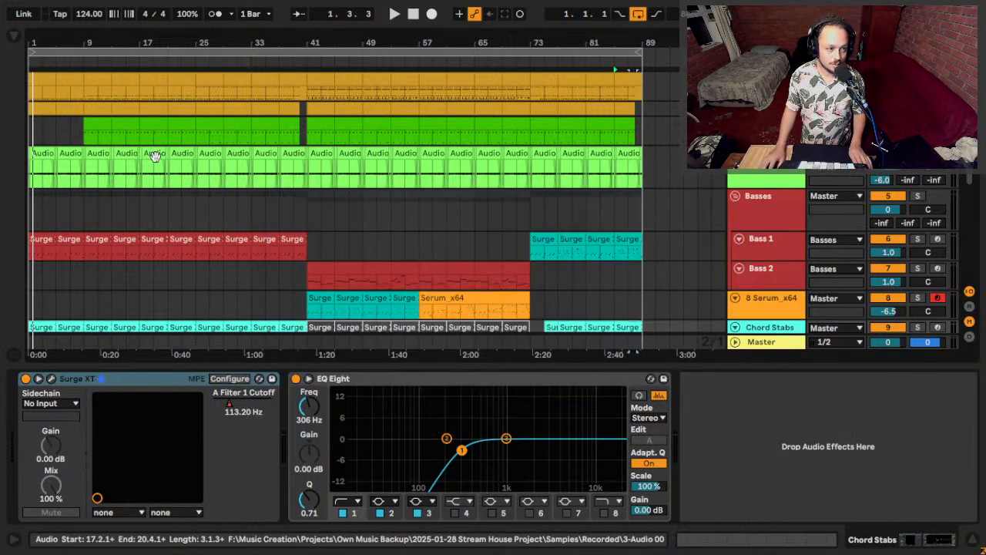
{"action": "left_click", "coordinate": [31, 228]}
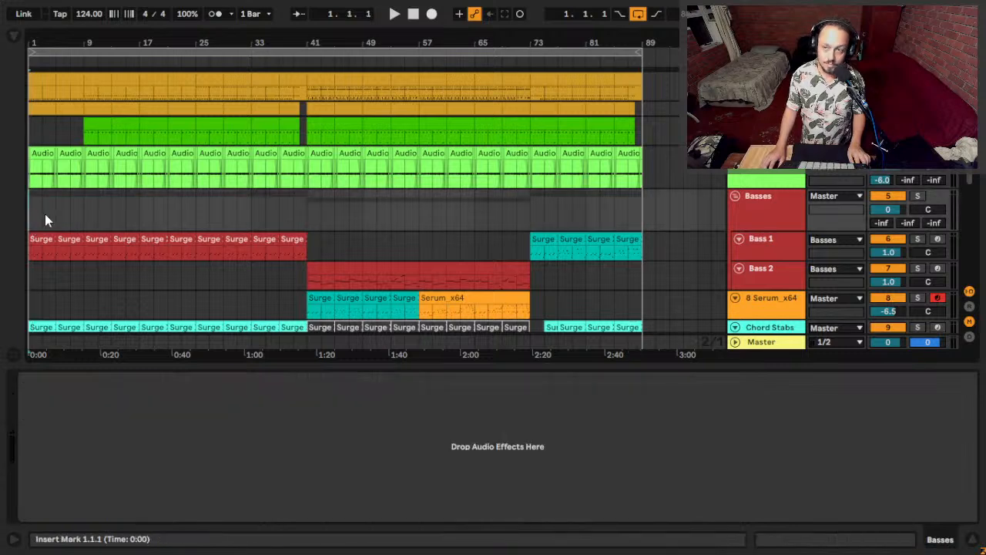